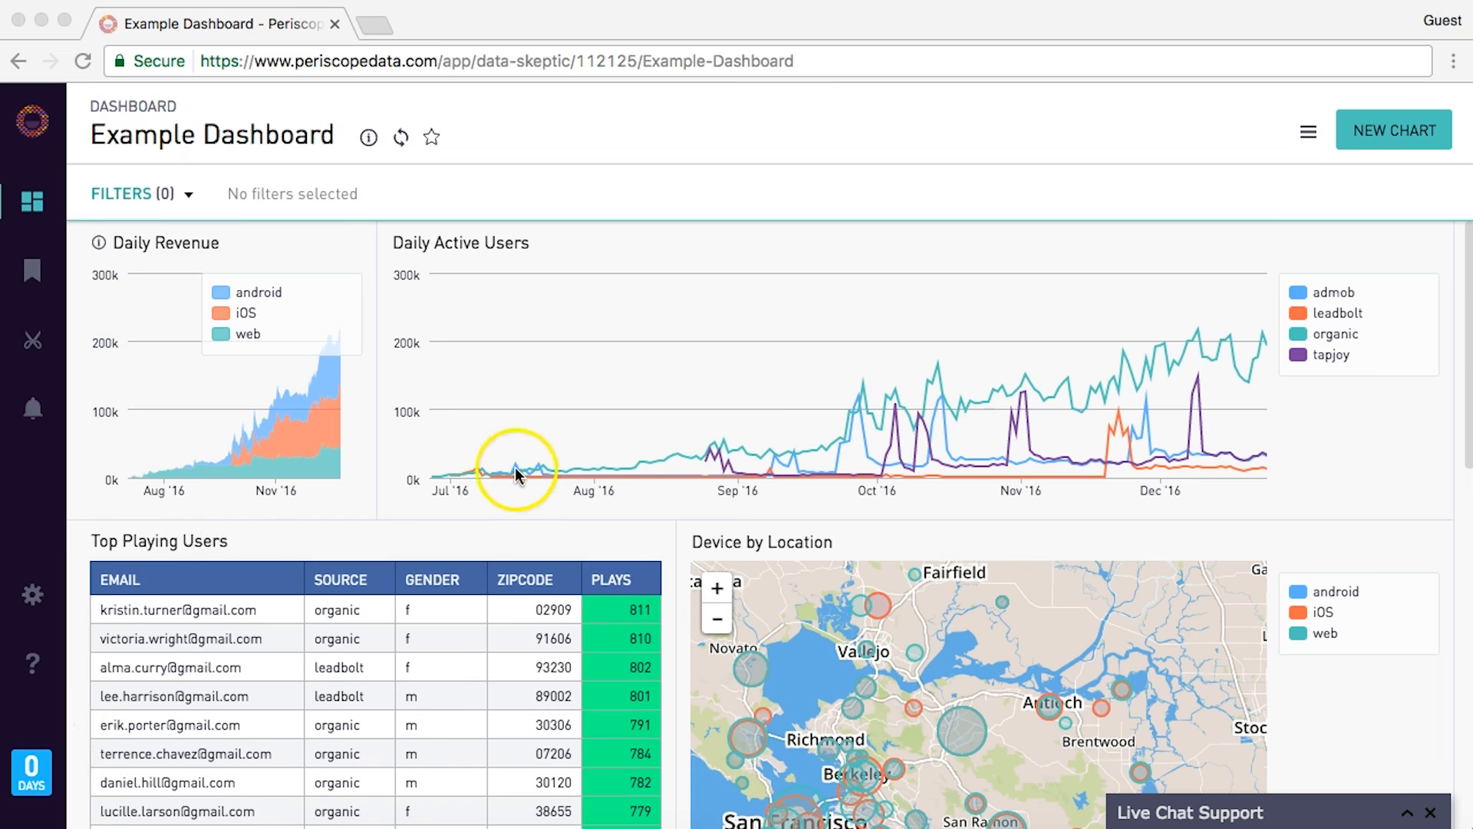
- Refresh the example dashboard's data
scroll(490, 407, down, 5)
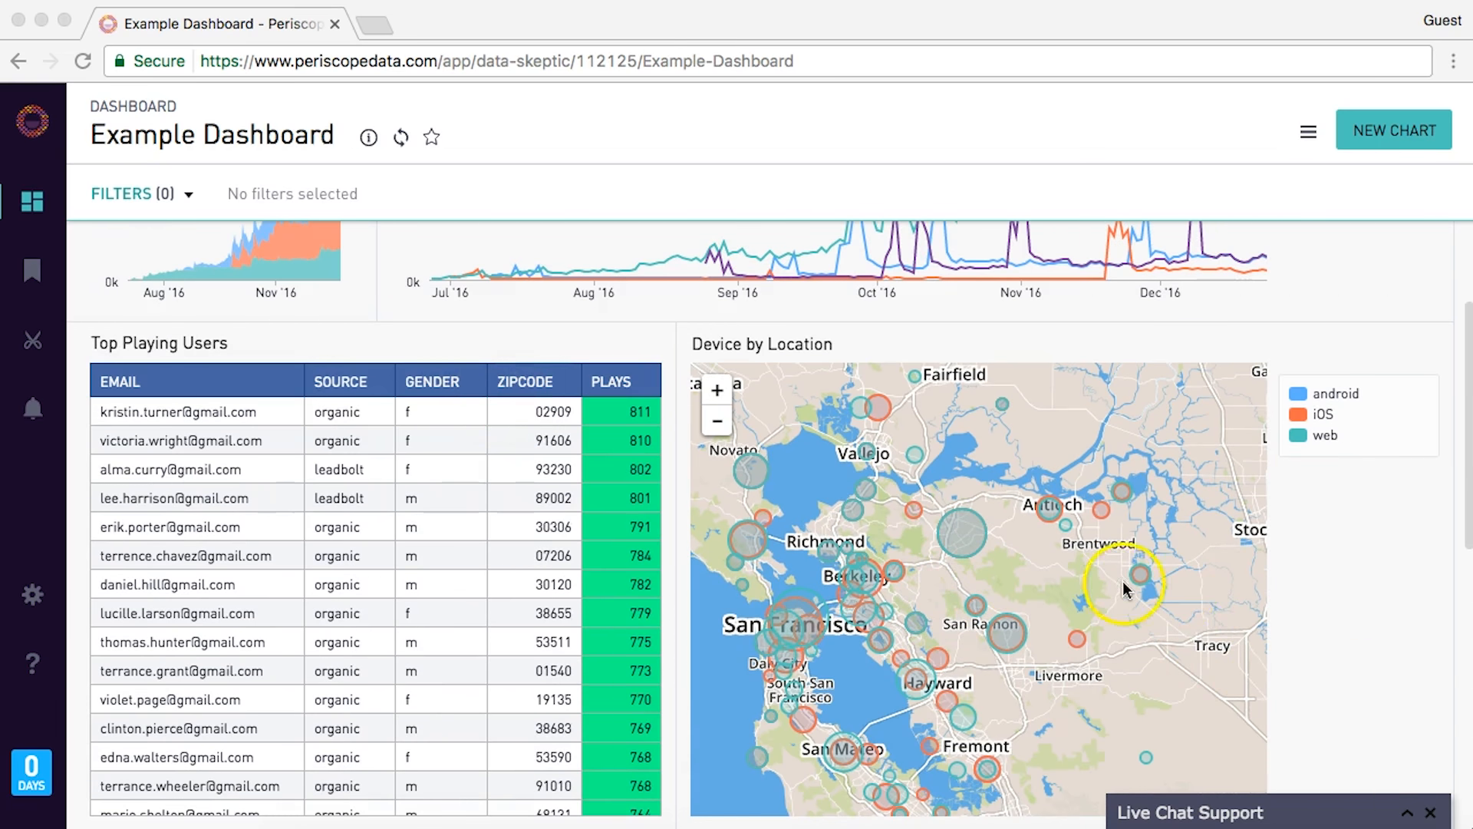
mouse_move(964, 544)
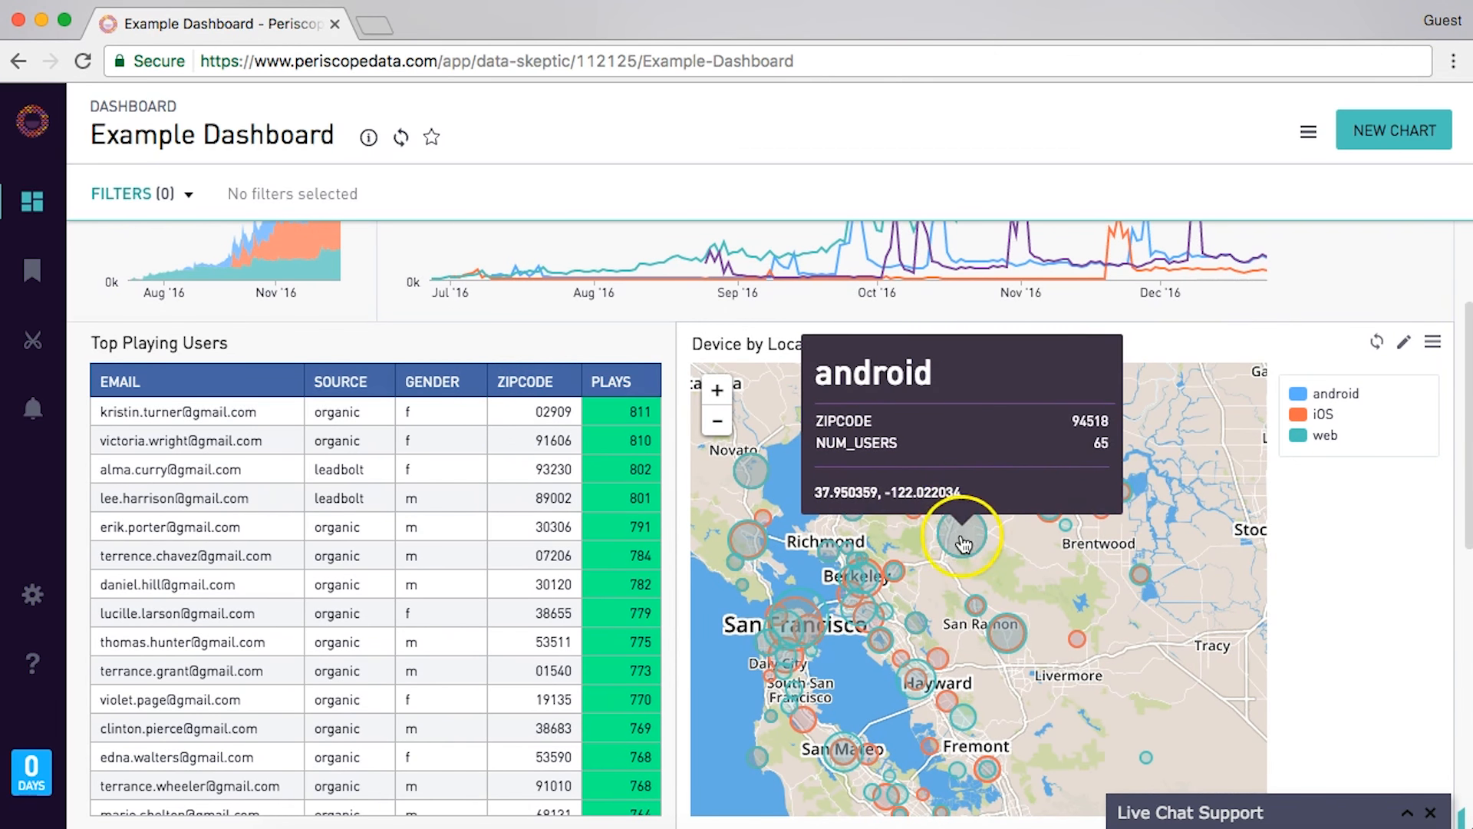
mouse_move(769, 669)
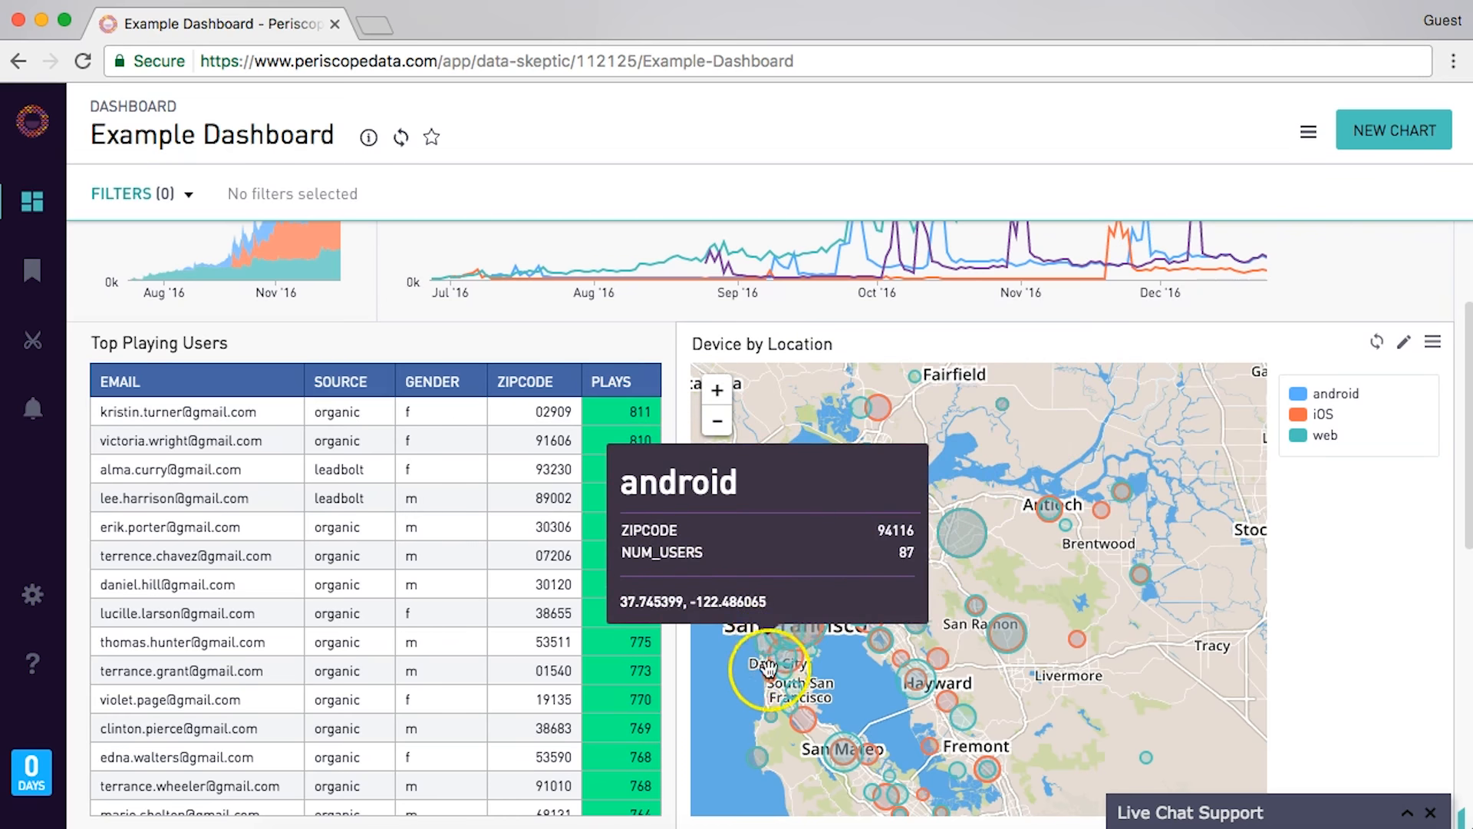
mouse_move(913, 438)
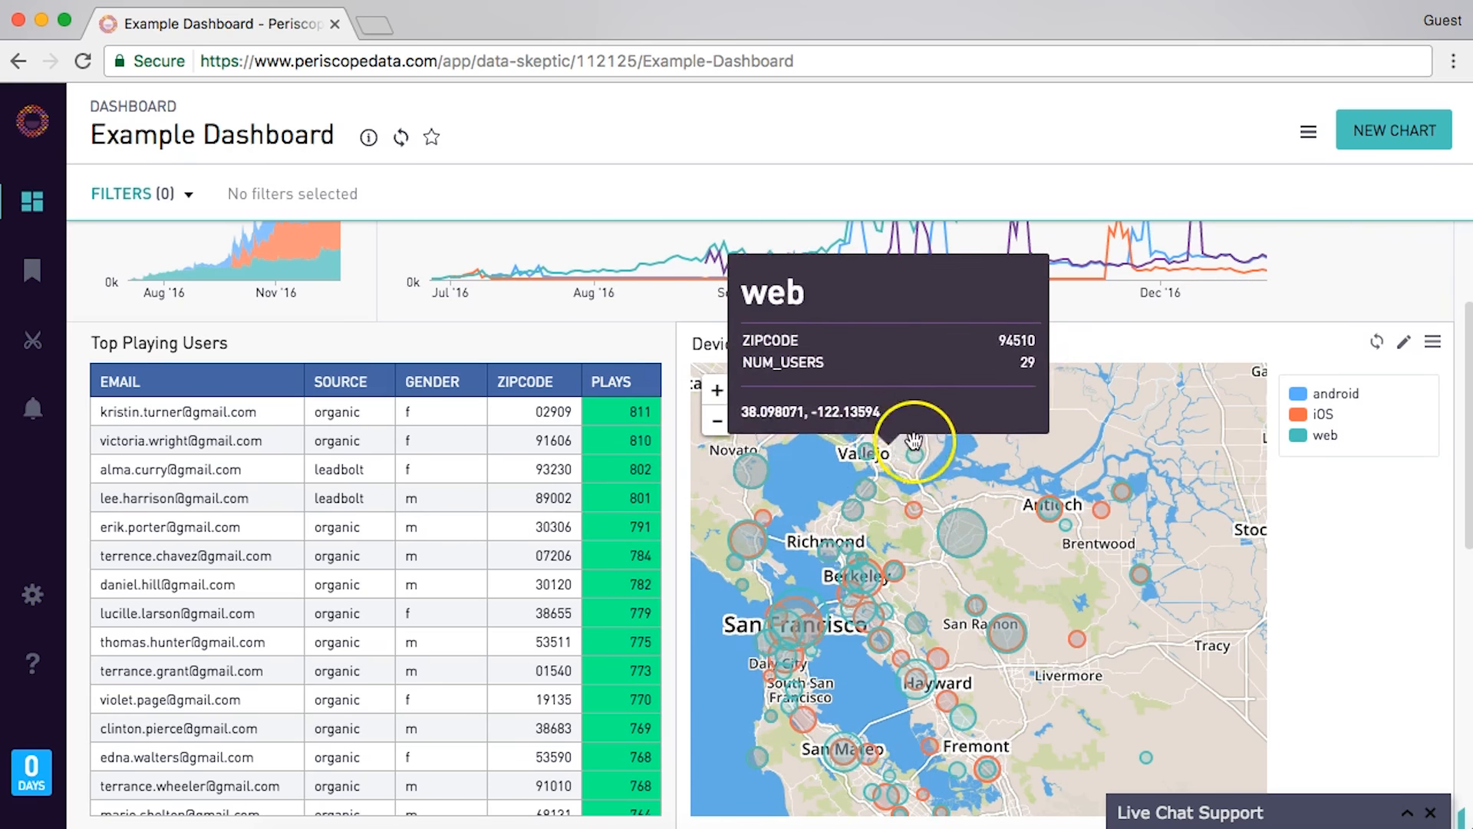
scroll(1279, 347, up, 3)
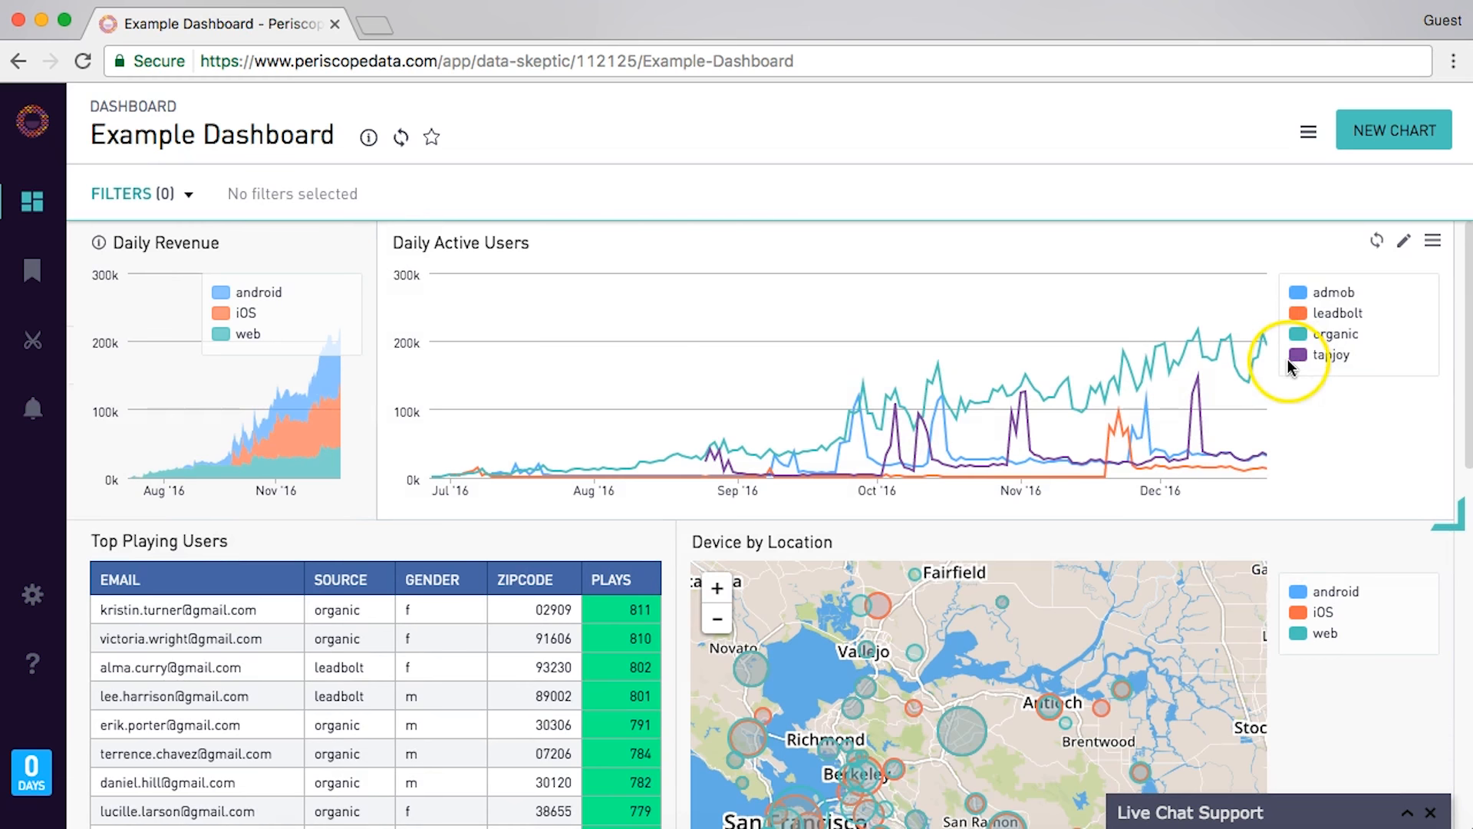
mouse_move(699, 319)
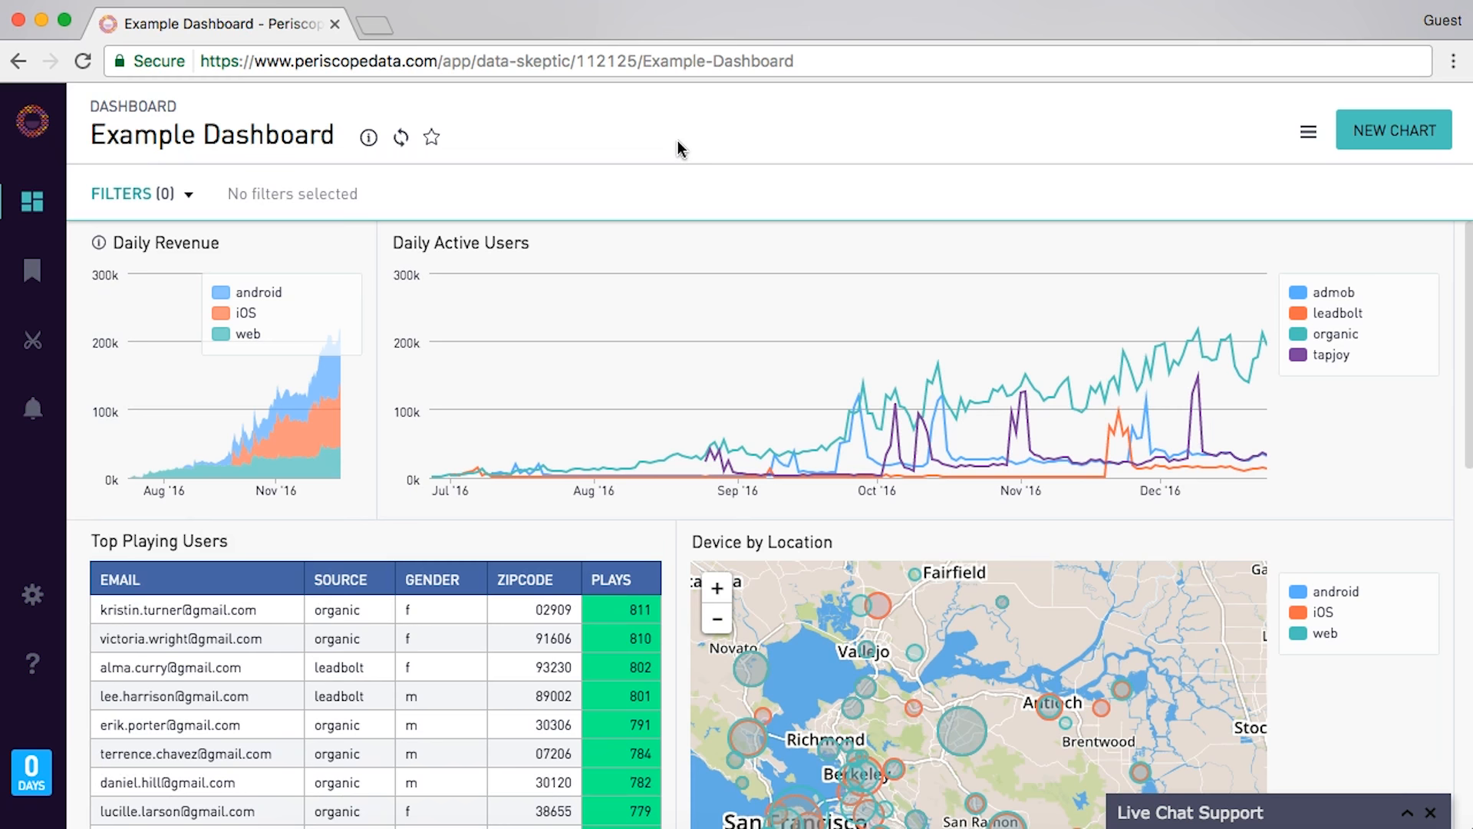
click(401, 137)
- Create a new dashboard titled 'Data Skeptic podcast downloads dashboard'
click(33, 202)
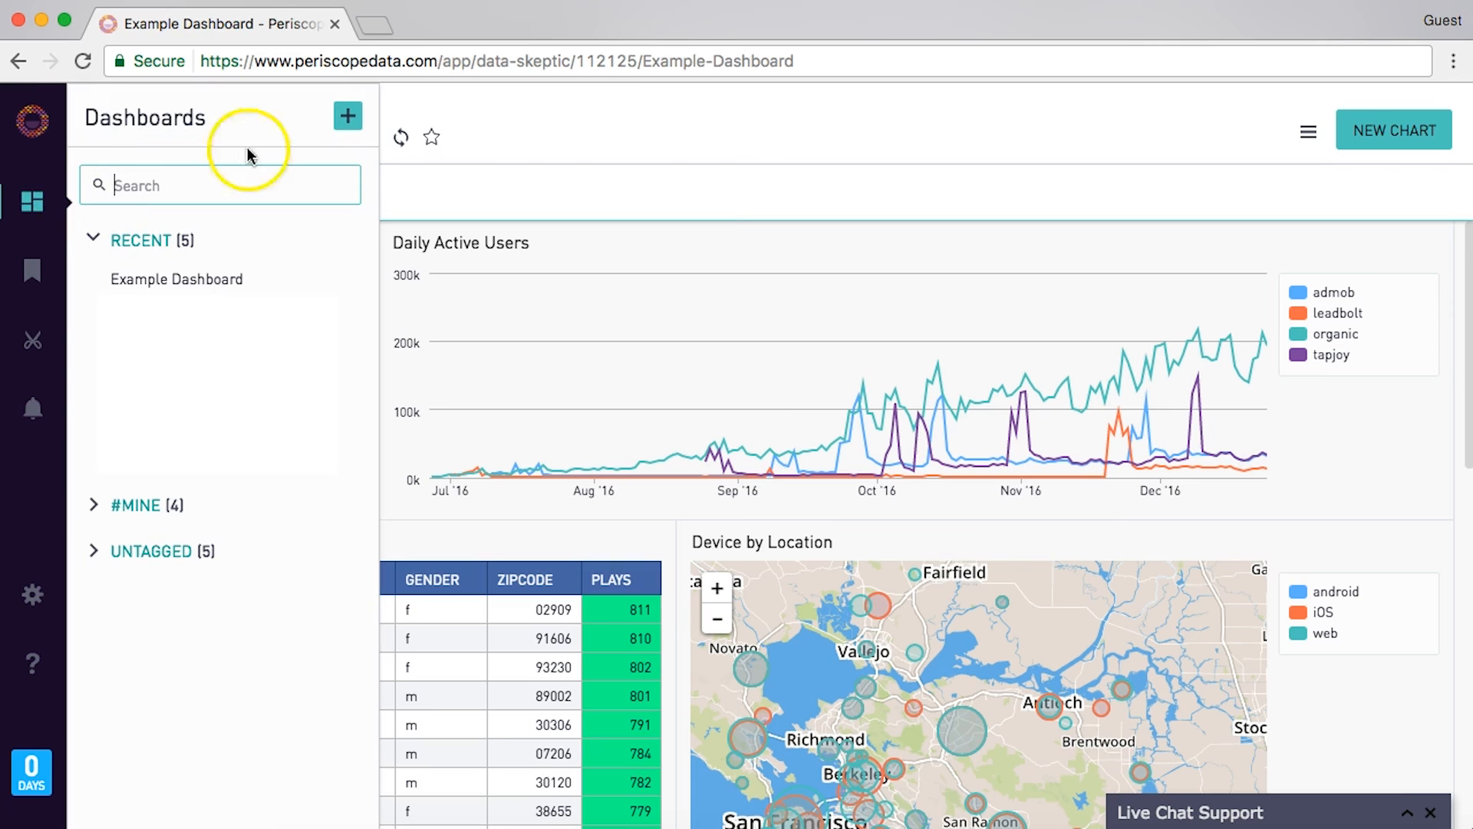
click(353, 112)
click(241, 137)
key(super+a)
text(Data Skeptic )
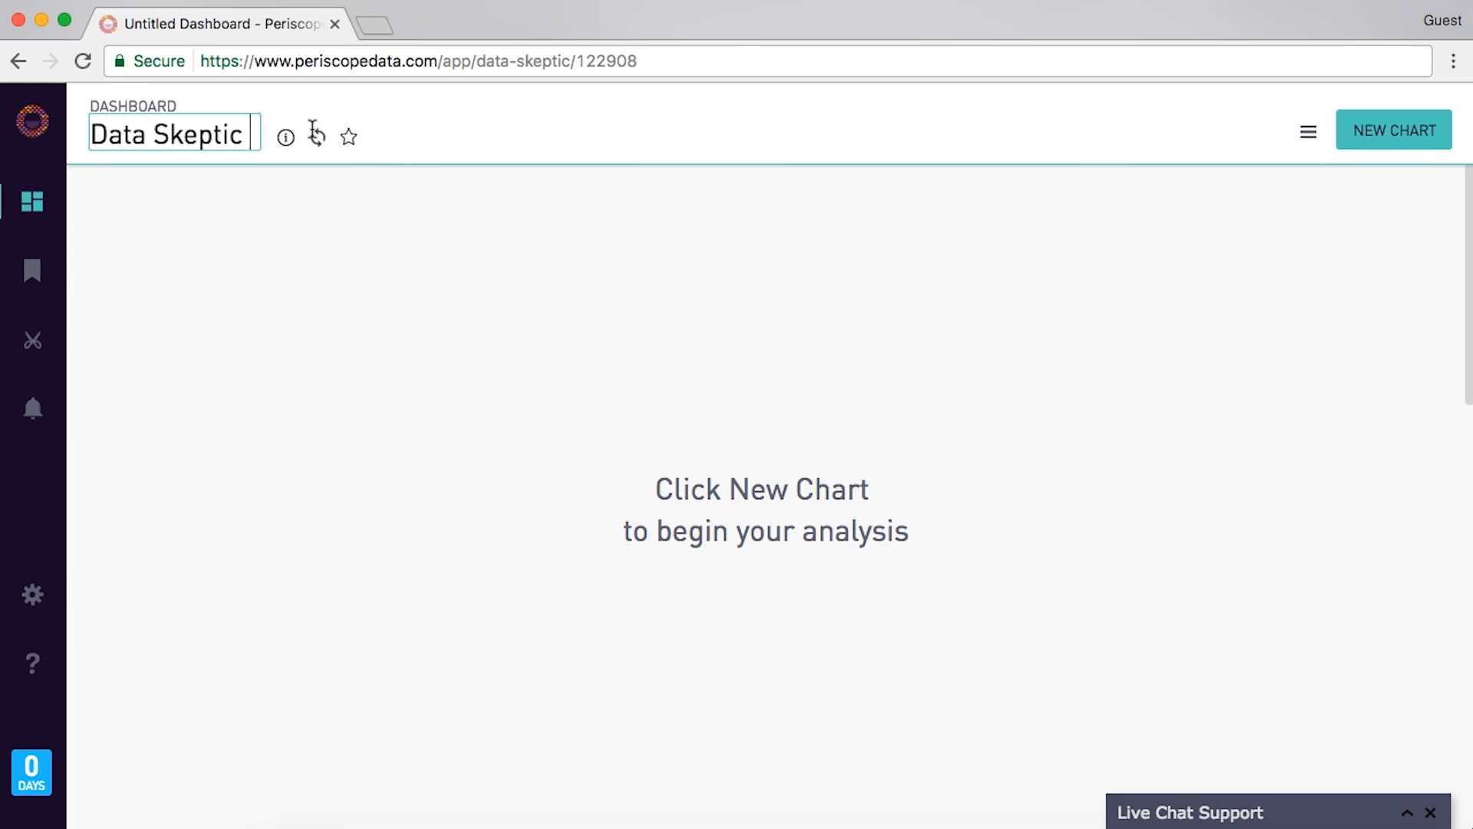
text(podcast downloads dast)
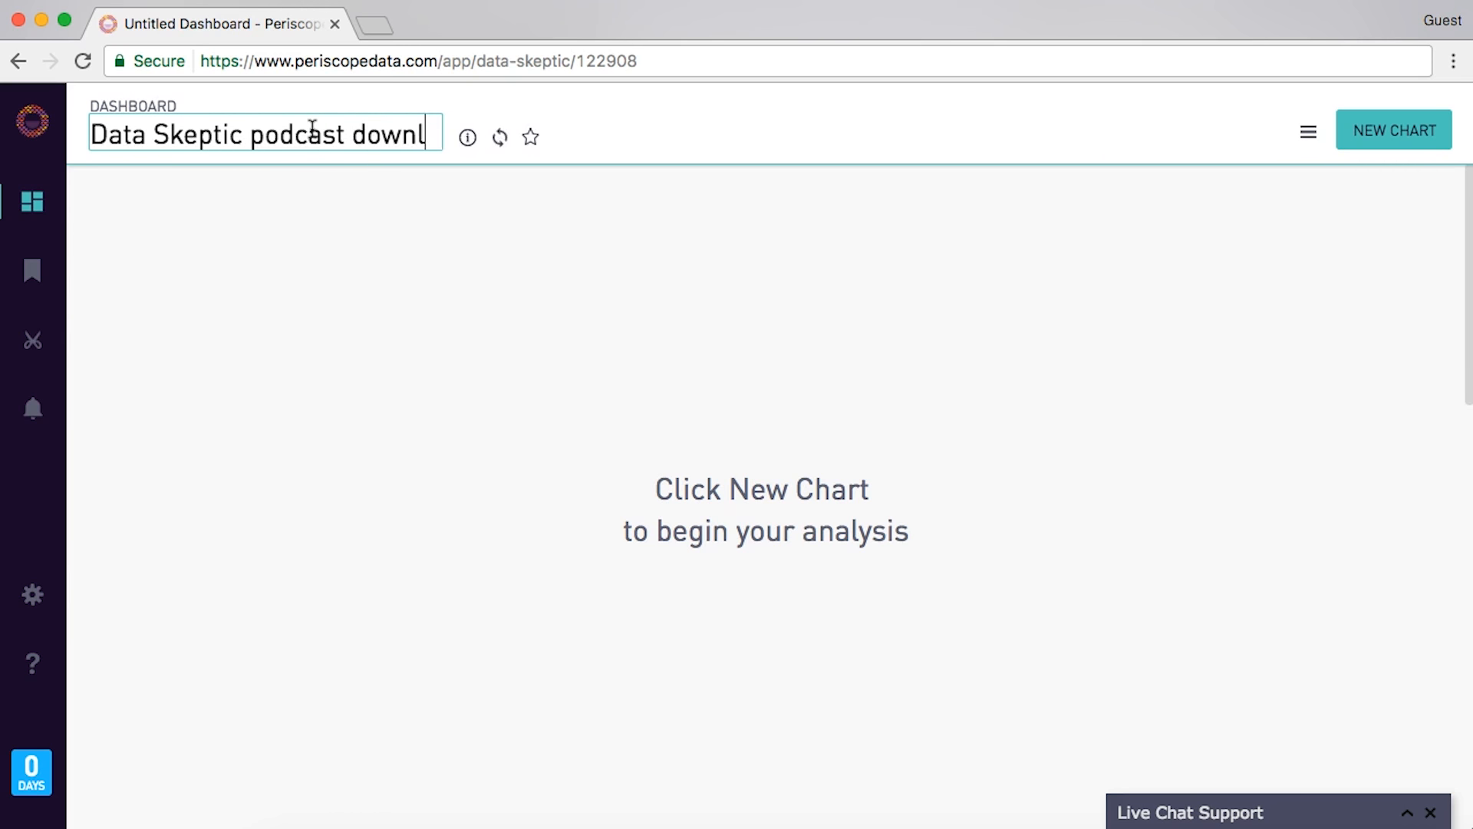
key(BackSpace)
text(hboa)
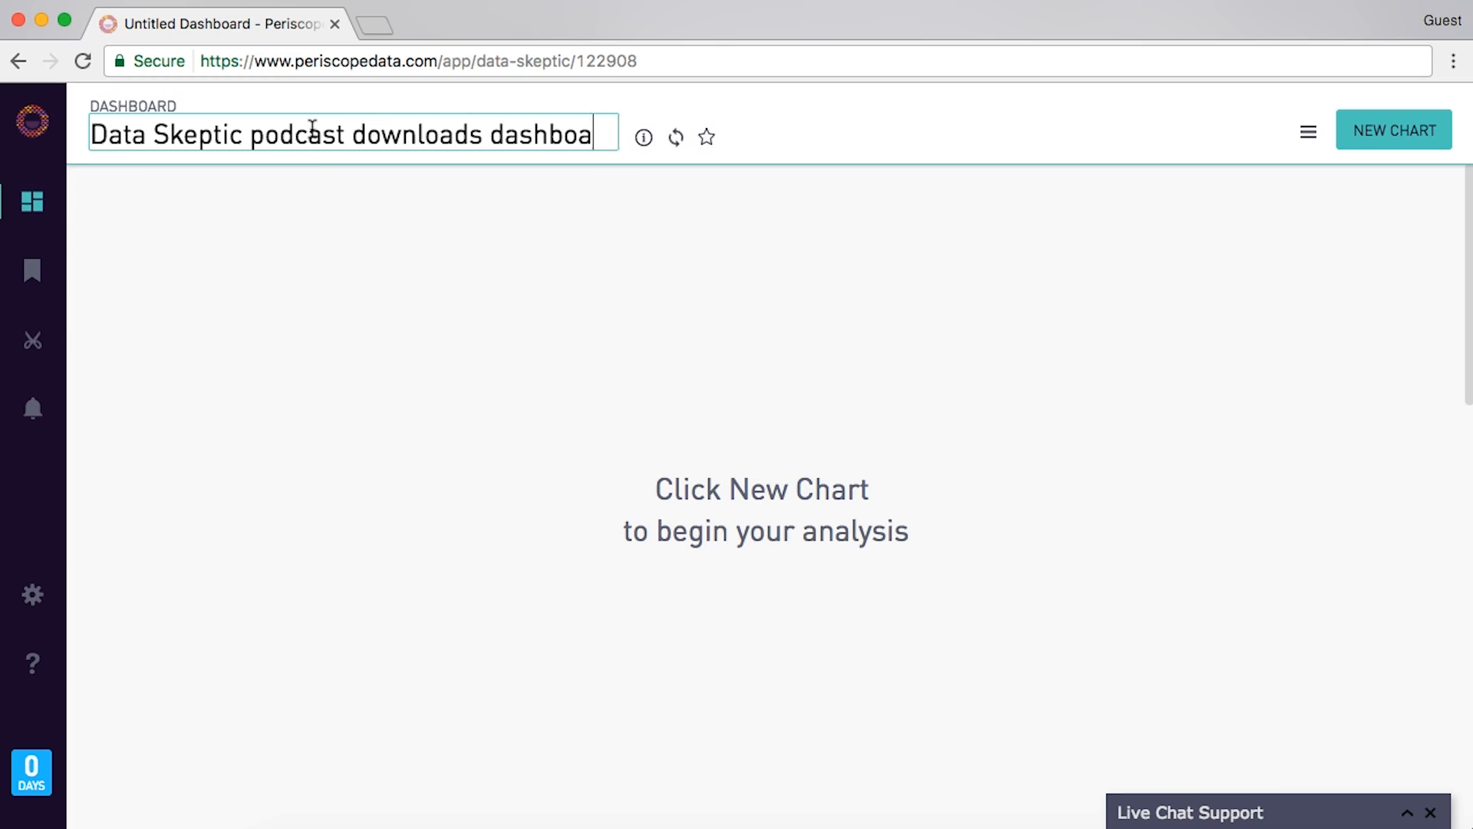
text(rd)
key(Return)
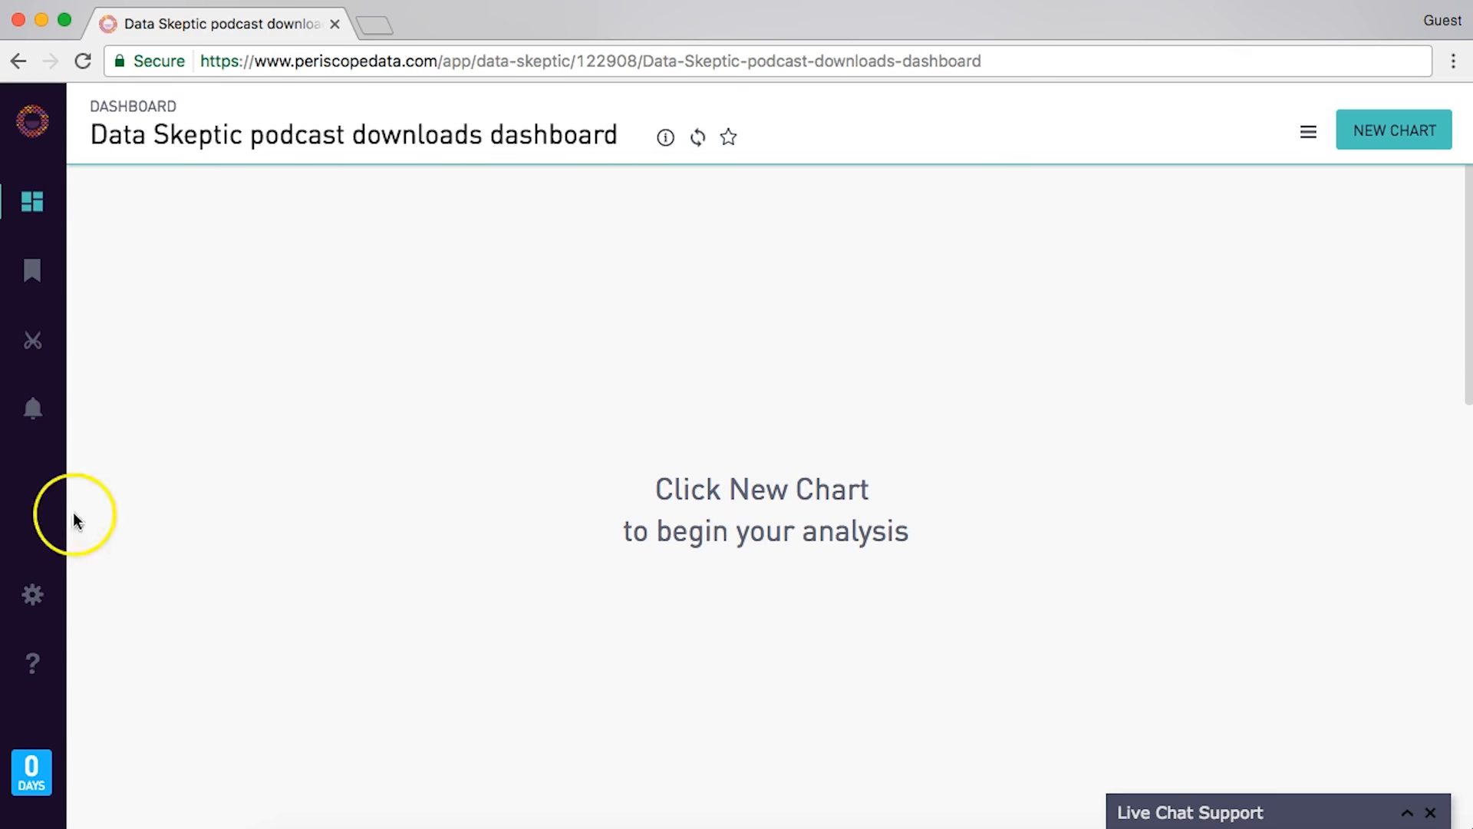
- In Database settings, add a MySQL connection with display name dataskeptic
click(31, 602)
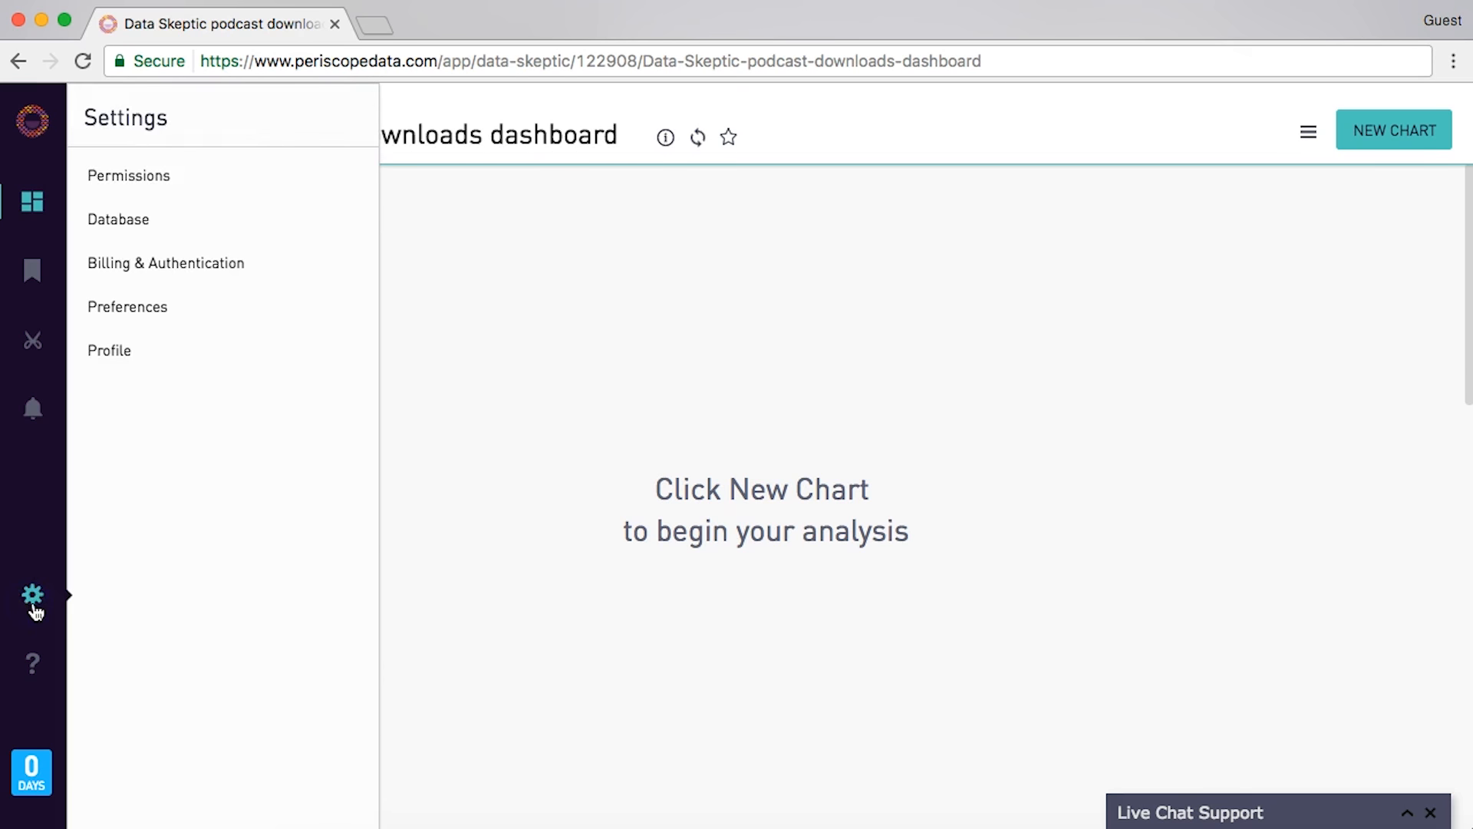
click(156, 222)
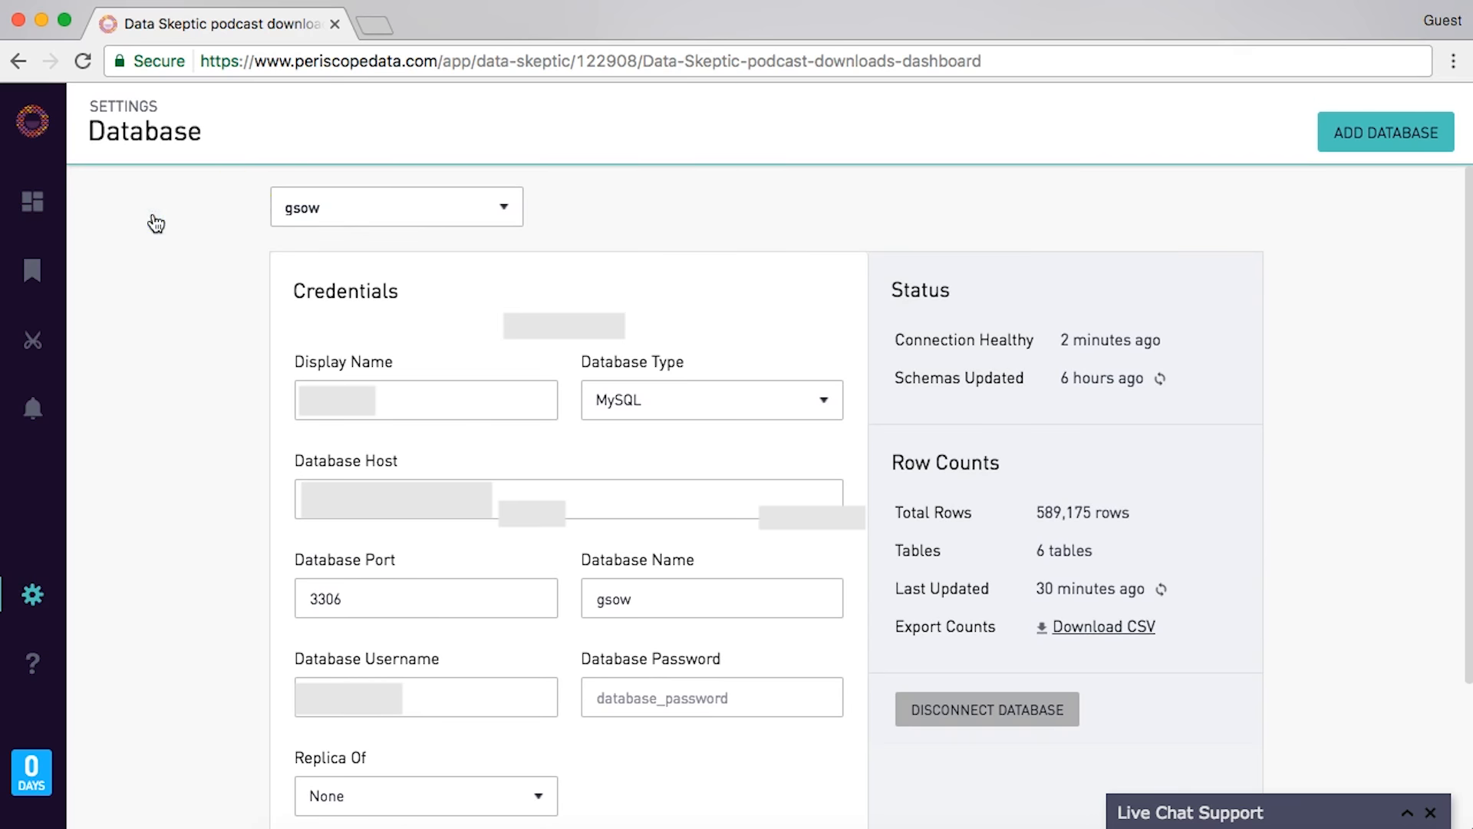
click(1434, 146)
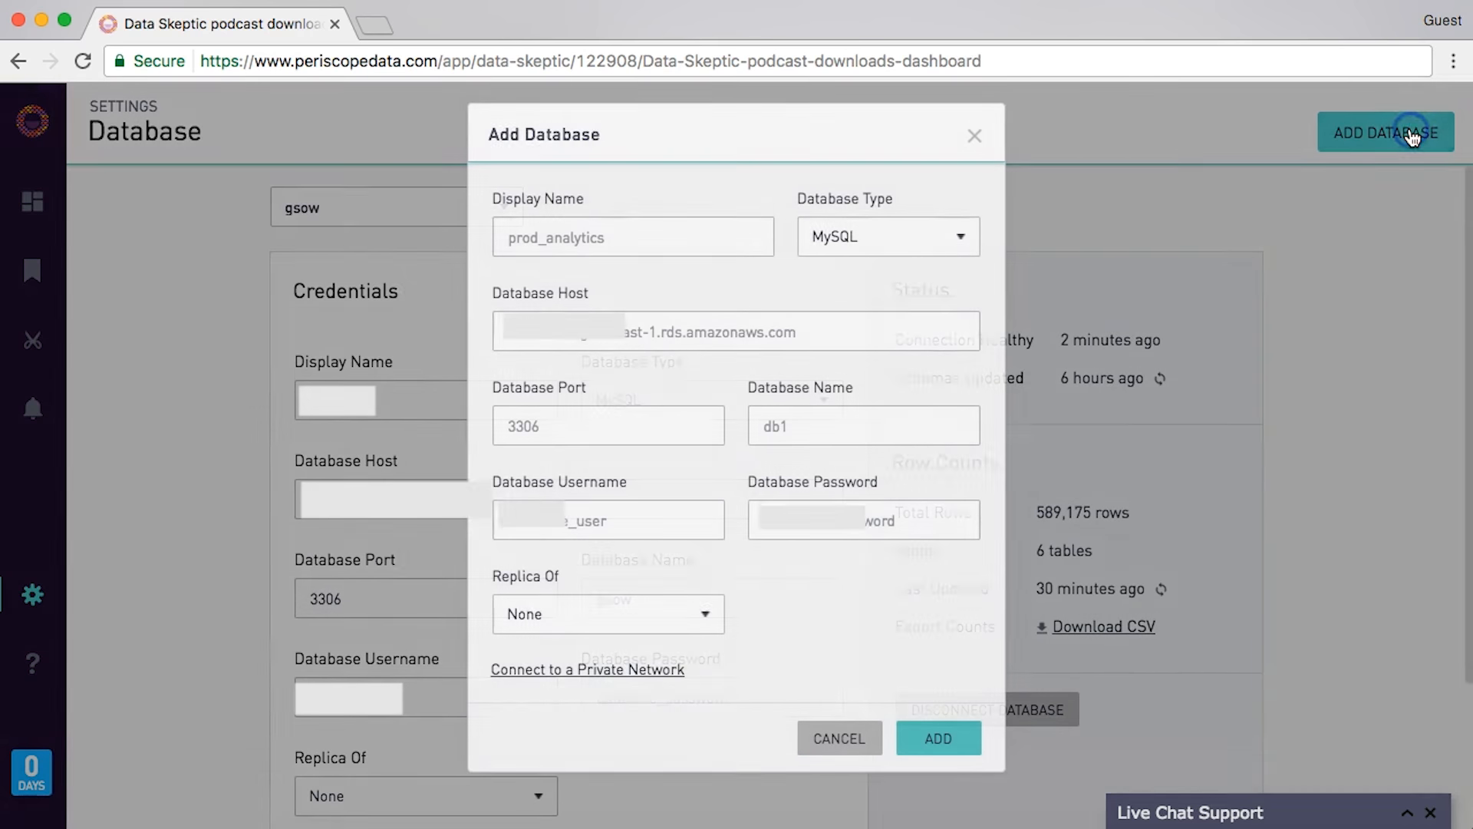
click(597, 252)
text(dataskeptic)
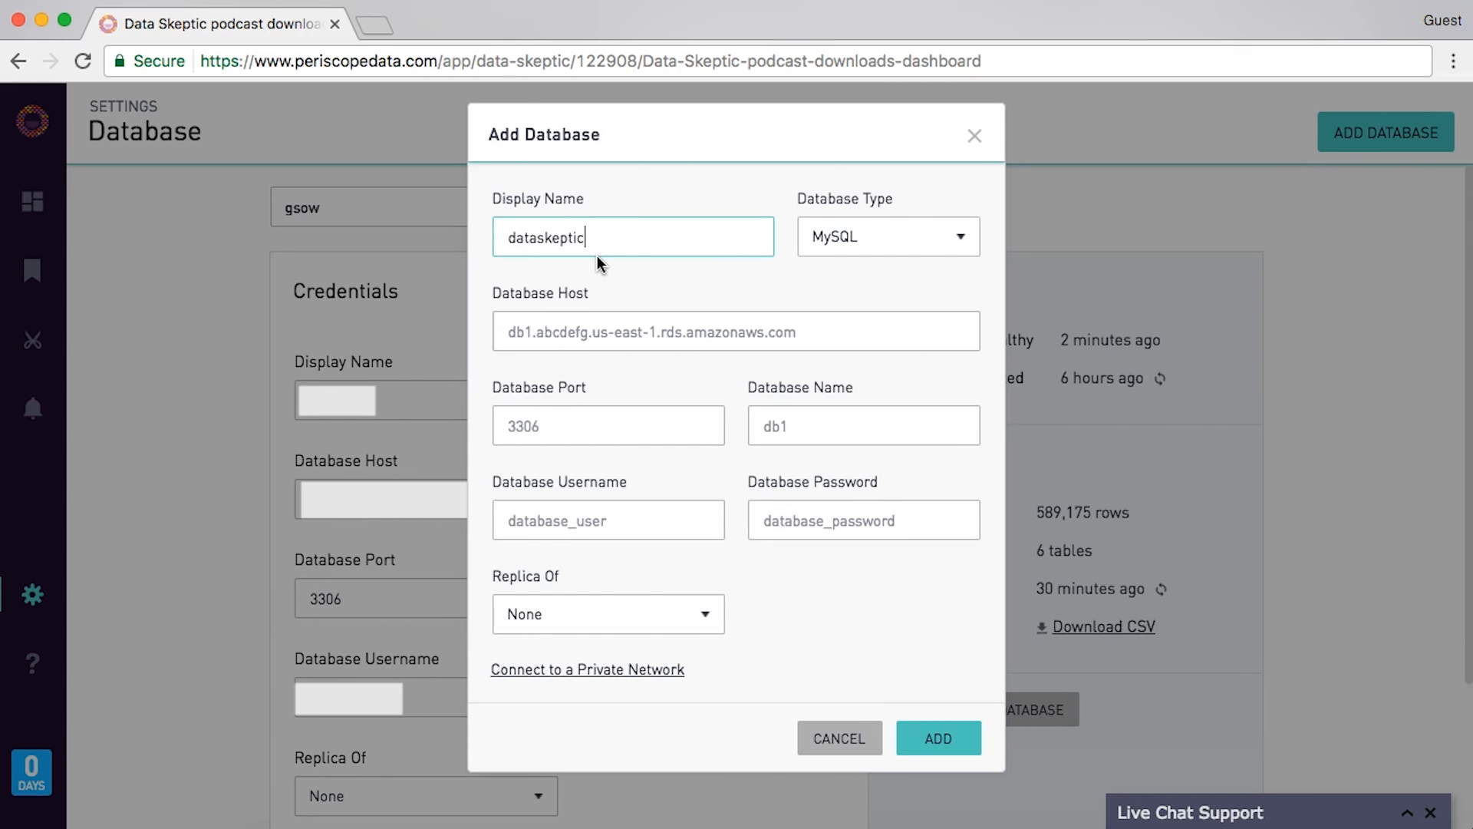
key(Tab)
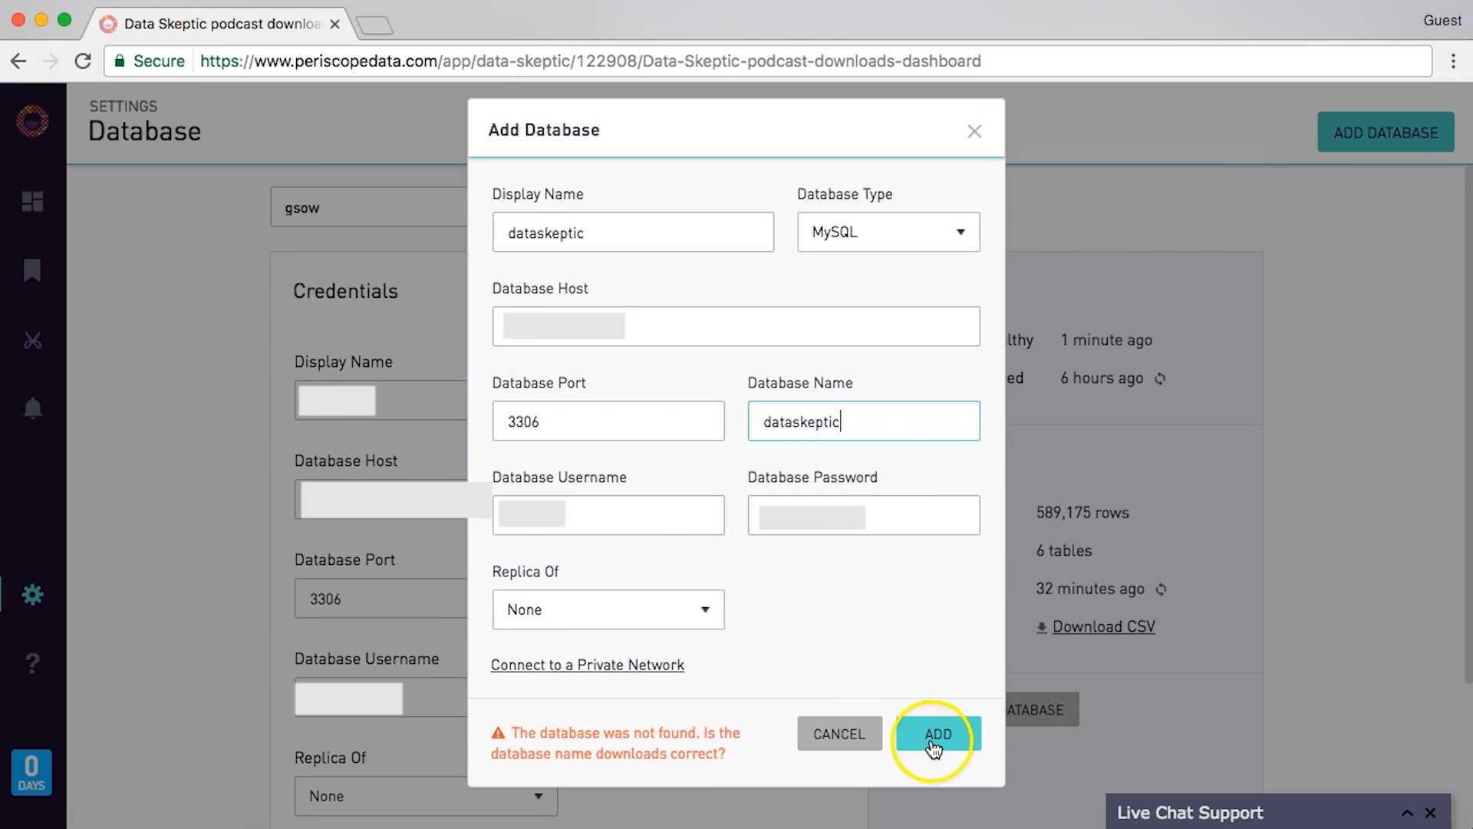
click(936, 737)
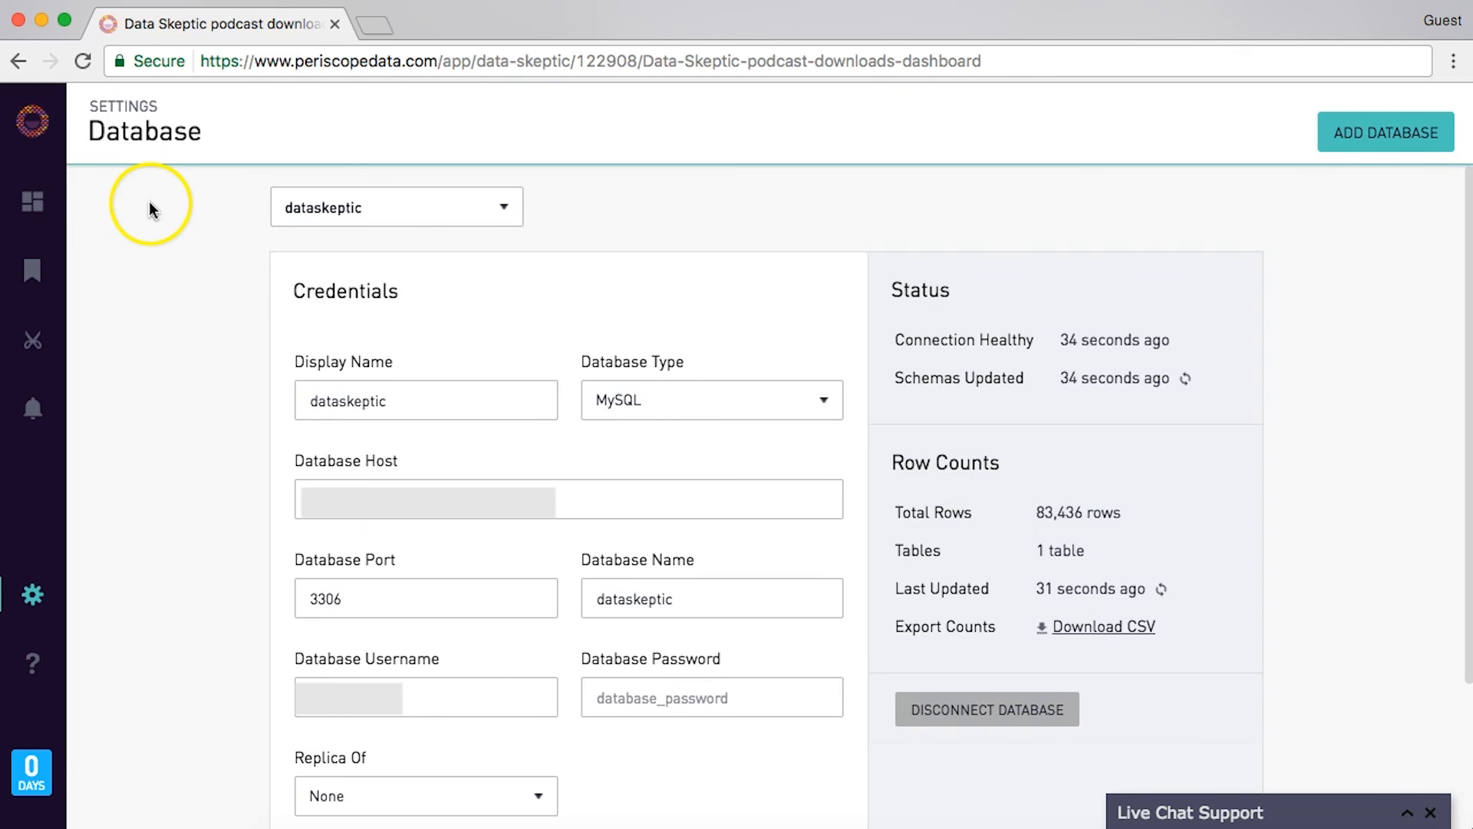
click(38, 206)
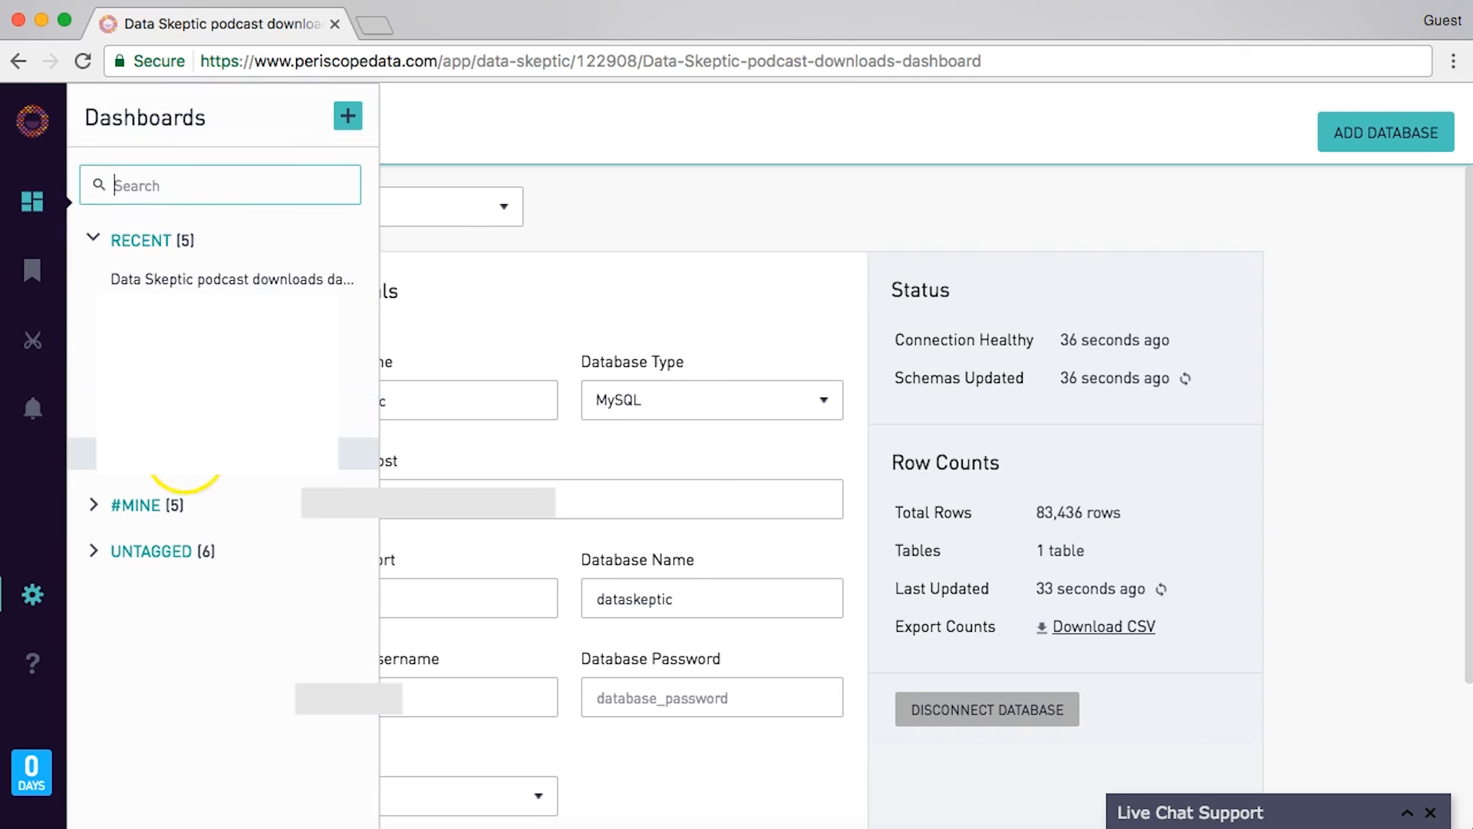
- On the downloads dashboard, start a new chart and run SELECT count(distinct episode_num) from downloads
click(188, 458)
click(1411, 123)
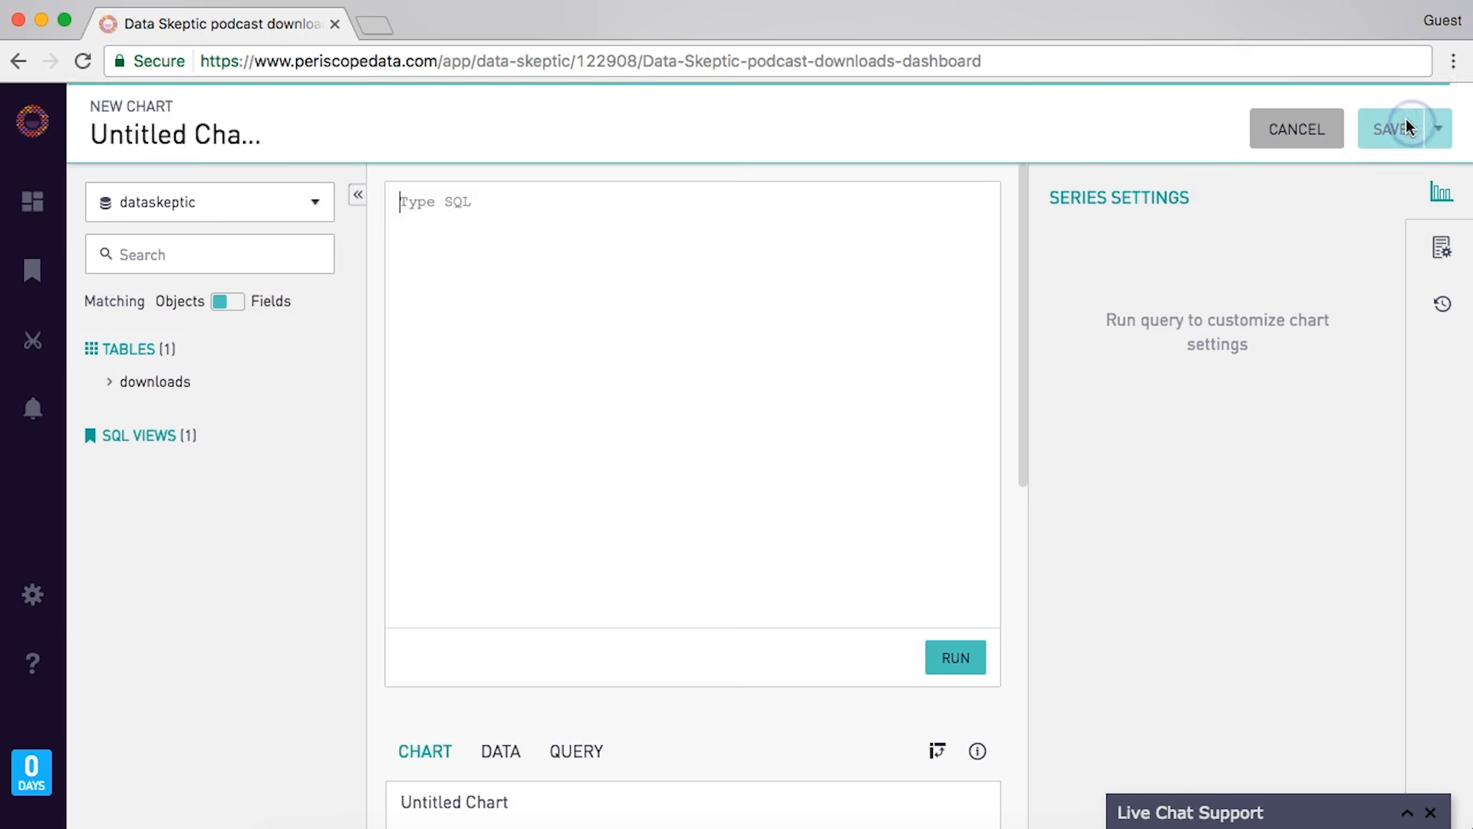
click(745, 315)
text(SEL)
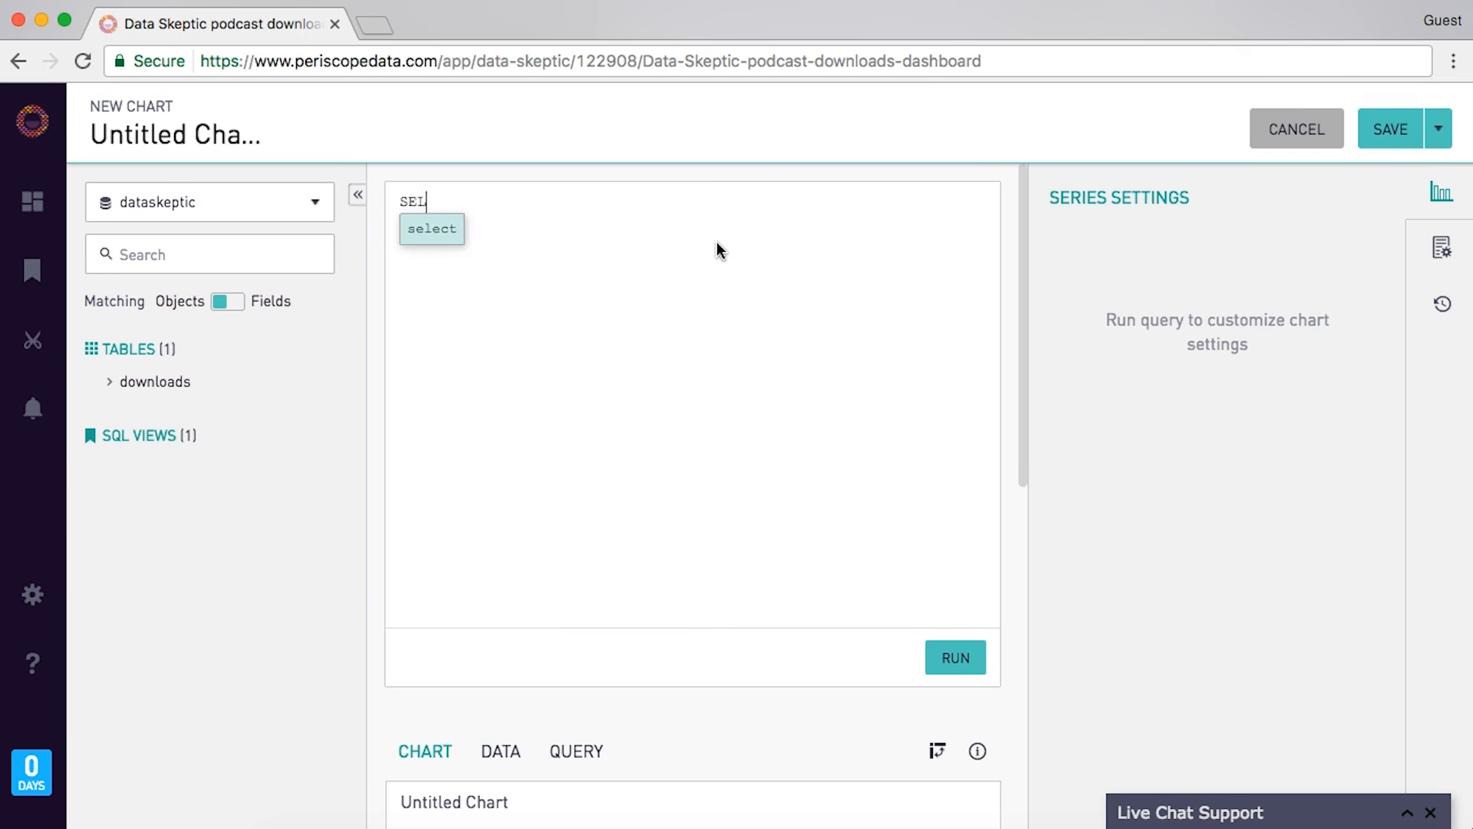
text(ECT count(distinct episode_num) from downloads)
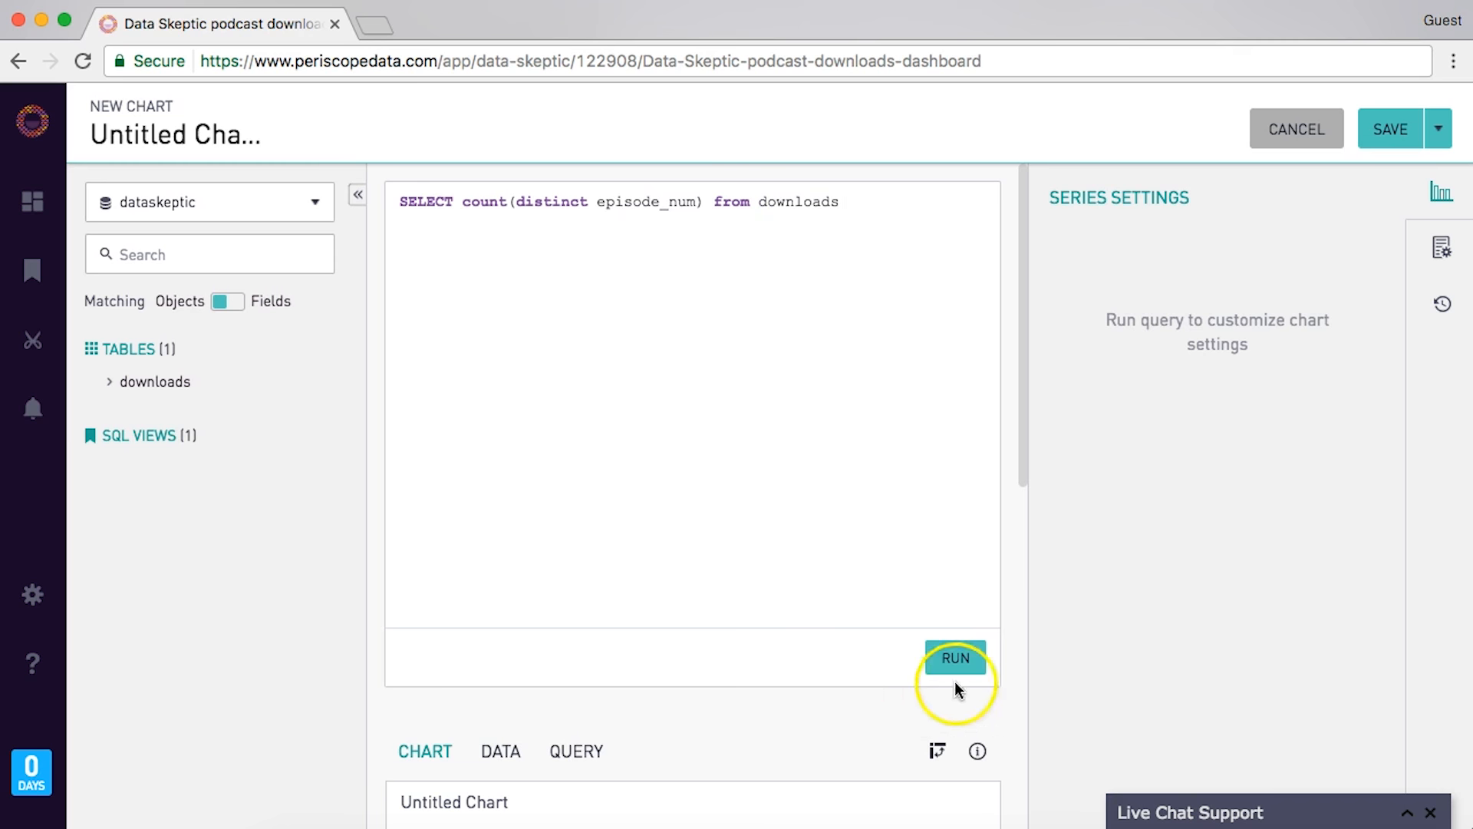
click(952, 658)
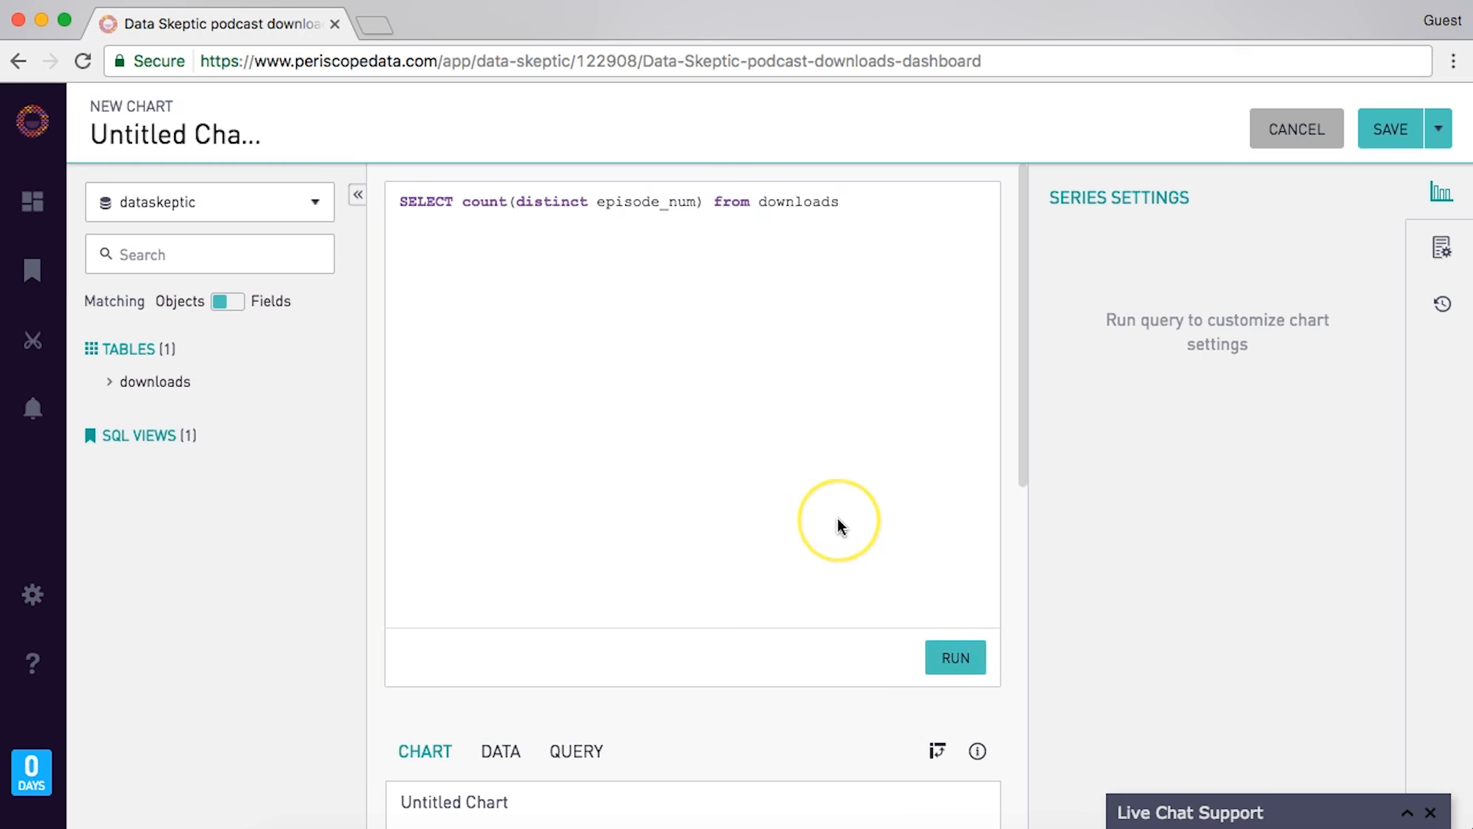
scroll(839, 520, down, 5)
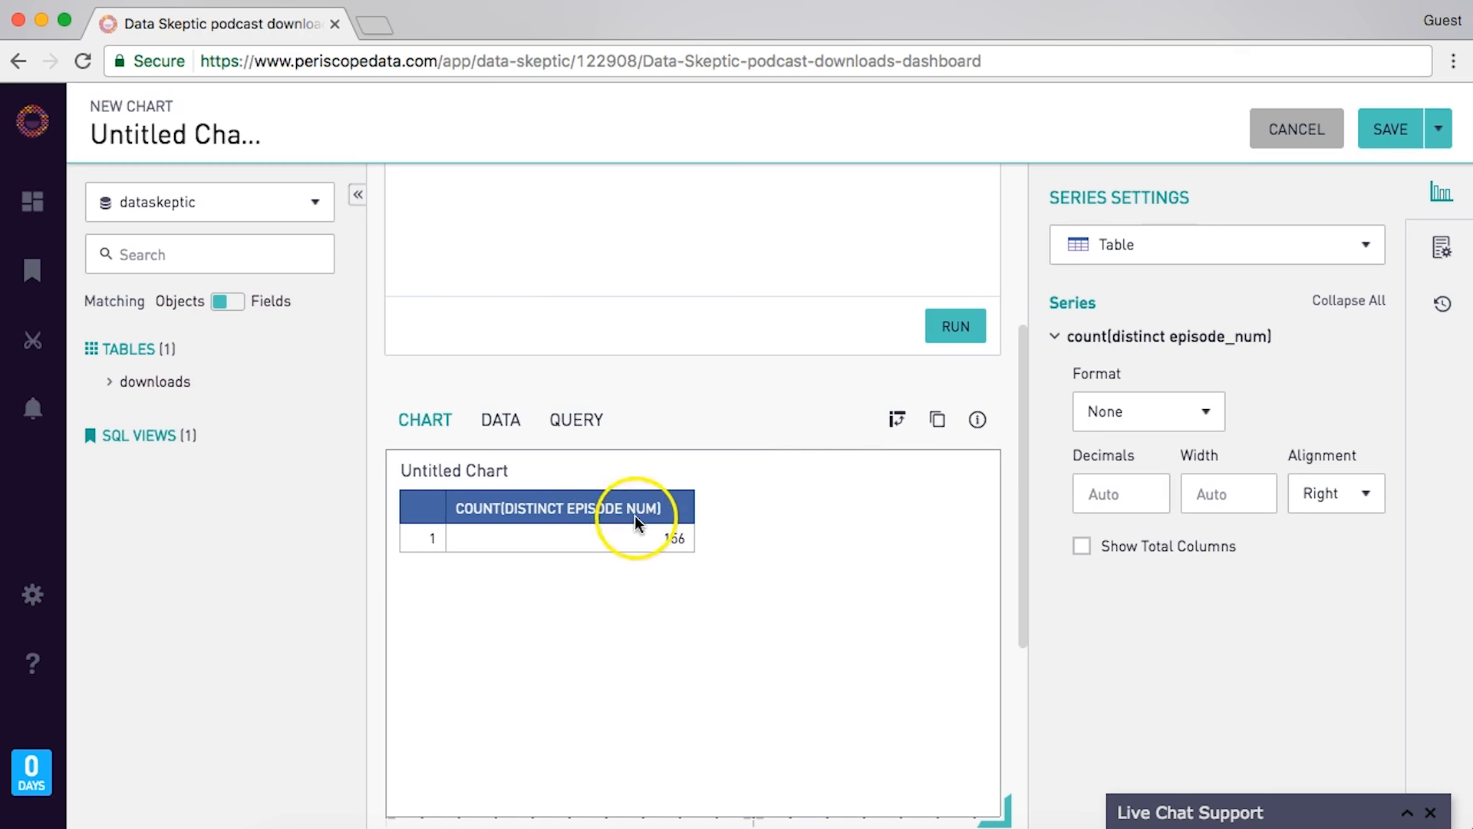
scroll(789, 510, up, 5)
- Show the result as a Number Overlay titled 'Episodes' and save it to the dashboard
click(1184, 256)
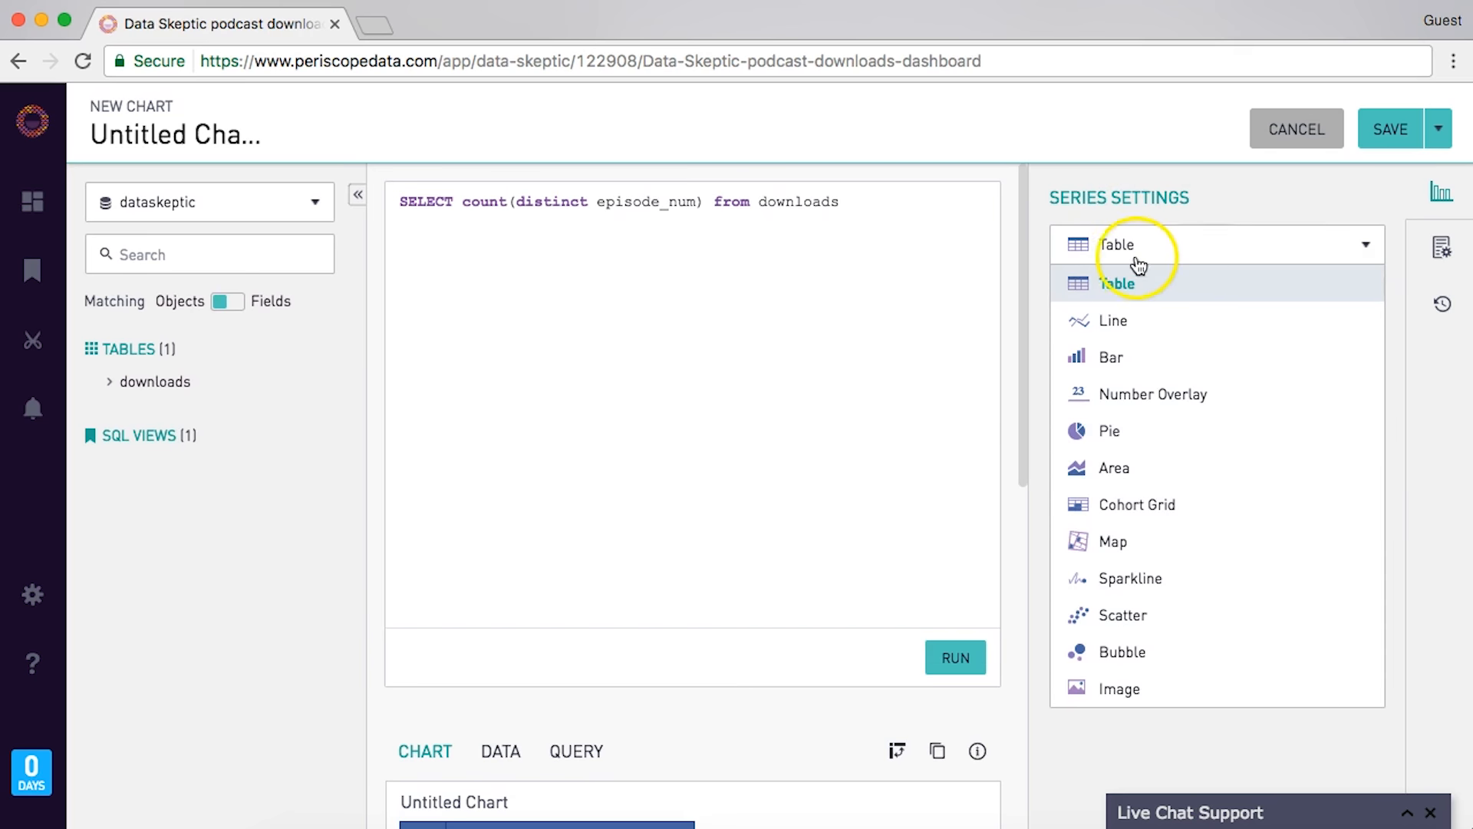
click(1178, 394)
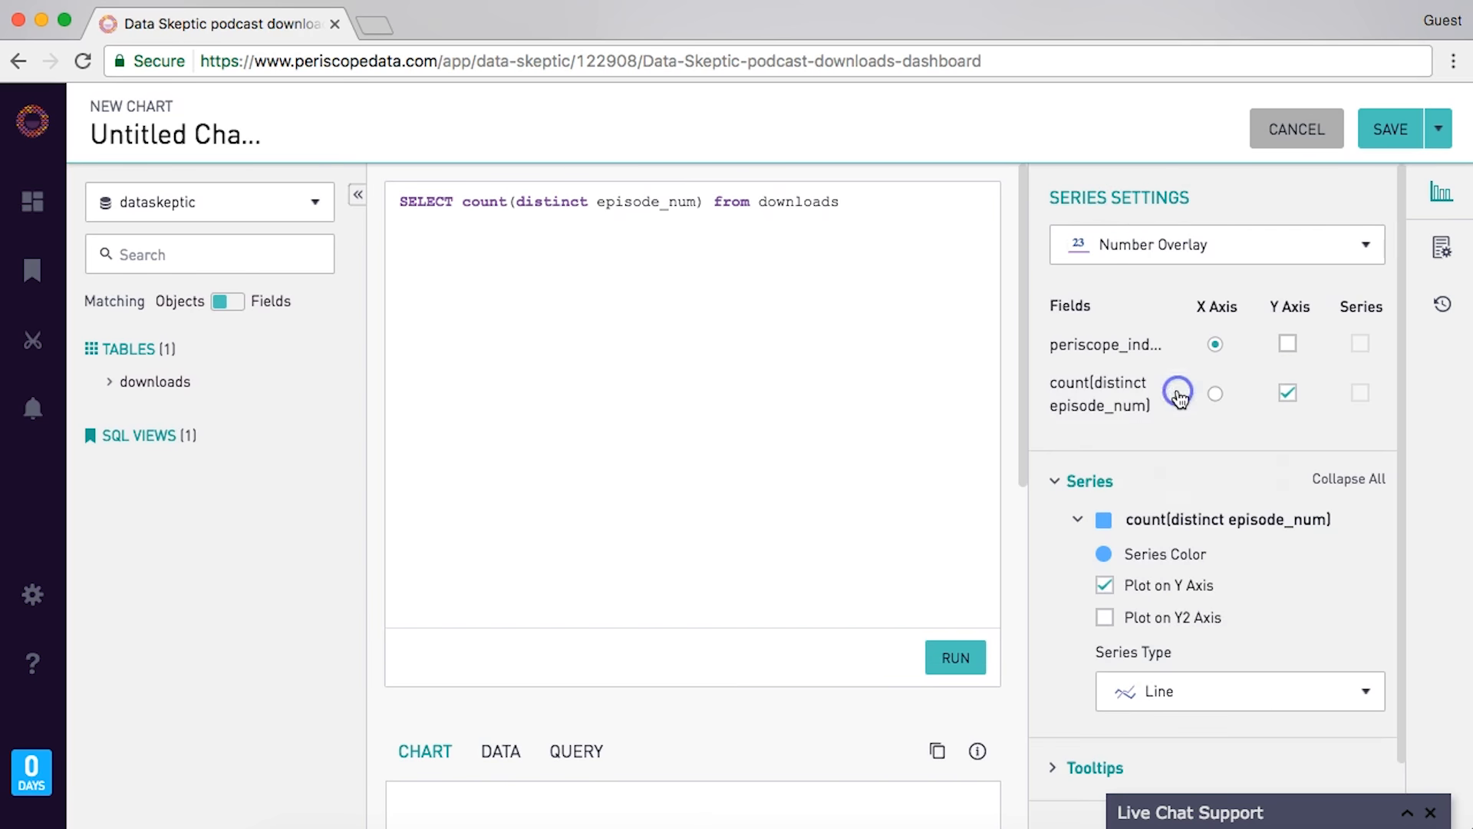
scroll(1073, 439, down, 2)
scroll(964, 451, down, 6)
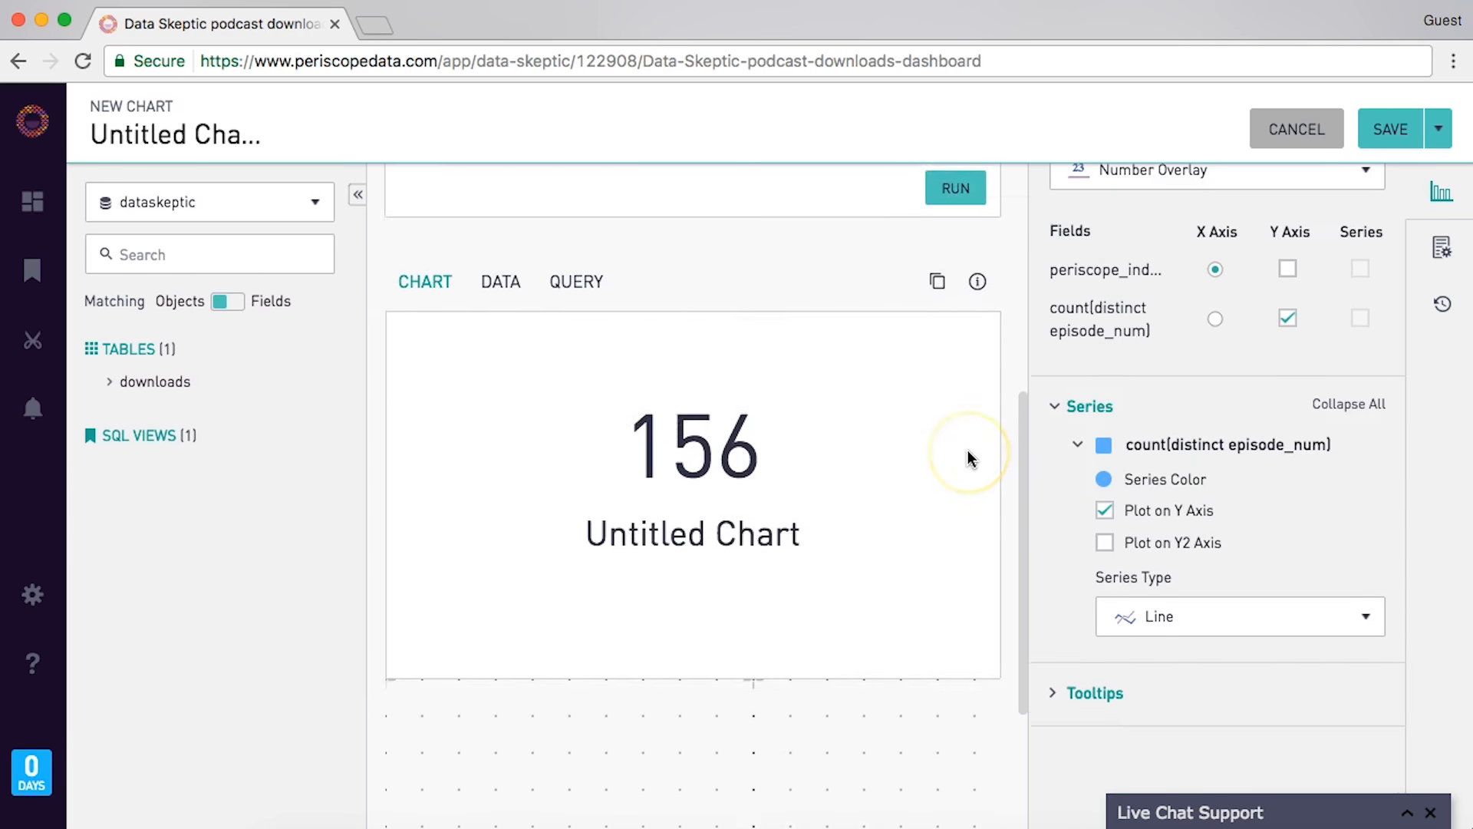
click(488, 299)
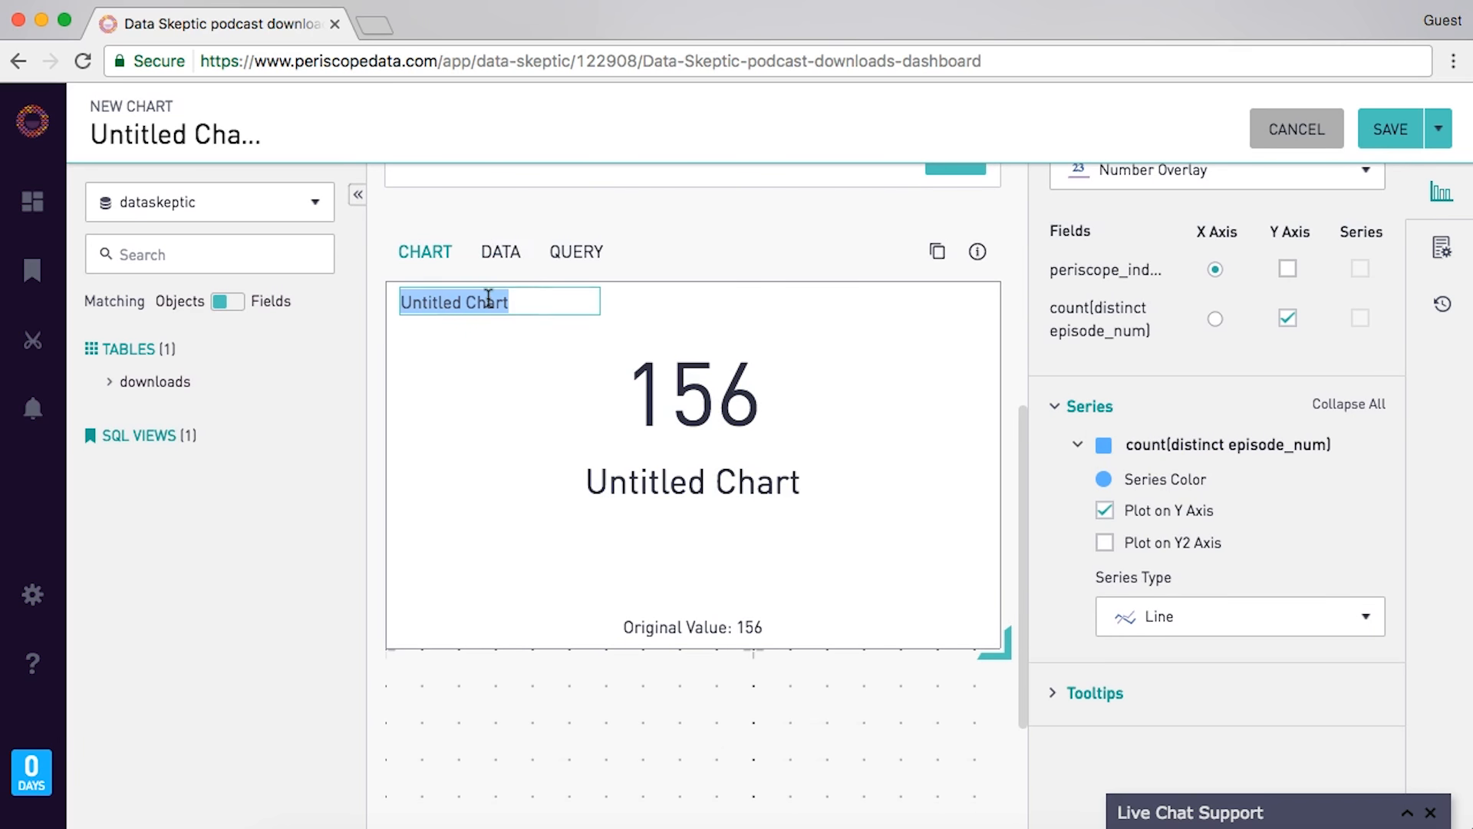
text(Episodes)
click(540, 399)
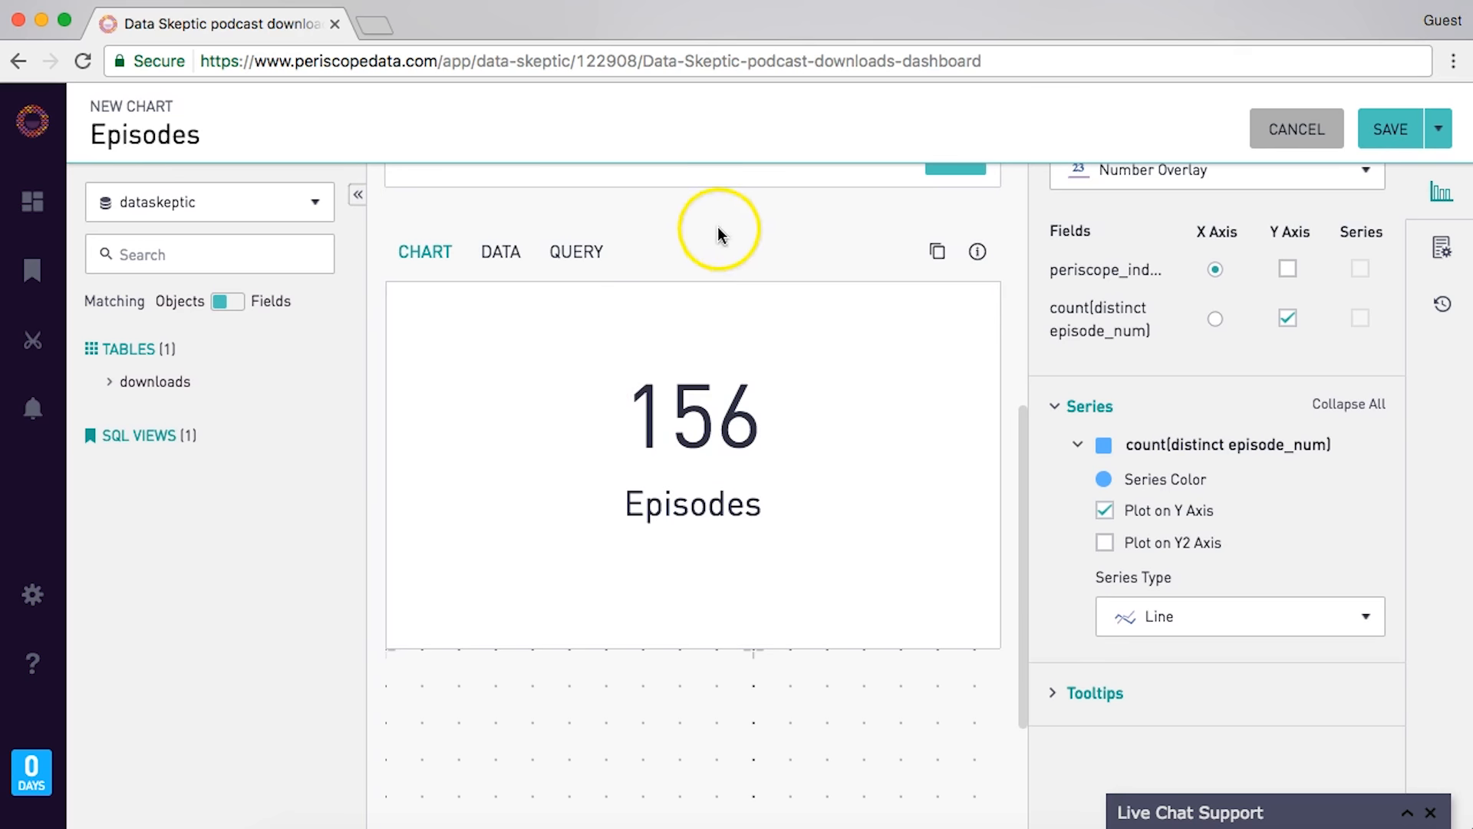
click(1403, 129)
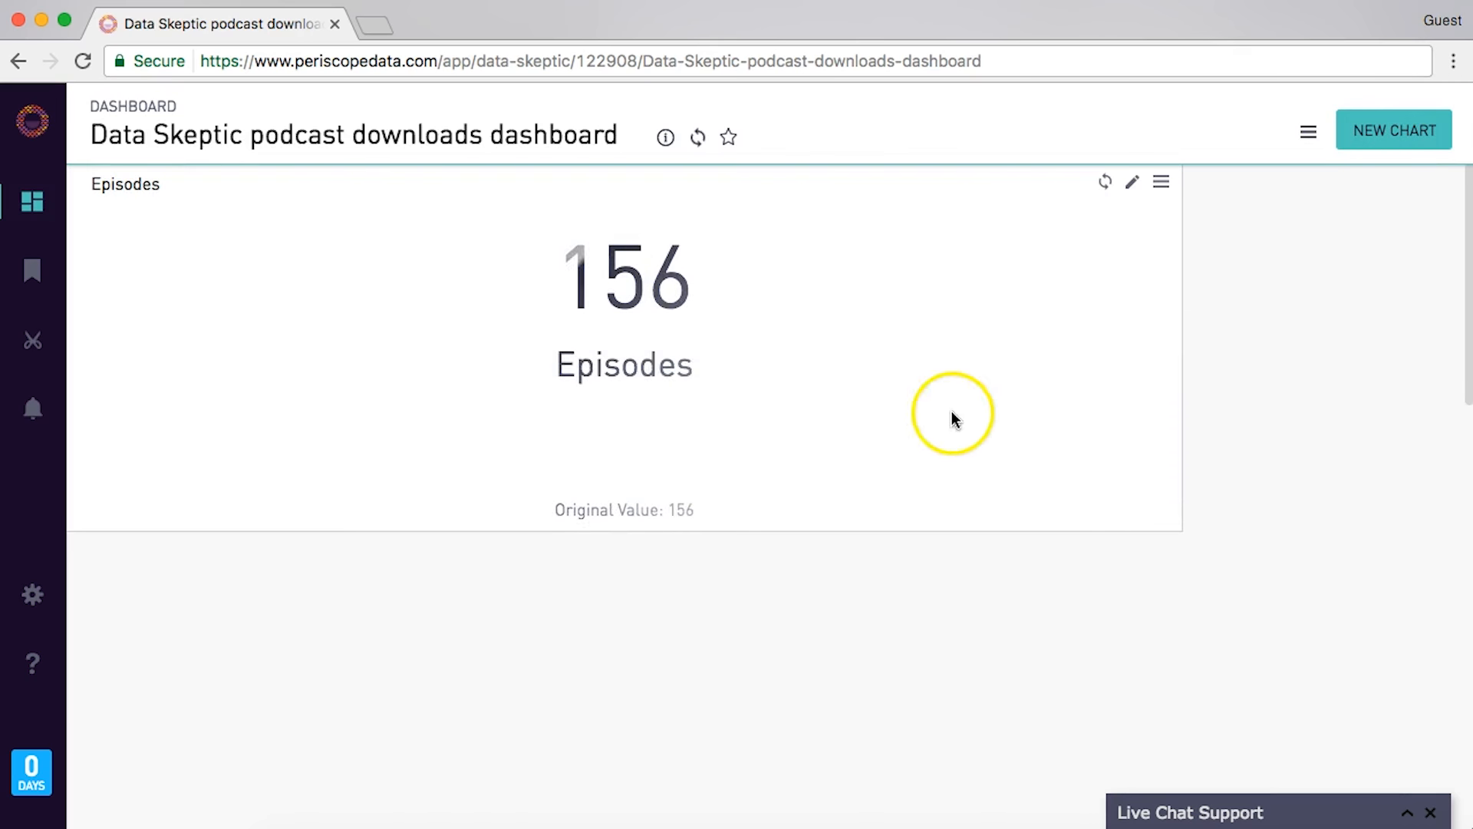
- Drag the Episodes tile's corner to make it a small square, then begin another new chart
drag(1180, 528, 283, 352)
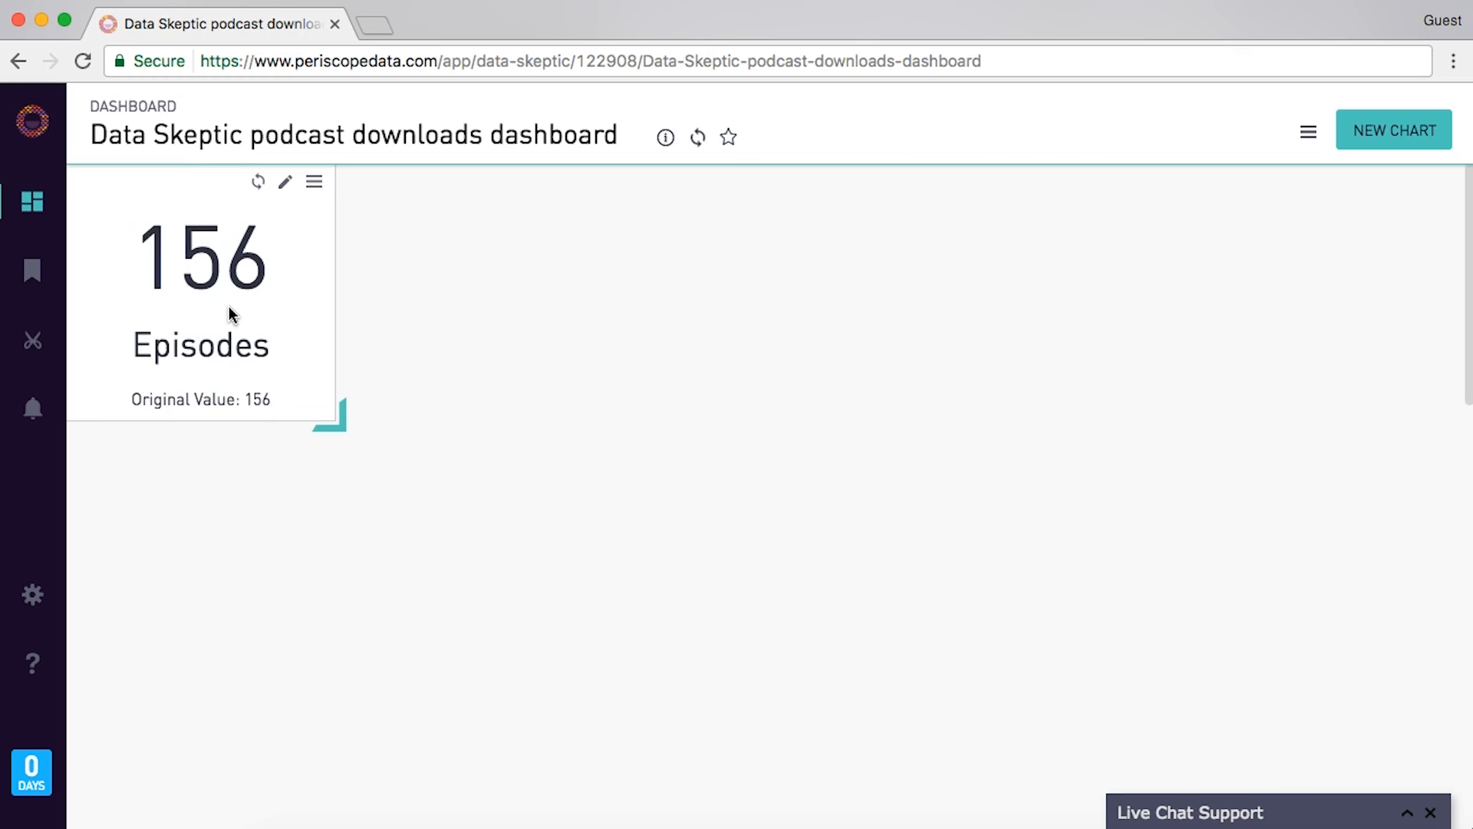
click(1389, 132)
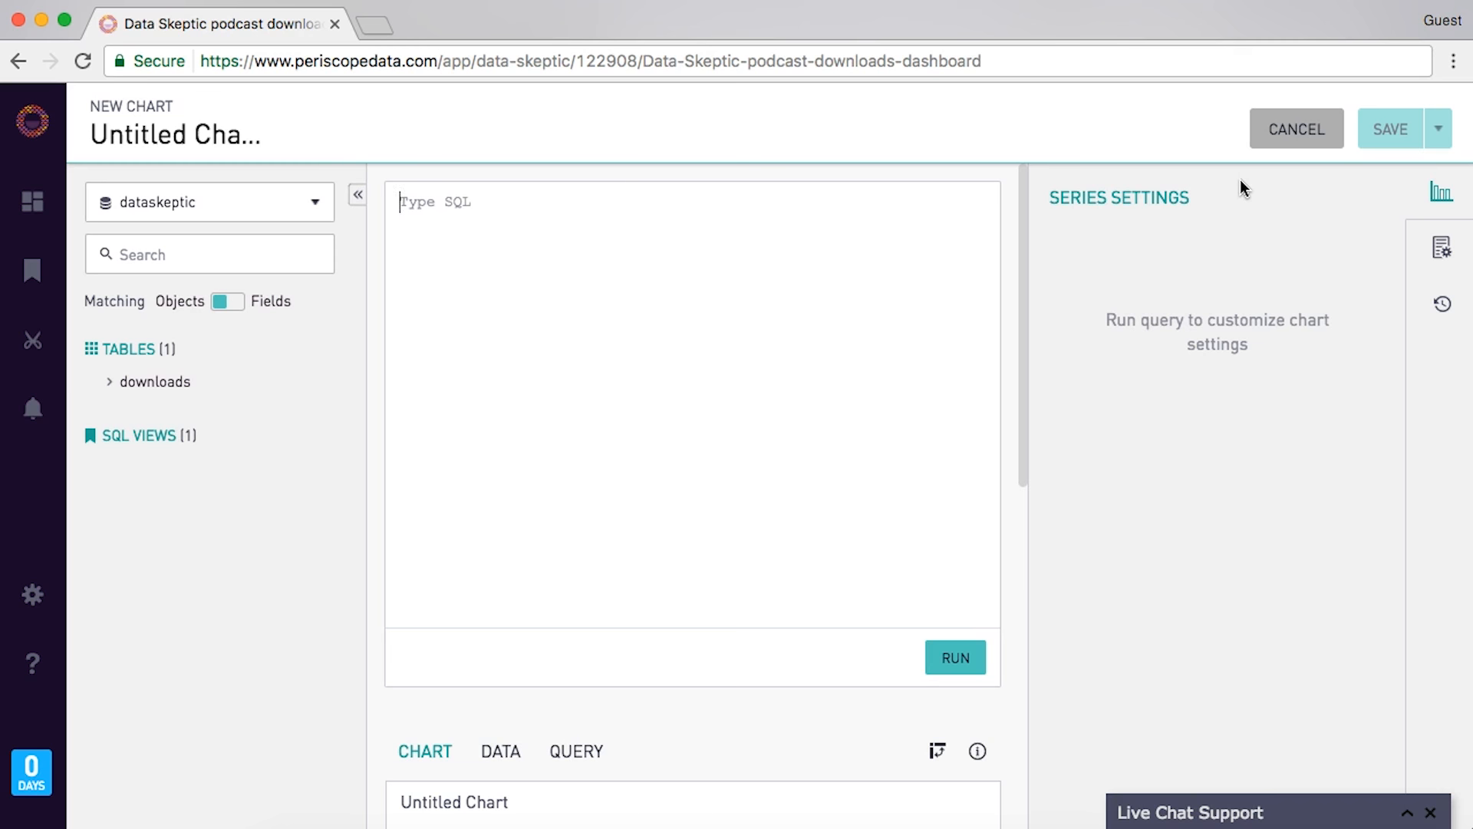
- Write and run a query of each year's sum(downloads) divided by total downloads, grouped by year(date)
text(SELECT year(date))
key(Return)
text(FROM downloads)
key(Return)
text(GROUP by year(date))
key(Up)
key(Up)
text(, sum(downloads))
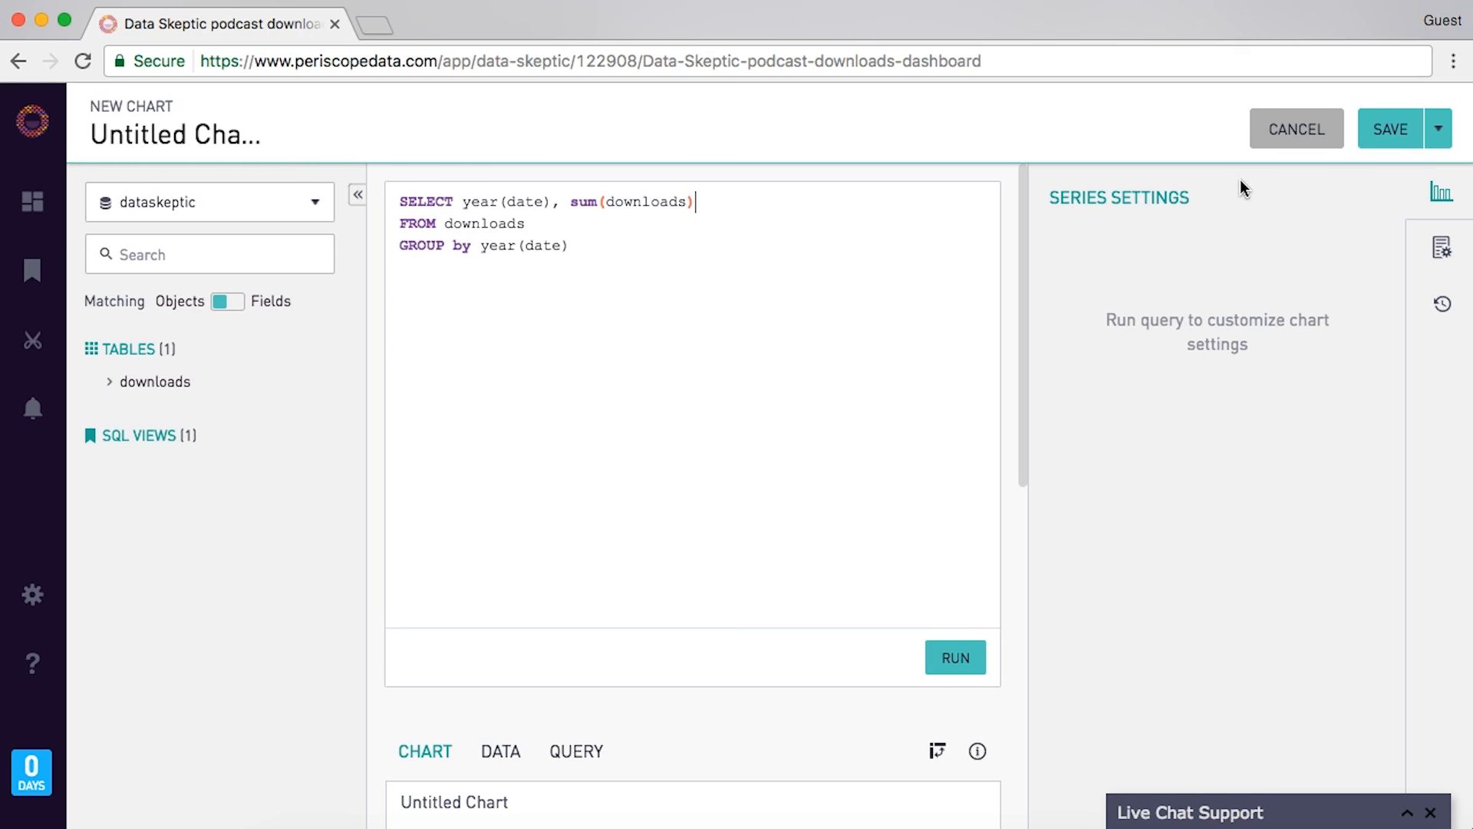
text( / (select sum(downloads) from downloads))
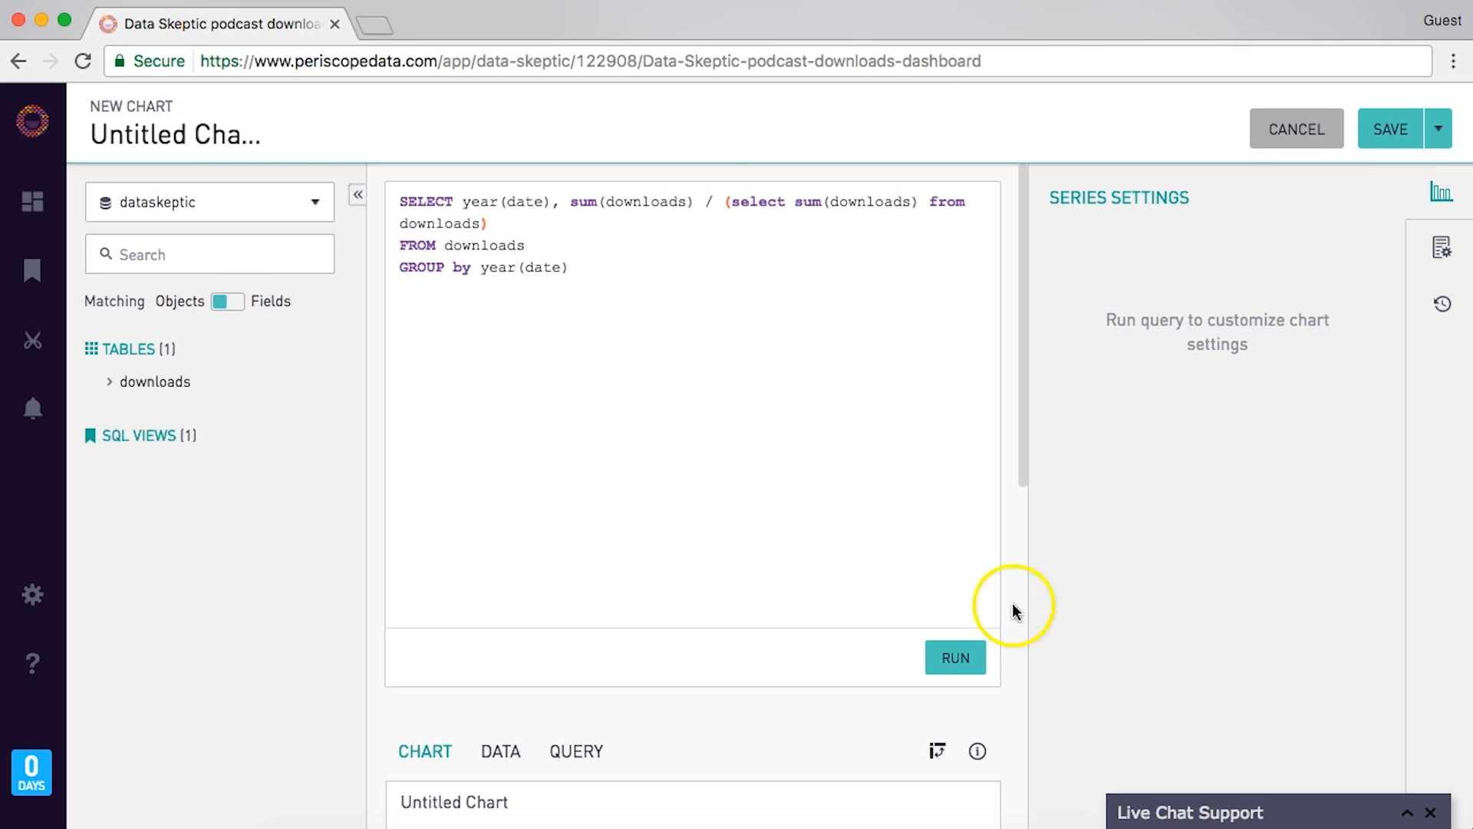
click(964, 658)
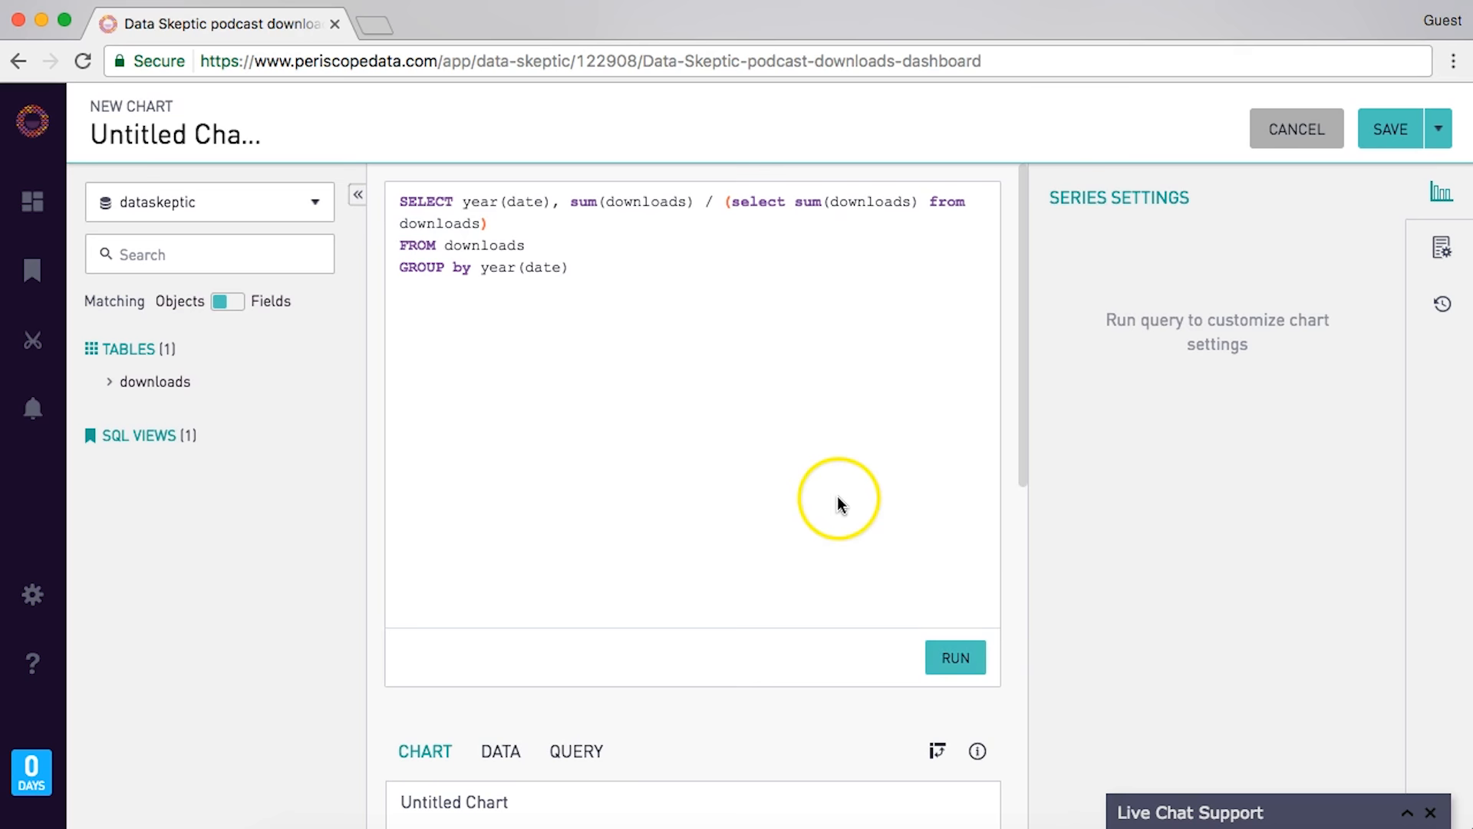
- Alias the share column as p and rerun the query
scroll(838, 505, down, 7)
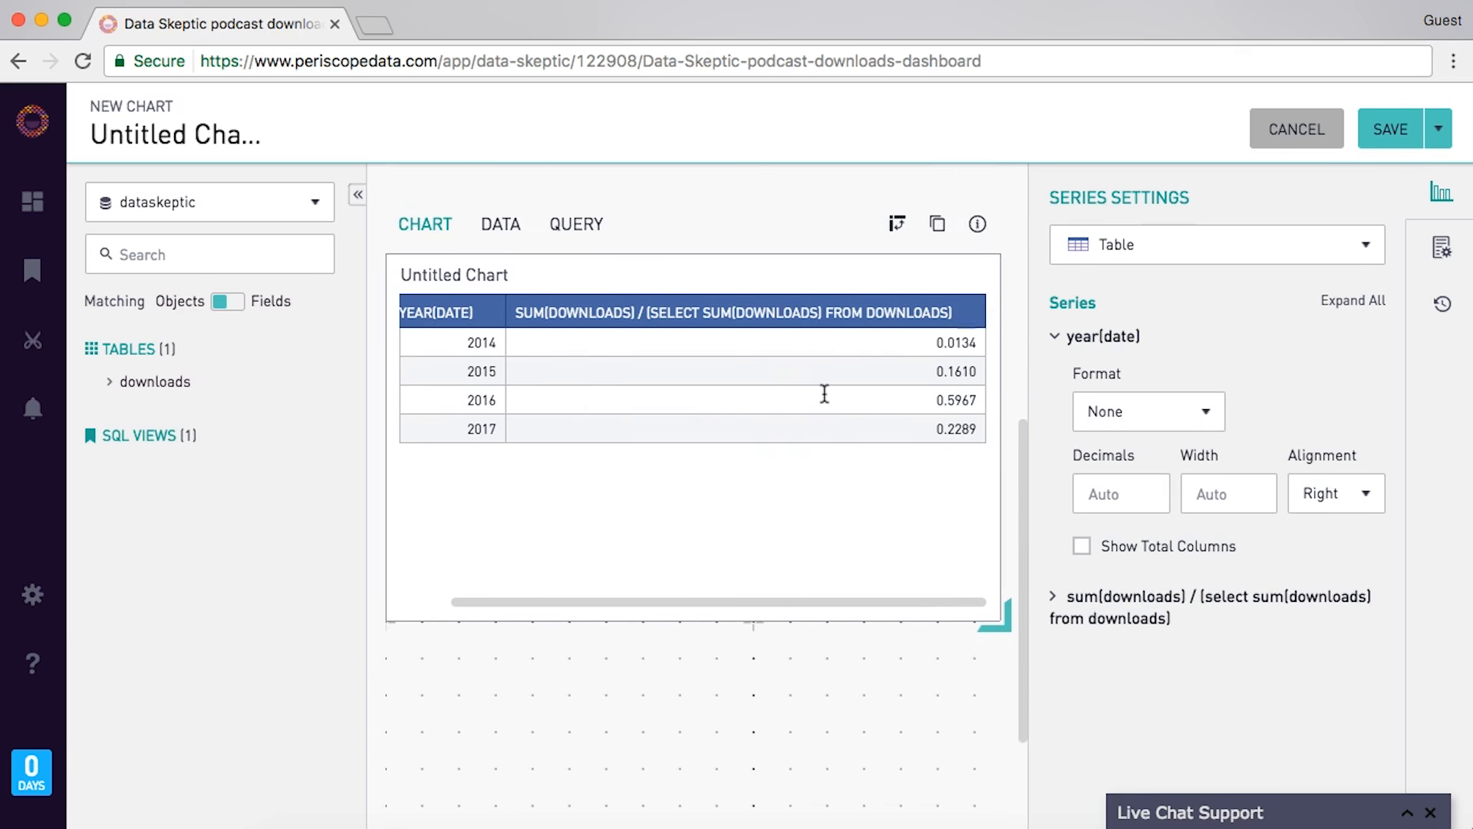
scroll(825, 394, up, 7)
text(as p)
click(954, 665)
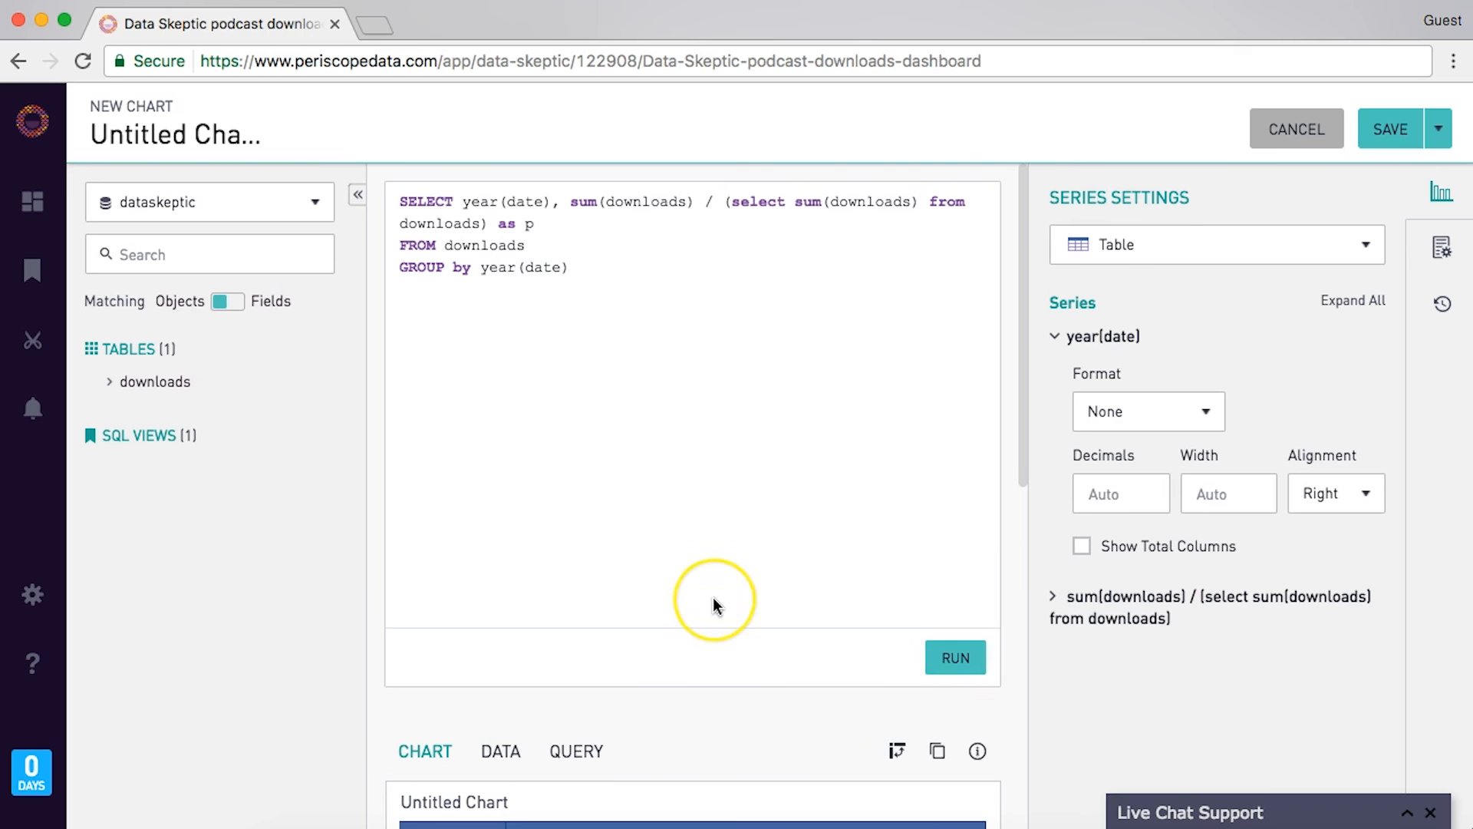
scroll(713, 597, down, 7)
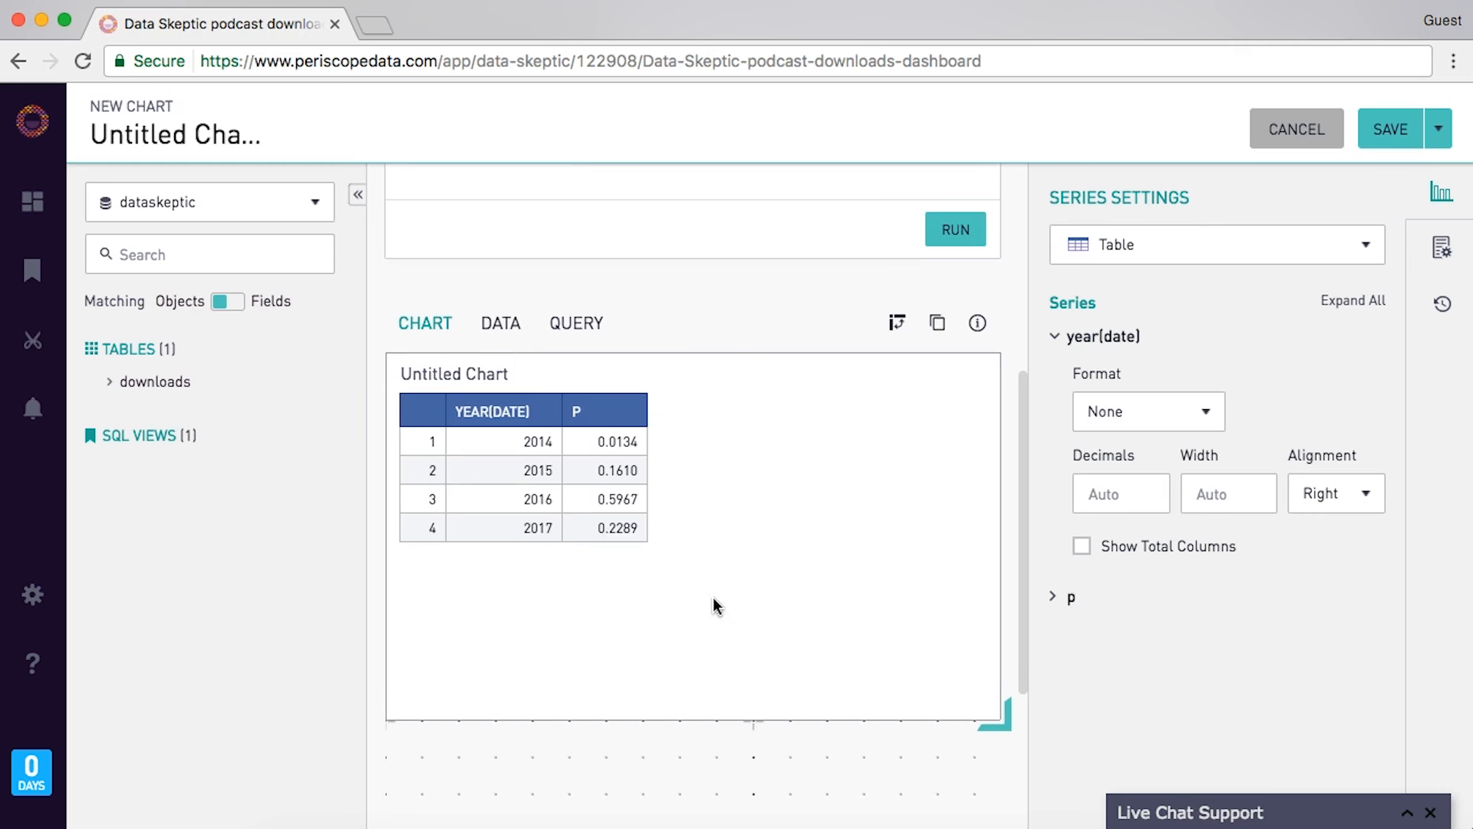
- Switch the yearly download shares to a pie chart and check the 2017 slice's percentage
click(1252, 257)
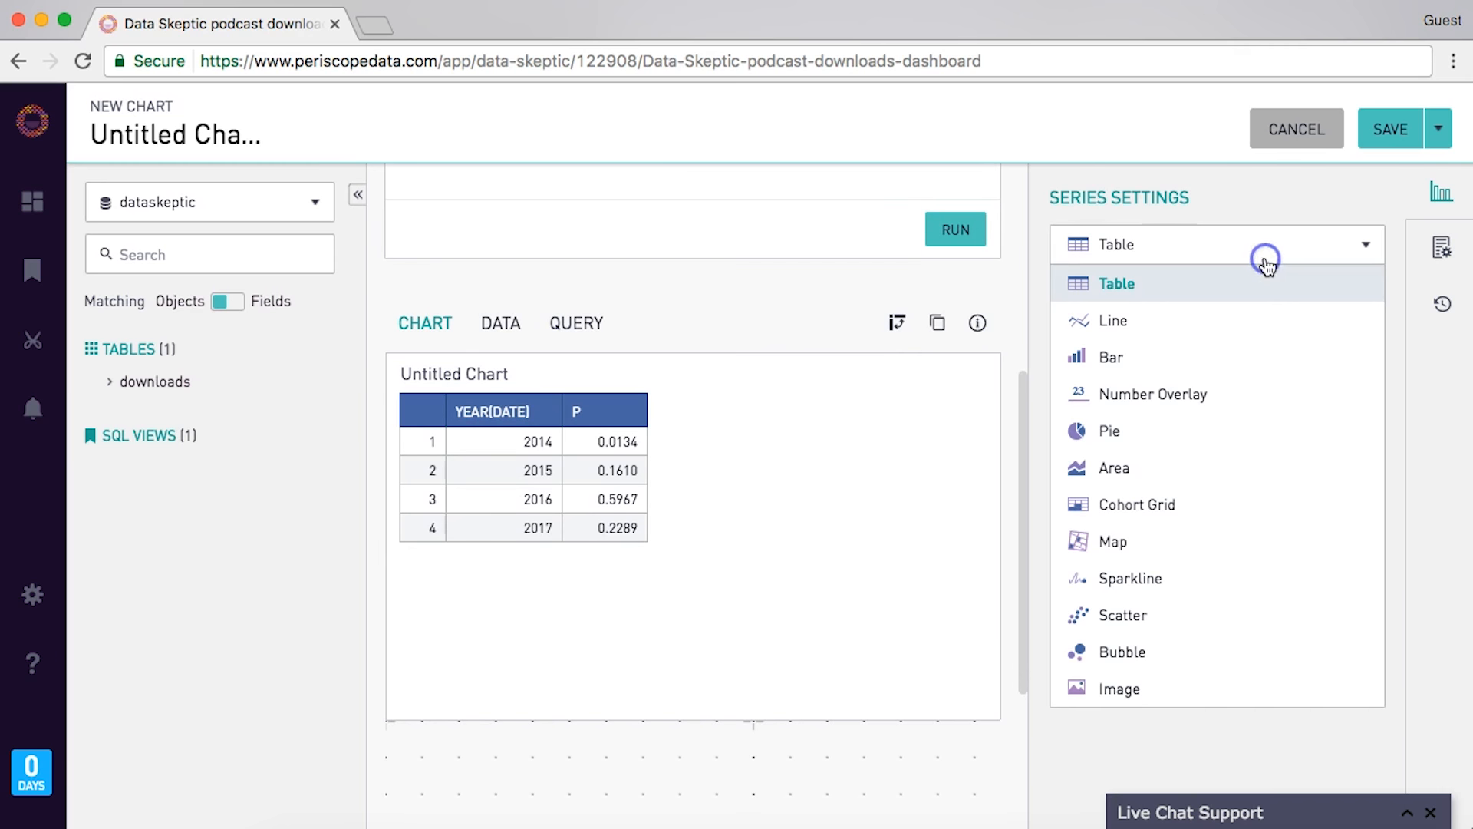
click(1261, 436)
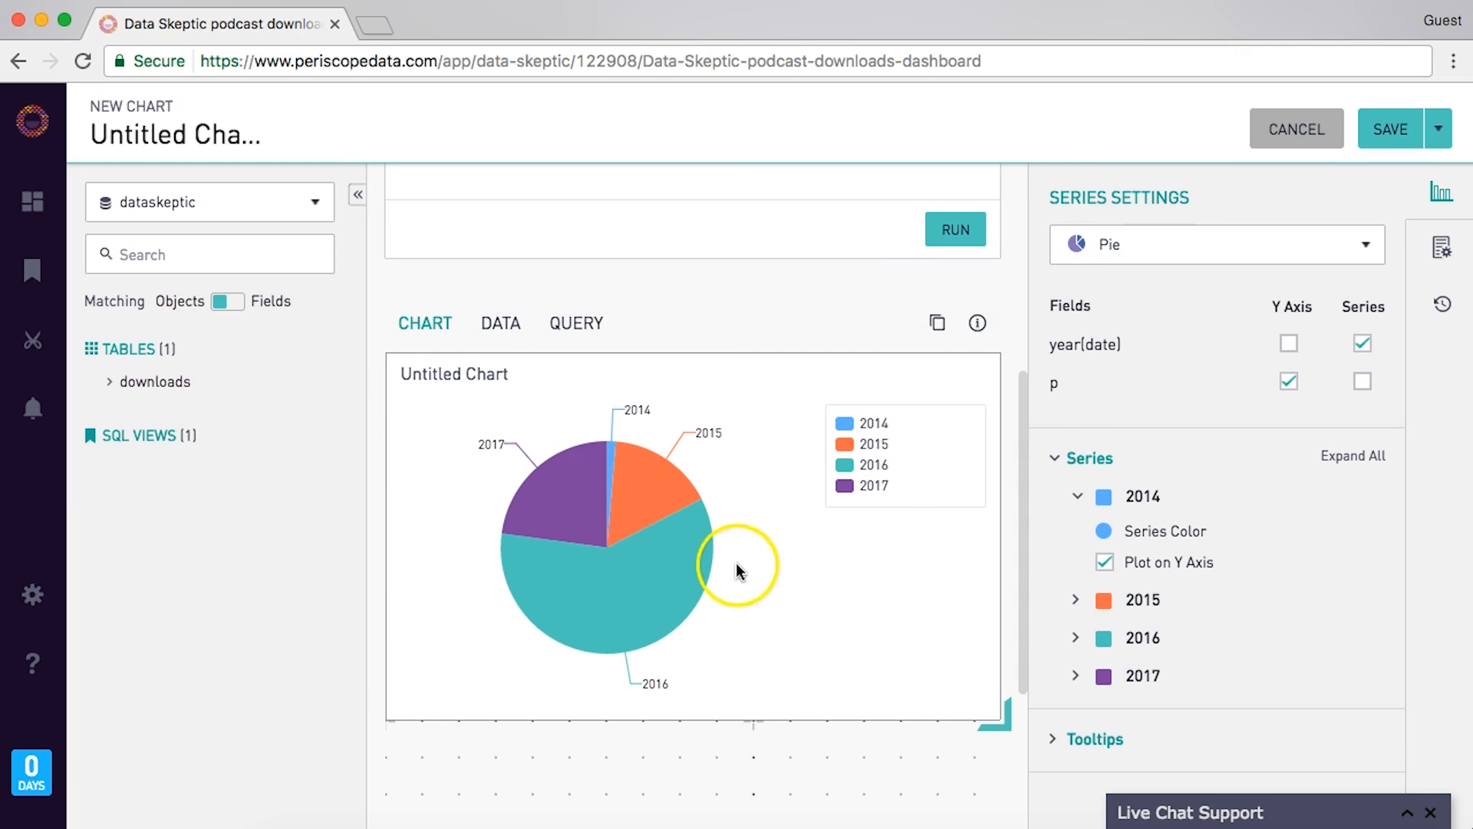
mouse_move(599, 551)
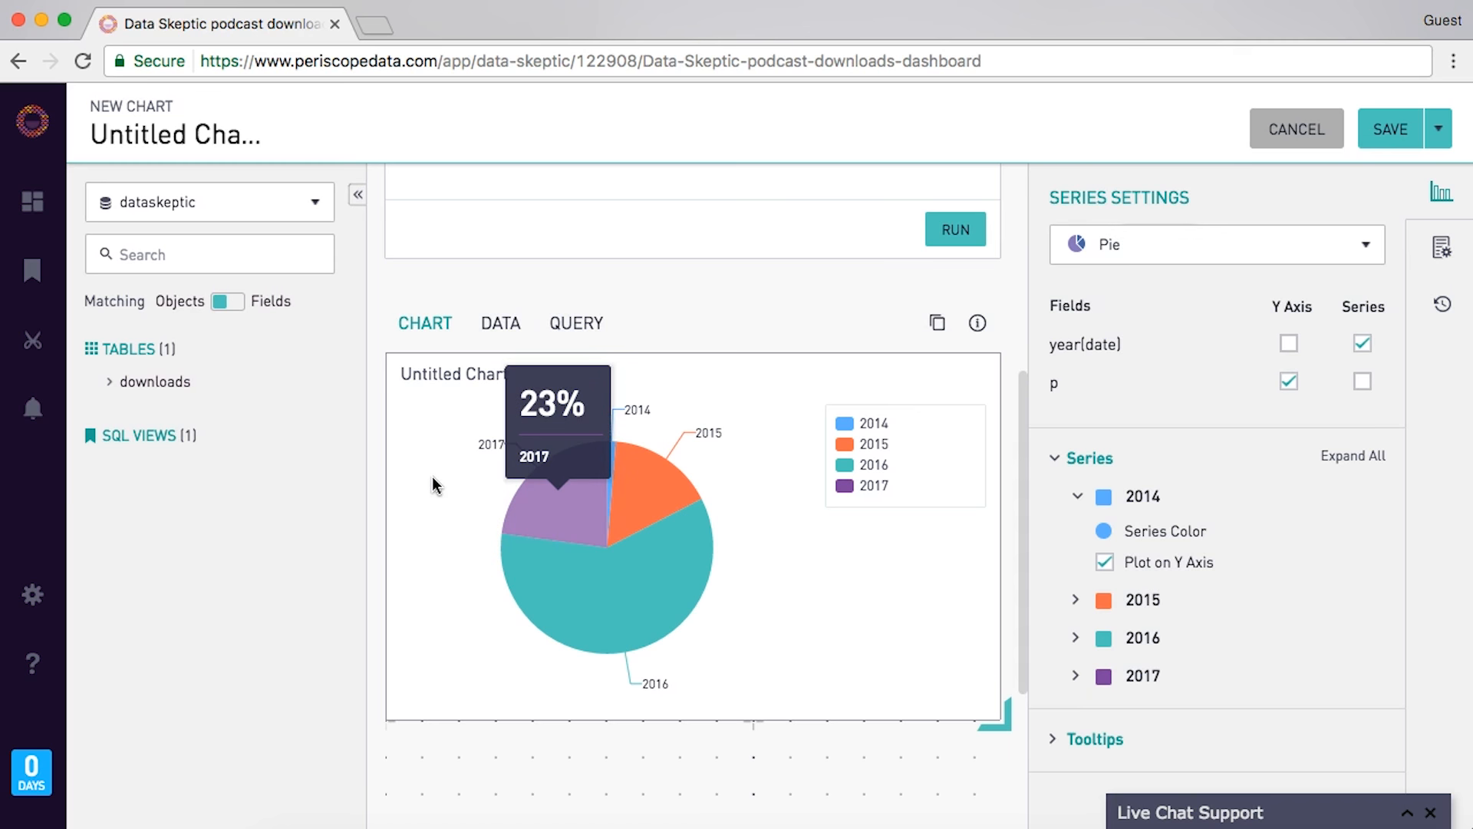
click(554, 492)
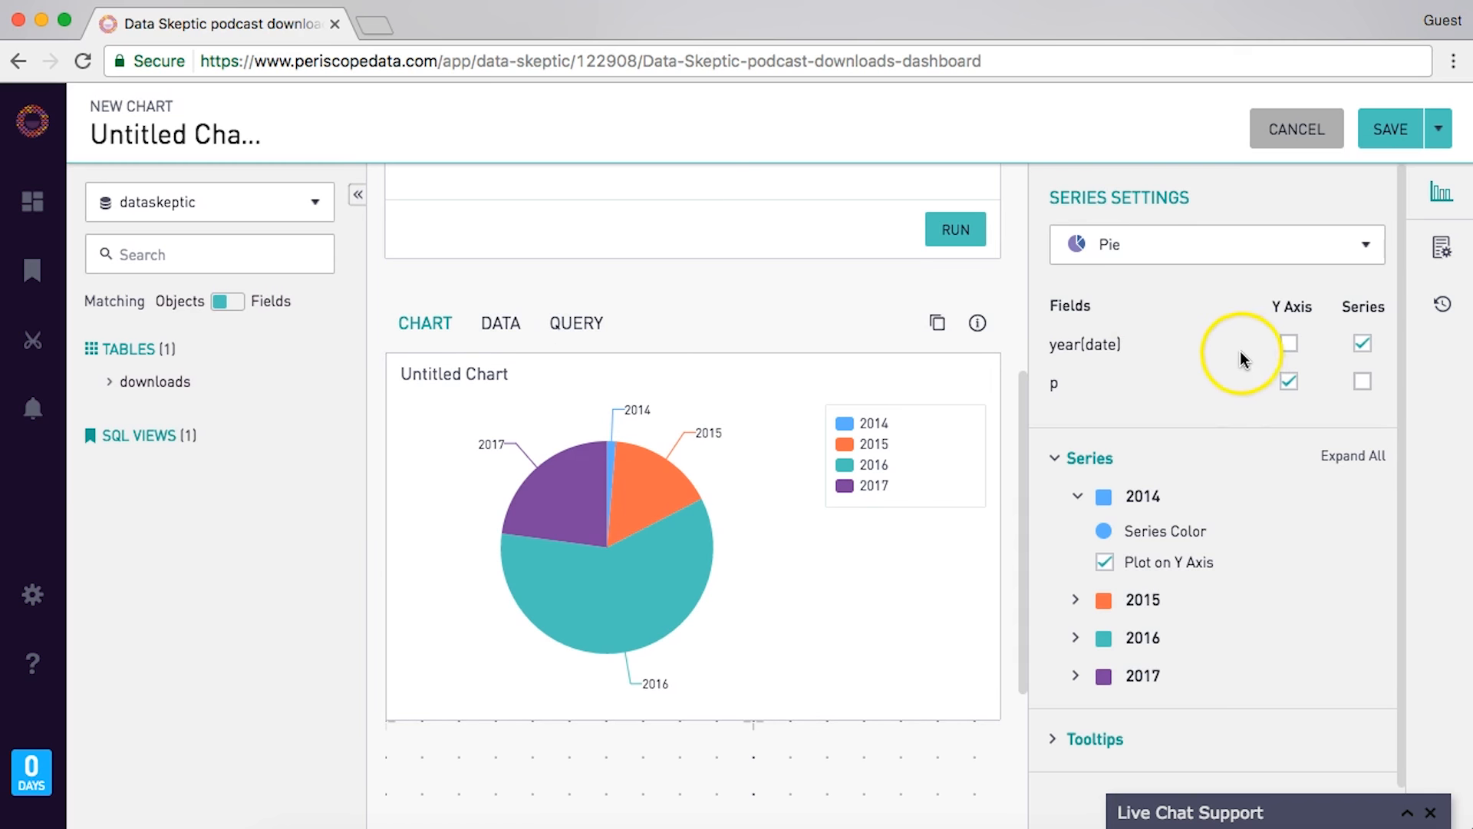
- Include the p field in the pie chart's tooltips
scroll(1286, 509, down, 1)
click(1050, 695)
scroll(1052, 683, down, 5)
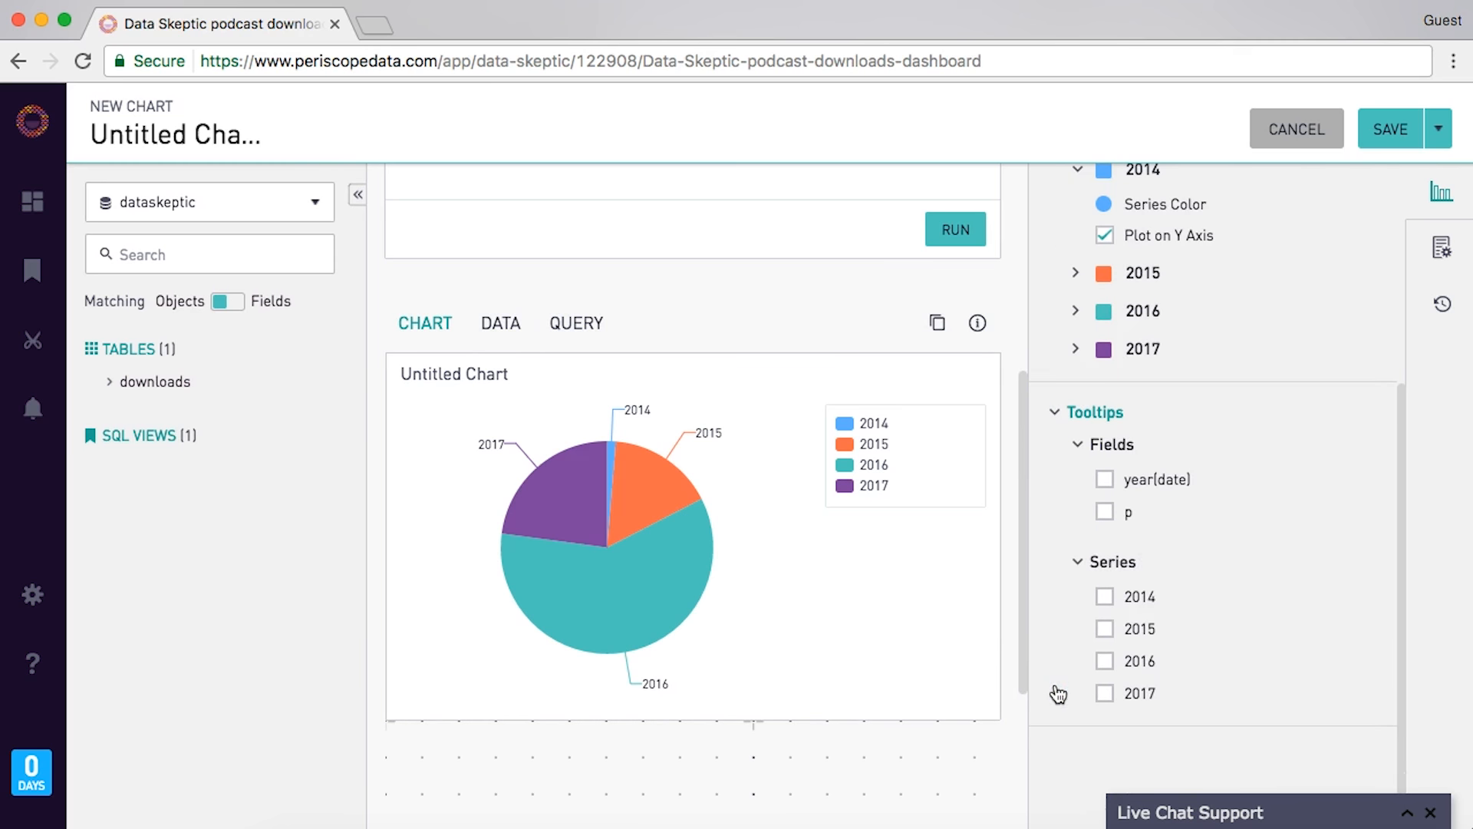
click(1105, 512)
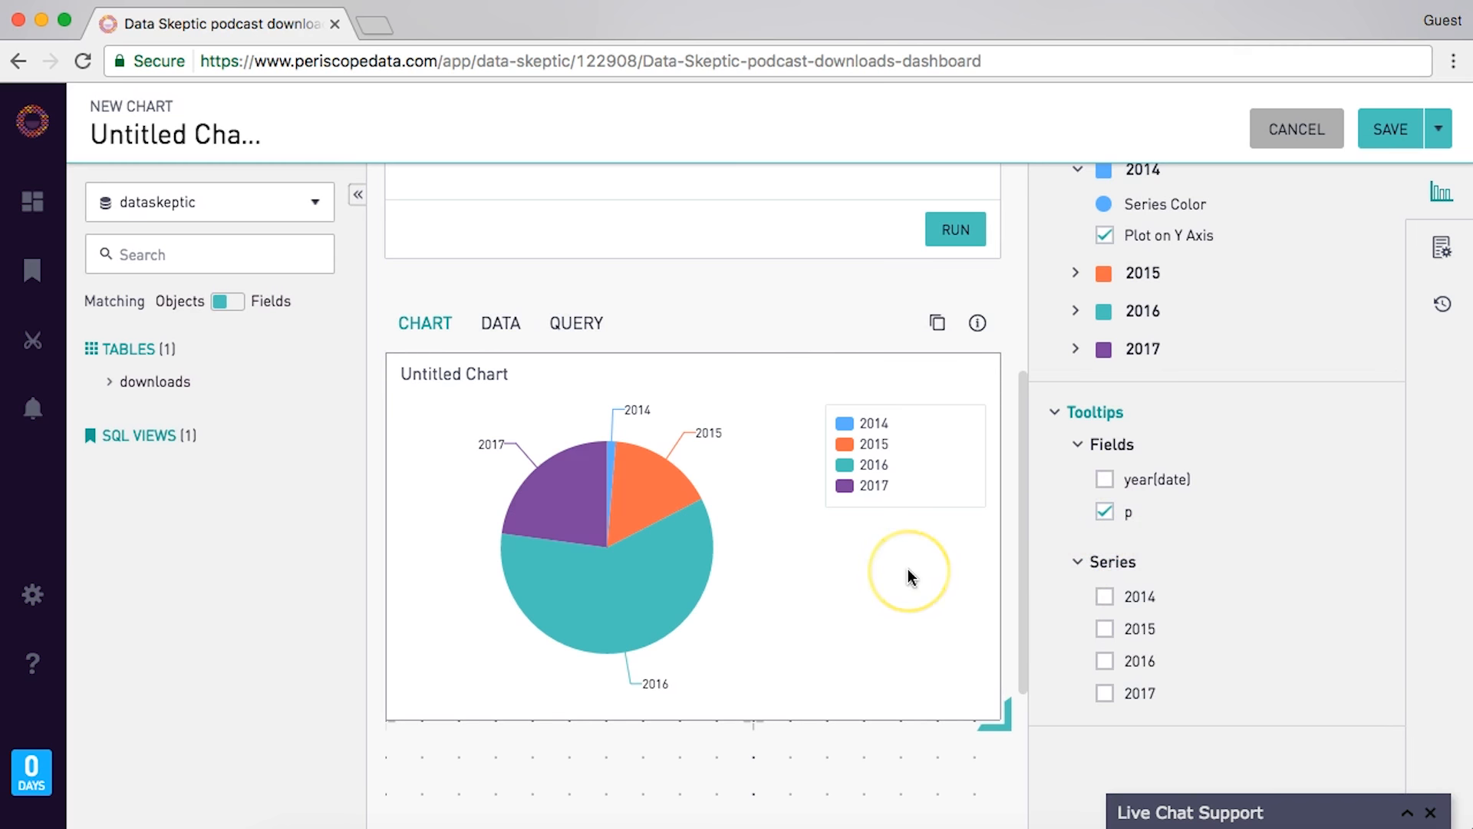
- Title the pie chart 'Download percentage by year'
mouse_move(684, 578)
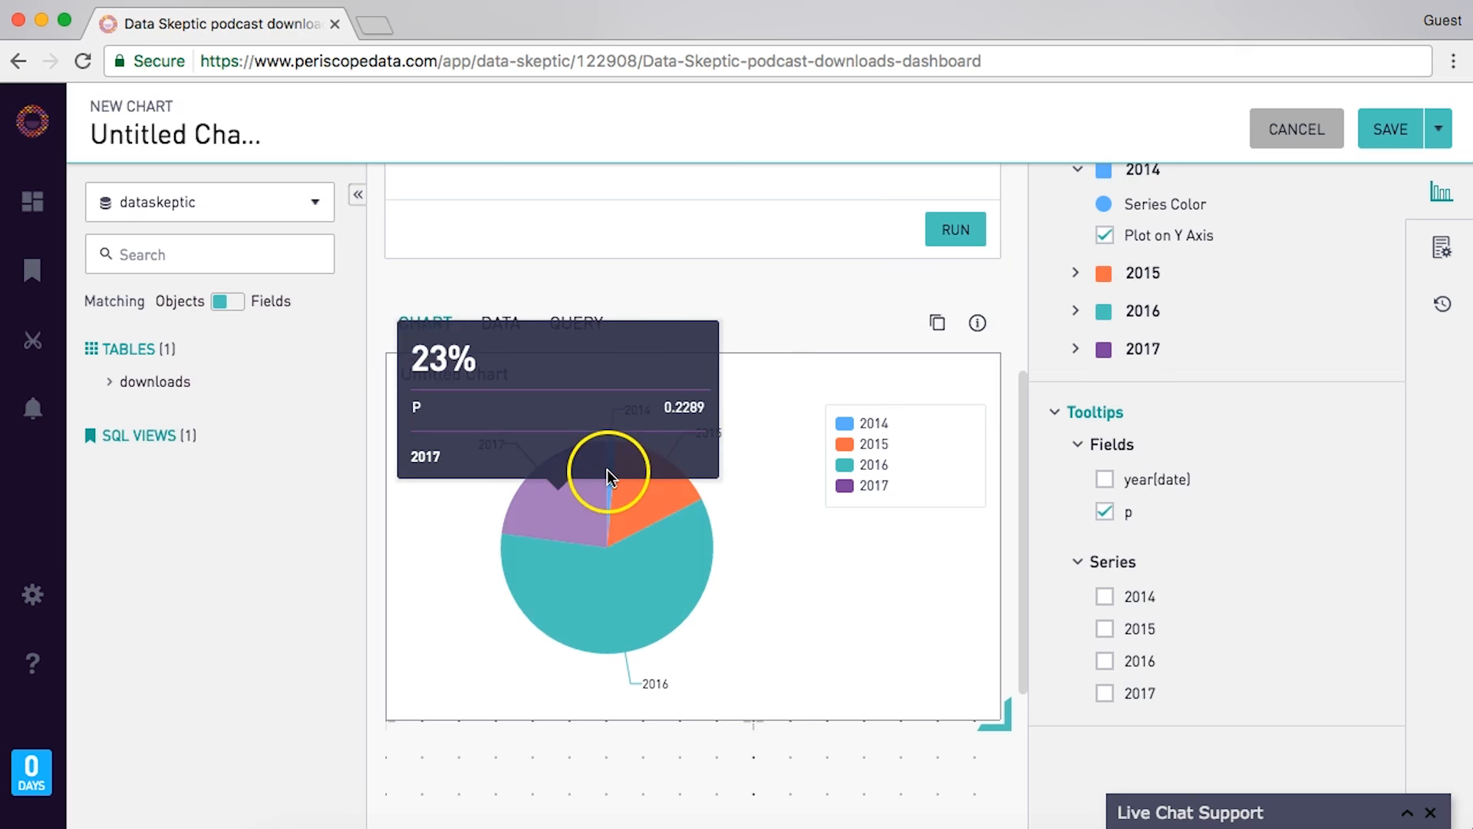
click(480, 374)
text(Download per)
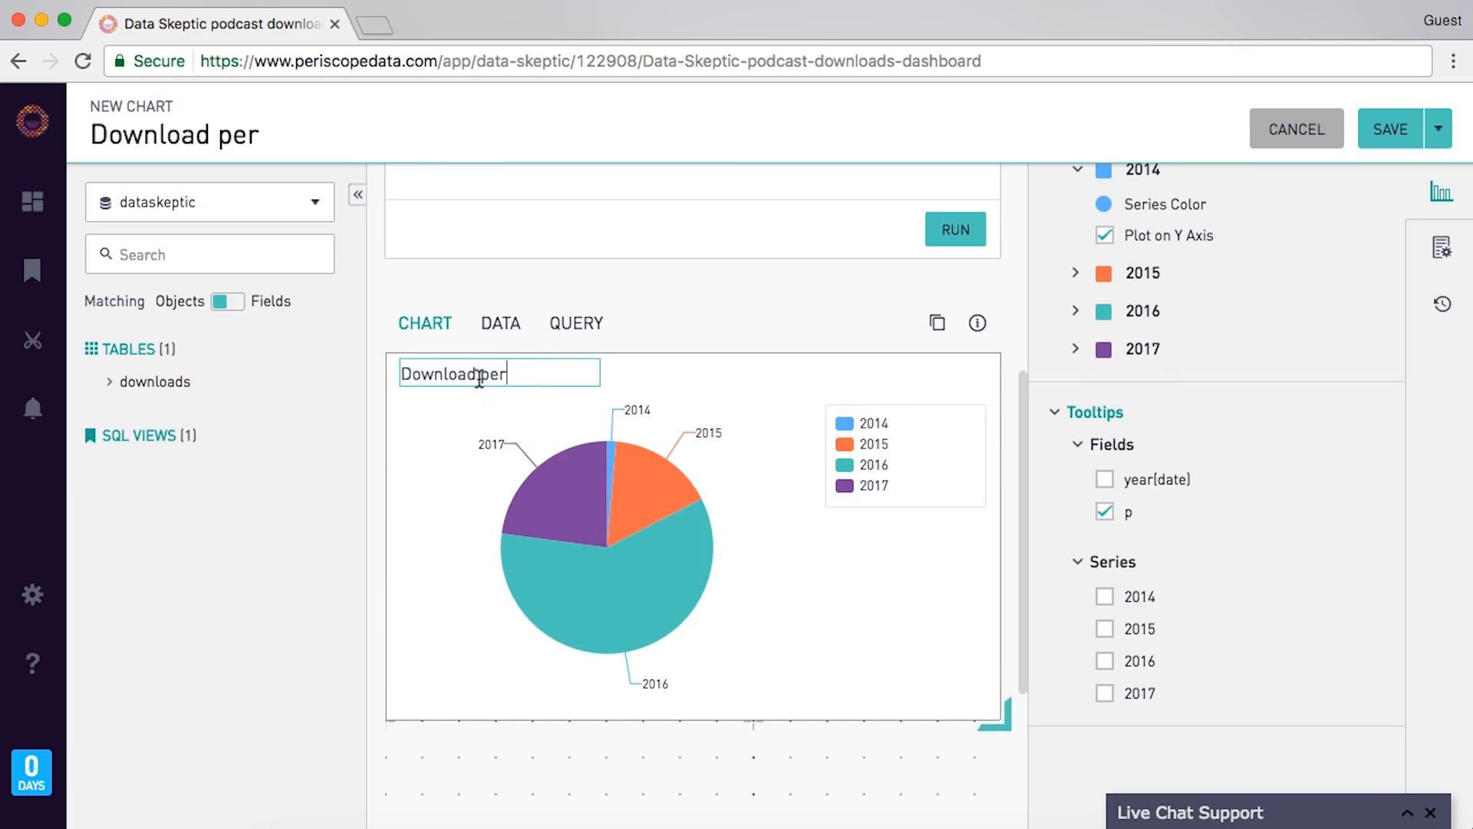
text(centage by year)
key(Return)
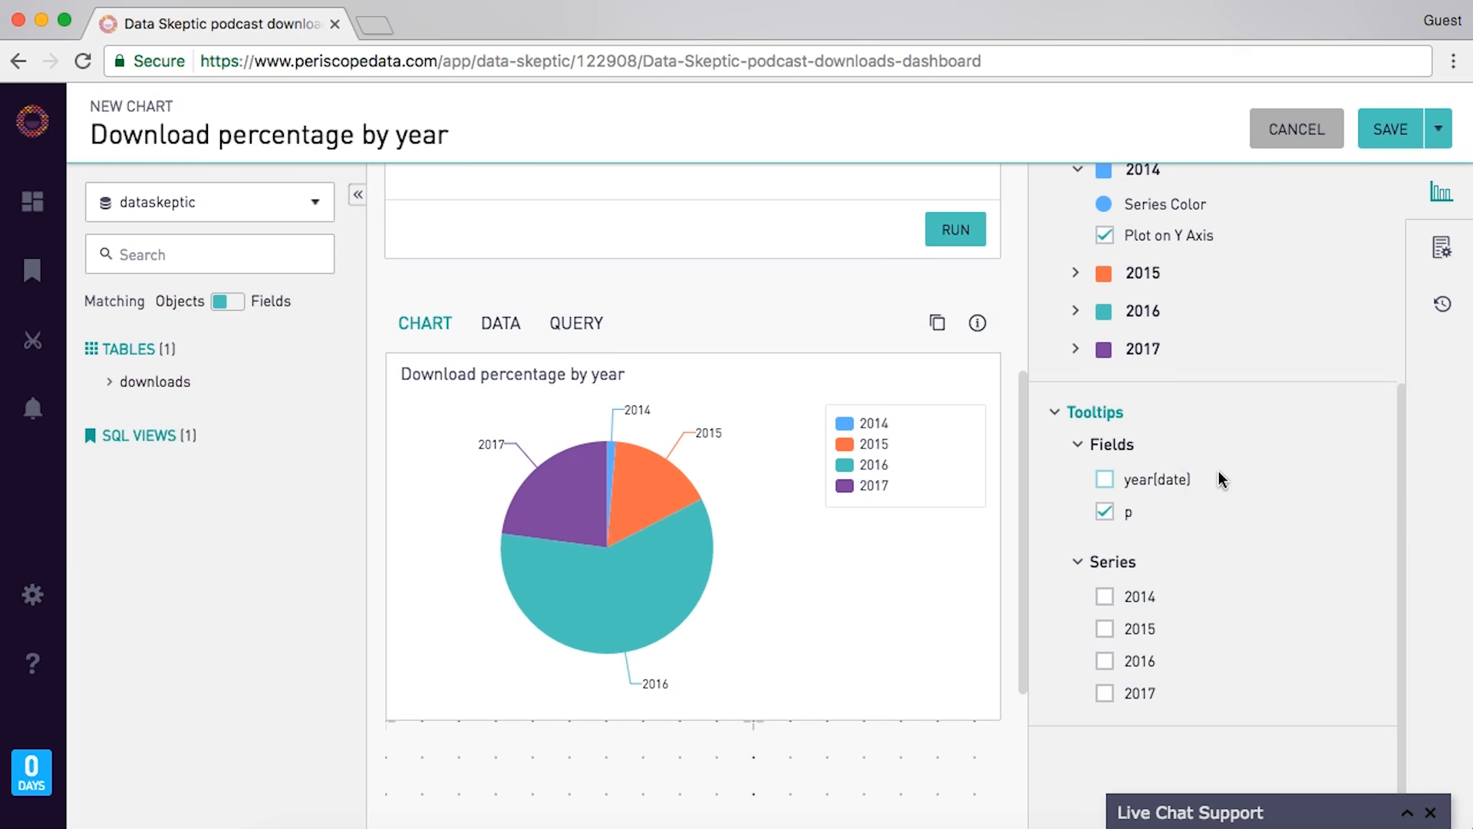
- Hide the legend always, preserve sort order, show slice percentages, and save the chart
click(1442, 247)
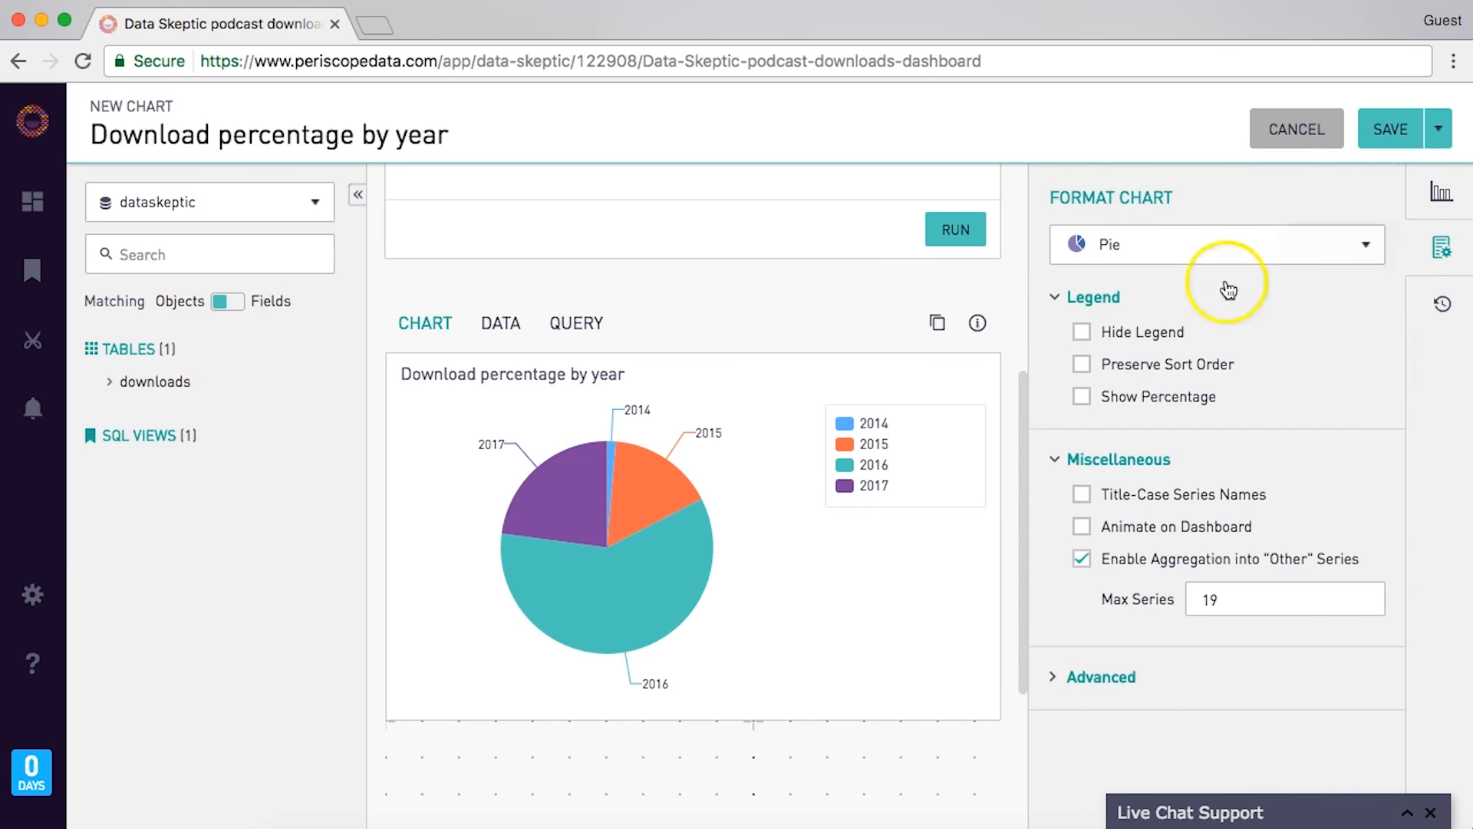
click(1119, 331)
click(1130, 362)
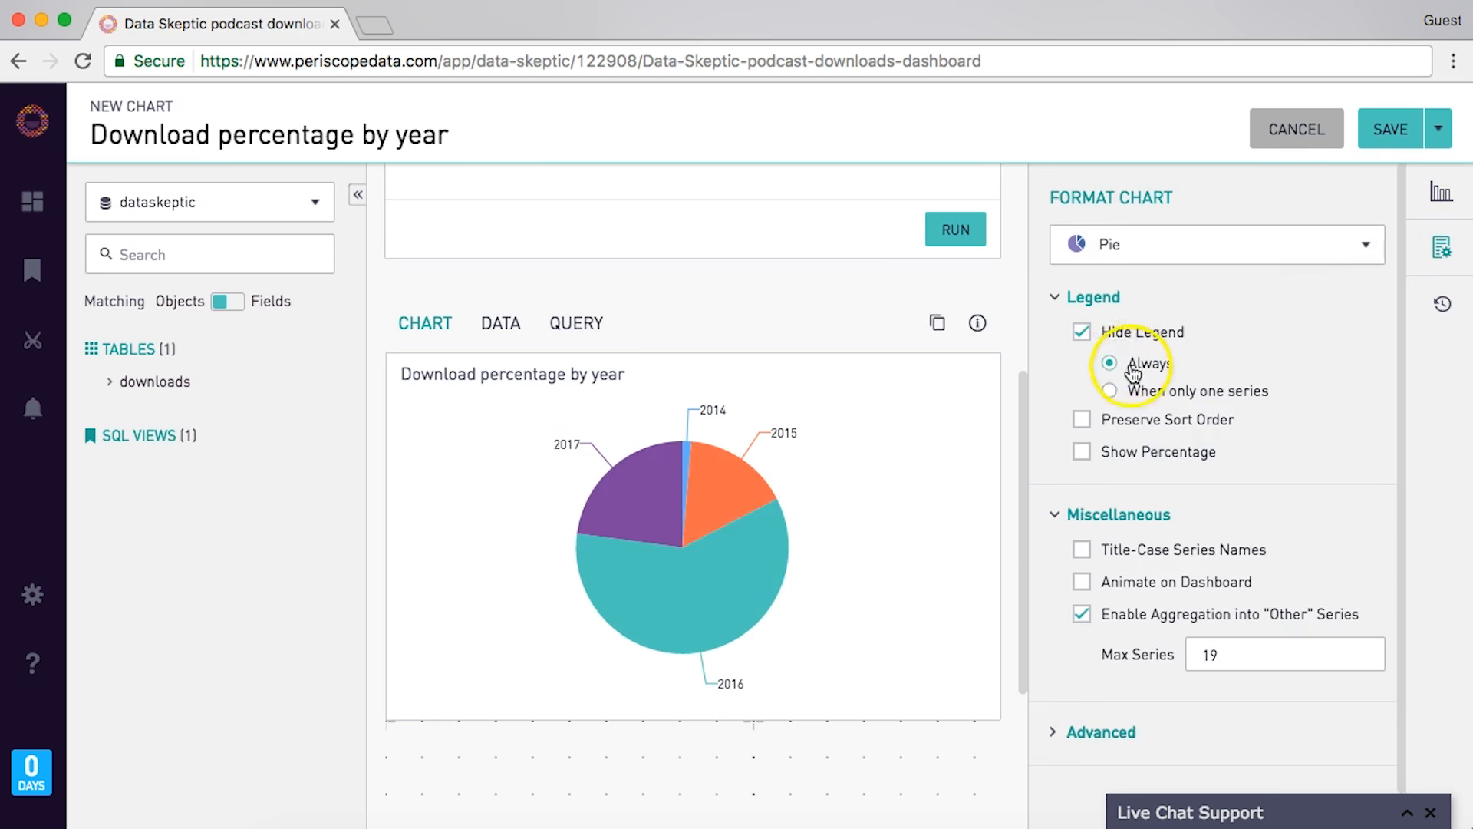
click(1146, 428)
click(763, 482)
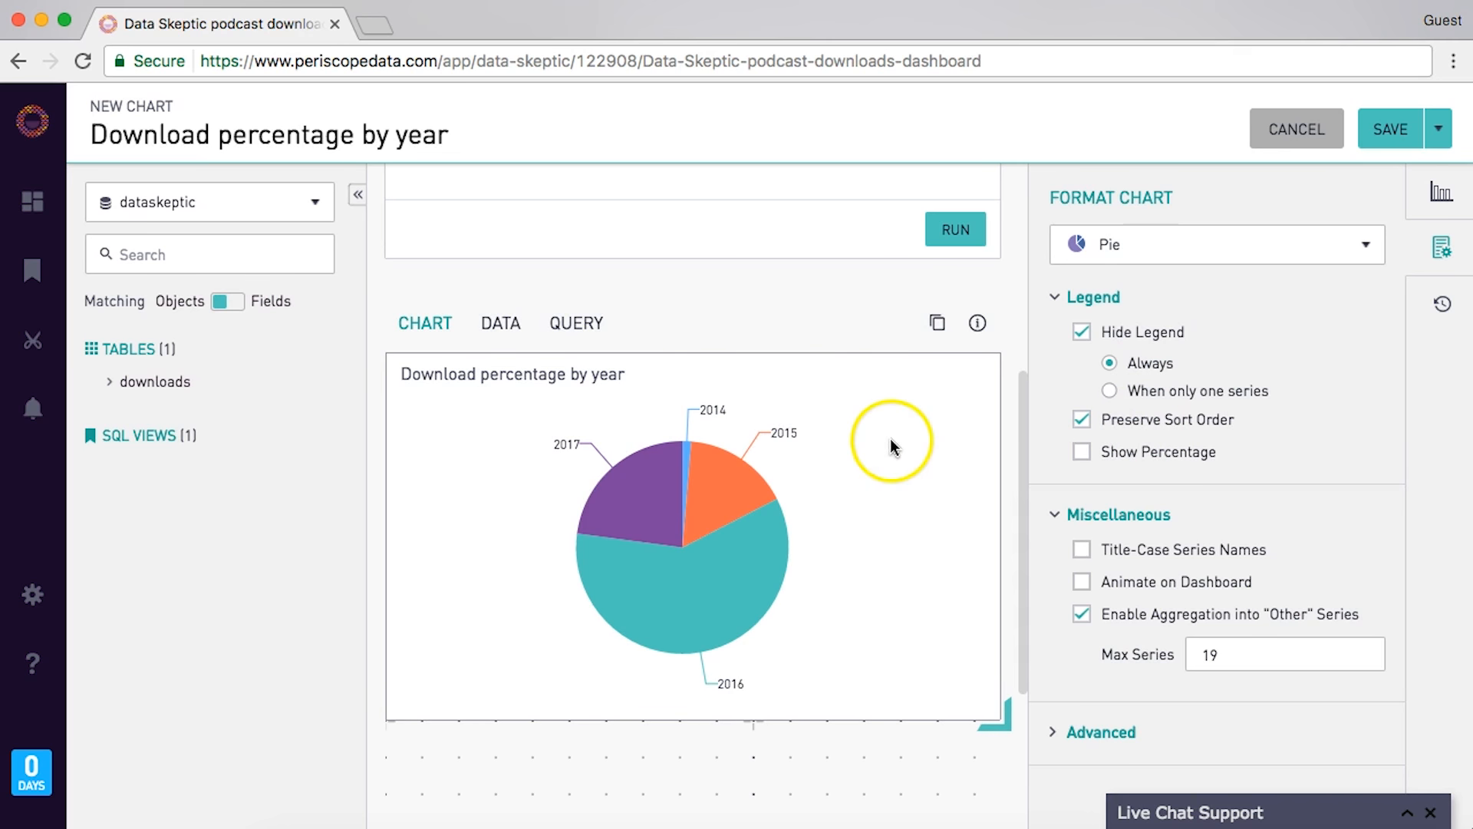
click(1148, 448)
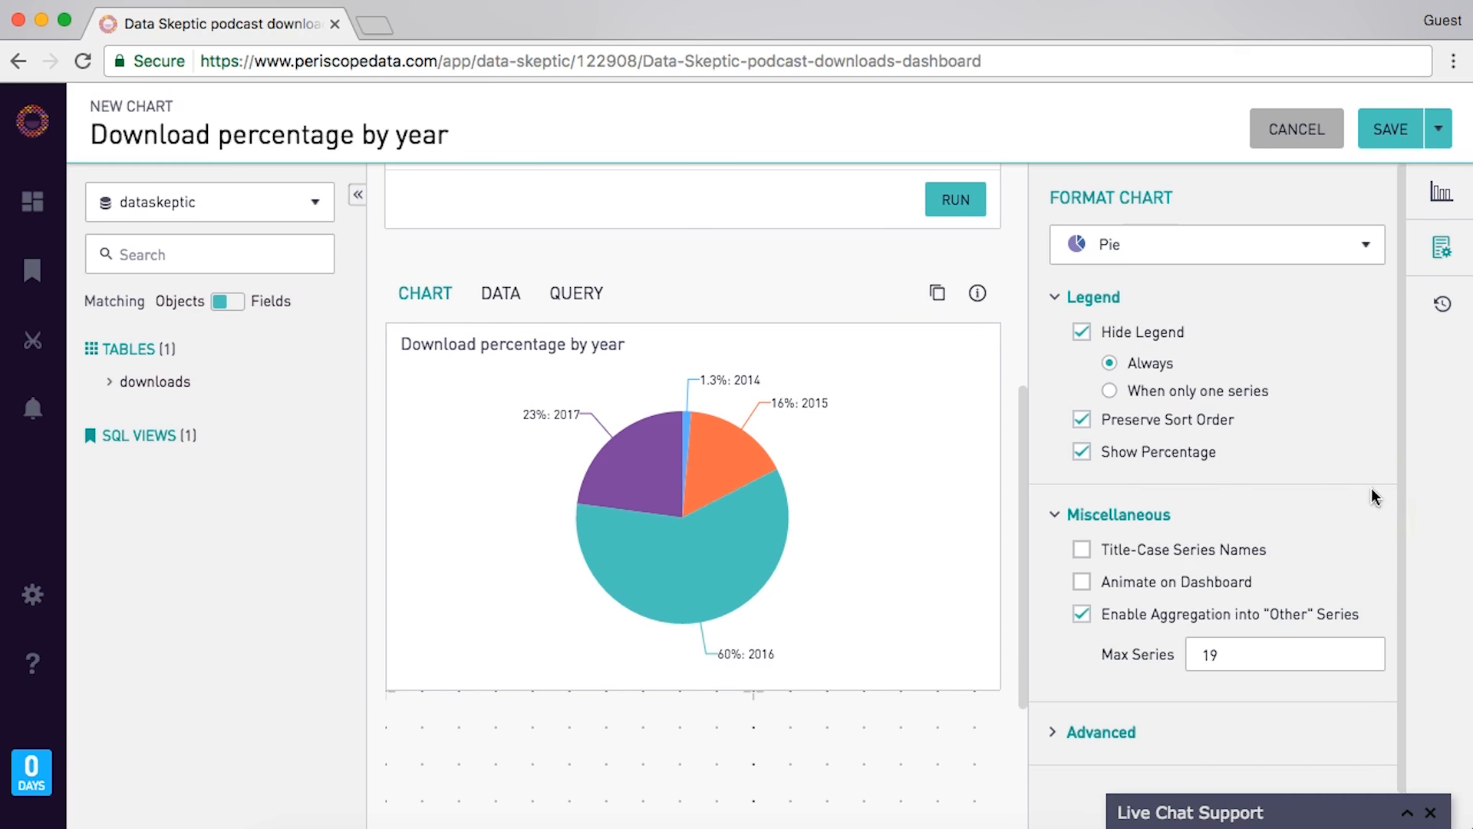
click(1391, 129)
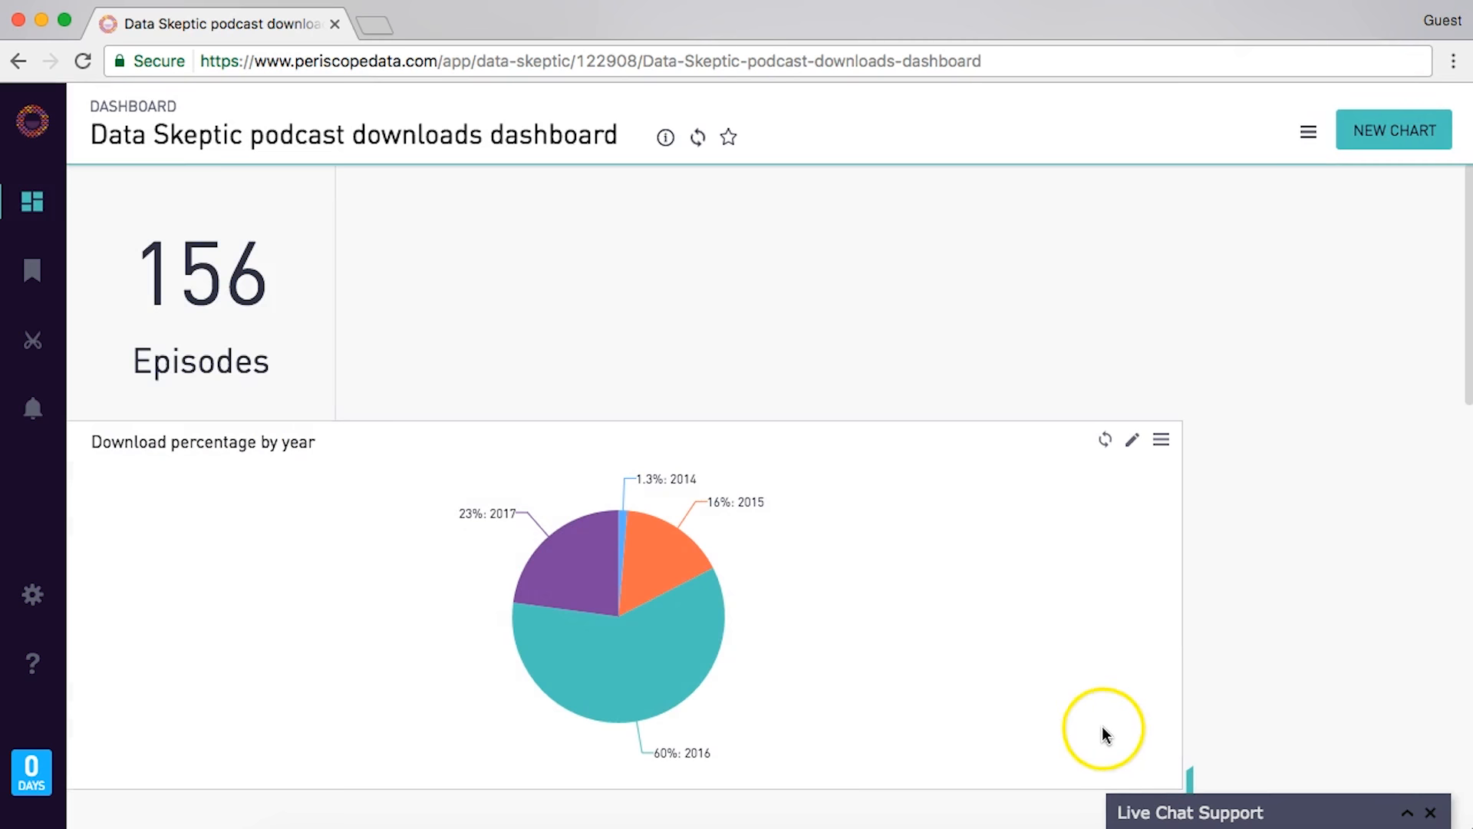
- Shrink the pie chart tile and move it beside the 156 Episodes tile
scroll(1103, 727, down, 2)
drag(1187, 651, 453, 614)
scroll(302, 517, up, 2)
click(526, 263)
drag(232, 446, 510, 190)
drag(688, 461, 661, 410)
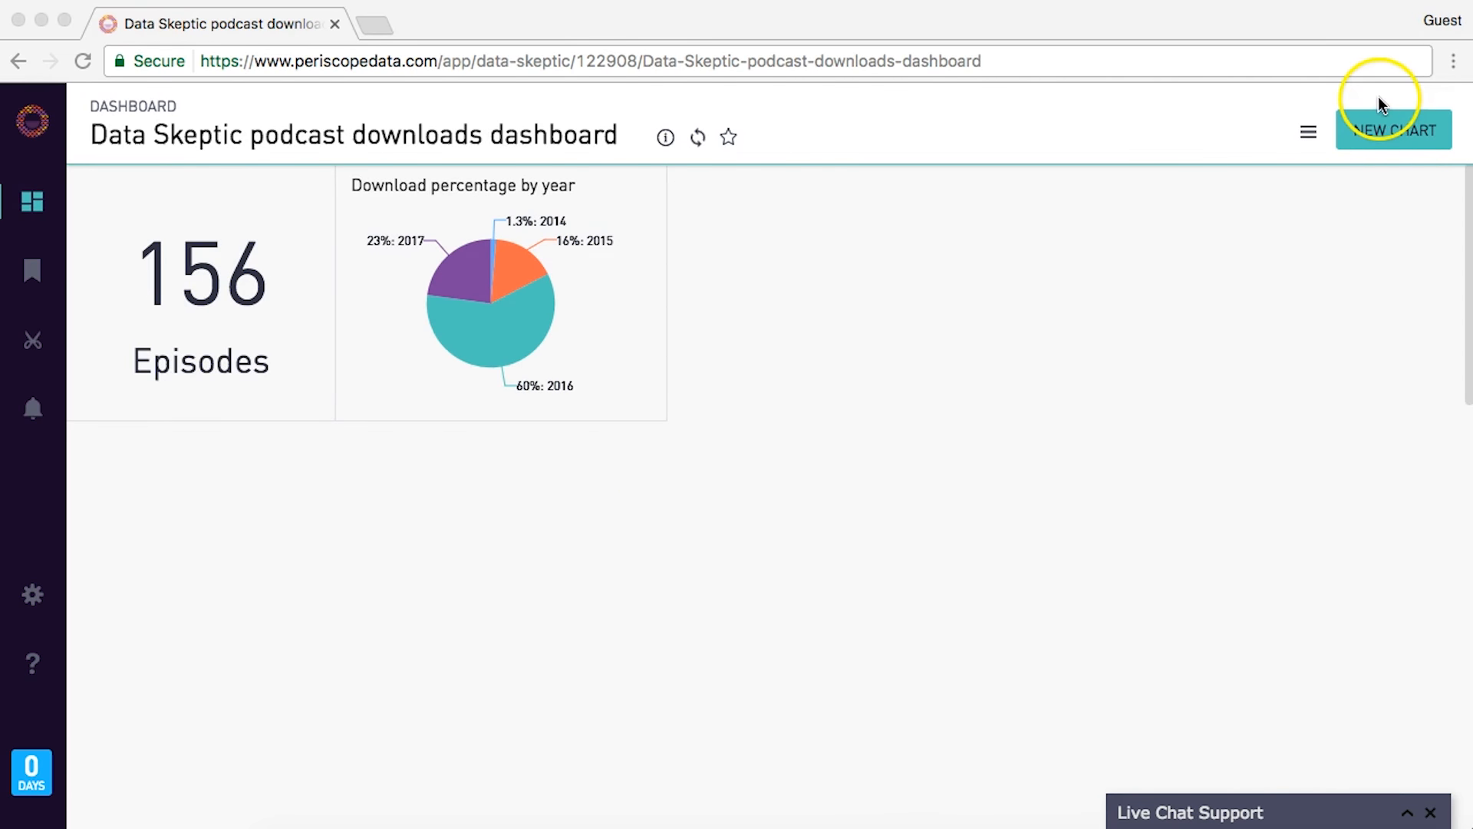
click(1386, 128)
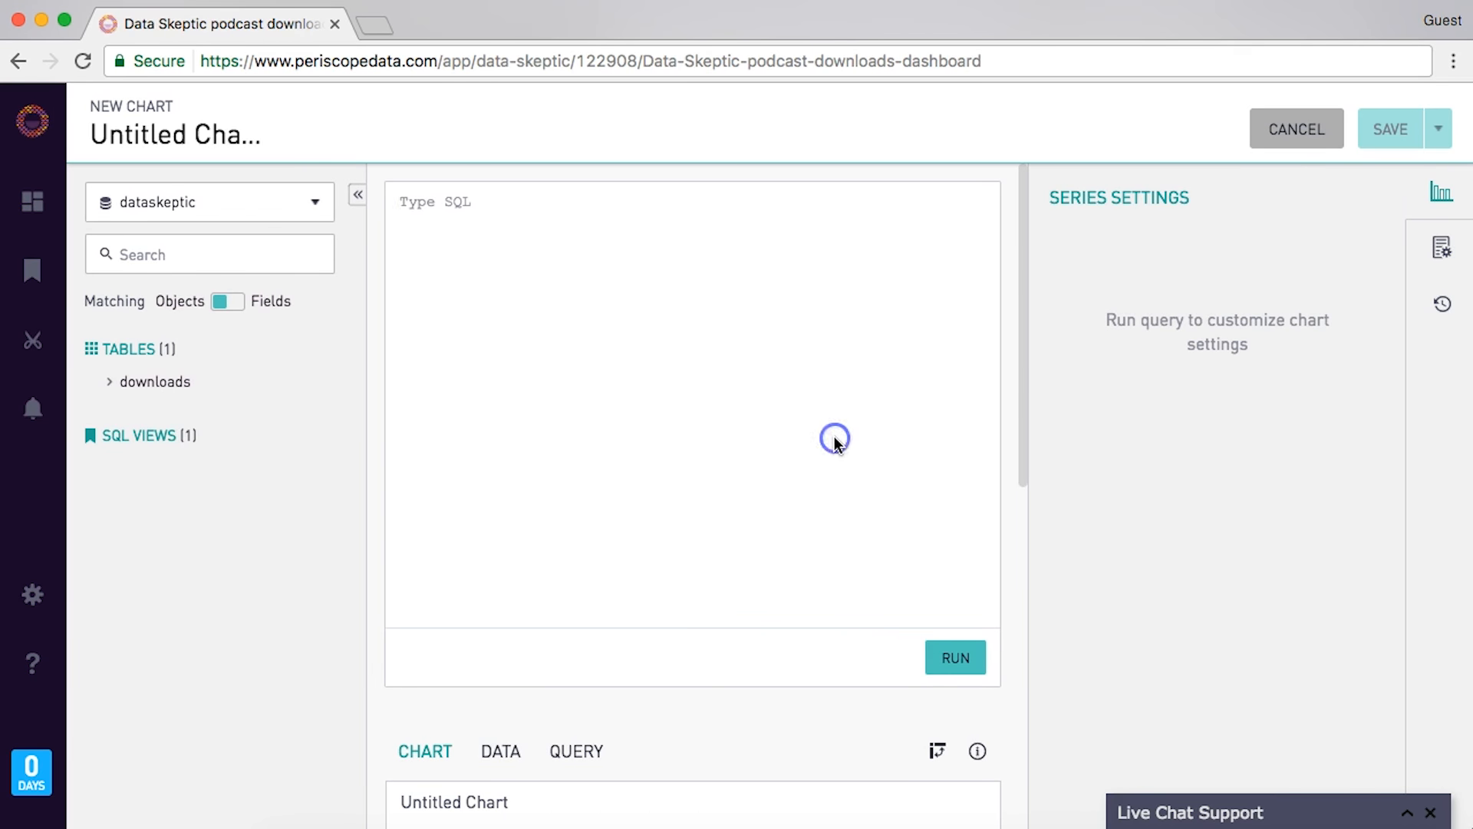
- Write a query selecting date and sum(downloads) from downloads where episode_num=0, grouped by date
text(SELECT)
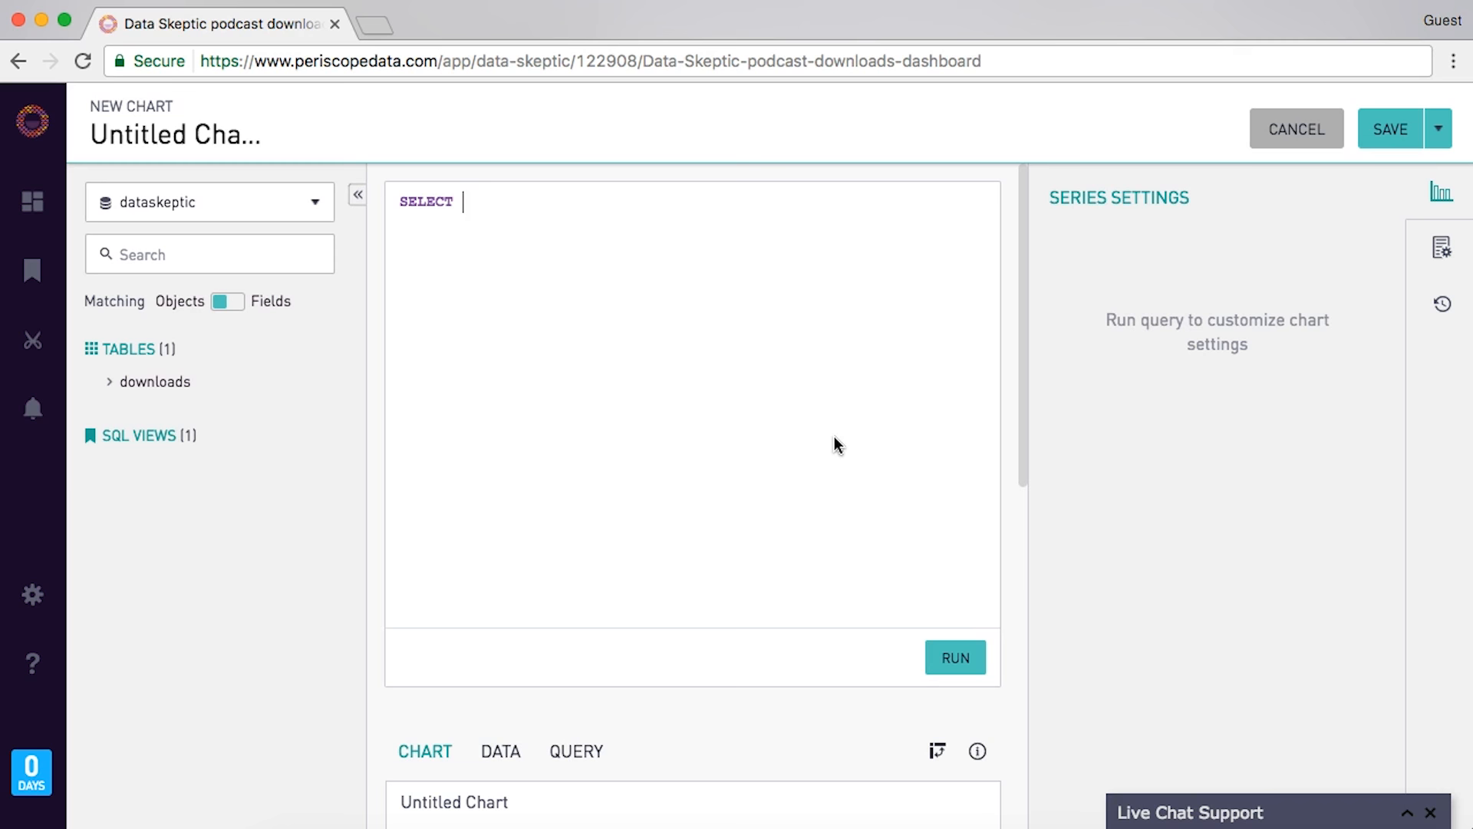
text(date)
key(Return)
text(, sum(downloads))
key(Return)
text(rom downloads)
key(Return)
text(w)
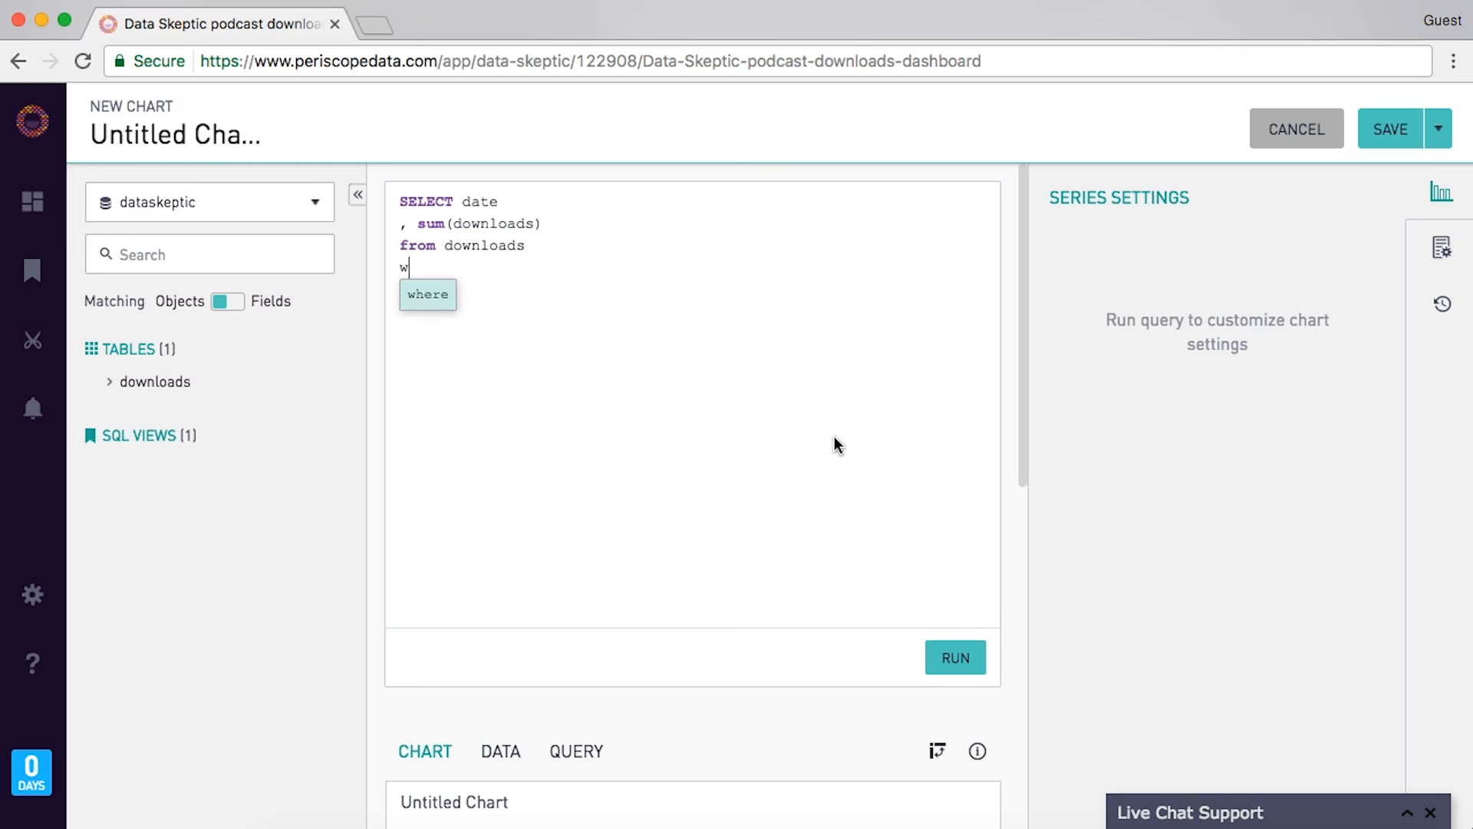
text(here episode_num=0)
key(Return)
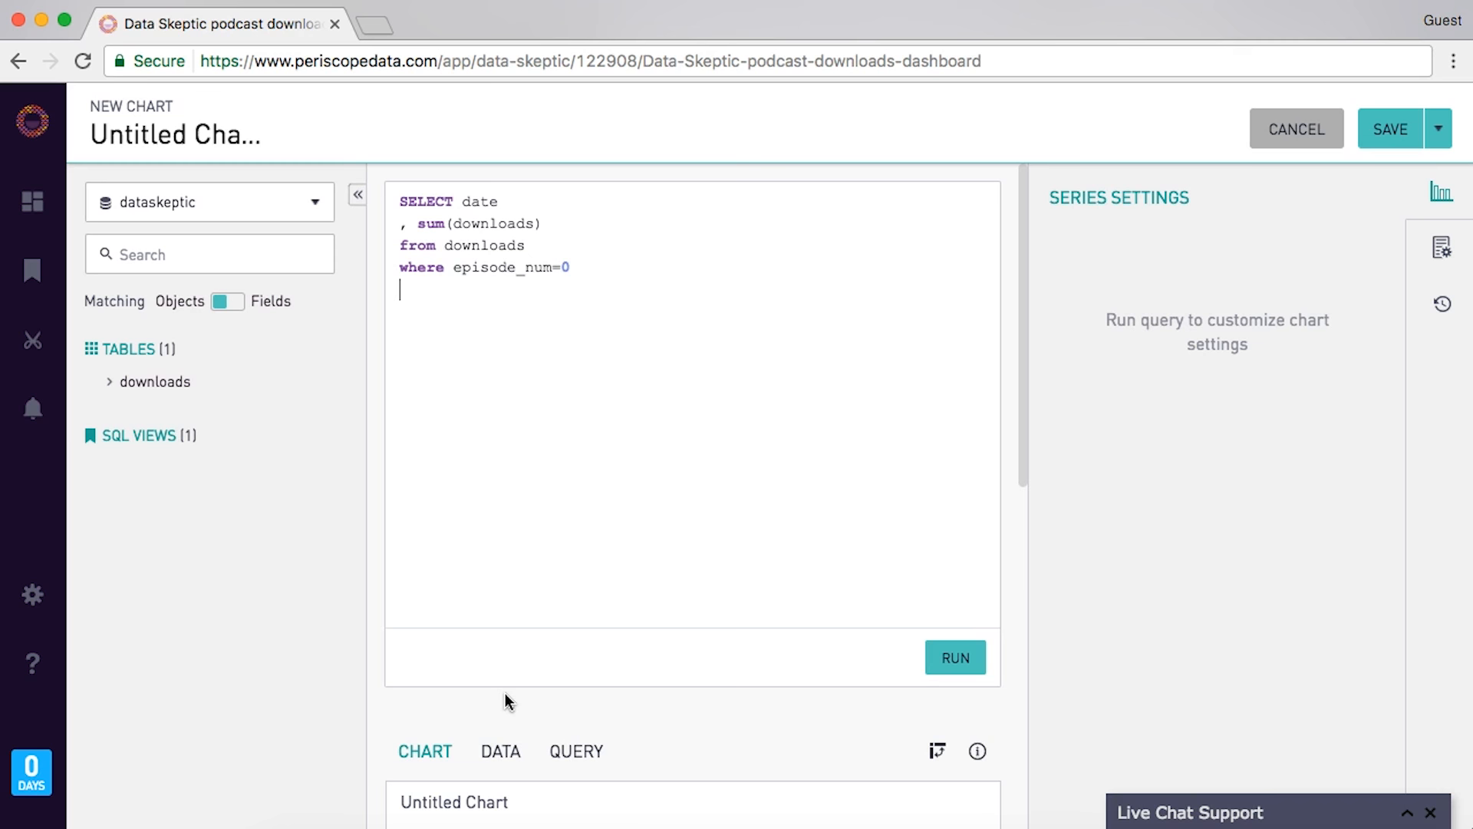
text(group by date)
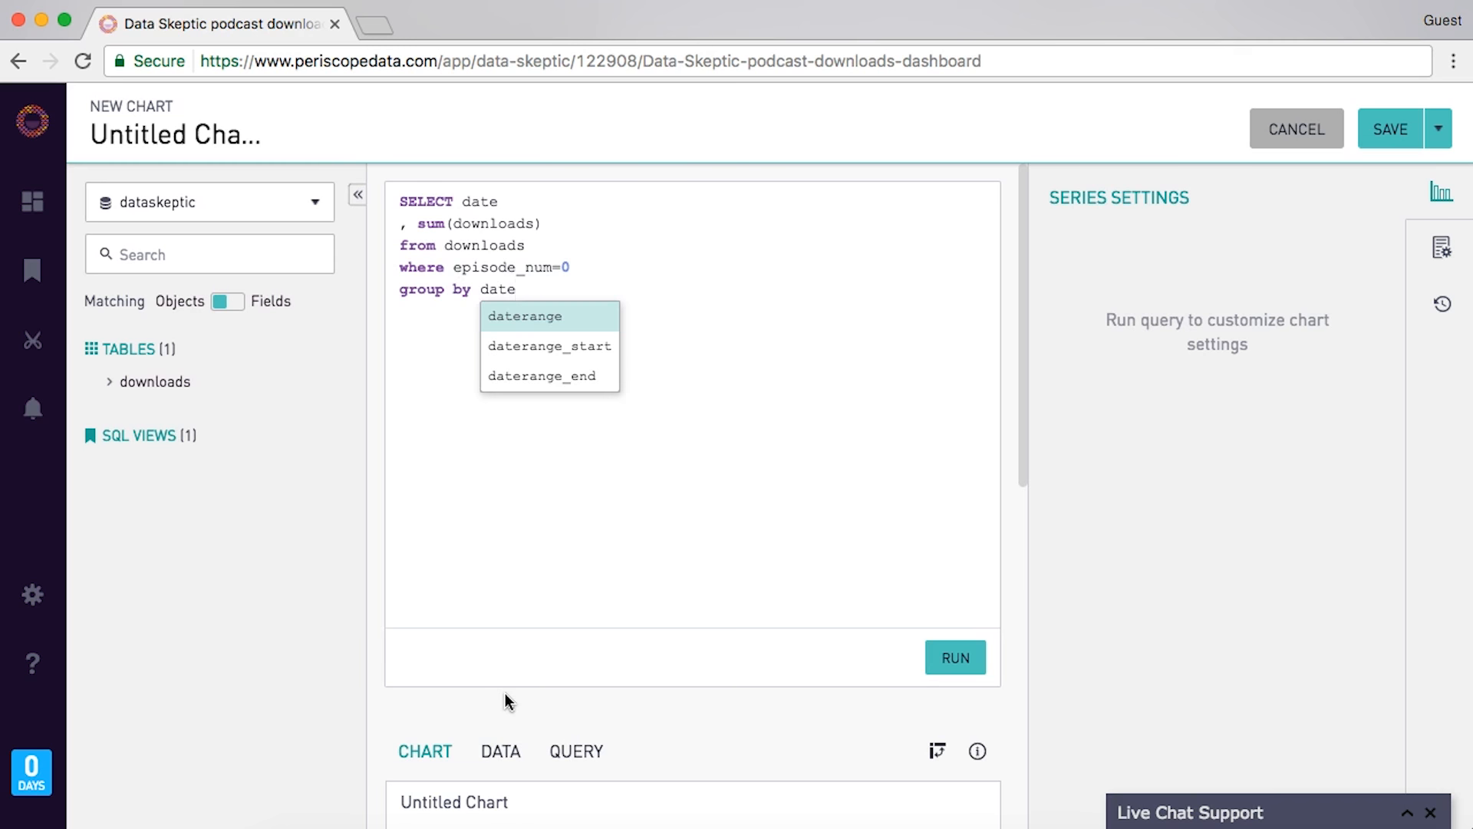
- Limit the query to the last 60 days with date > date_add(now(), interval -60 day) and run it
click(784, 321)
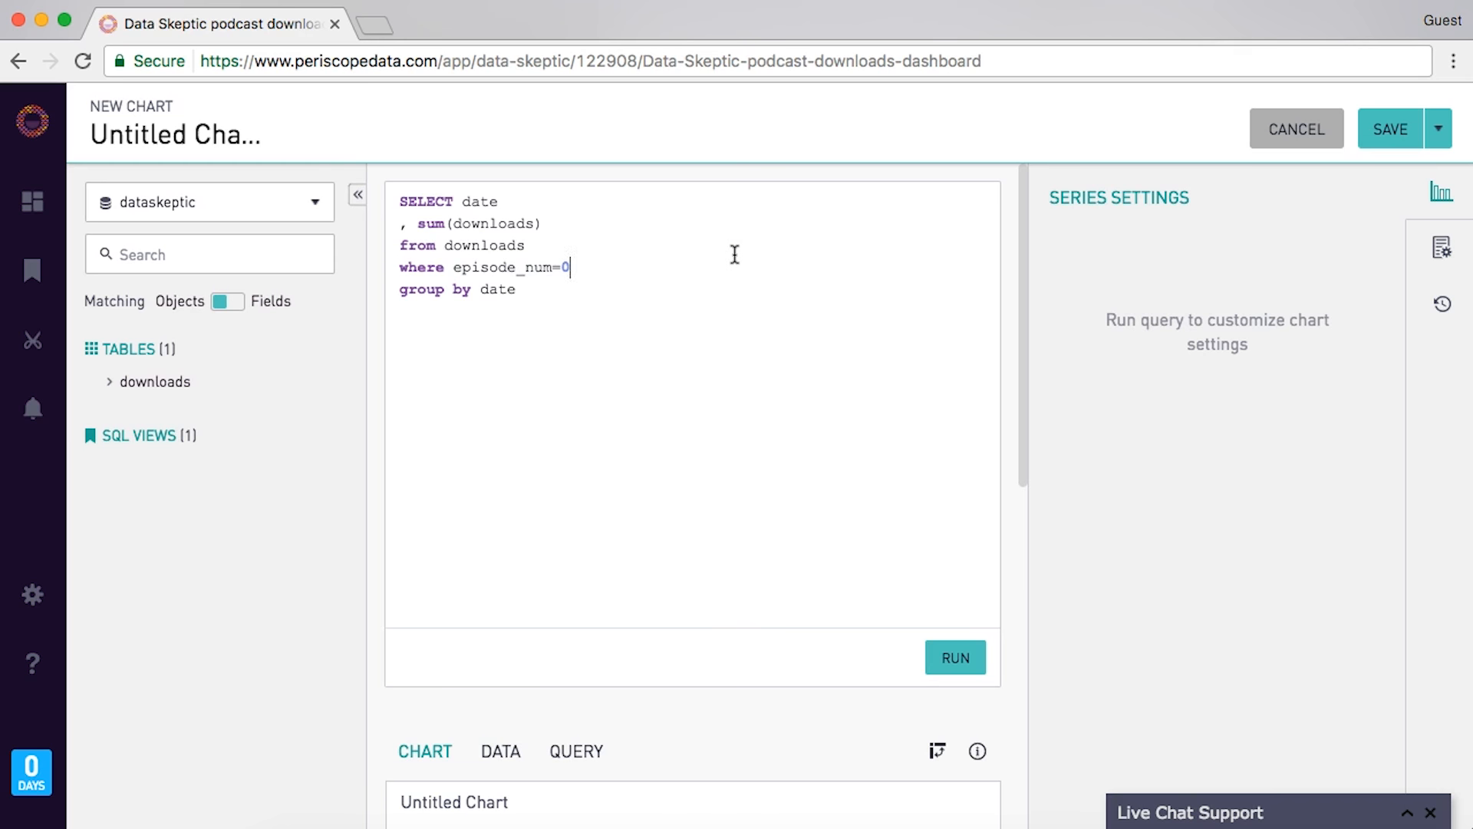
key(Return)
text(and date > date_add(now(), interval -60 day))
click(1077, 535)
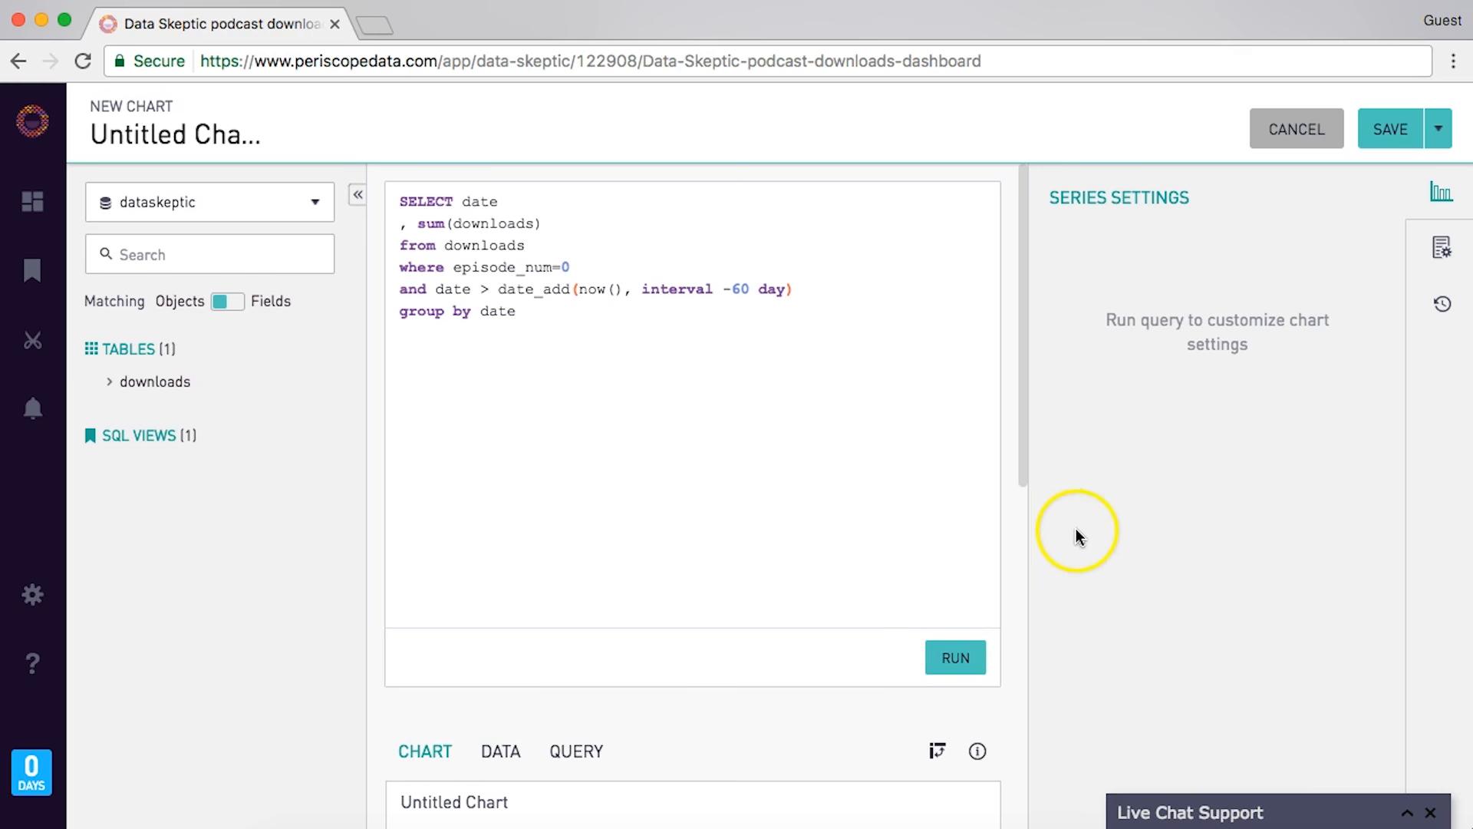
- Show the results as a sparkline titled 'Sparkline for downloads of intro episode per day (last 60 days)'
click(1246, 246)
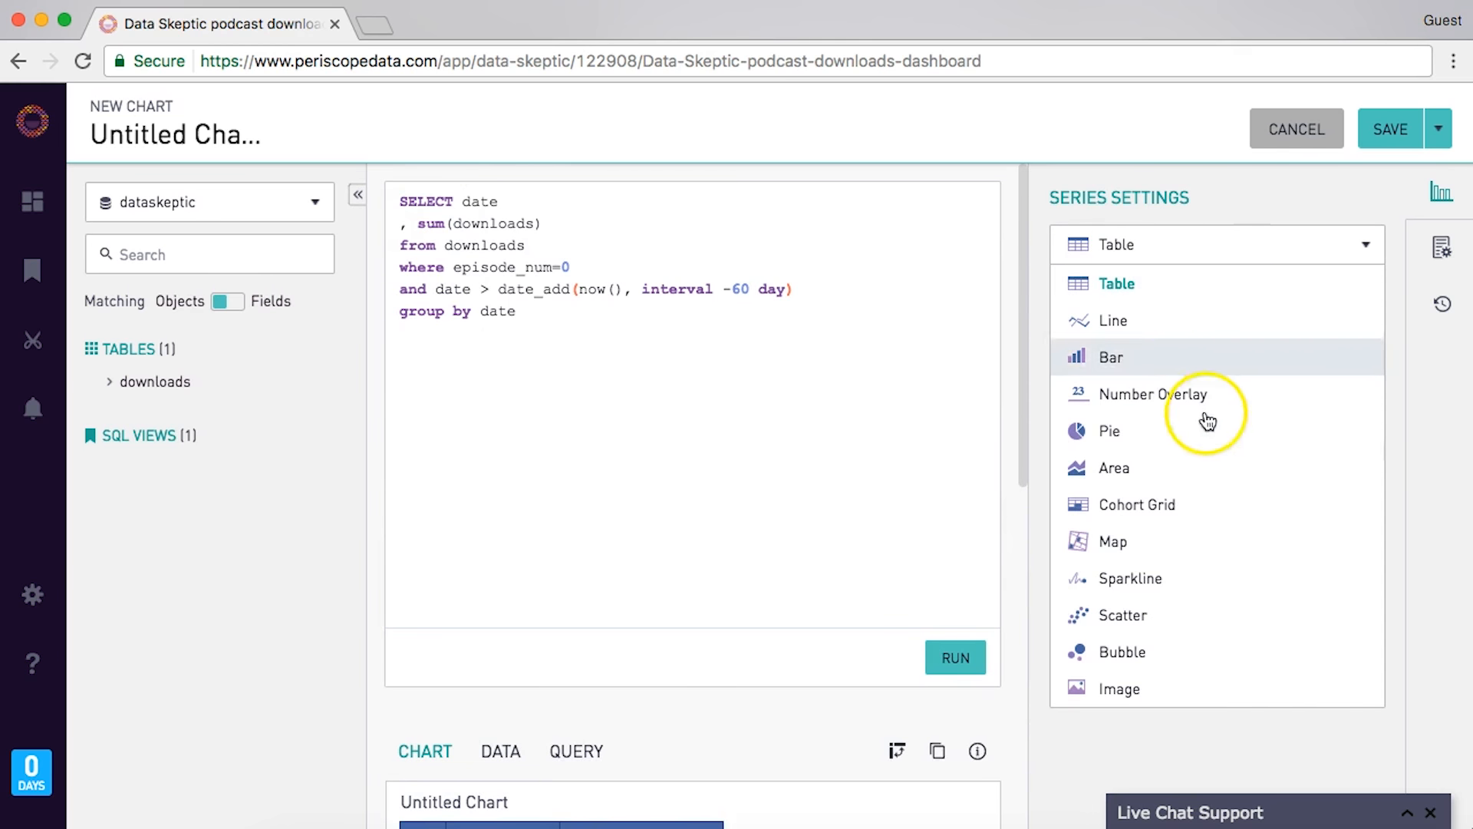
click(1134, 584)
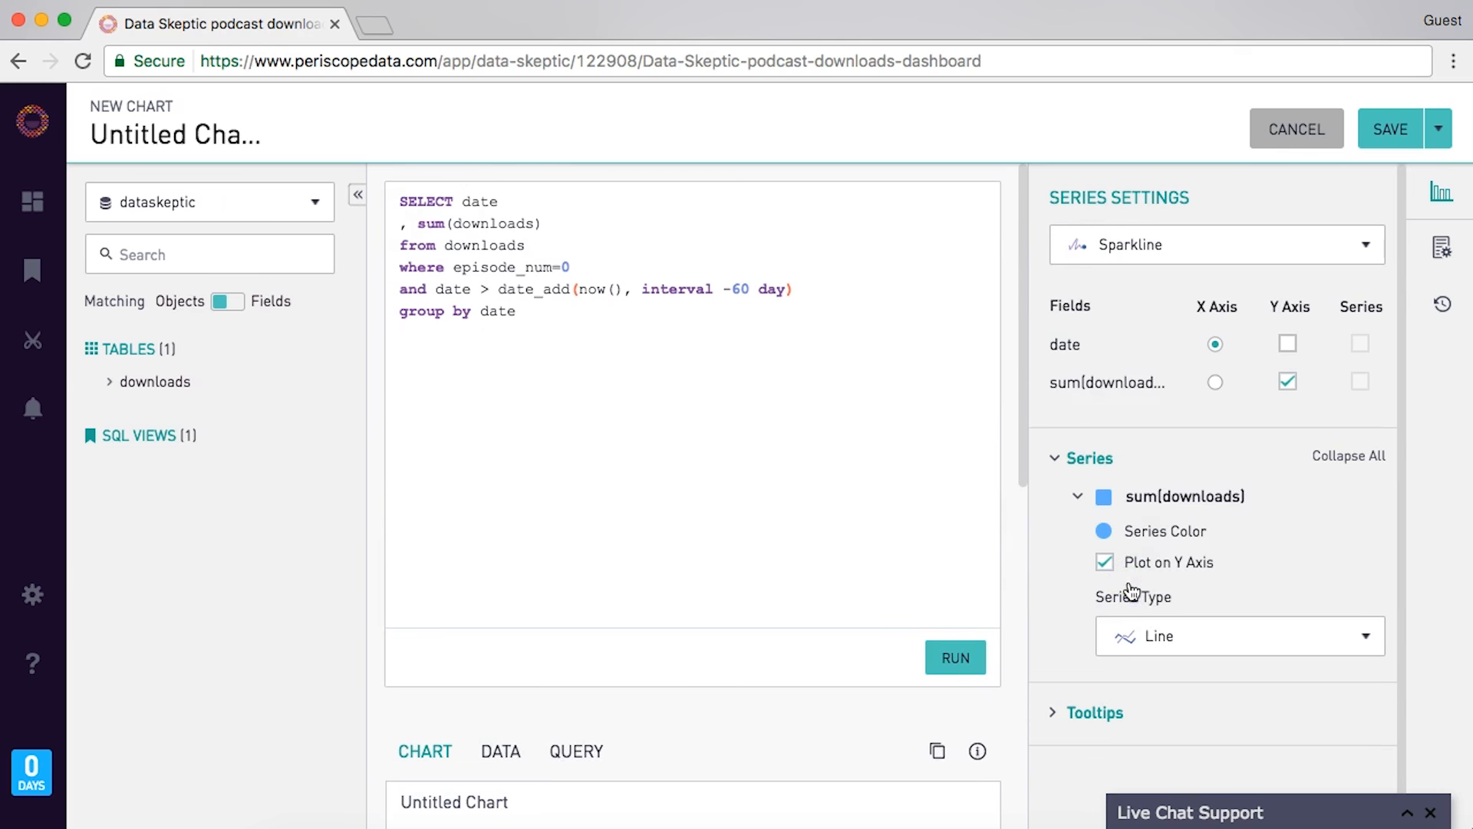
click(1013, 592)
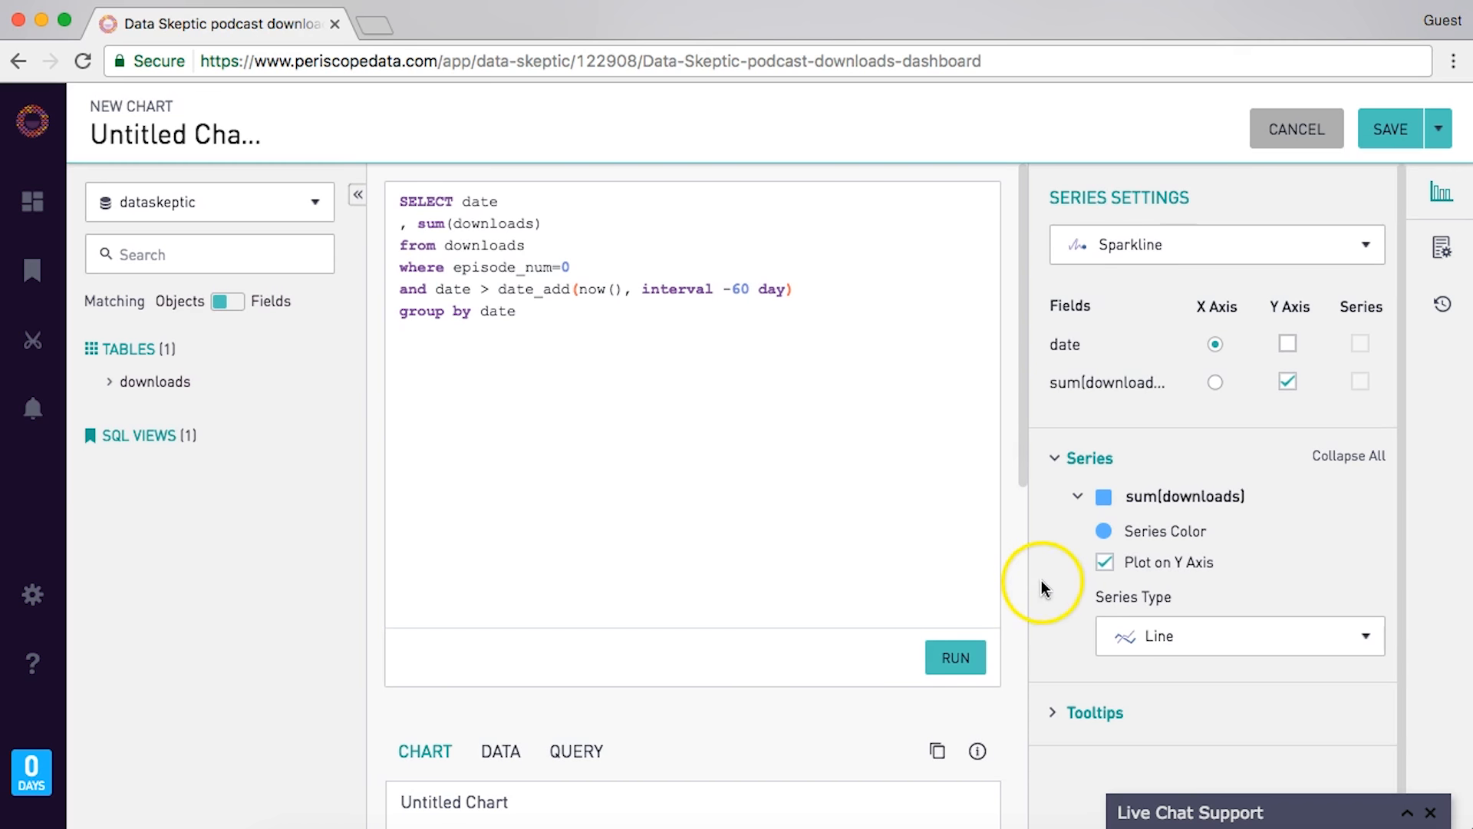
scroll(901, 535, down, 8)
scroll(904, 545, down, 1)
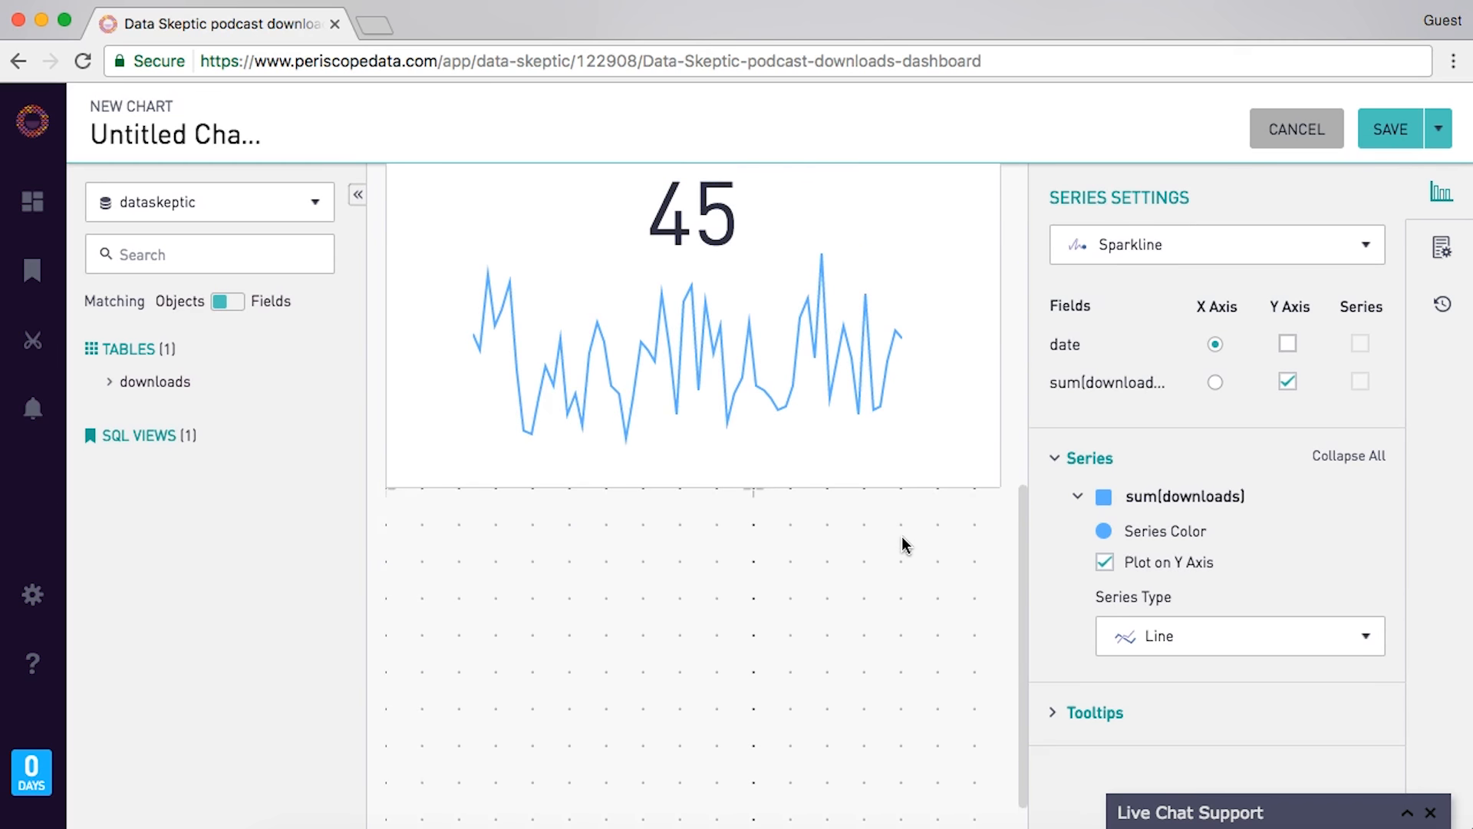
scroll(904, 545, up, 2)
click(492, 317)
text(Timeline of)
key(super+a)
text(Sparkline for d)
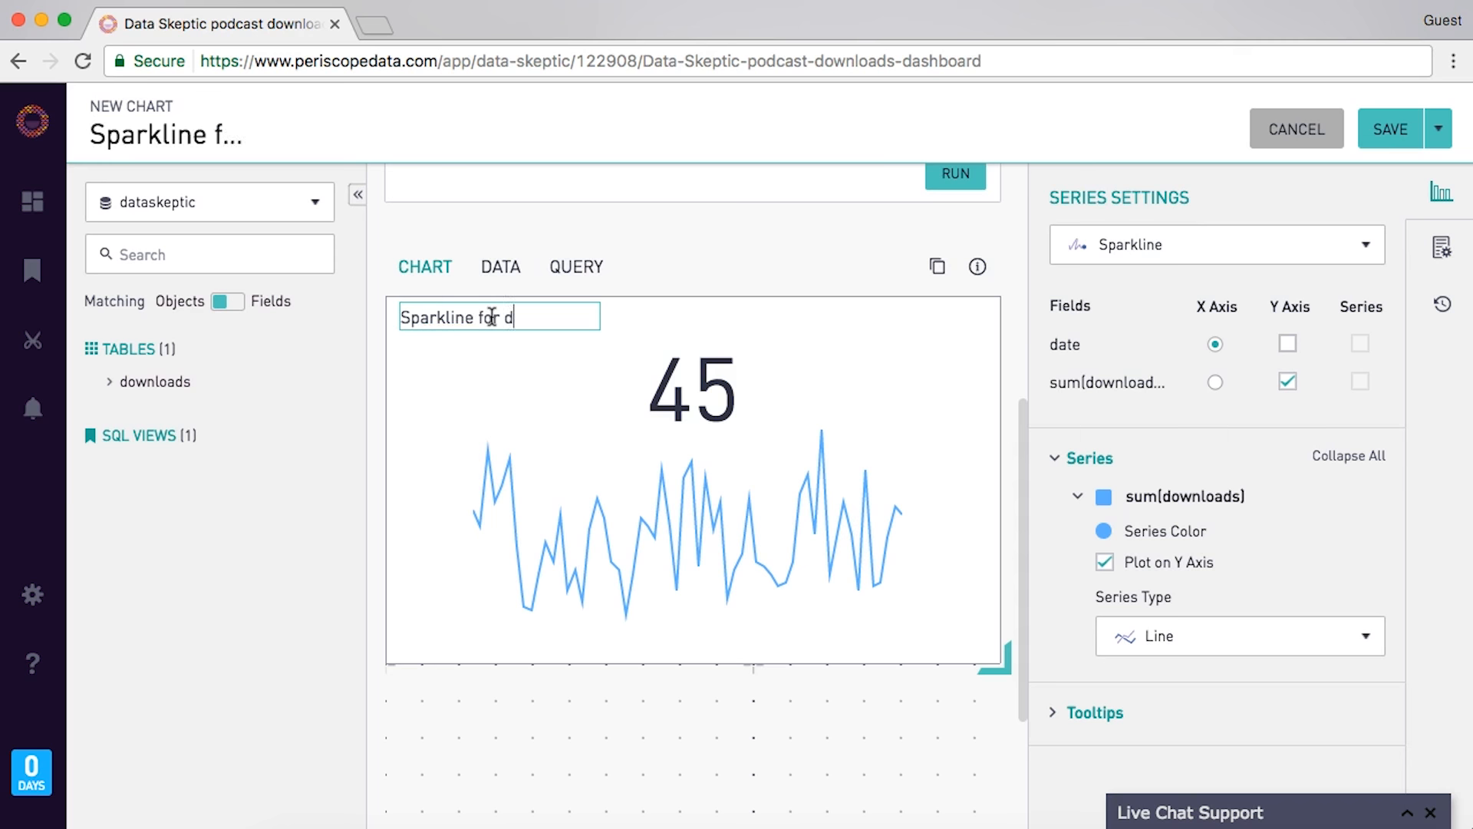
text(ownloads of intro episode per day (last 60 days))
key(Return)
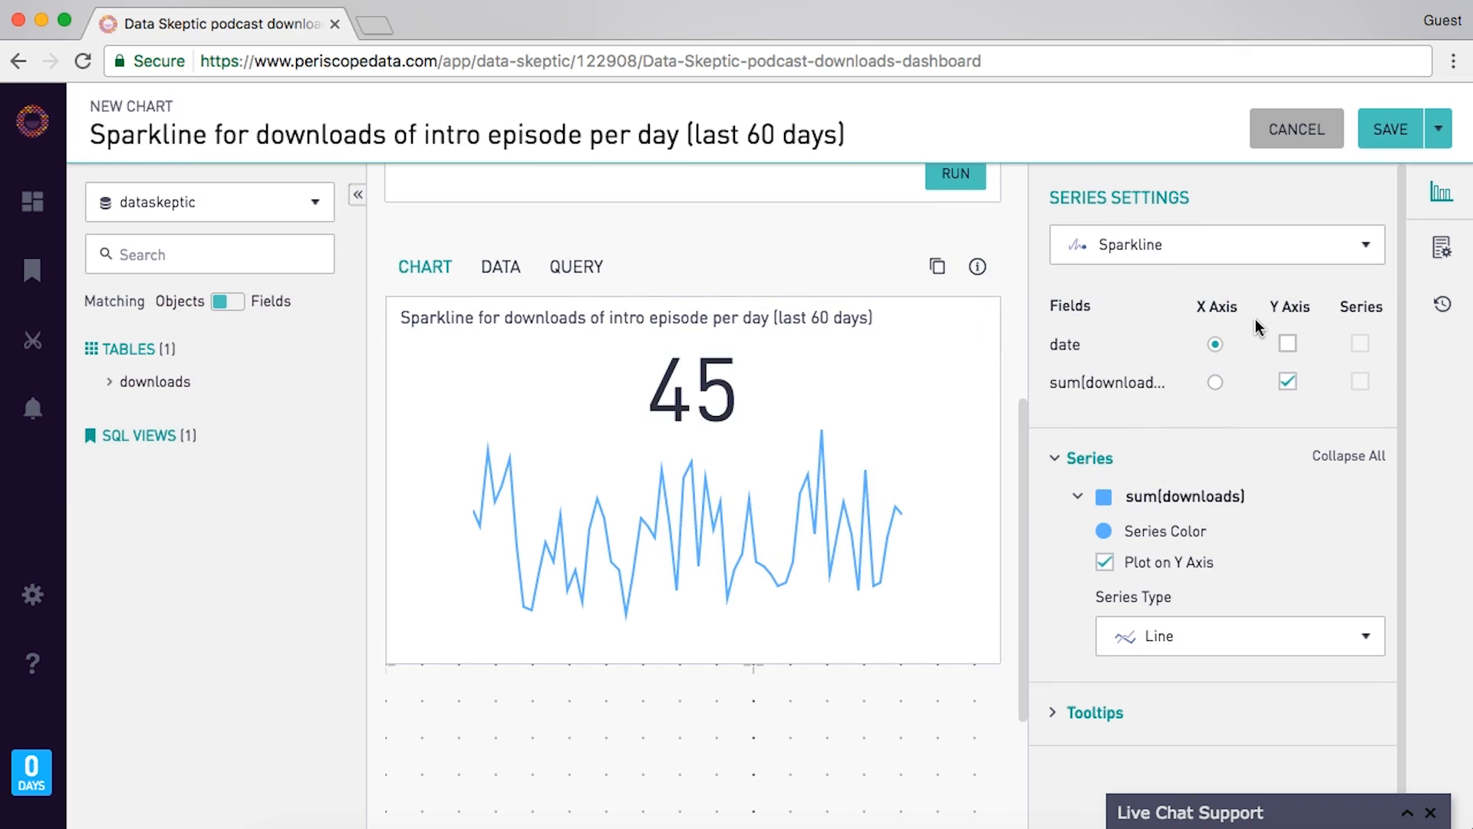
- Turn on Show Cumulative so the sparkline reads 2,356, and save it to the dashboard
click(1441, 244)
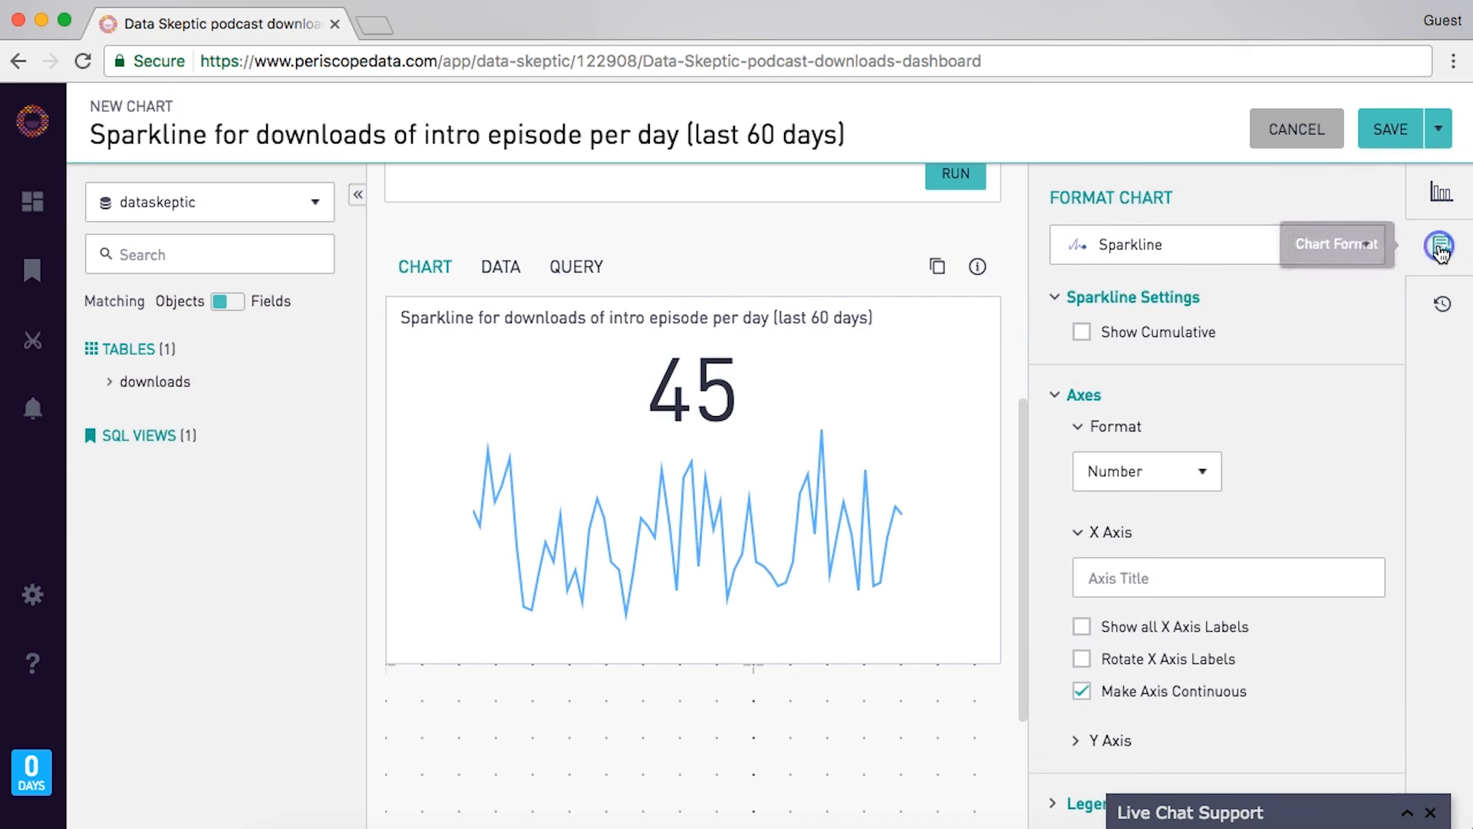
click(1105, 336)
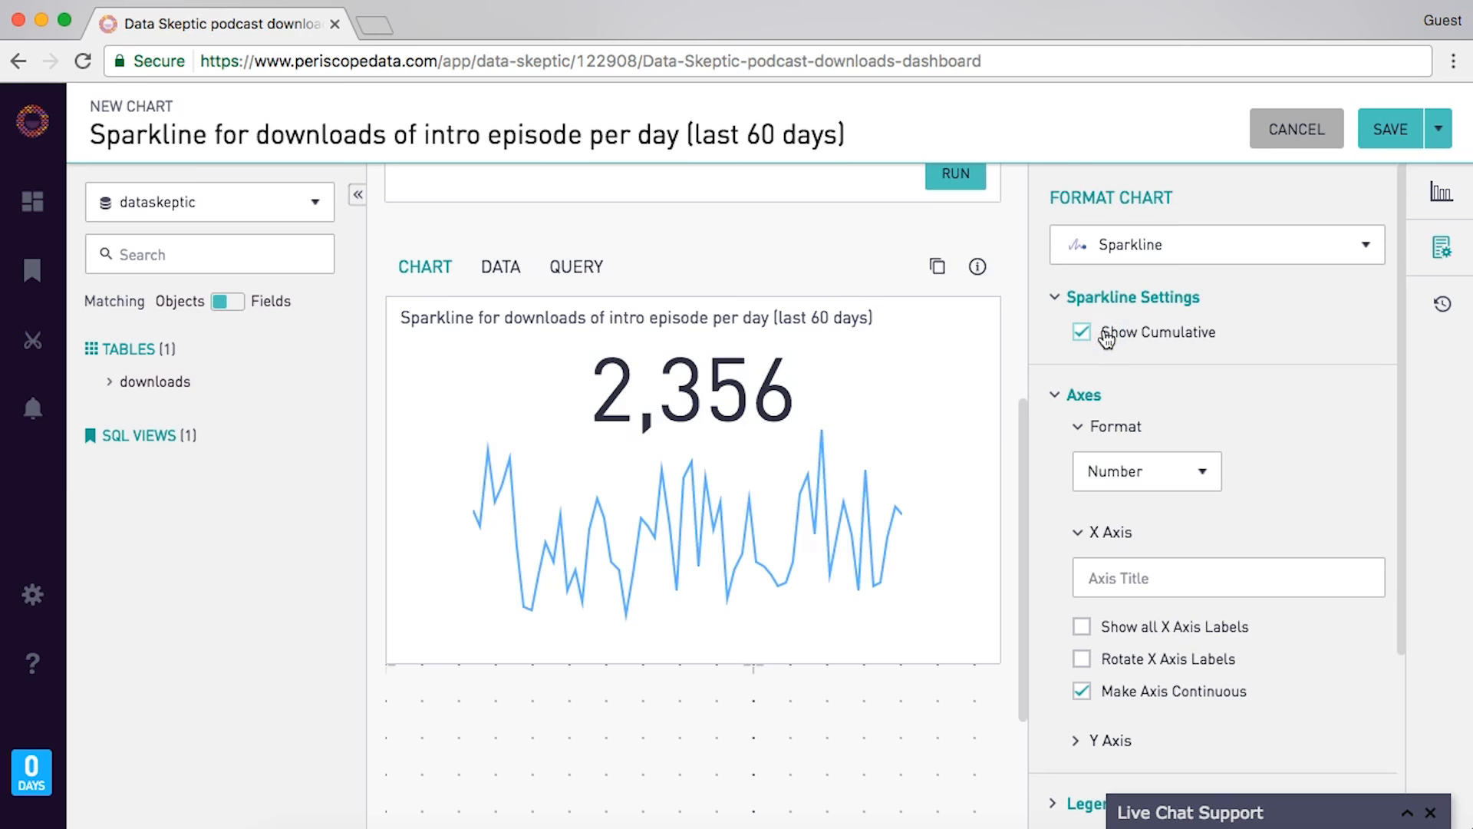
click(1391, 130)
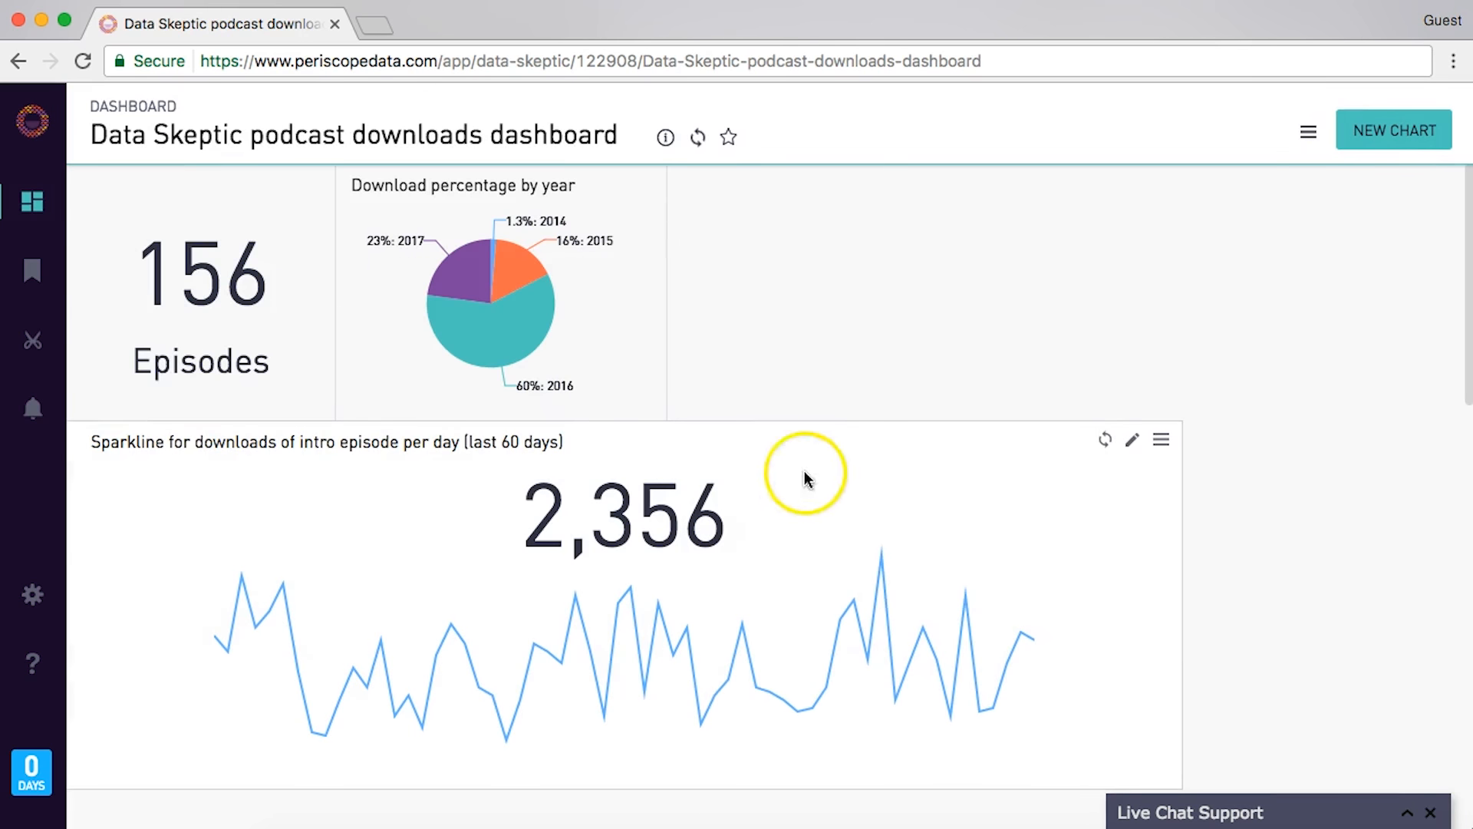
- Shrink the sparkline tile, set it right of the pie chart in the top row, then open SQL Views
drag(1186, 791, 773, 712)
drag(460, 438, 1065, 178)
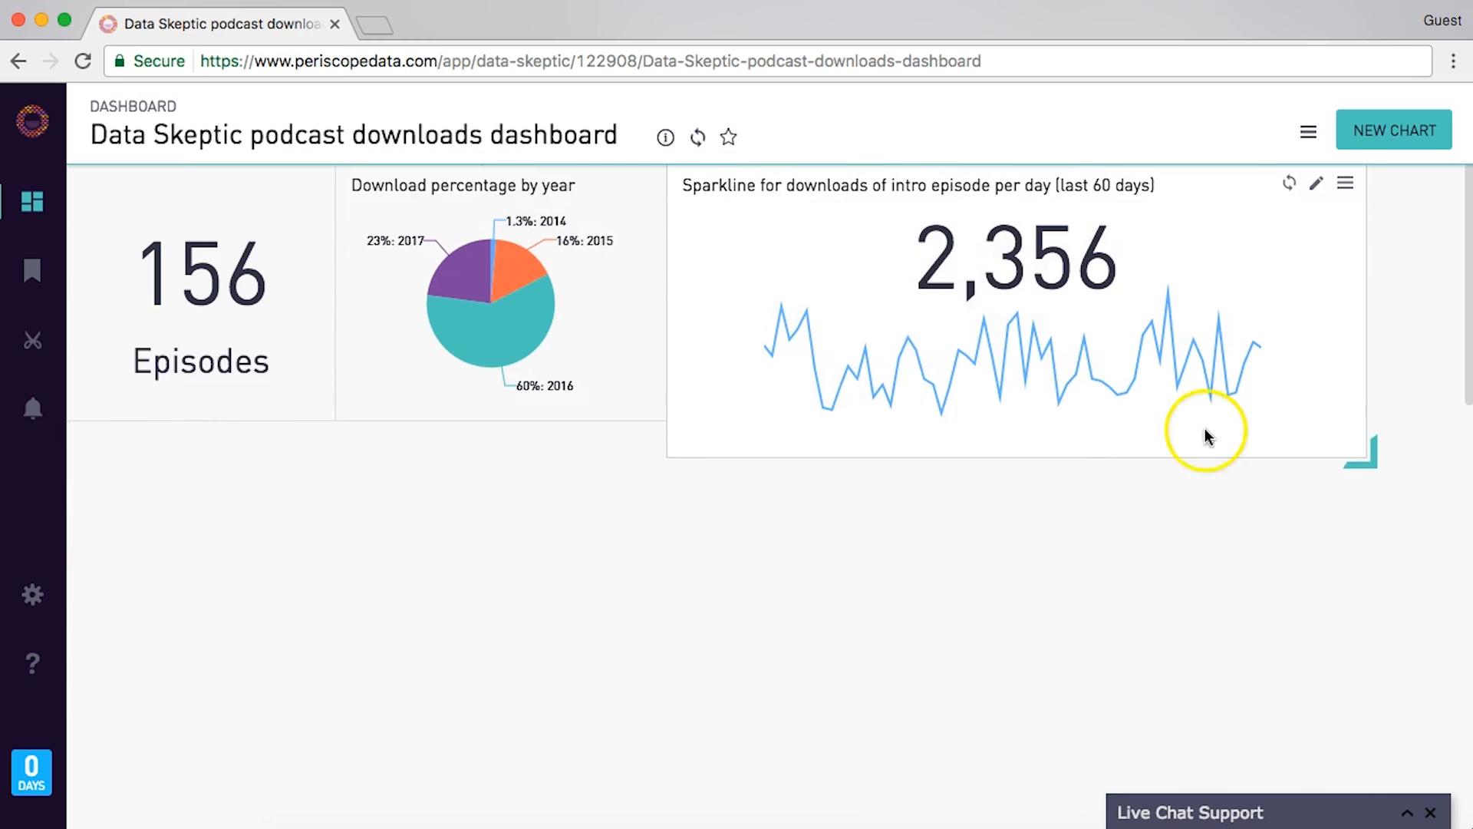
drag(1368, 459, 1187, 459)
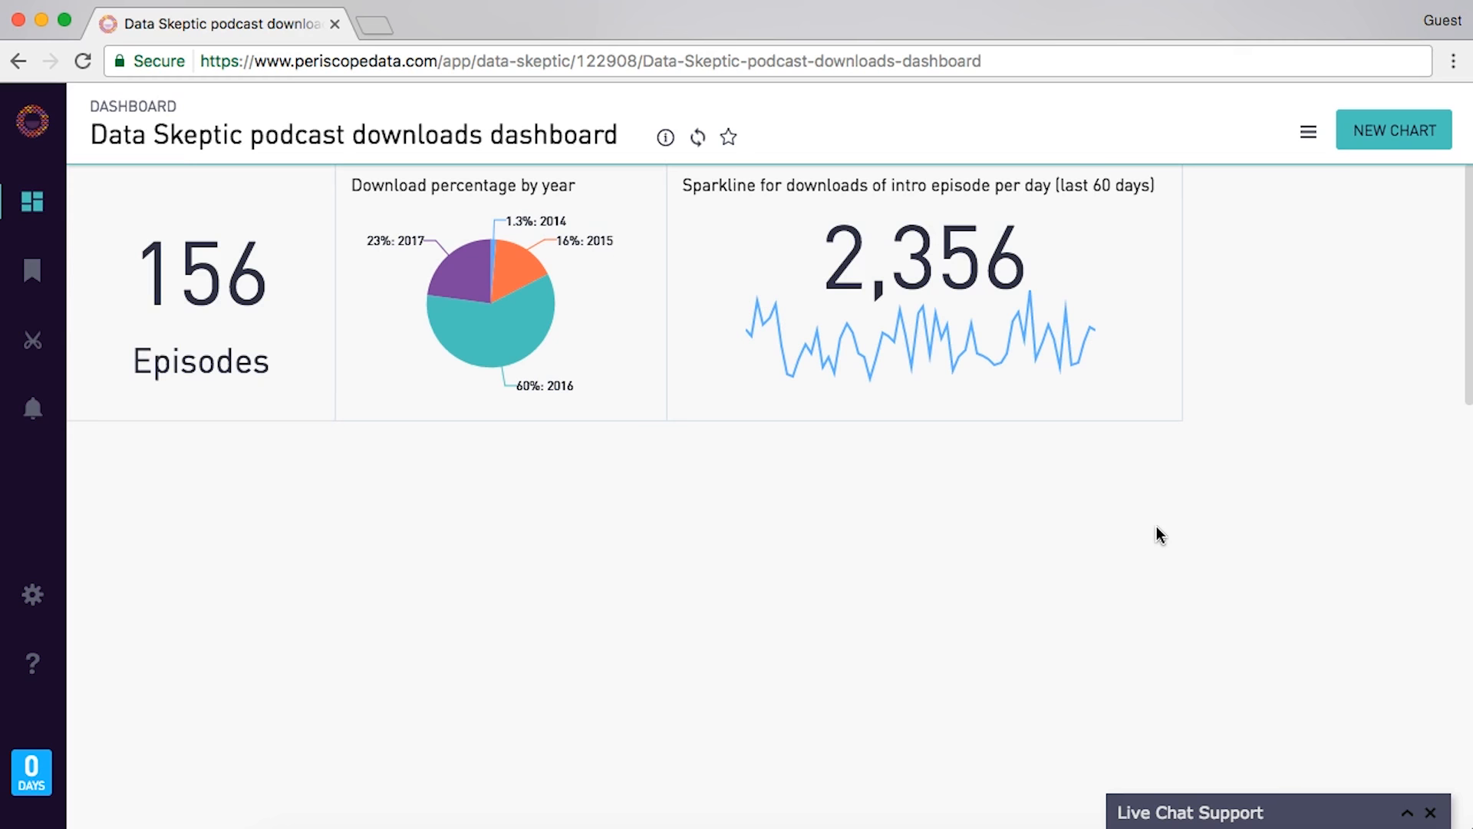
click(39, 278)
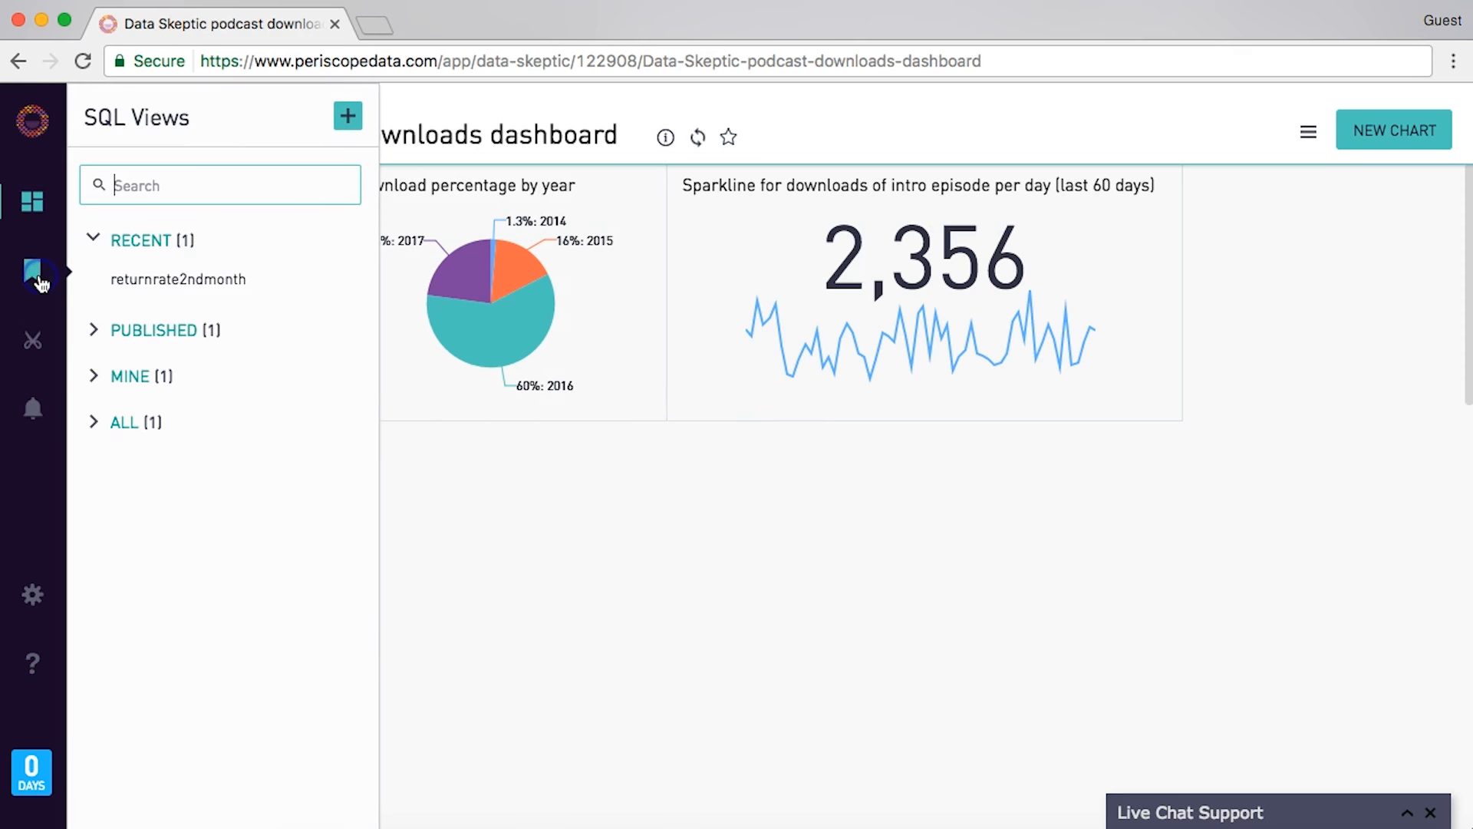
- Create a new SQL view summing downloads per episode_num as best_episode_norm from downloads, and run it
click(344, 120)
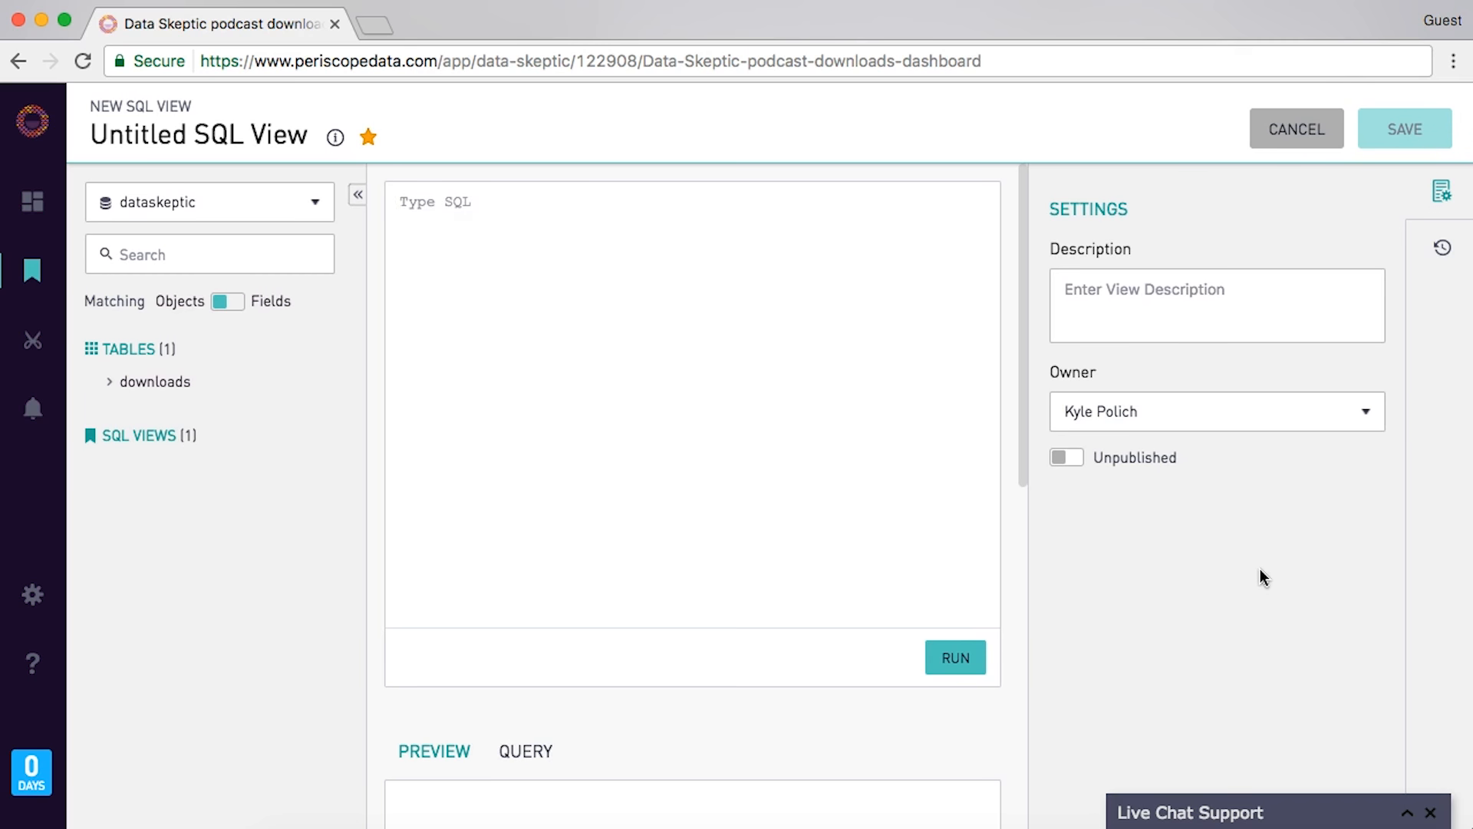
text(SELECT episode_num, sum(downloads) as best_episode_norm)
key(Return)
text(FROM downloads)
key(Return)
text(GROUP by episode_num)
click(956, 658)
- Wrap that query in 'SELECT max(best_episode_norm) as norm from(...)' with indentation, and run it
click(770, 536)
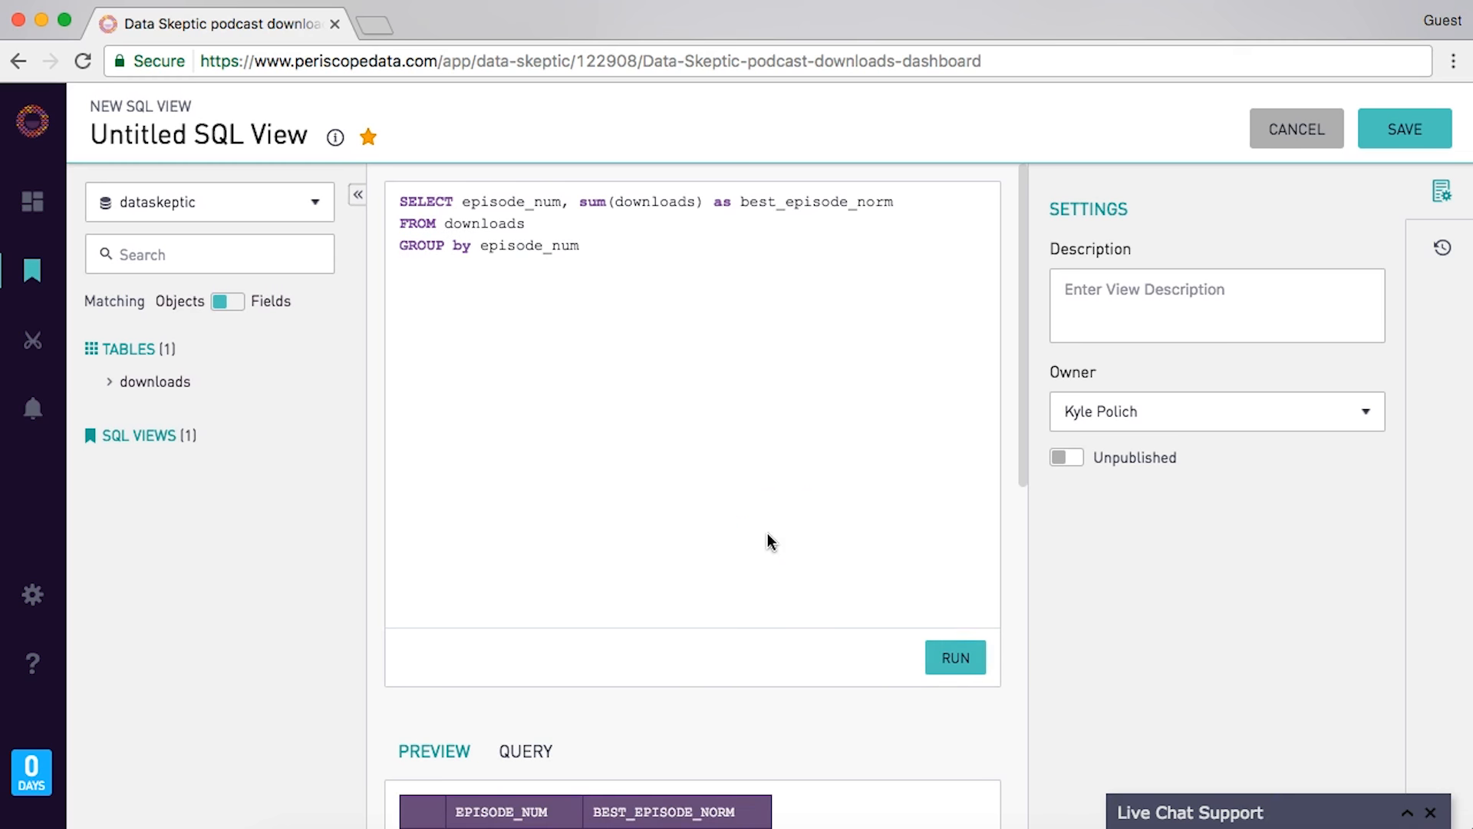
click(643, 230)
key(Up)
key(Up)
key(Return)
text(LECT)
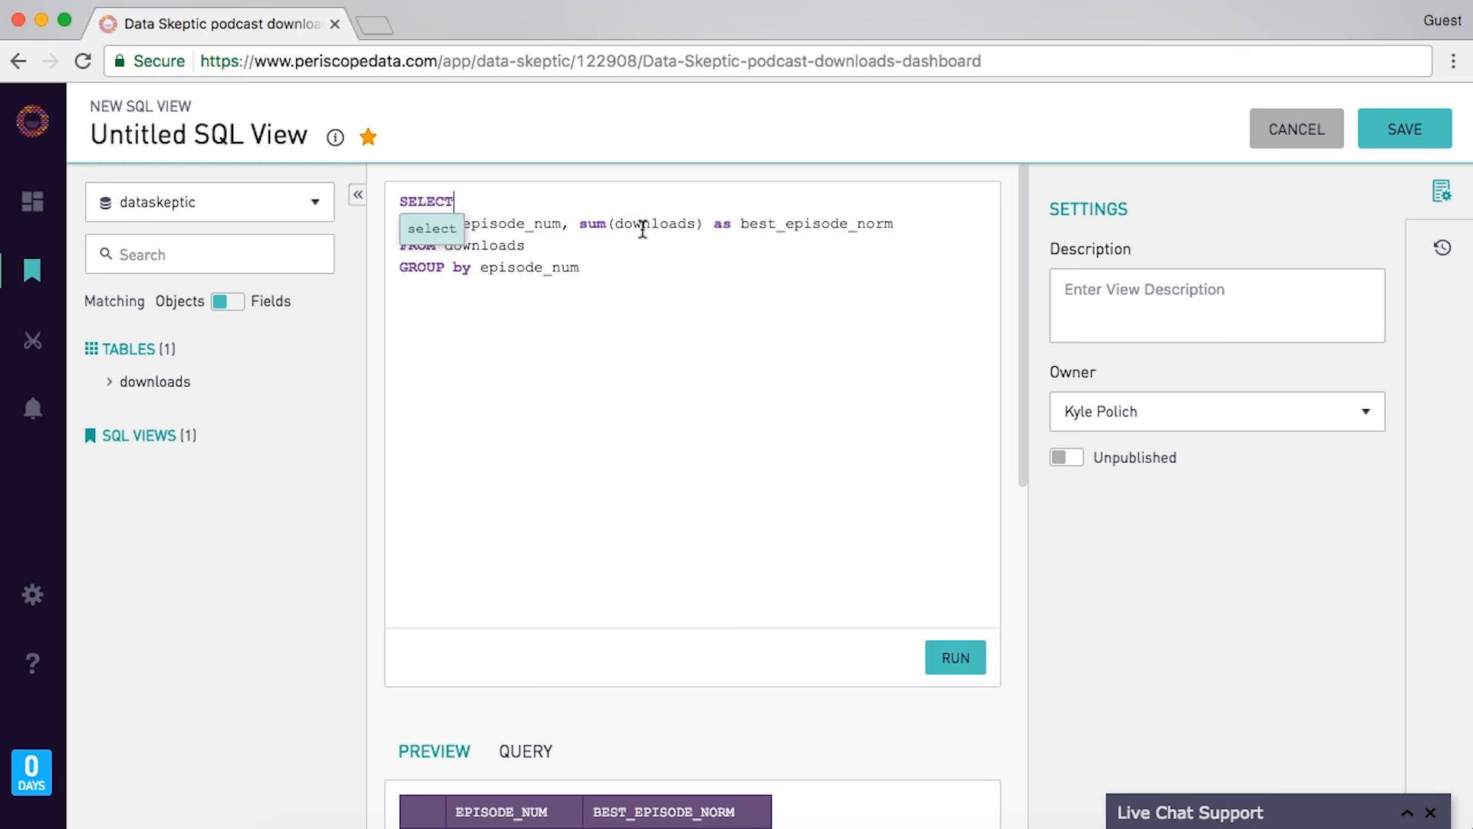
text( max(best_episode_norm) as norm from()
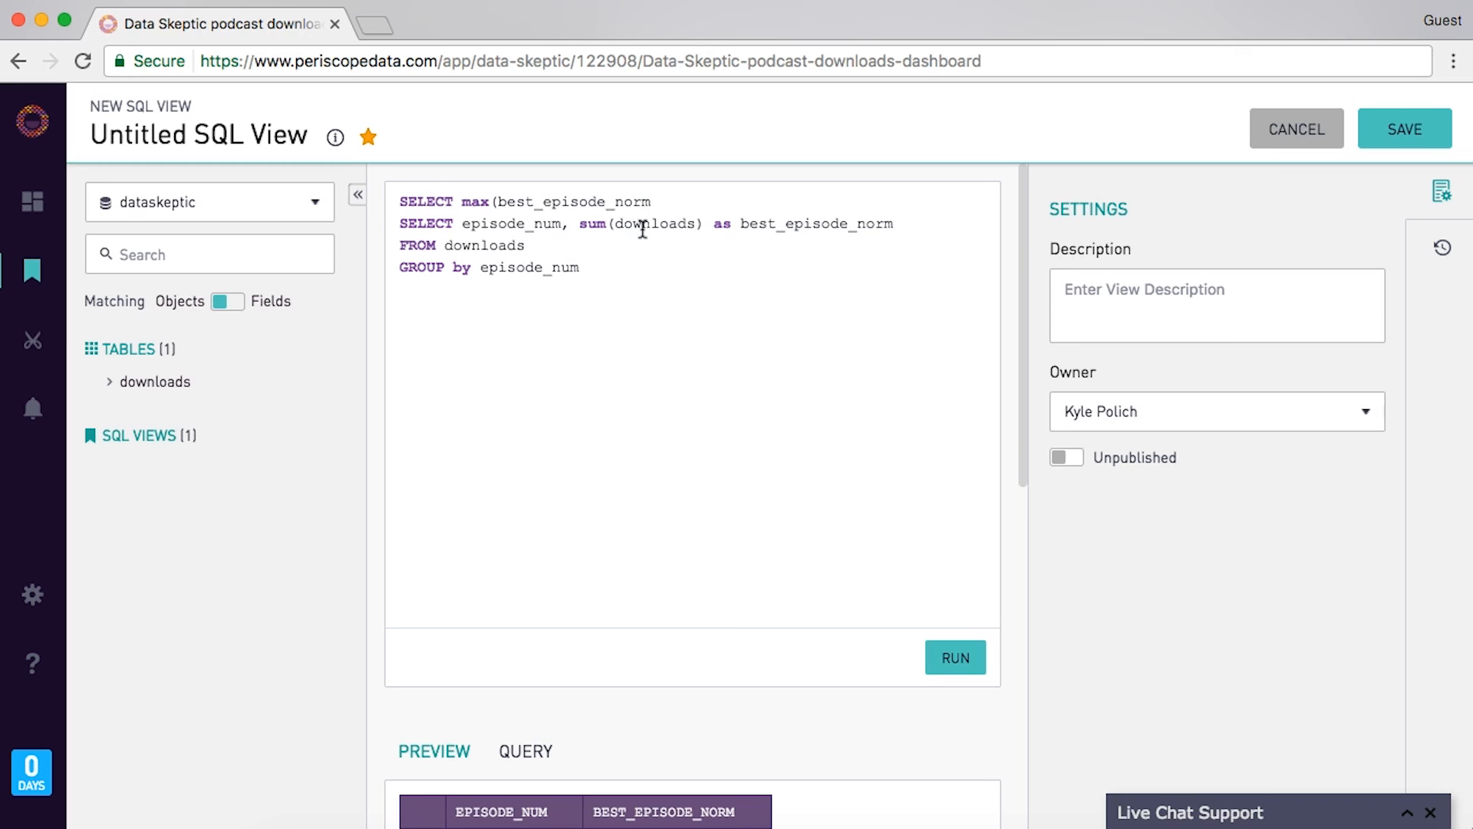
key(shift+Down)
key(shift+Down)
key(shift+Down)
key(Tab)
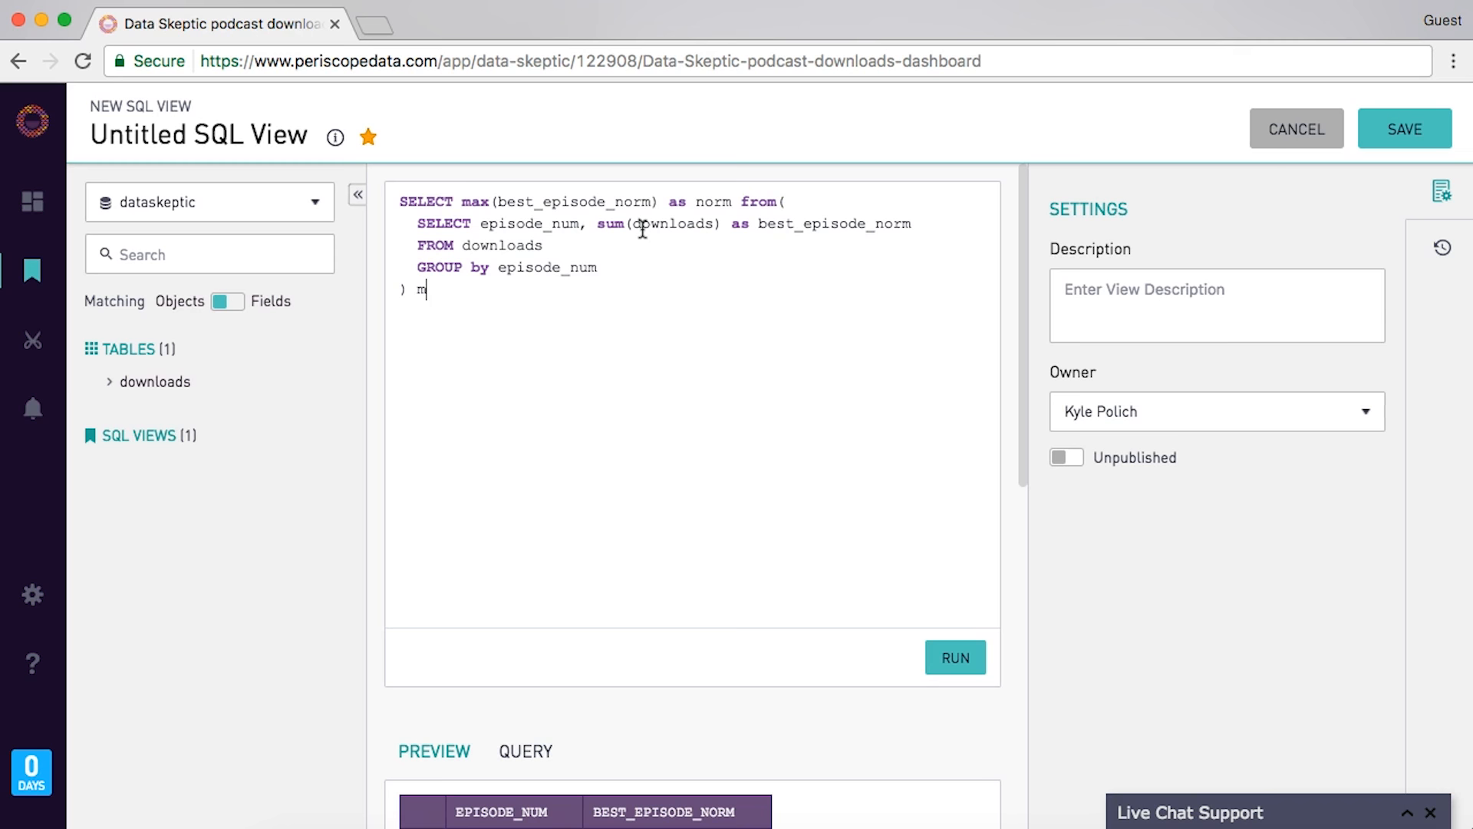
click(943, 647)
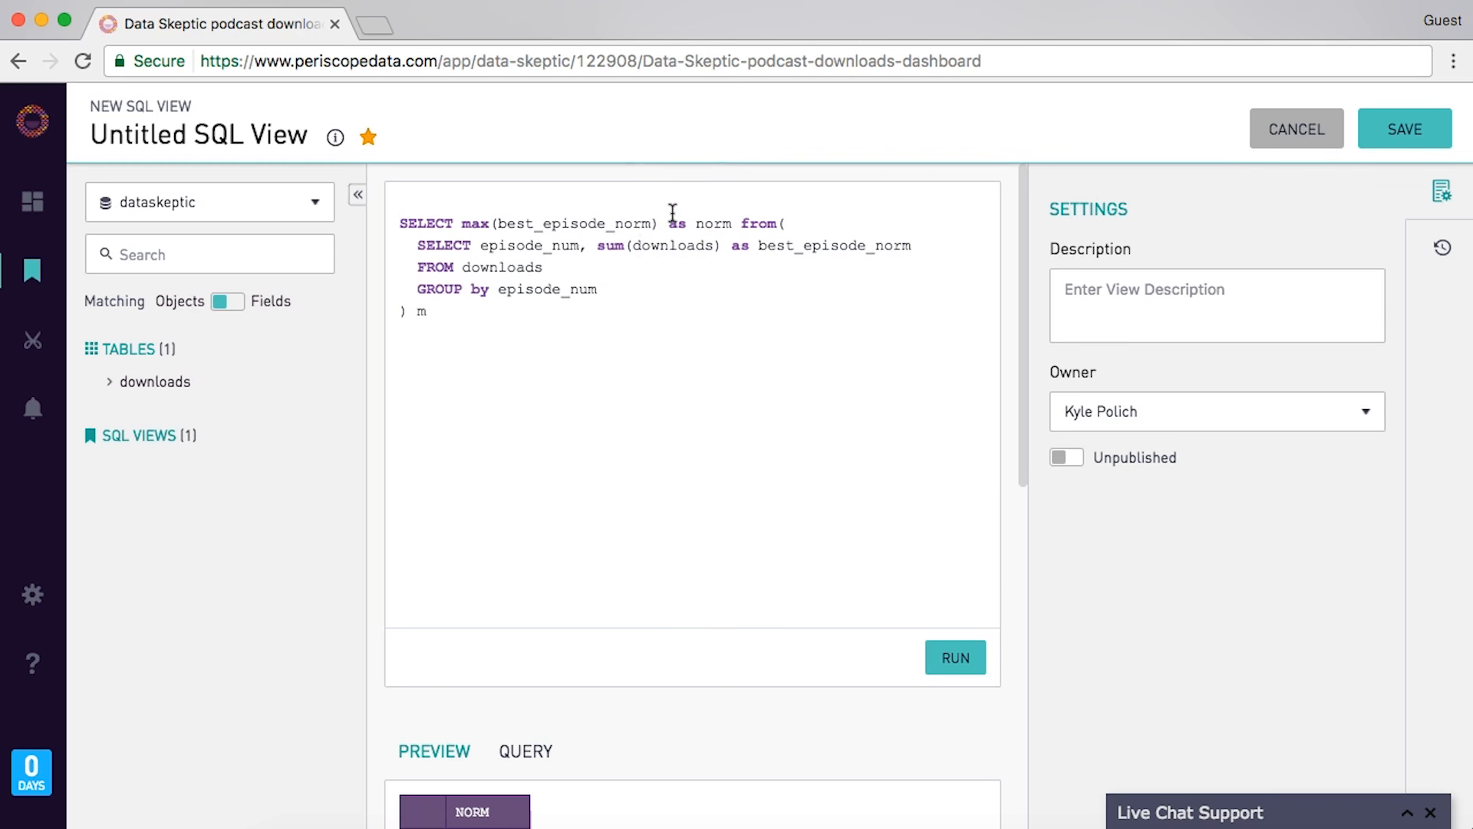
- Add an outer SELECT of episode_num, title and sum(downloads)/norm as n_downloads FROM downloads t1
text(SELECT)
text(episode_nu)
text(m, sum)
key(BackSpace)
key(BackSpace)
key(BackSpace)
text(title, sum(d)
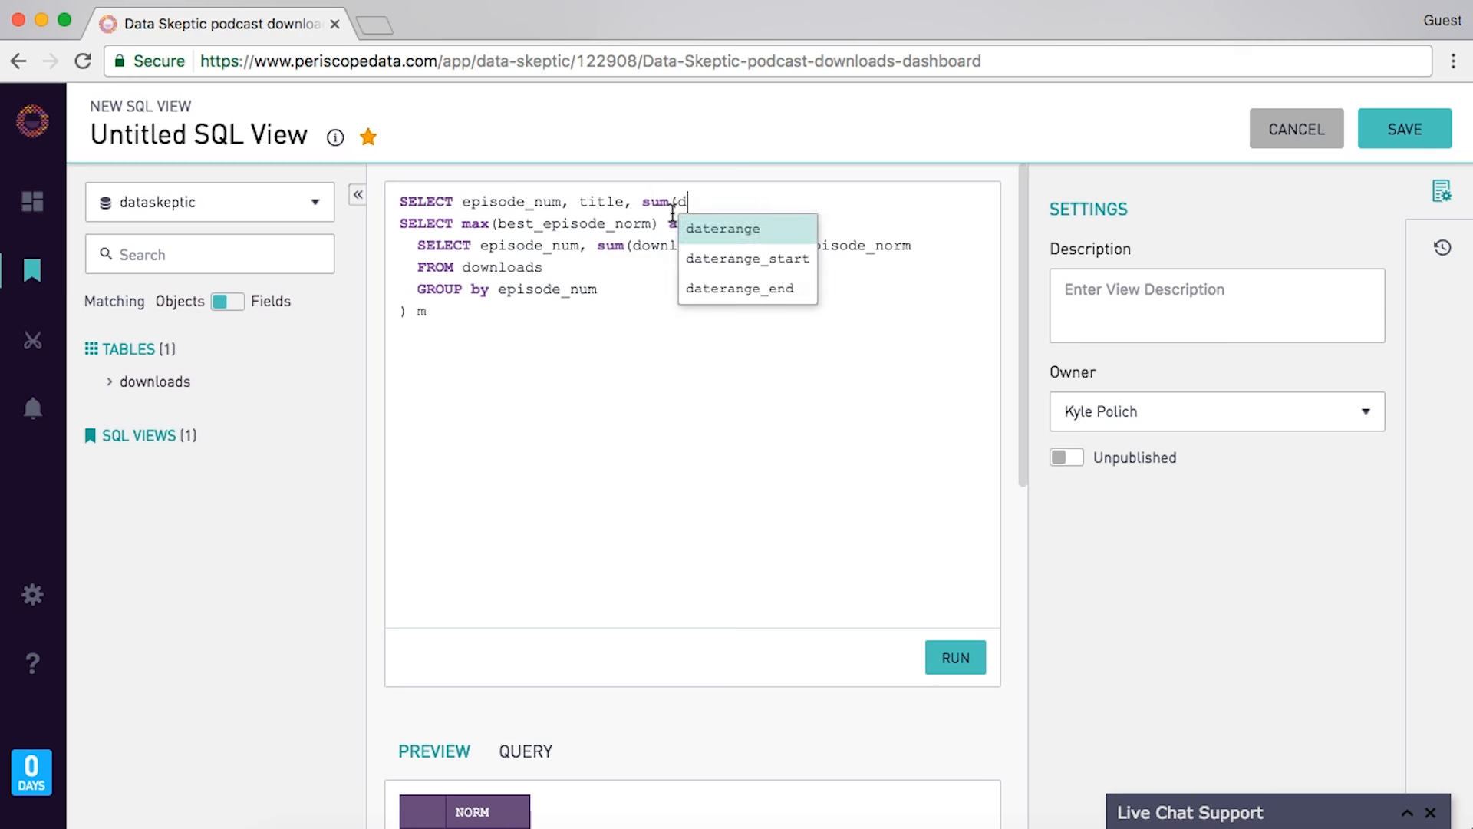
text(ownloads) . norm)
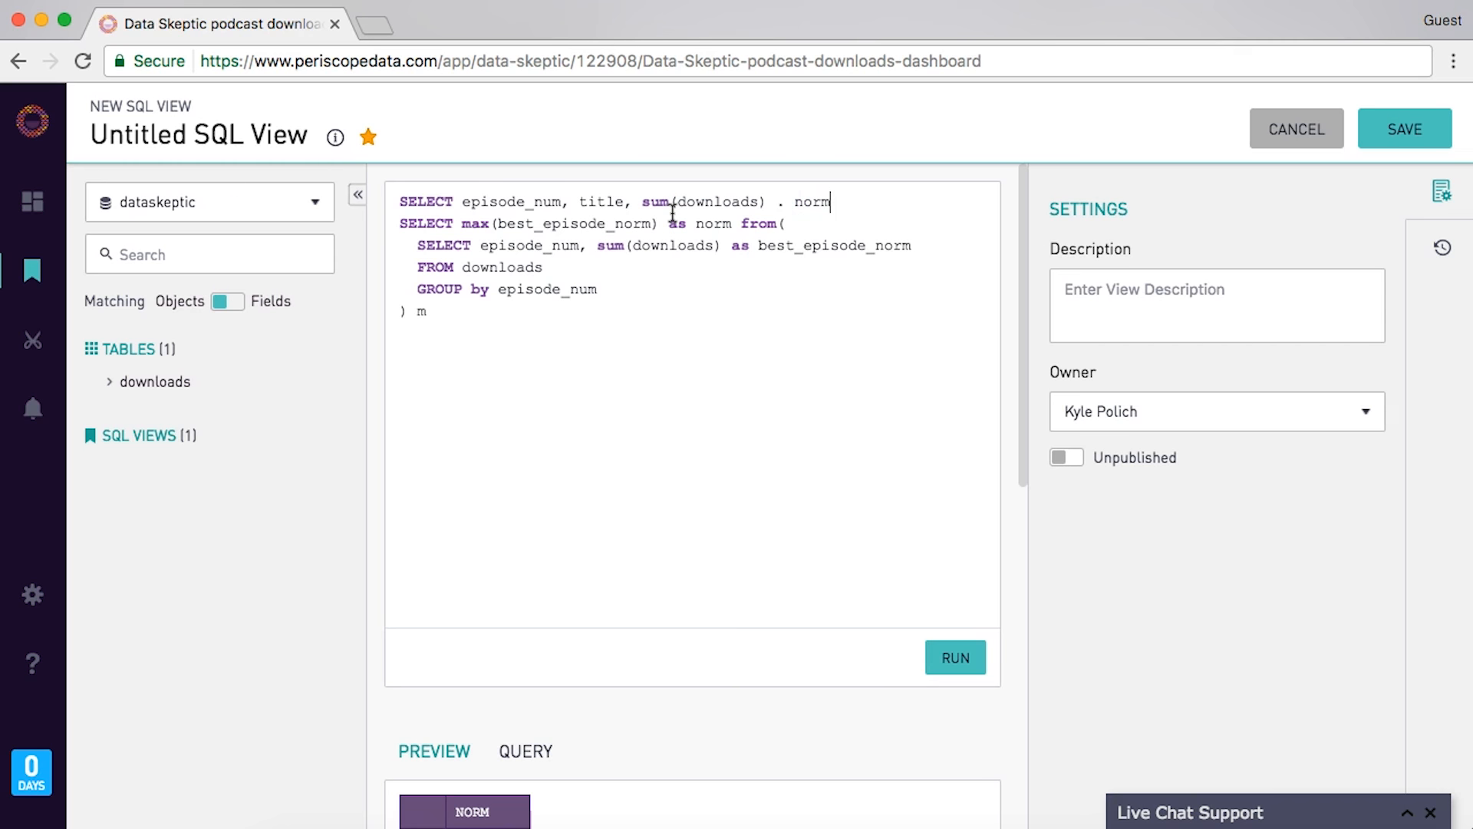
text( as n_downloads)
key(Return)
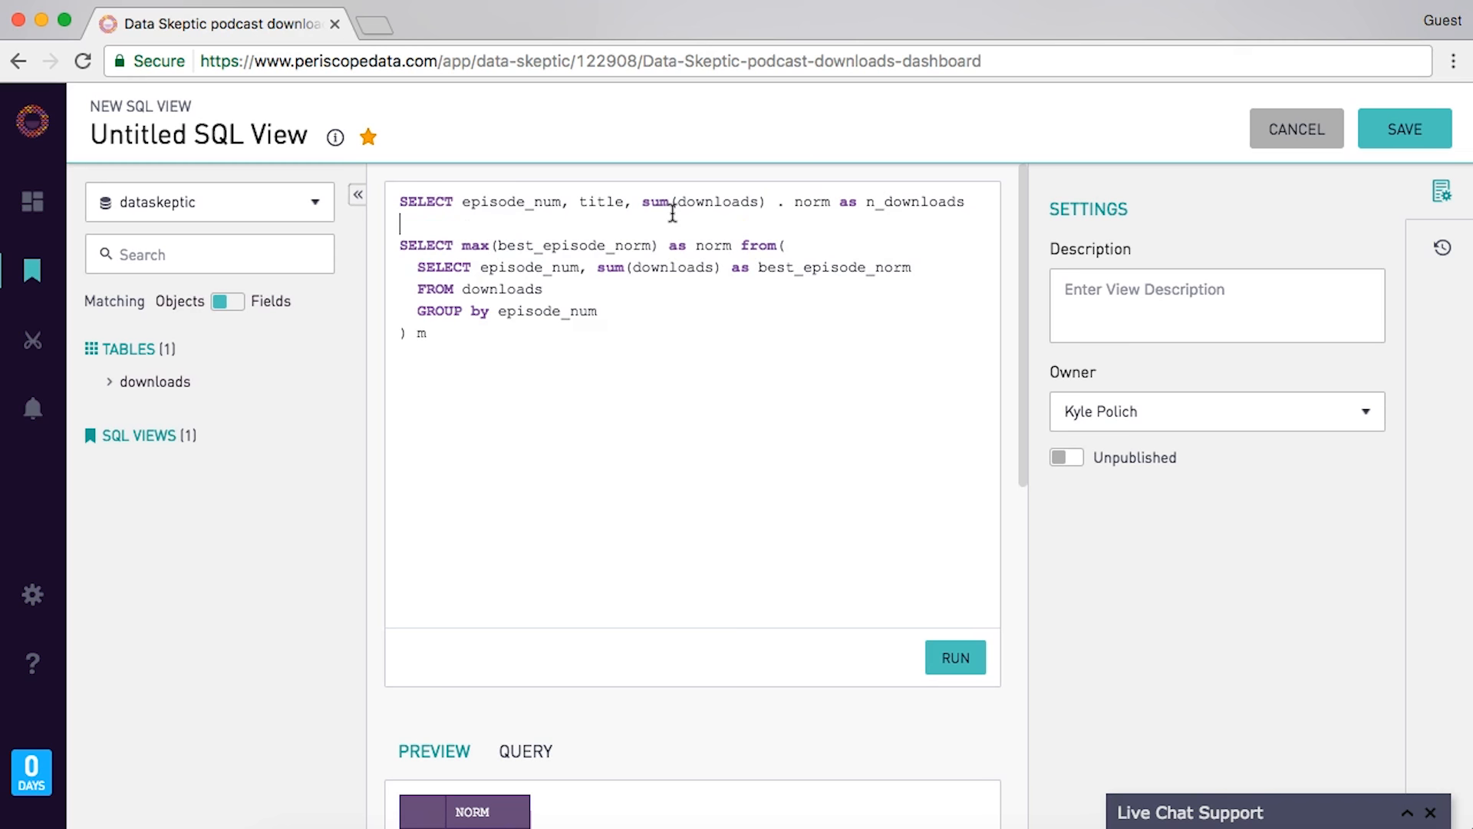
text(FROM d)
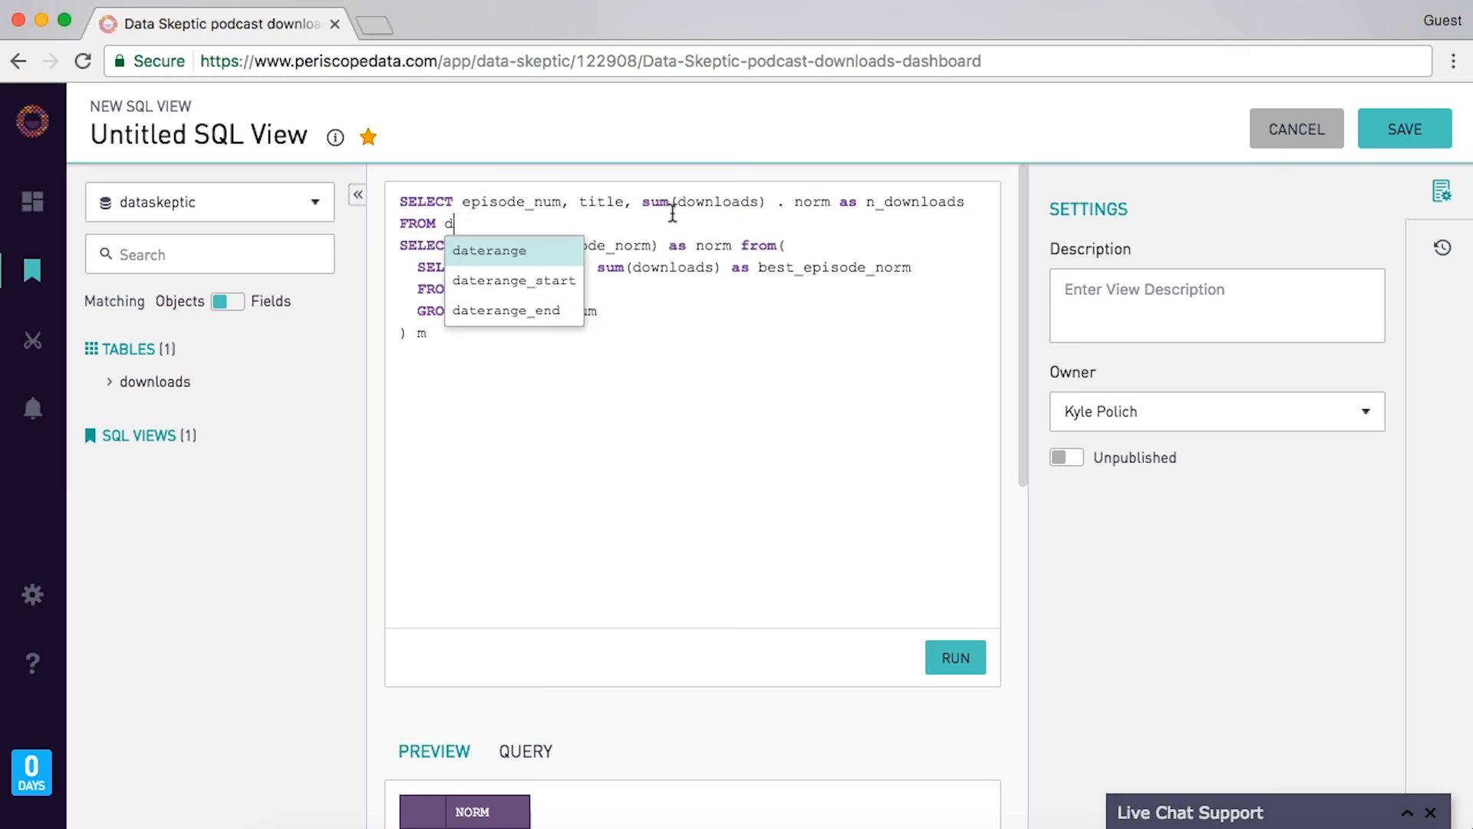
text(ownloads t1)
- CROSS JOIN the indented norm subquery as t2, add GROUP BY episode_num, total, norm, and fix the stray dot
key(Return)
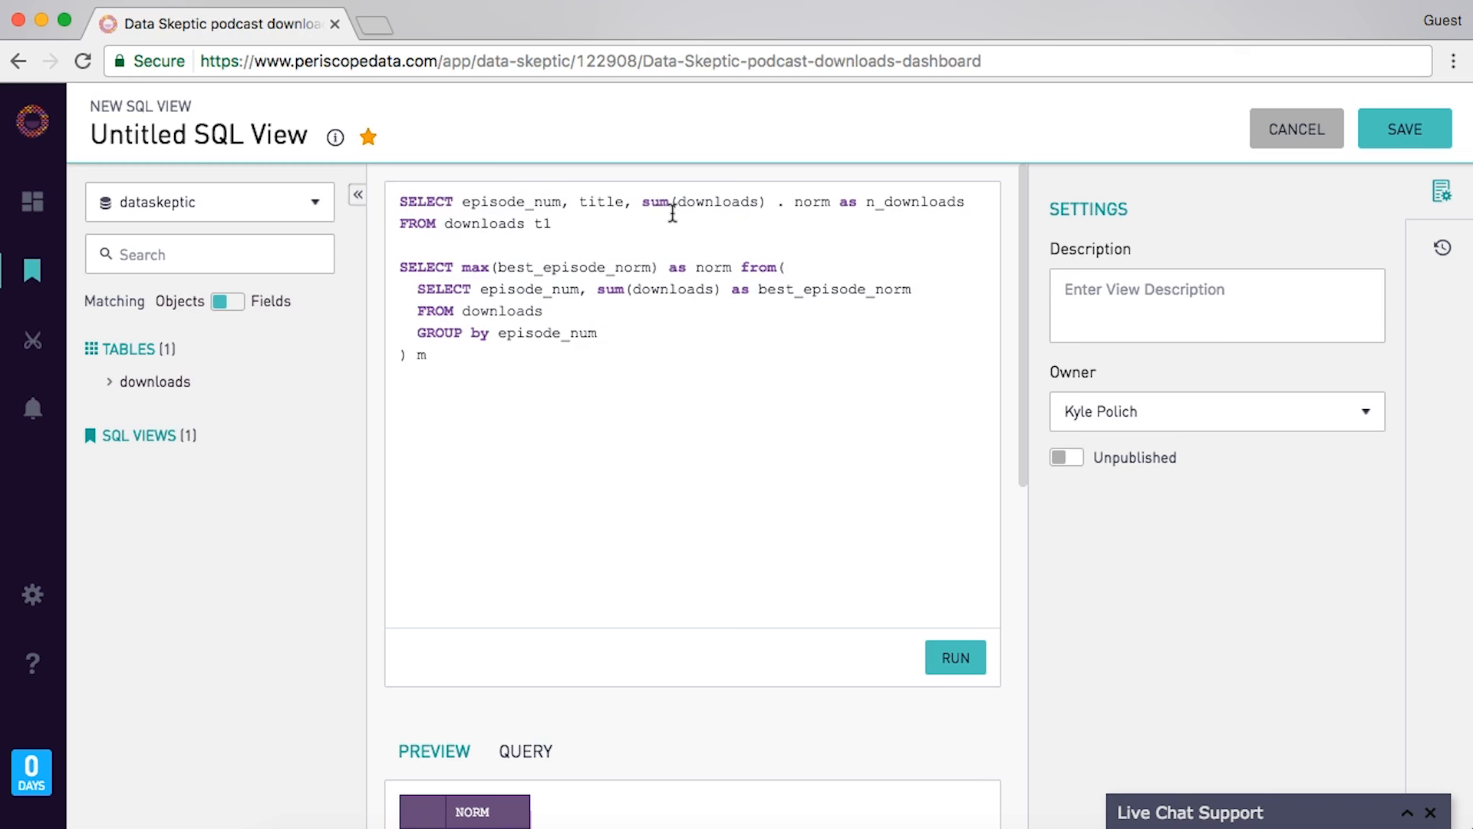
text(CROSS JOIN ()
key(Right)
key(shift+Down)
key(shift+Down)
key(shift+Down)
key(shift+Down)
key(shift+Down)
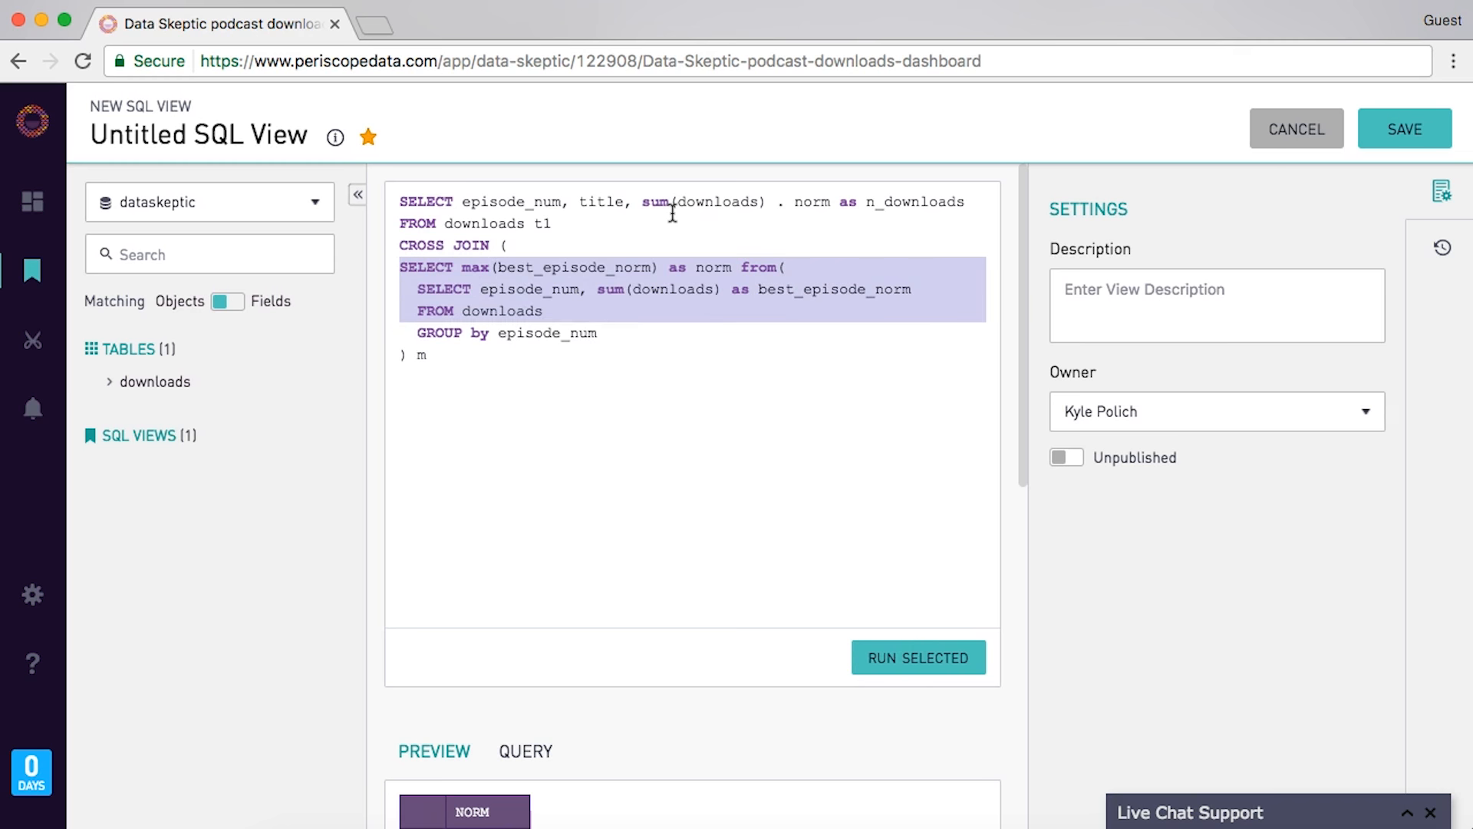
key(Tab)
key(Right)
key(Return)
text() t2)
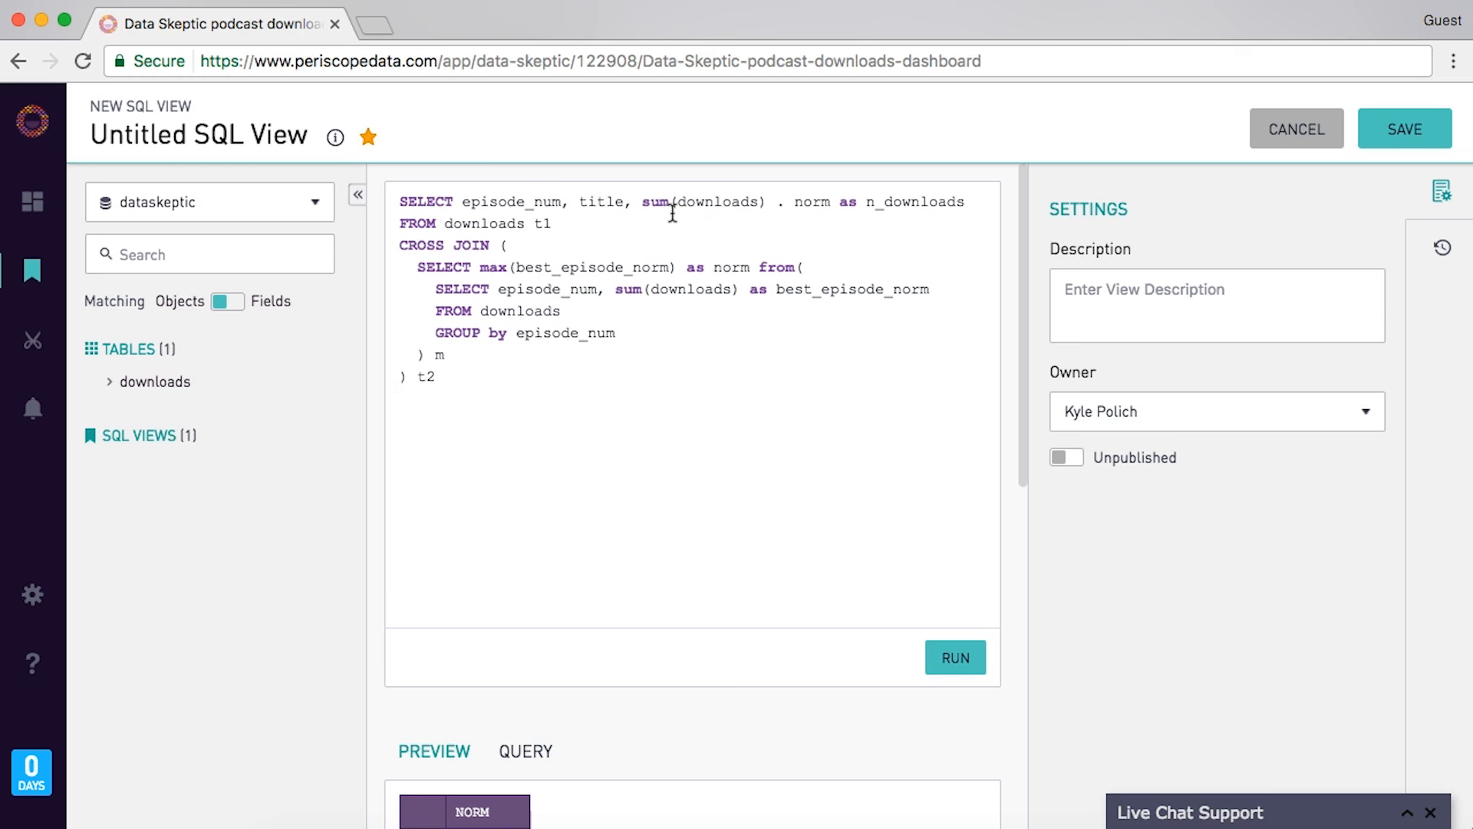
text(GROUP BY episode_num, )
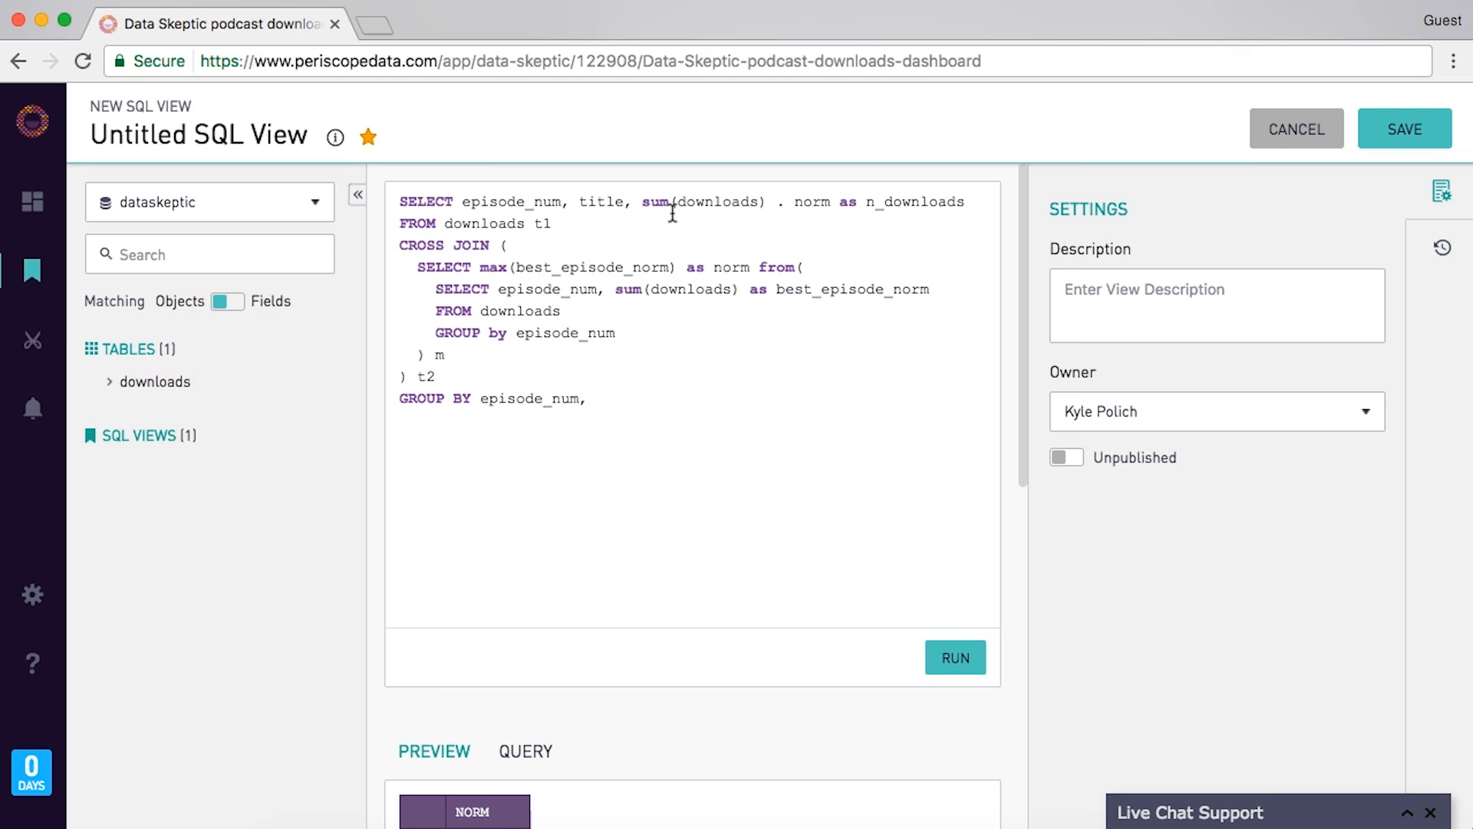
text(total, norm)
click(784, 204)
key(BackSpace)
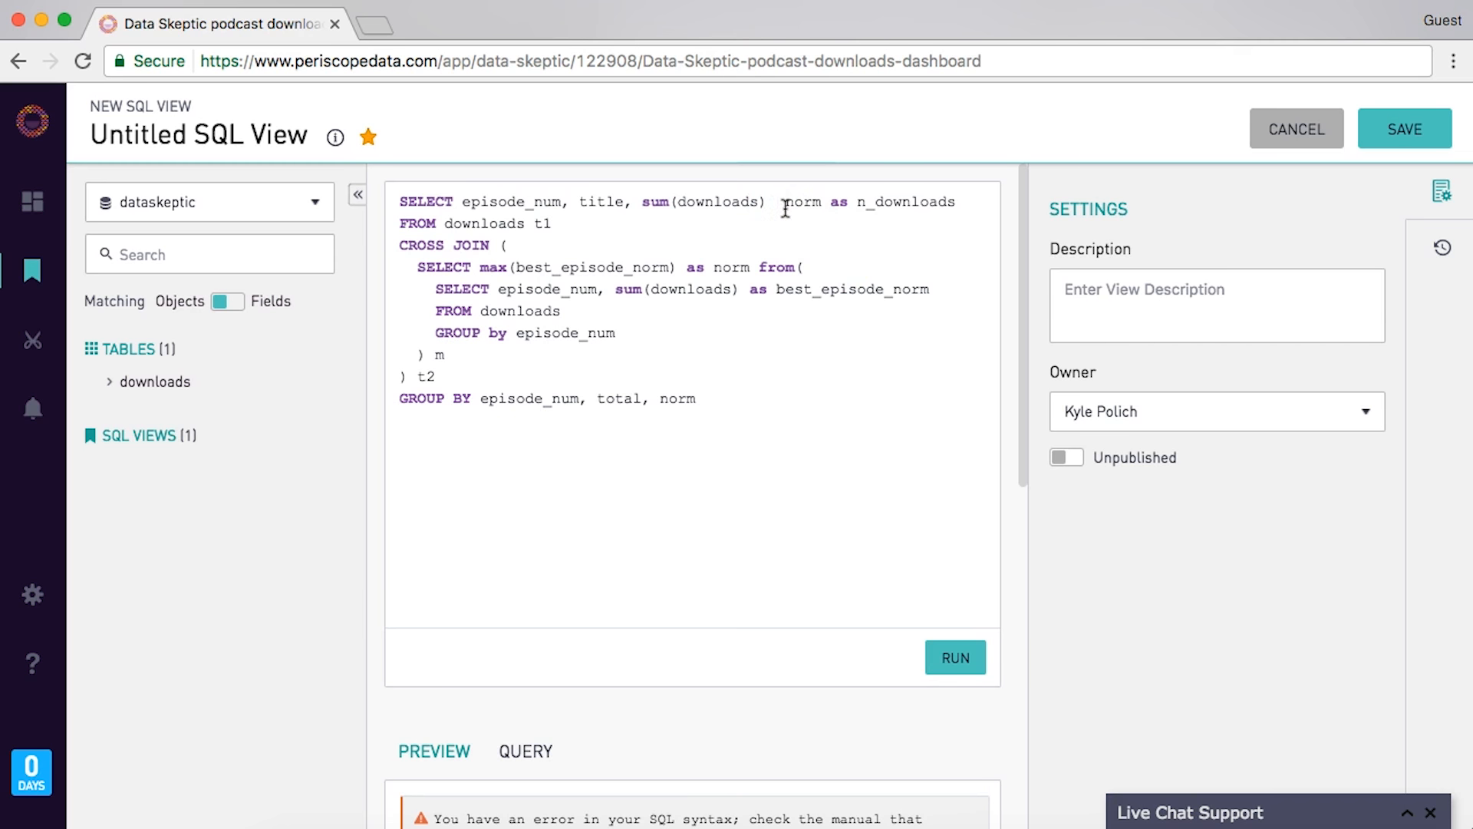
- Make the division operator '/', replace total with title in the GROUP BY, and run the query
text(/)
double_click(614, 399)
text(down)
double_click(619, 398)
text(title)
click(955, 657)
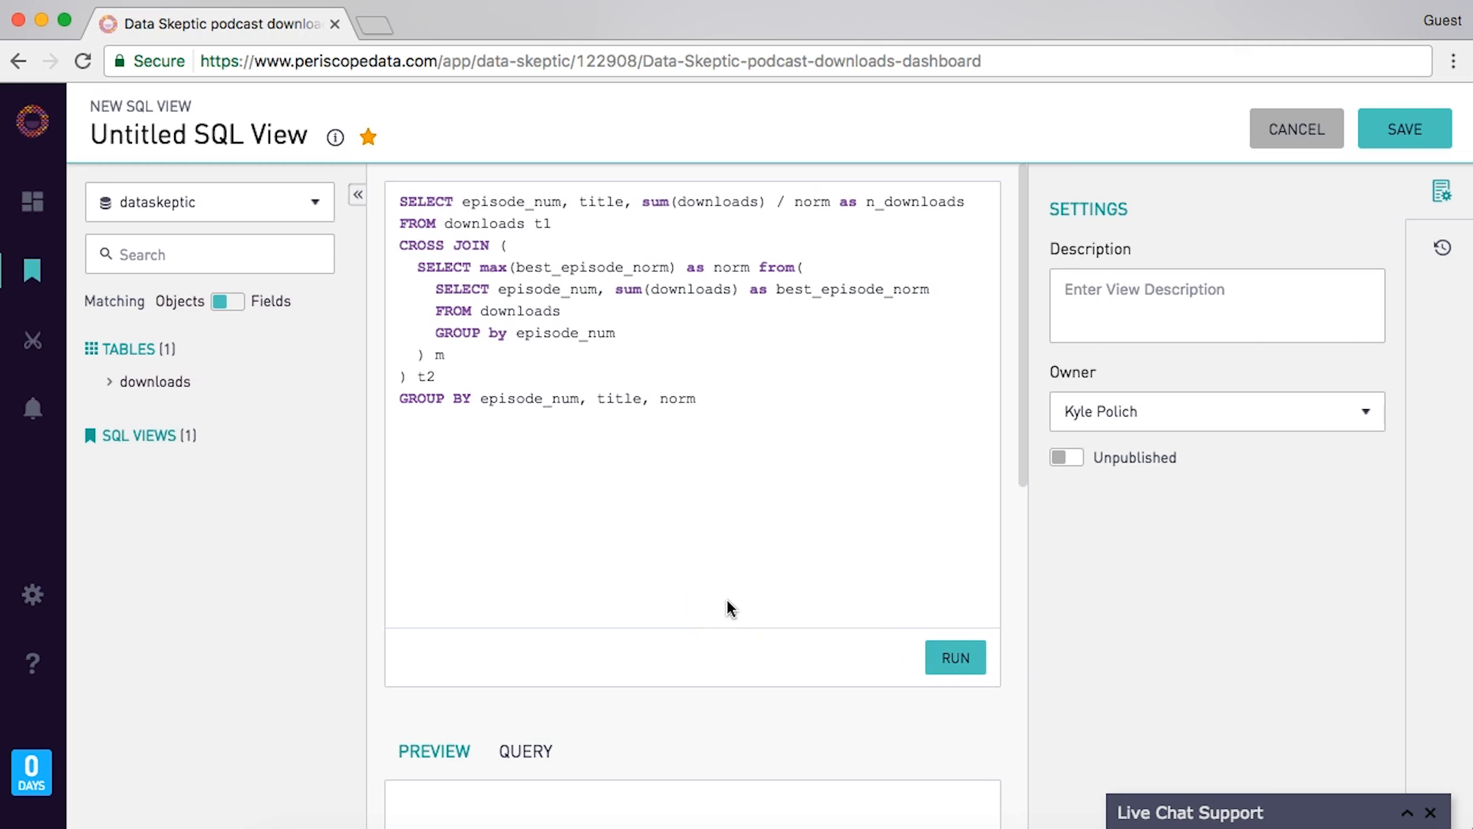
- Scroll through the preview of episode_num, title and normalized n_downloads, with the top episode at 1.0000
scroll(725, 625, down, 5)
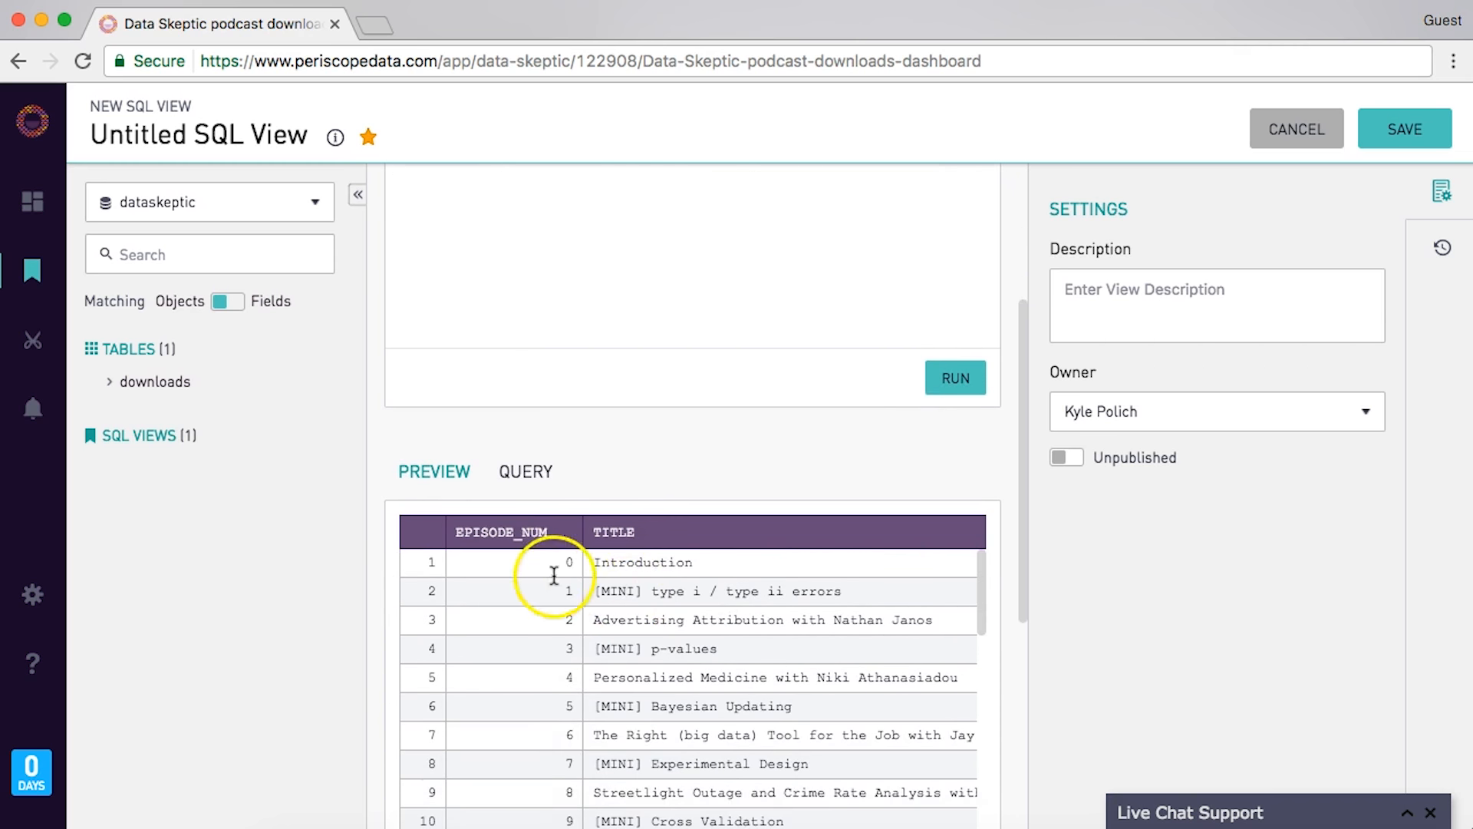
scroll(670, 572, right, 2)
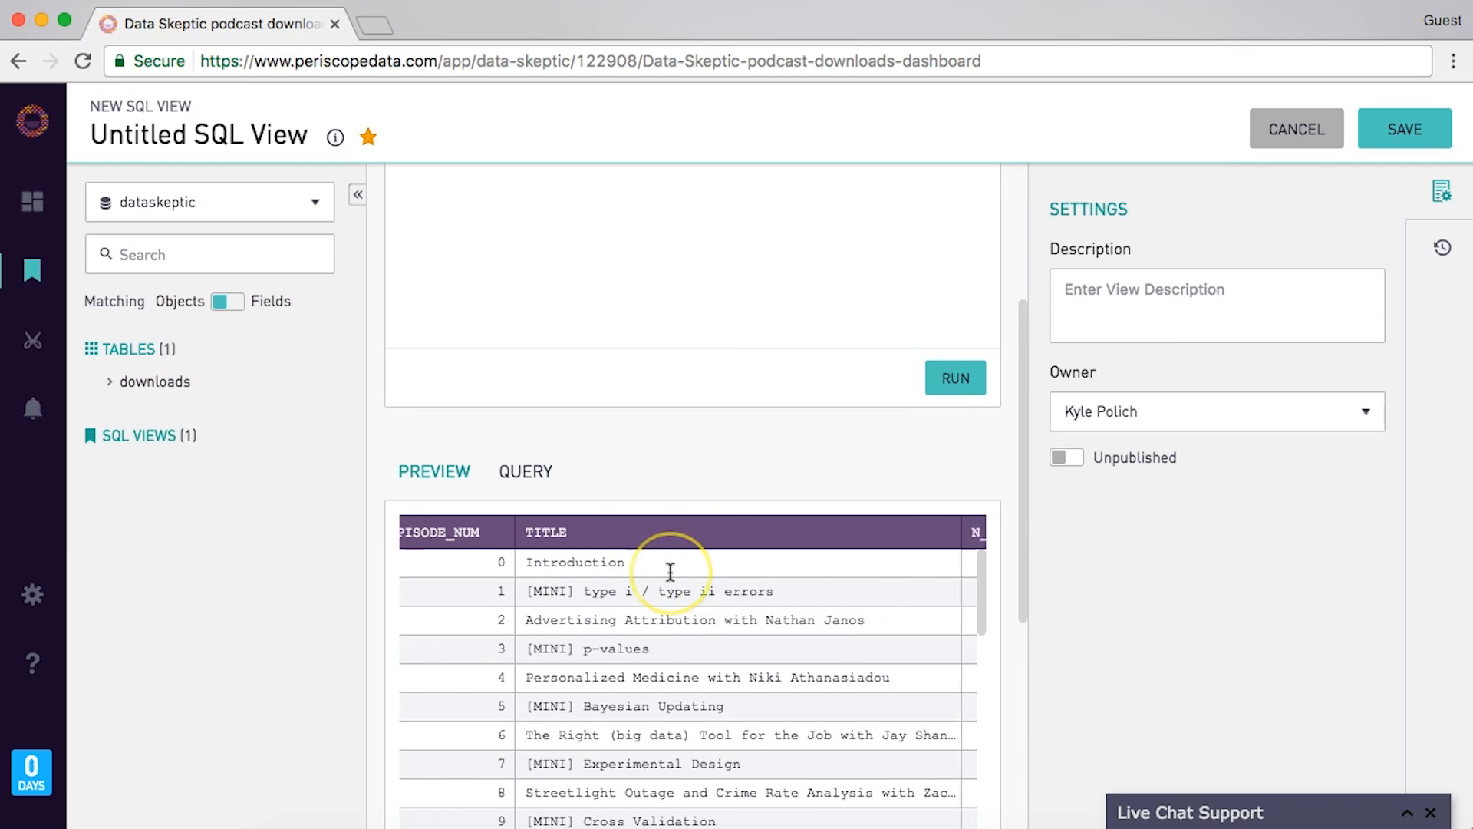
scroll(670, 572, right, 2)
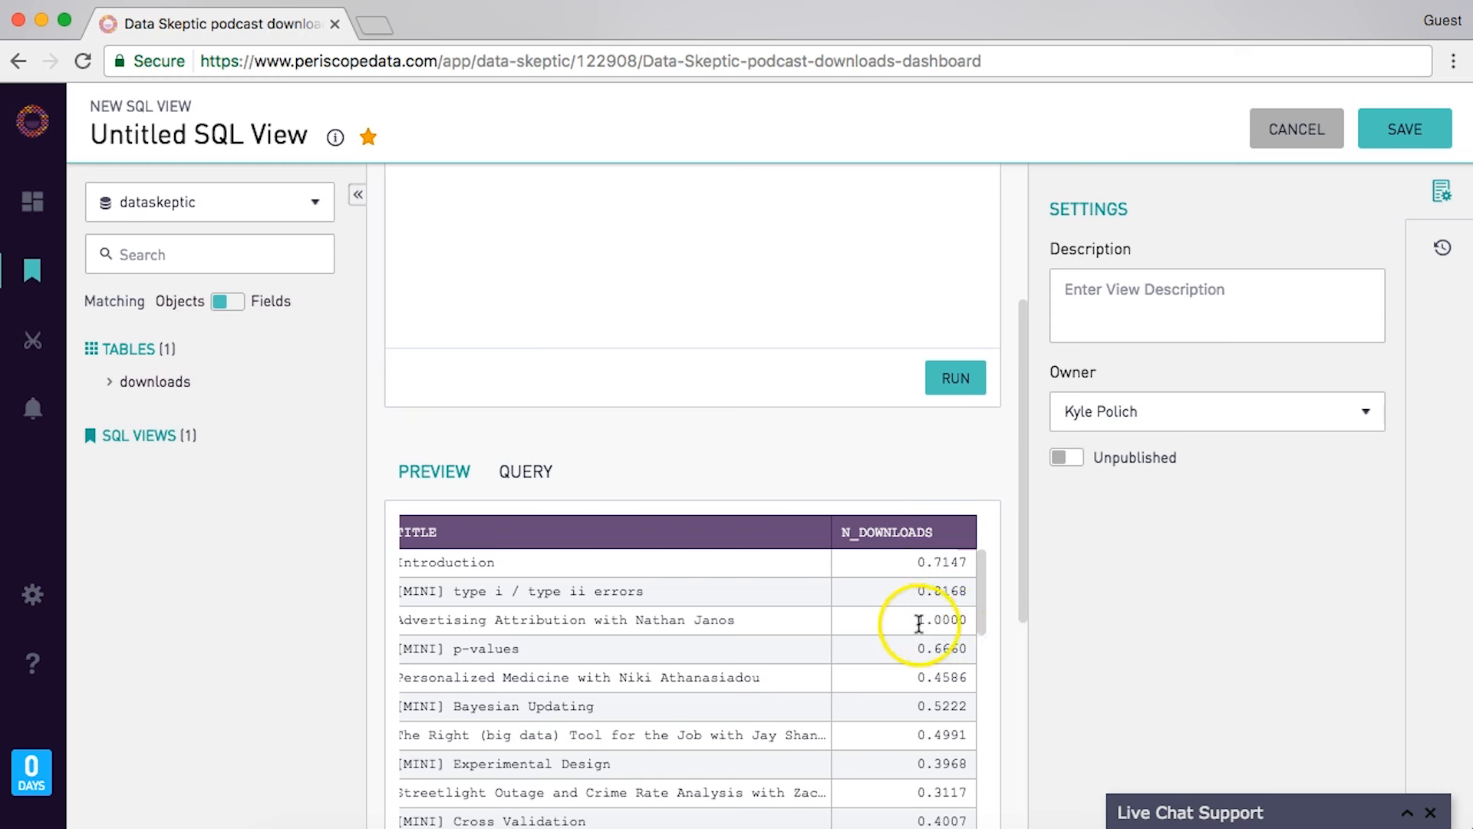
scroll(741, 620, left, 1)
scroll(741, 620, left, 3)
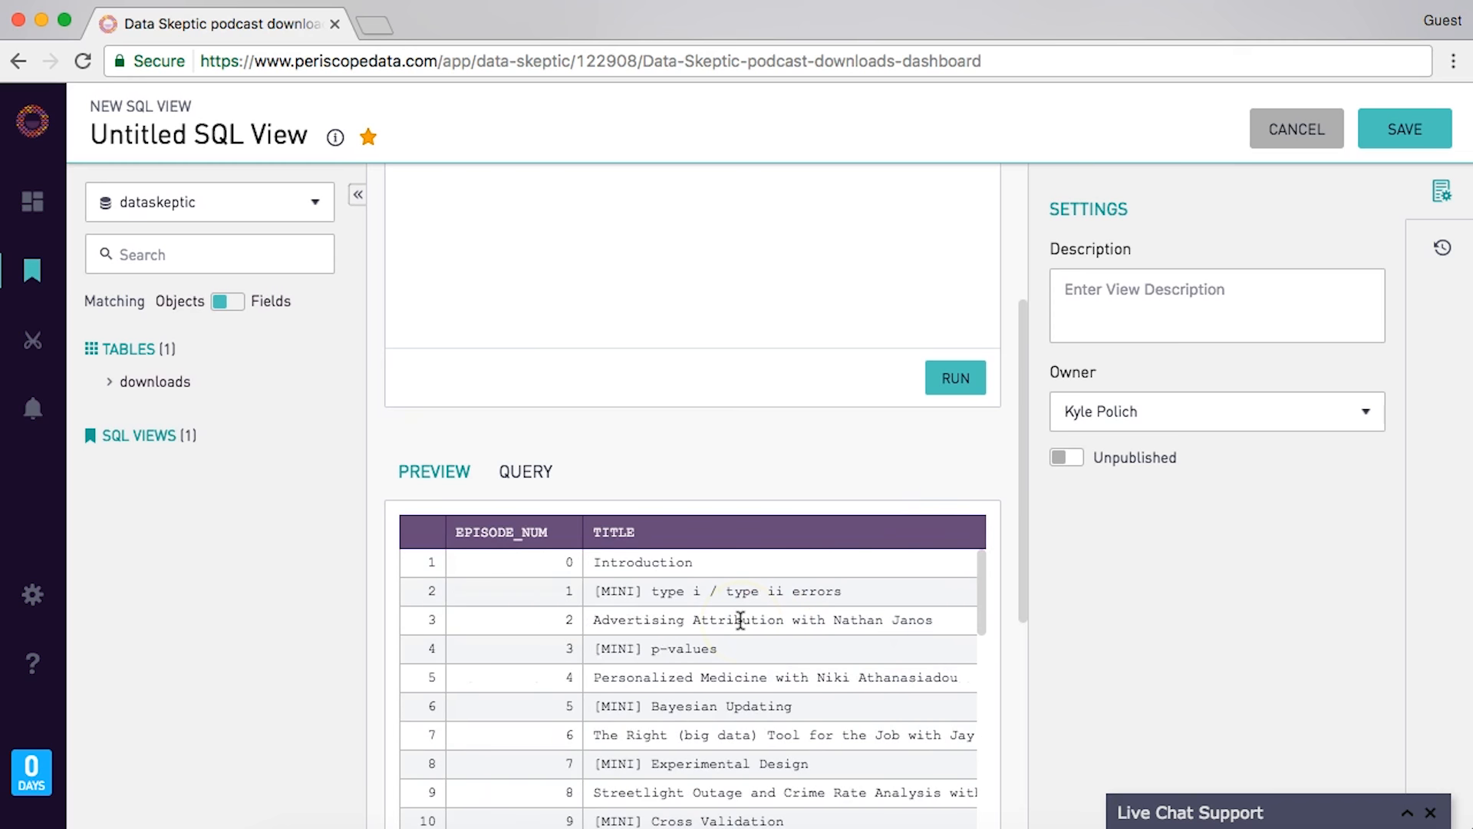
scroll(617, 612, right, 2)
scroll(616, 613, right, 3)
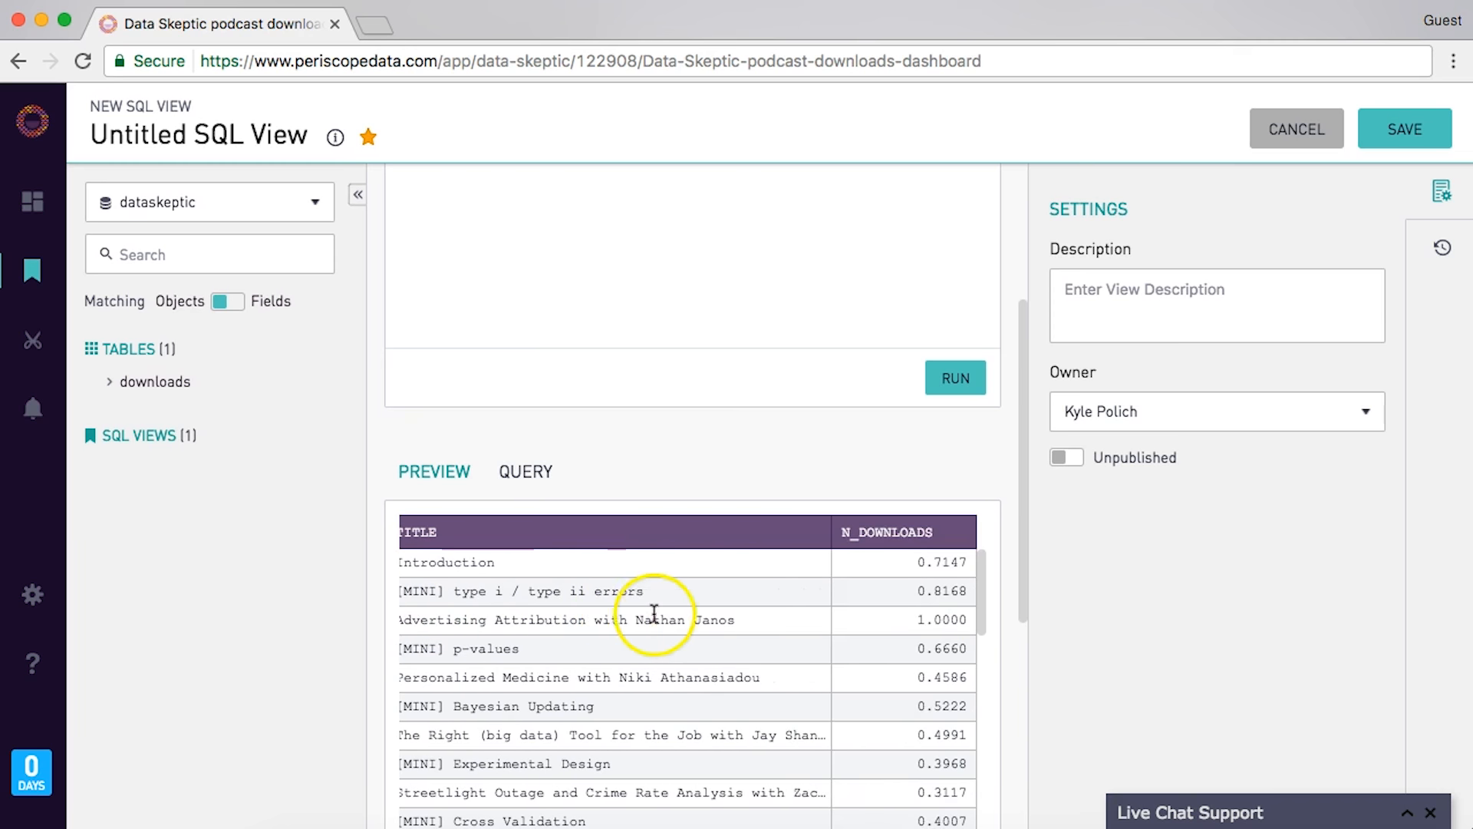
scroll(837, 621, left, 1)
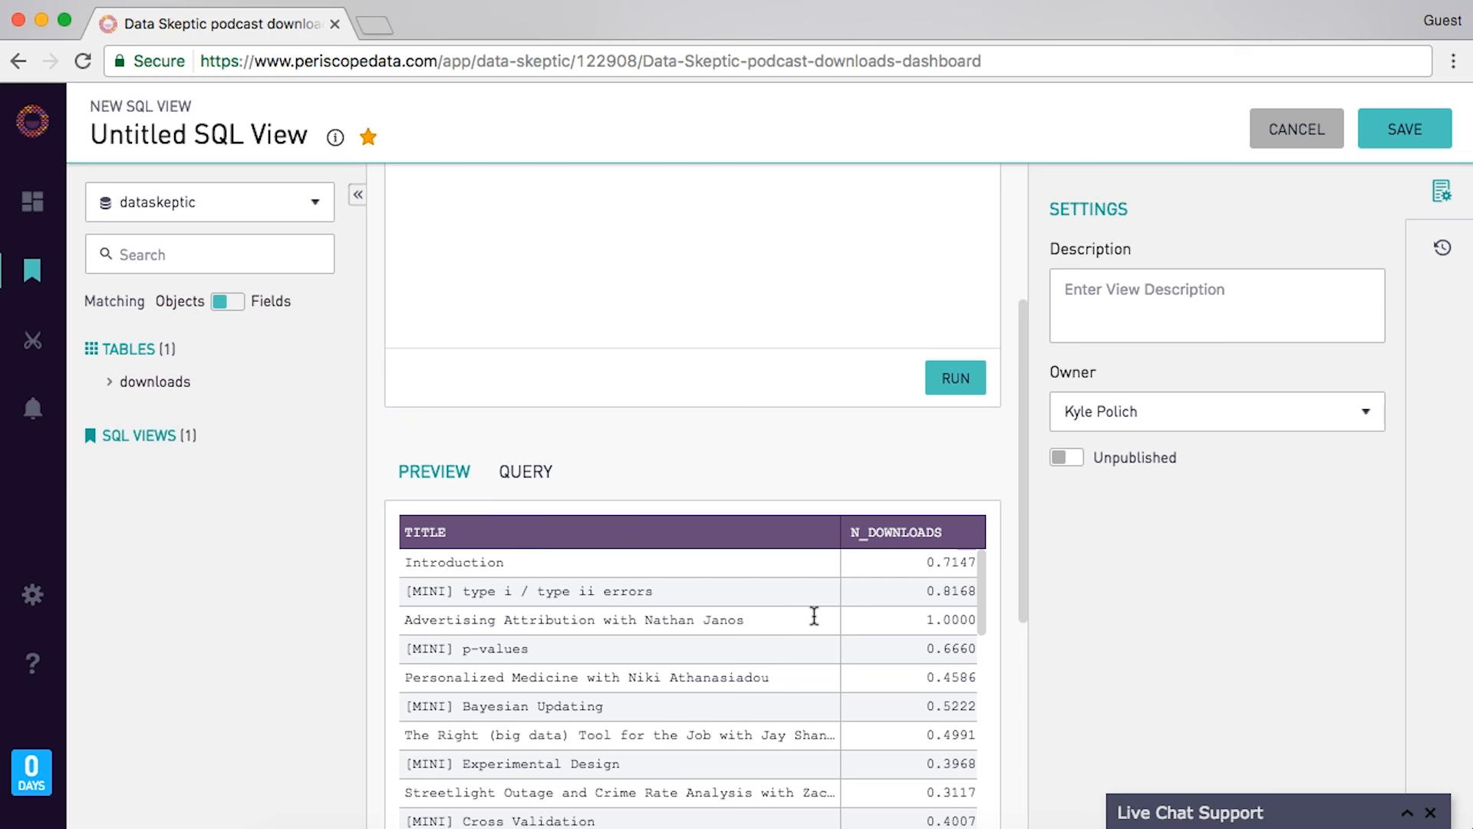
scroll(814, 616, left, 3)
scroll(794, 599, right, 3)
scroll(795, 599, left, 3)
- Add ', min(date) as release_date' after the select list, rerun to preview it, and enter the Description box
click(685, 298)
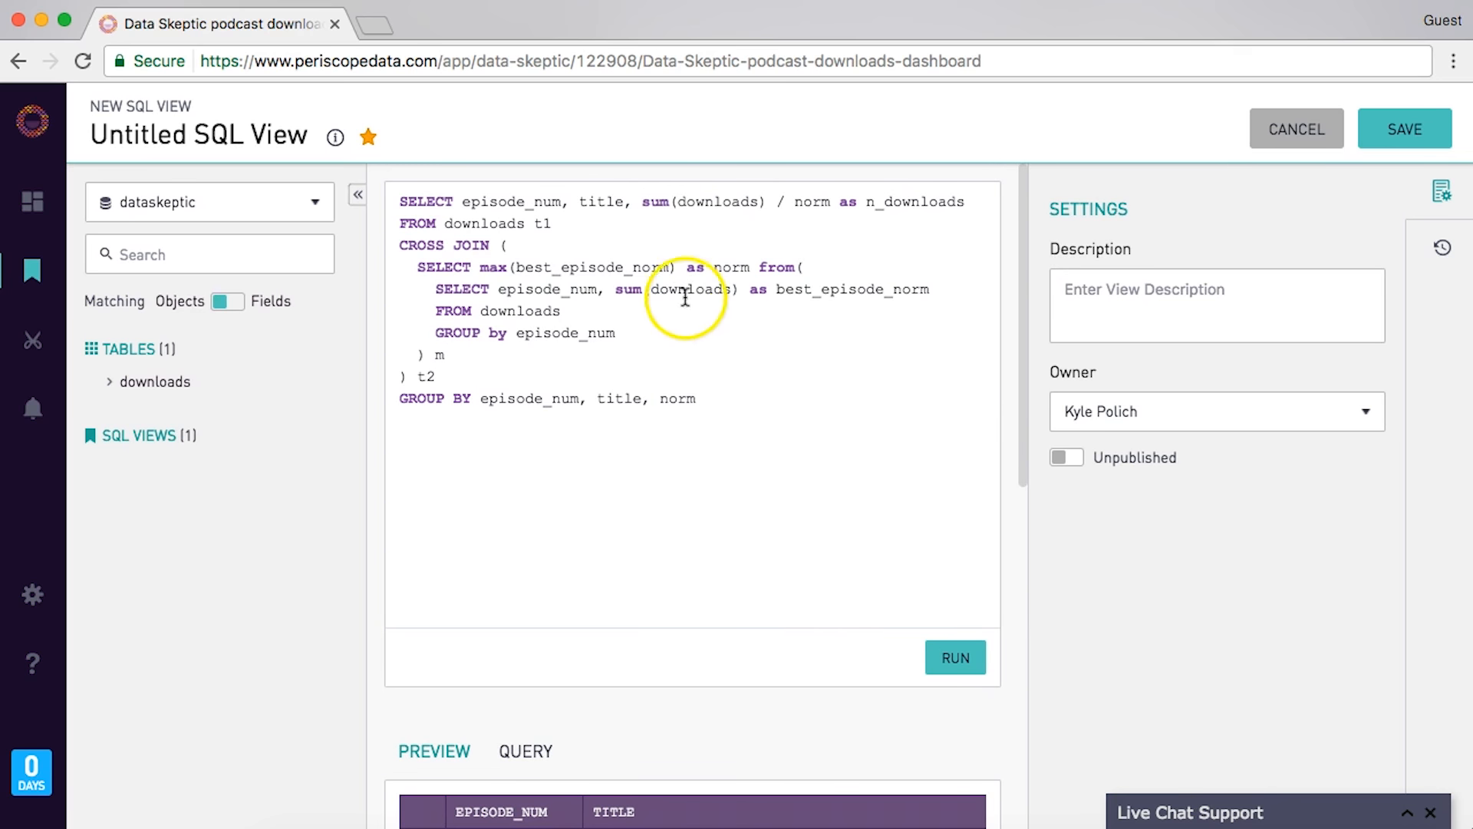
key(Up)
key(Up)
key(Up)
key(Up)
key(End)
key(Return)
text(, min)
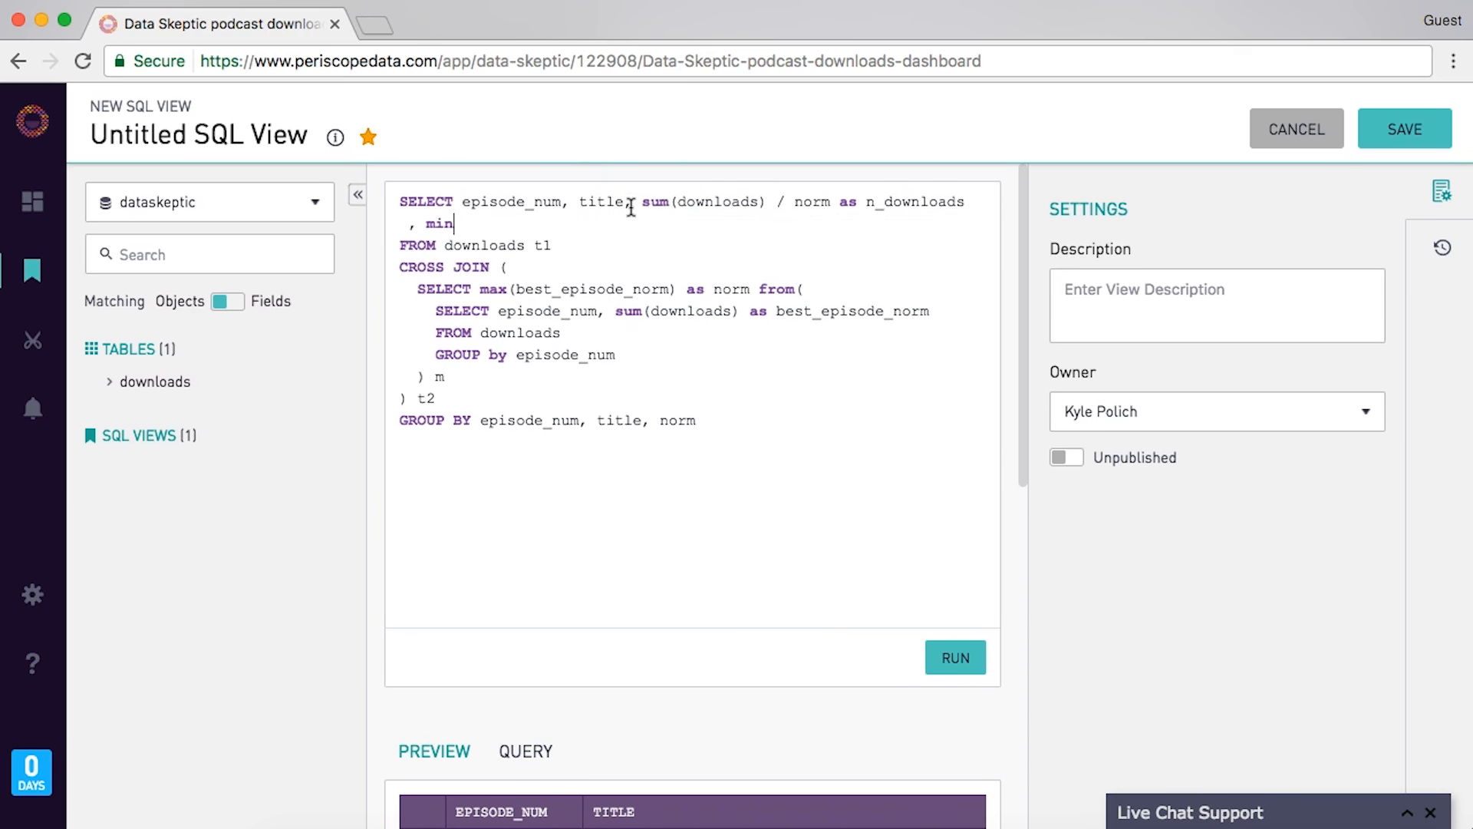
text((date) as release_date)
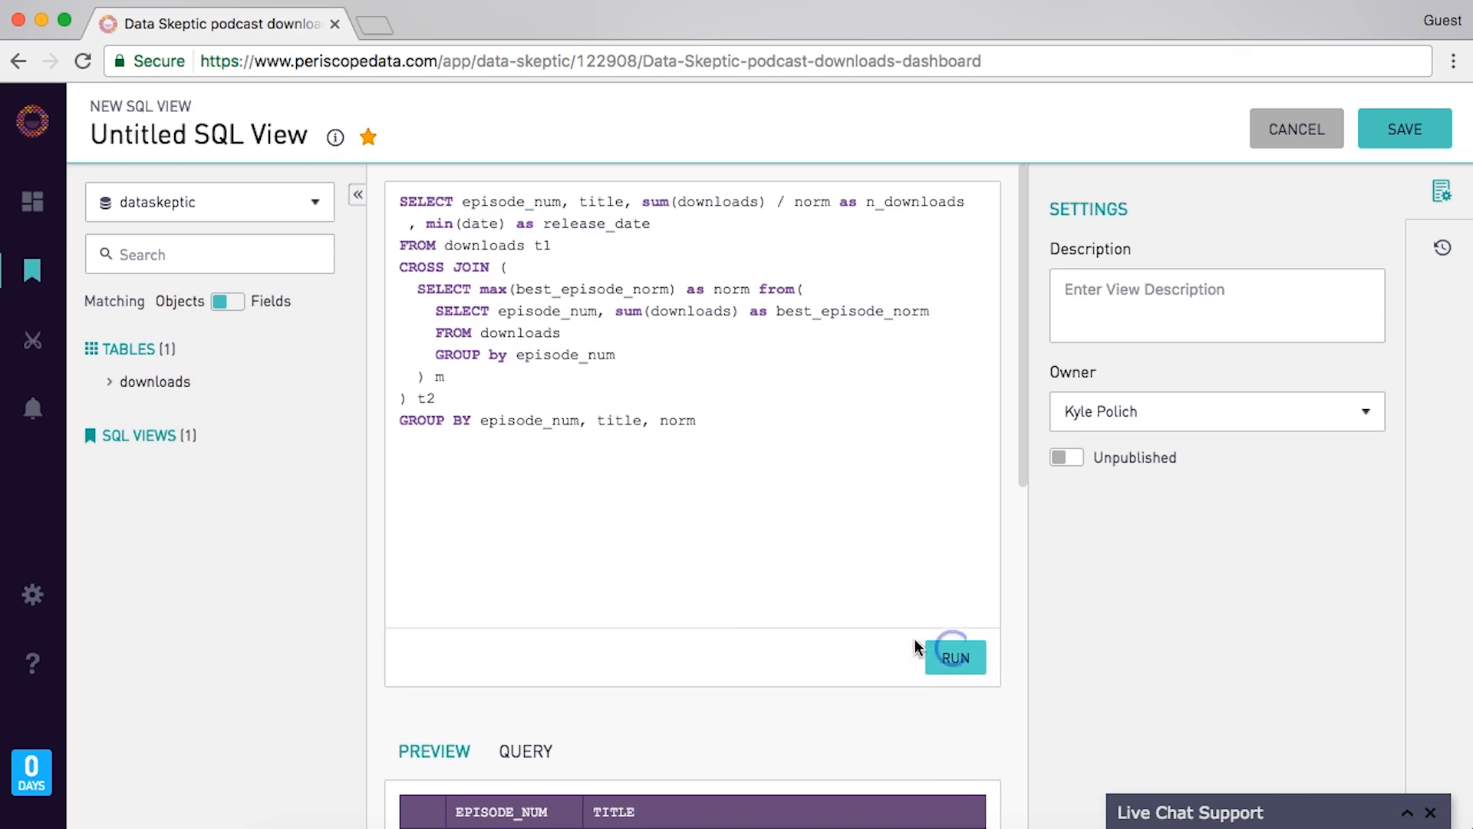
click(957, 654)
scroll(625, 735, down, 1)
scroll(625, 734, down, 4)
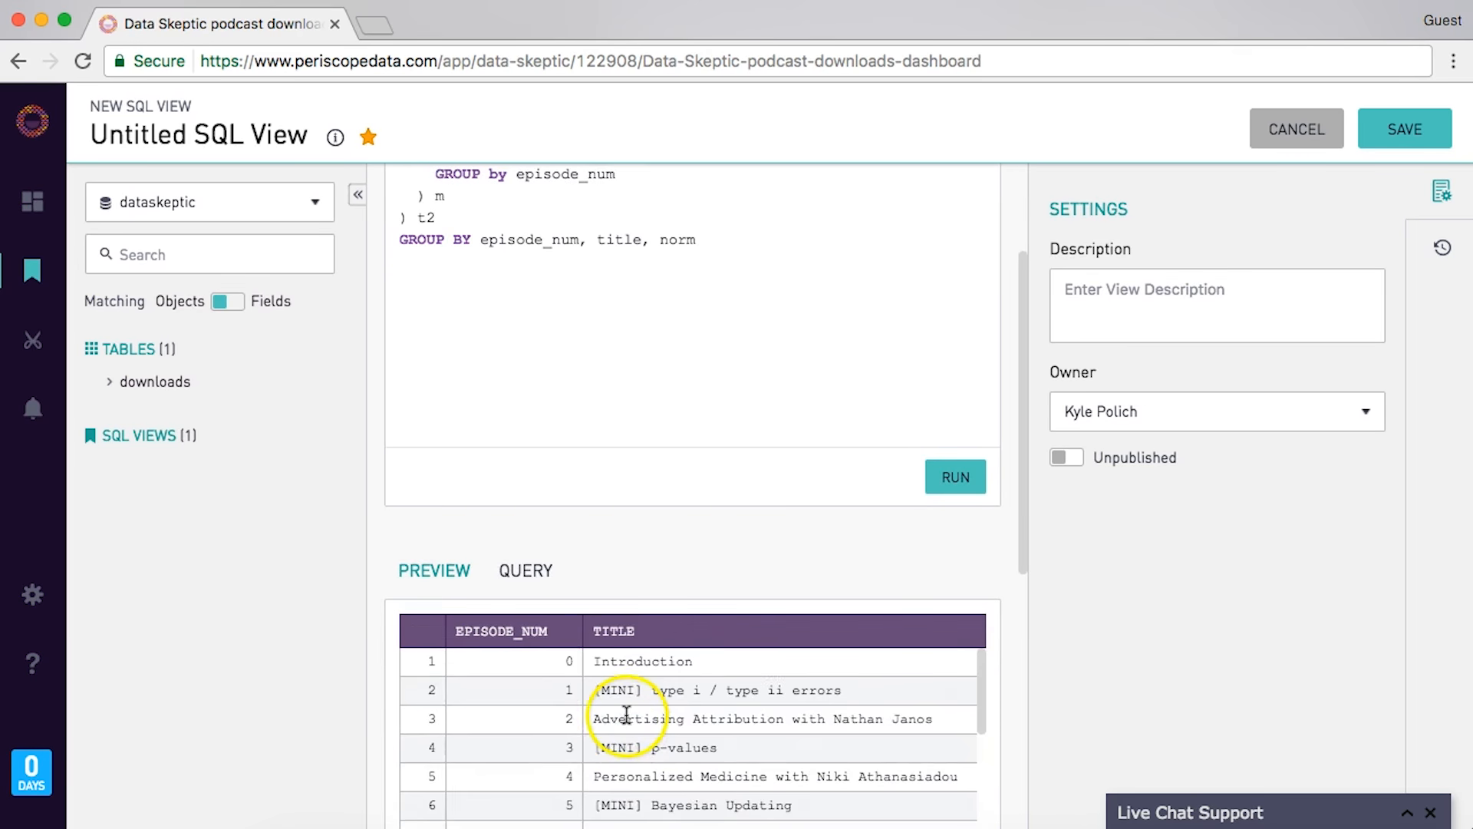
scroll(627, 714, right, 4)
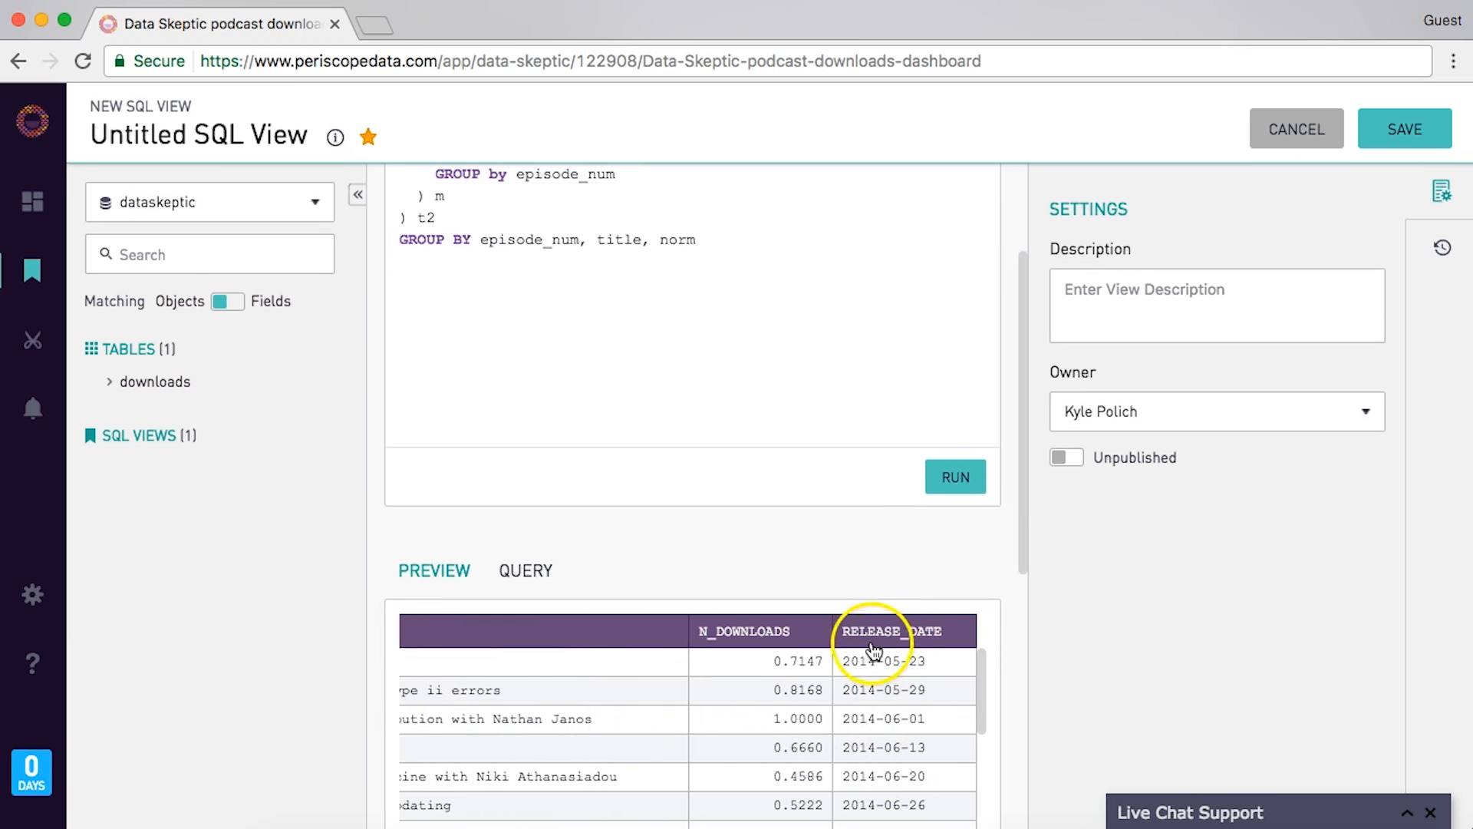
scroll(901, 698, left, 4)
click(1229, 310)
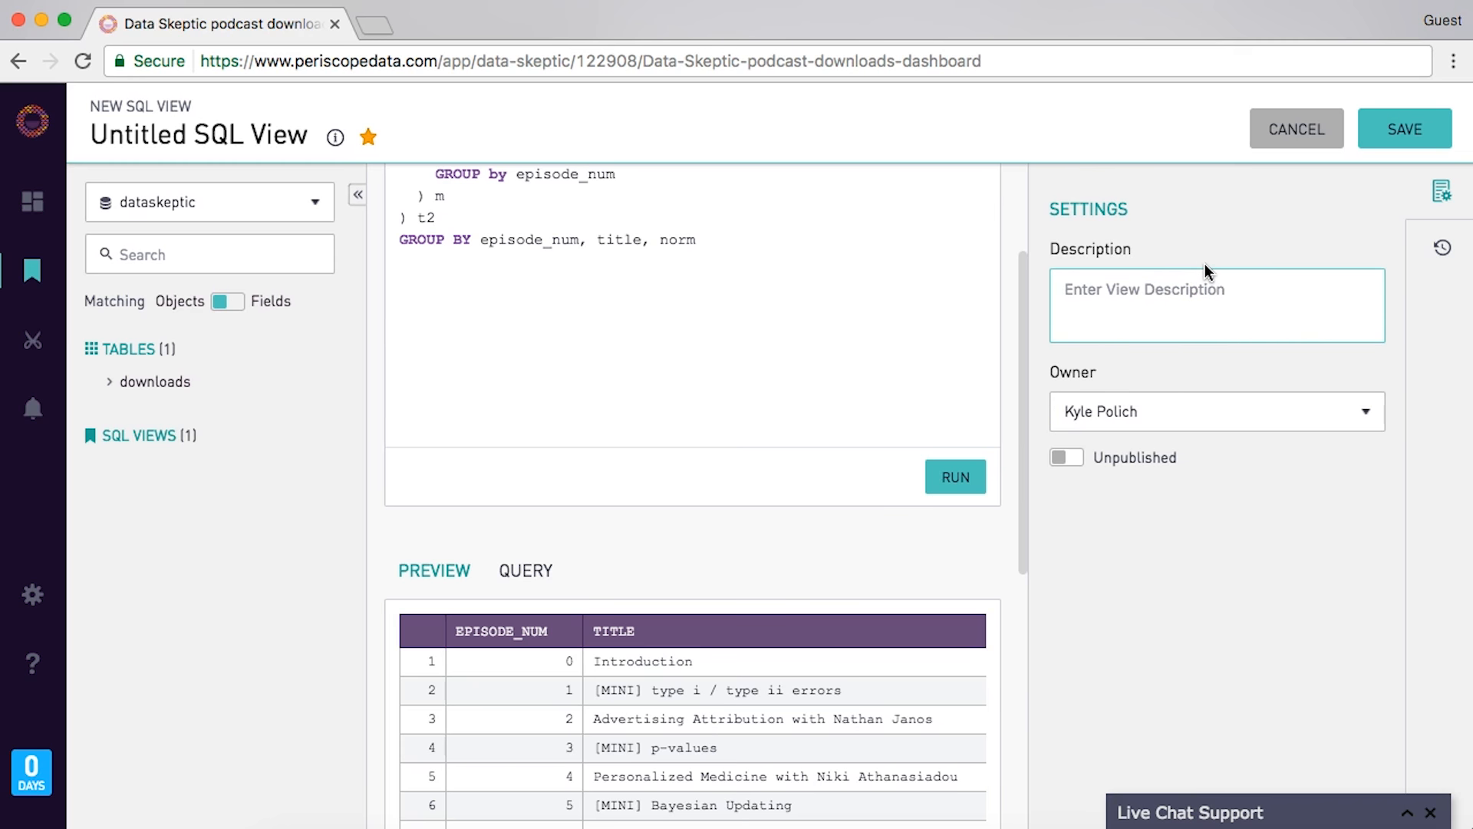
click(1134, 332)
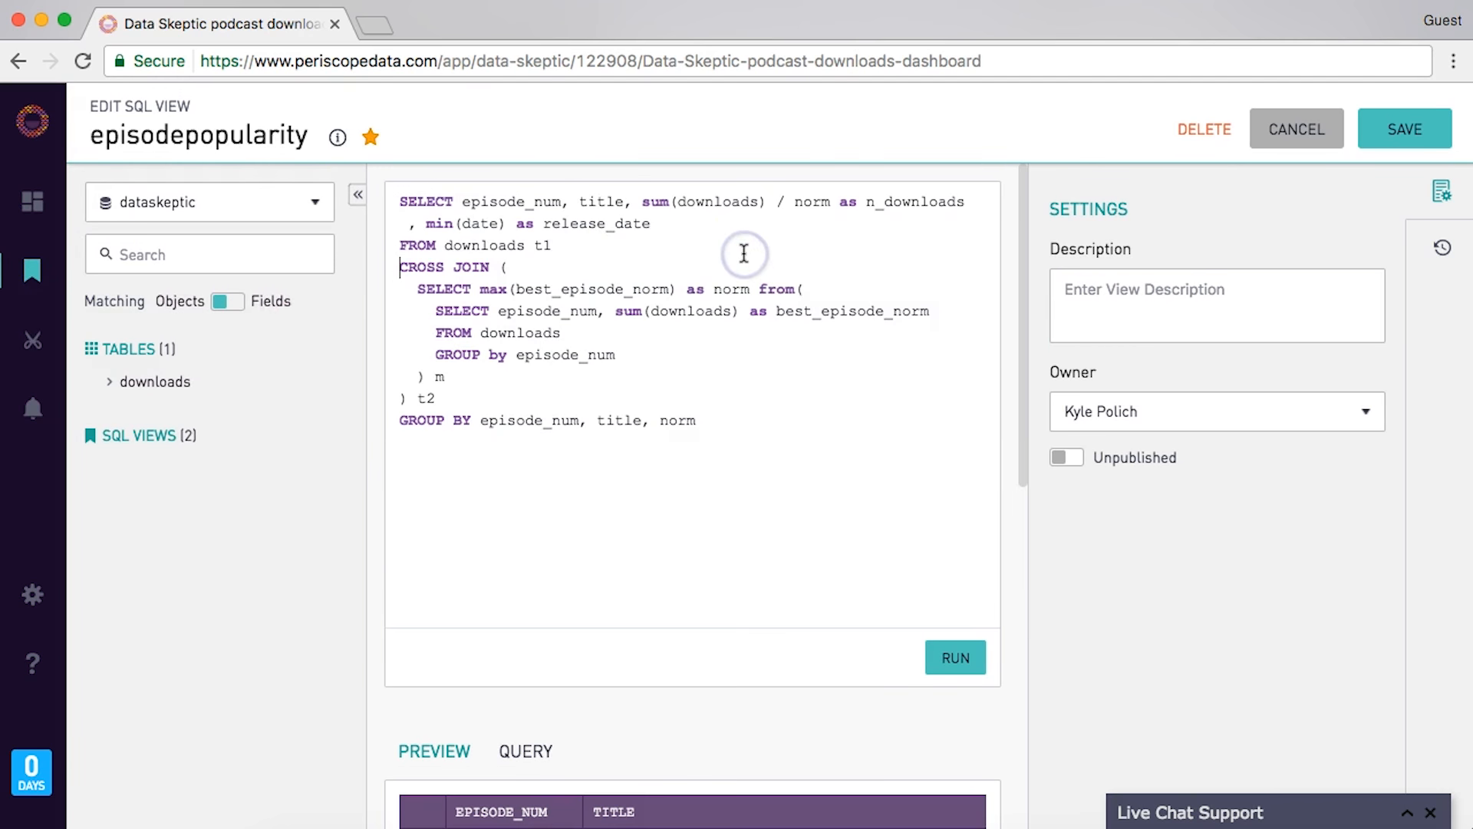
- Add the column 'case when title like '[MINI]%' then 1 else 0 end as isMINI' and begin an ord column
key(Return)
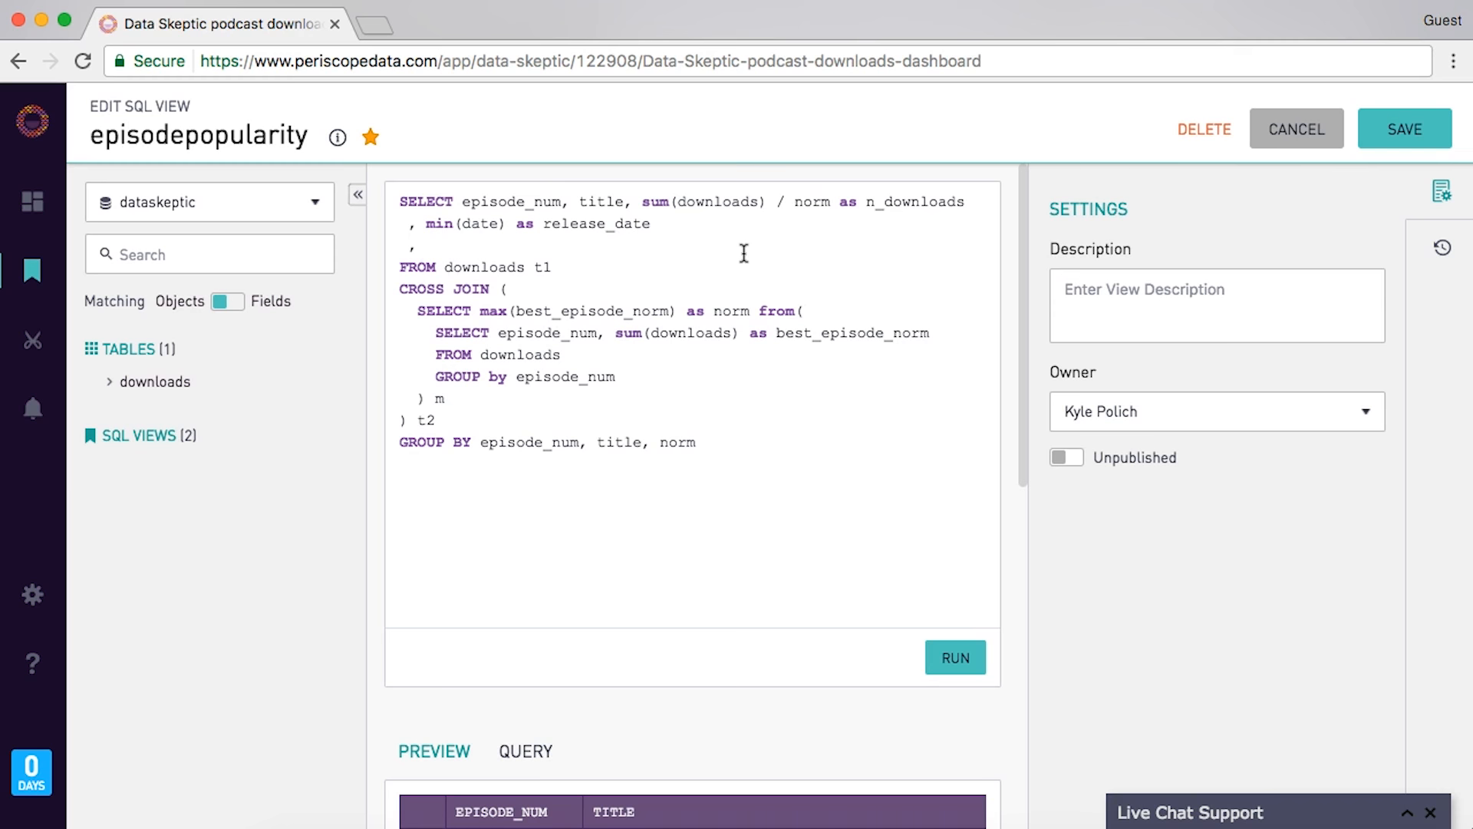
text(, case when title like '[MINI]%' then 1 else 0 end as is)
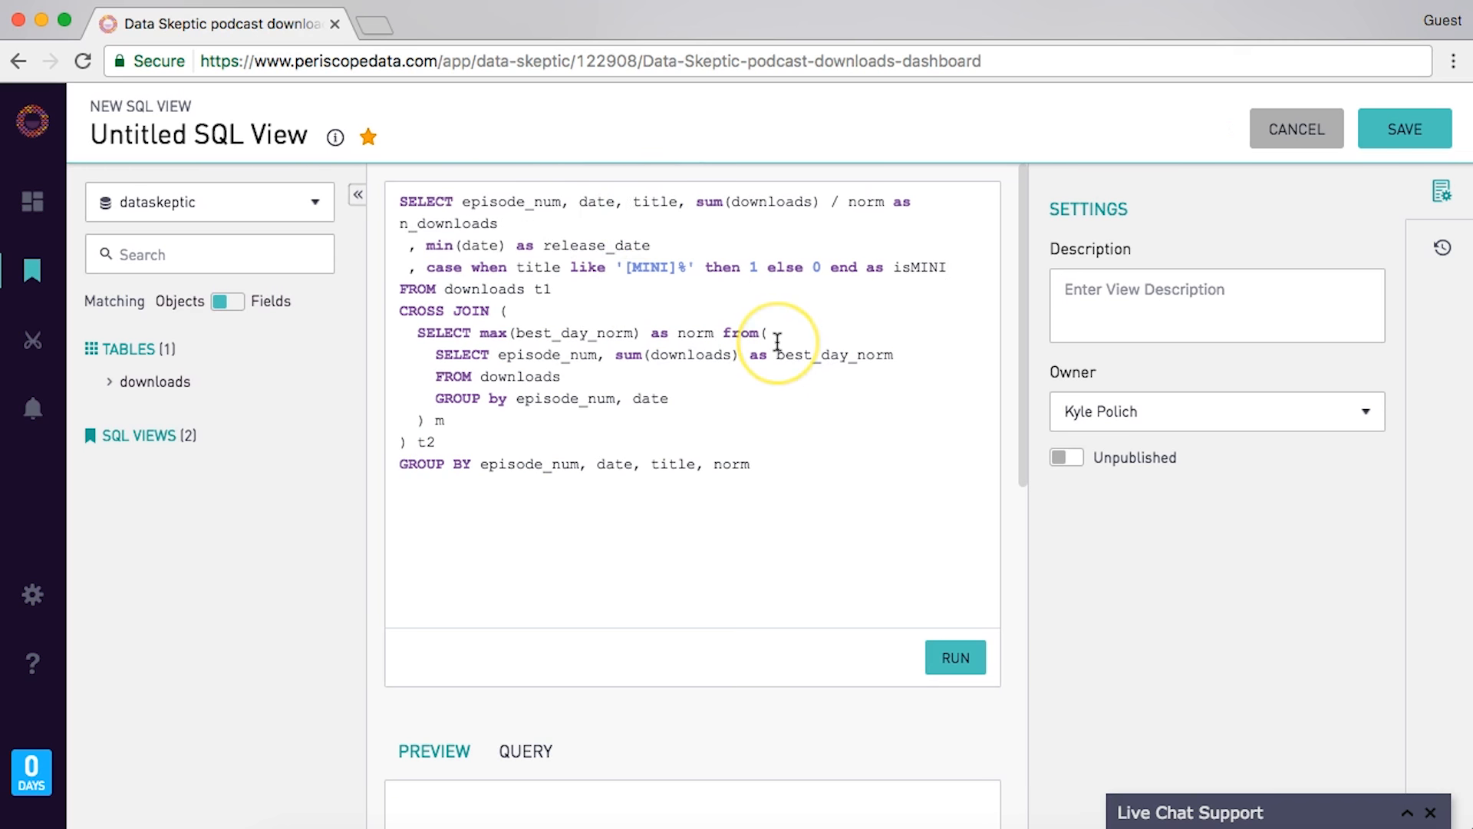
text(ord,)
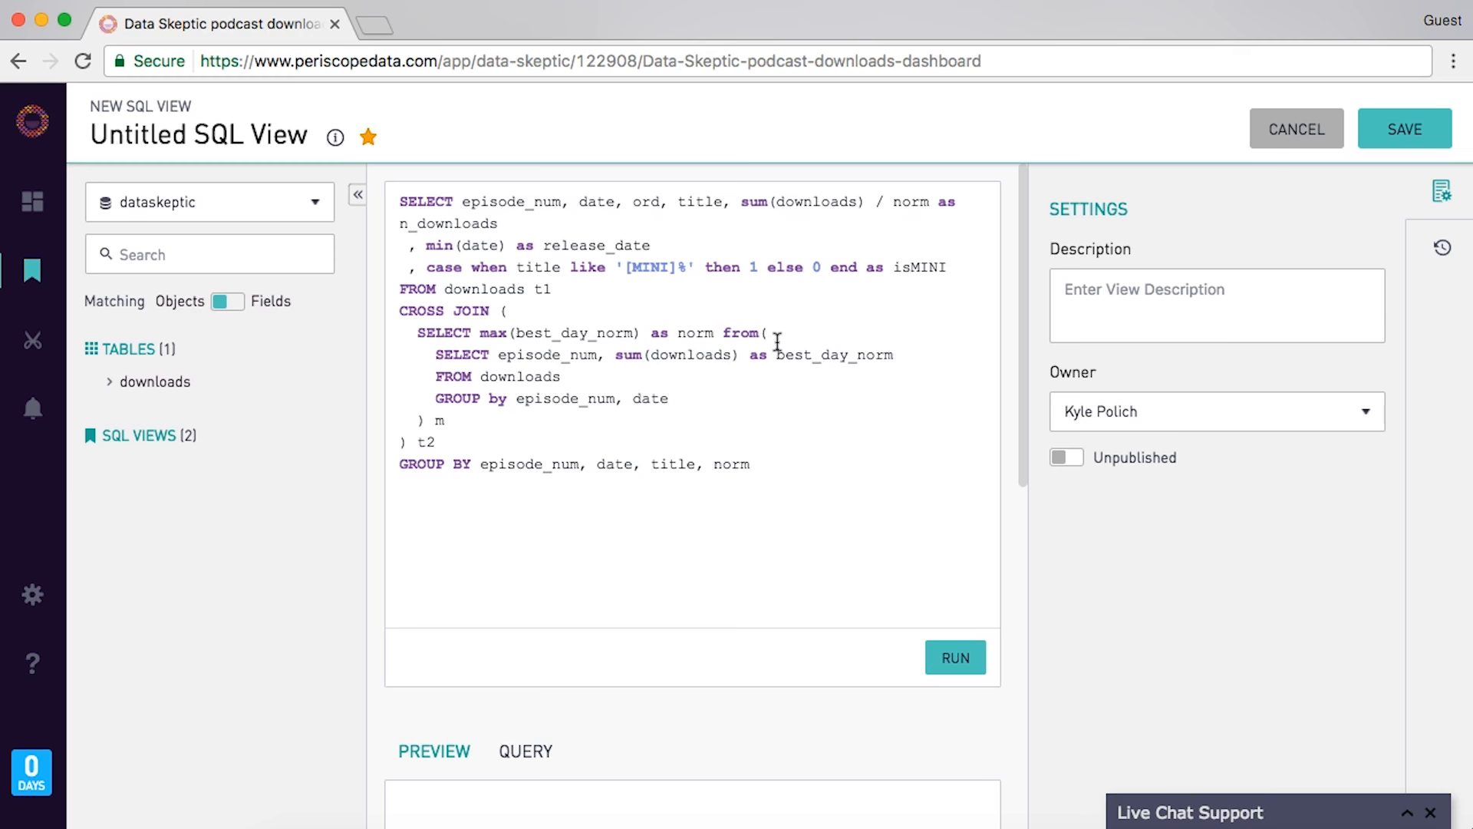
- Add ord, then drop the release_date line, the sum( ) around downloads and the final GROUP BY
text(ord,)
key(shift+Down)
key(BackSpace)
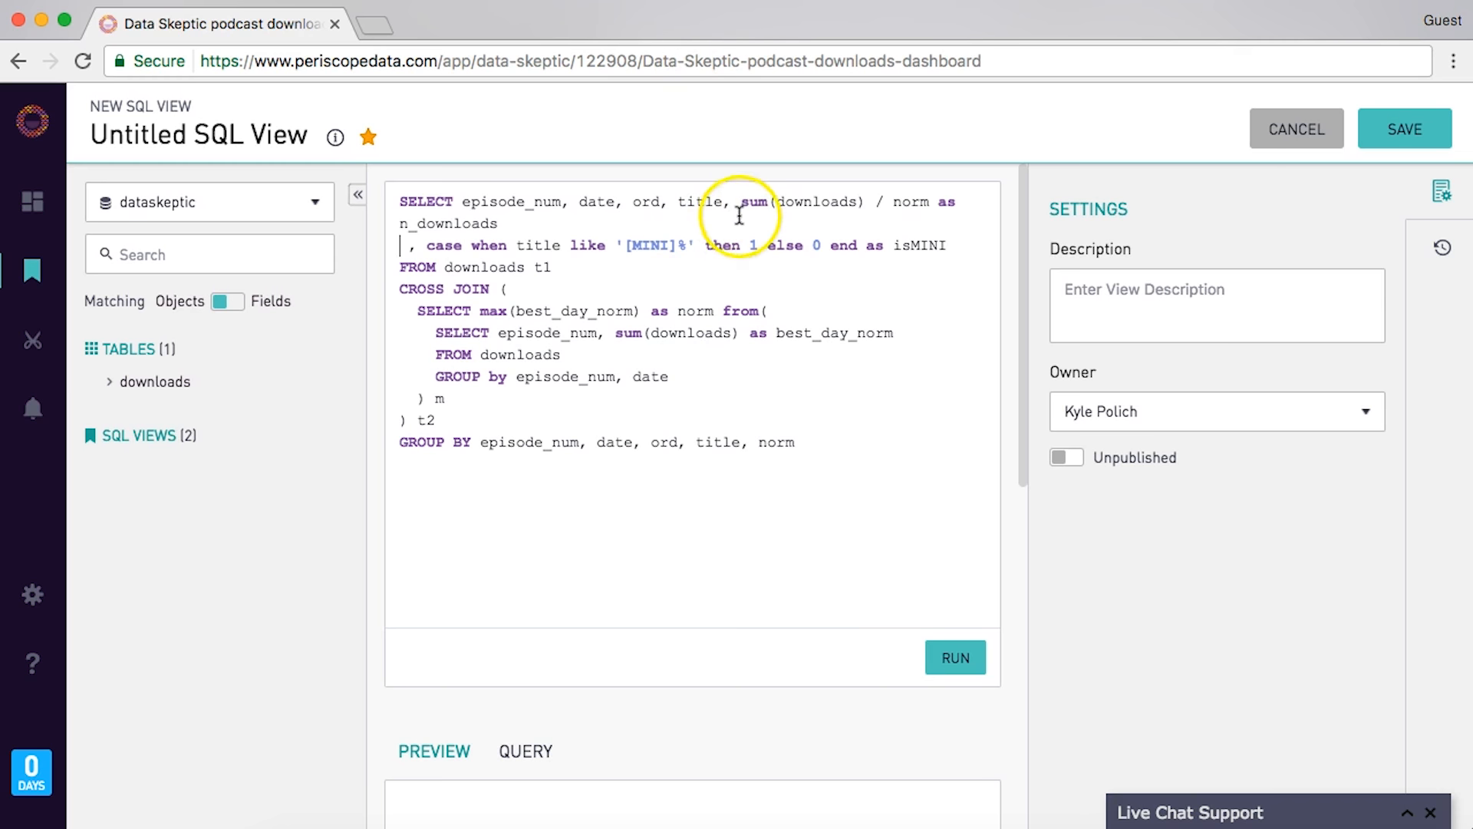
drag(741, 203, 774, 204)
key(BackSpace)
click(830, 205)
key(BackSpace)
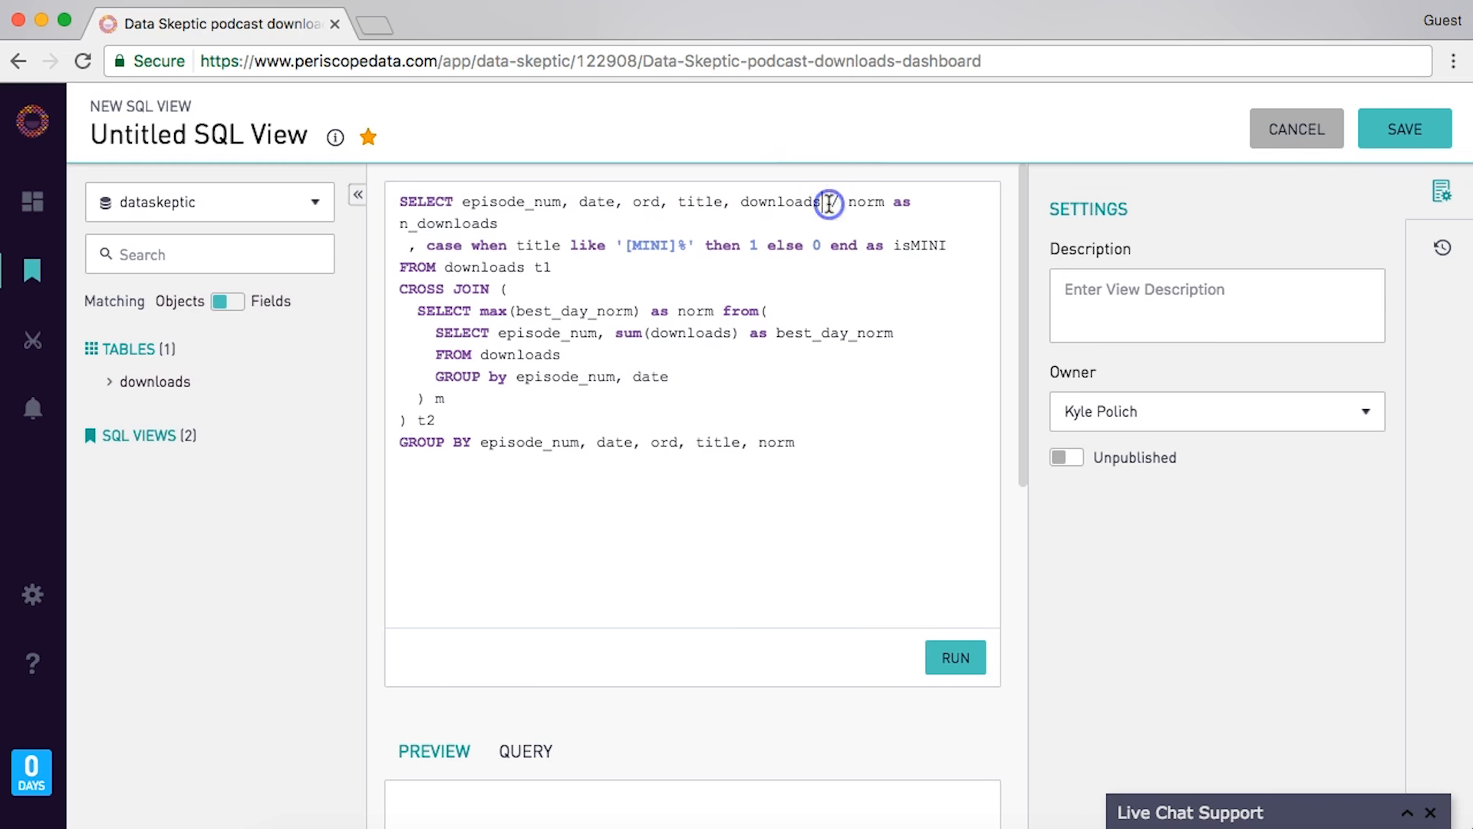
click(574, 431)
key(Right)
key(shift+Down)
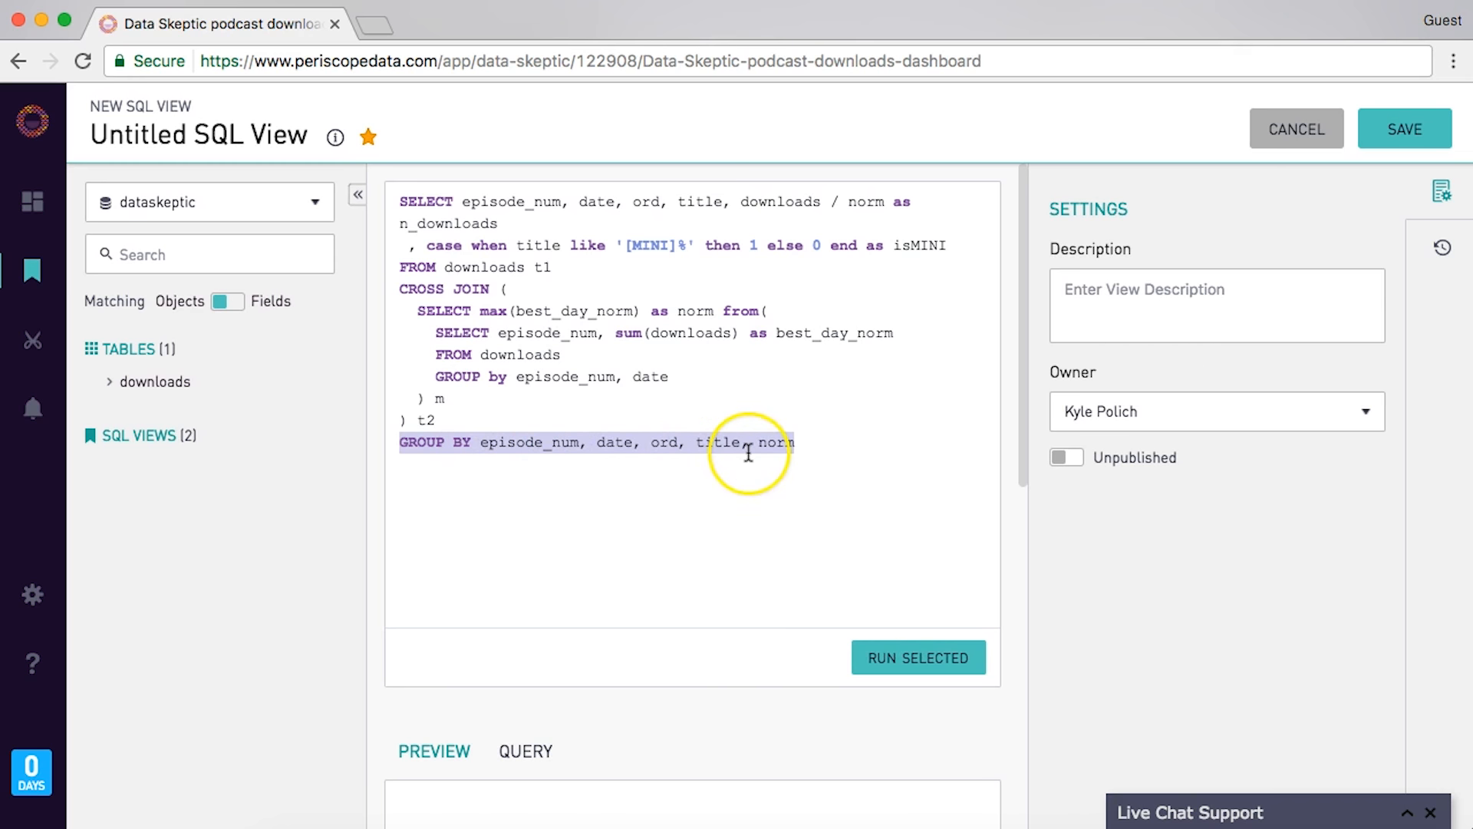
key(BackSpace)
- Run the per-day query and review the daily n_downloads and isMINI rows in the preview
click(944, 661)
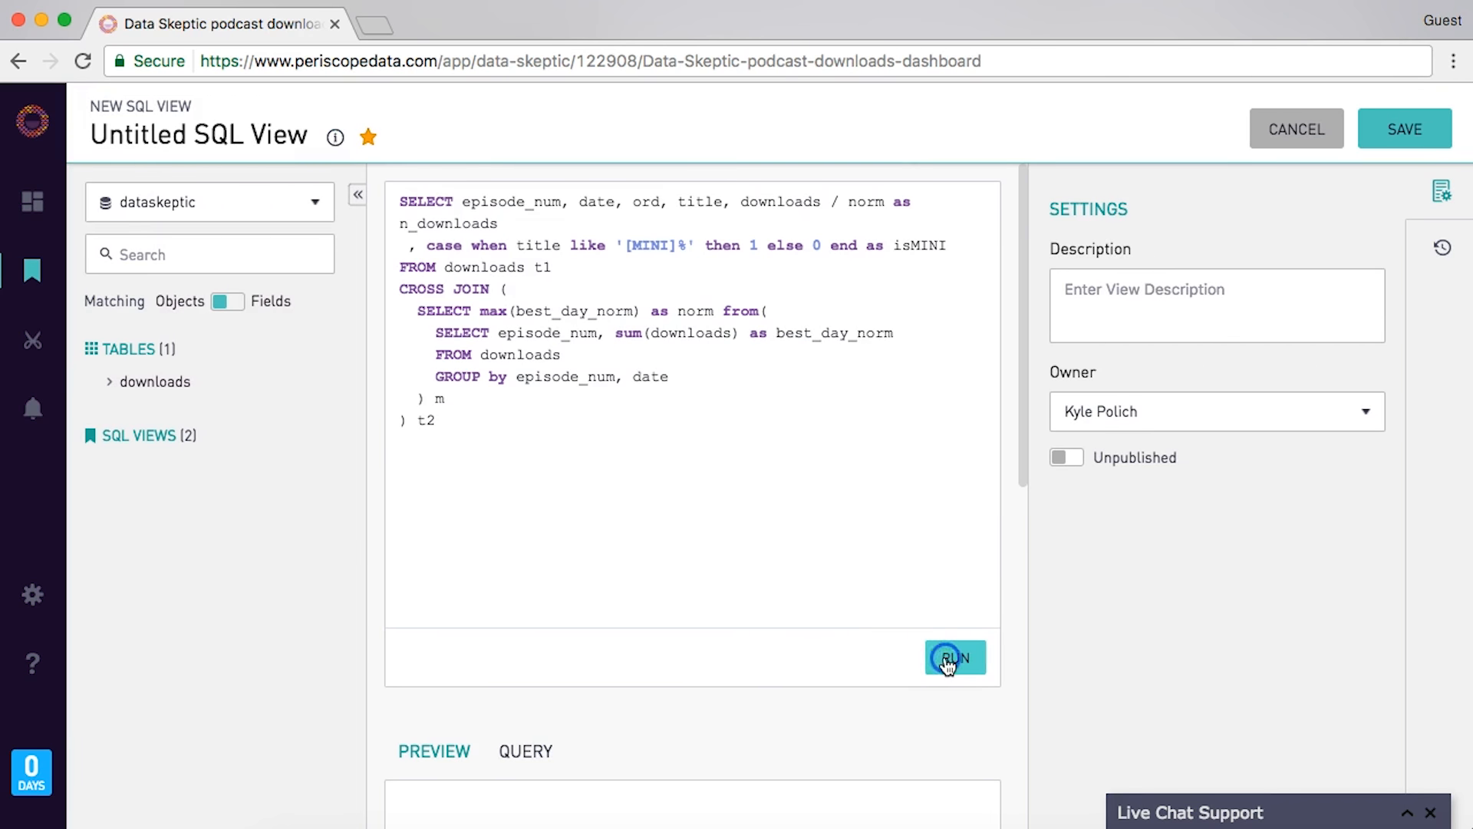
scroll(645, 602, down, 3)
scroll(643, 600, down, 2)
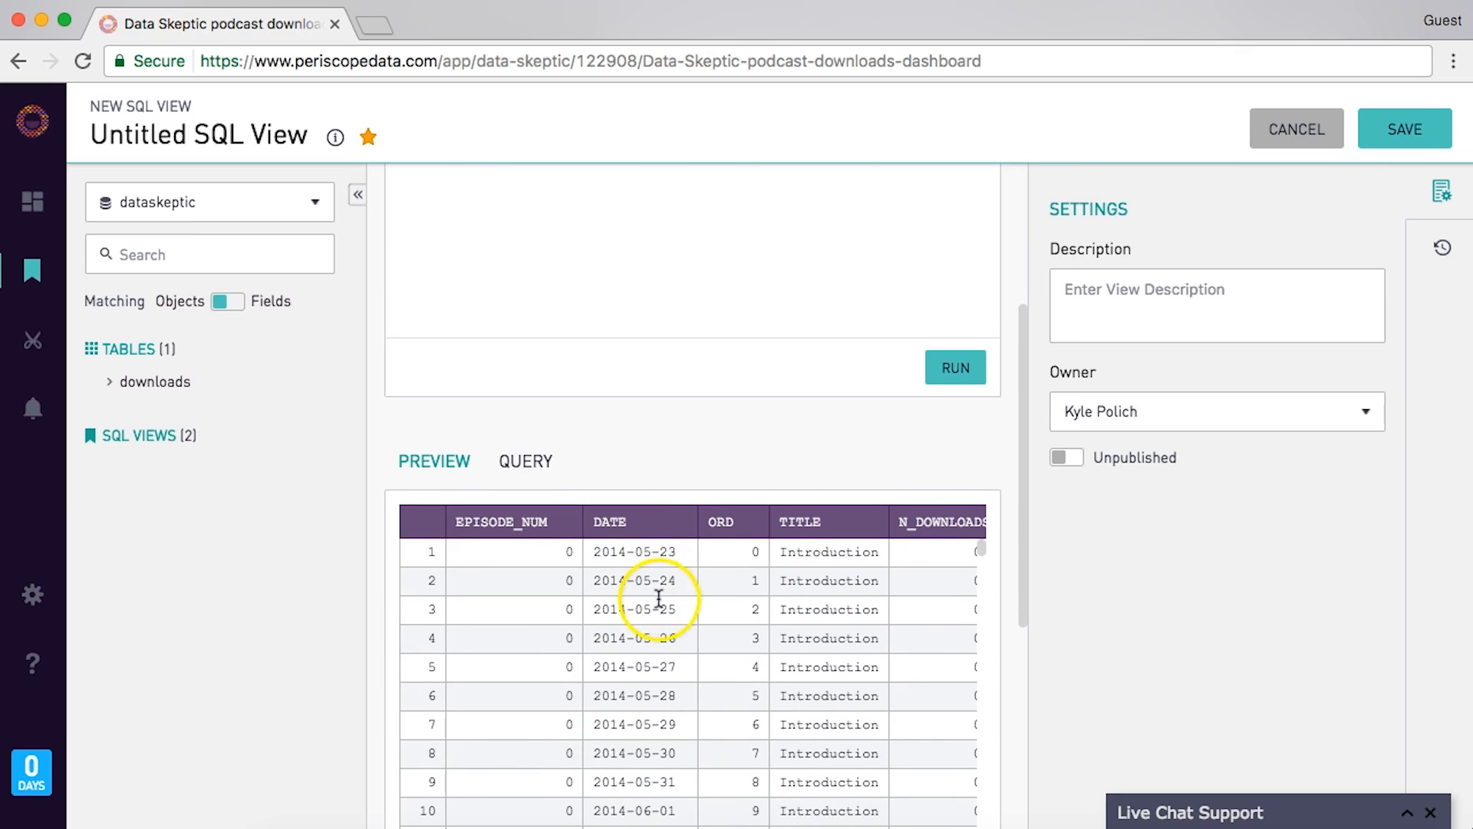
scroll(722, 725, right, 2)
scroll(921, 587, down, 5)
scroll(924, 553, up, 3)
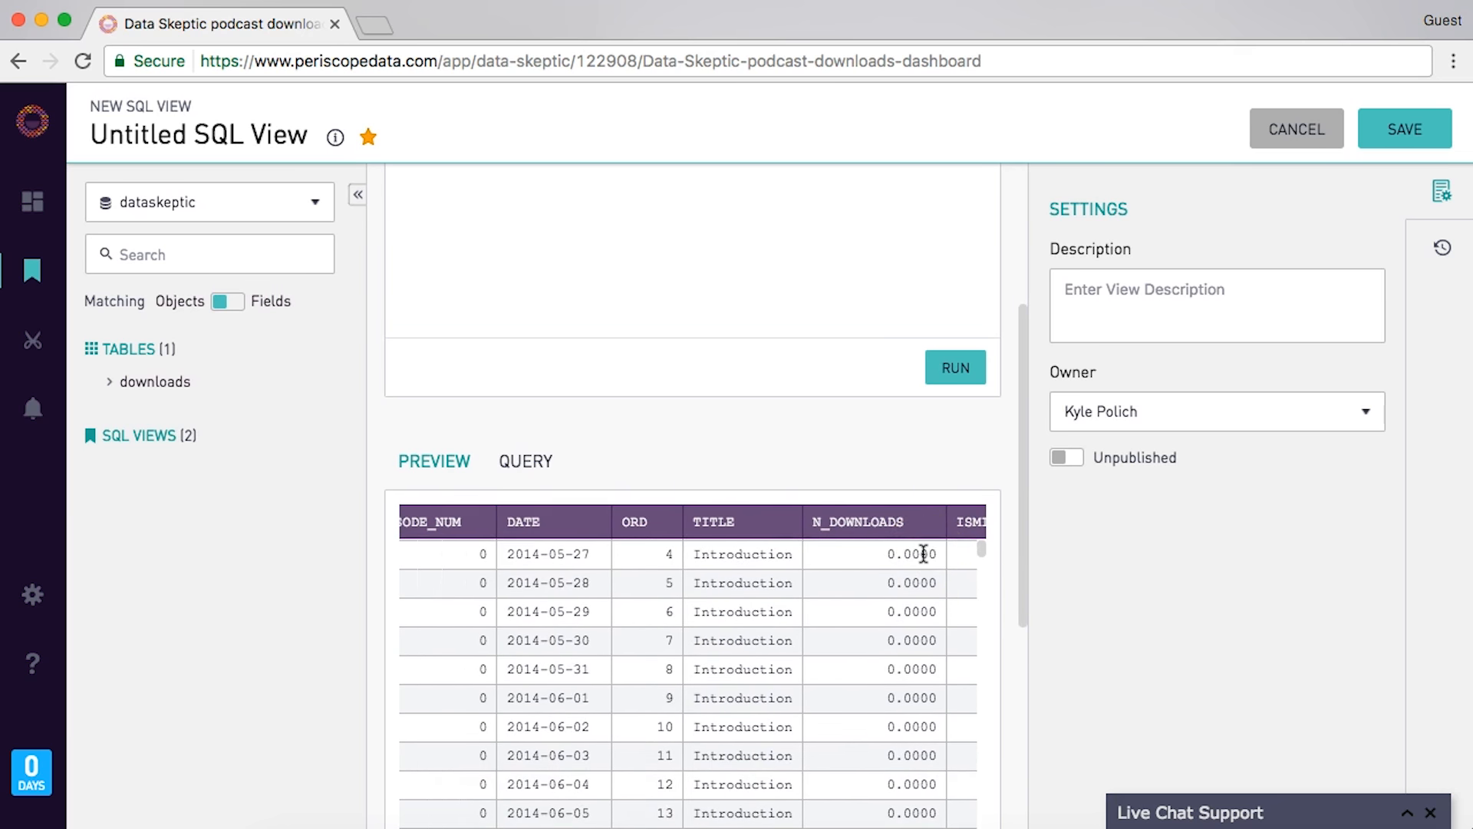
scroll(923, 553, right, 2)
scroll(925, 552, down, 5)
scroll(925, 552, up, 8)
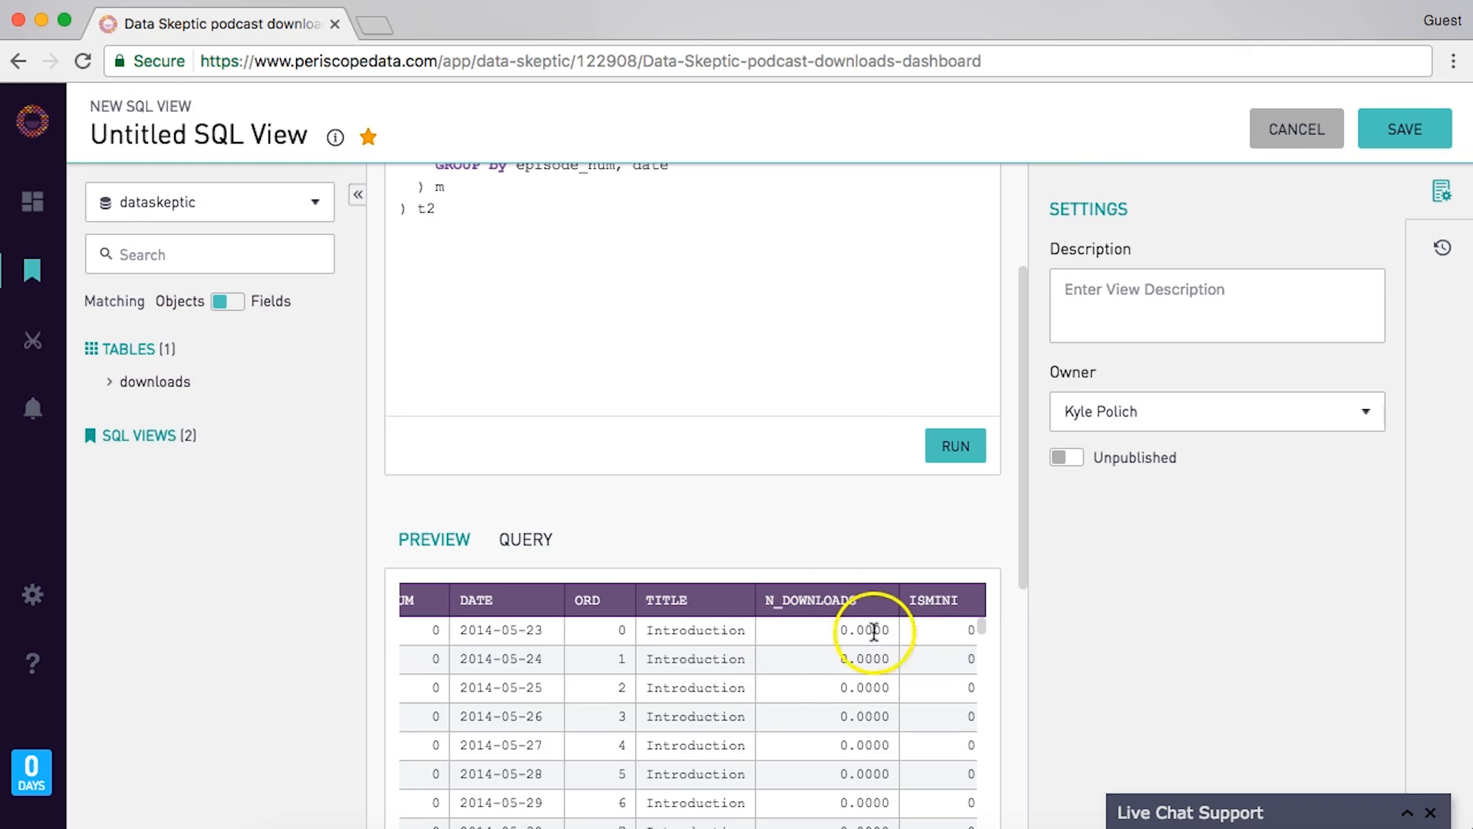
scroll(856, 675, down, 2)
scroll(888, 676, down, 5)
scroll(908, 669, down, 8)
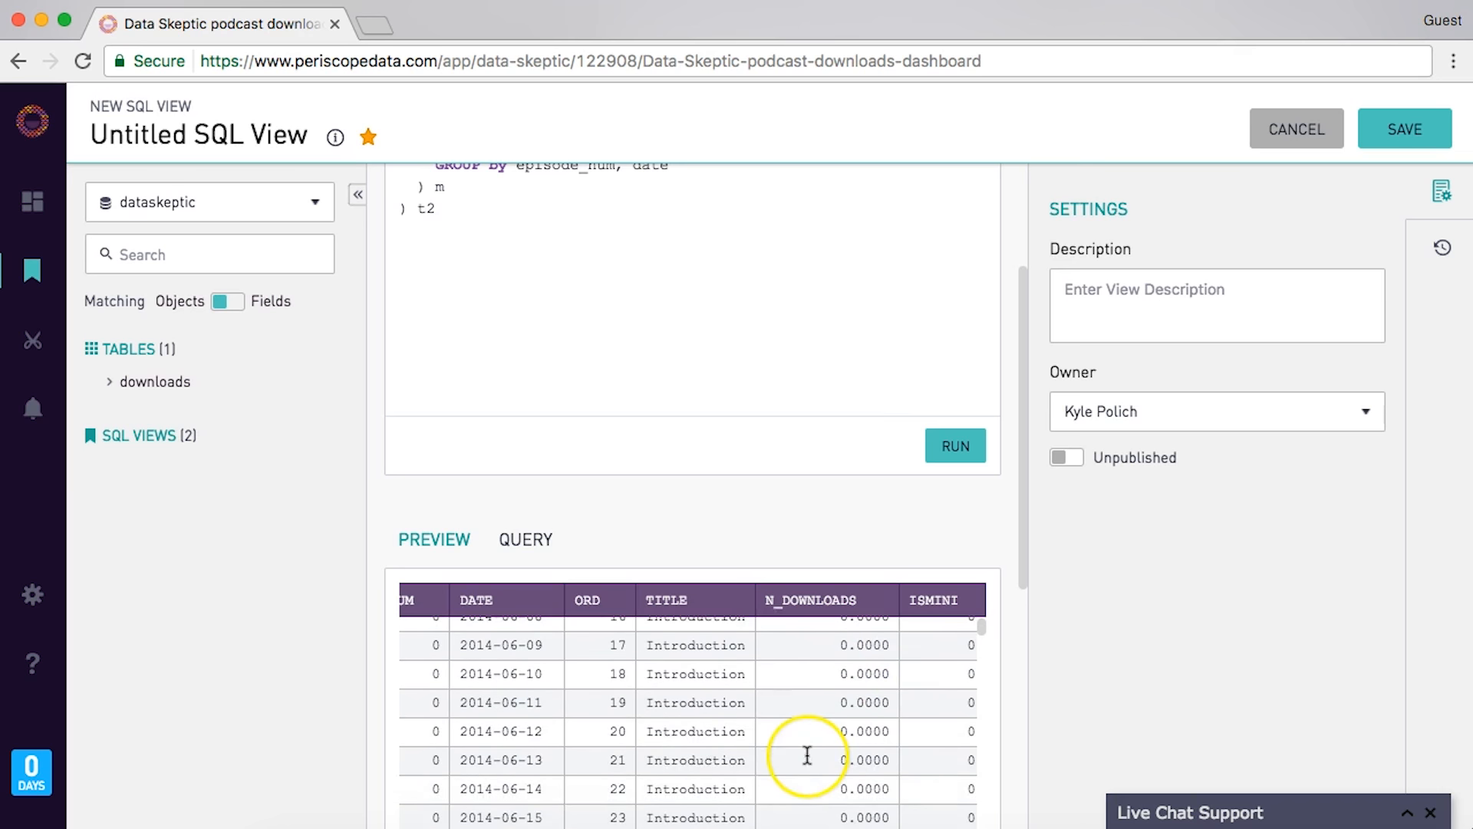
scroll(807, 756, up, 15)
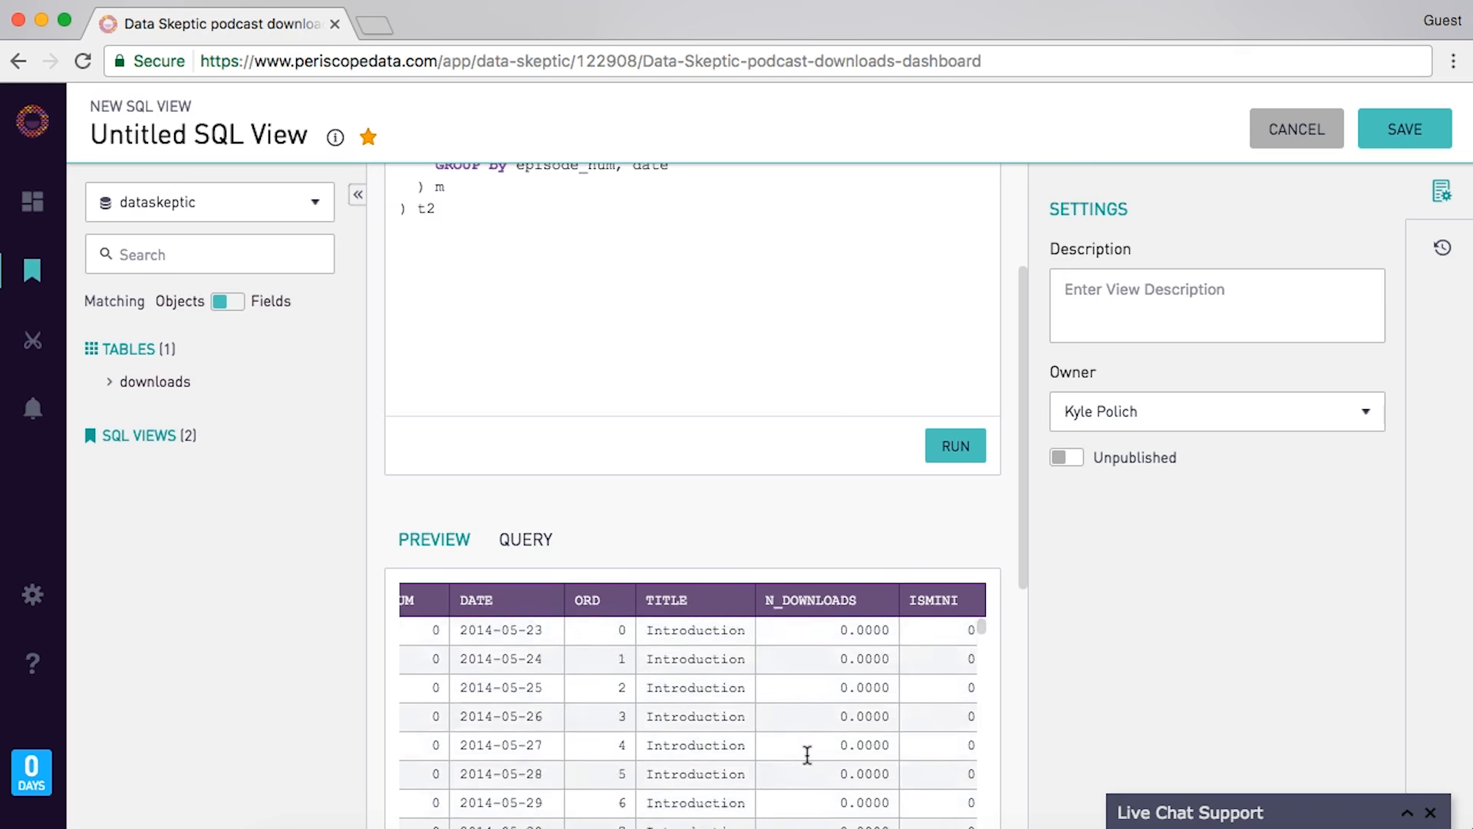
scroll(807, 756, down, 4)
click(836, 606)
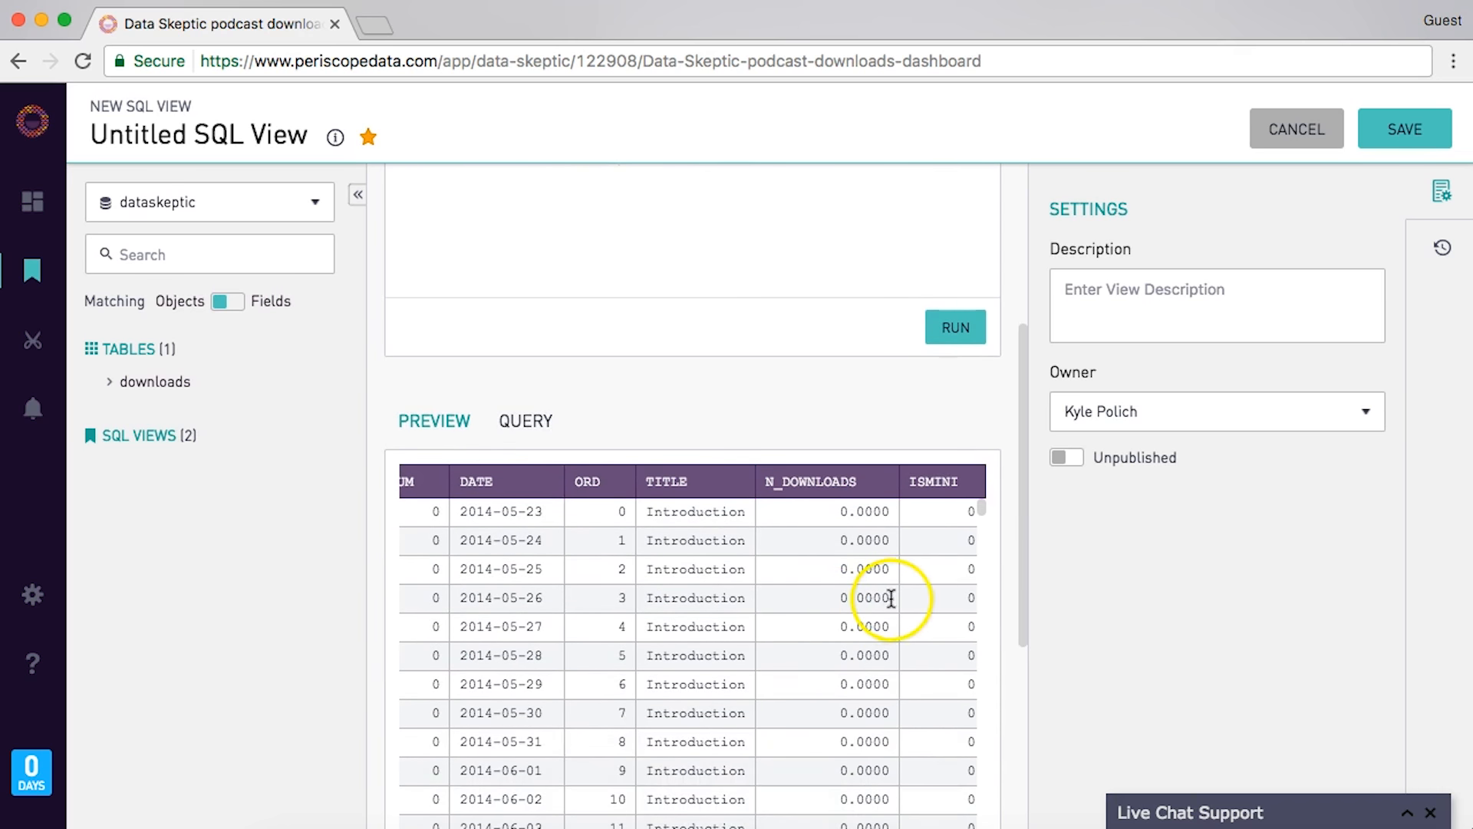
scroll(887, 598, up, 5)
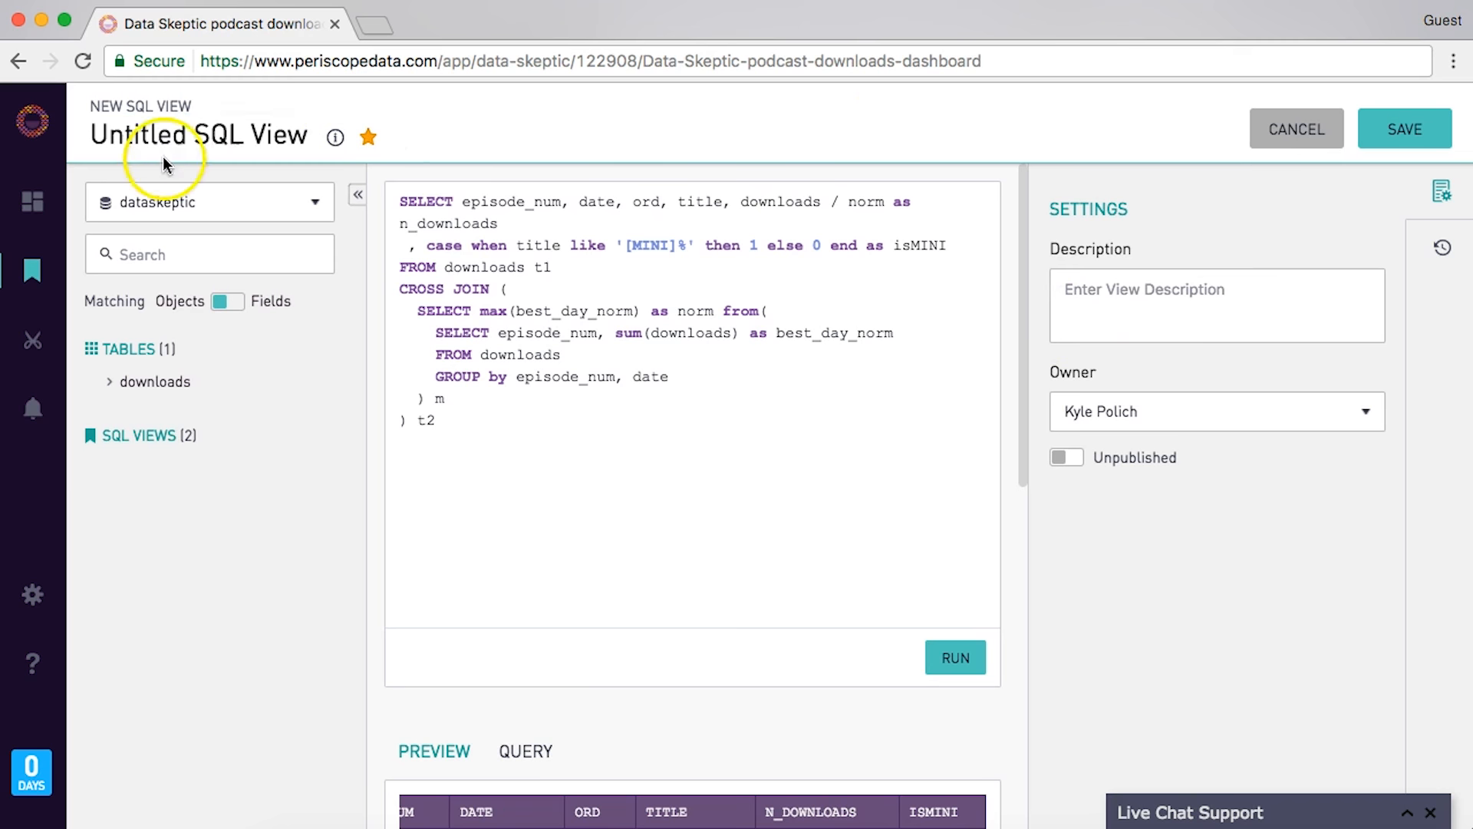
- Rename the untitled view to EpisodeDayPopularity and save it
click(182, 141)
key(super+a)
text(Epis)
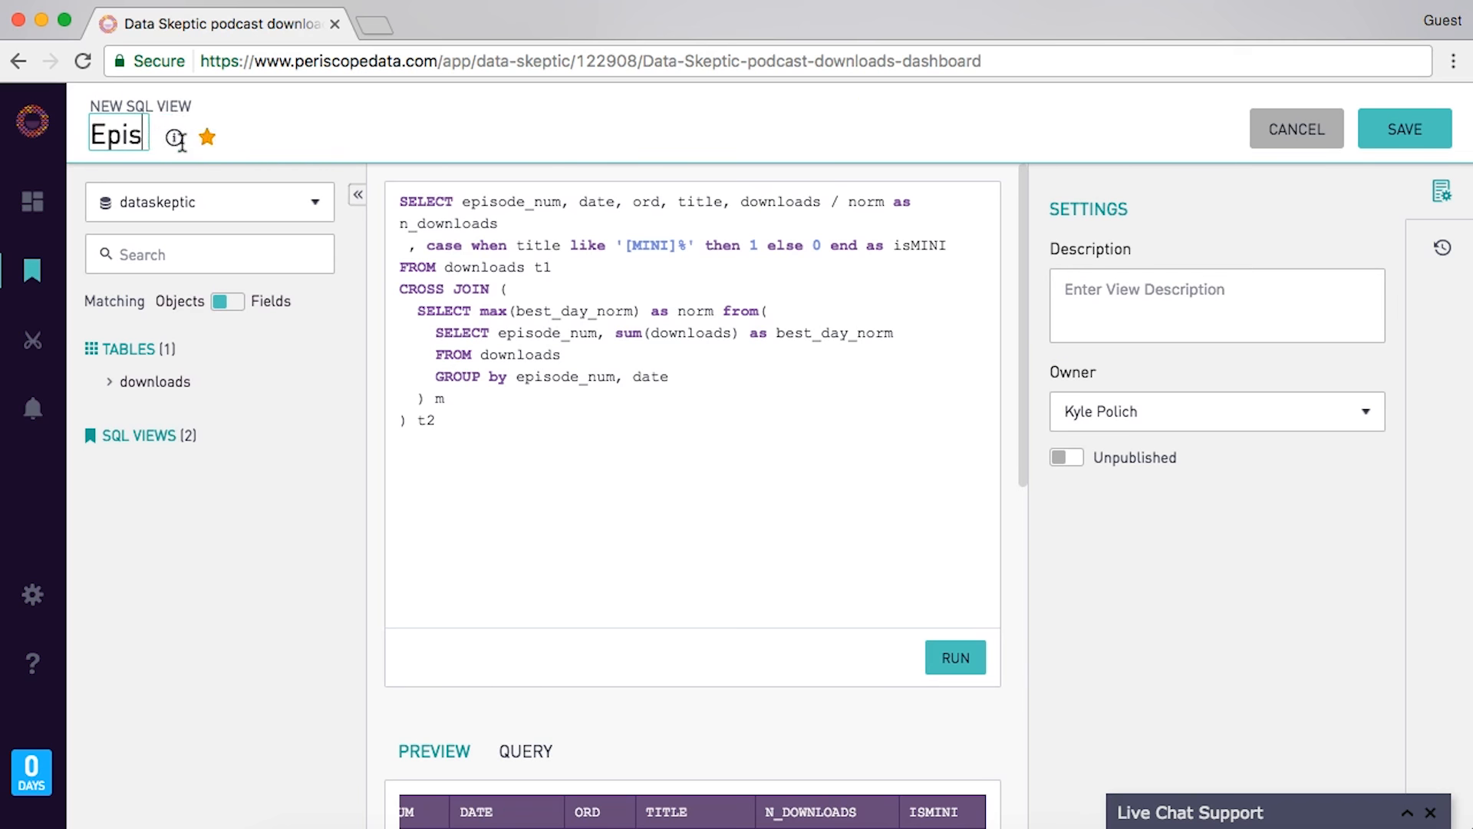
text(odeDayPopularity)
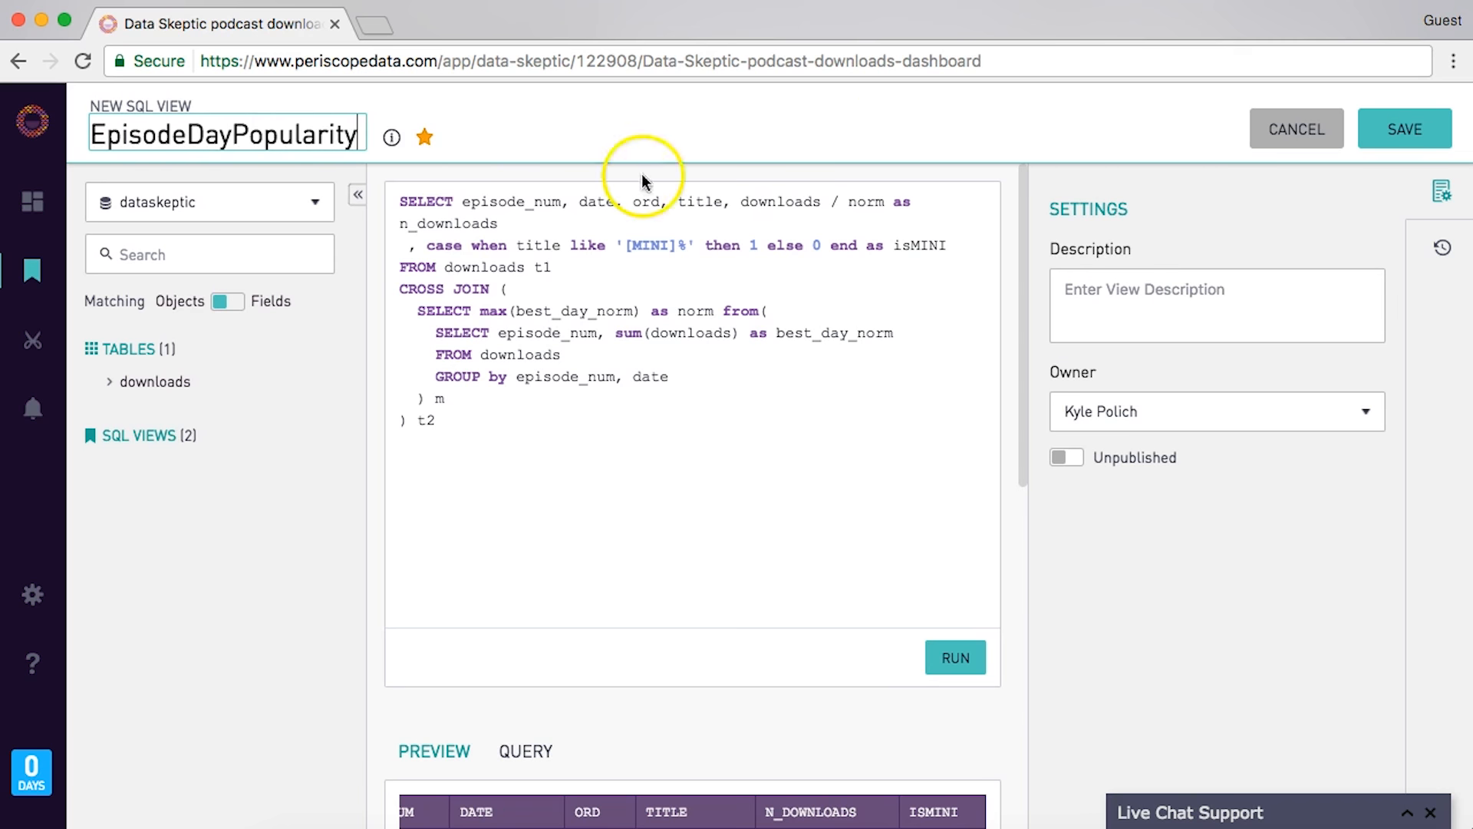
click(1422, 137)
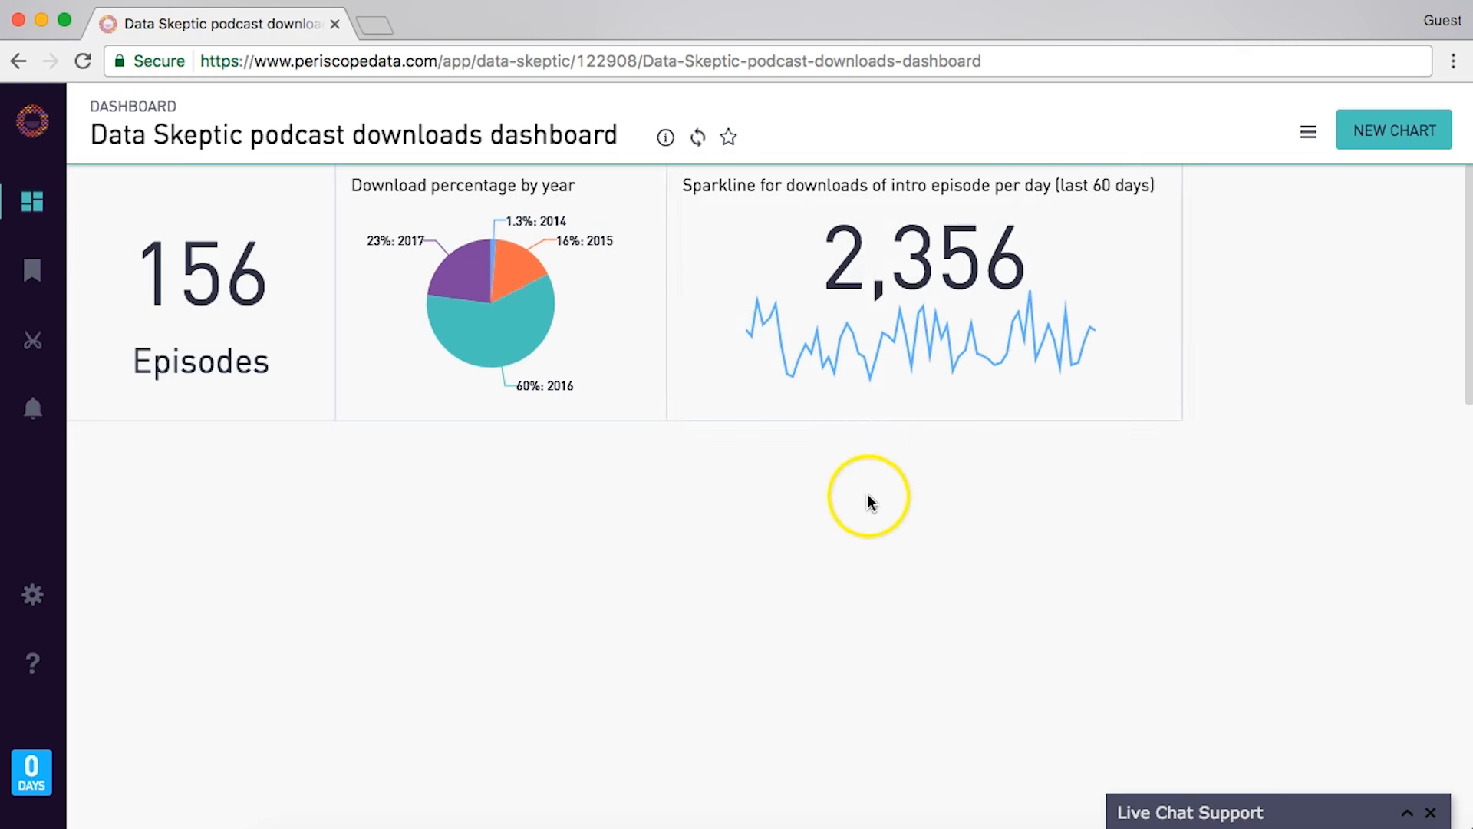
- Start a new chart and expand the saved views to see the episodepopularity view's columns
click(1381, 128)
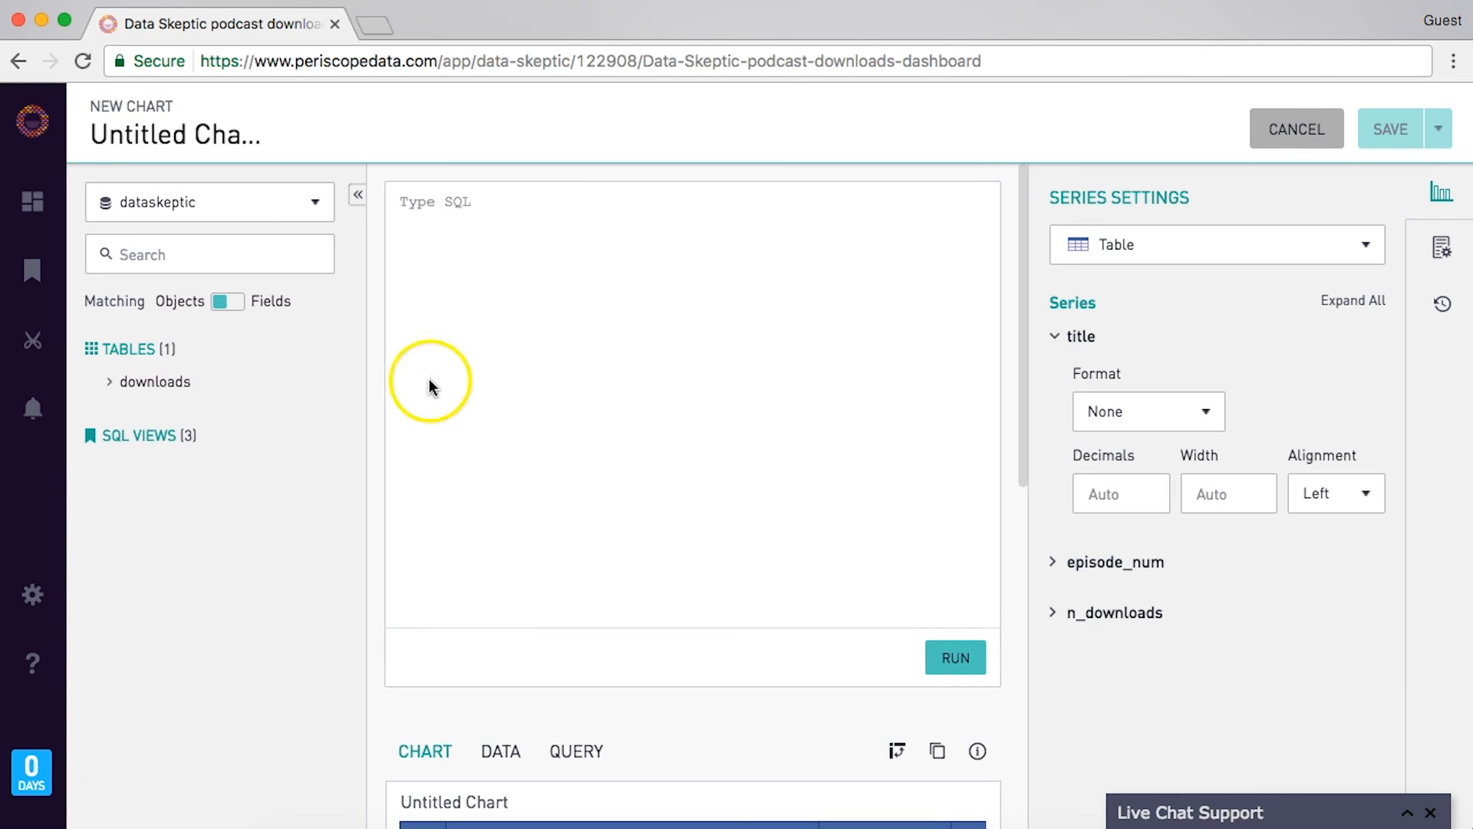
click(167, 434)
click(734, 296)
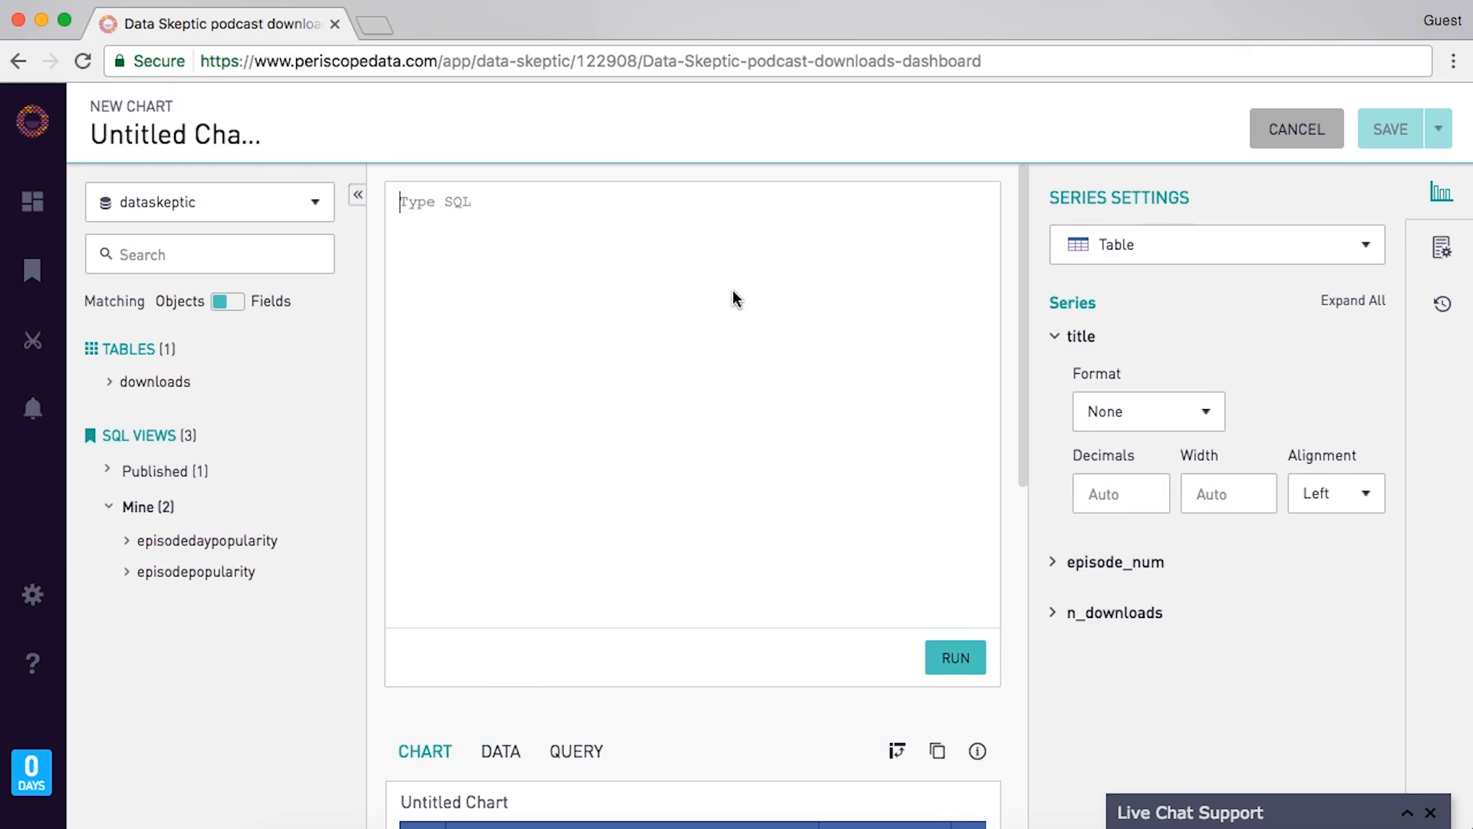
click(238, 571)
click(688, 449)
- Query SELECT title, episode_num, n_downloads FROM [episodepopularity] and run it
text(SELECT title, episode_num, n_downloads)
key(Return)
text(FROM)
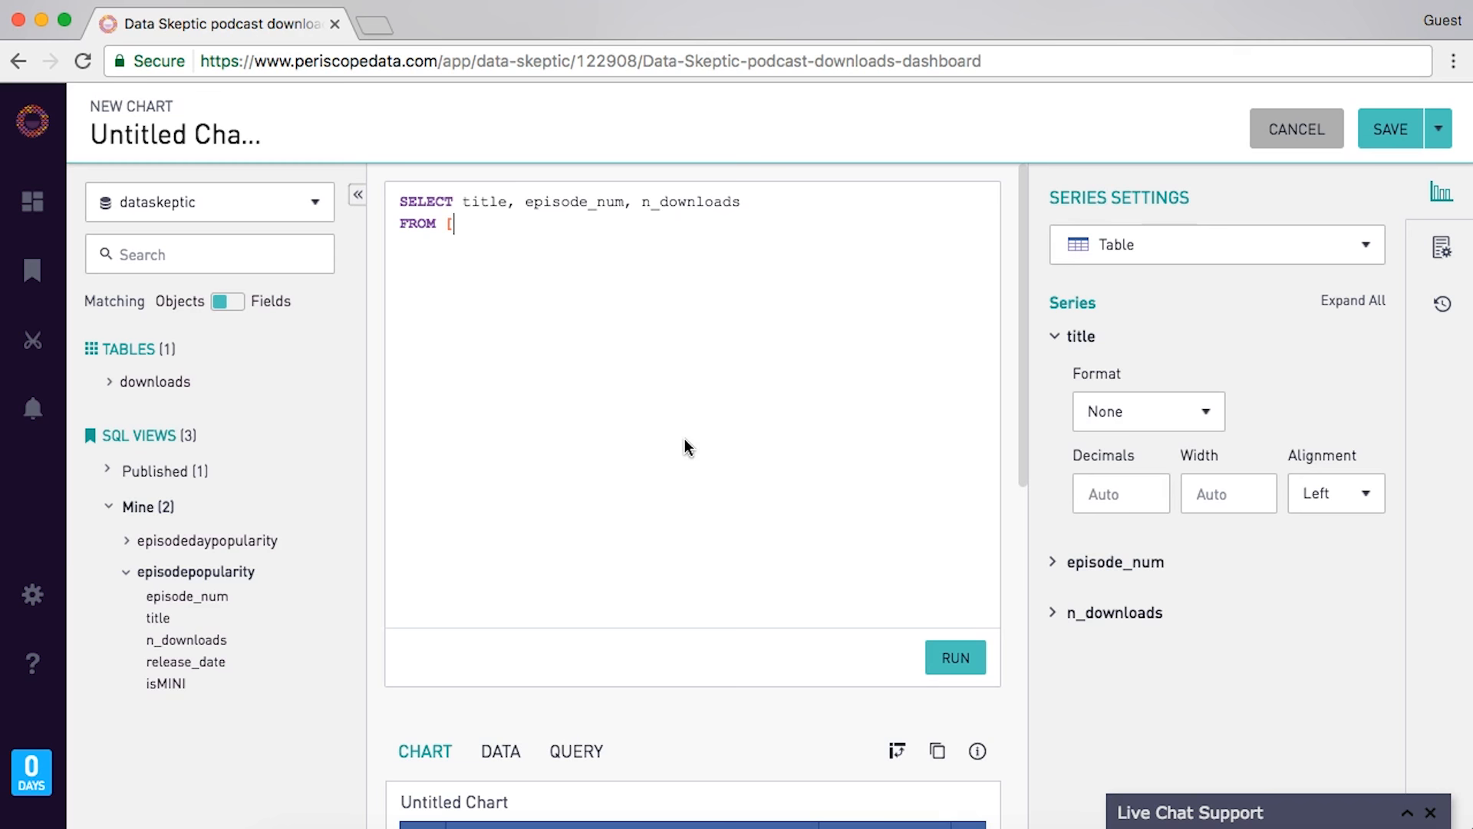
text([epi)
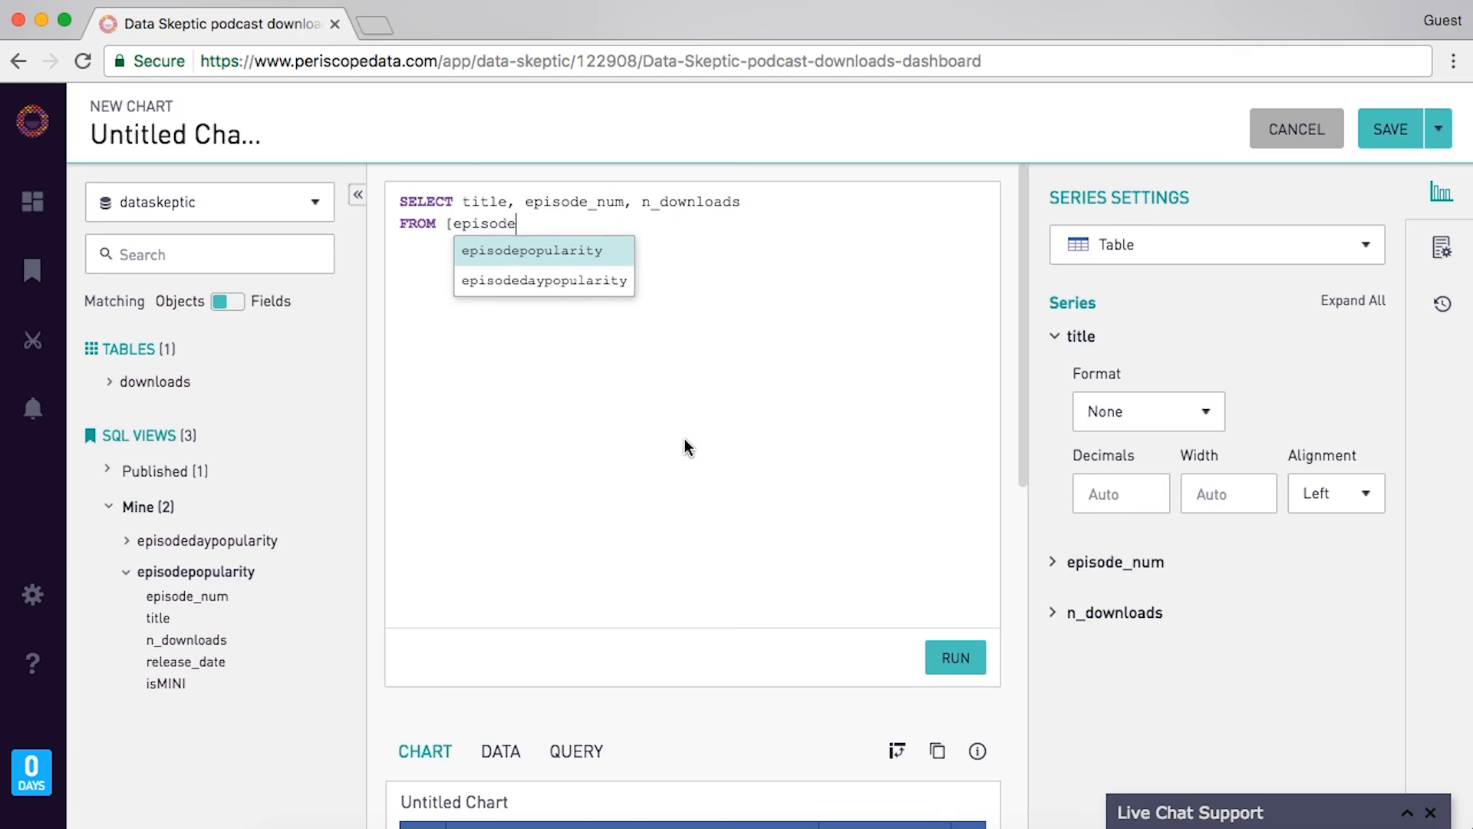
text(sode)
key(Return)
text(])
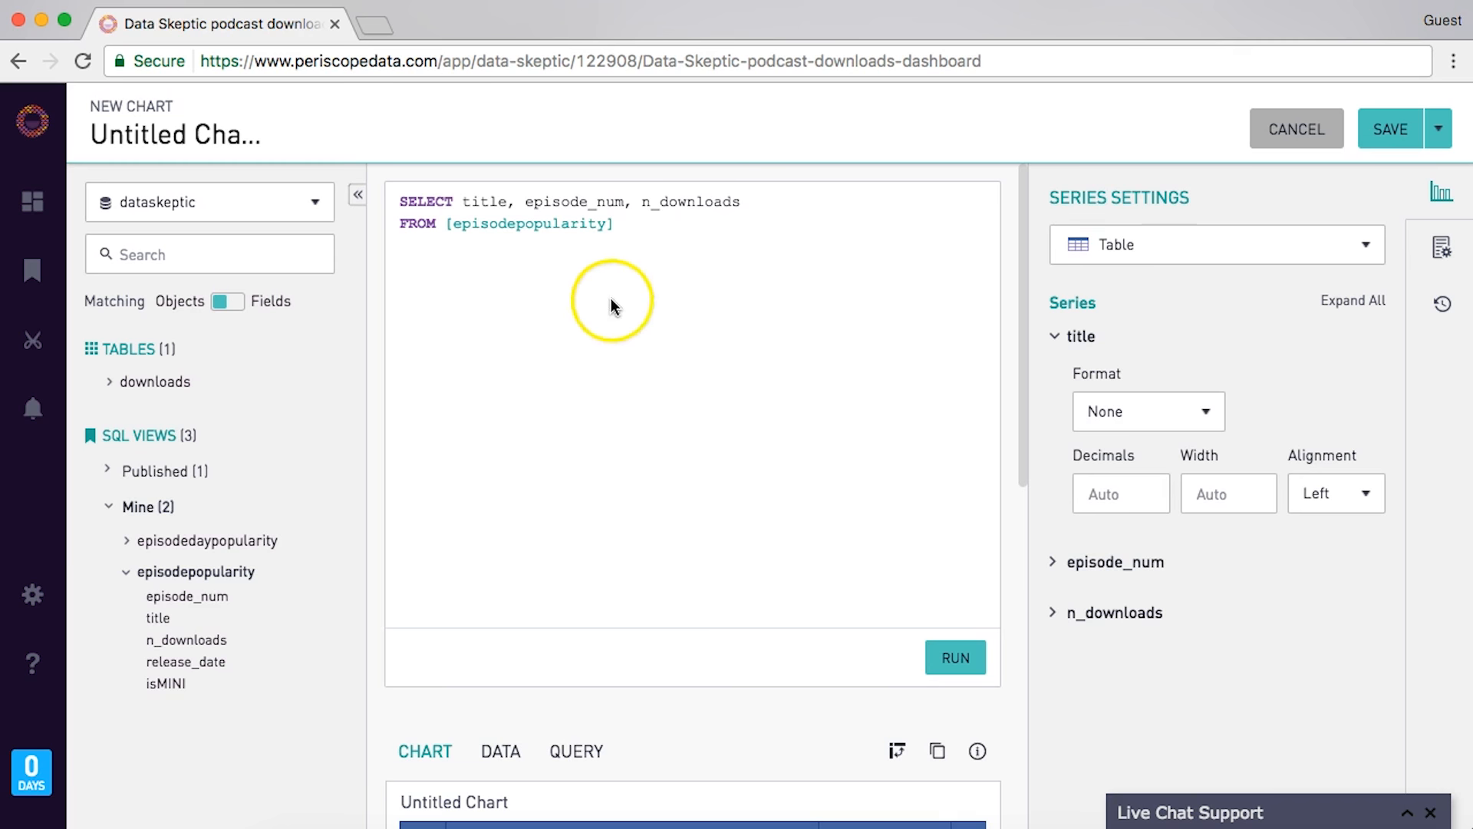
mouse_move(609, 245)
key(Return)
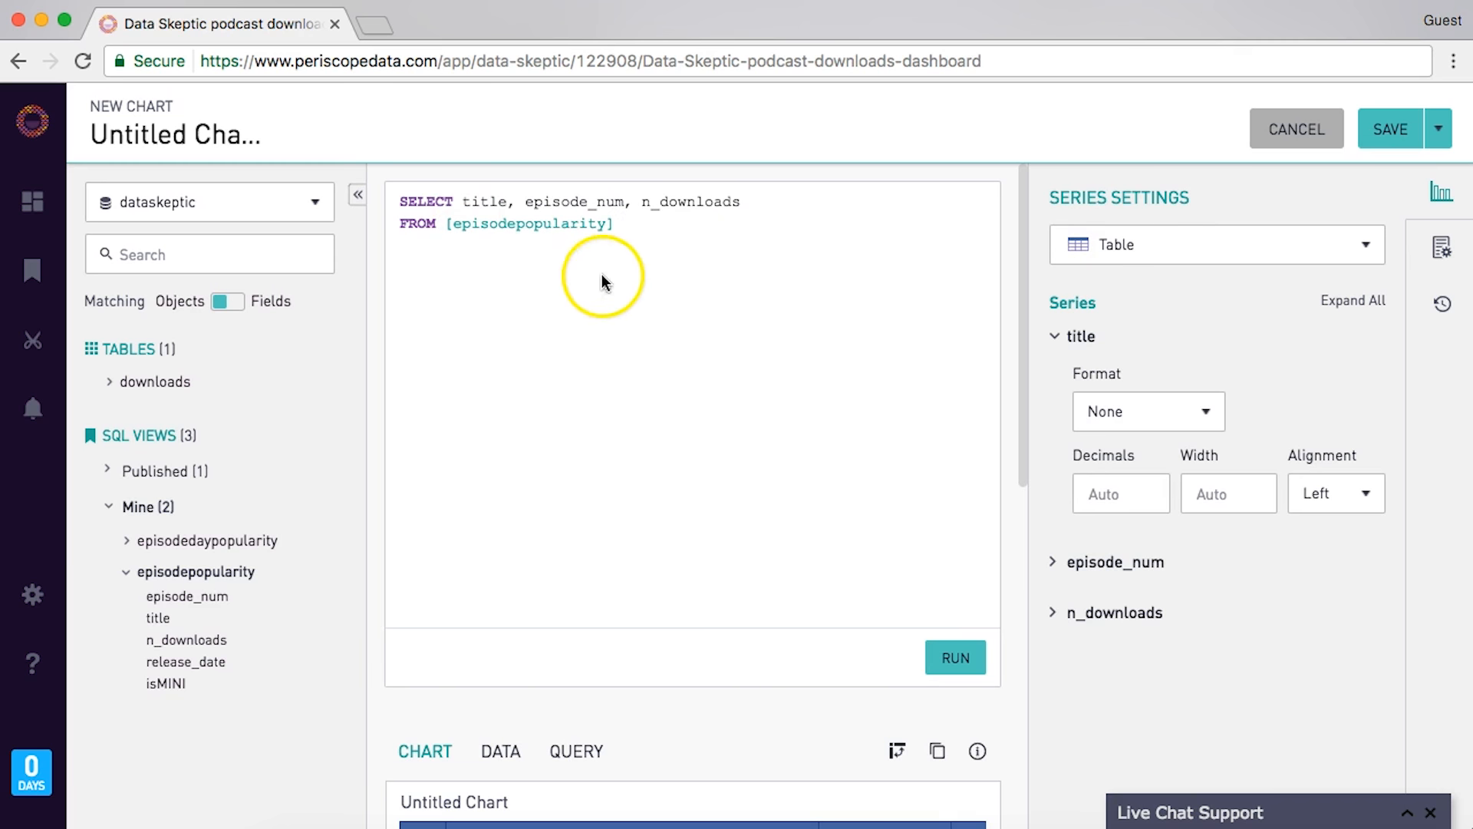
click(954, 657)
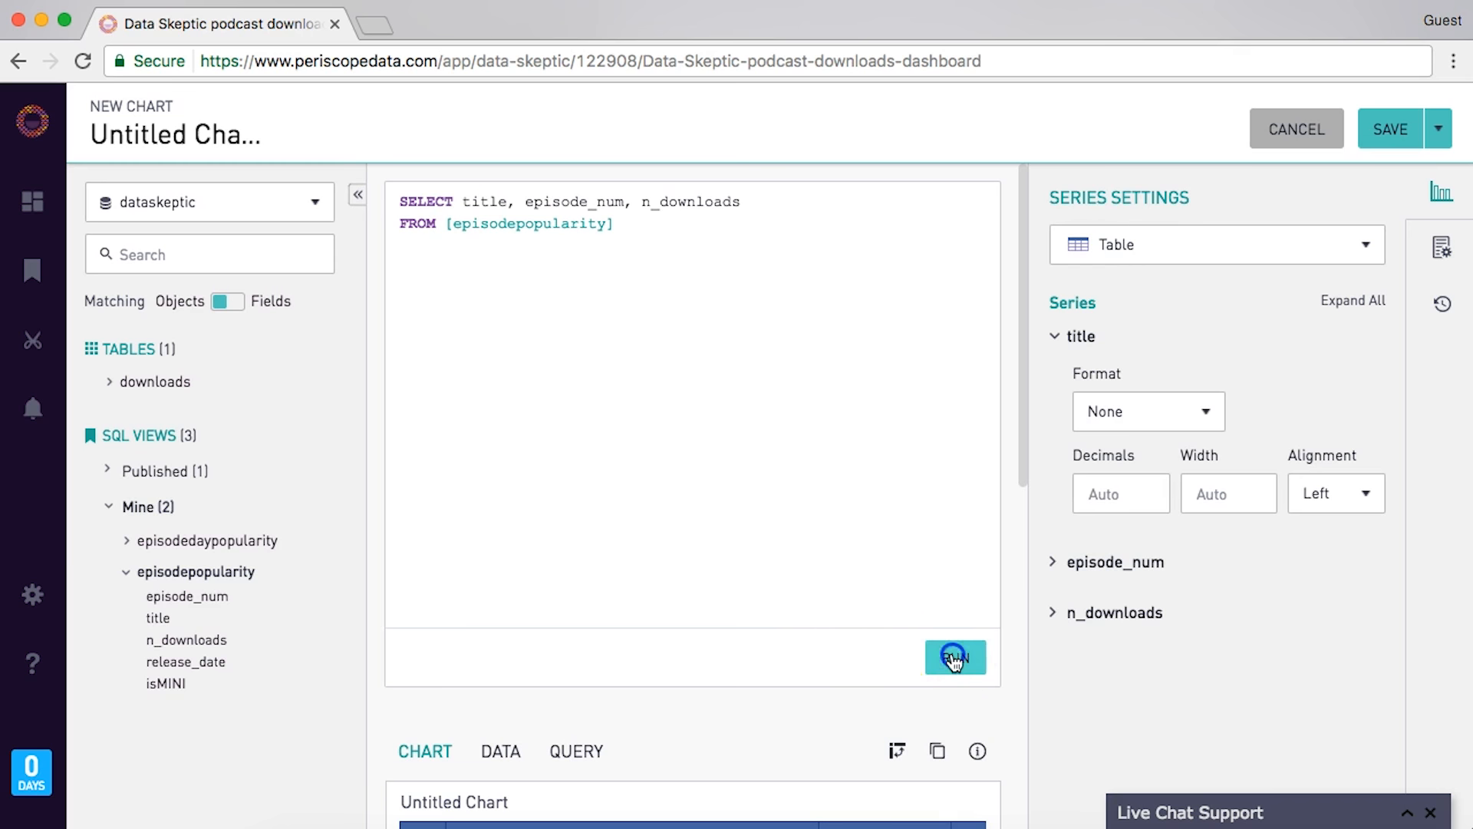
- Order by n_downloads desc, limit to the top 20 episodes, run, and review the results
text(order by n_downloads desc)
key(Return)
text(limit 20)
click(951, 661)
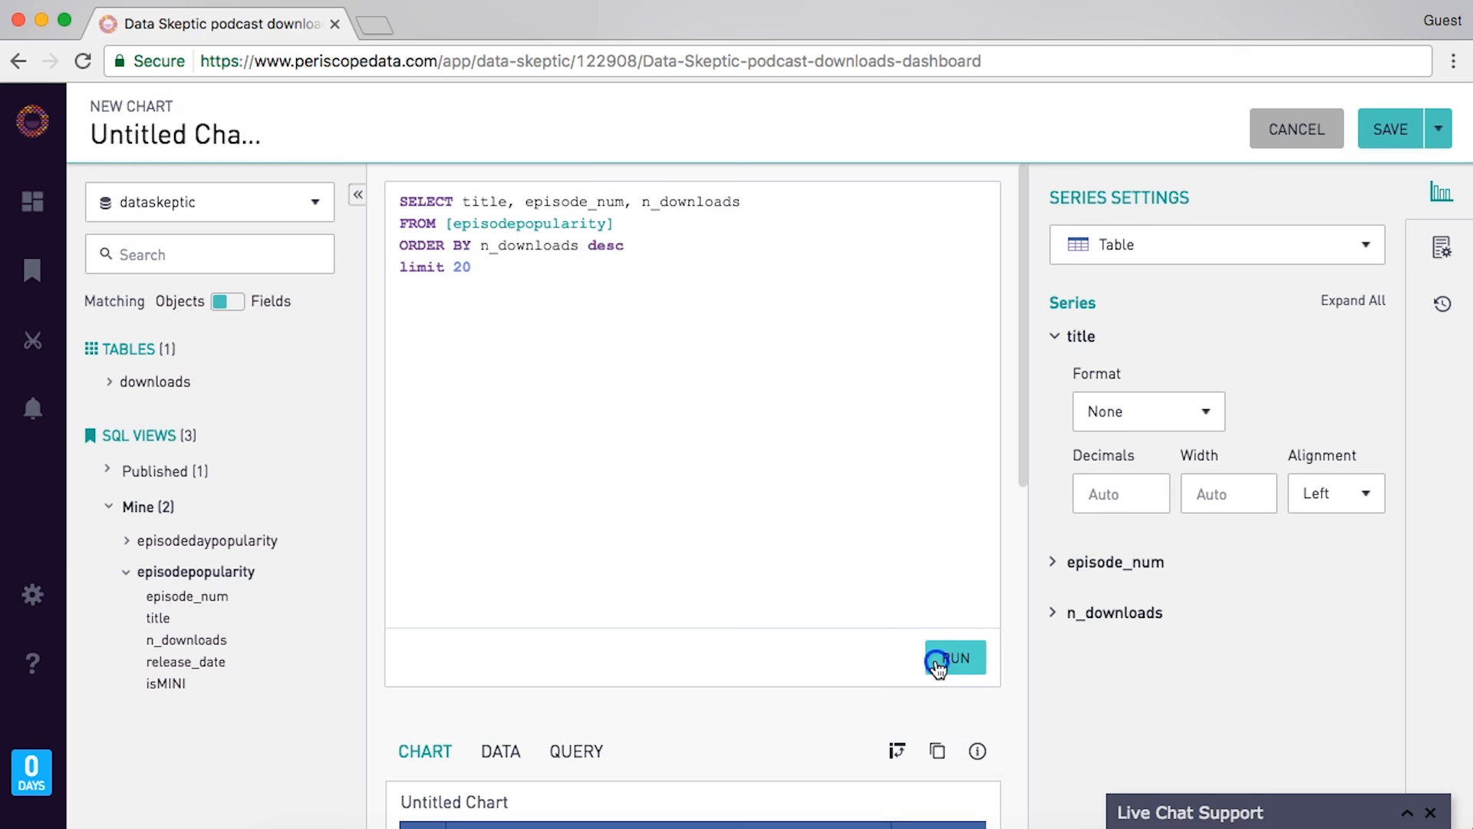
scroll(824, 581, down, 6)
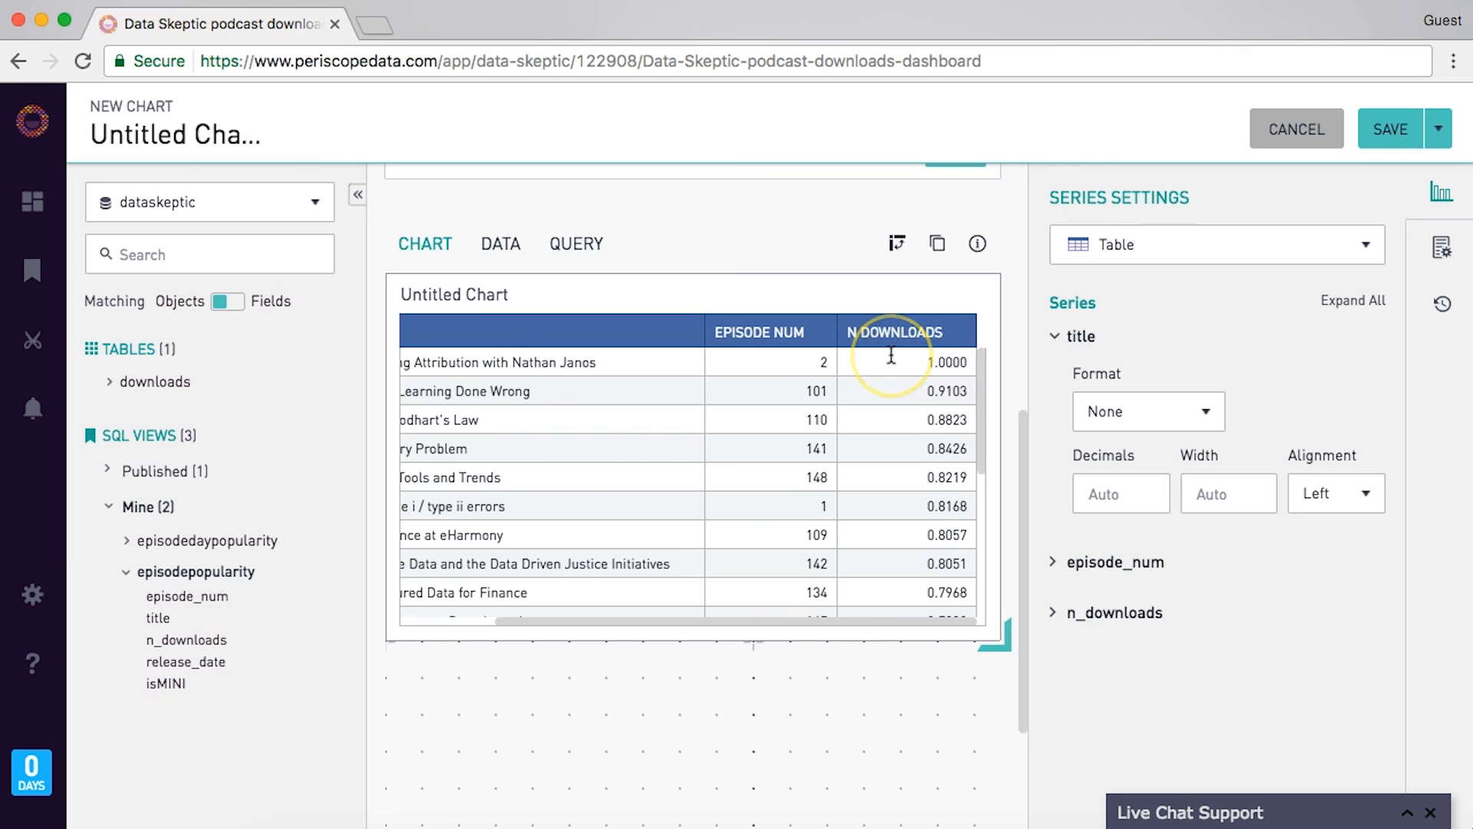
scroll(890, 356, left, 3)
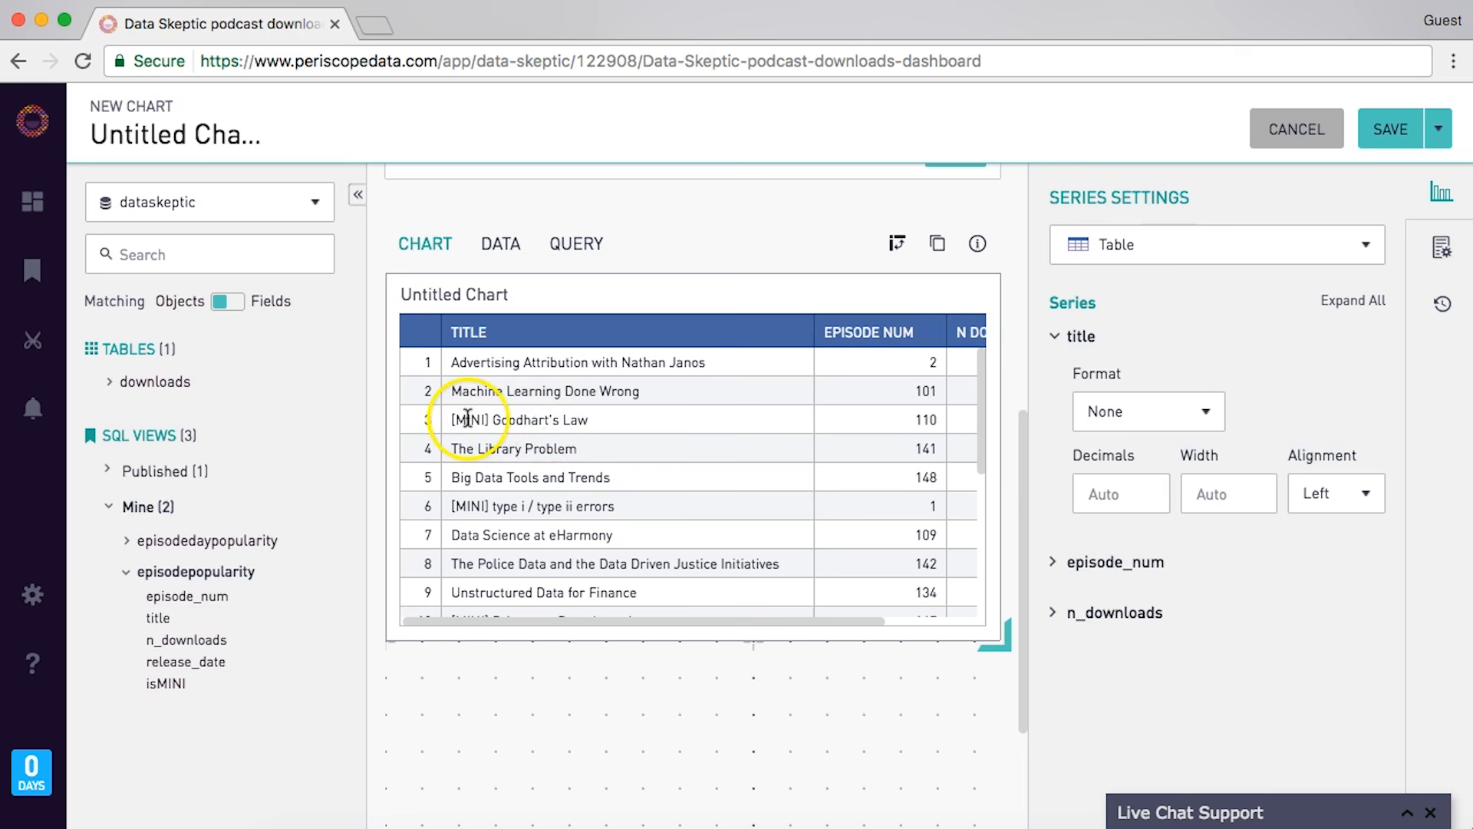
scroll(613, 422, right, 5)
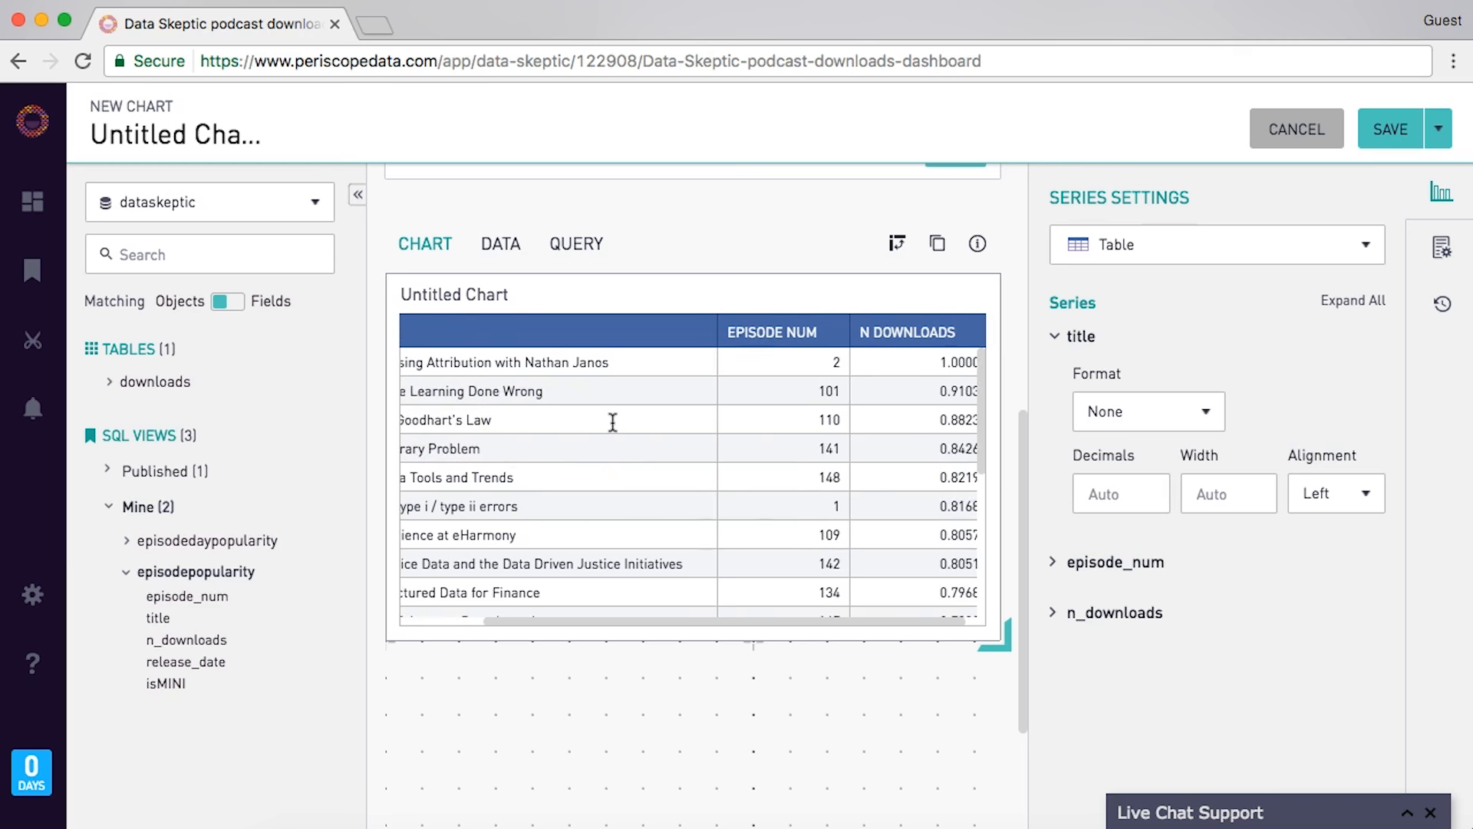
scroll(613, 422, left, 5)
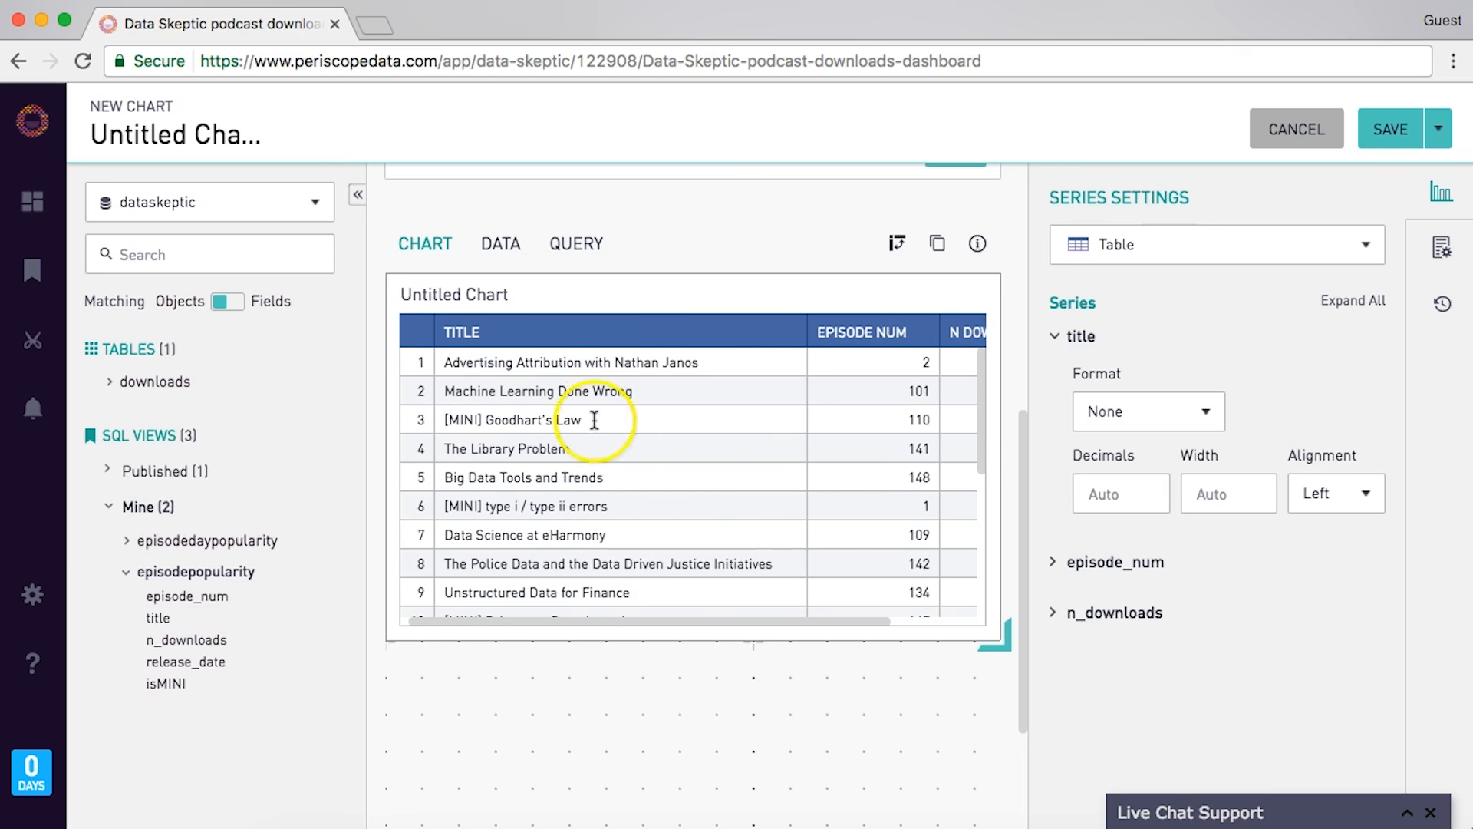
scroll(492, 399, up, 7)
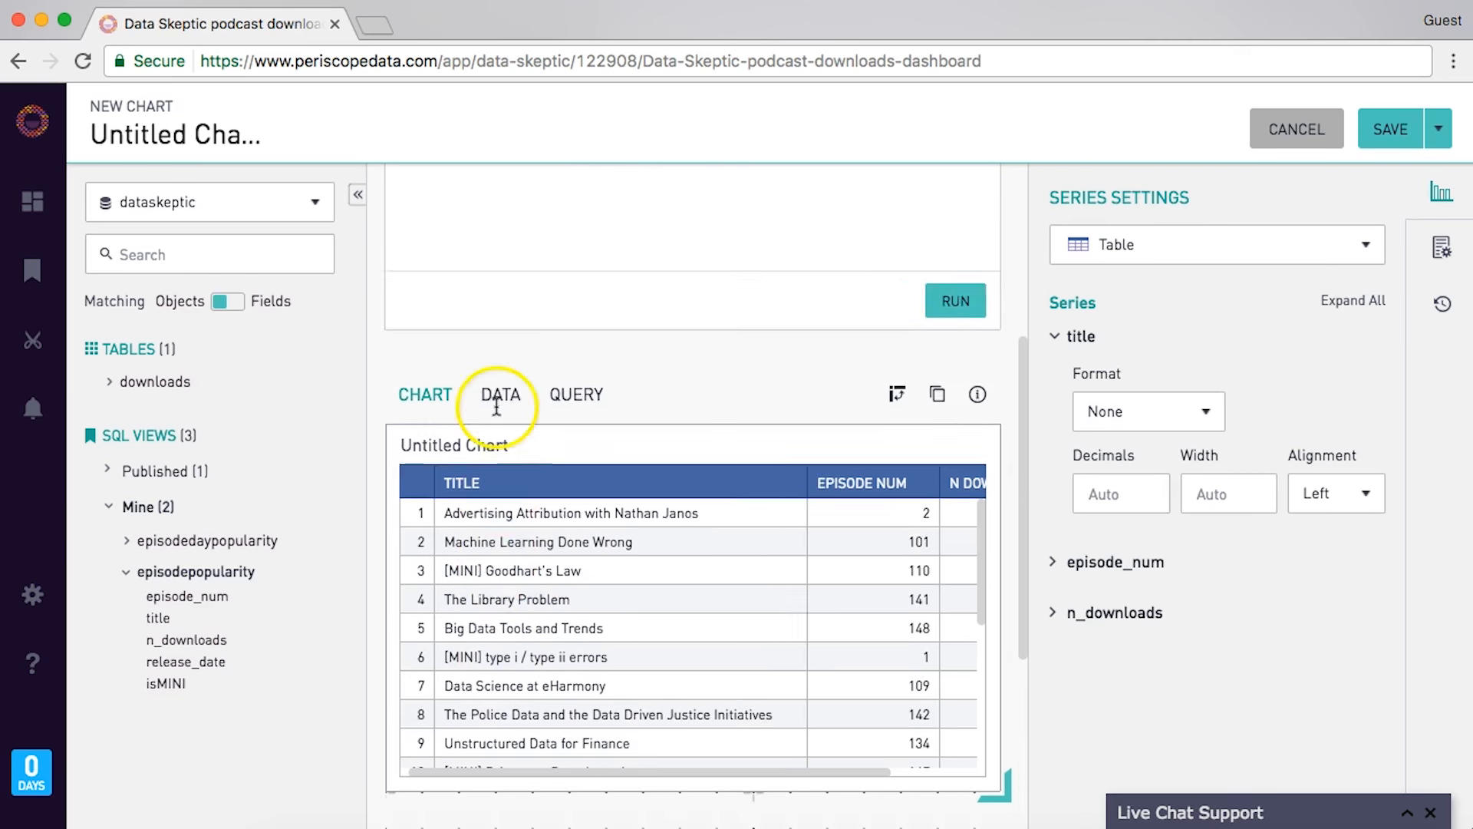
- Add 'WHERE isMINI = 0' right after the FROM line and rerun to list only full episodes
click(664, 343)
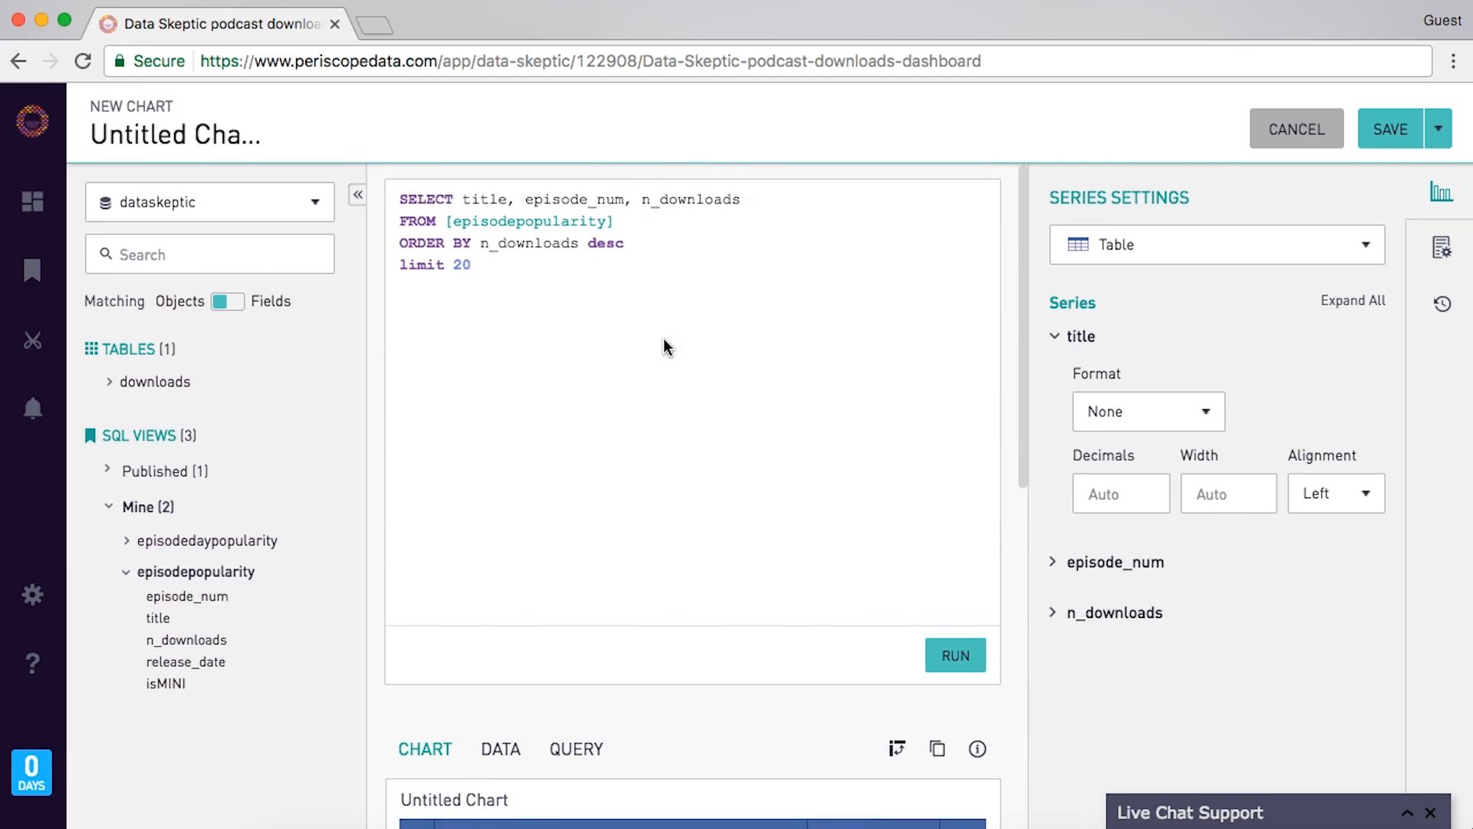
click(678, 235)
key(Return)
text(WHERE isMINI = 0)
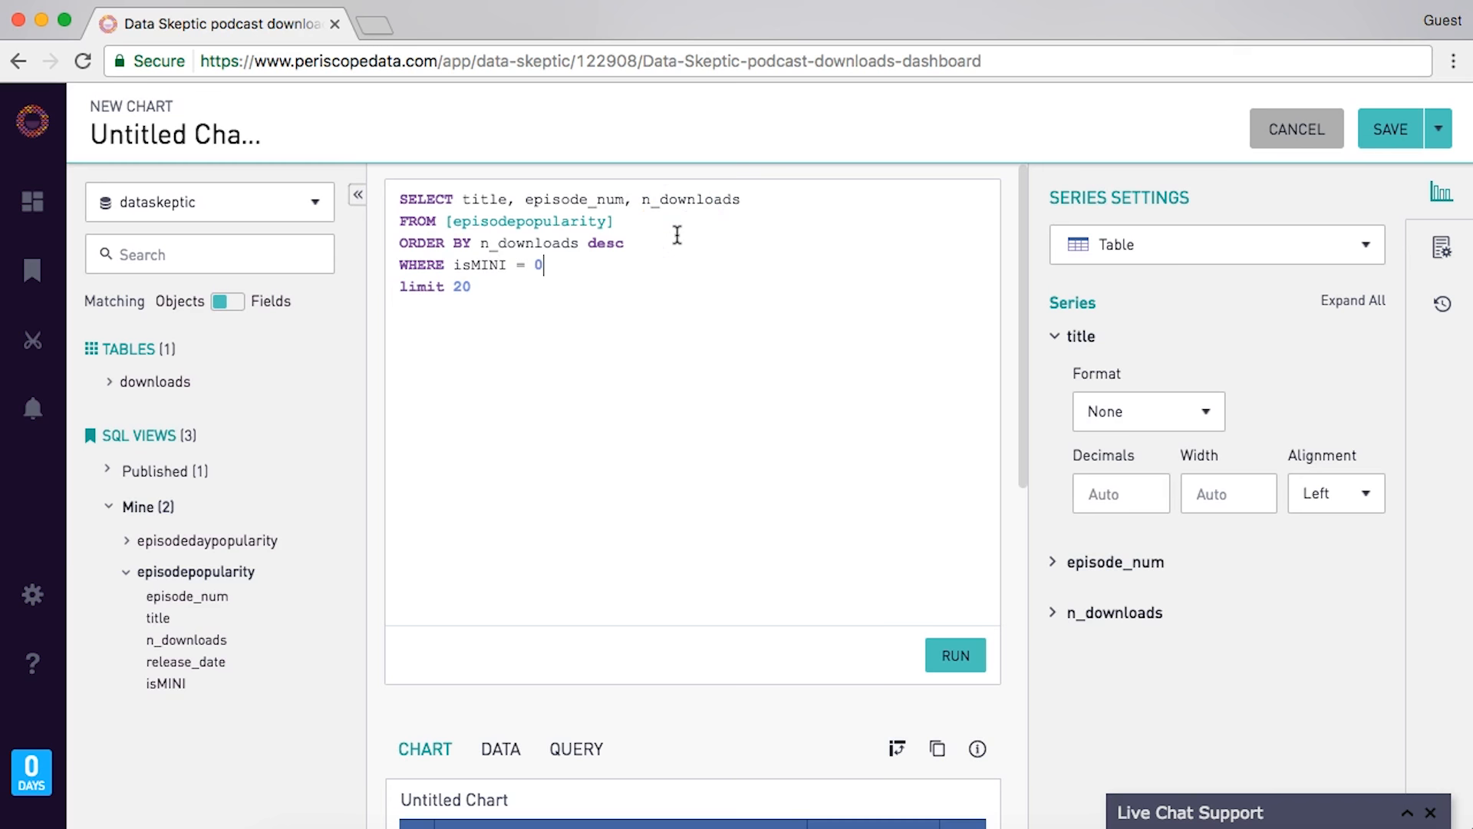
shift+click(668, 241)
key(super+x)
key(Up)
key(super+v)
click(945, 644)
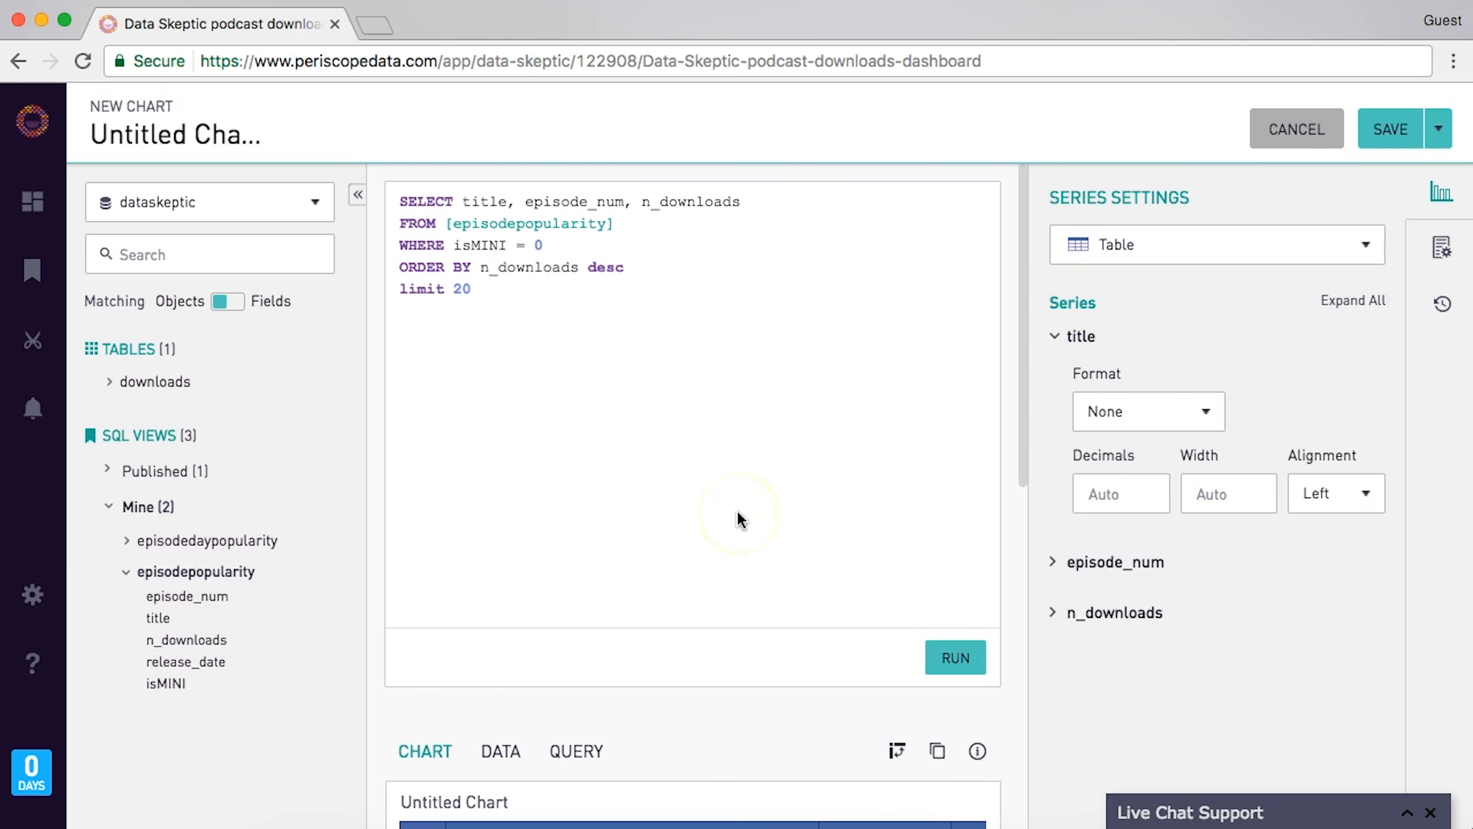
scroll(683, 422, down, 5)
scroll(683, 417, up, 5)
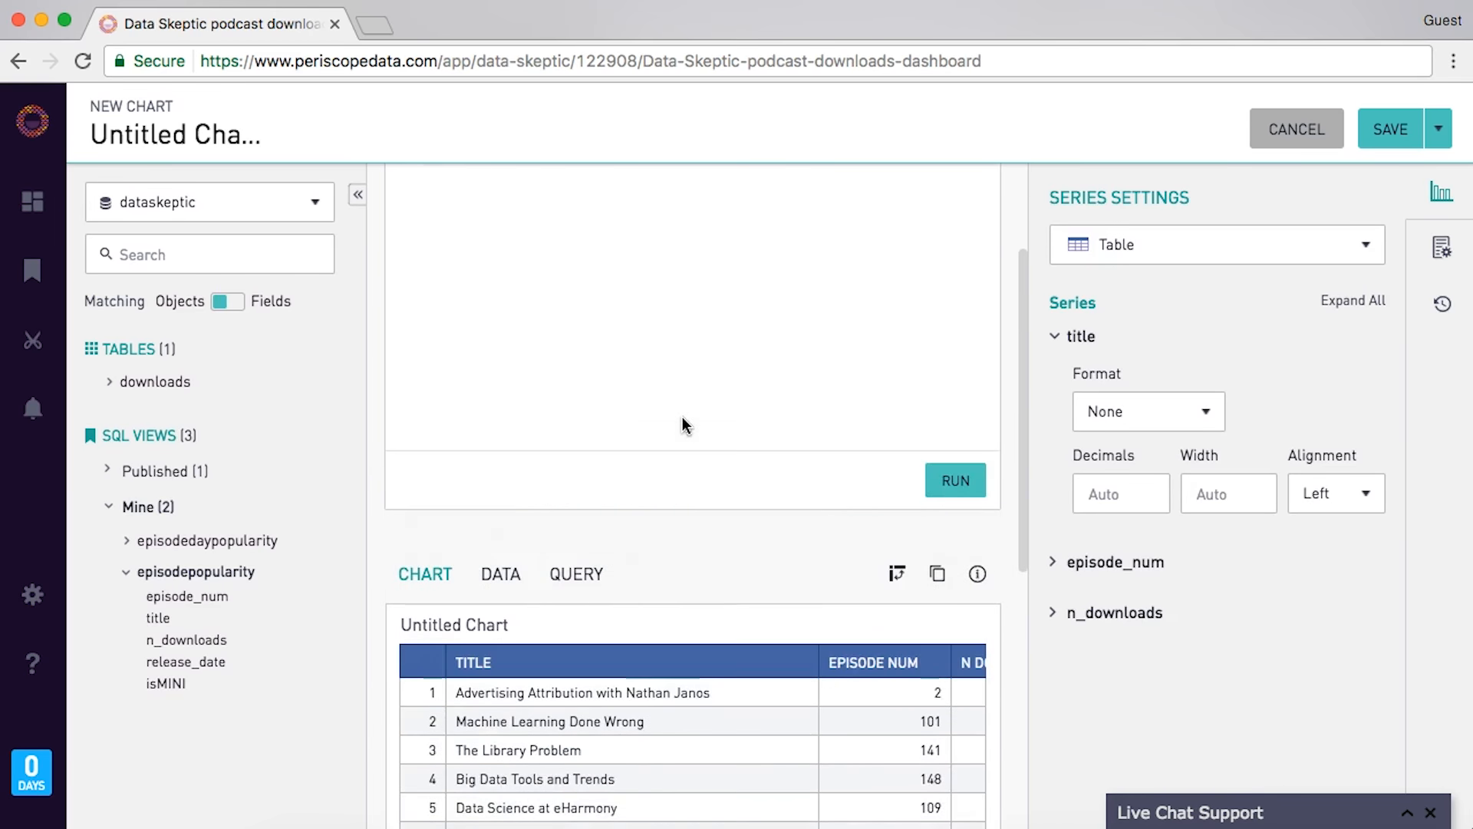
- Switch the visualization to a bar chart plotting only n_downloads by episode title
click(1171, 253)
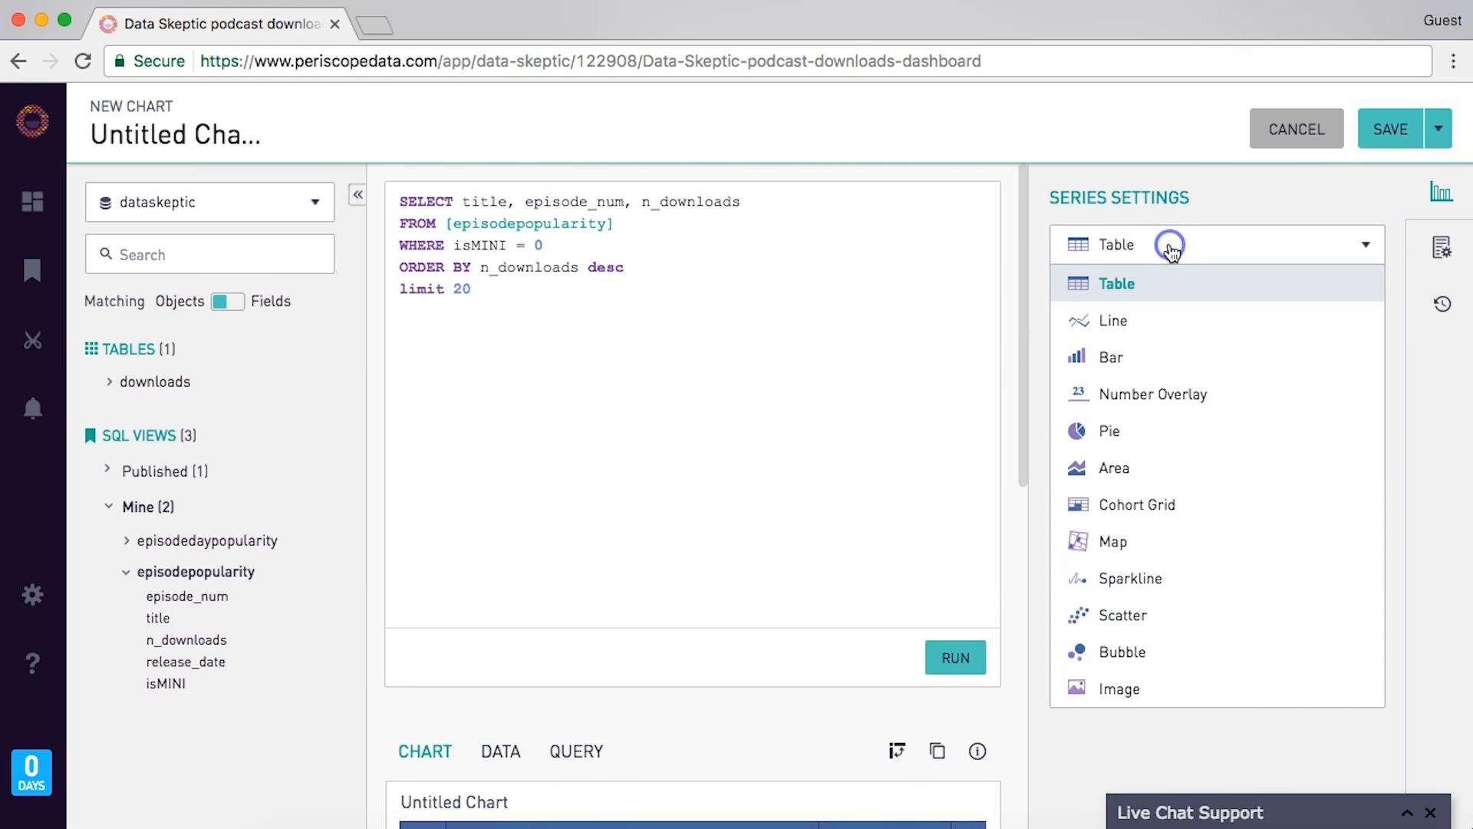
click(1165, 360)
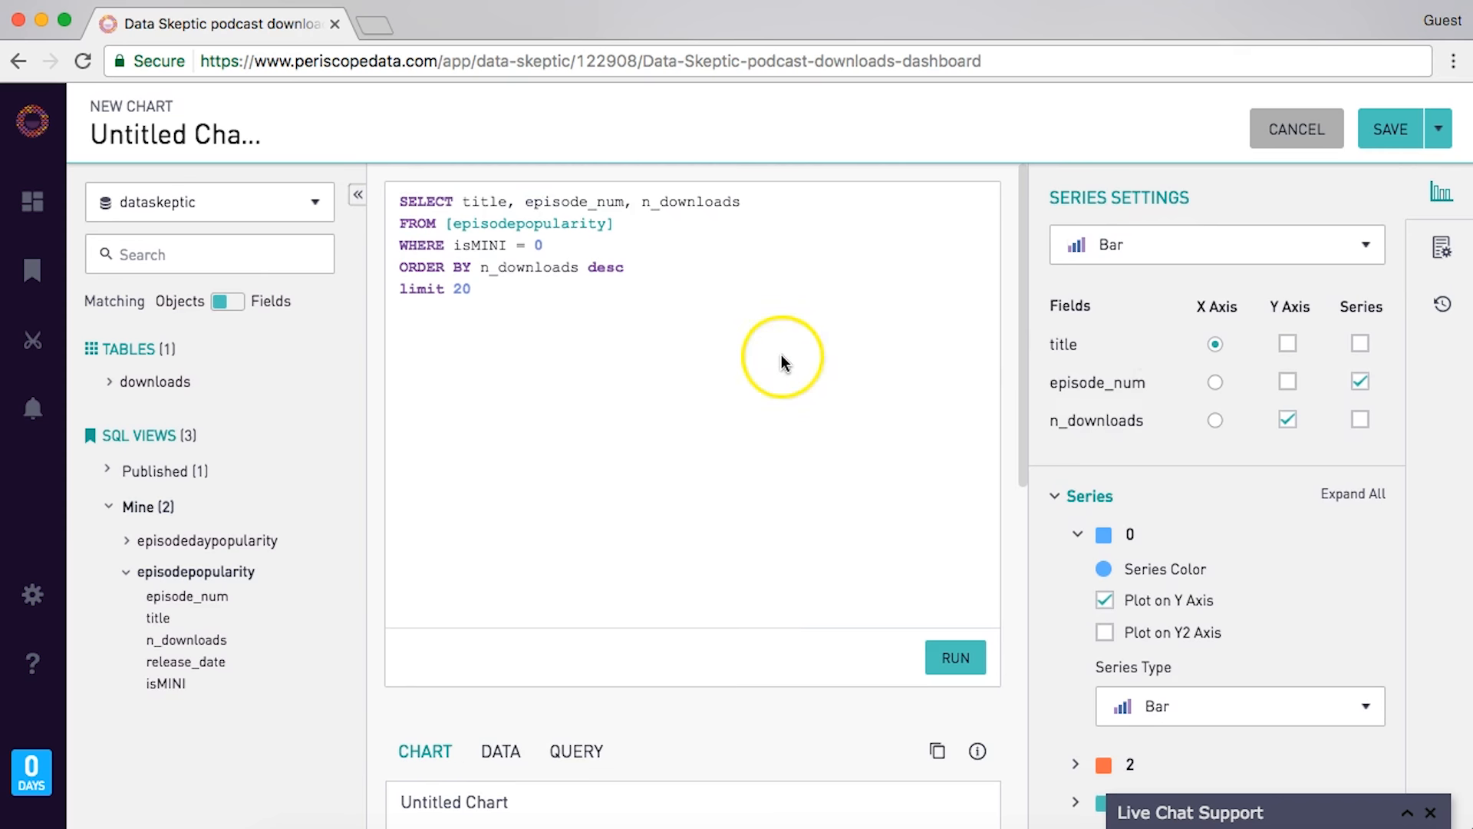
scroll(781, 358, down, 7)
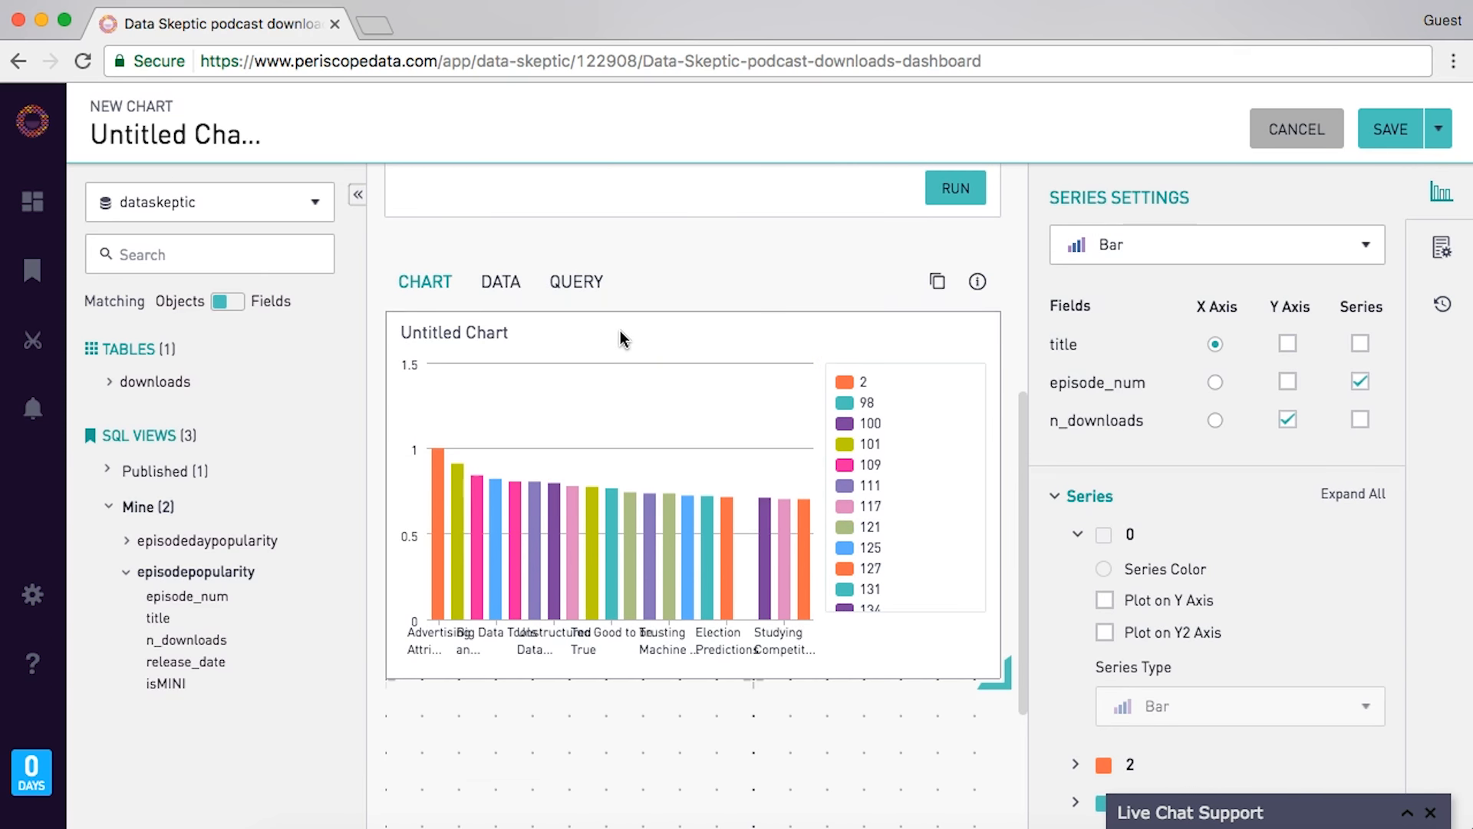
click(894, 390)
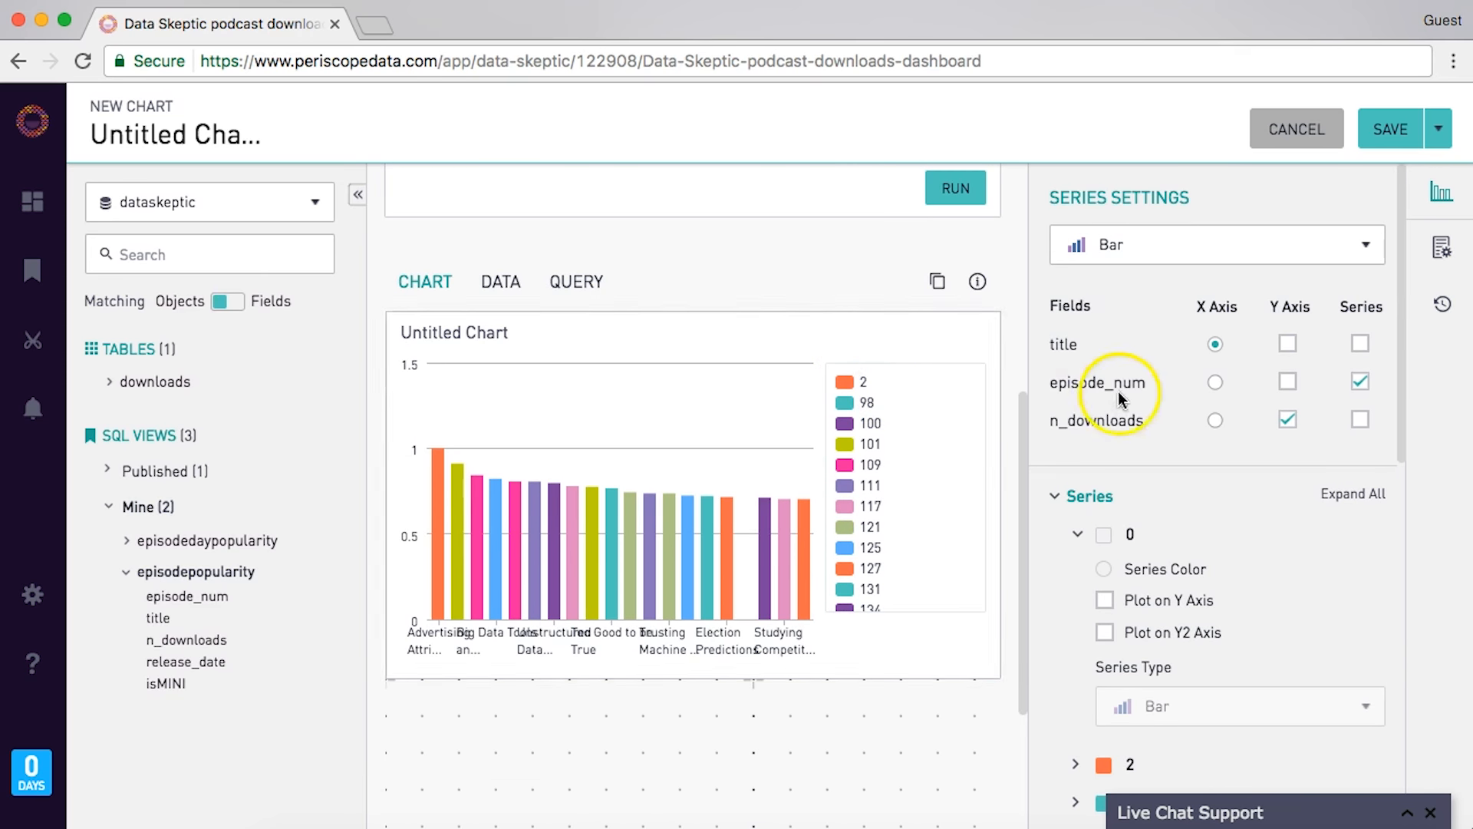
click(1363, 383)
click(1288, 382)
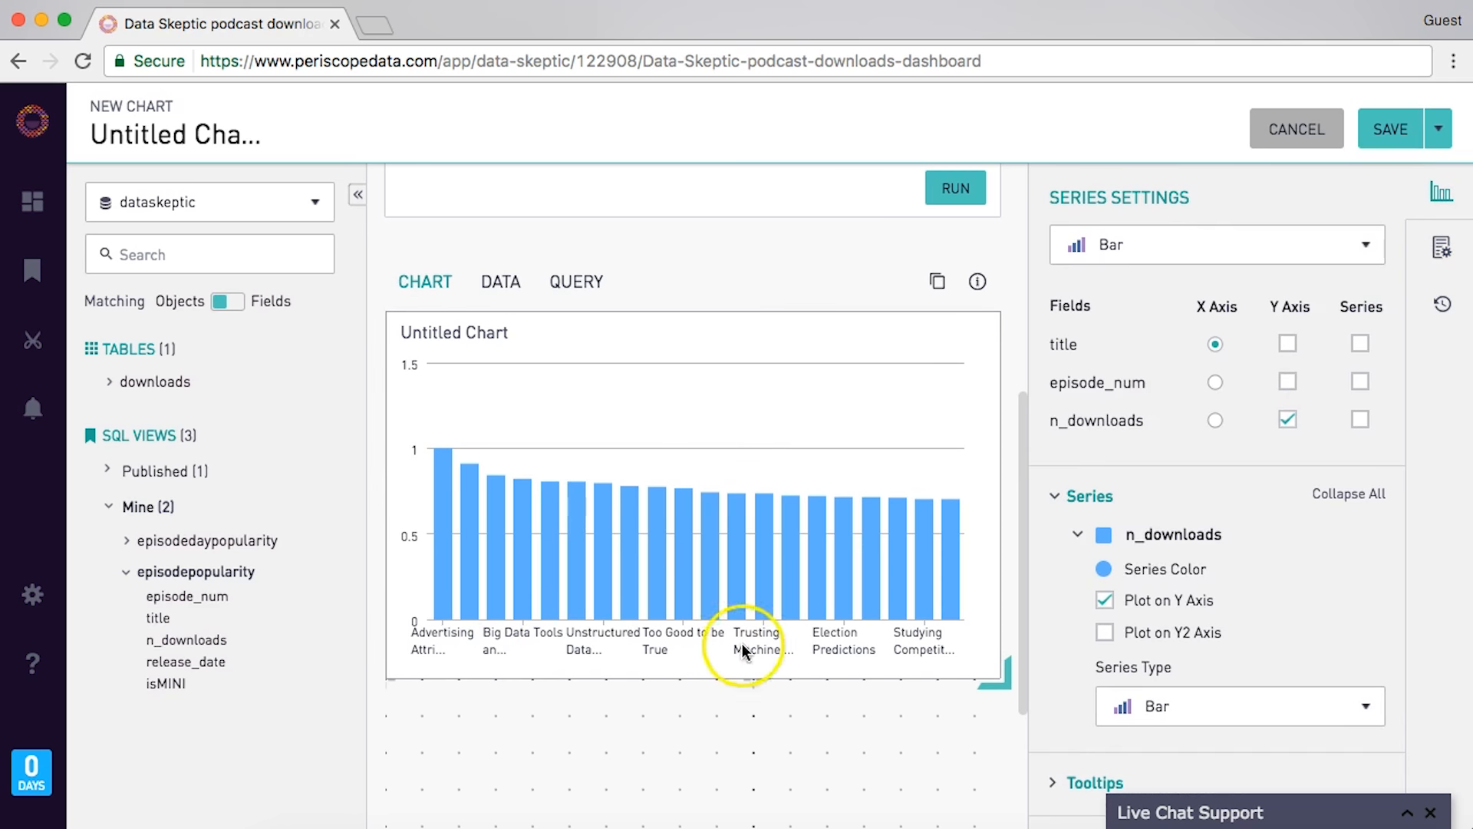
- Make the bars horizontal, title the X axis 'Normalized downloads', and show every X-axis label
click(1441, 248)
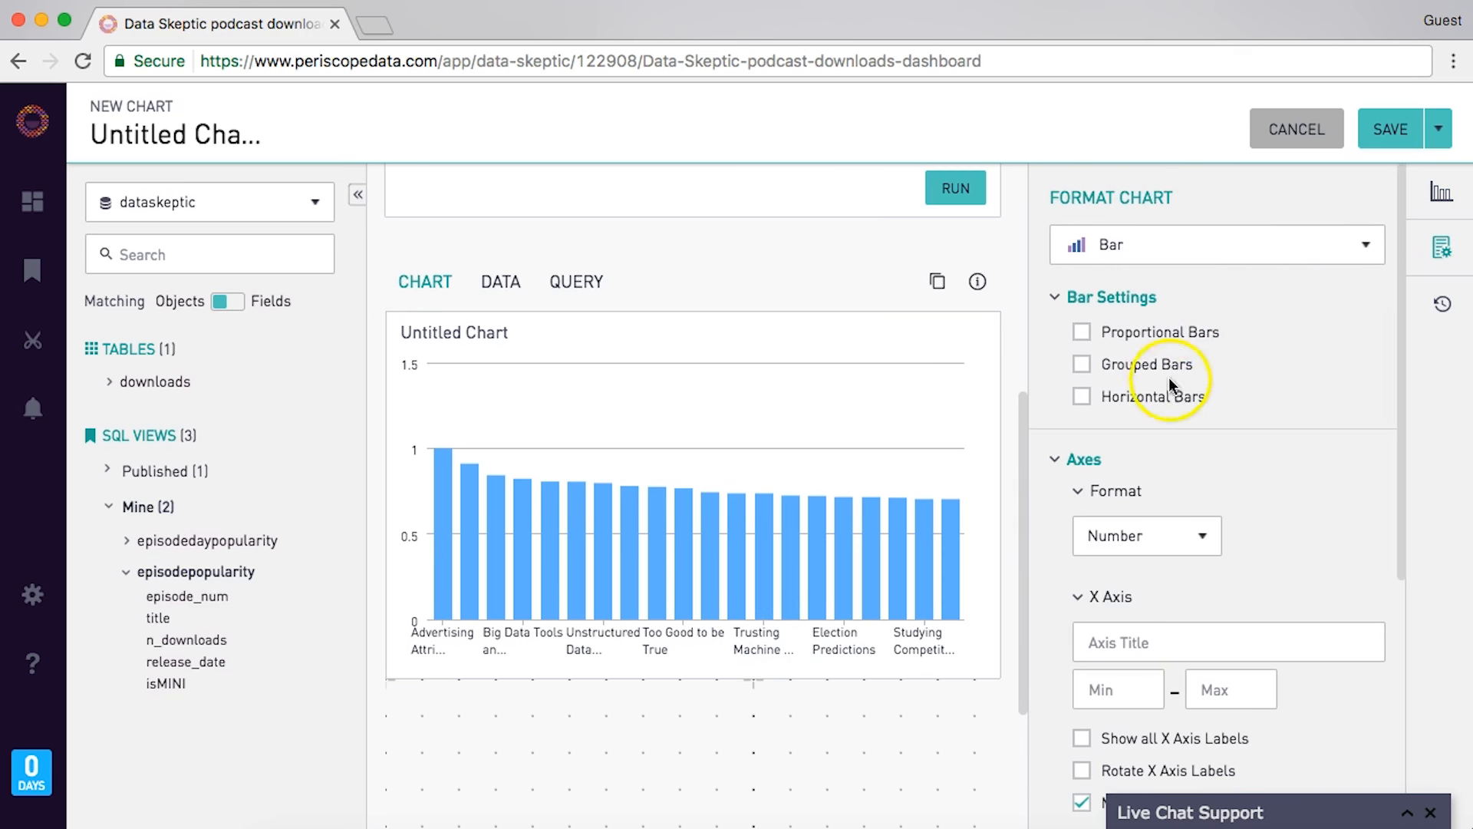
click(1169, 405)
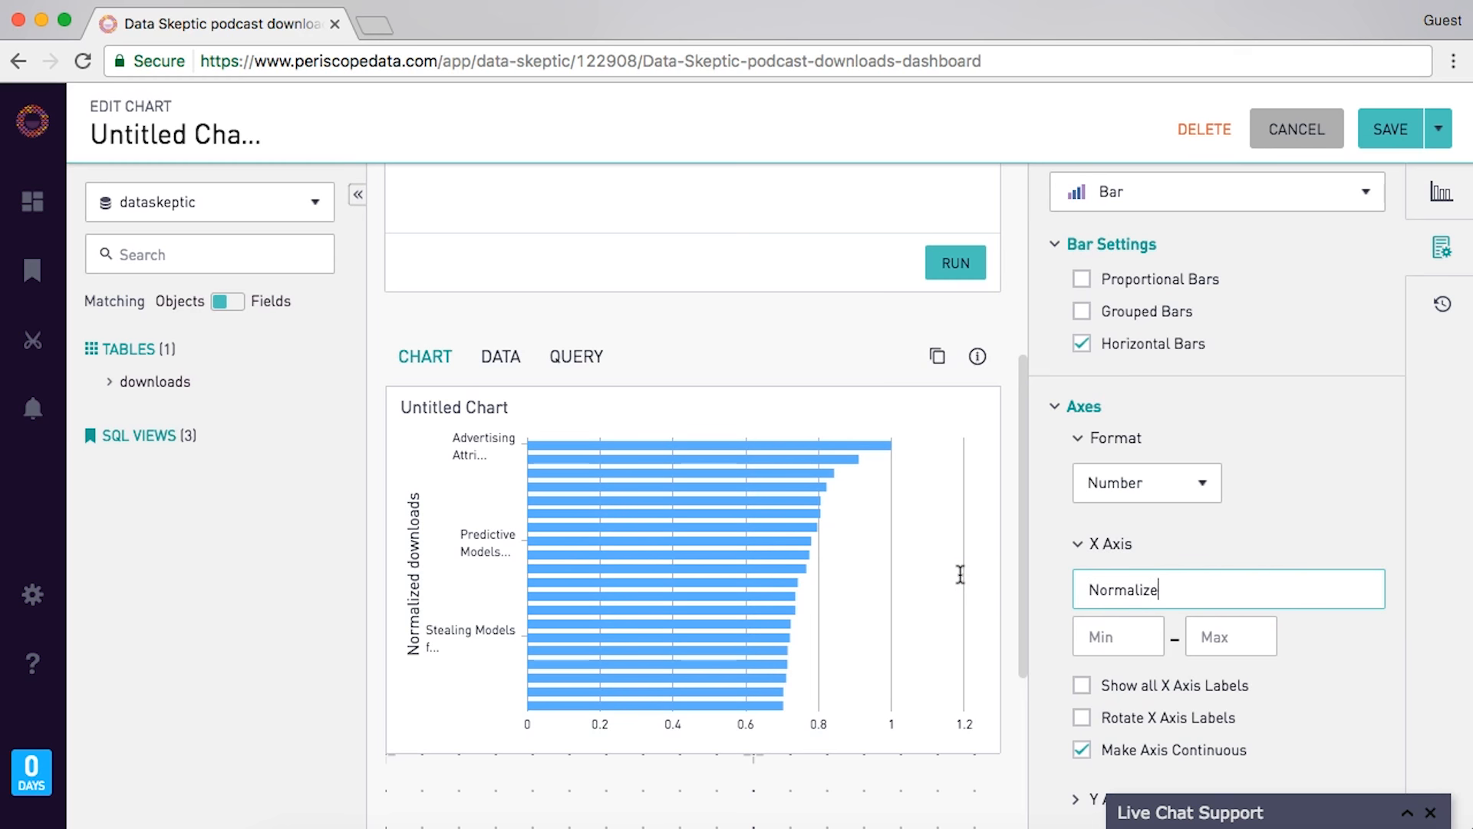
text(s)
click(1082, 685)
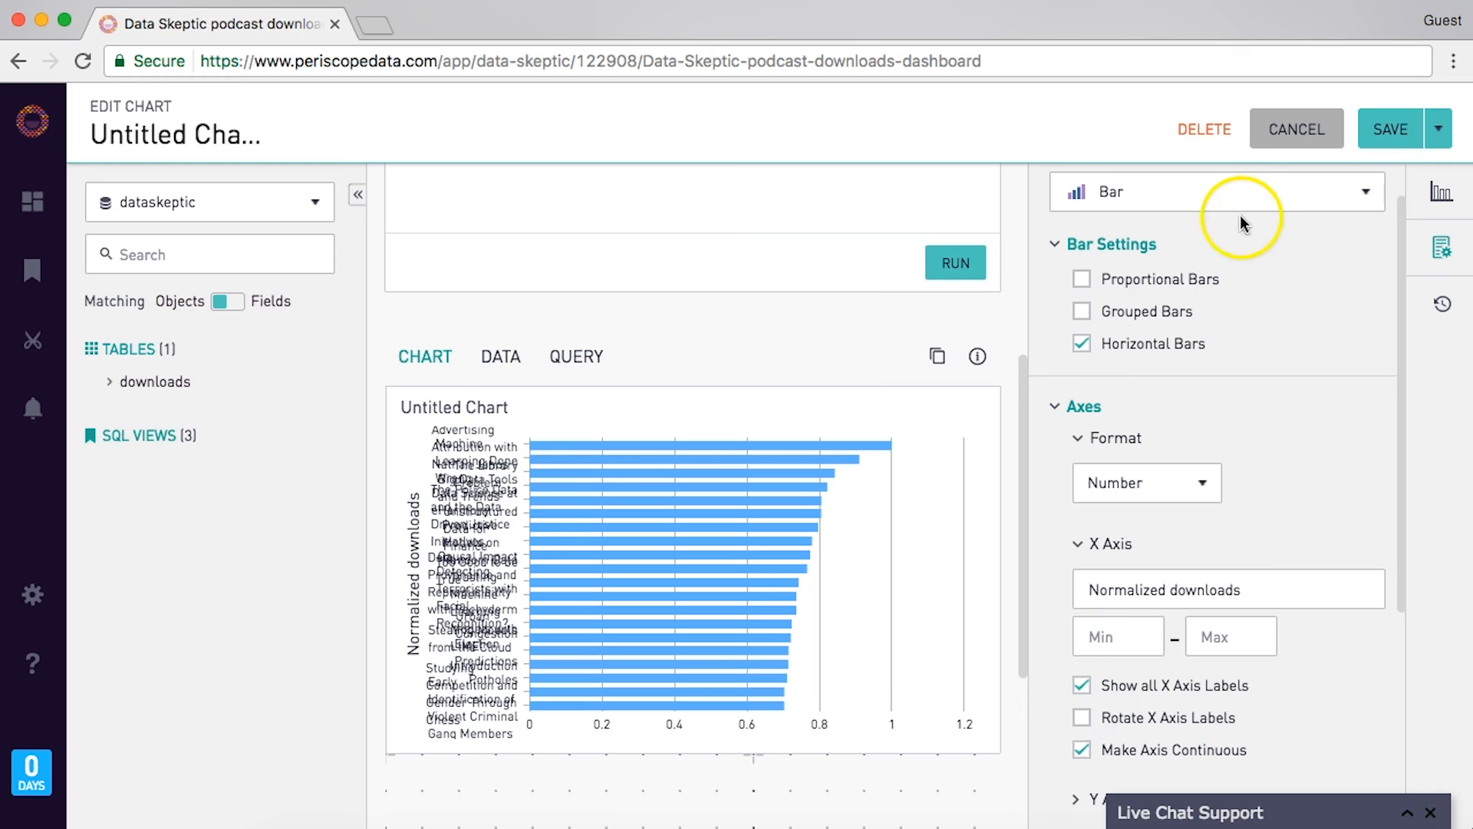
scroll(675, 315, up, 5)
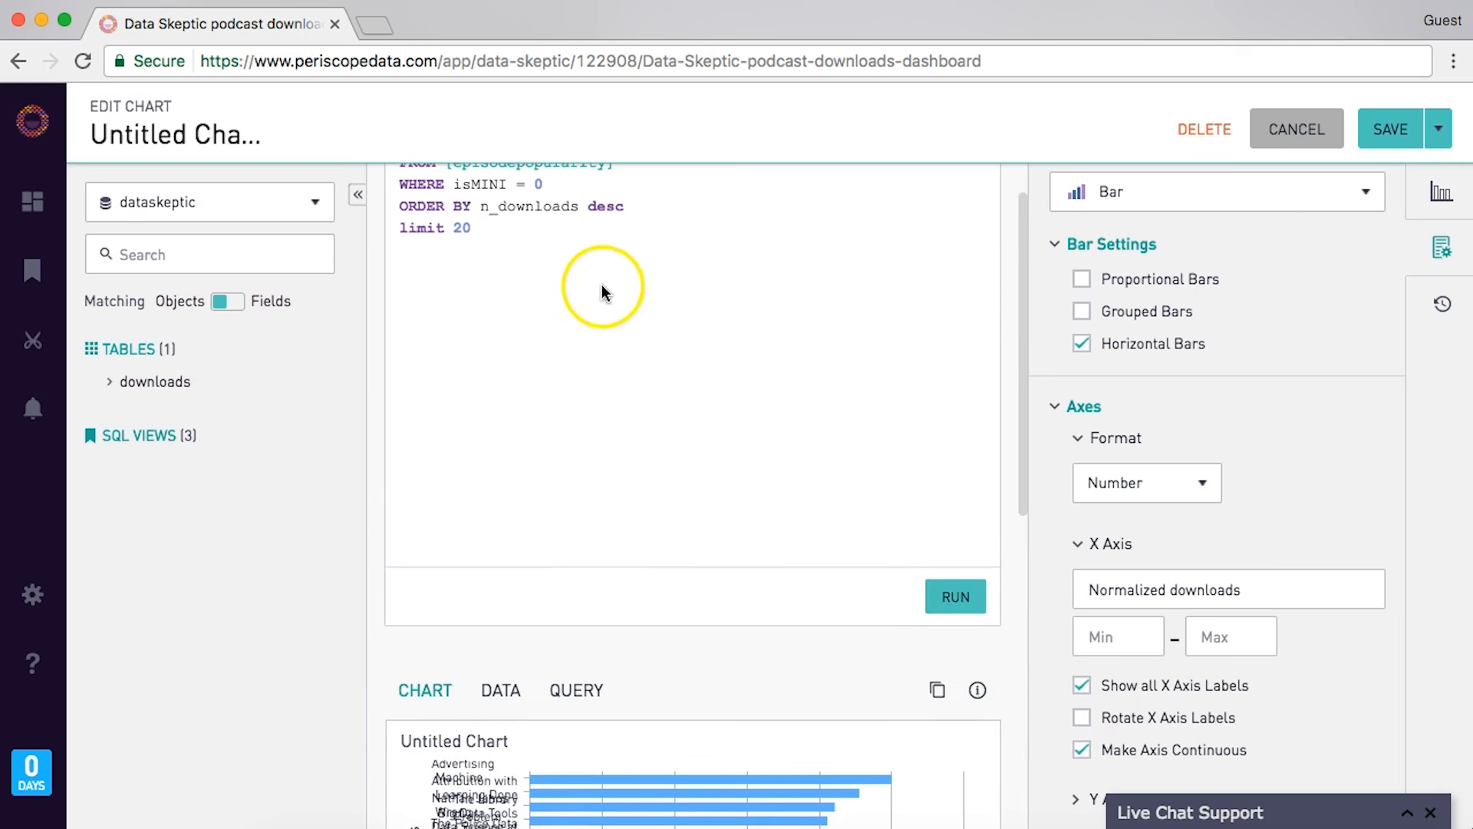
- Save the horizontal bar chart to the podcast dashboard
click(1407, 129)
scroll(1239, 355, down, 4)
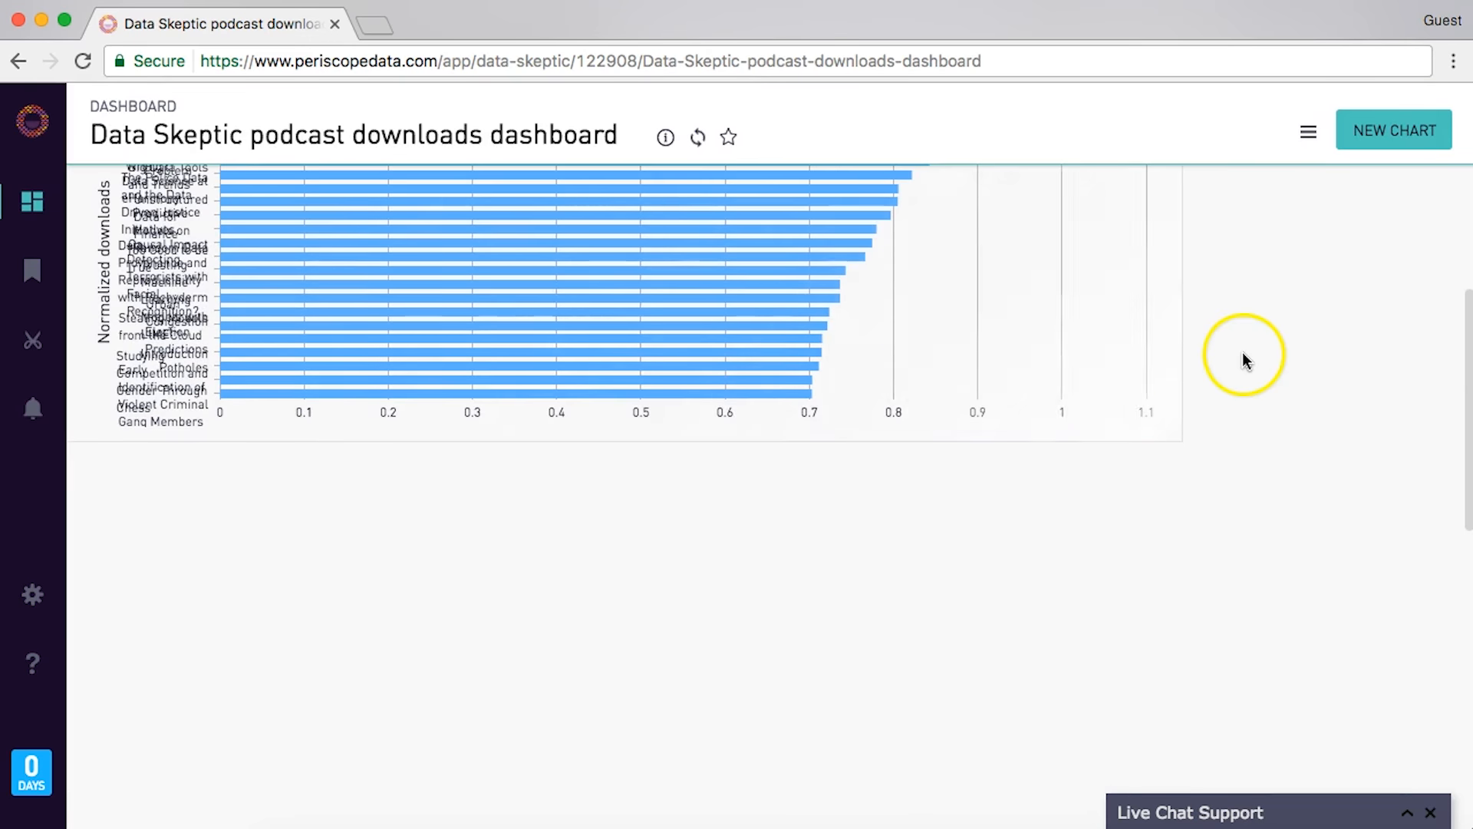
scroll(1122, 426, up, 3)
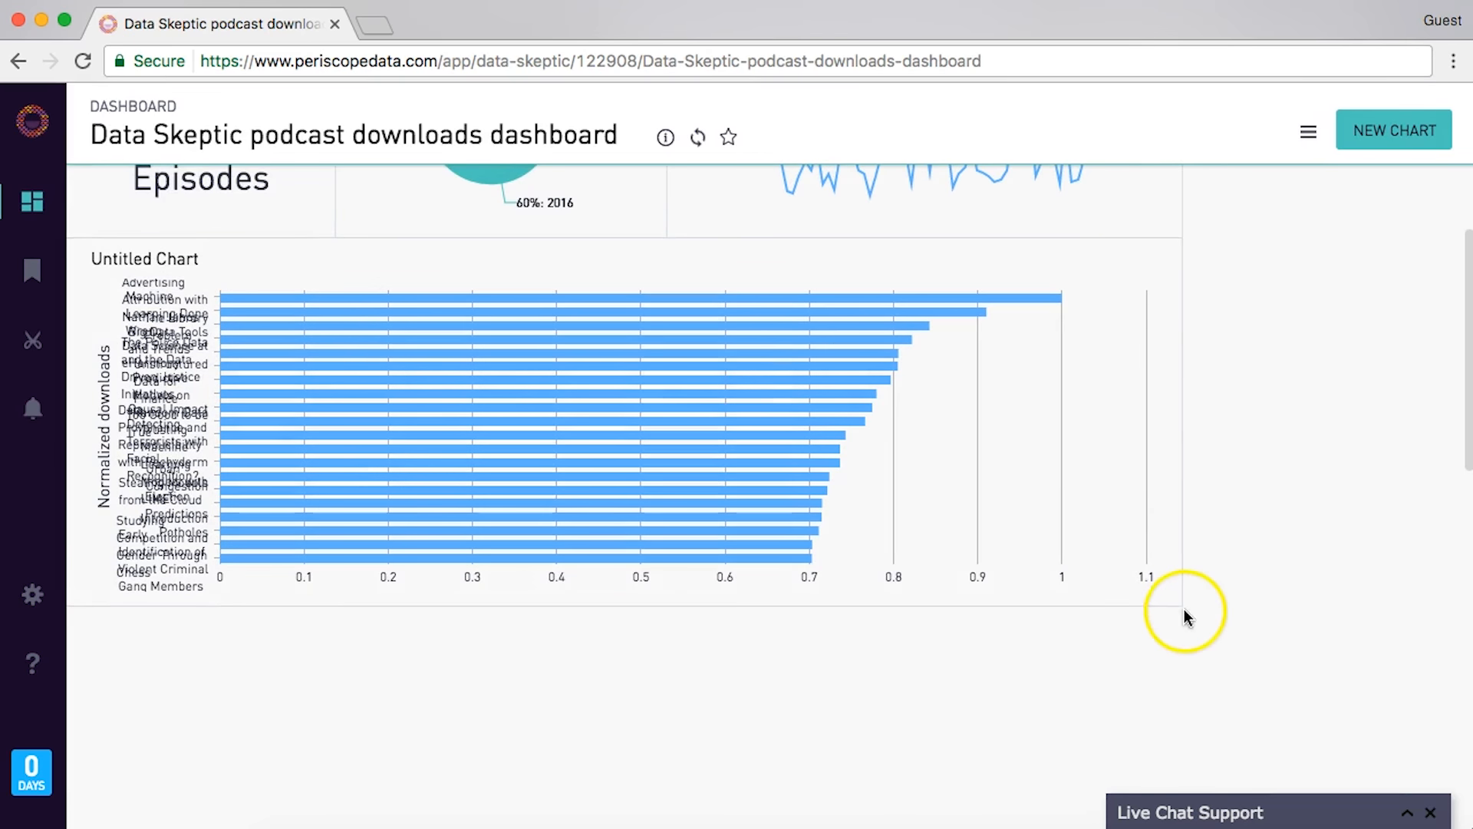
- Resize the chart tile narrower and much taller so every episode title is readable
drag(1178, 604, 661, 738)
scroll(661, 741, down, 2)
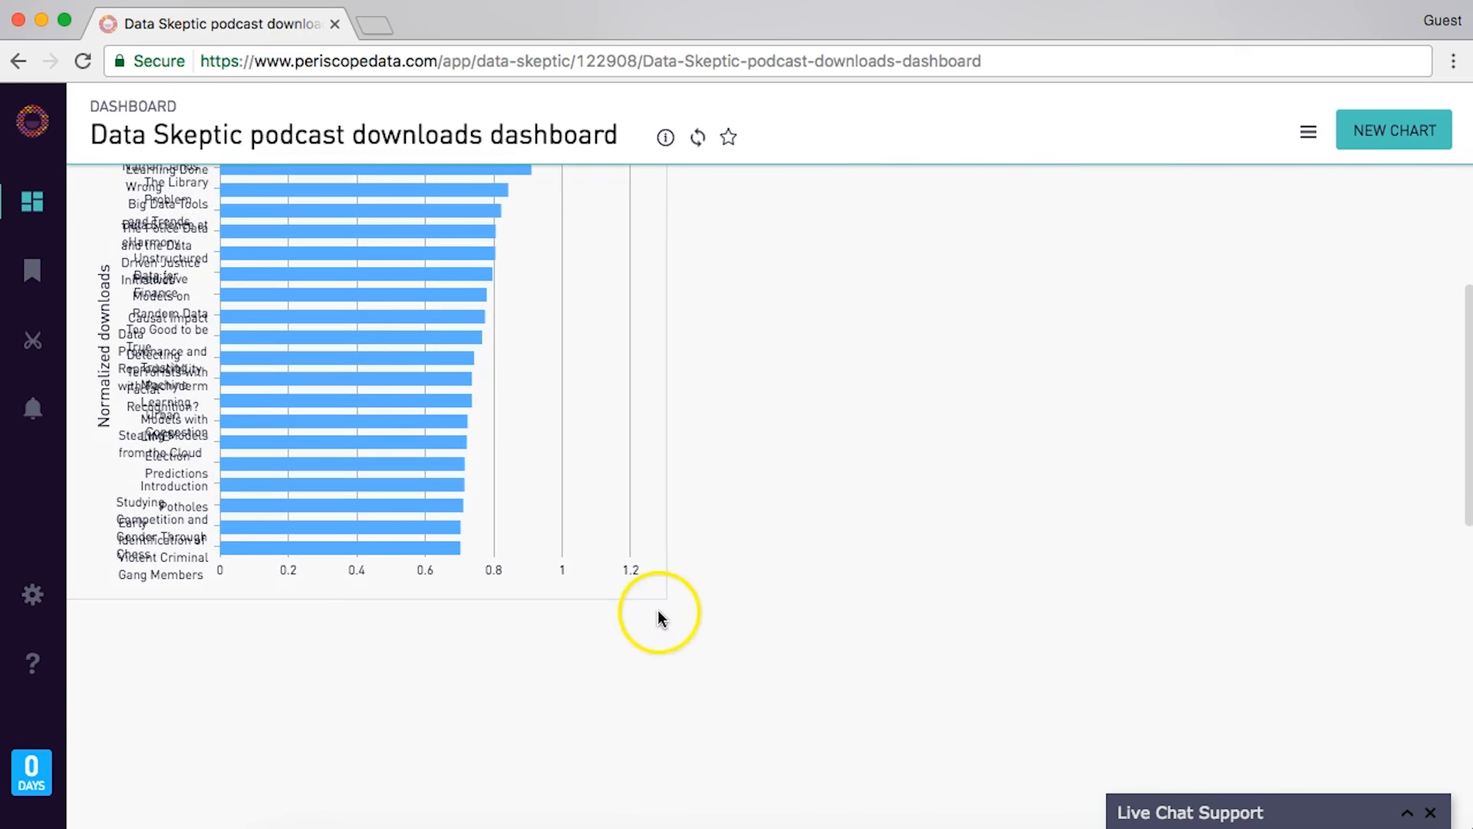
drag(662, 589, 658, 808)
scroll(637, 606, down, 2)
drag(659, 542, 658, 707)
scroll(470, 471, up, 4)
scroll(470, 471, up, 3)
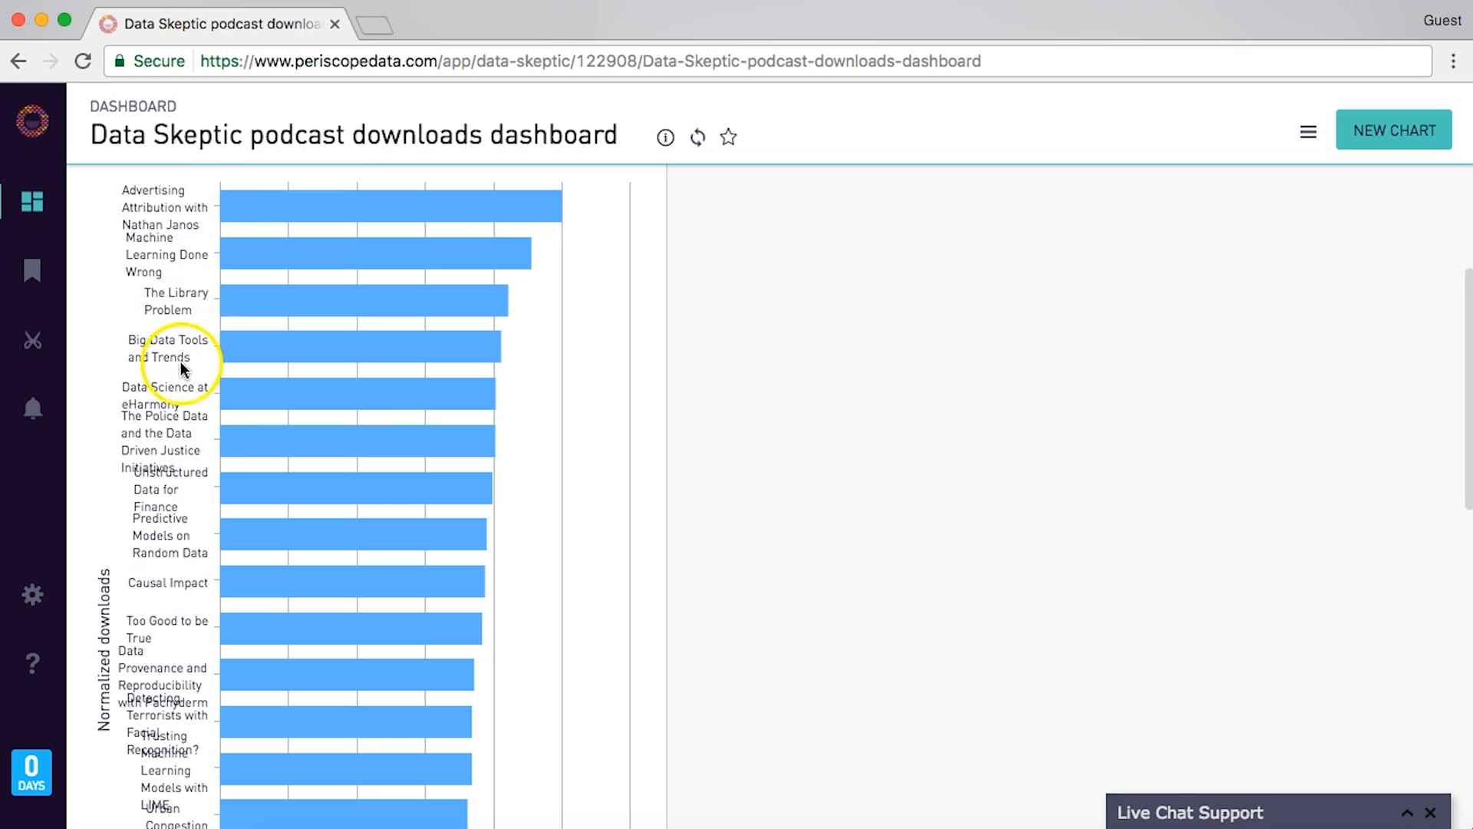
scroll(186, 468, down, 8)
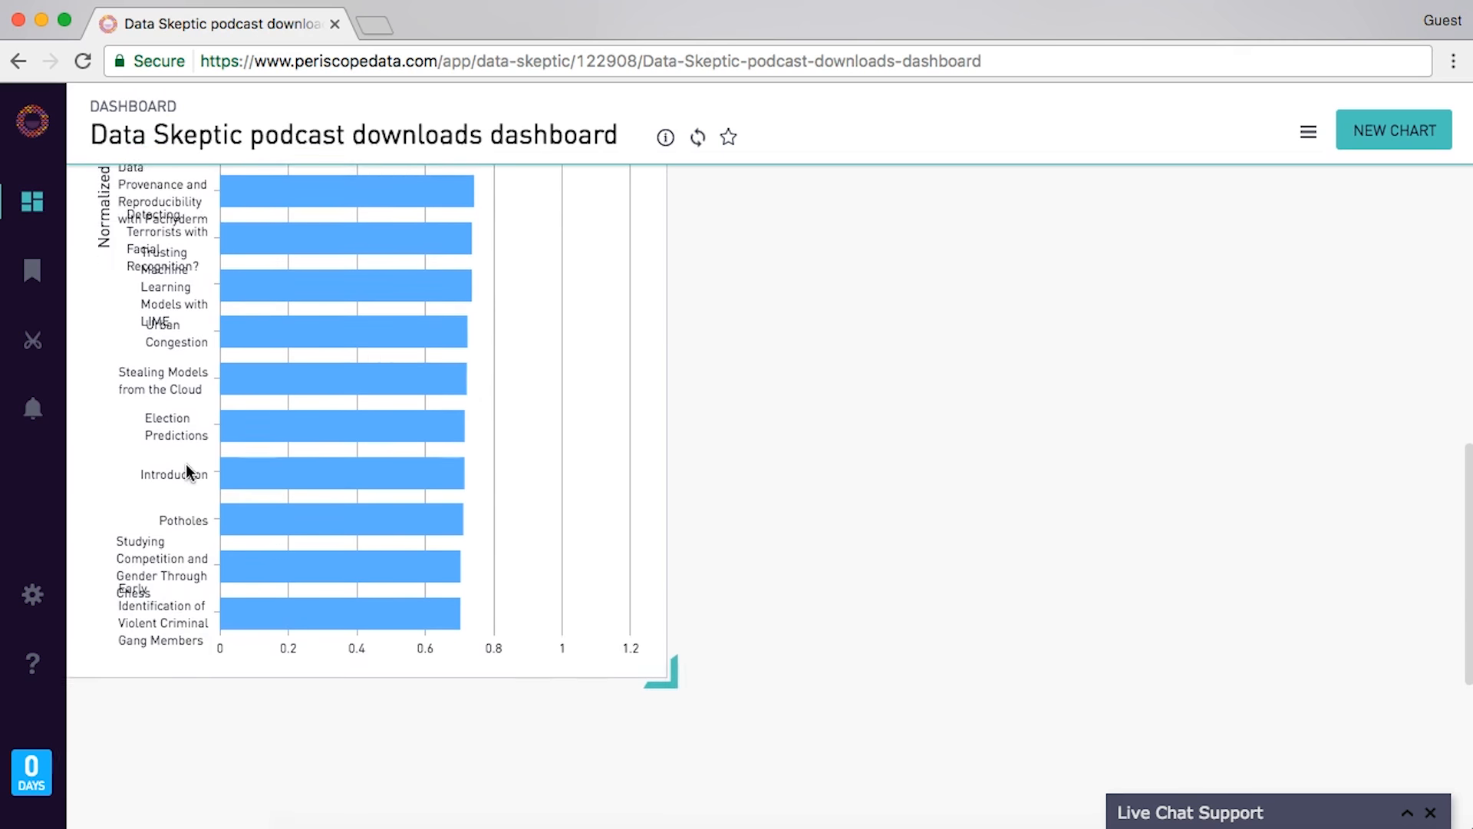
scroll(185, 464, up, 10)
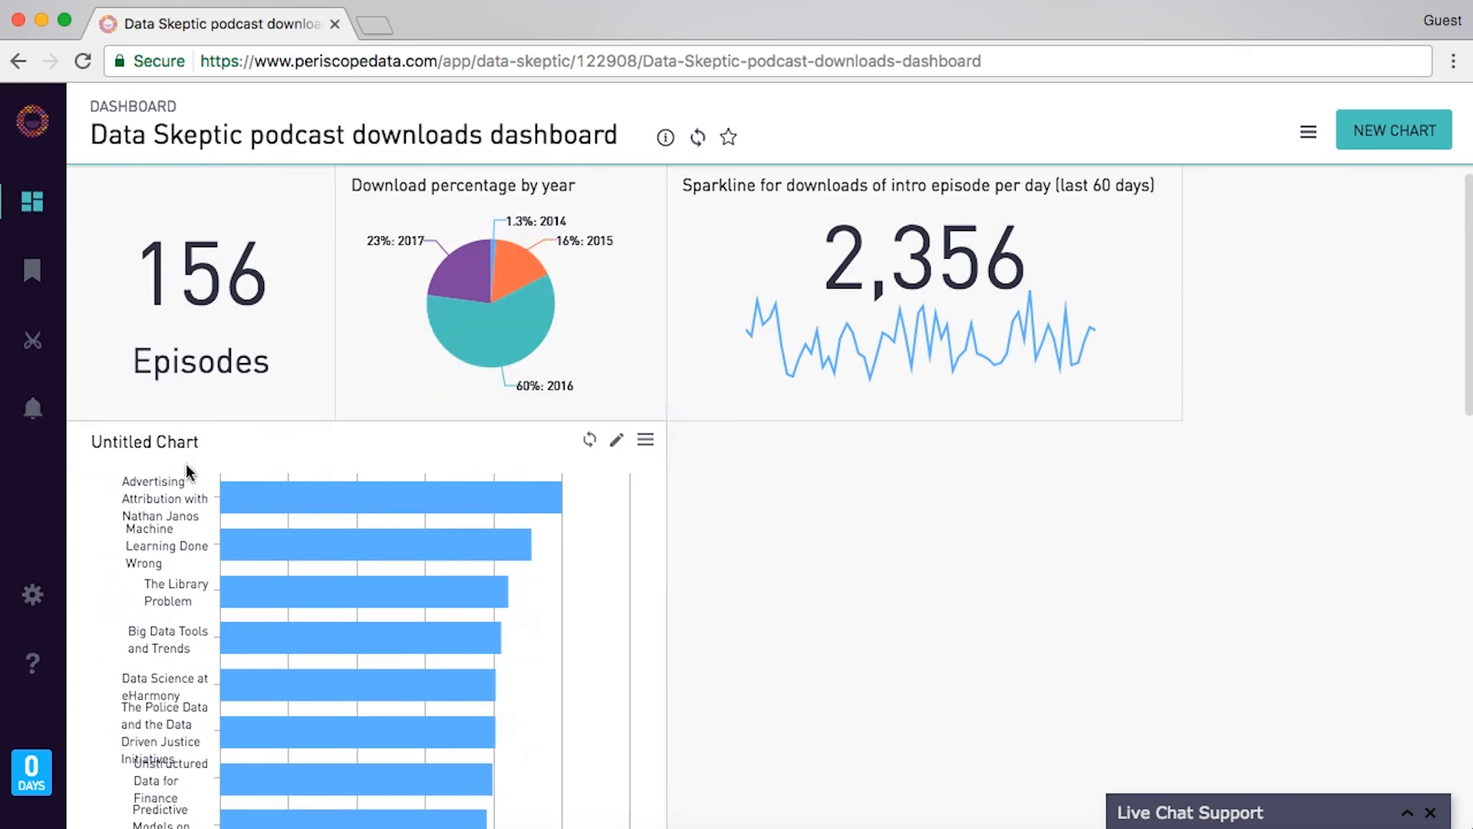
- Change the chart query's row limit from 20 to 10 and rerun it
click(617, 442)
click(625, 270)
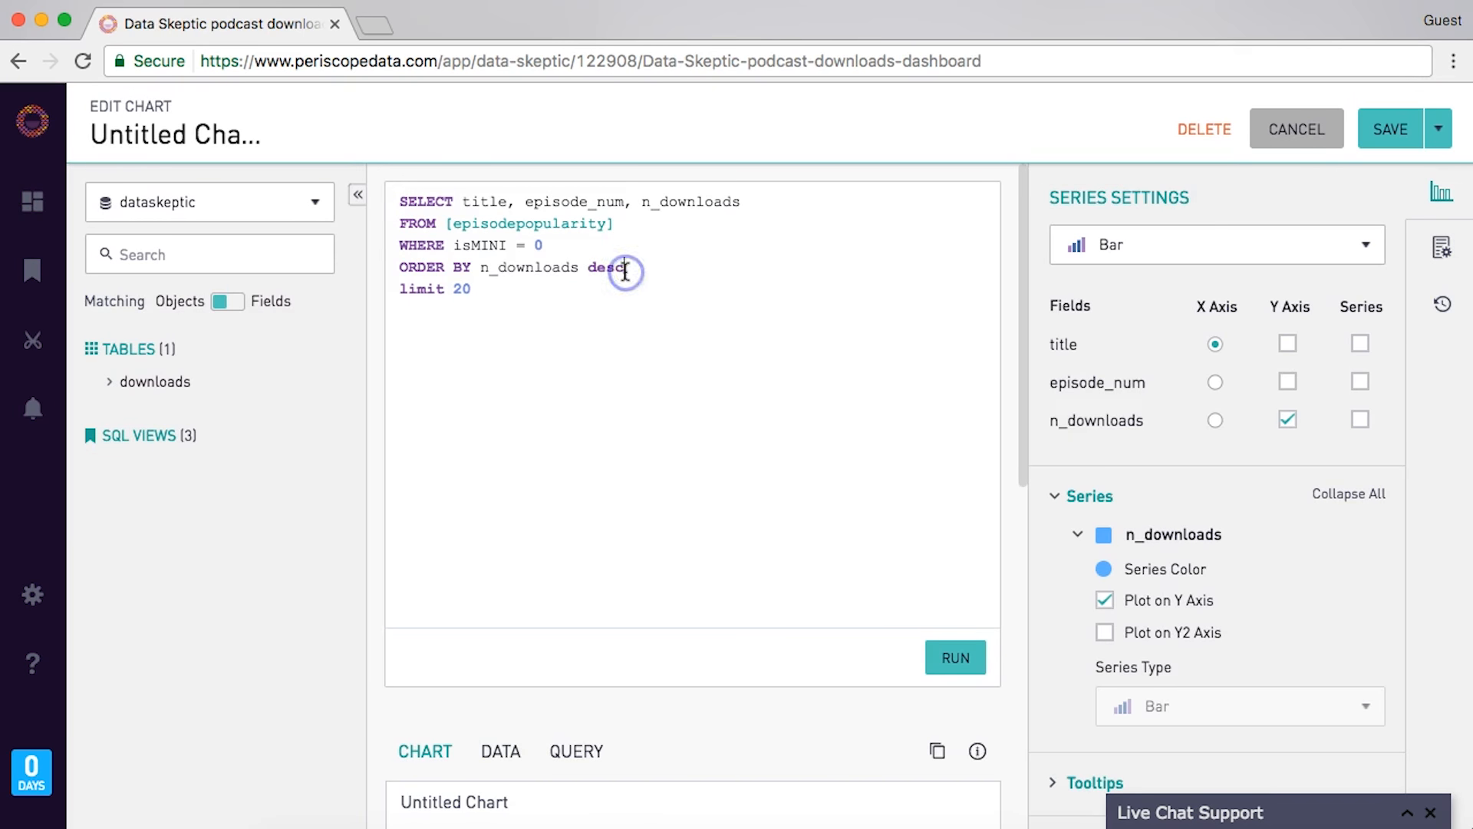
text(1)
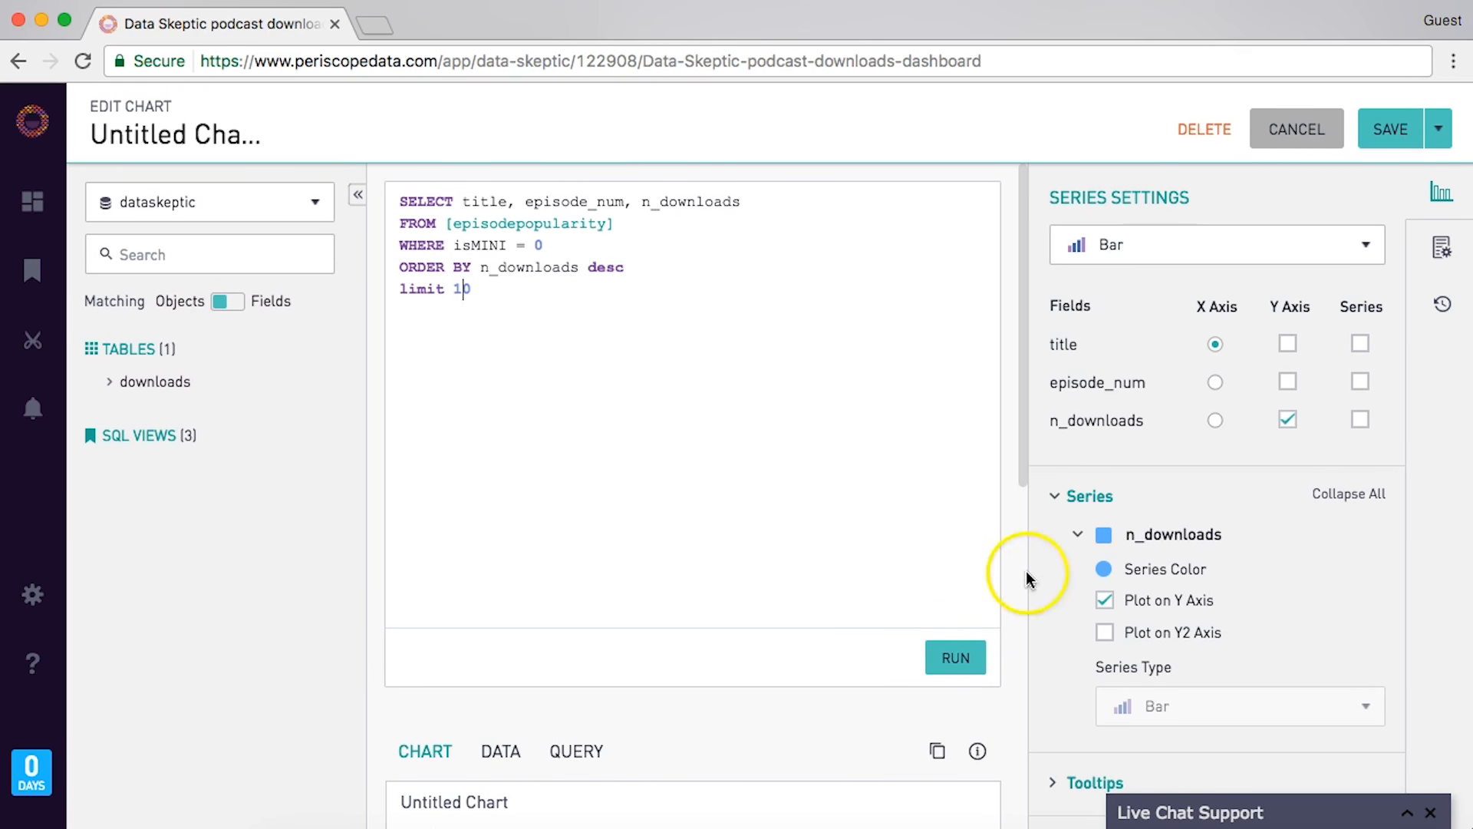
click(955, 657)
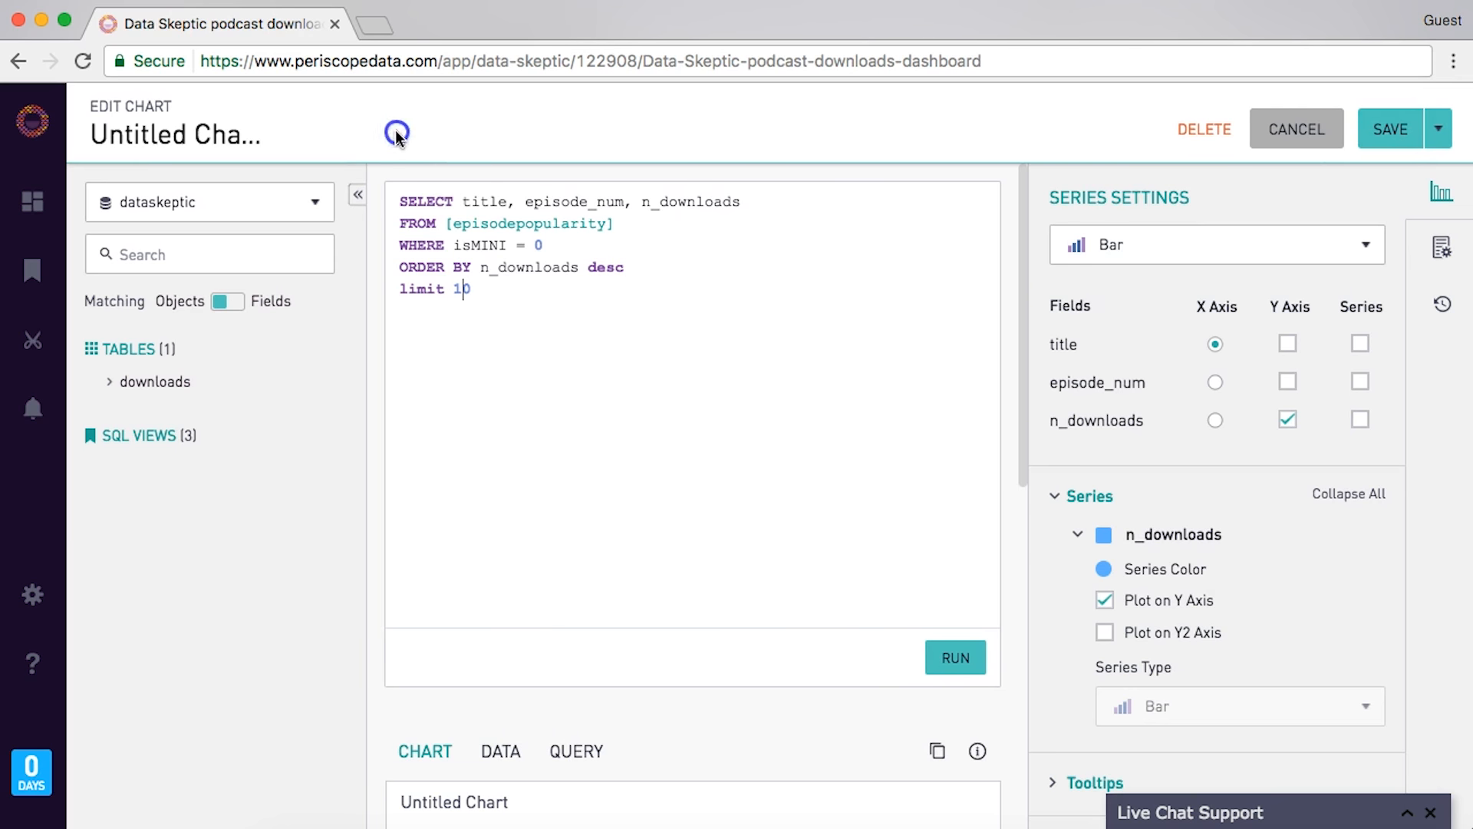
- Select the WHERE, ORDER BY and limit lines, save the chart, and start a new chart
drag(489, 319, 334, 167)
key(super+c)
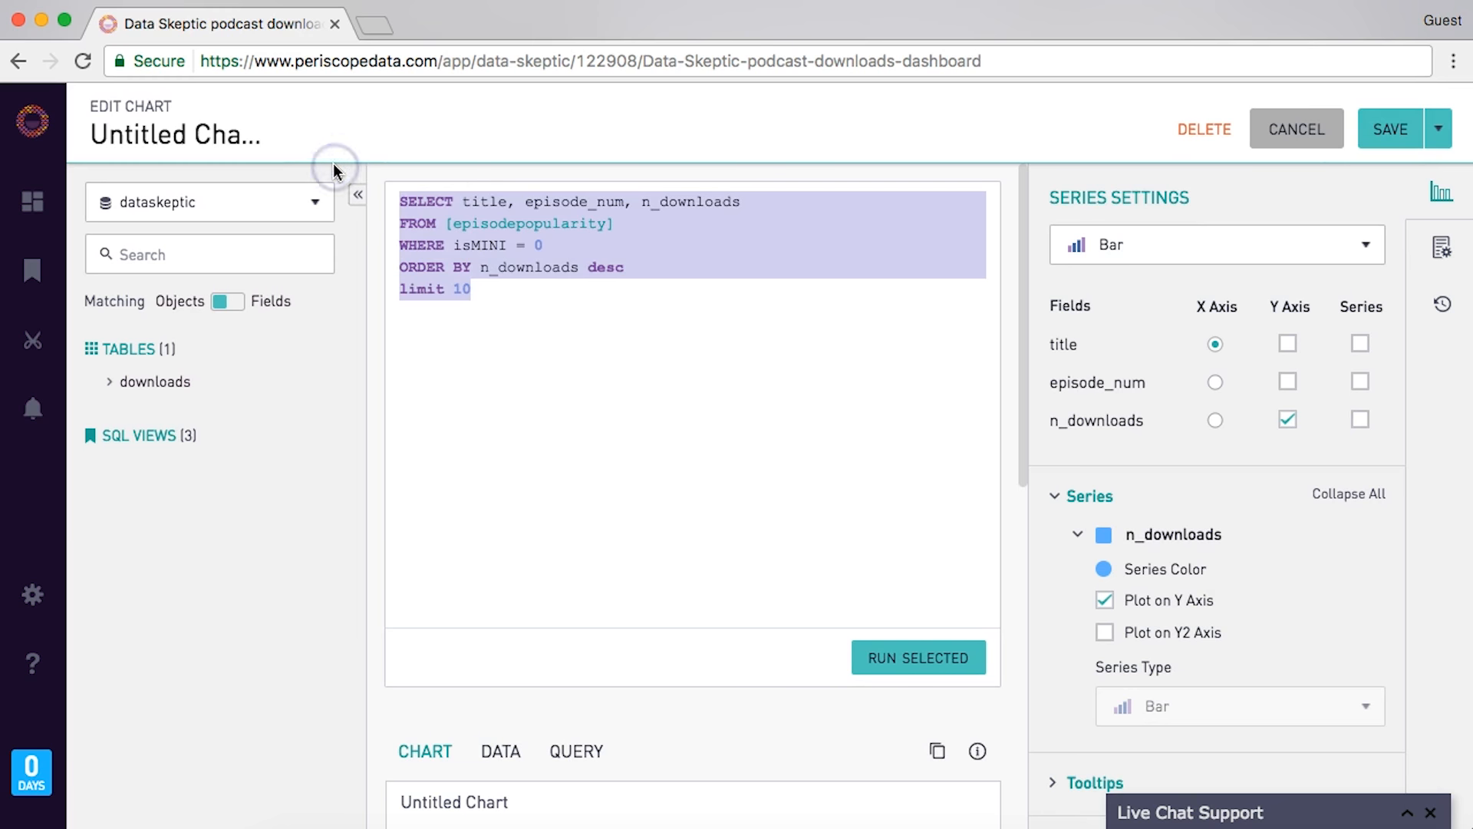
click(1389, 129)
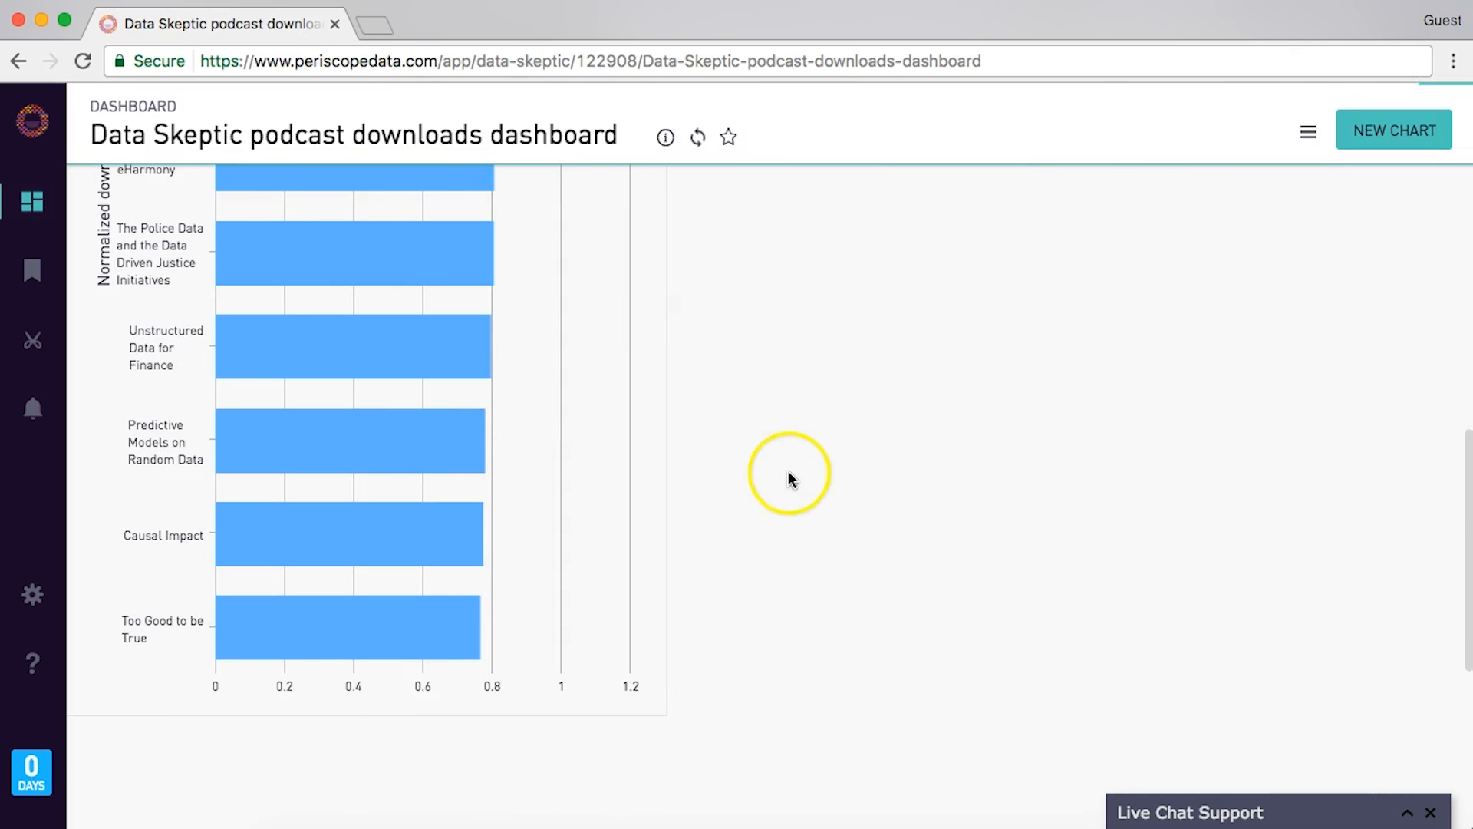
scroll(792, 480, up, 2)
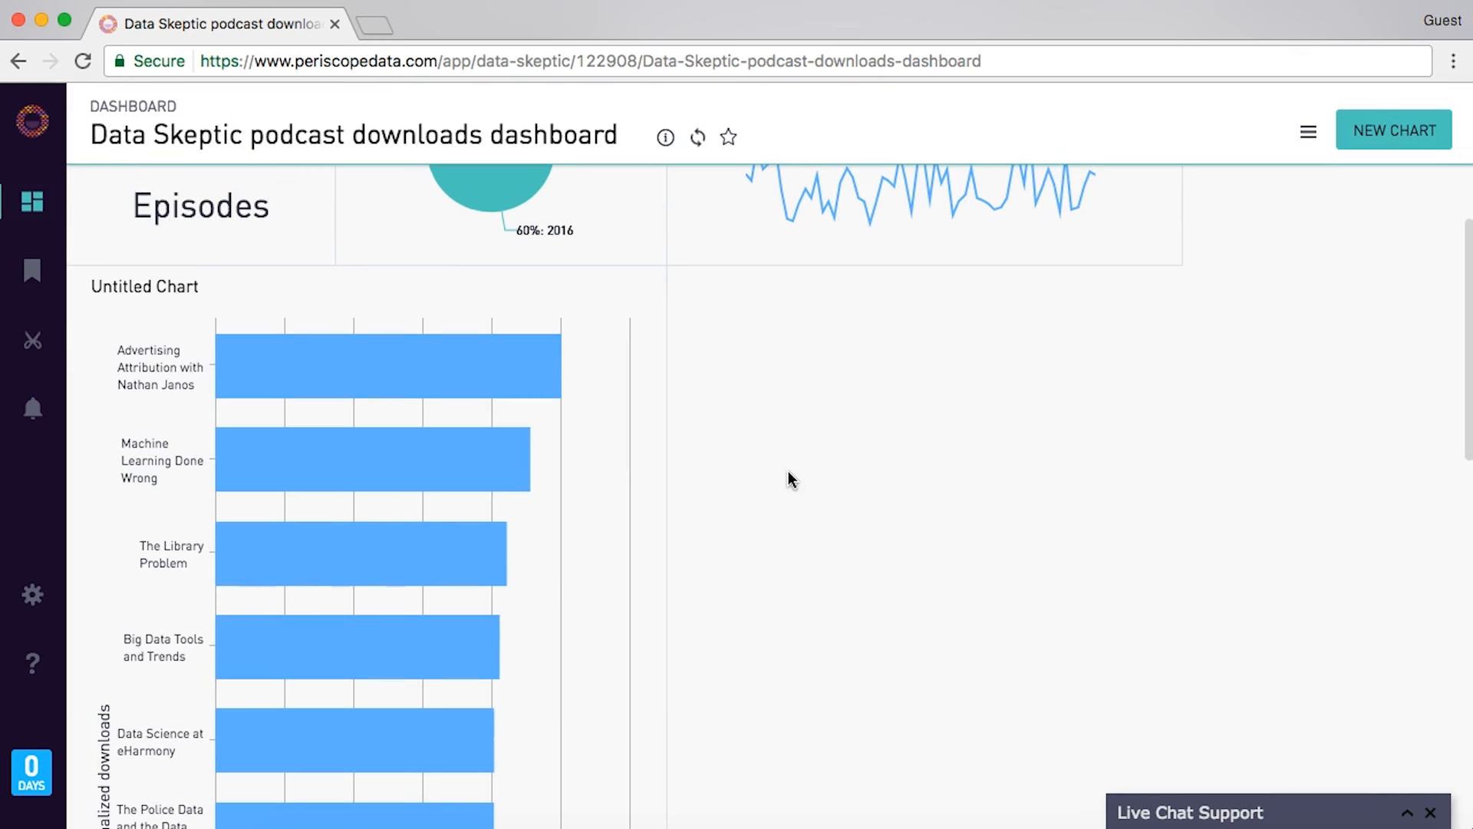
click(1393, 130)
- Paste the copied query into the new chart and clear the 0 from its isMINI filter
click(944, 249)
key(super+v)
click(565, 231)
key(Down)
key(BackSpace)
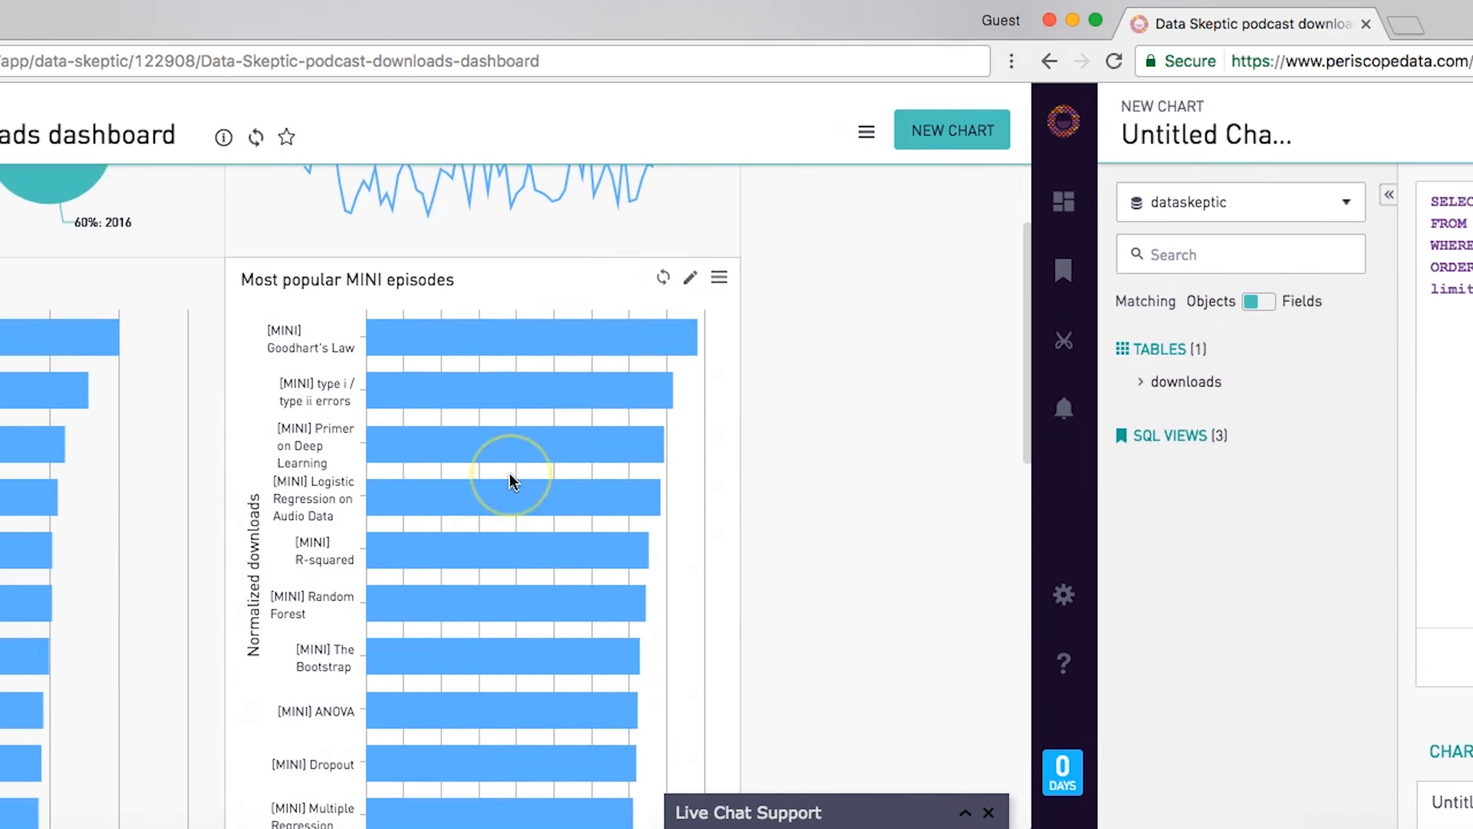
scroll(951, 481, down, 3)
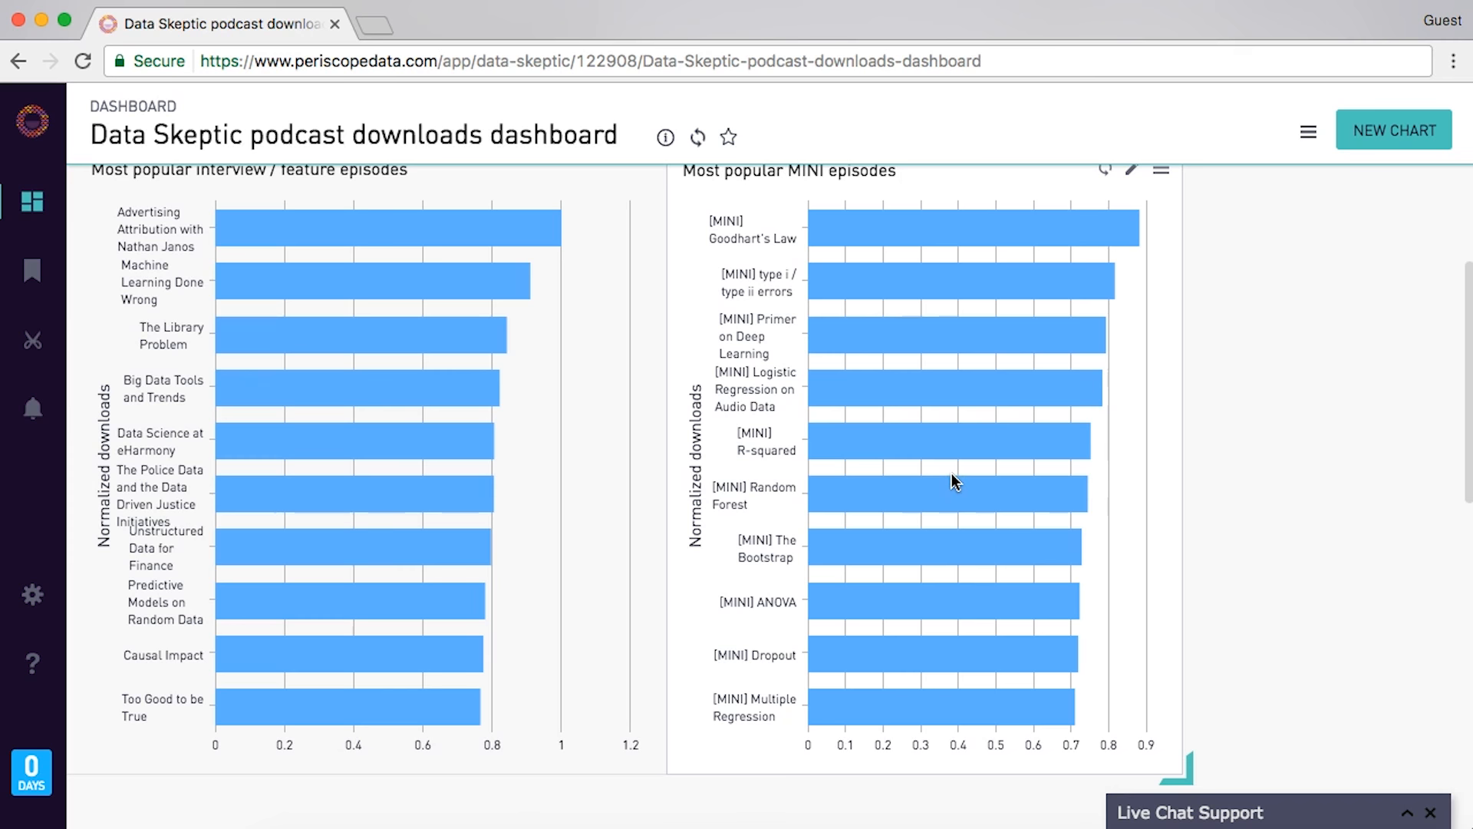
scroll(951, 475, up, 2)
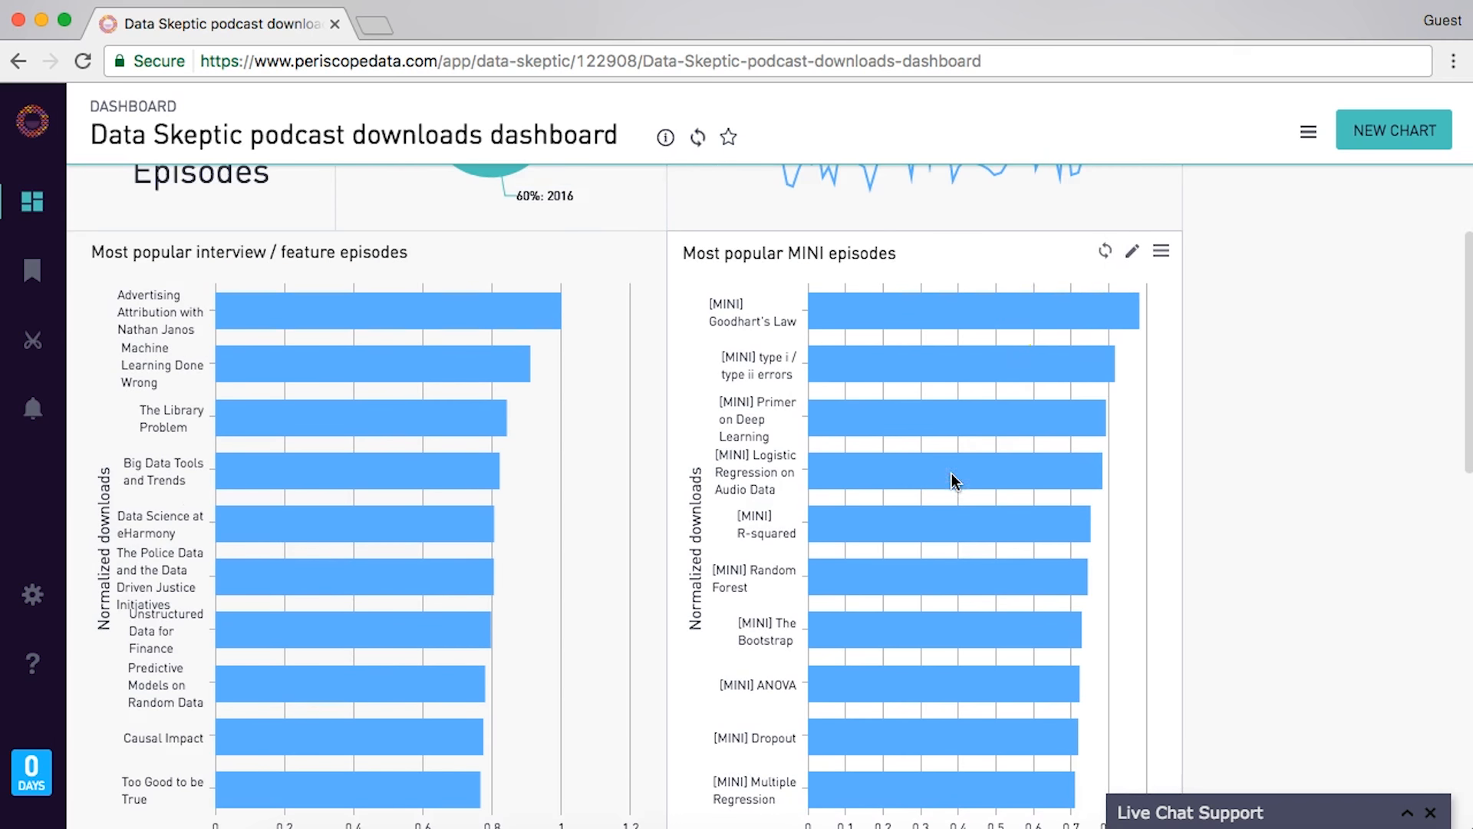
- Refresh the Most popular MINI episodes chart and open its extra options menu
click(1106, 252)
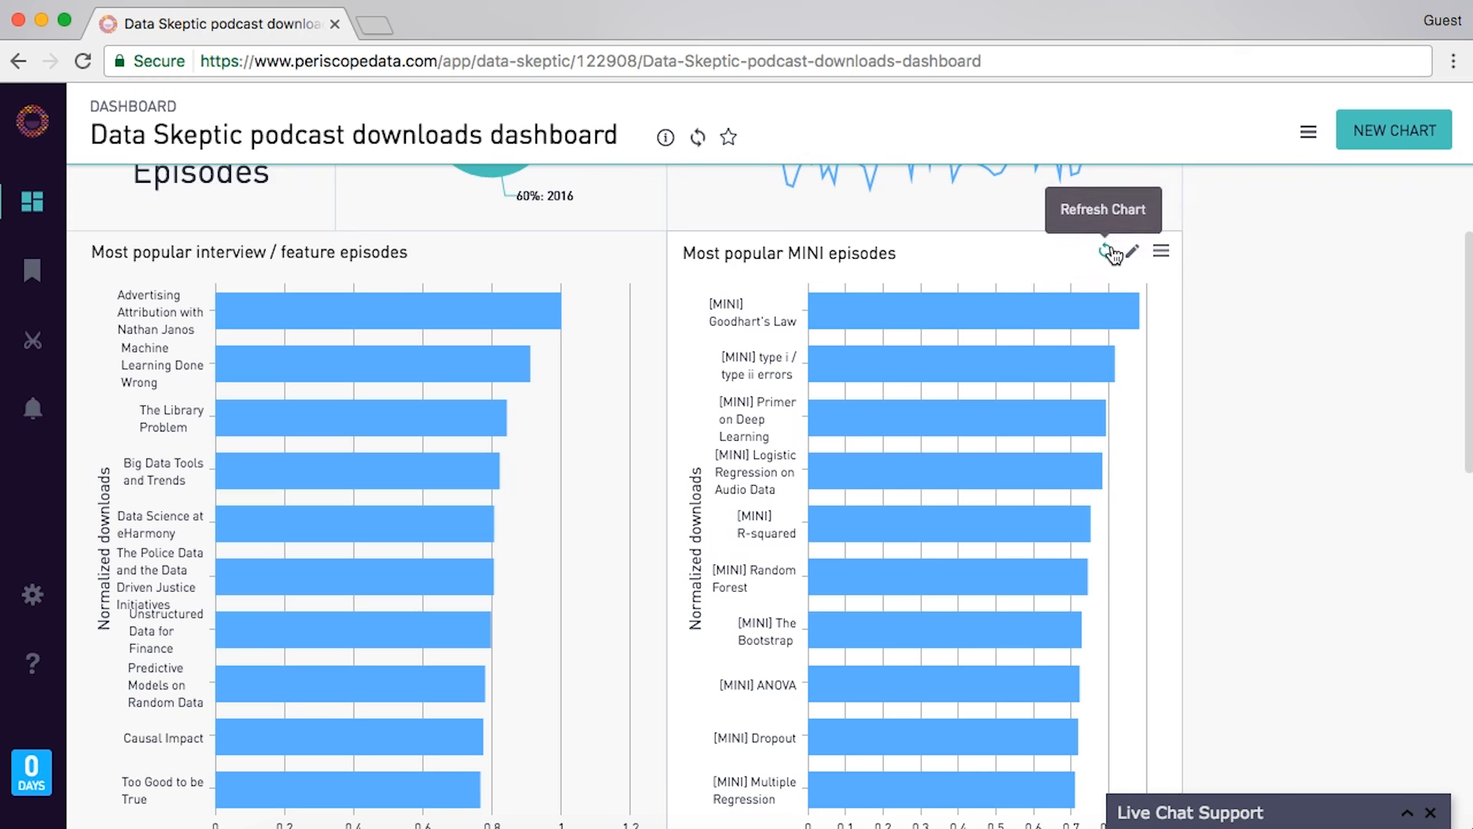
click(1092, 310)
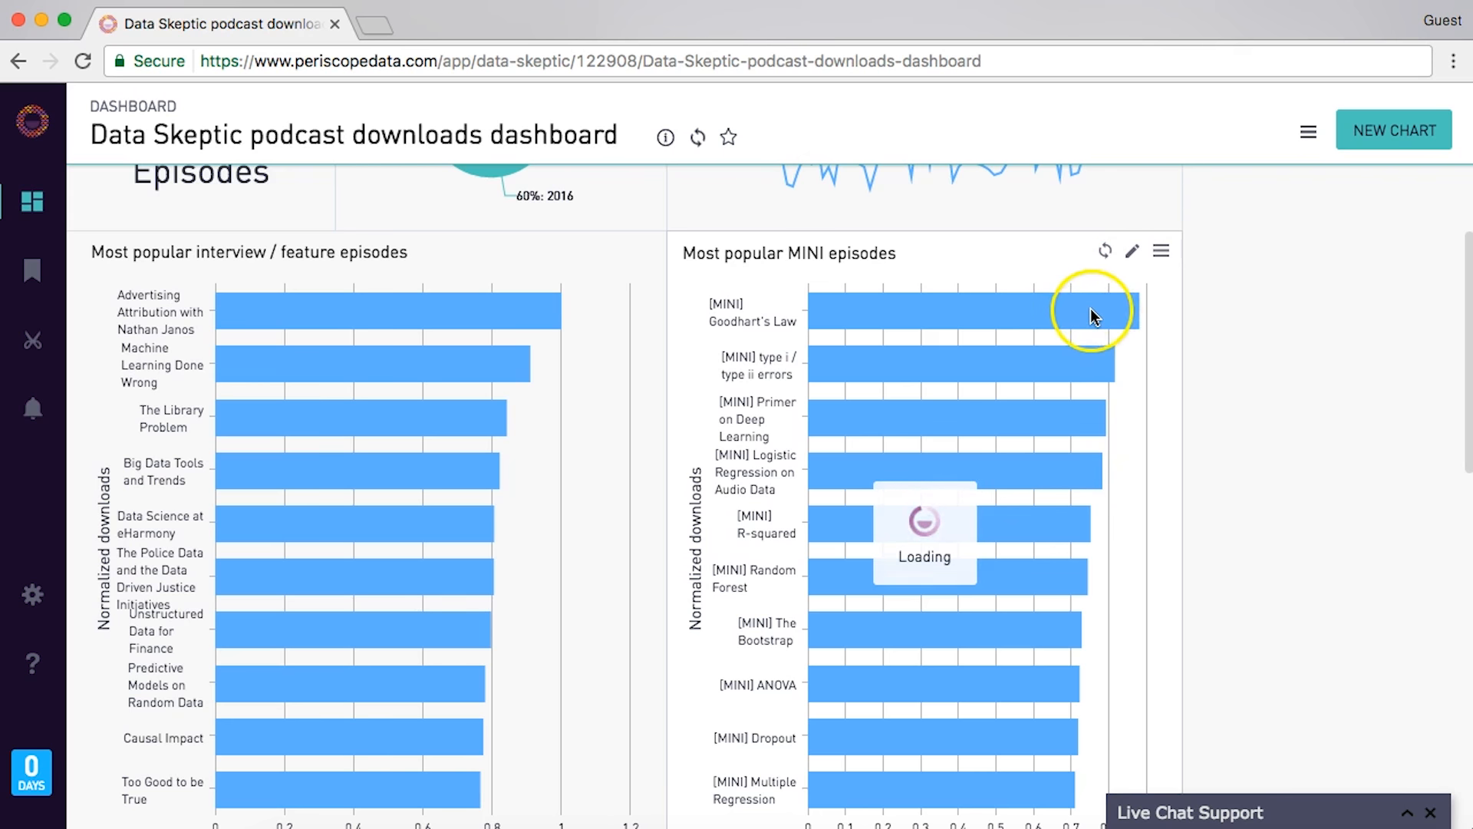
click(1162, 254)
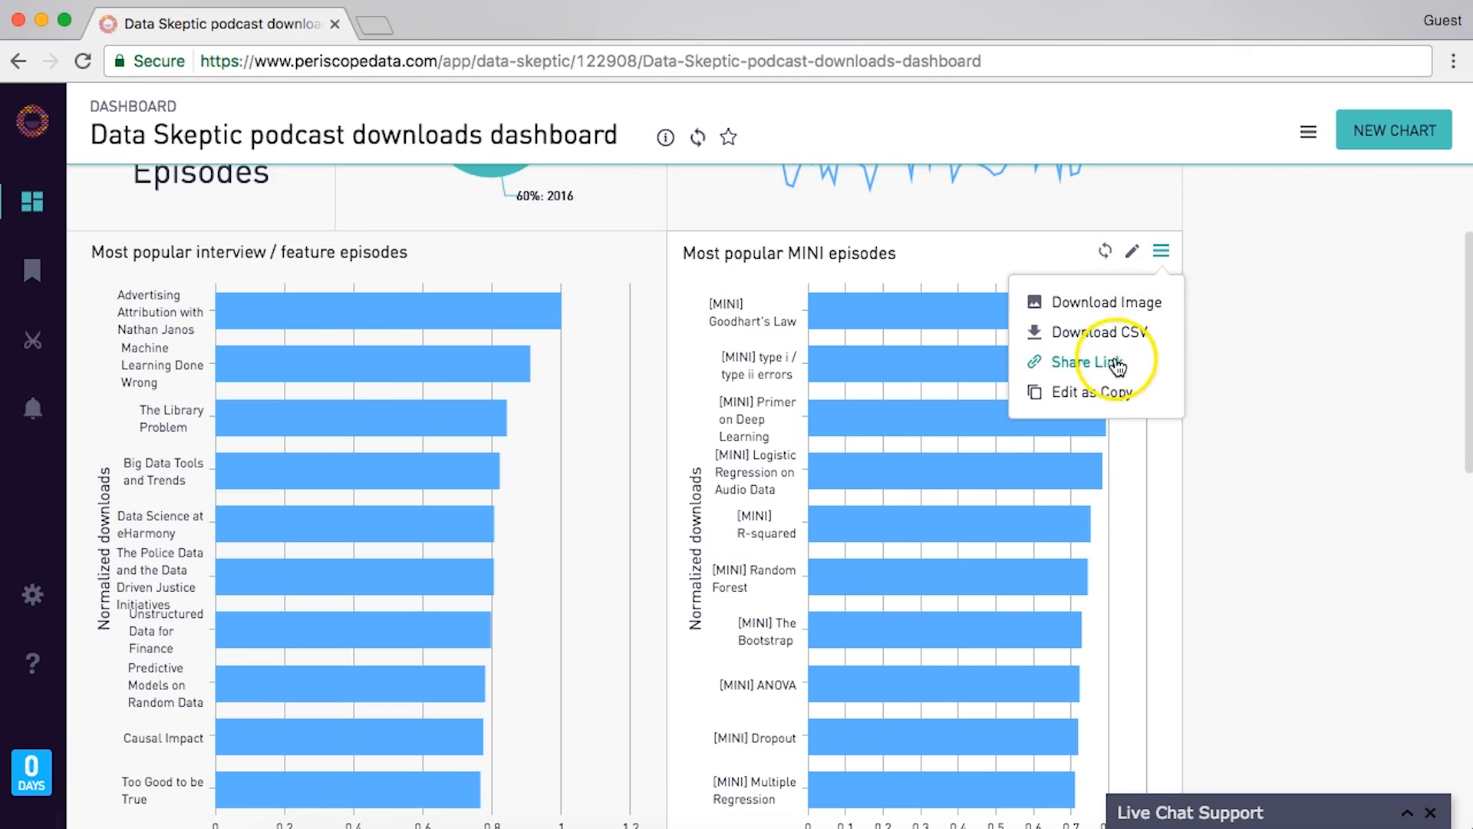
scroll(1254, 401, down, 5)
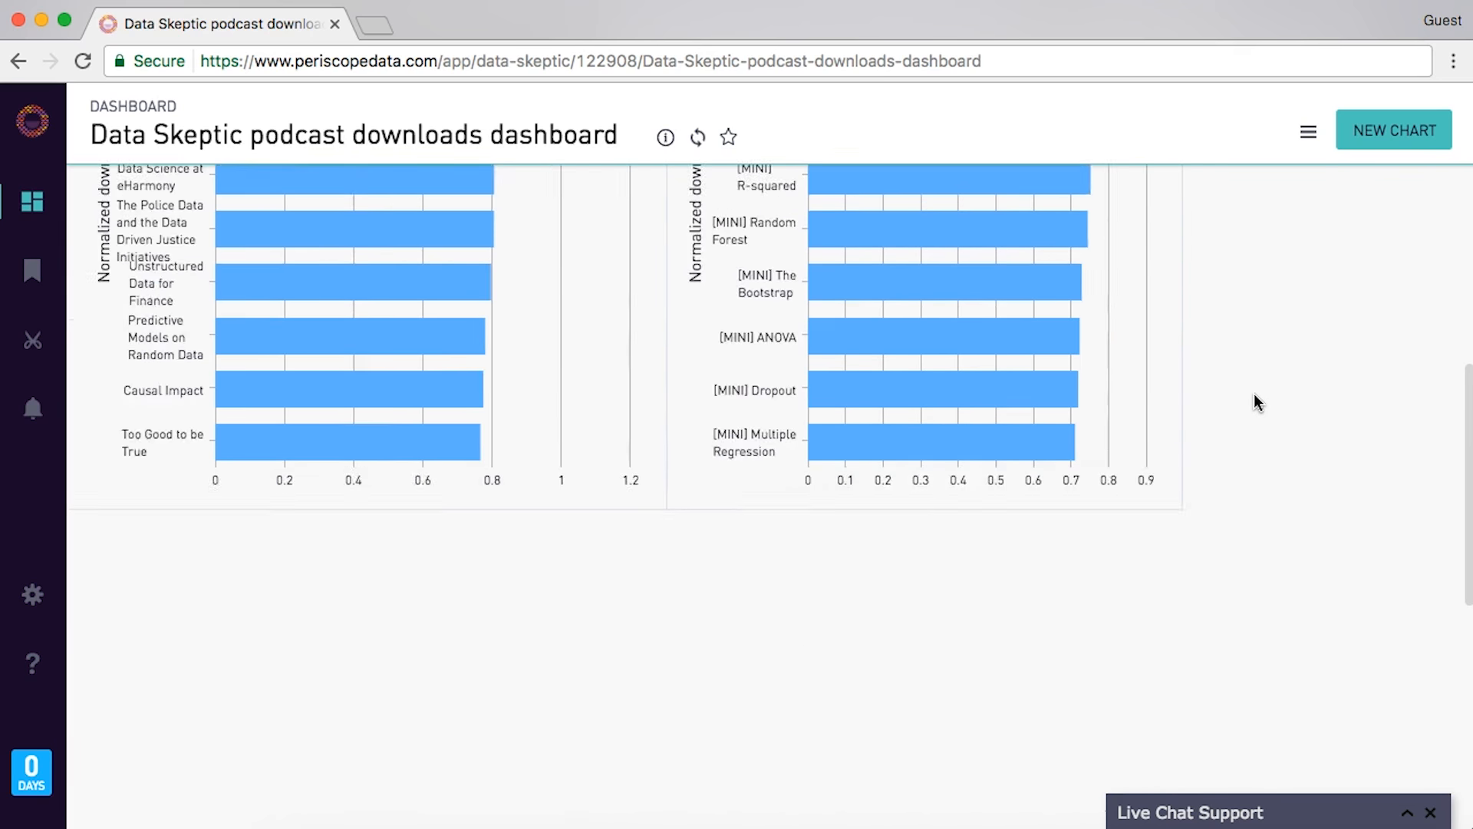
scroll(1255, 402, up, 6)
scroll(1254, 401, down, 1)
- Open the dashboard-wide options menu beside NEW CHART
scroll(1254, 401, down, 1)
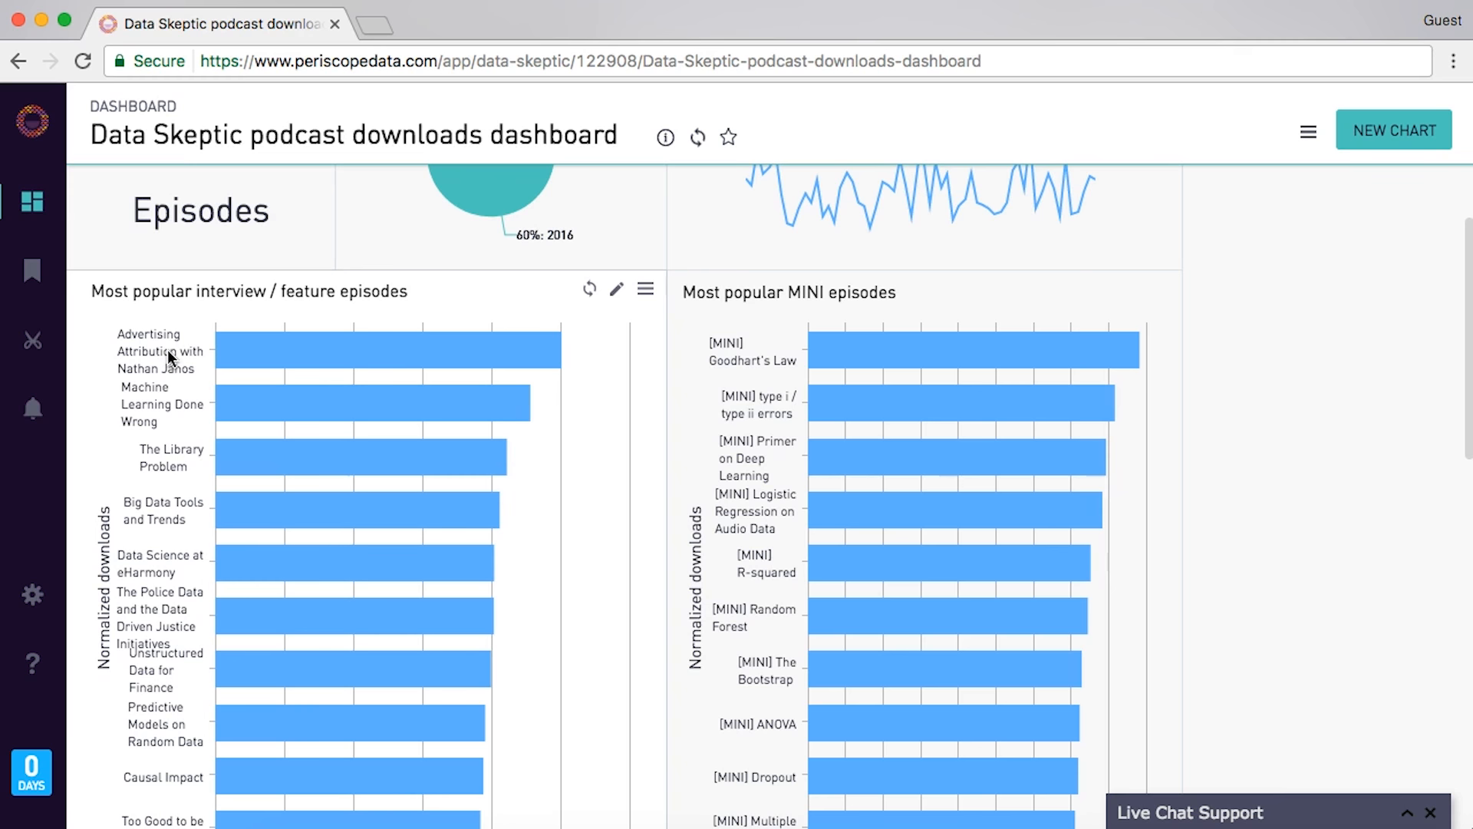
click(1310, 134)
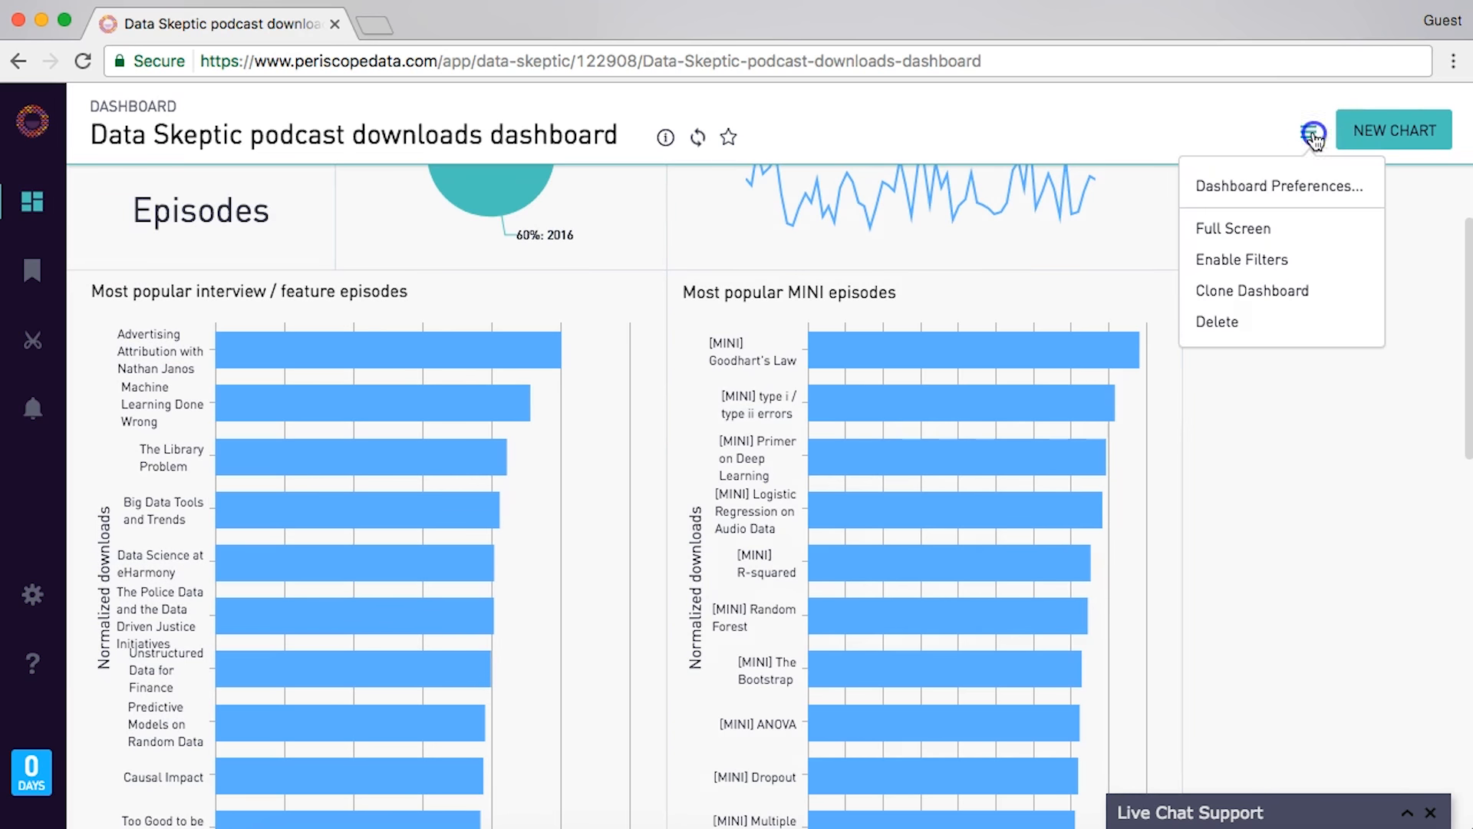
- Enable dashboard filters and apply a 90 Days DateRange filter to all charts
click(1258, 262)
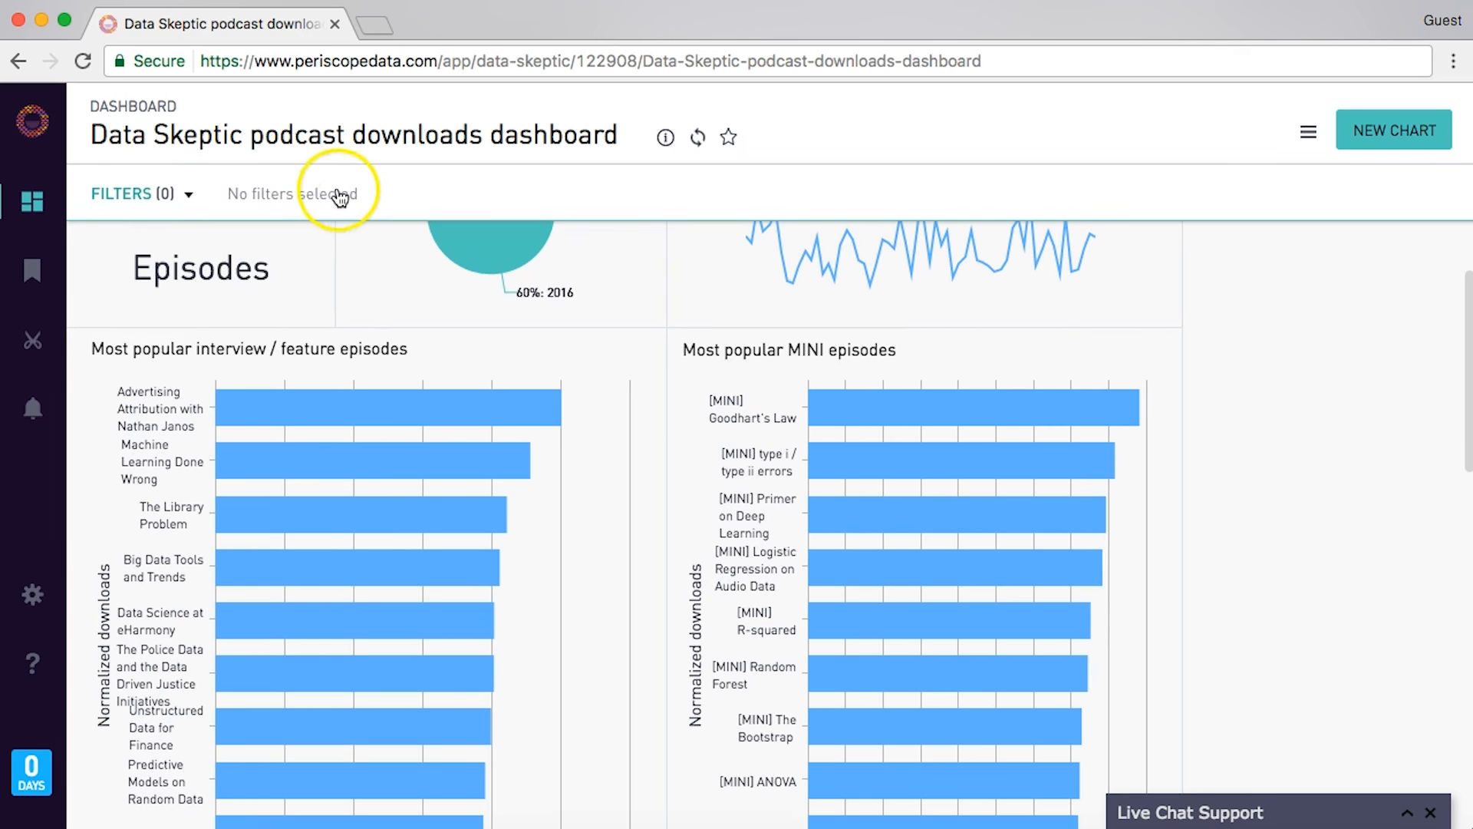
click(148, 195)
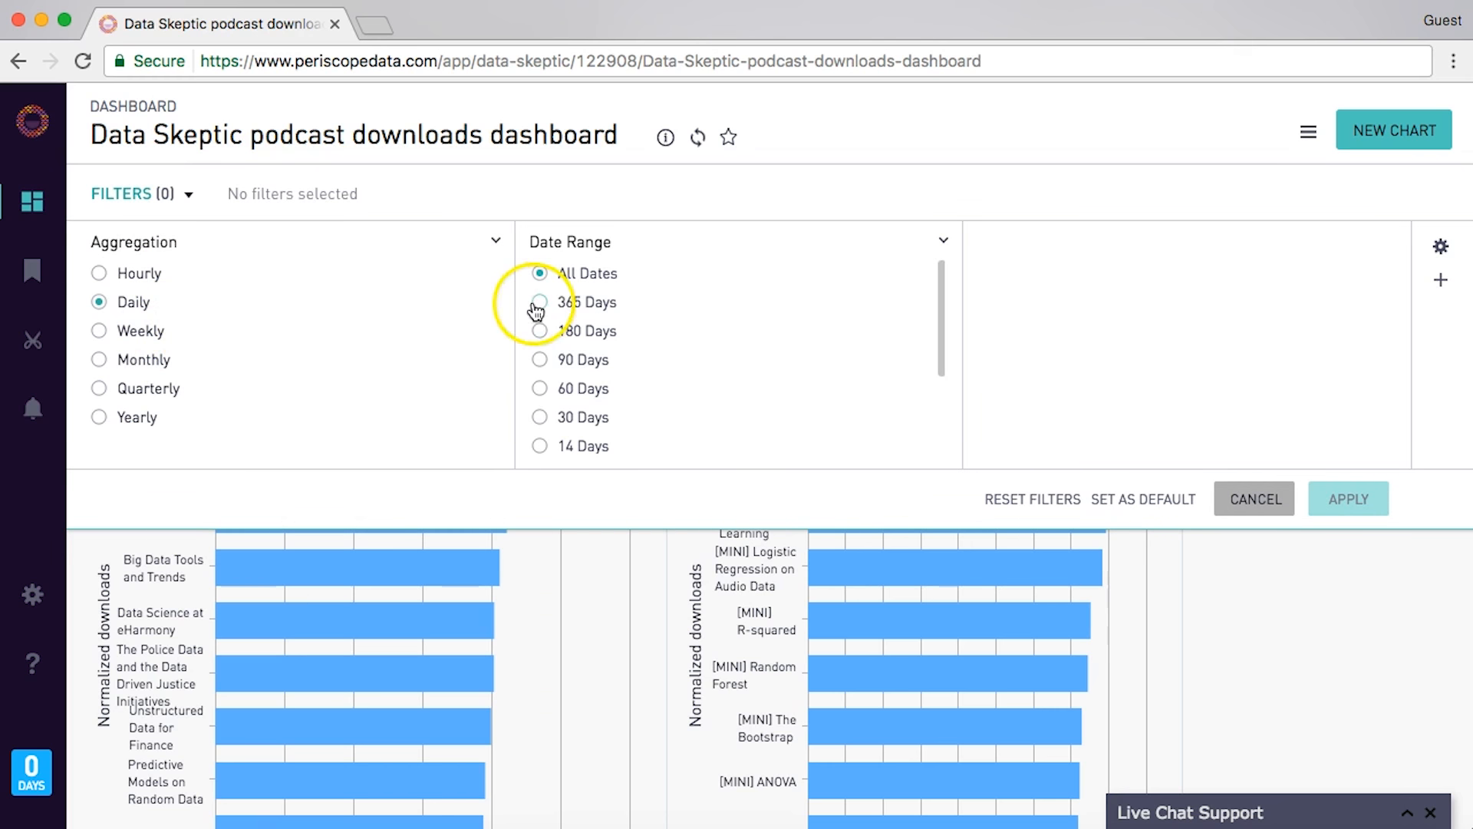
click(582, 367)
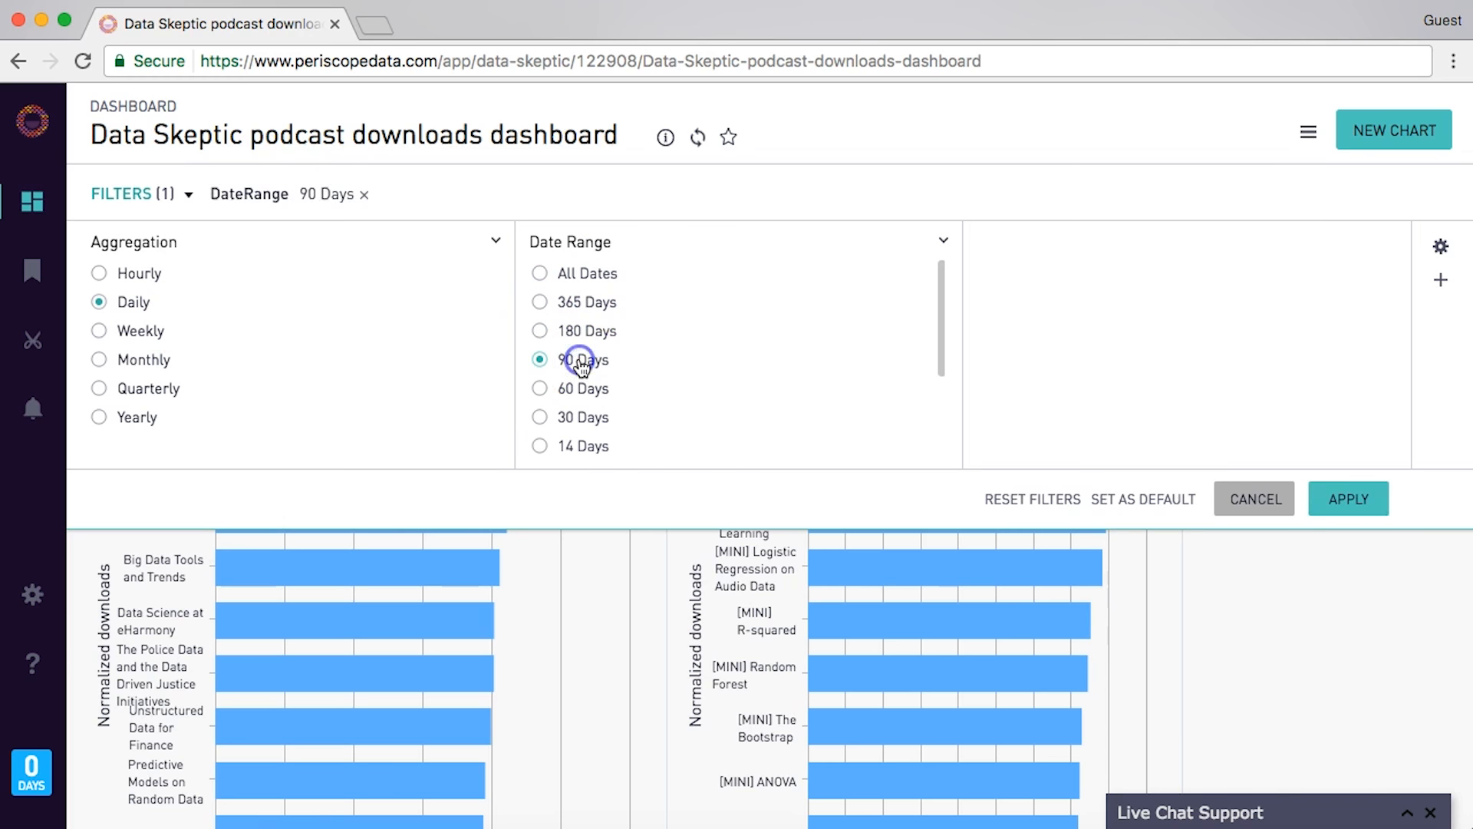
click(1339, 509)
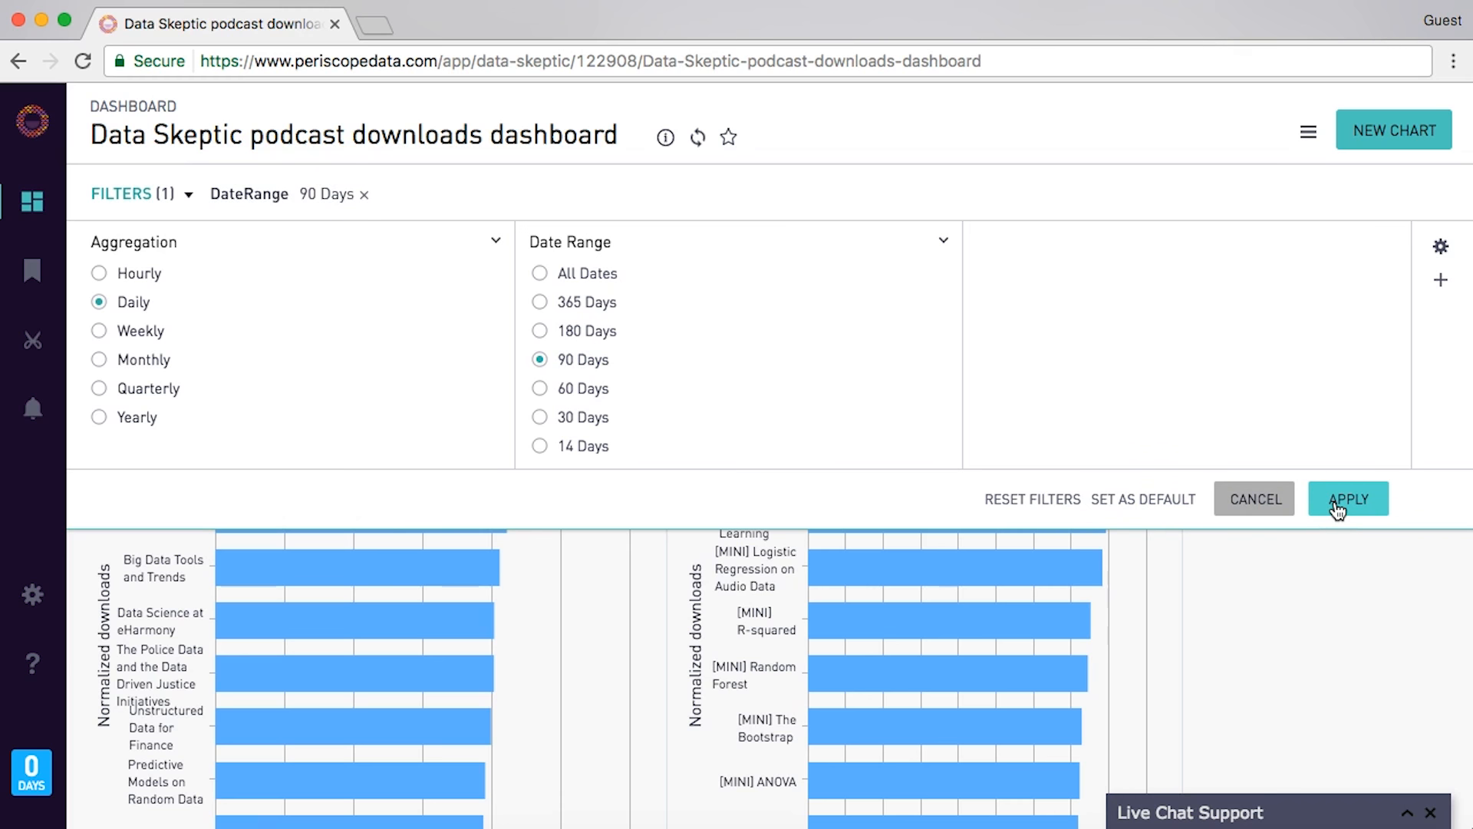
click(1338, 509)
click(1168, 485)
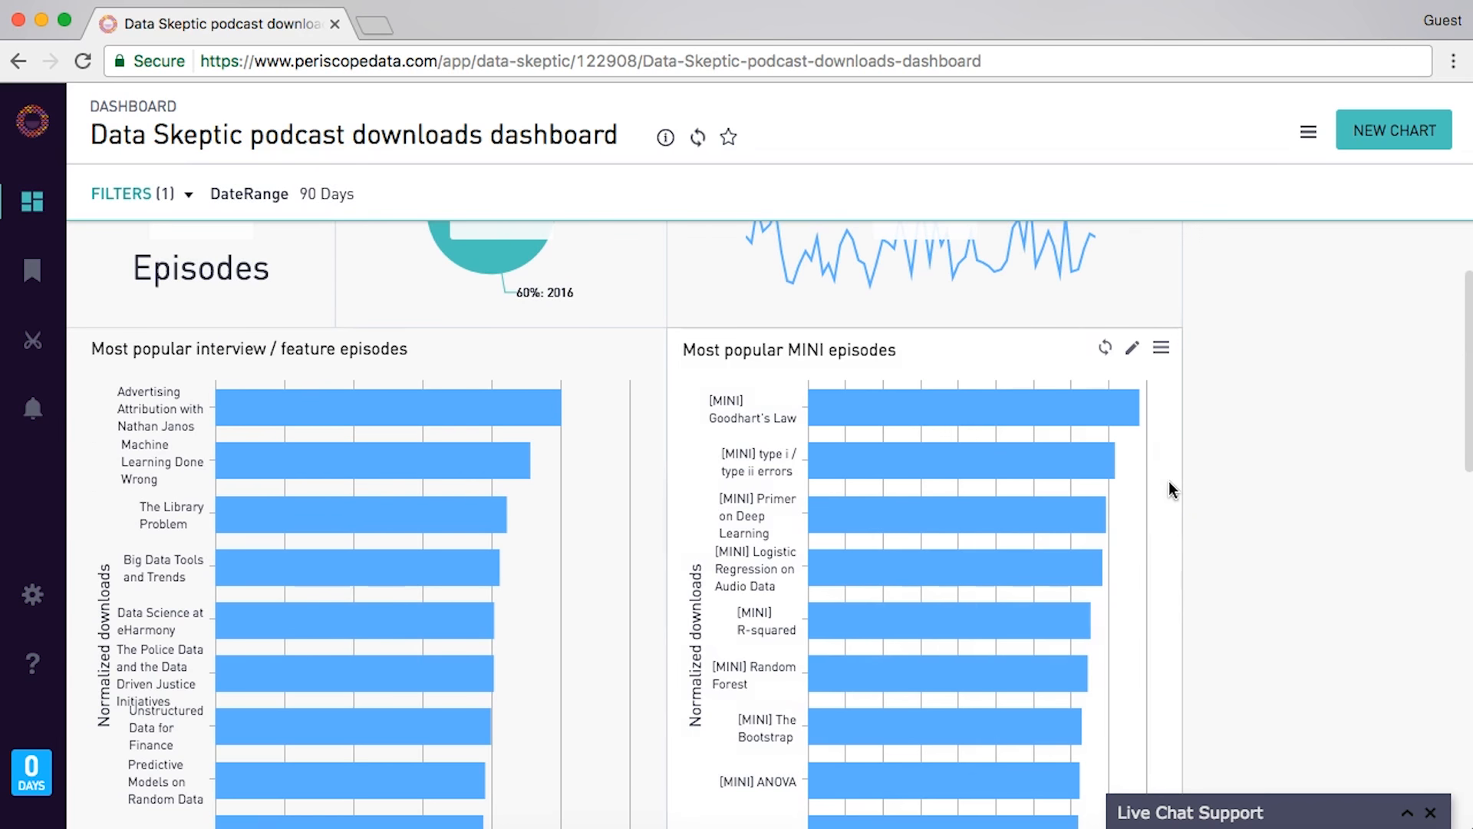
scroll(1168, 480, up, 2)
- Add WHERE [date=daterange] on its own line in the Episodes chart's SQL
click(845, 394)
click(527, 361)
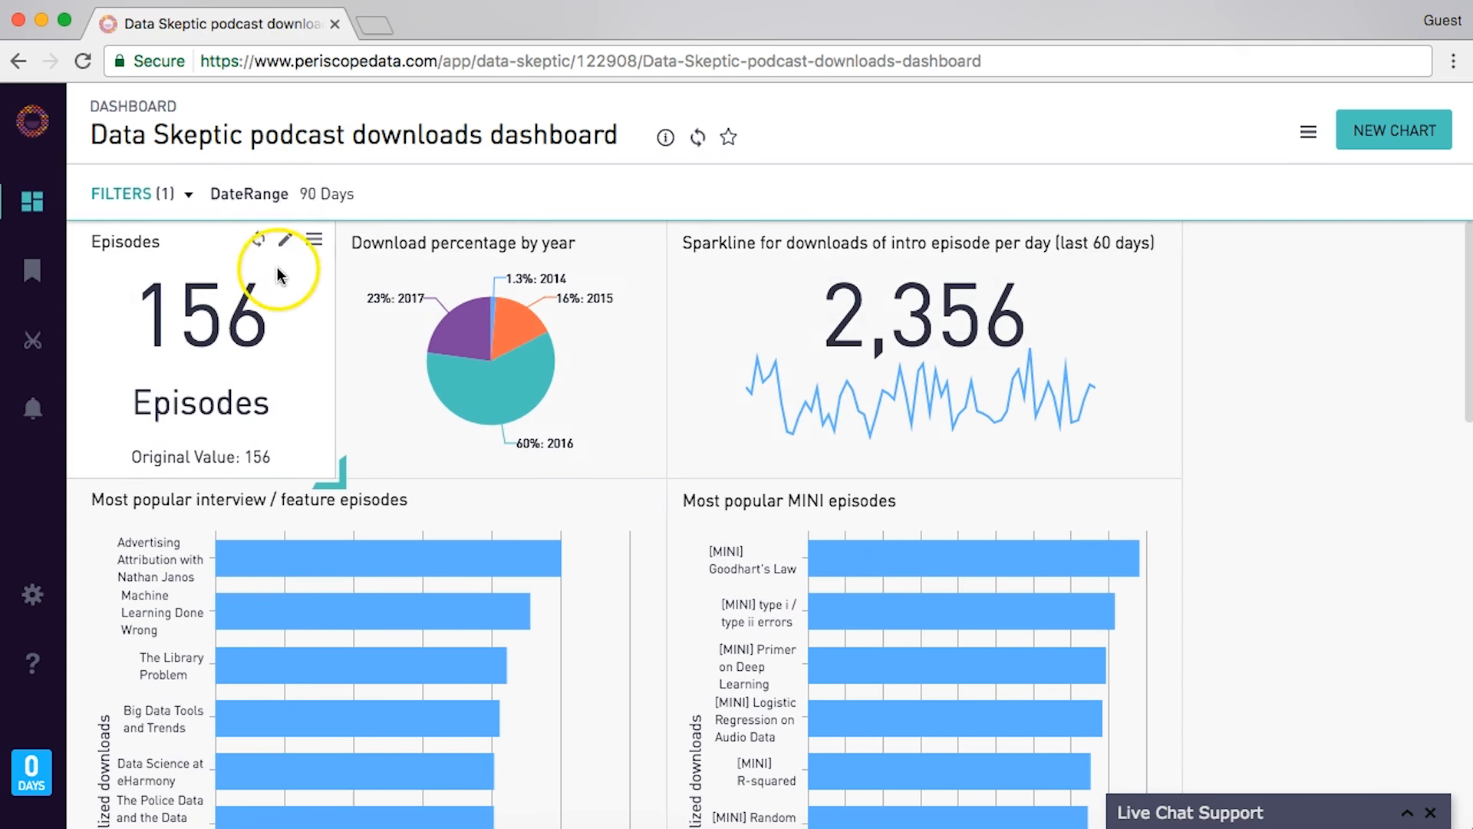
click(284, 244)
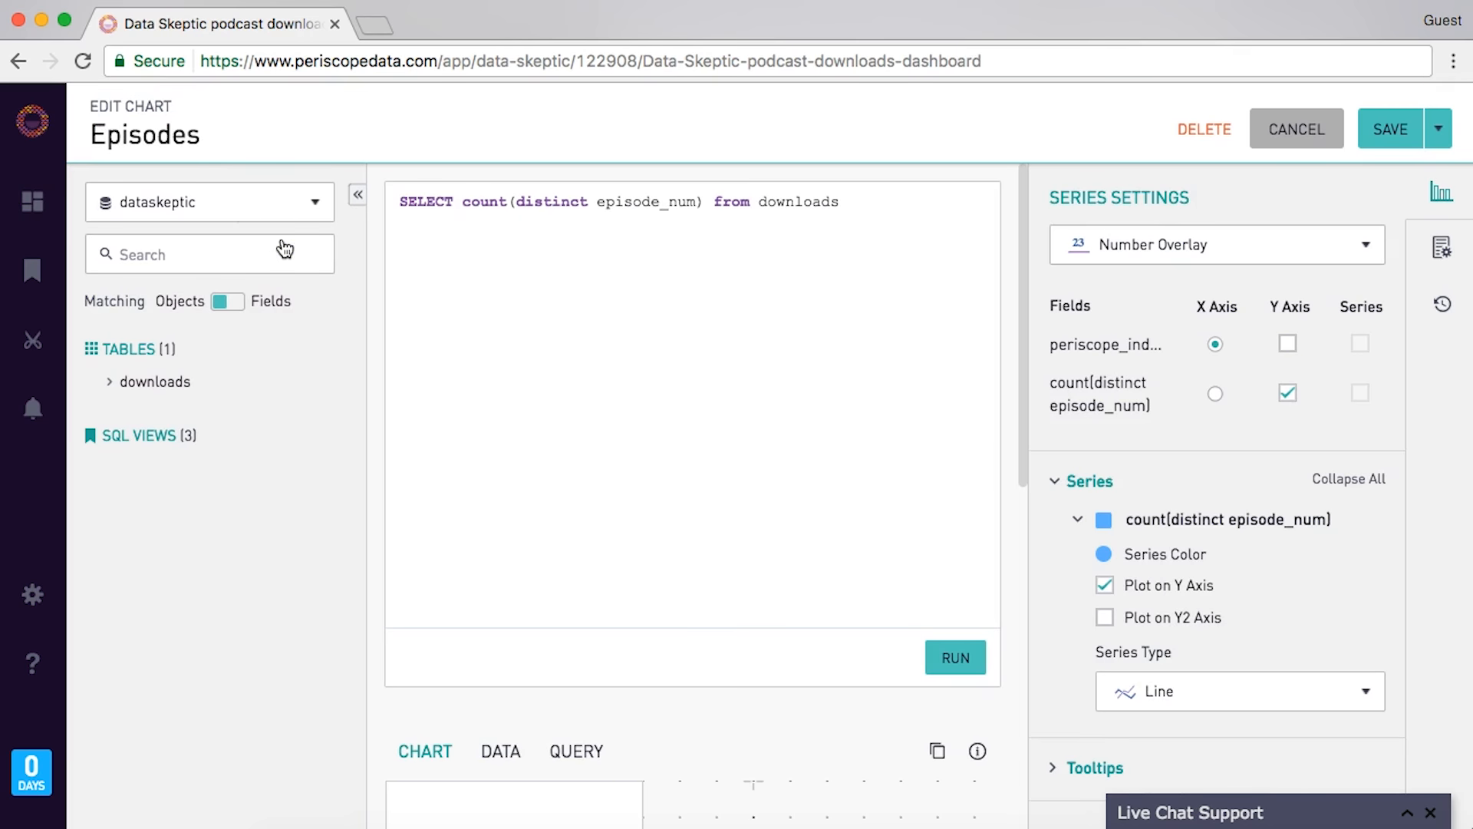
click(712, 202)
key(Return)
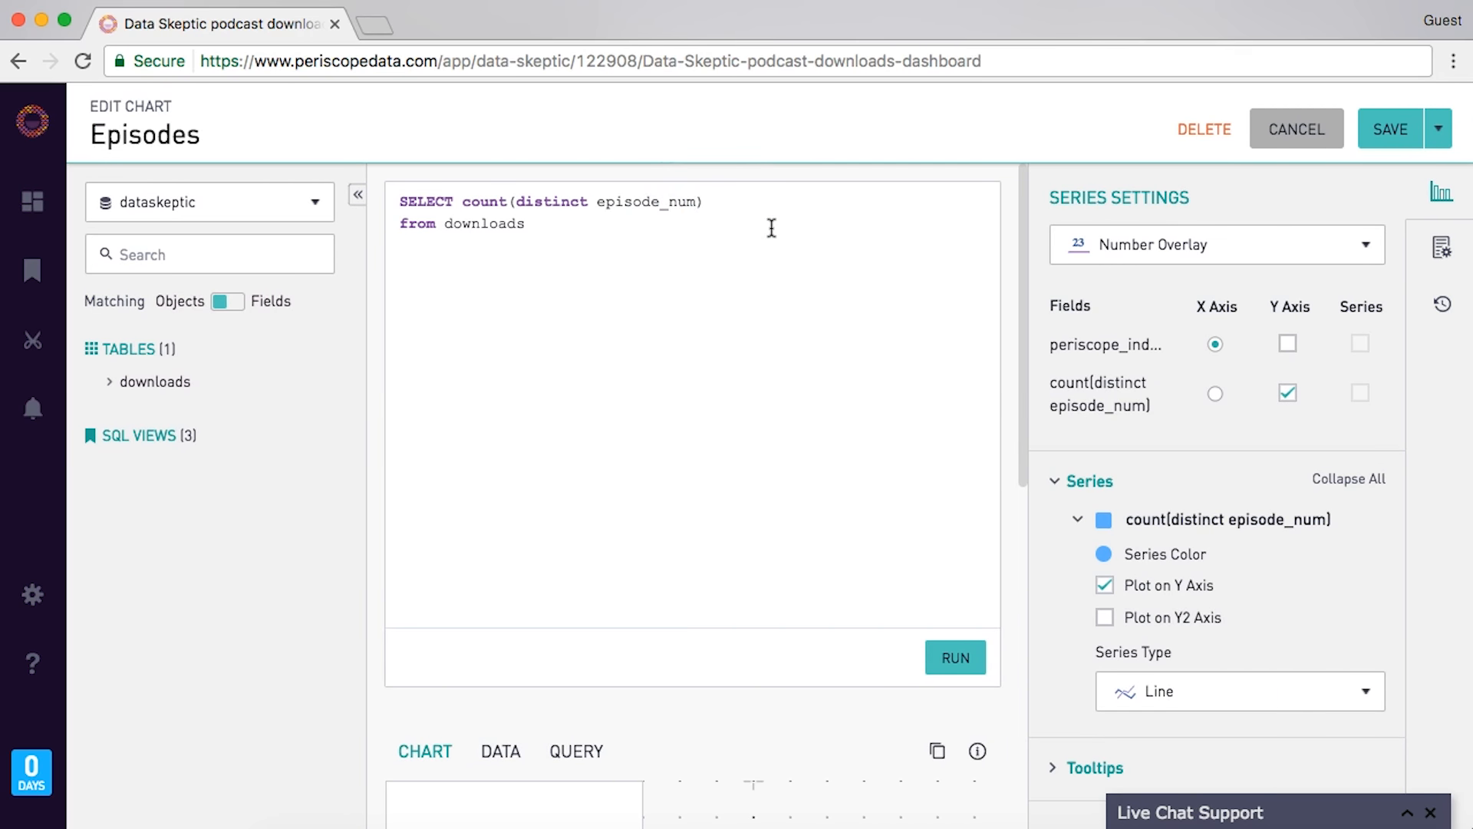
text(WHERE [date=date)
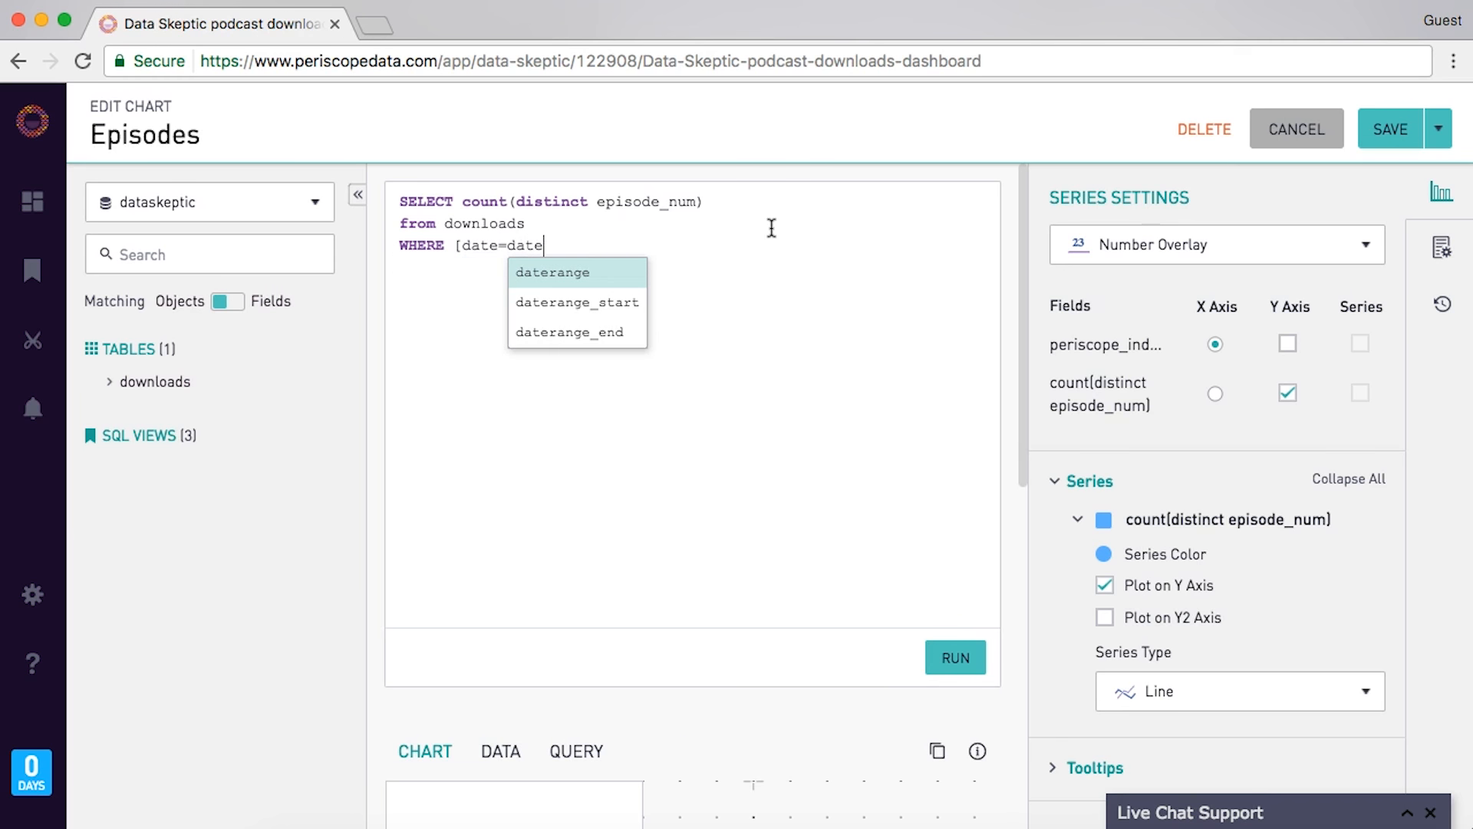
text(r)
key(Return)
text(])
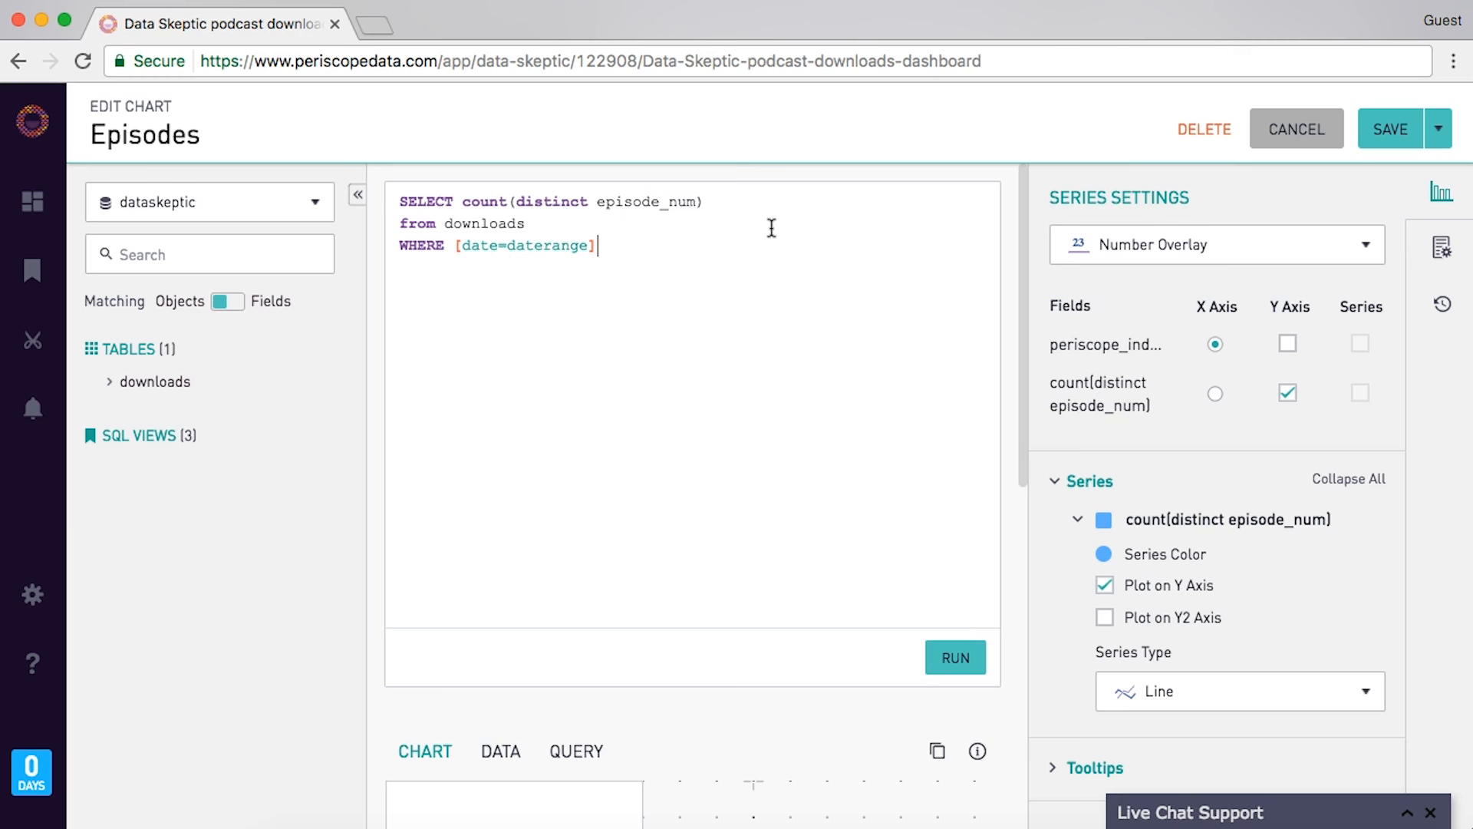
- Inspect the translated query showing the expanded 90-day date condition
scroll(632, 239, down, 3)
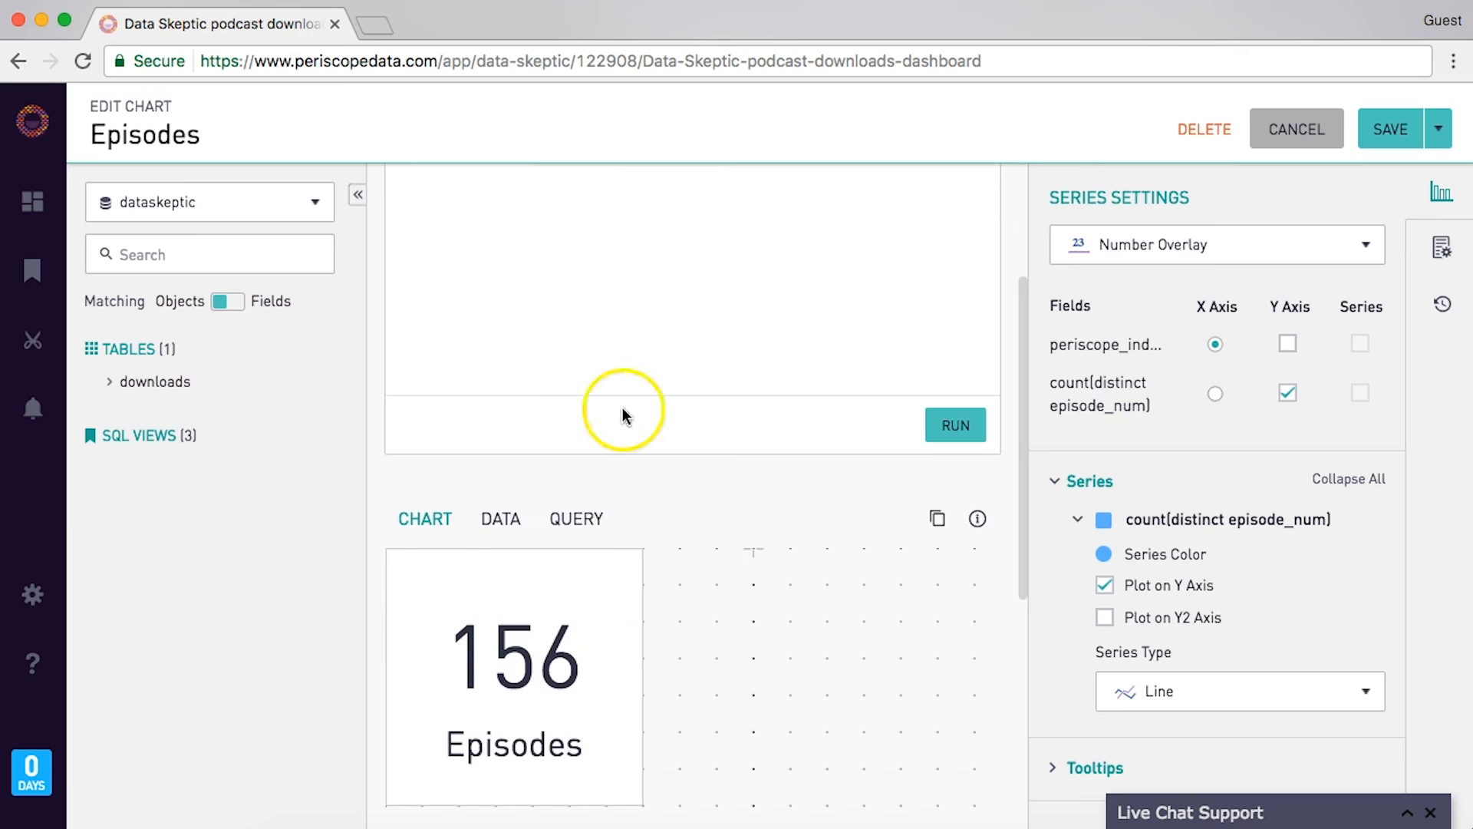
scroll(622, 461, down, 2)
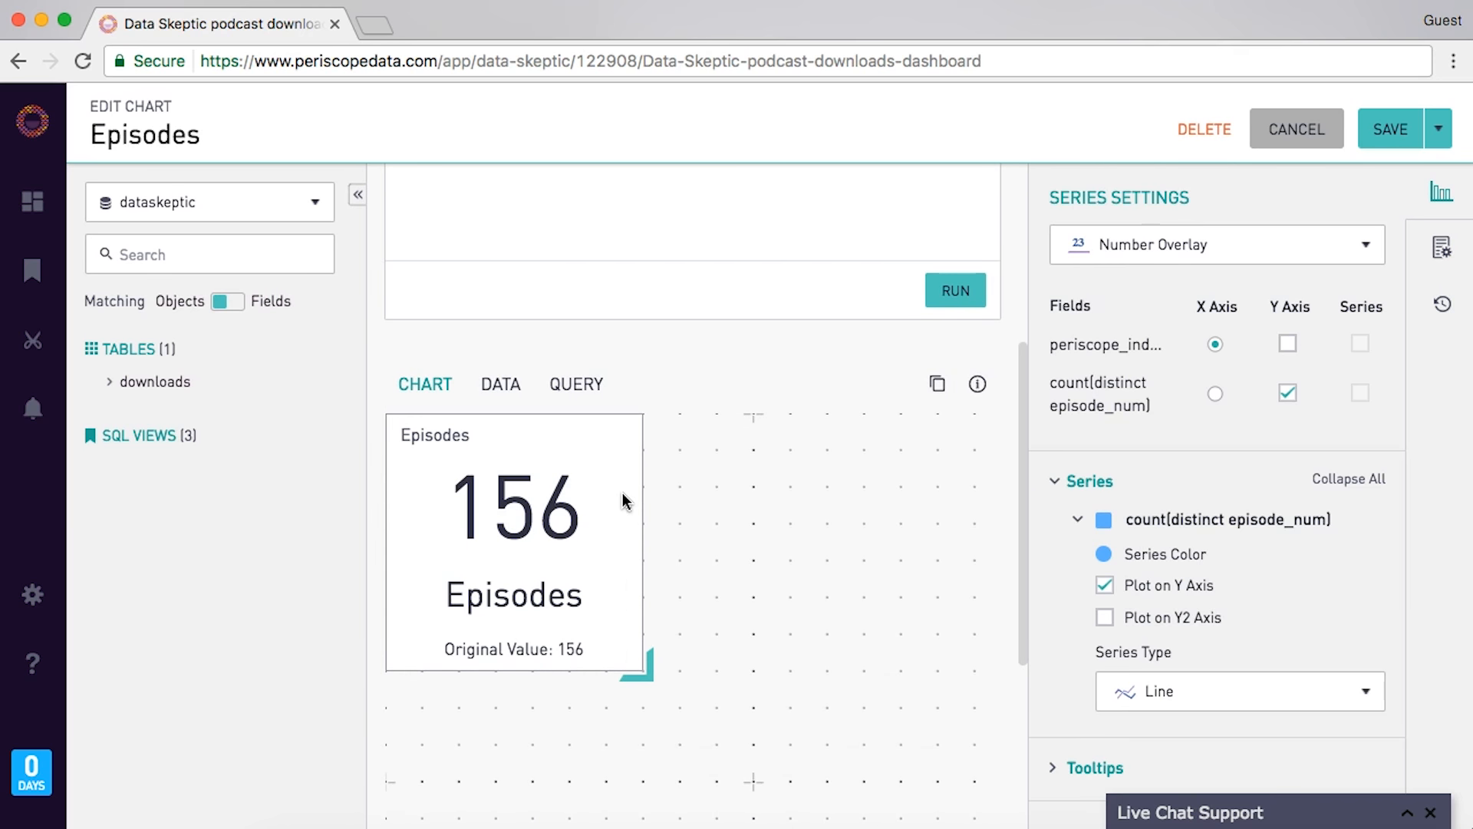
click(582, 385)
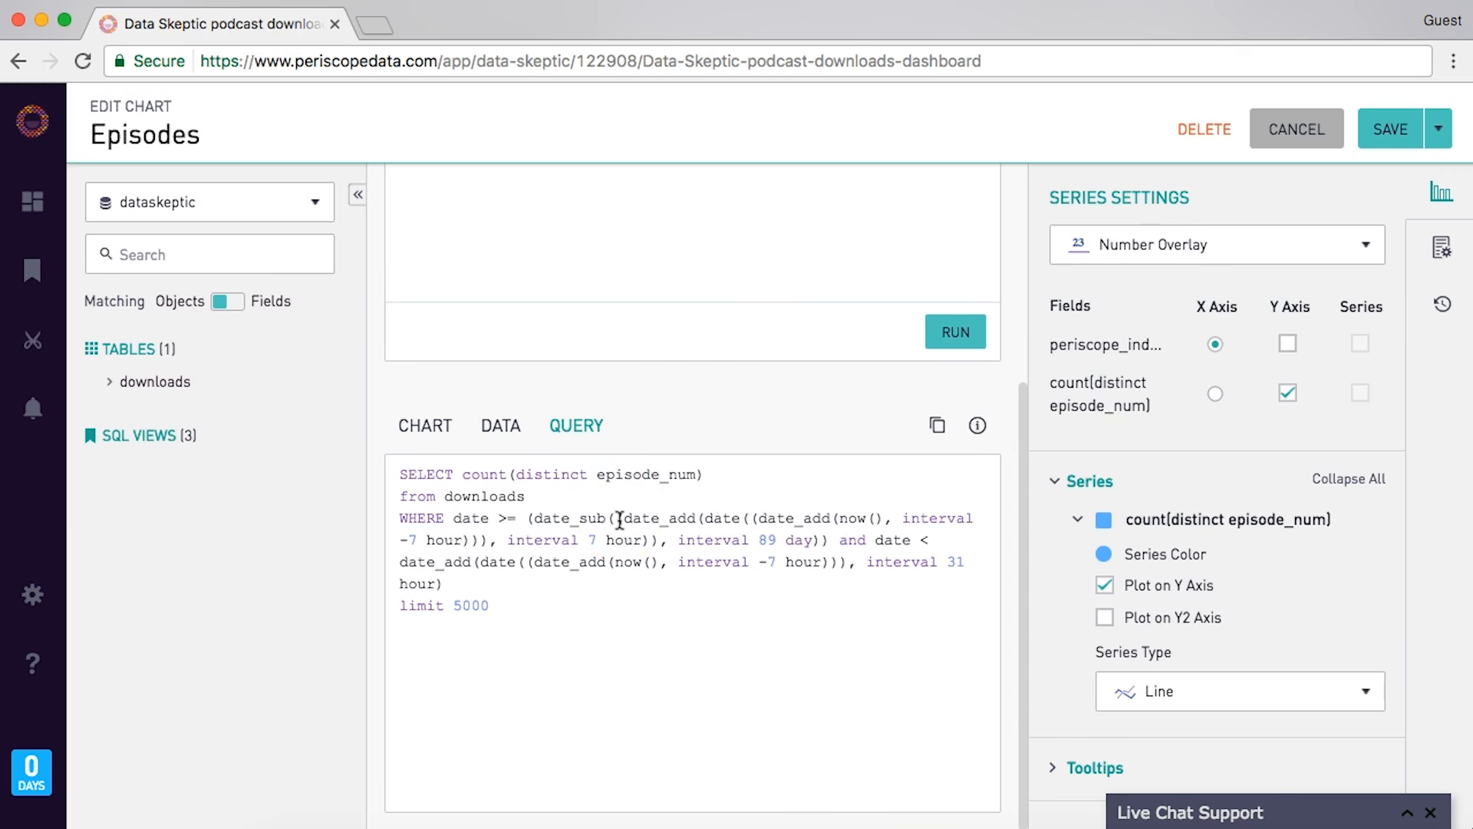
drag(535, 513, 546, 602)
click(545, 607)
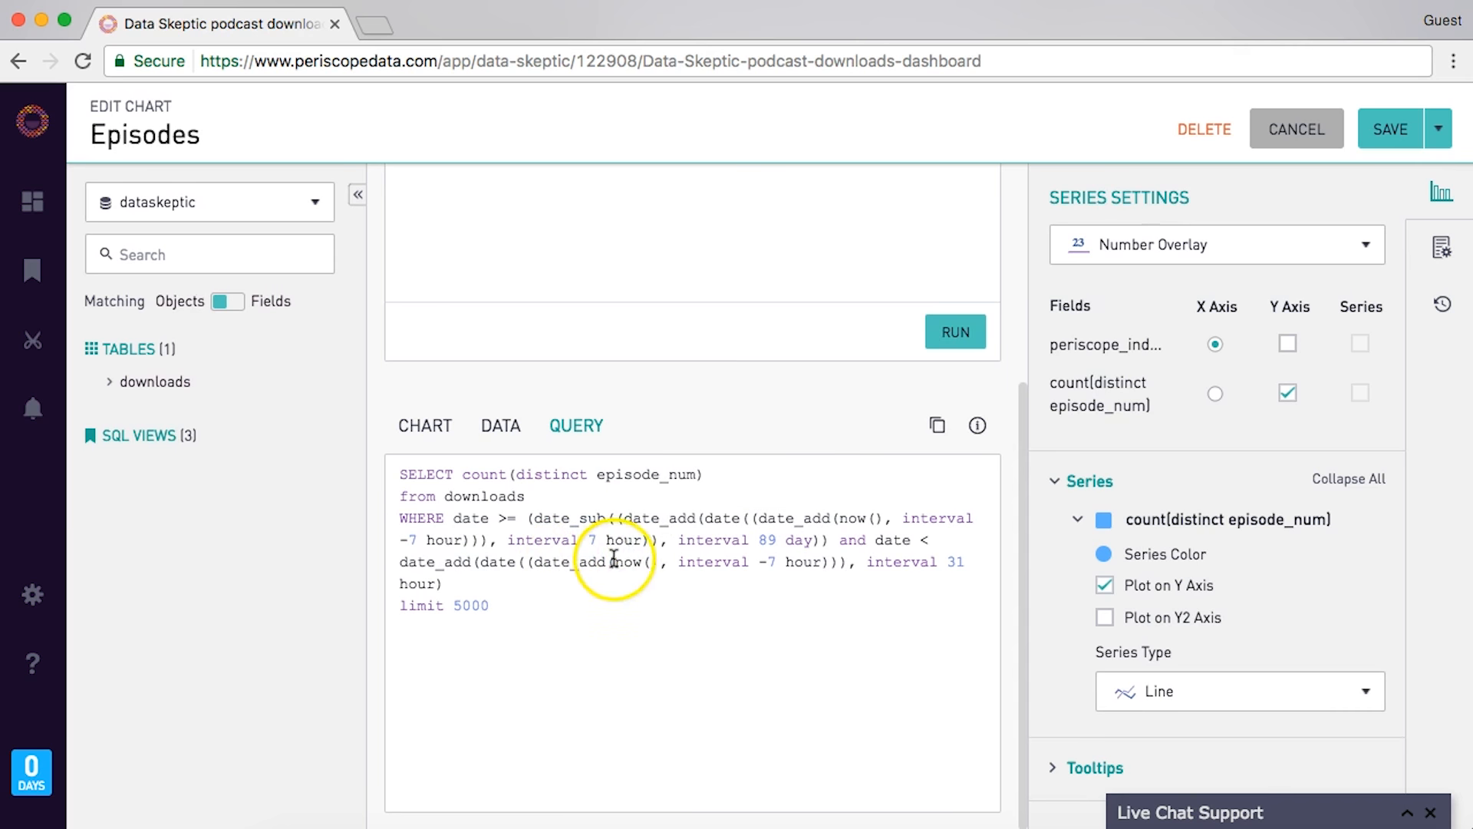
scroll(540, 260, up, 5)
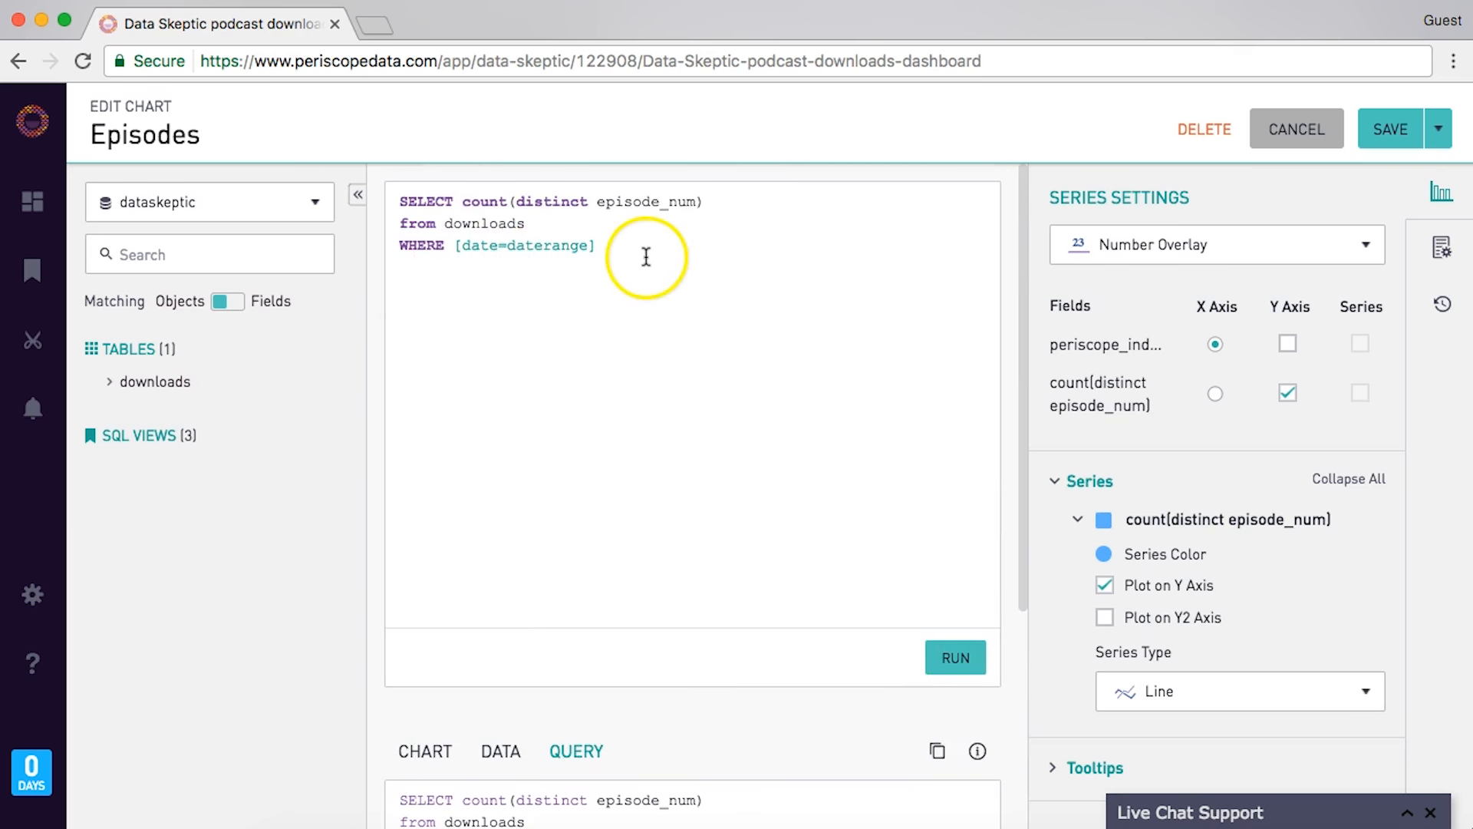
scroll(646, 261, down, 5)
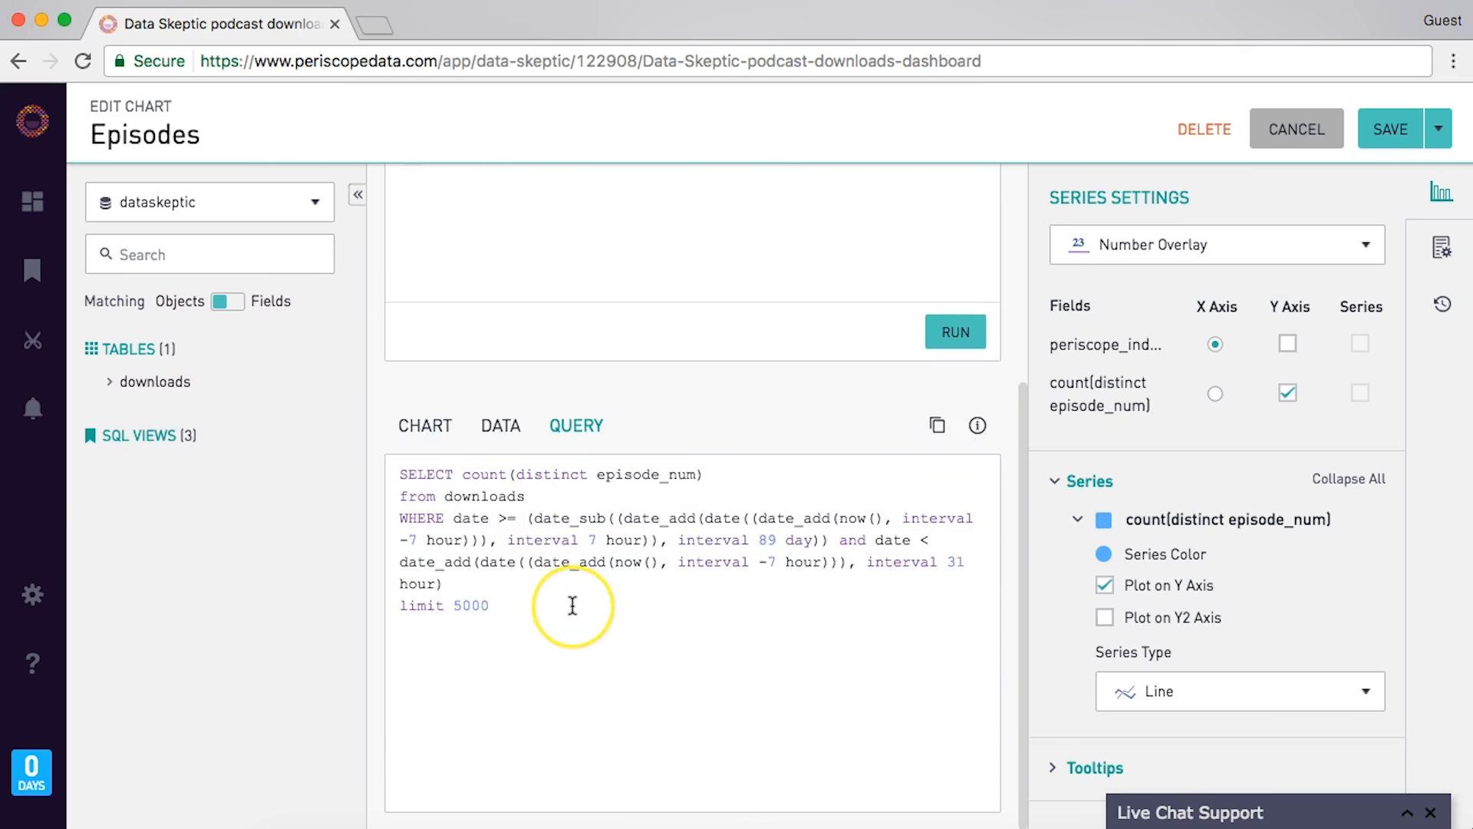
drag(446, 496, 494, 519)
click(459, 516)
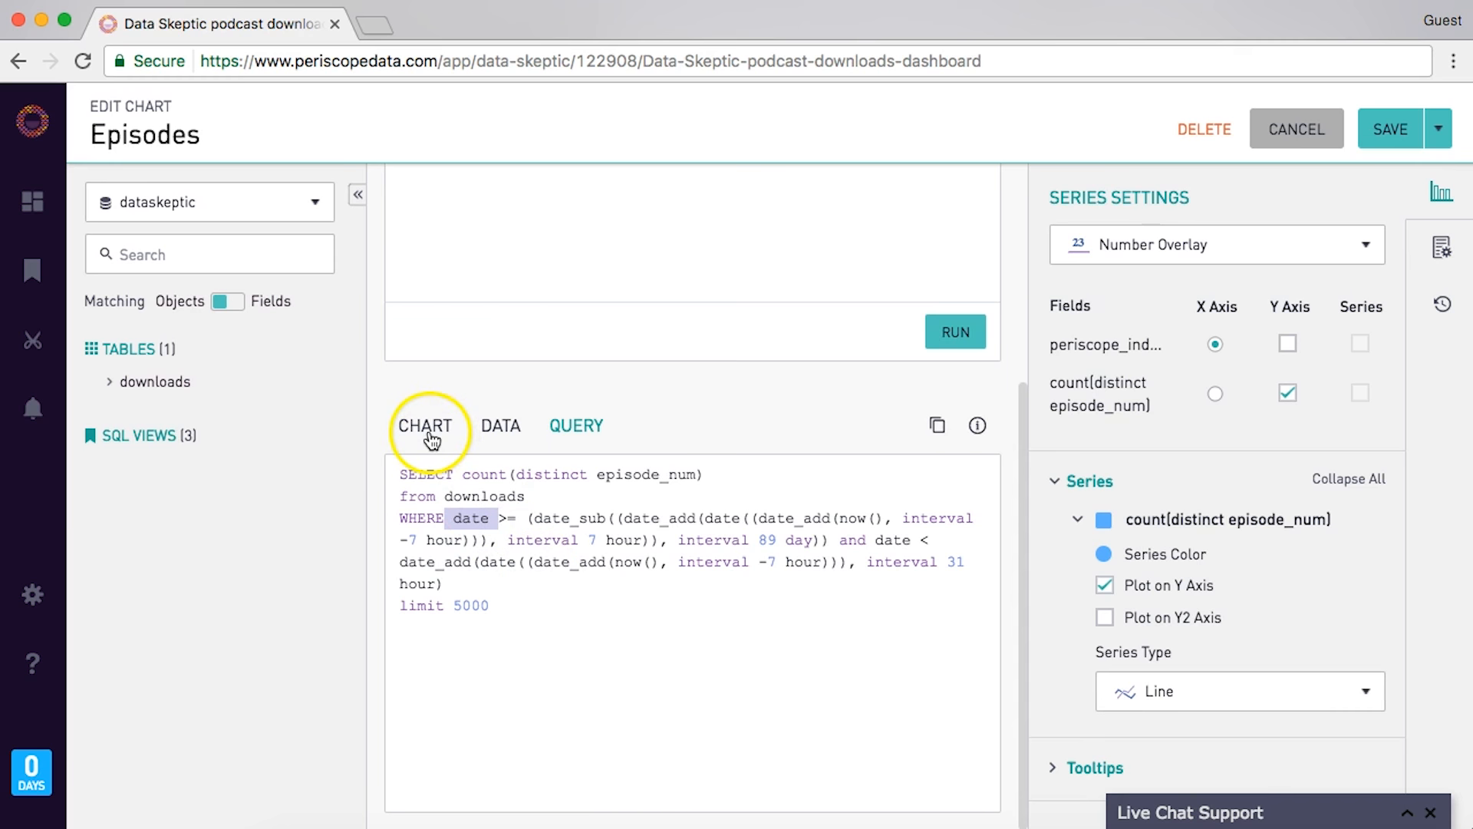
scroll(421, 506, up, 5)
click(651, 282)
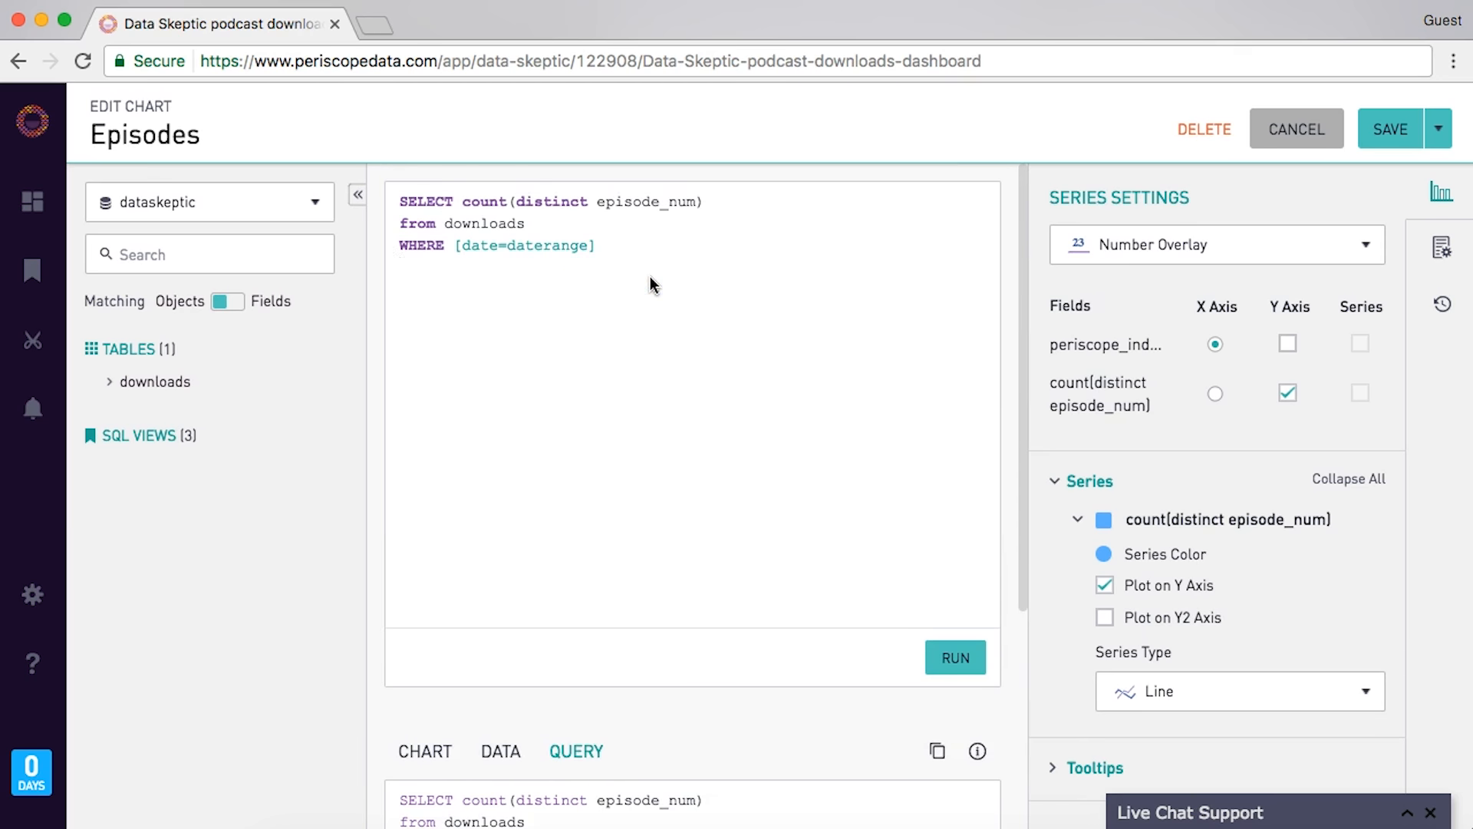
- Add 'and ord=0' to the date-range condition and rerun the Episodes query
text(and ord)
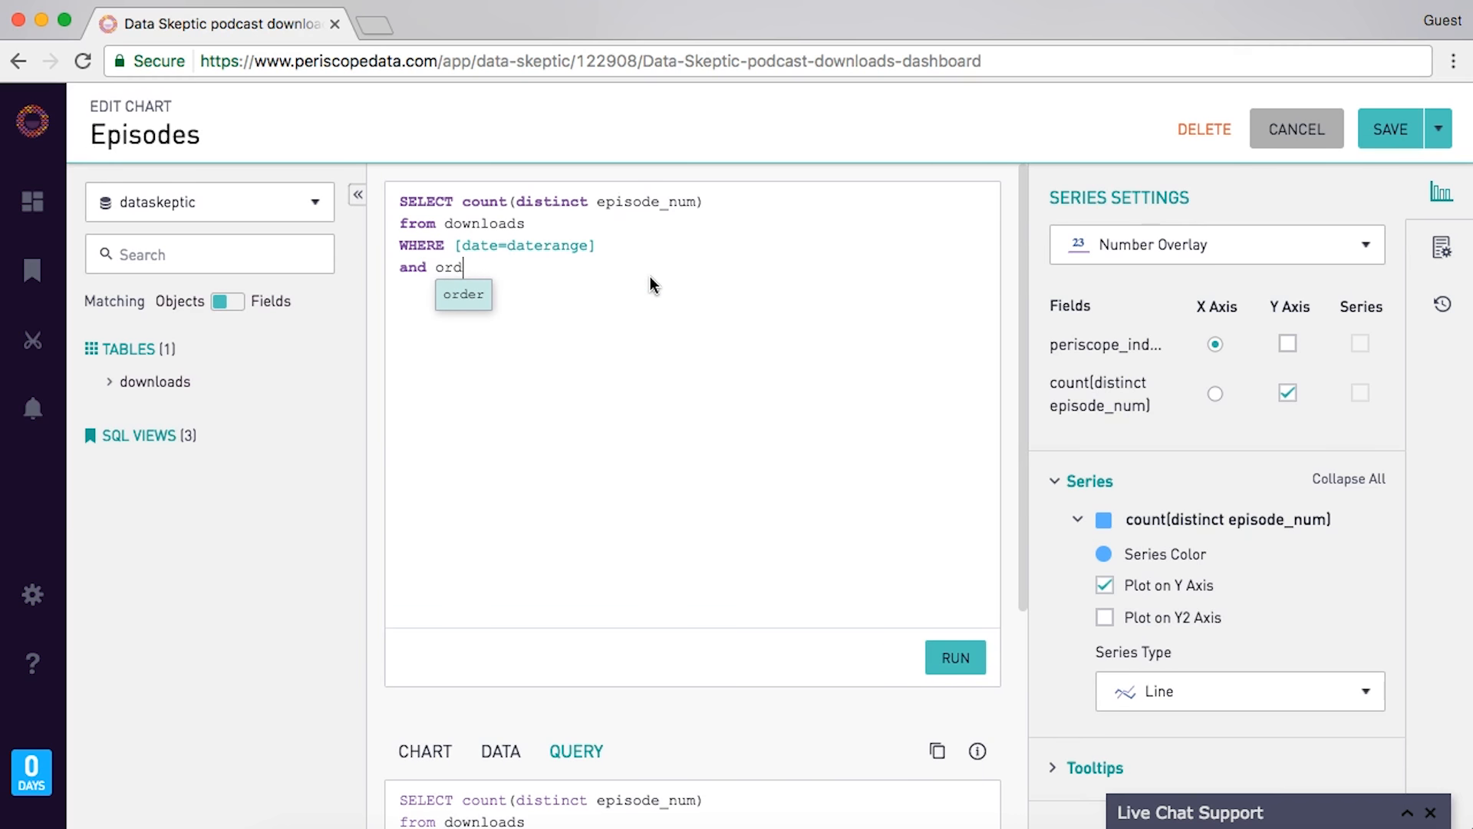
text(=0)
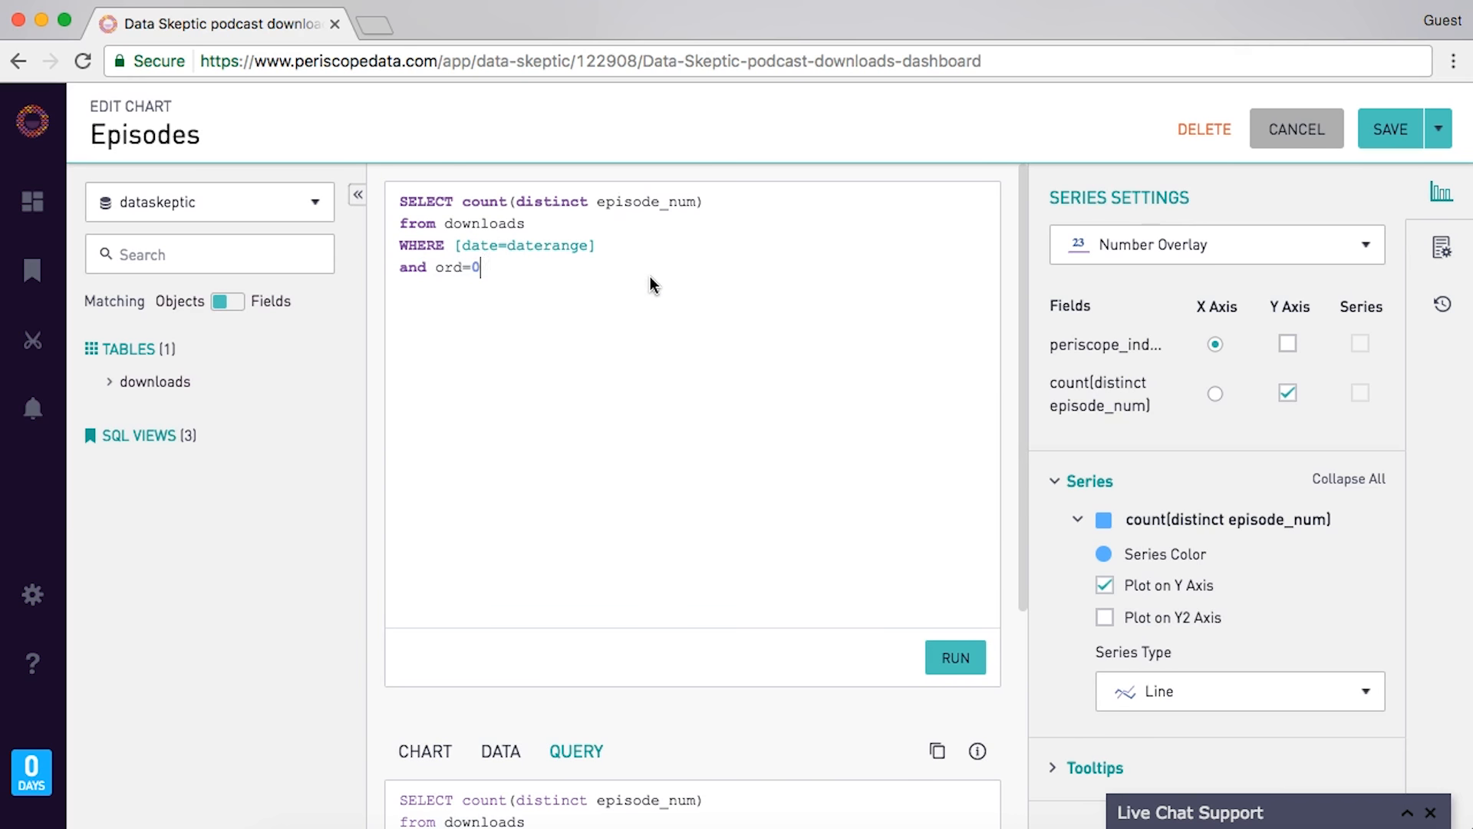
key(BackSpace)
text(=)
key(BackSpace)
text(0)
click(777, 383)
click(955, 654)
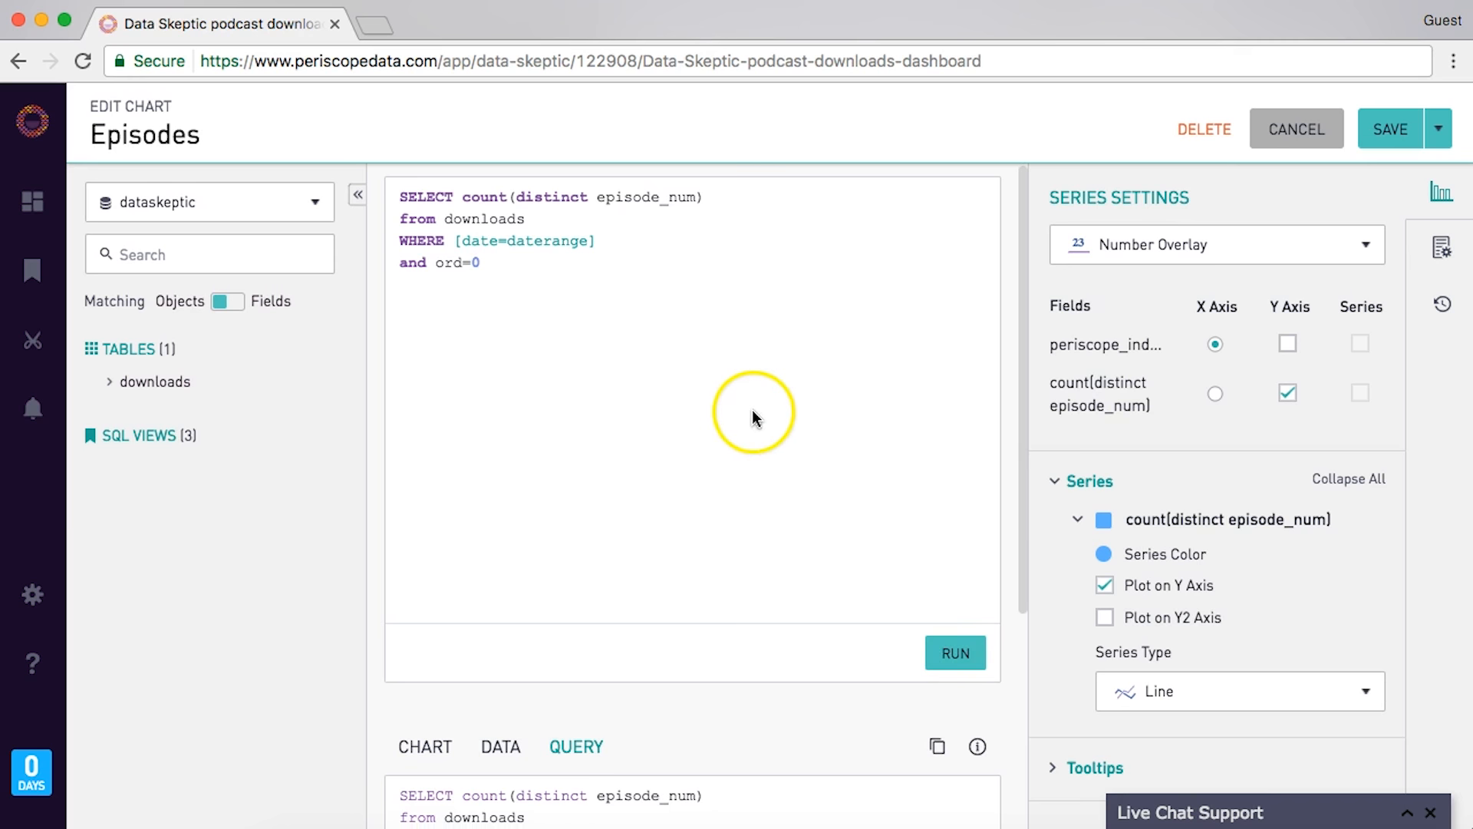
click(432, 751)
click(462, 605)
- Save the Episodes chart and return to the dashboard
scroll(462, 605, down, 3)
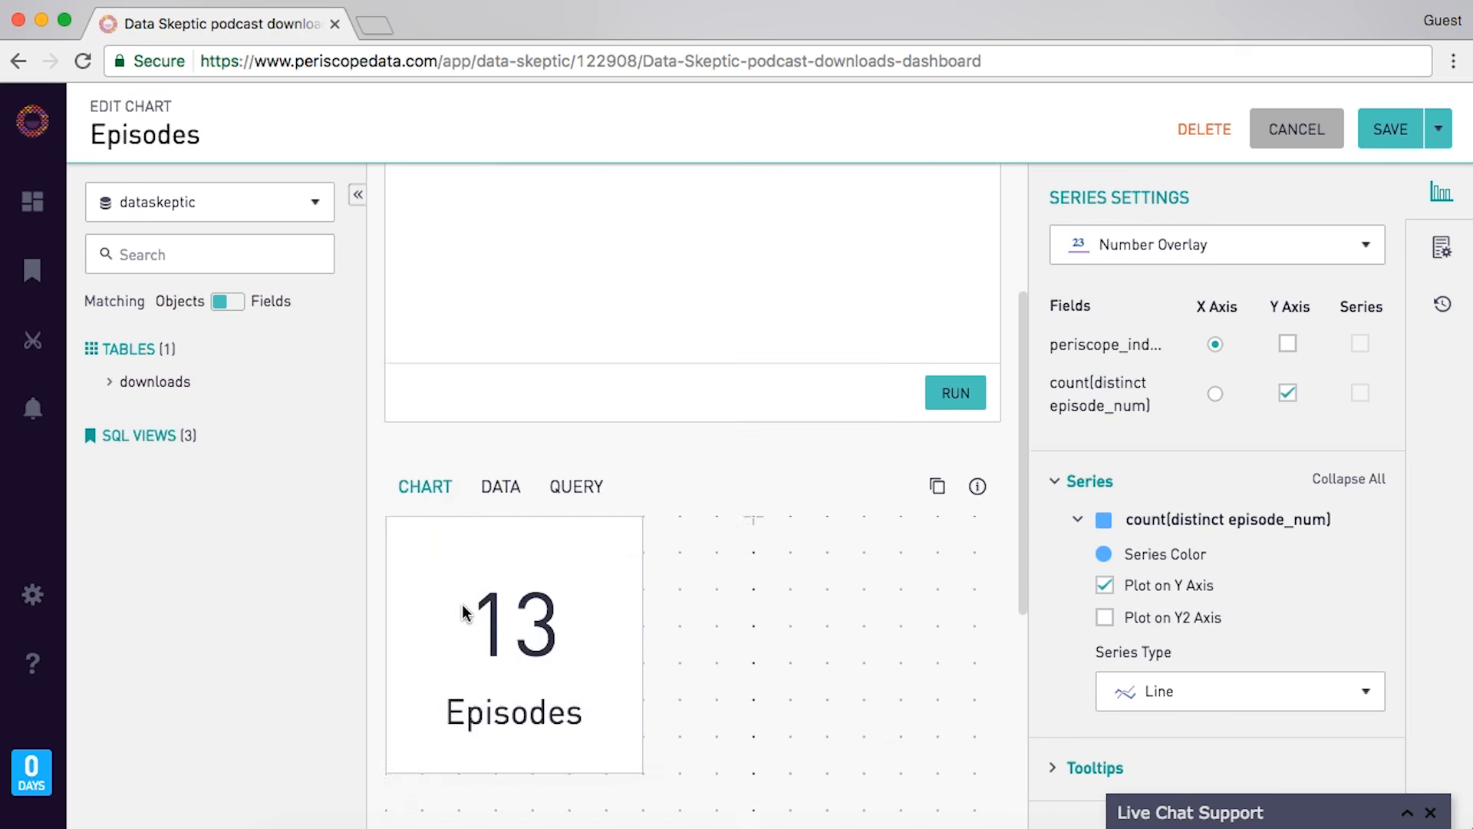
scroll(462, 612, down, 1)
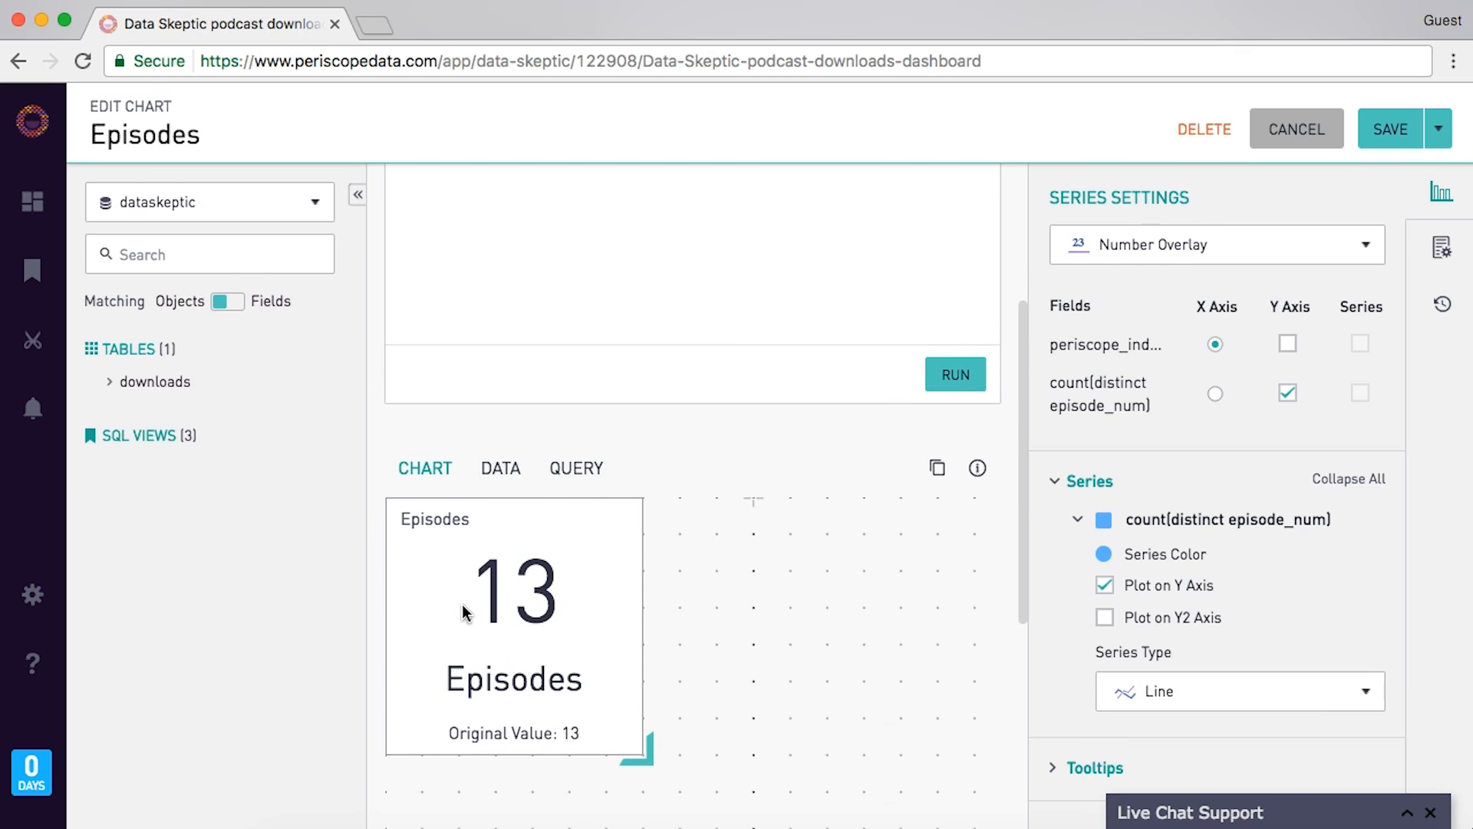
scroll(770, 412, up, 4)
triple_click(746, 222)
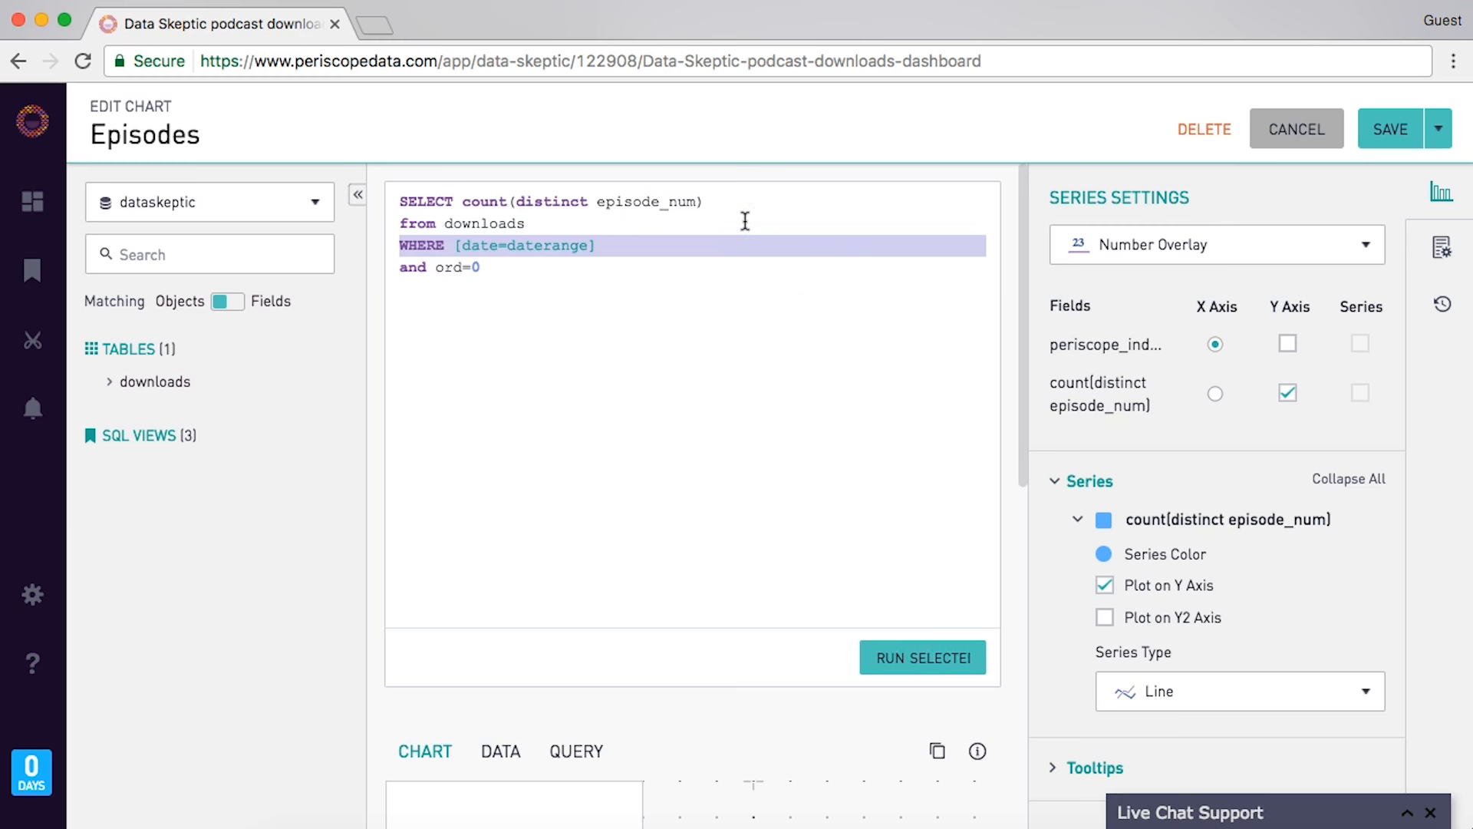
click(1380, 131)
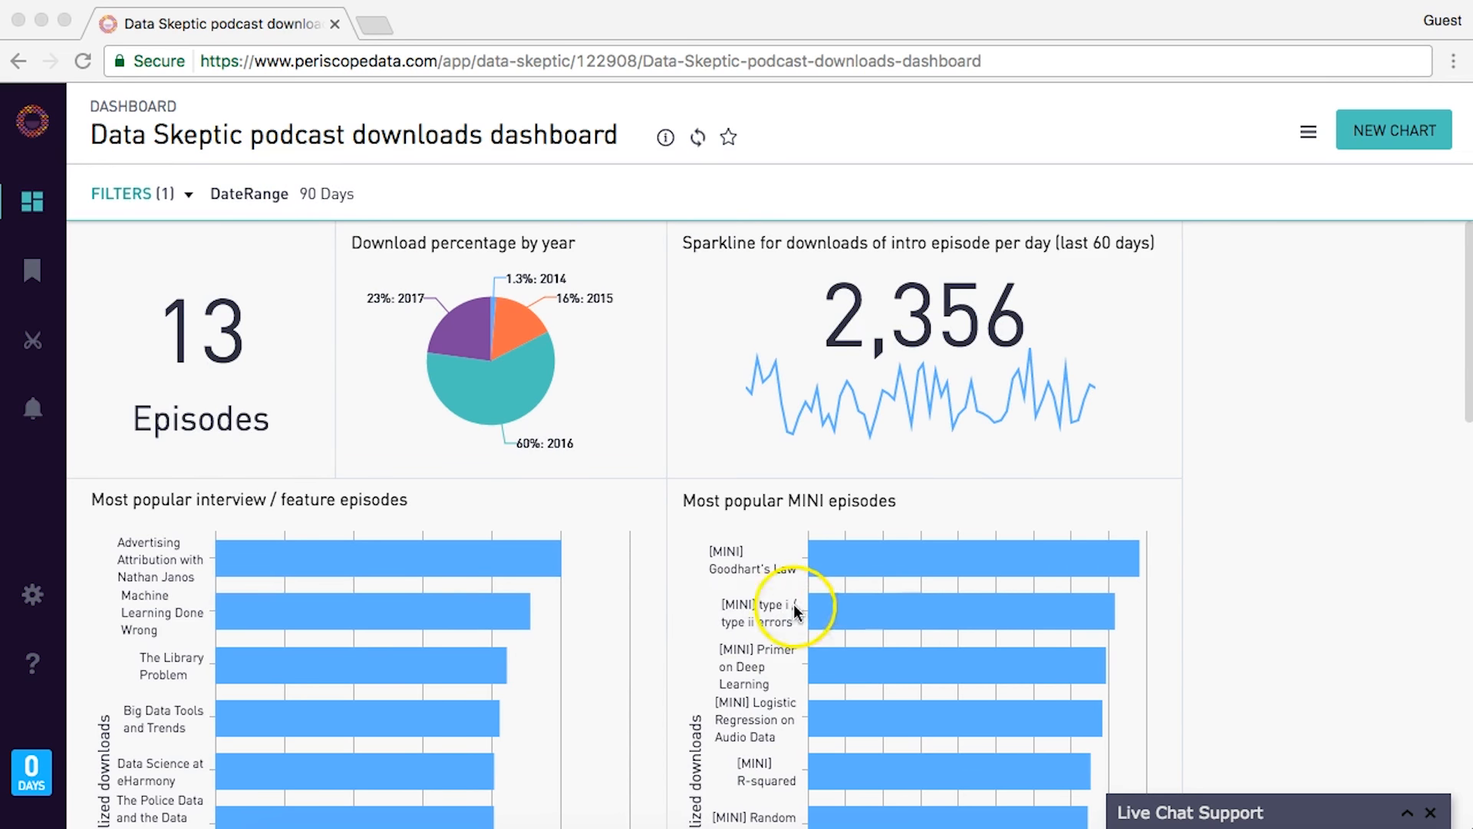
- Open the interview / feature episodes chart and start an AND line after the isMINI condition
click(541, 499)
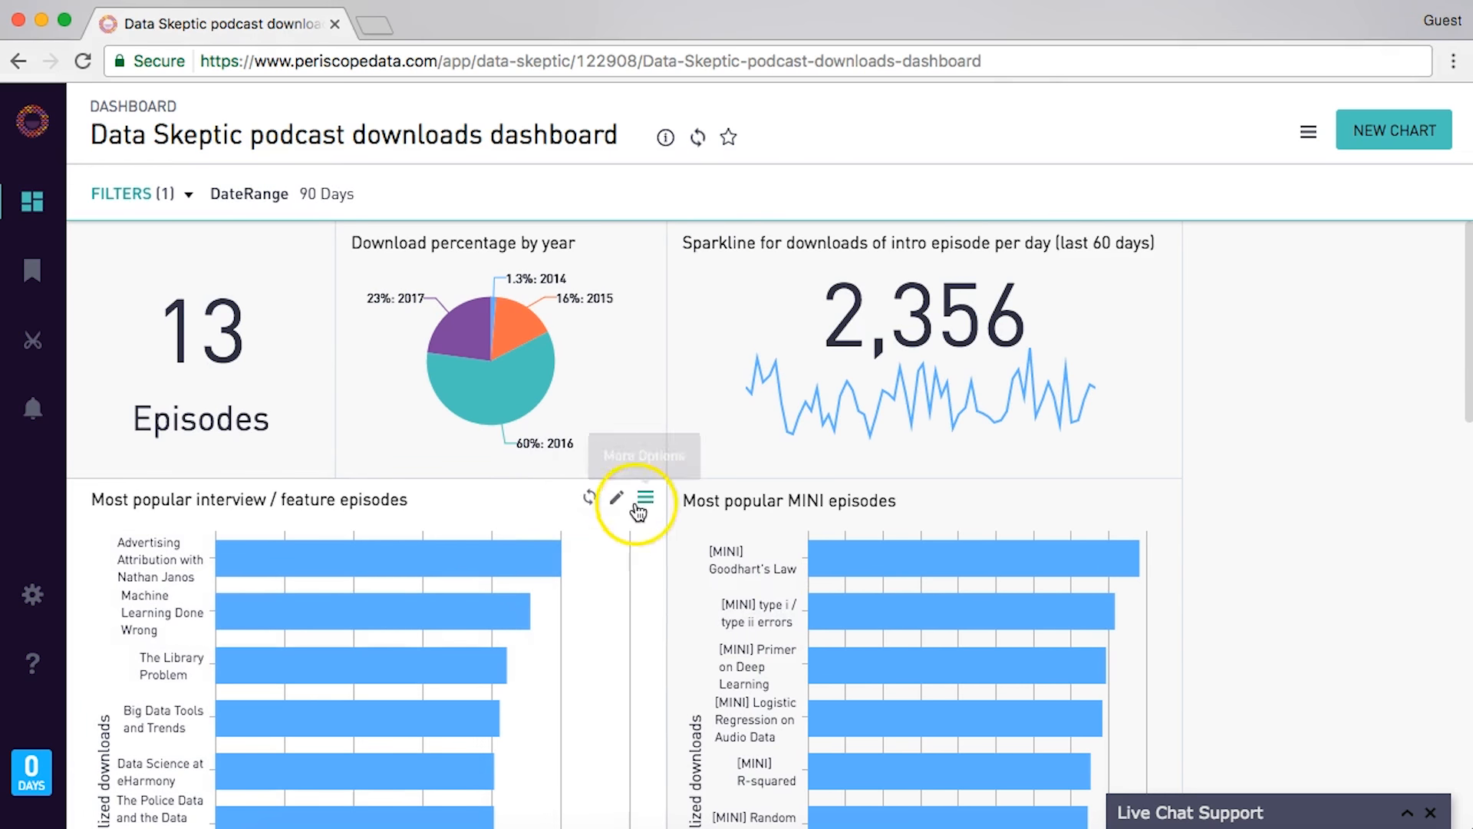
click(612, 499)
click(634, 251)
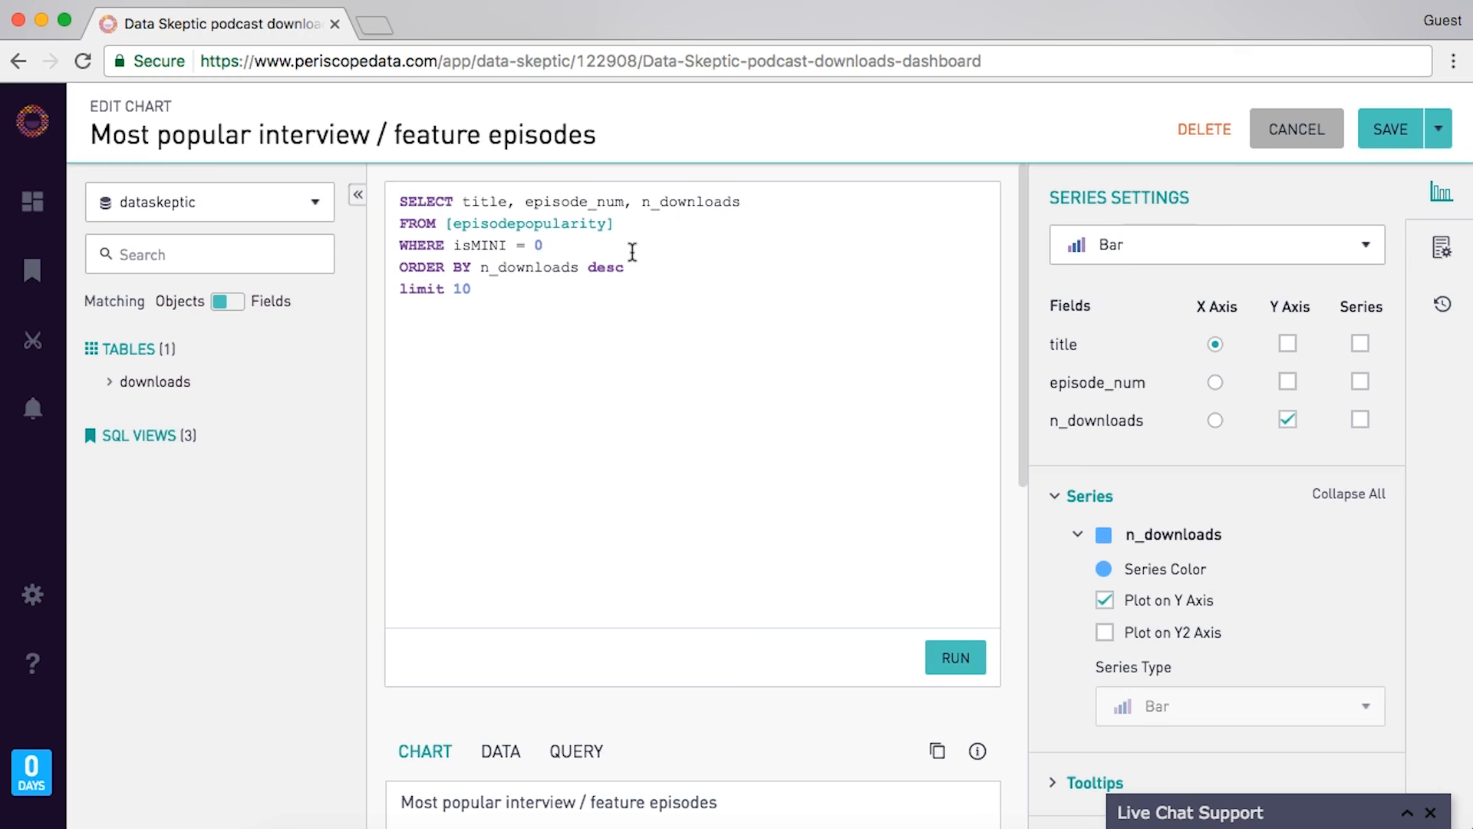
click(568, 253)
key(Return)
text(AND)
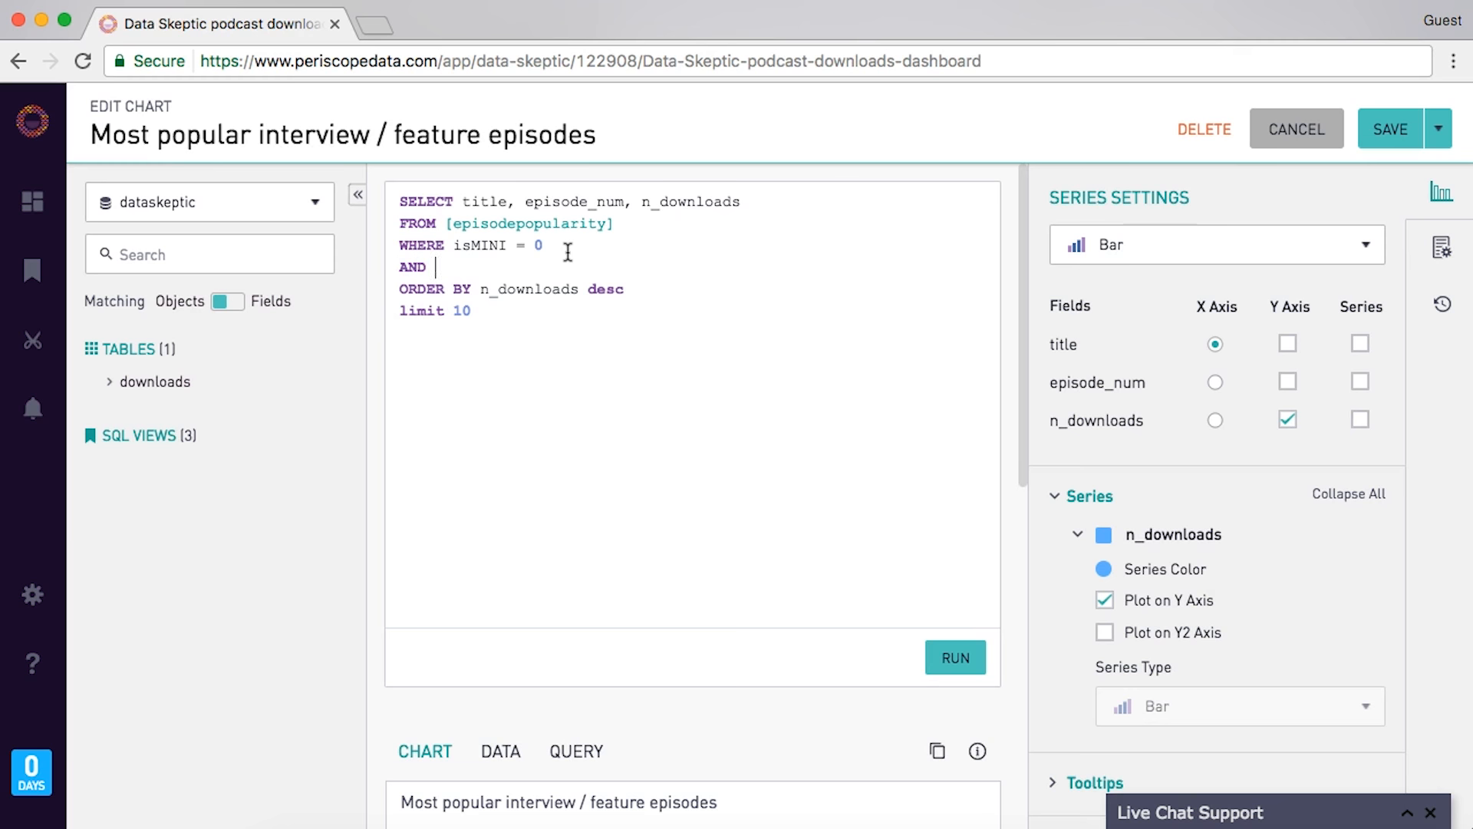
- Complete the condition as [release_date=daterange] and rerun the query to refresh the chart
click(116, 435)
click(111, 514)
click(129, 570)
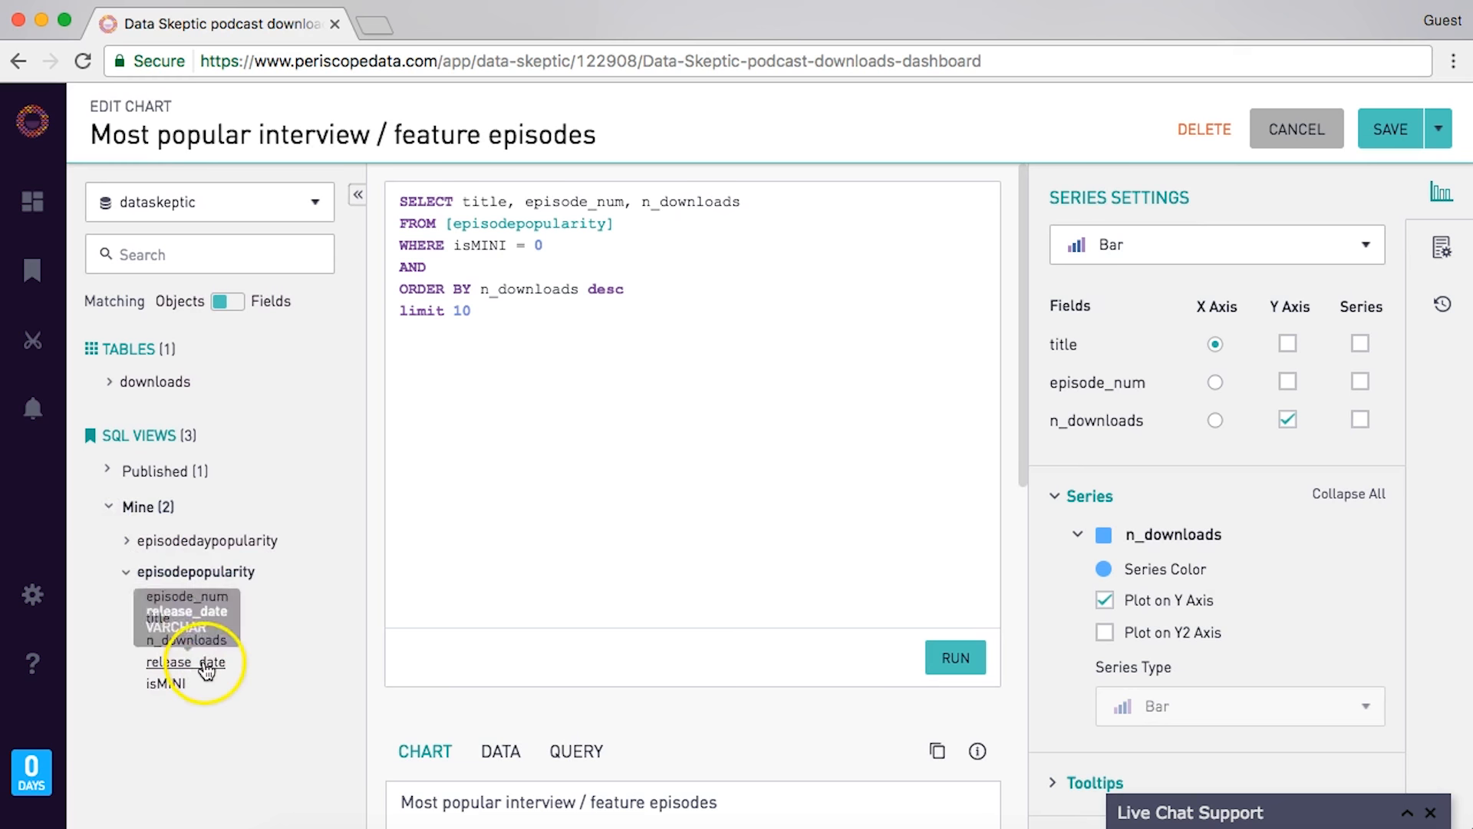
text([)
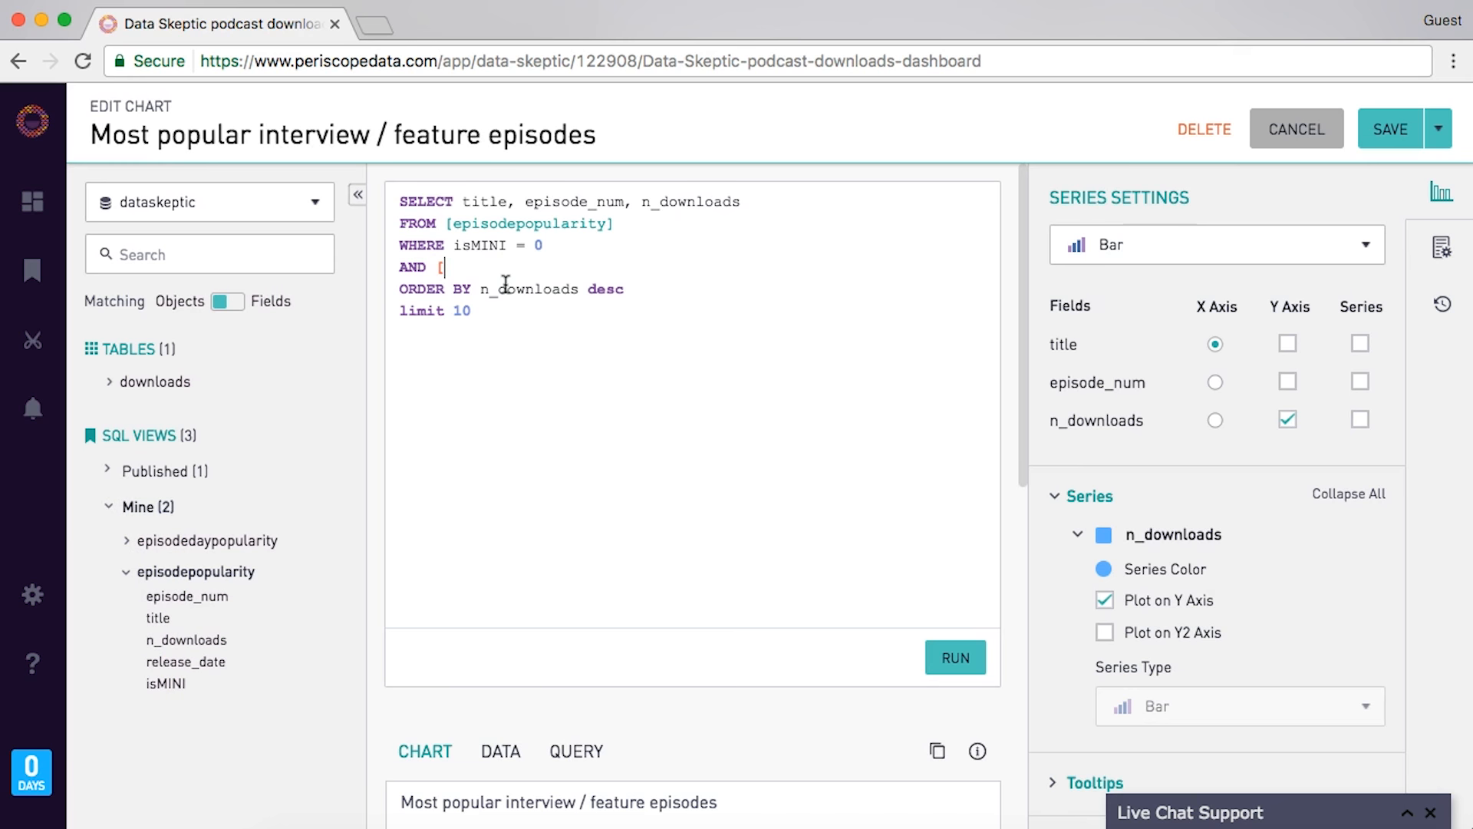
text(release_date=d)
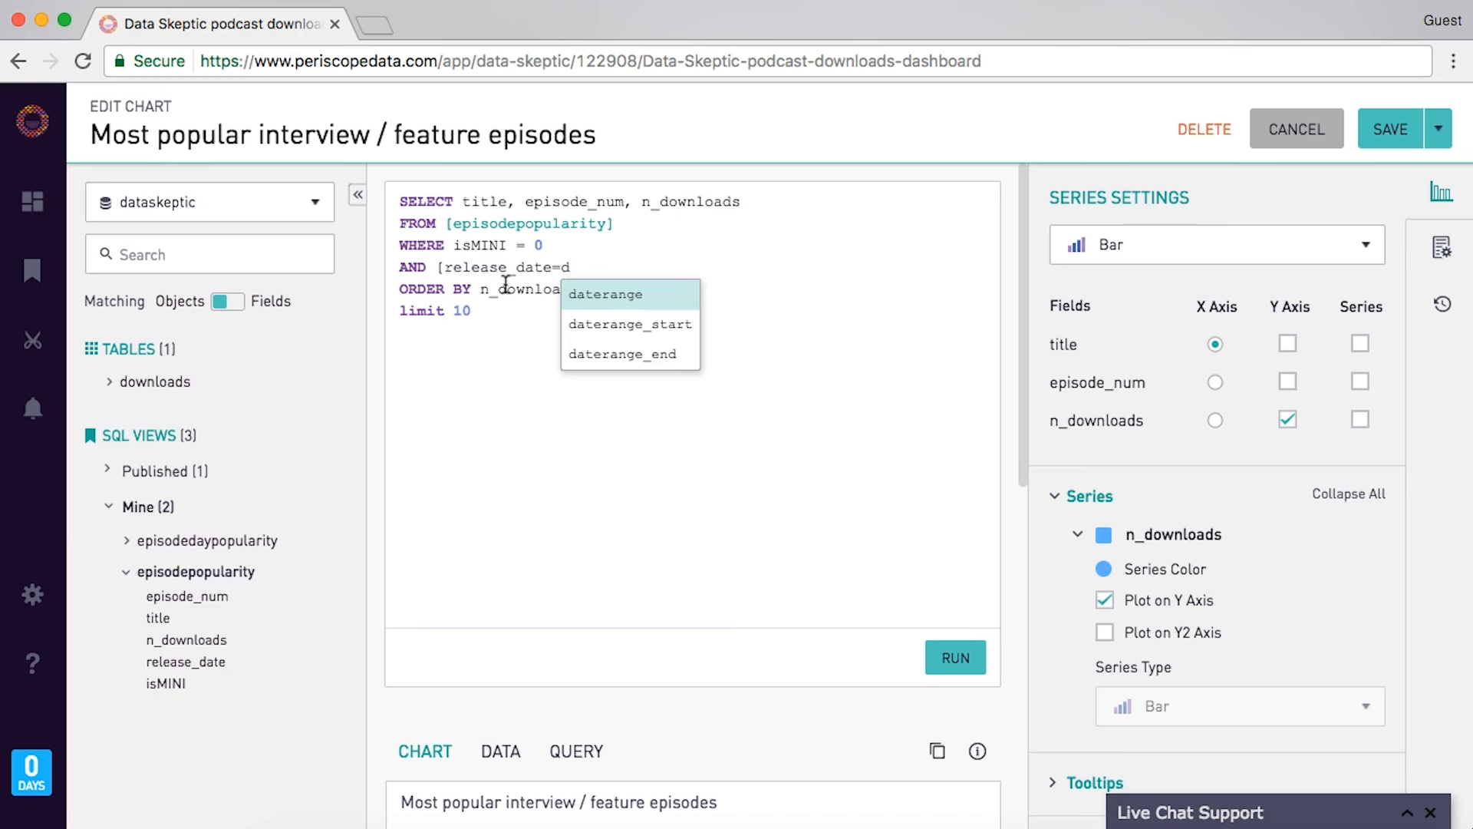
key(Return)
text(])
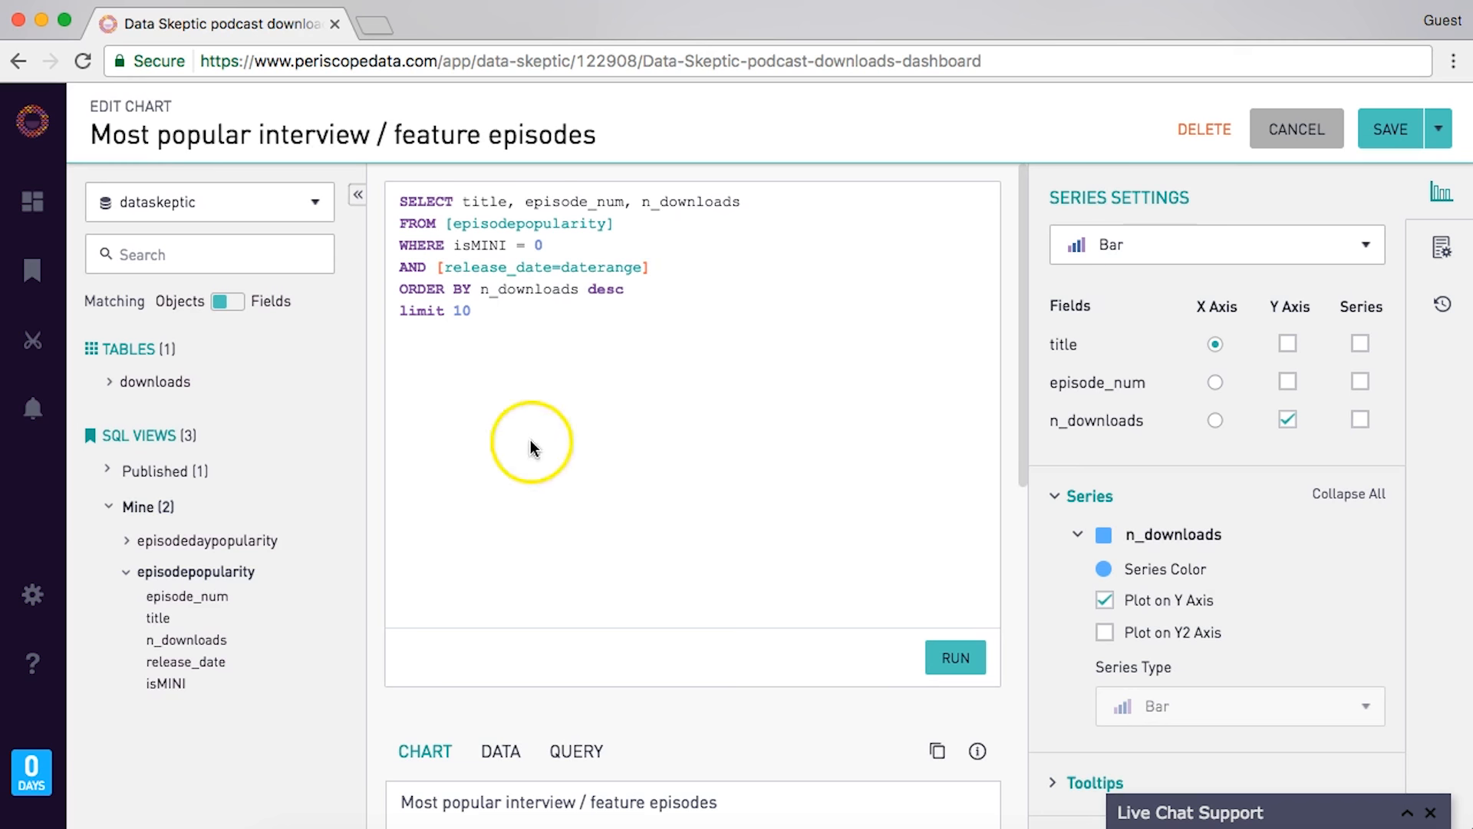
click(951, 660)
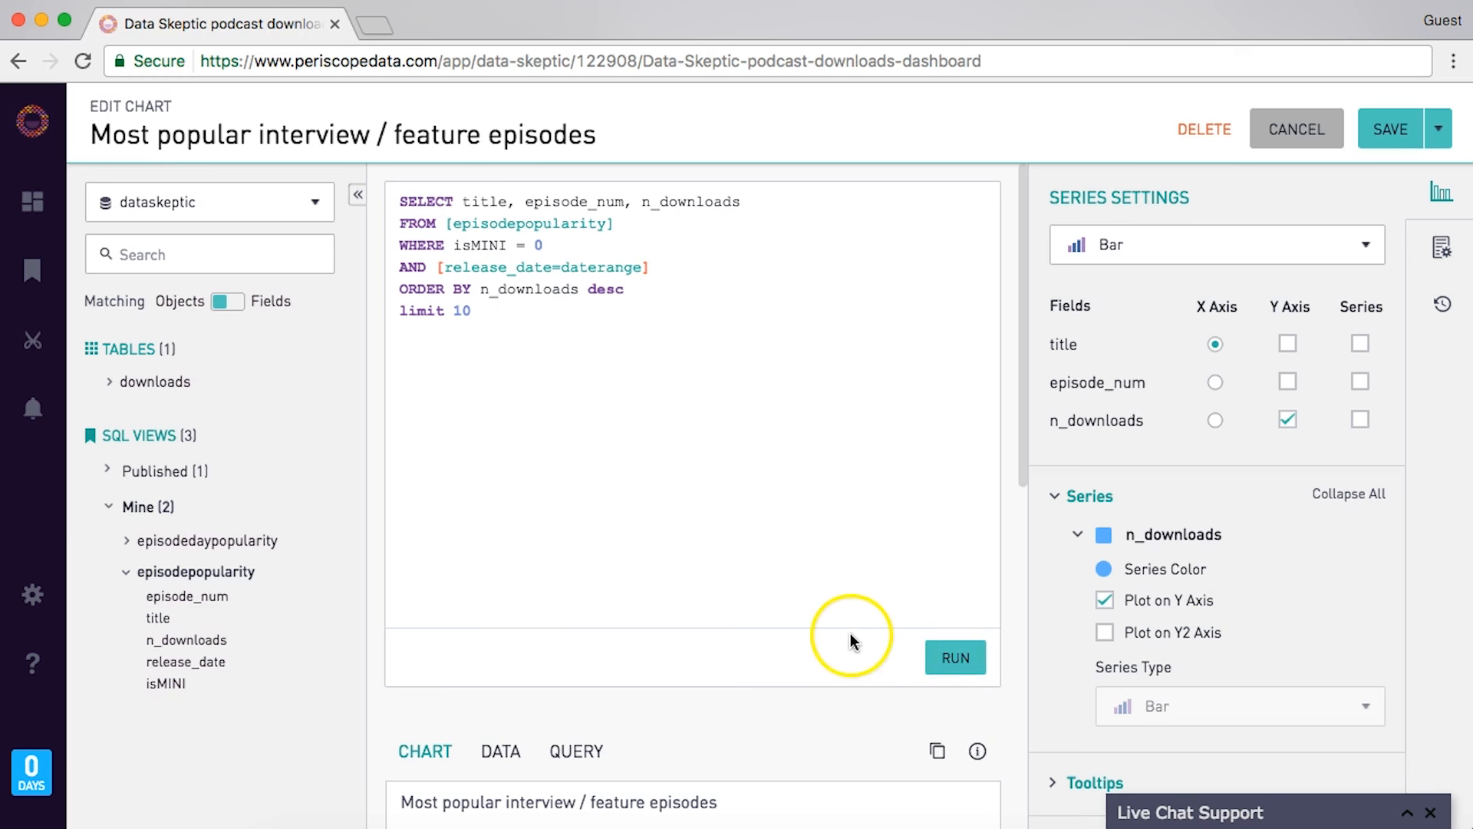
scroll(852, 643, down, 7)
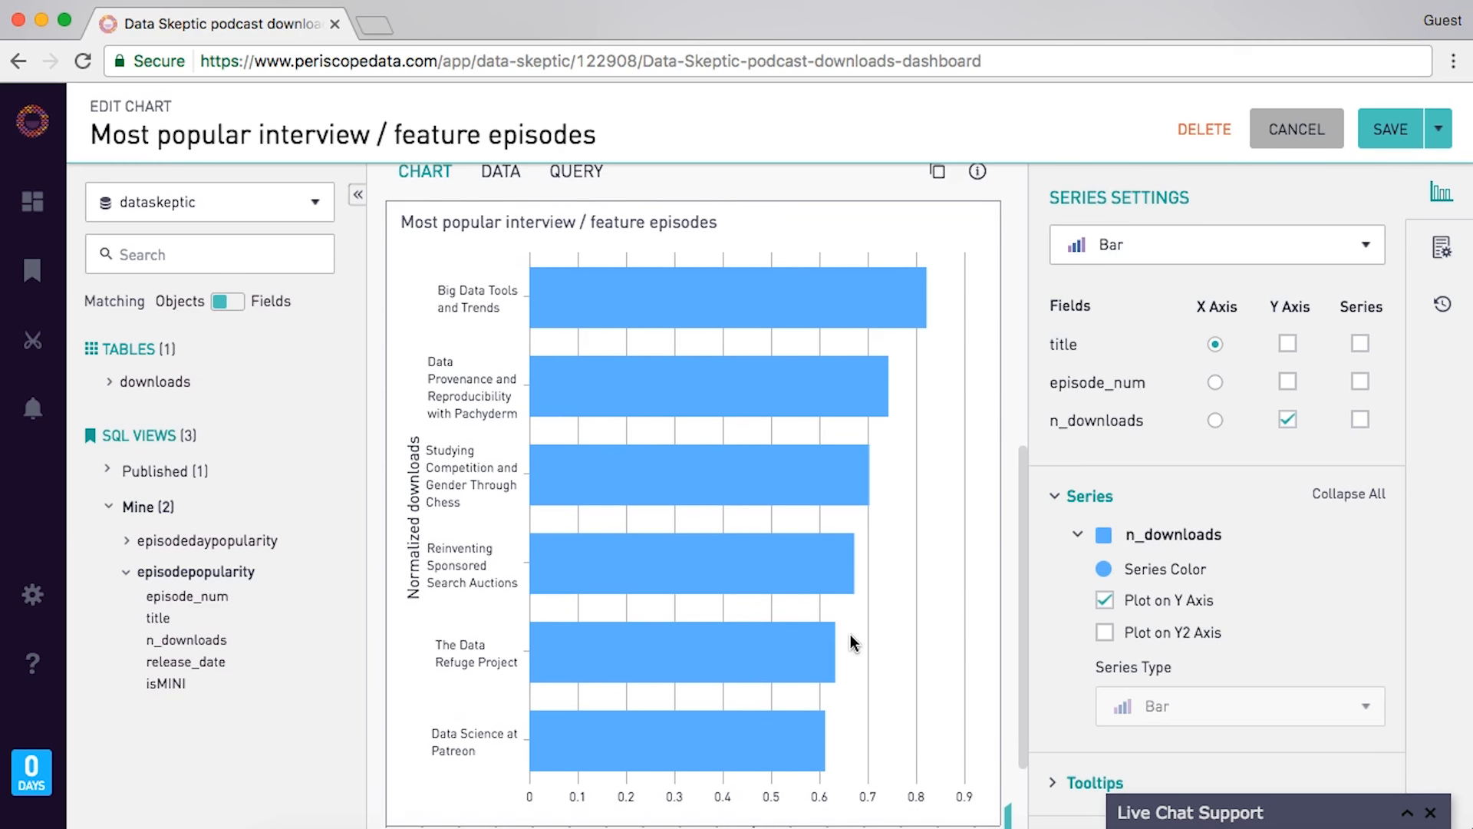
scroll(848, 642, down, 1)
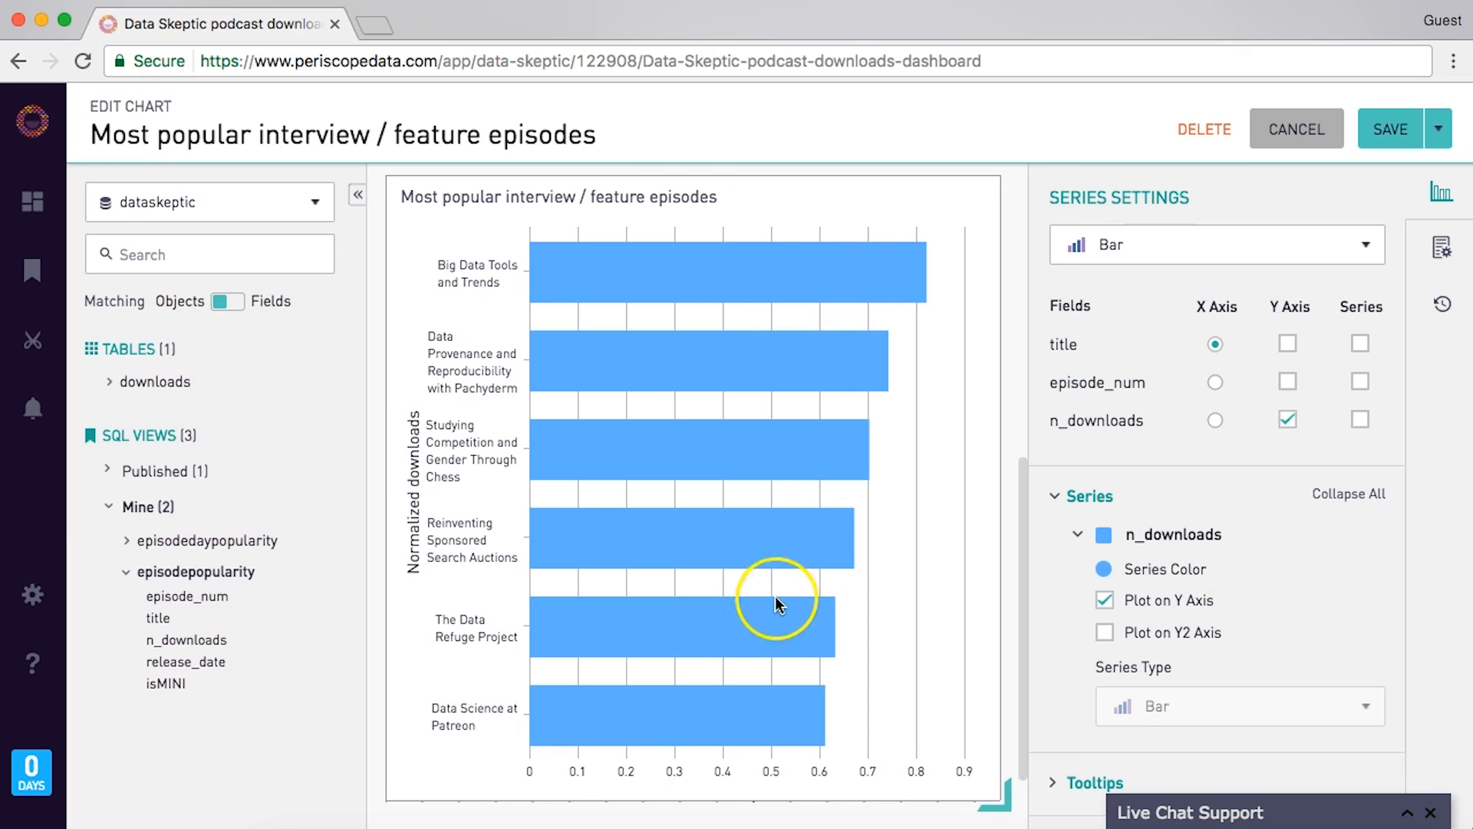
scroll(772, 609, up, 10)
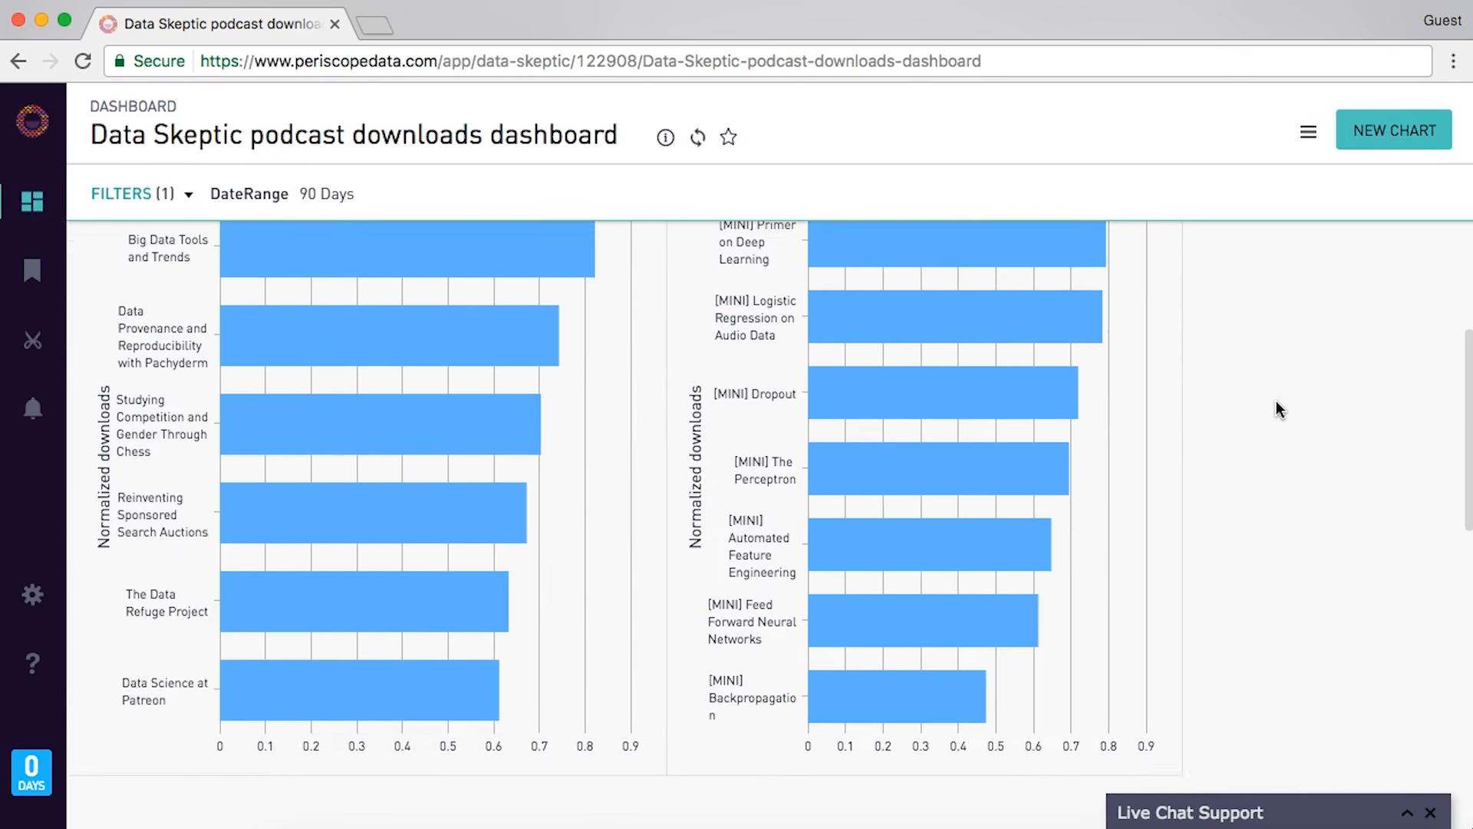
- Change the dashboard DateRange filter to 180 Days and apply it
scroll(1277, 401, up, 1)
mouse_move(1128, 306)
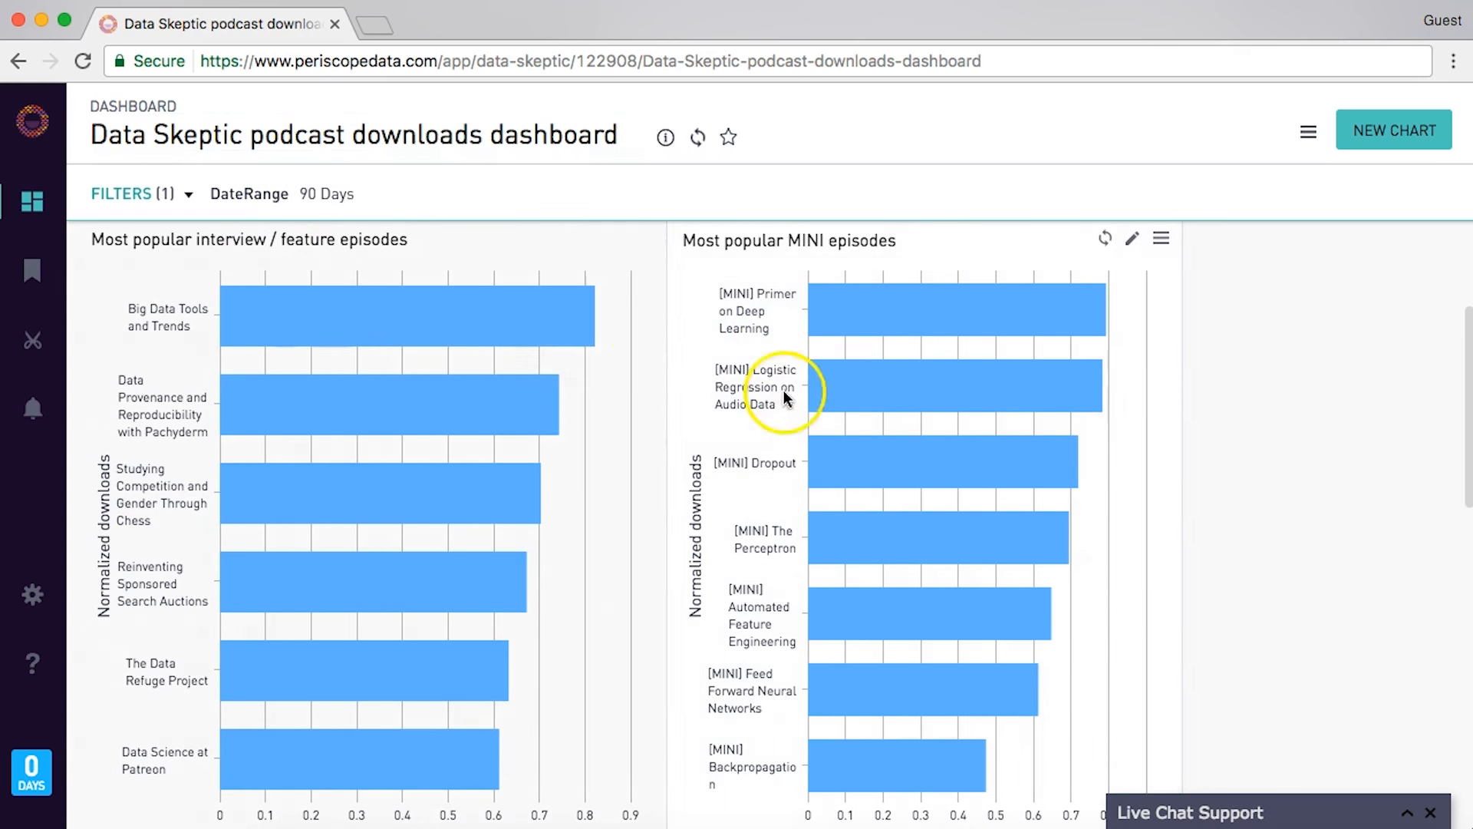
click(340, 191)
click(546, 366)
click(540, 331)
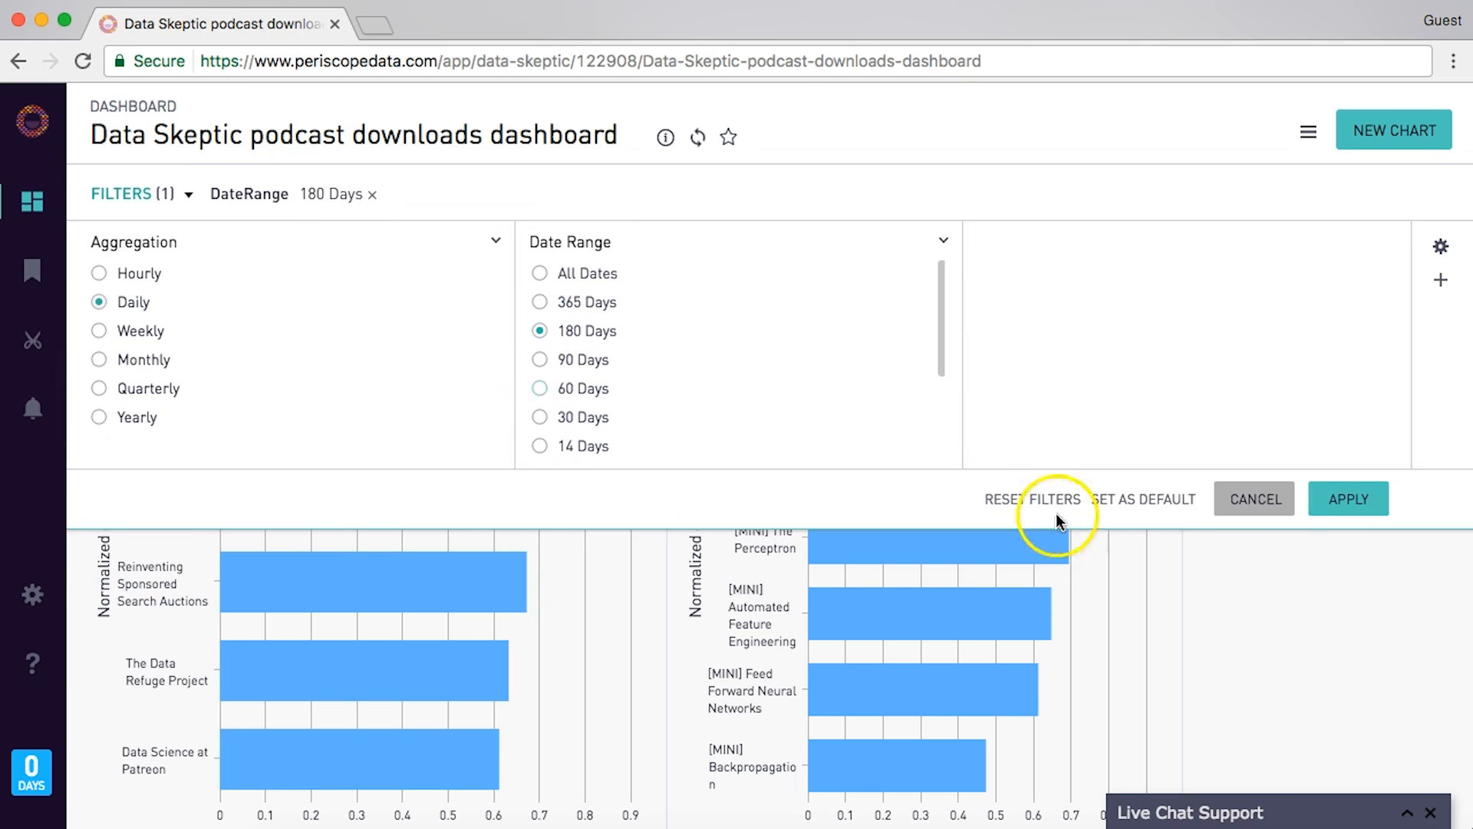
click(1357, 500)
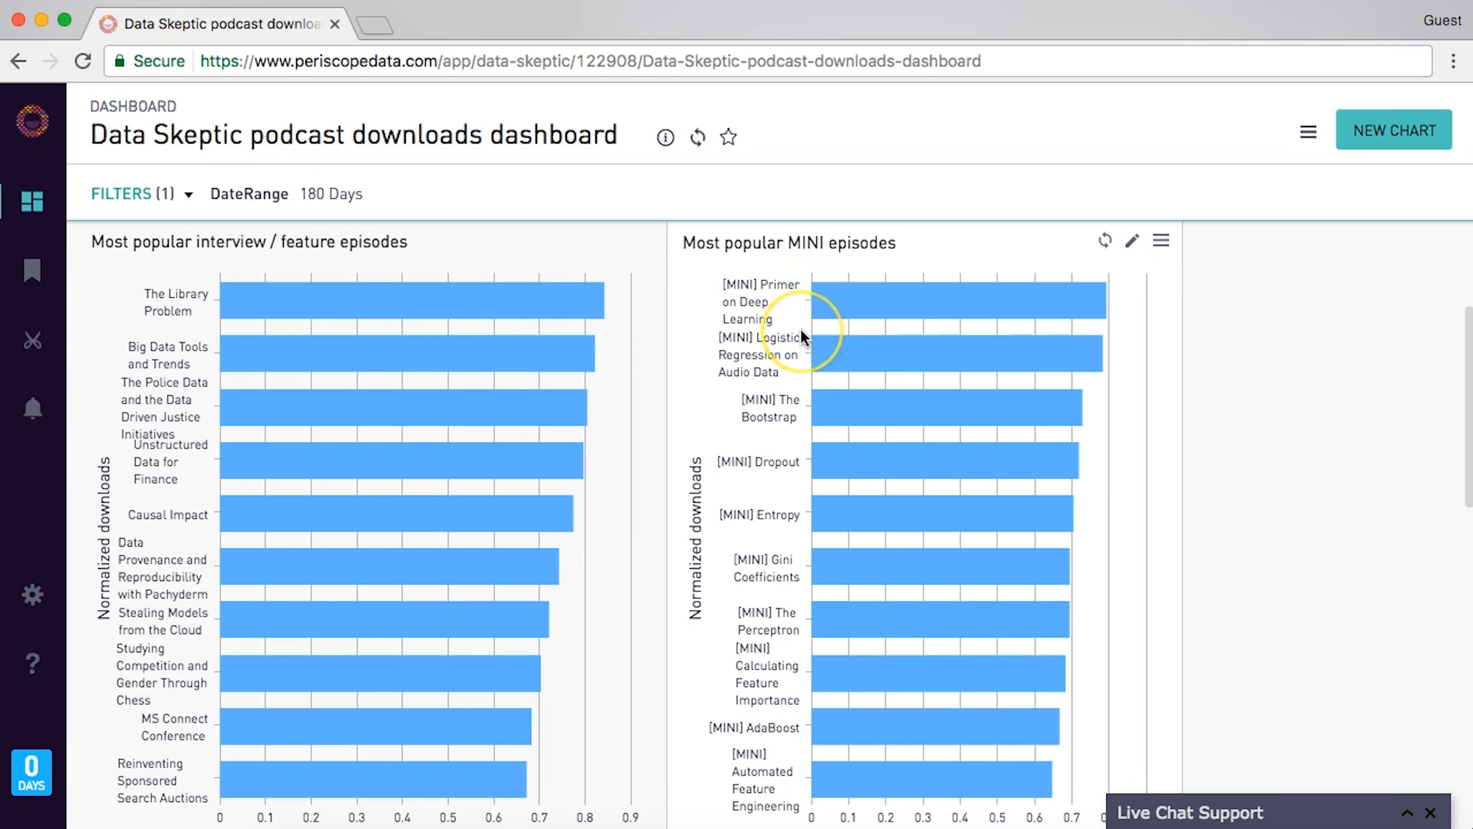
- Start a new chart from the dashboard
scroll(802, 335, down, 2)
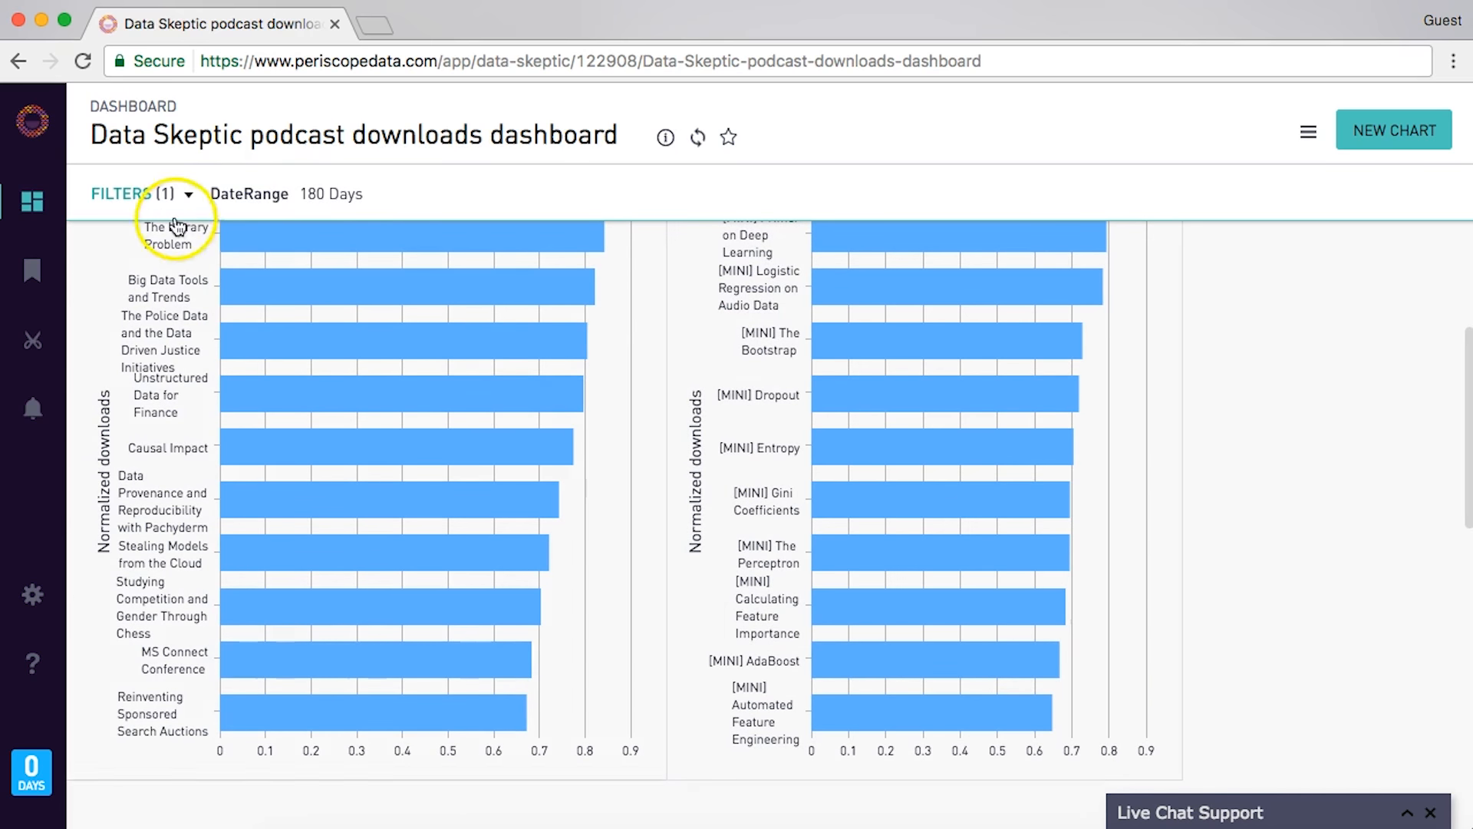
scroll(454, 224, up, 2)
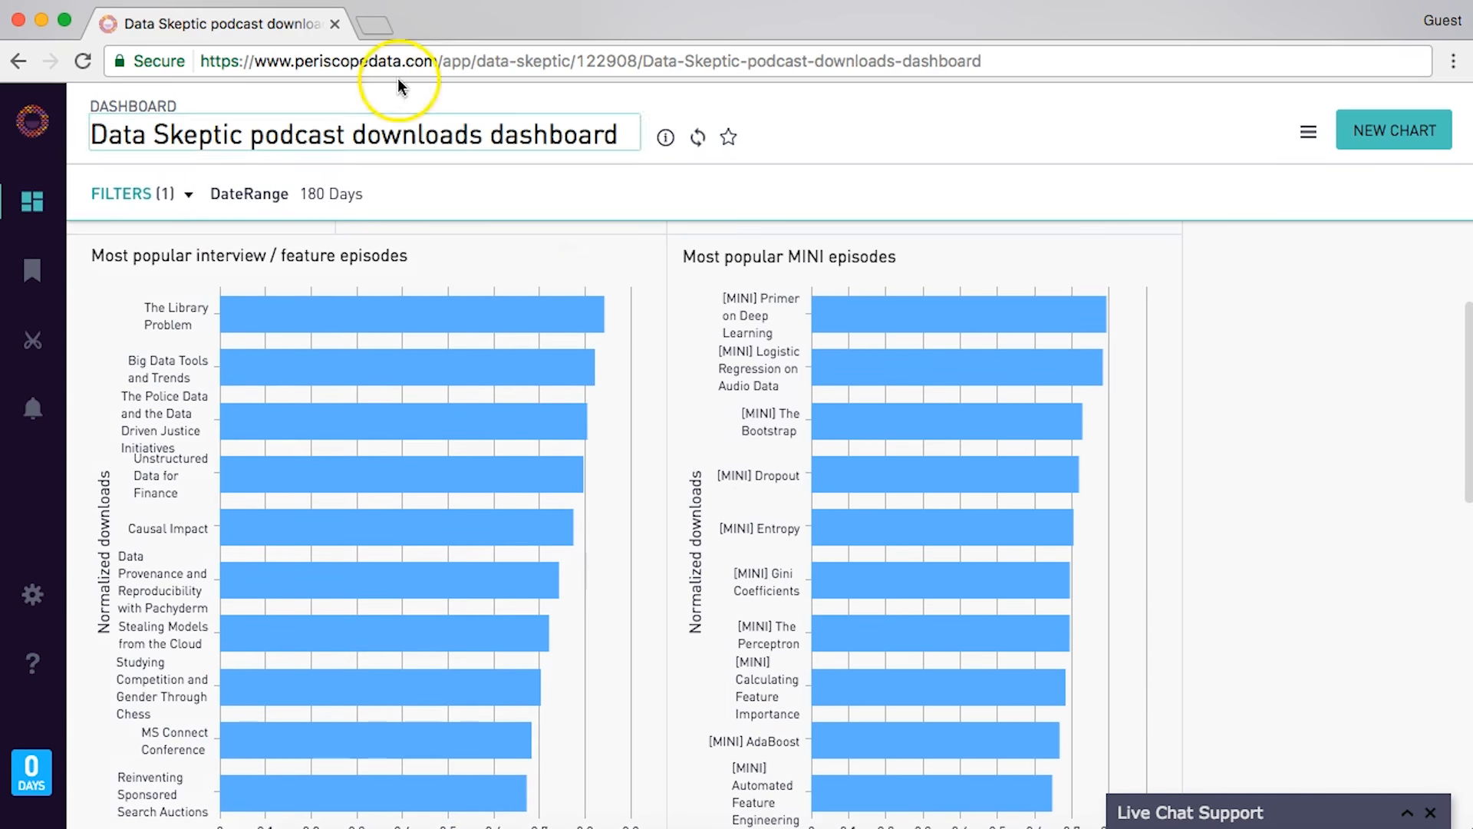
click(1394, 132)
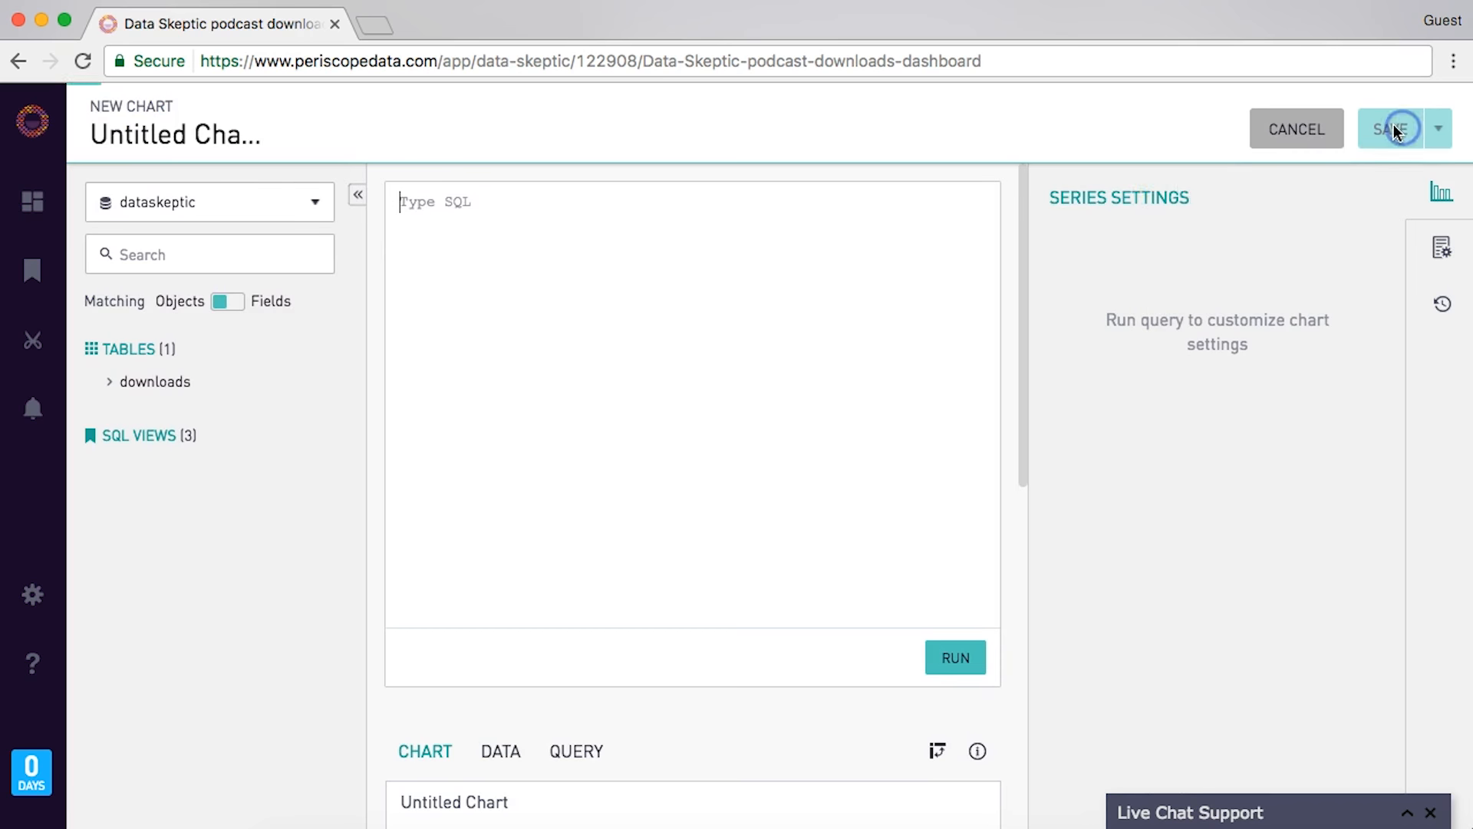
- Start the query selecting title, ord, norm_downloads FROM the episodedaypopularity view
click(854, 311)
text(SELECT title)
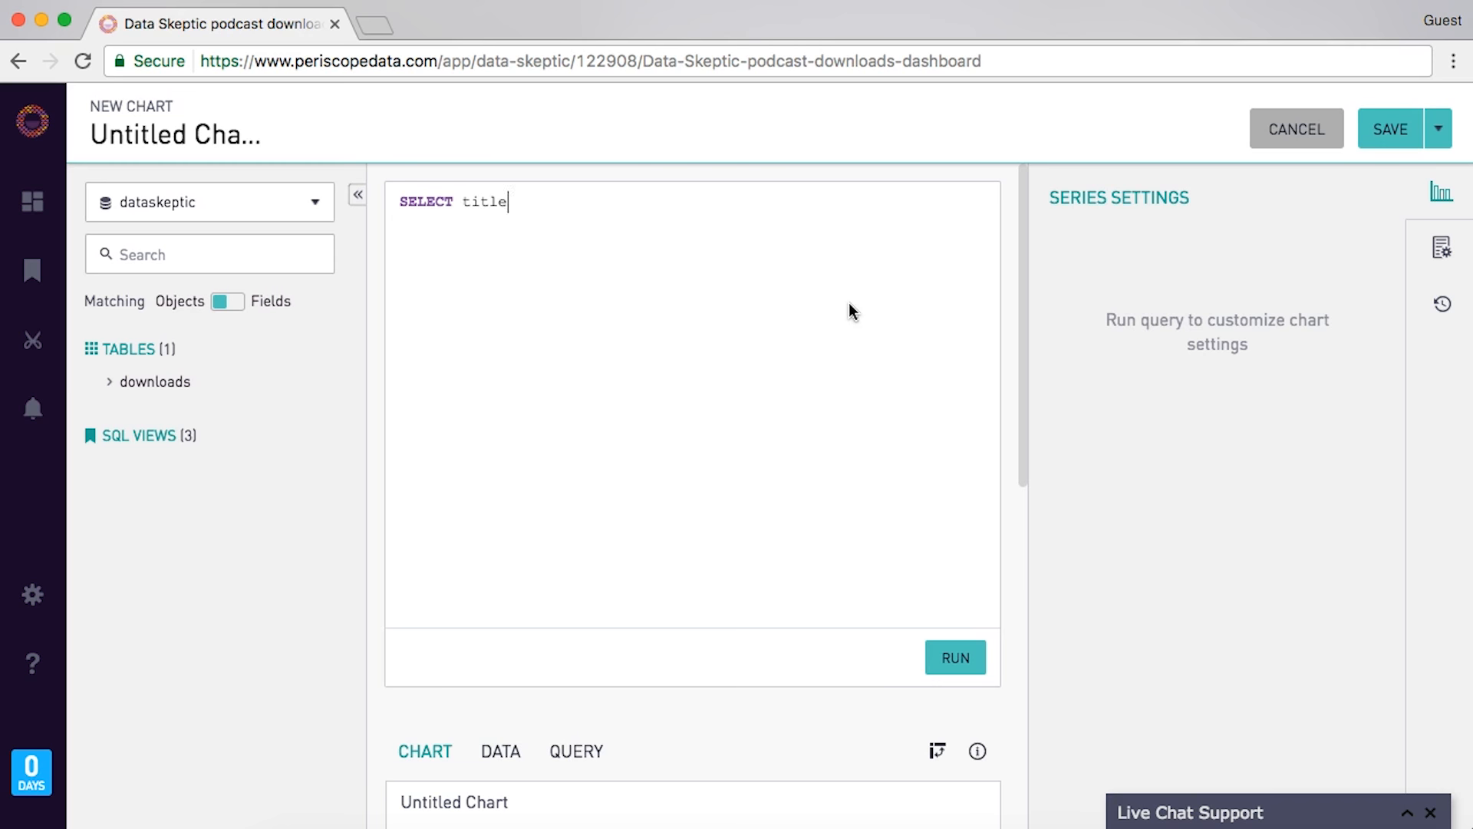
text(, ord, norm)
text(_downloads)
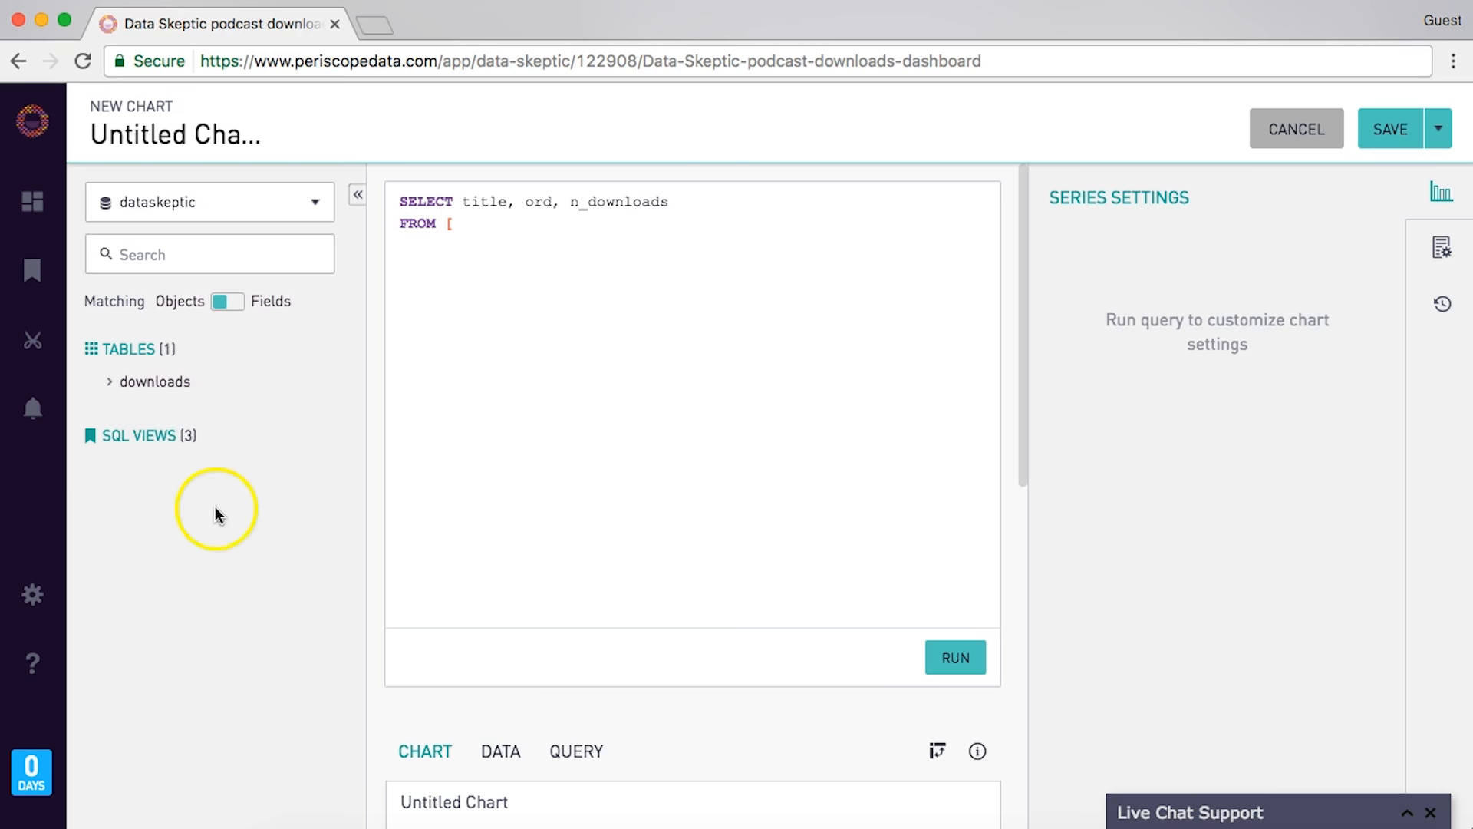
click(130, 435)
click(204, 540)
click(562, 236)
text(epis)
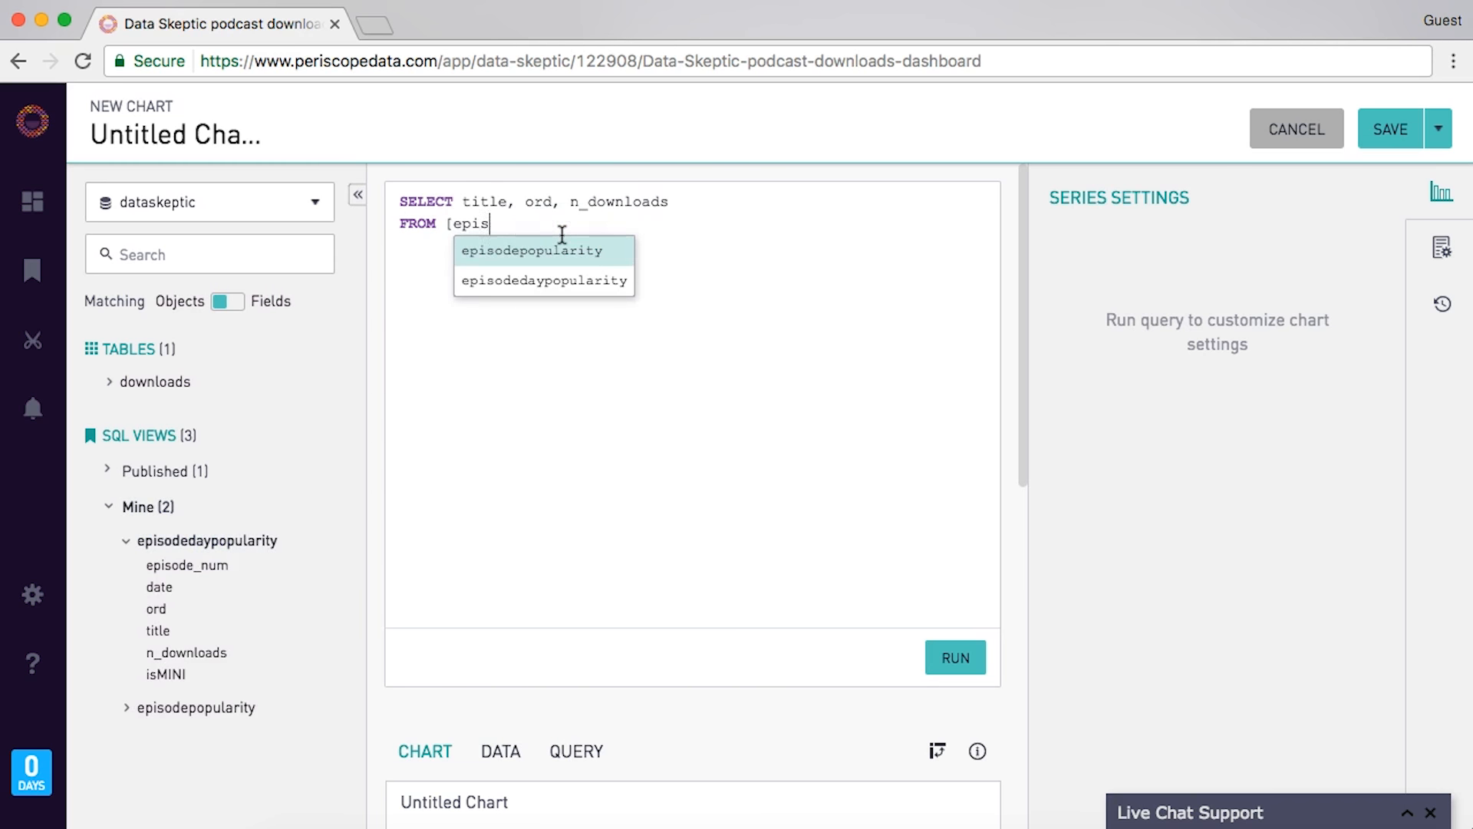
text(ode)
key(Down)
key(Return)
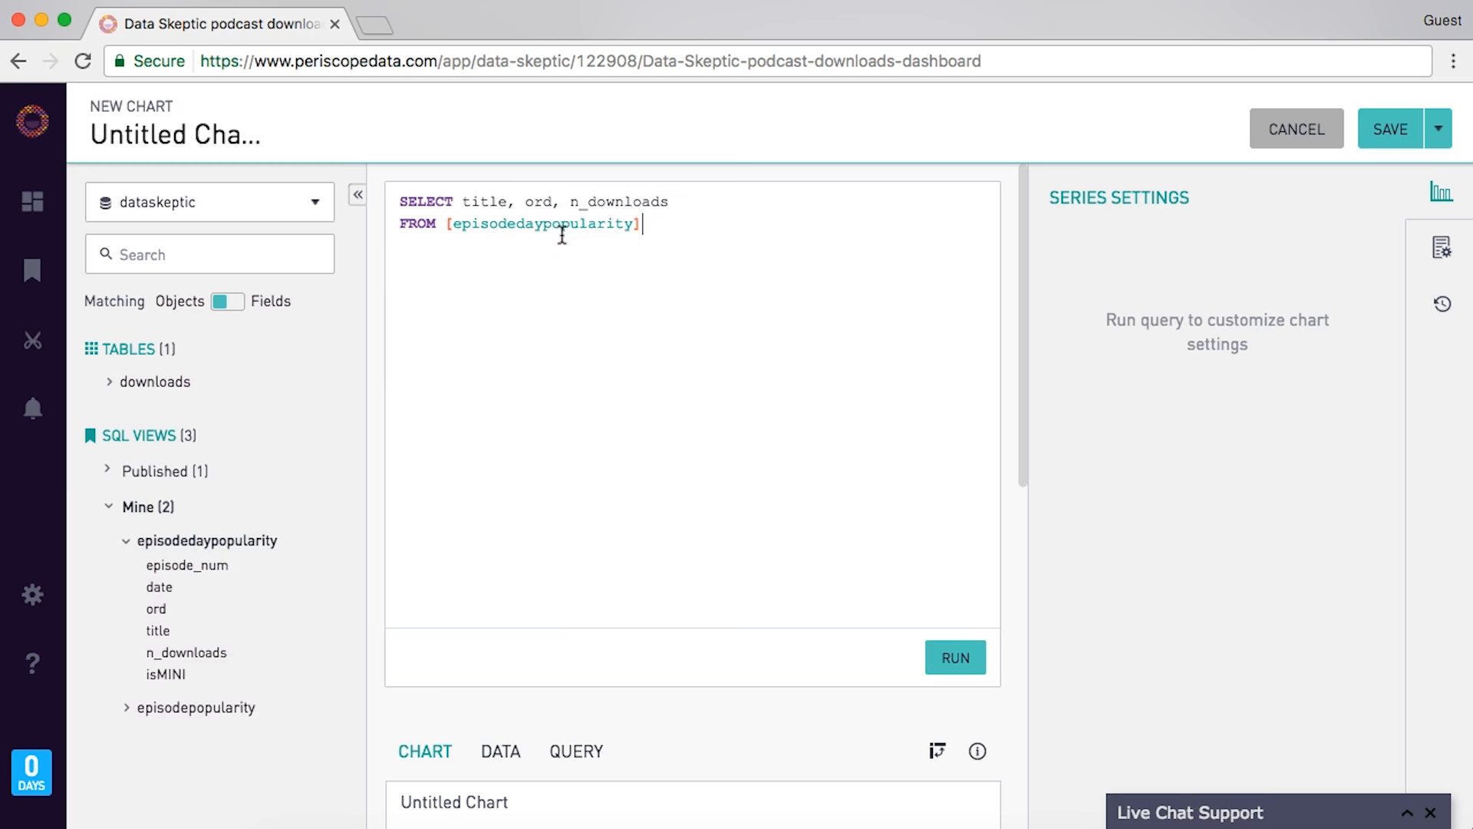
- Add WHERE ord < 20 and ORDER BY title, ord, then run the query to preview results
text(WHERE ord < 20)
key(Return)
text(ORDER BY title, ord)
click(954, 665)
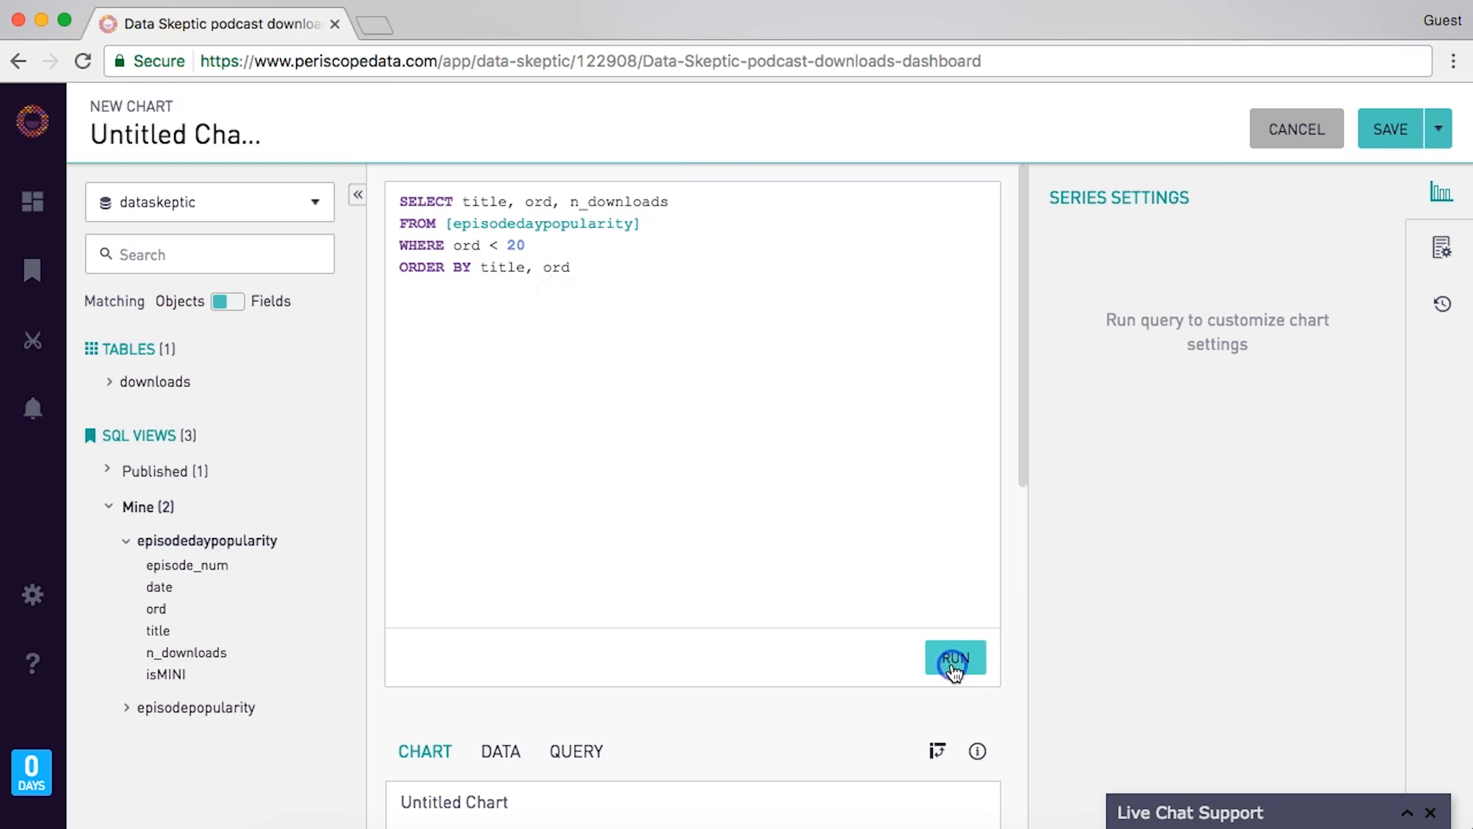
scroll(1024, 431, down, 2)
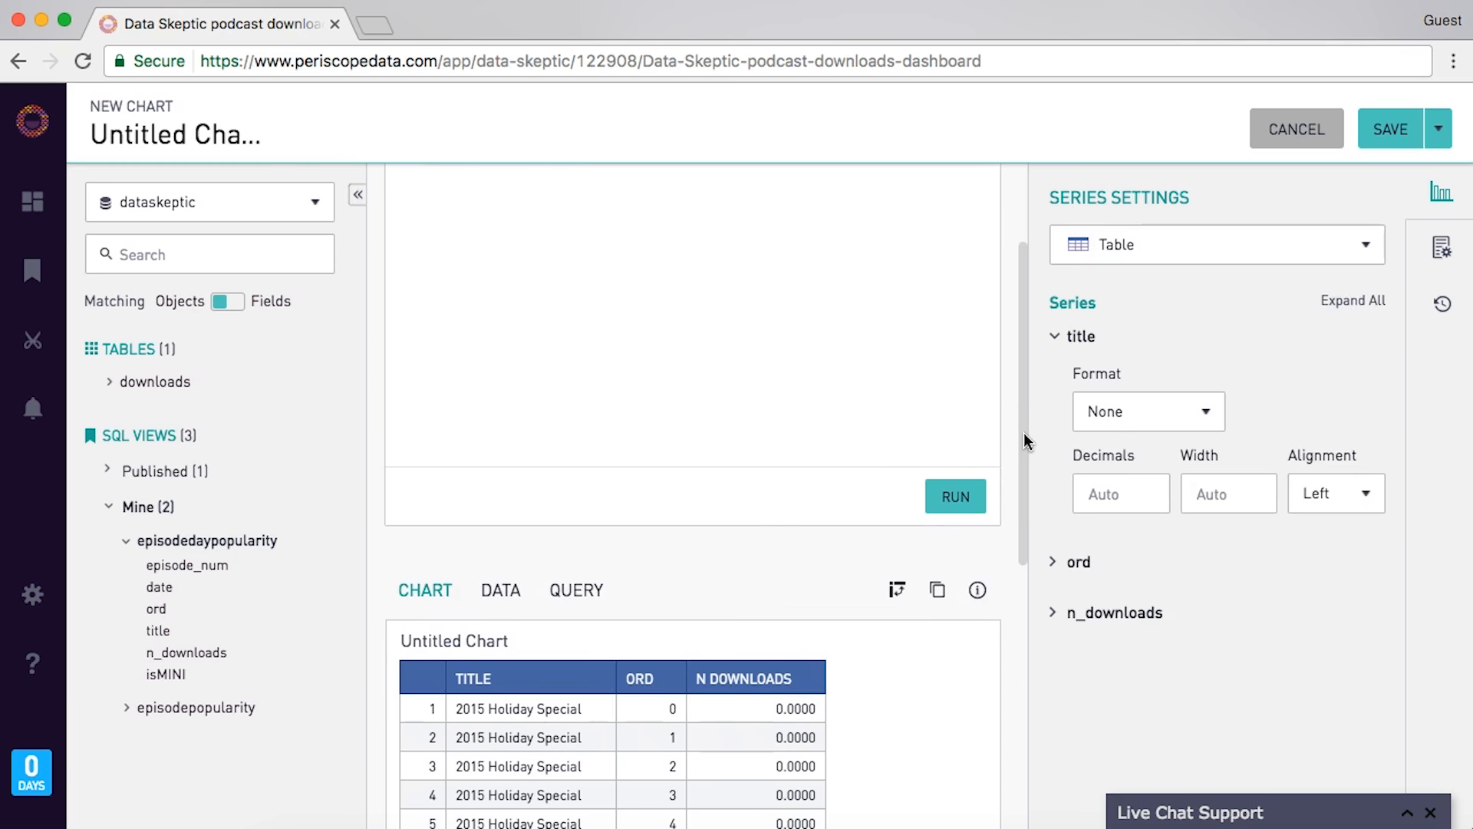
scroll(1023, 440, up, 2)
- Begin an extra condition line AND [date=daterange to apply the DateRange filter
click(563, 252)
key(Return)
text(AND )
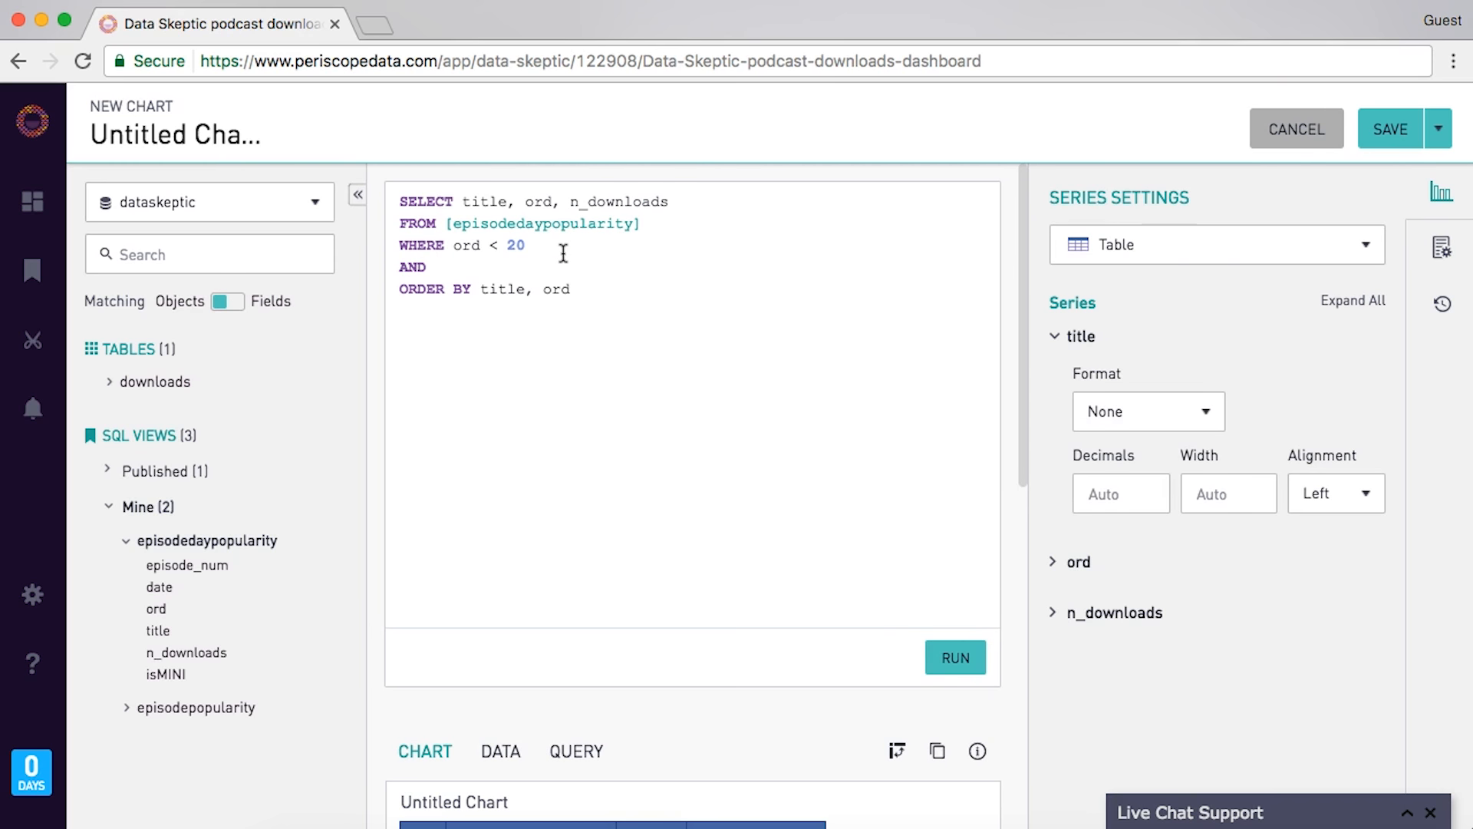
text(da)
key(BackSpace)
key(BackSpace)
key(BackSpace)
text([date=daterange)
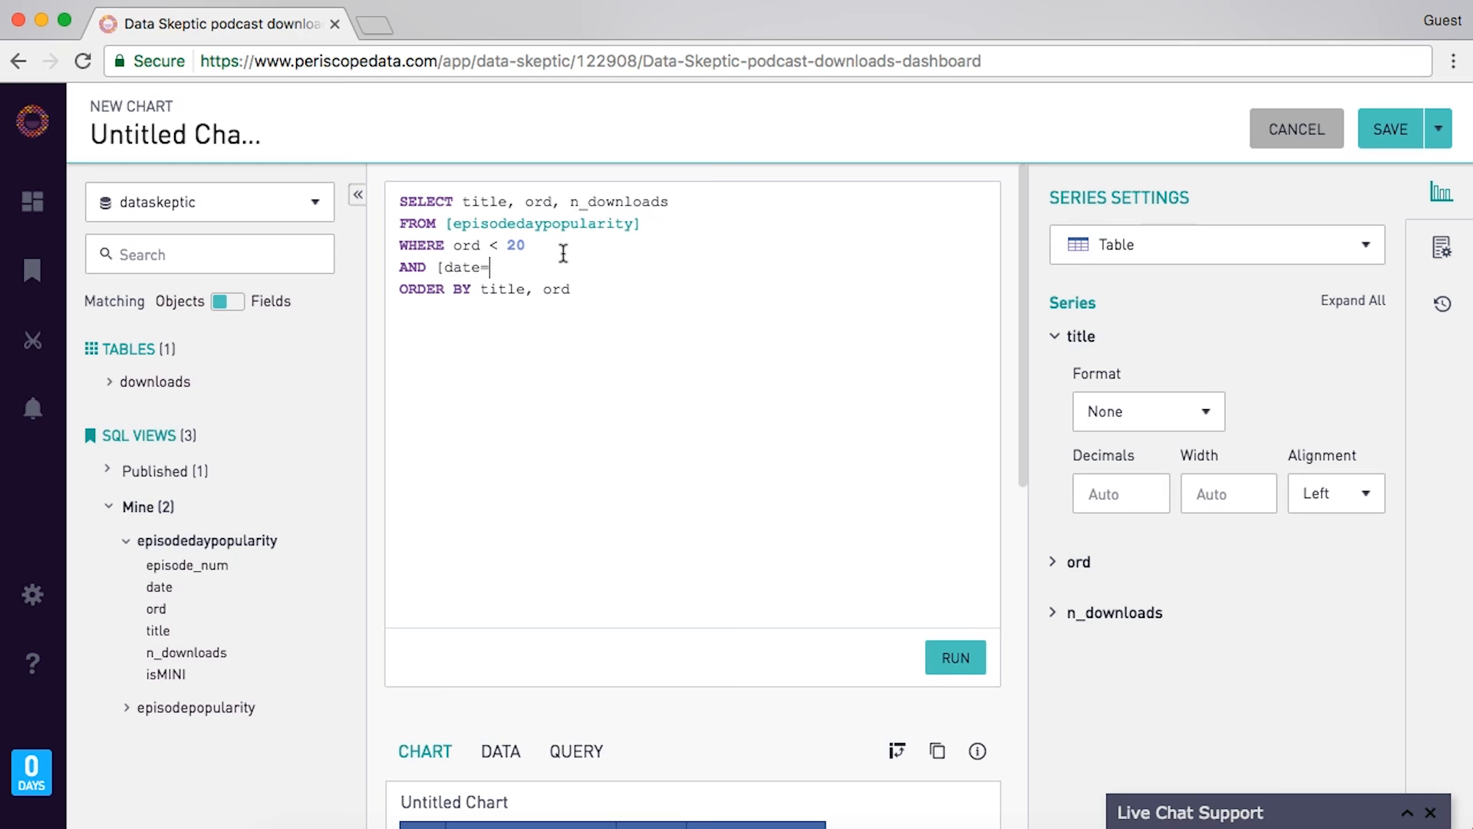
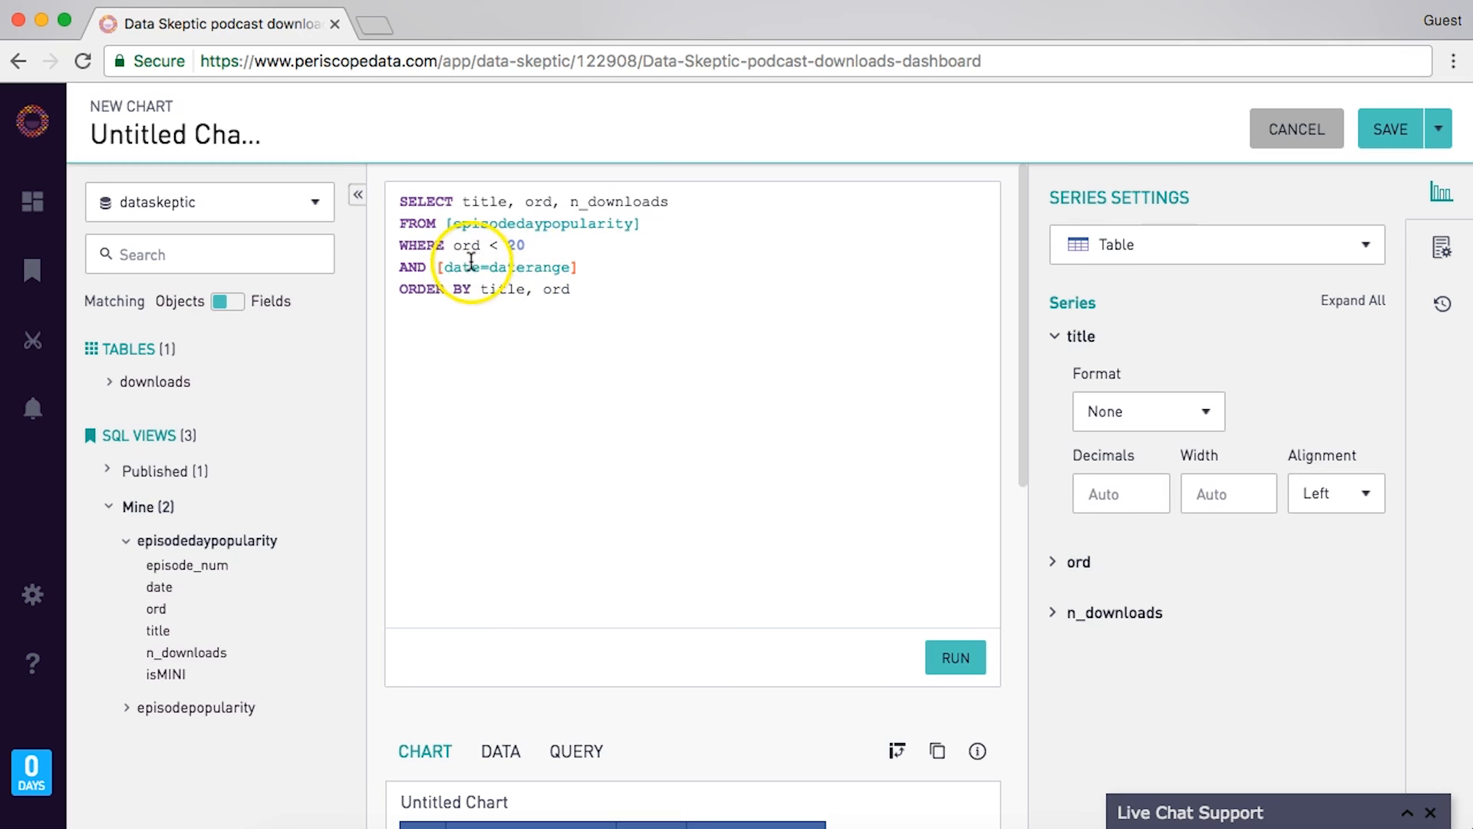
- Look over the SQL generated for the chart, then go back to the chart results
click(589, 752)
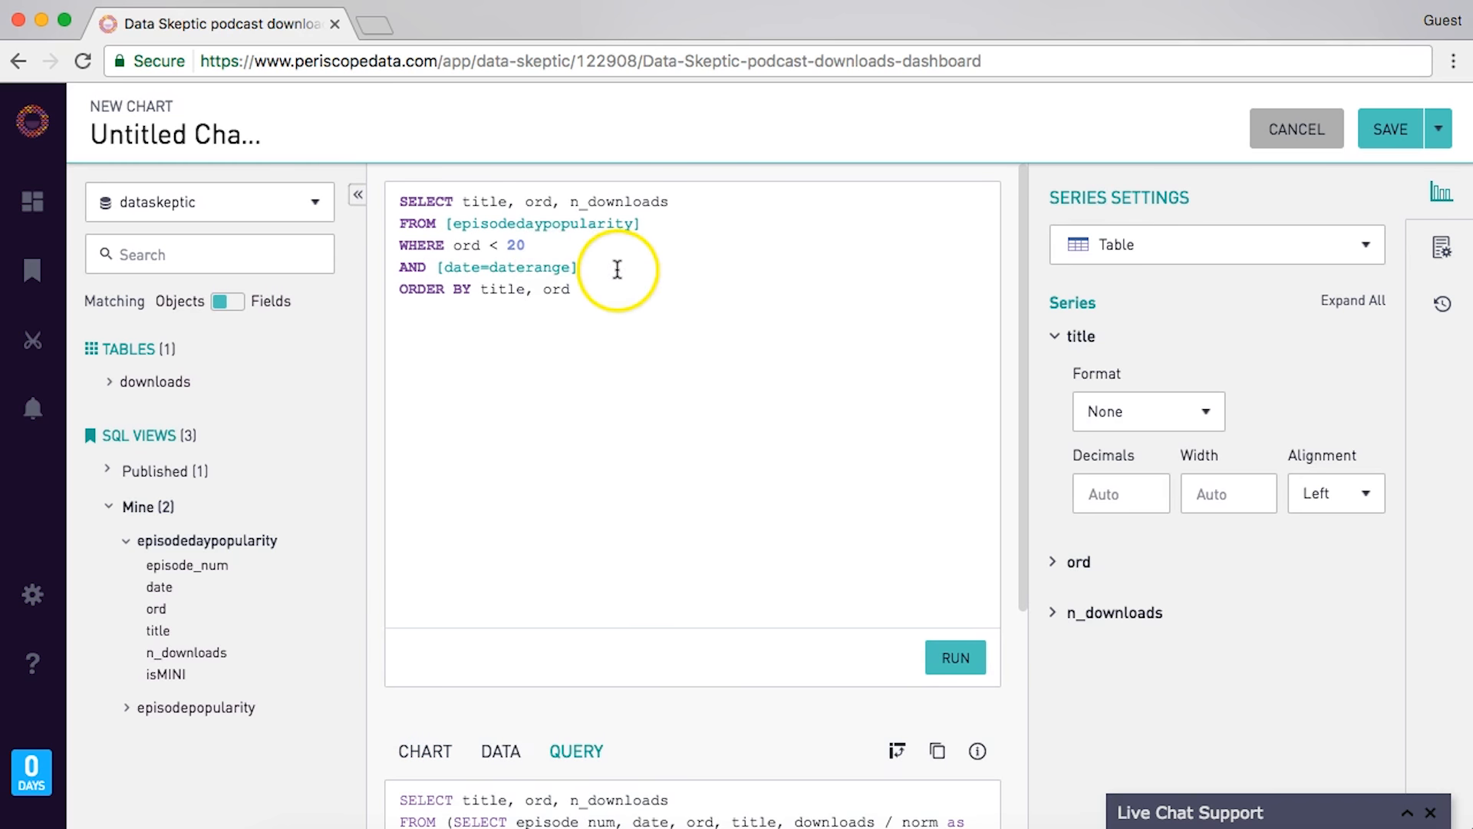
scroll(615, 269, down, 5)
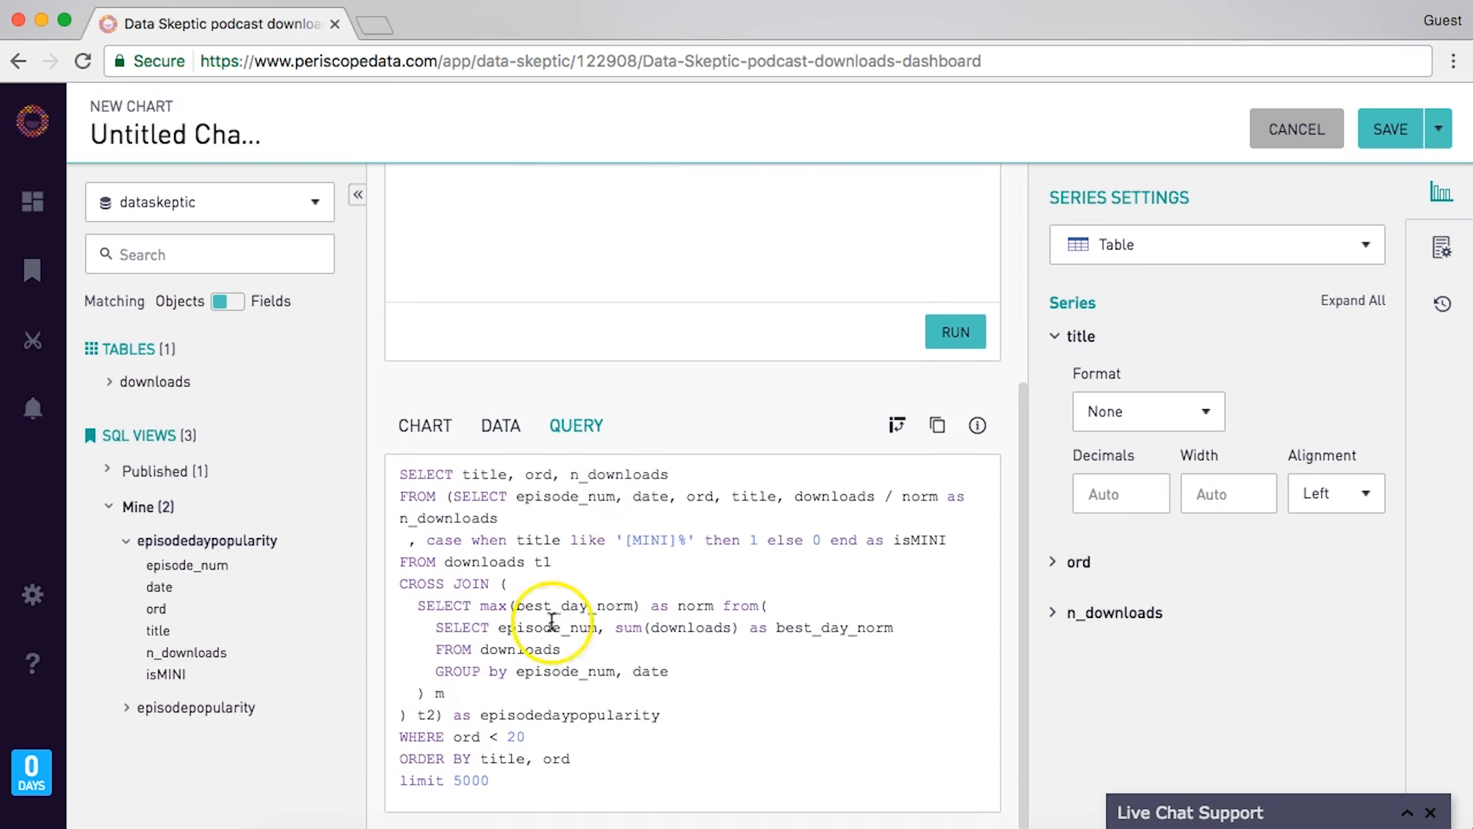
click(426, 427)
scroll(431, 437, up, 4)
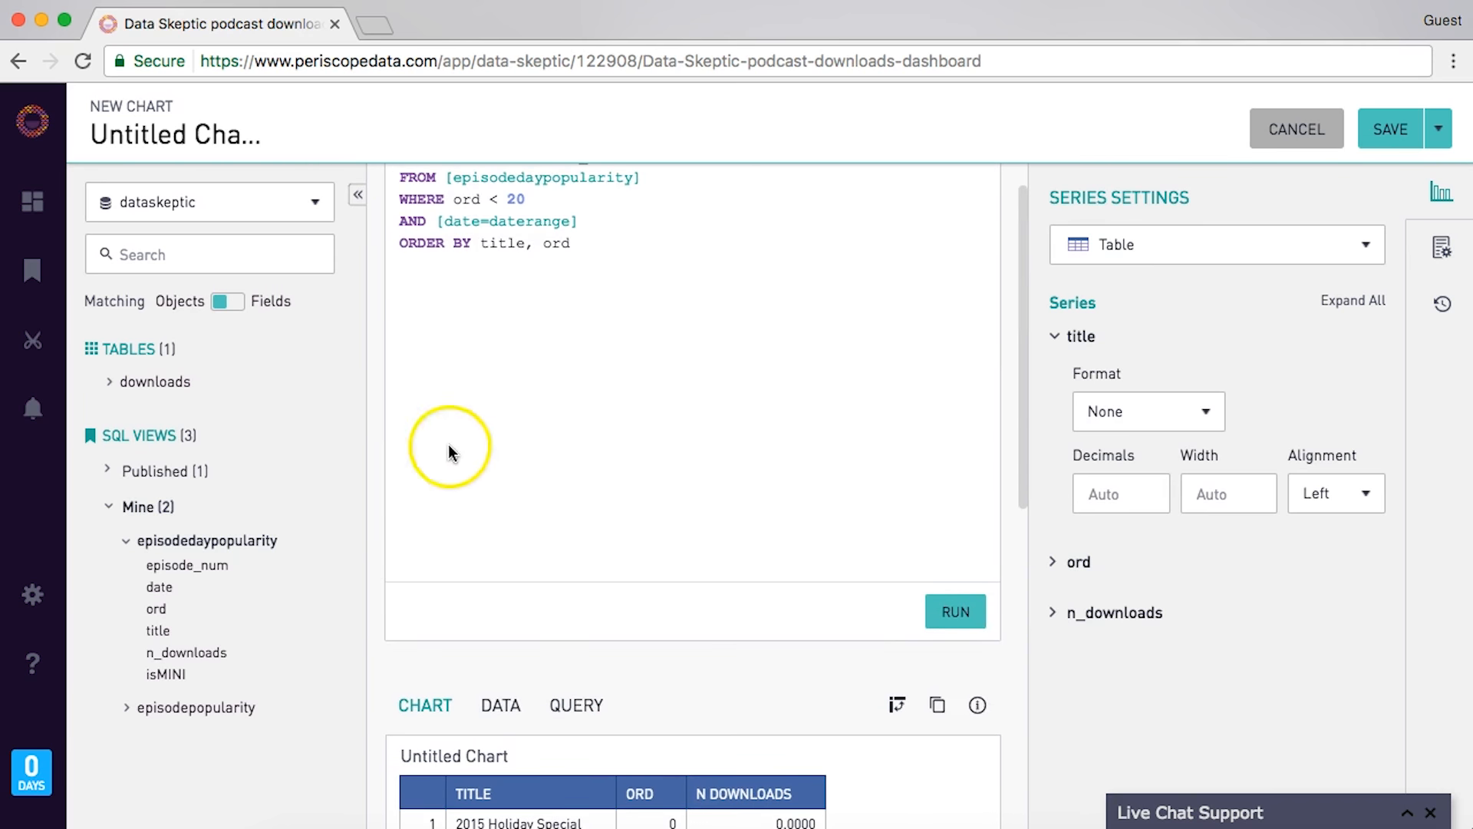
- Switch the chart type to Cohort Grid and begin retitling the chart 'Epi'
click(1232, 244)
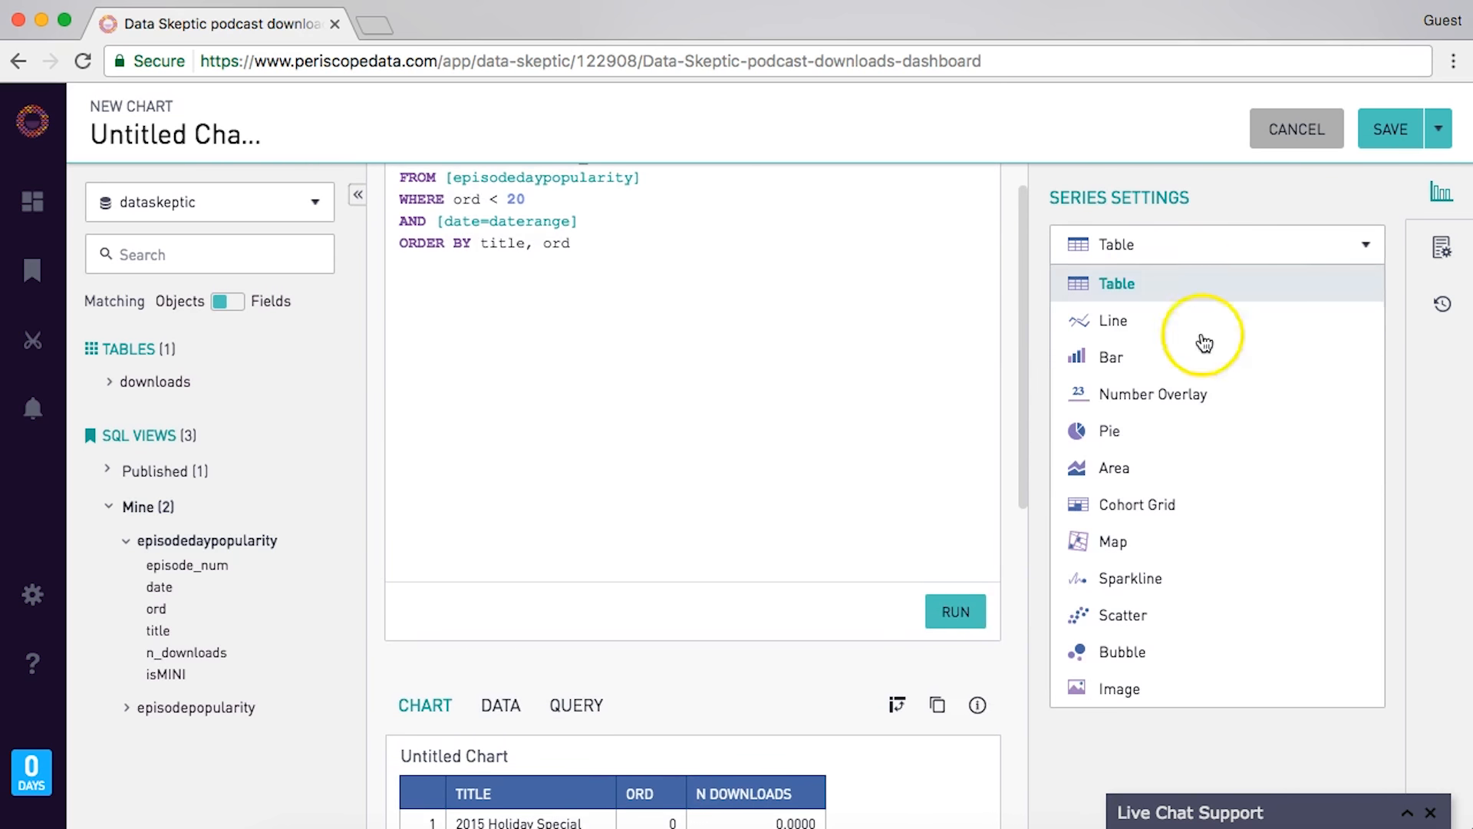
click(1174, 503)
scroll(662, 440, down, 7)
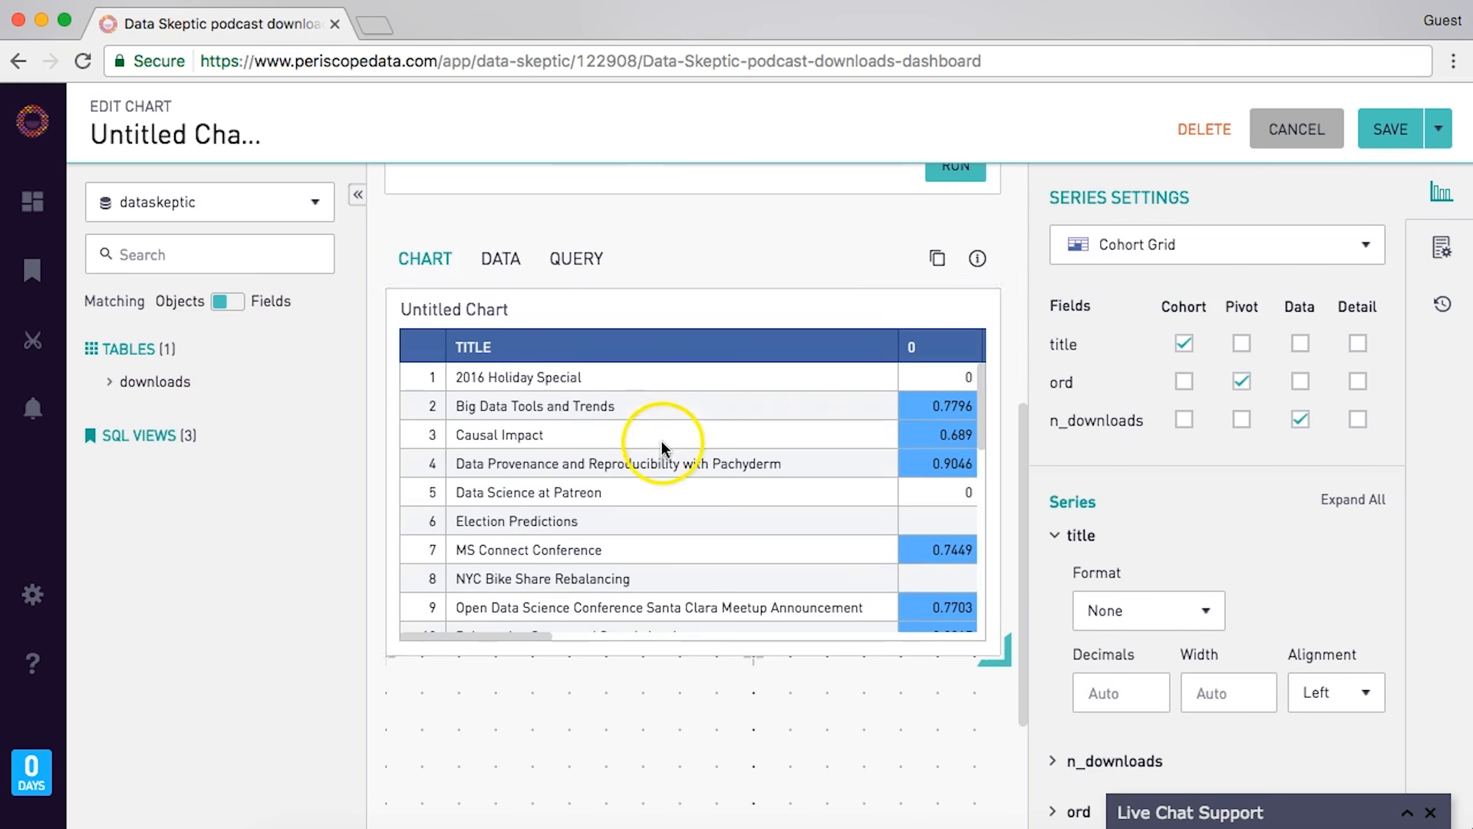
click(470, 309)
key(super+a)
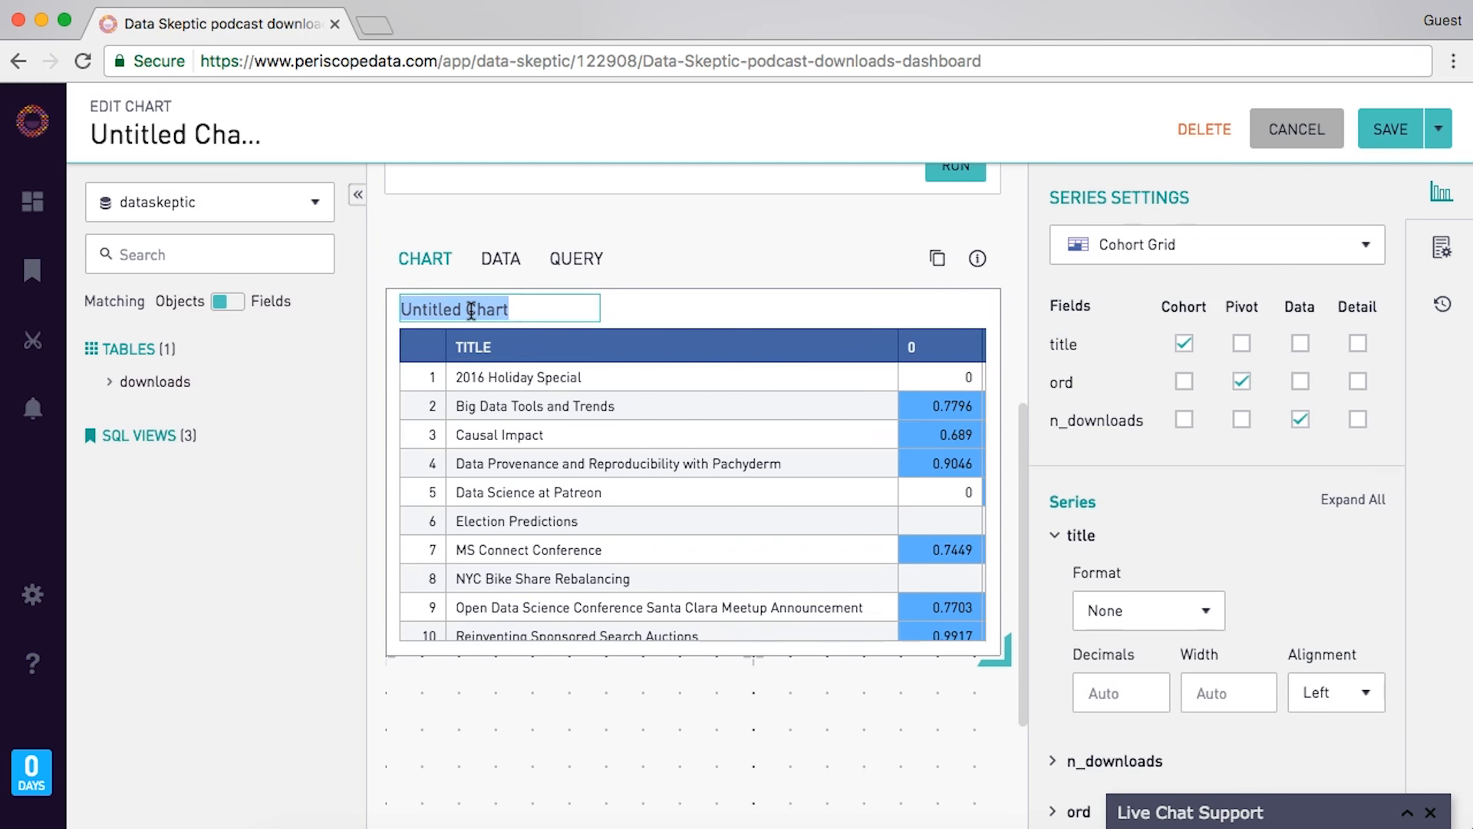
text(Epi)
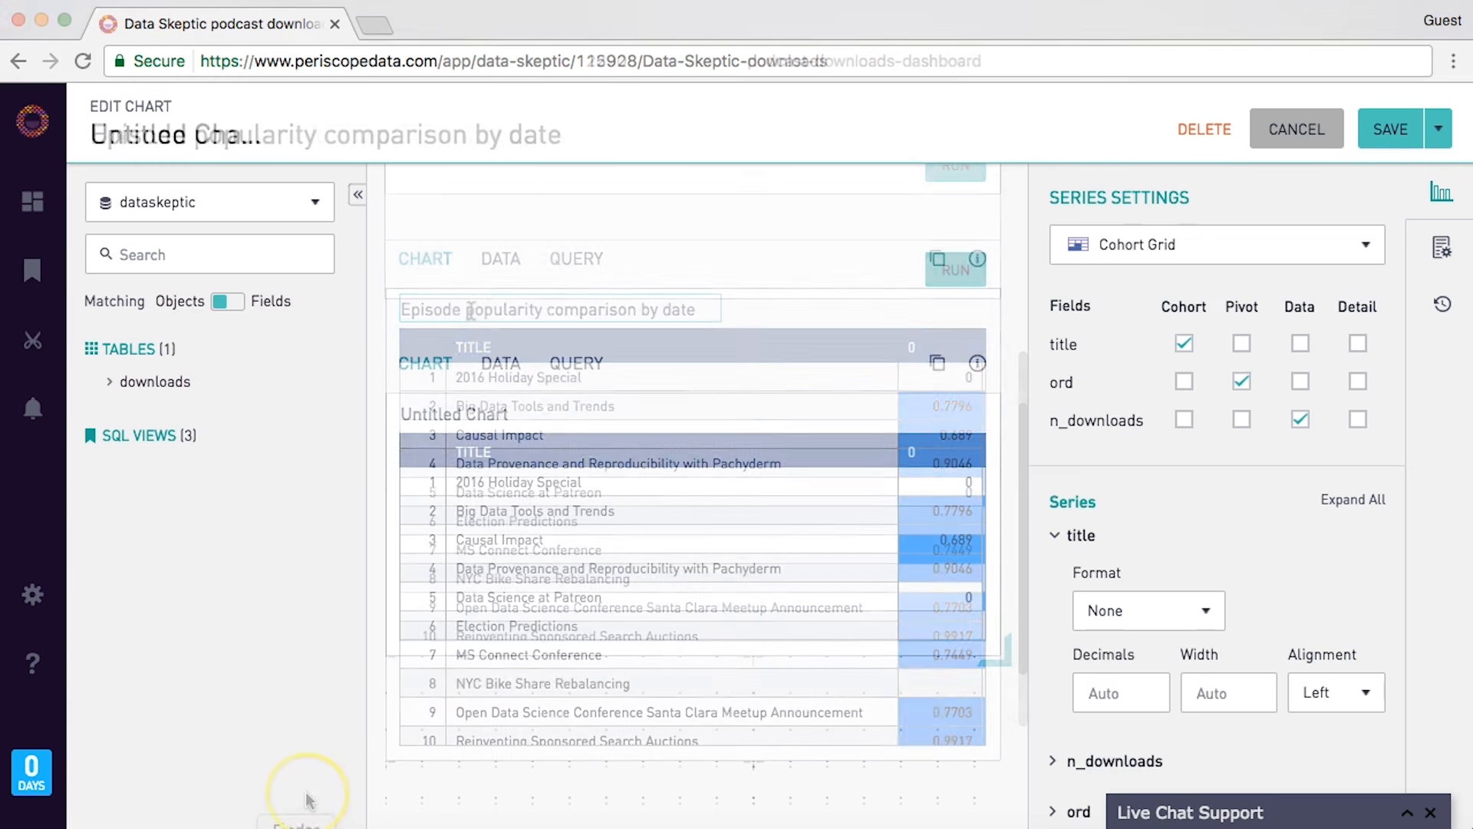
- Scroll across the cohort grid of titles by day, then return to the SQL editor
scroll(717, 221, up, 3)
scroll(635, 515, down, 3)
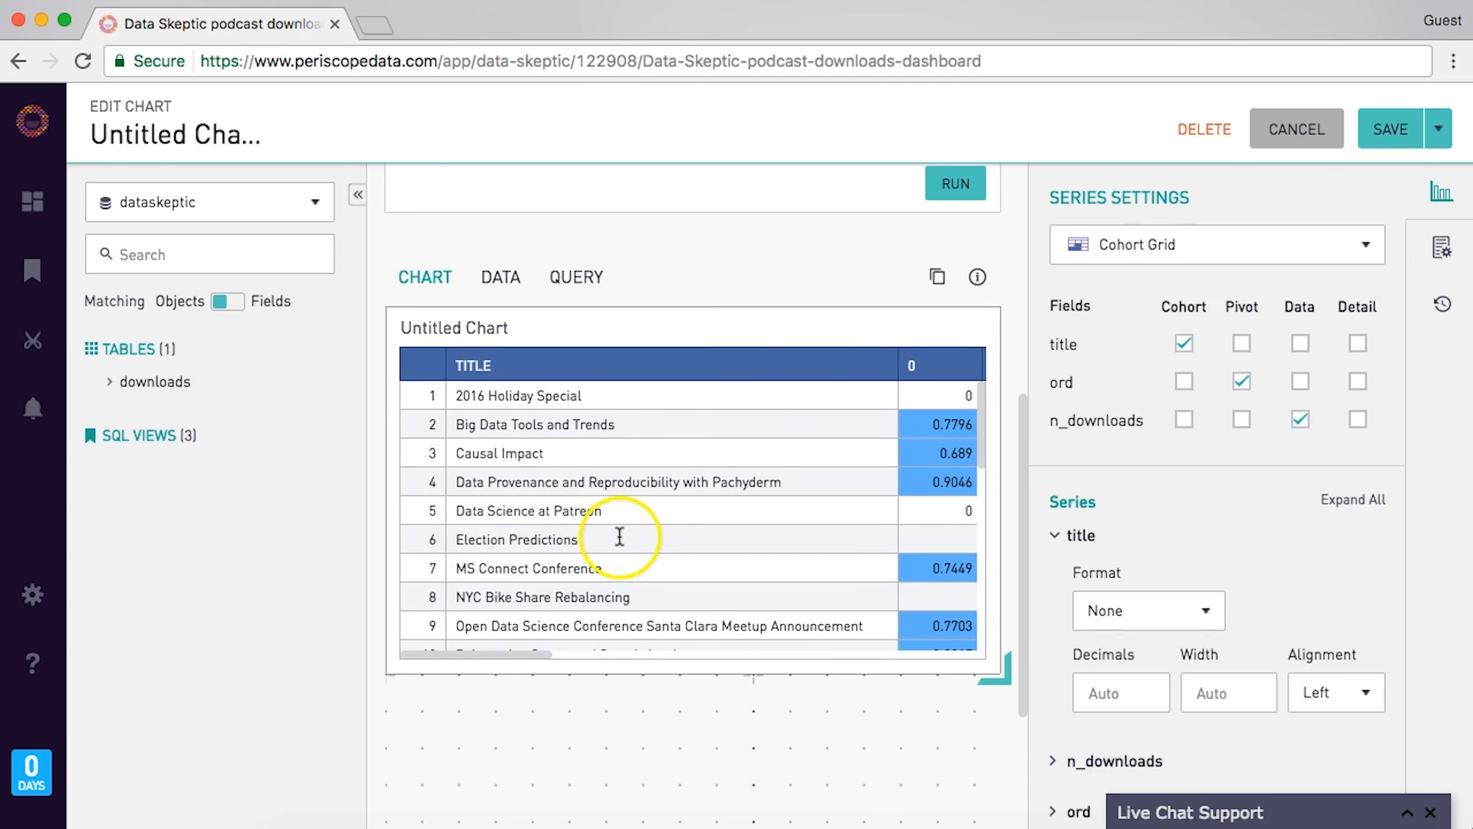
scroll(628, 535, right, 6)
scroll(627, 535, right, 10)
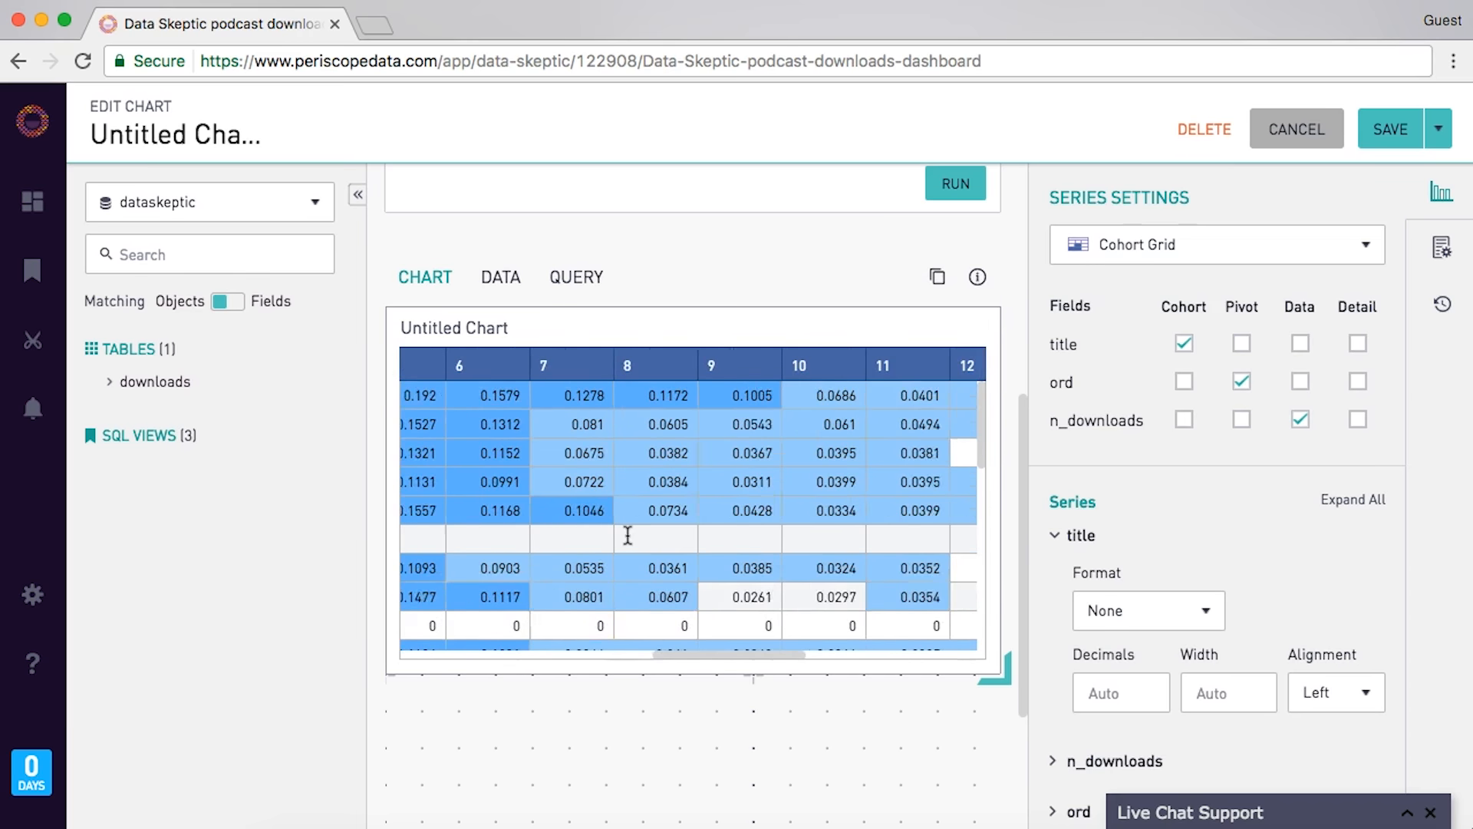
click(651, 532)
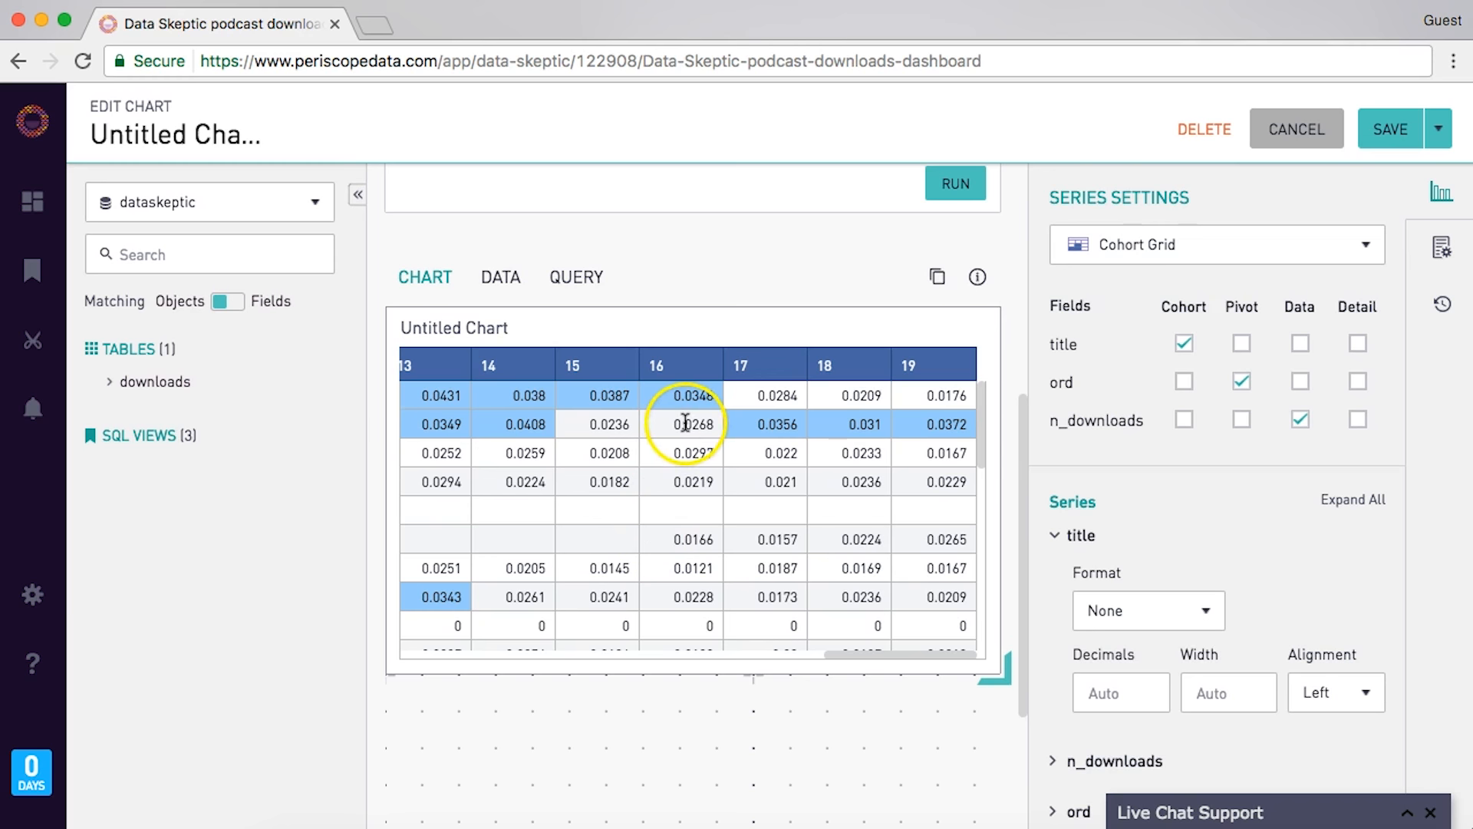
click(930, 387)
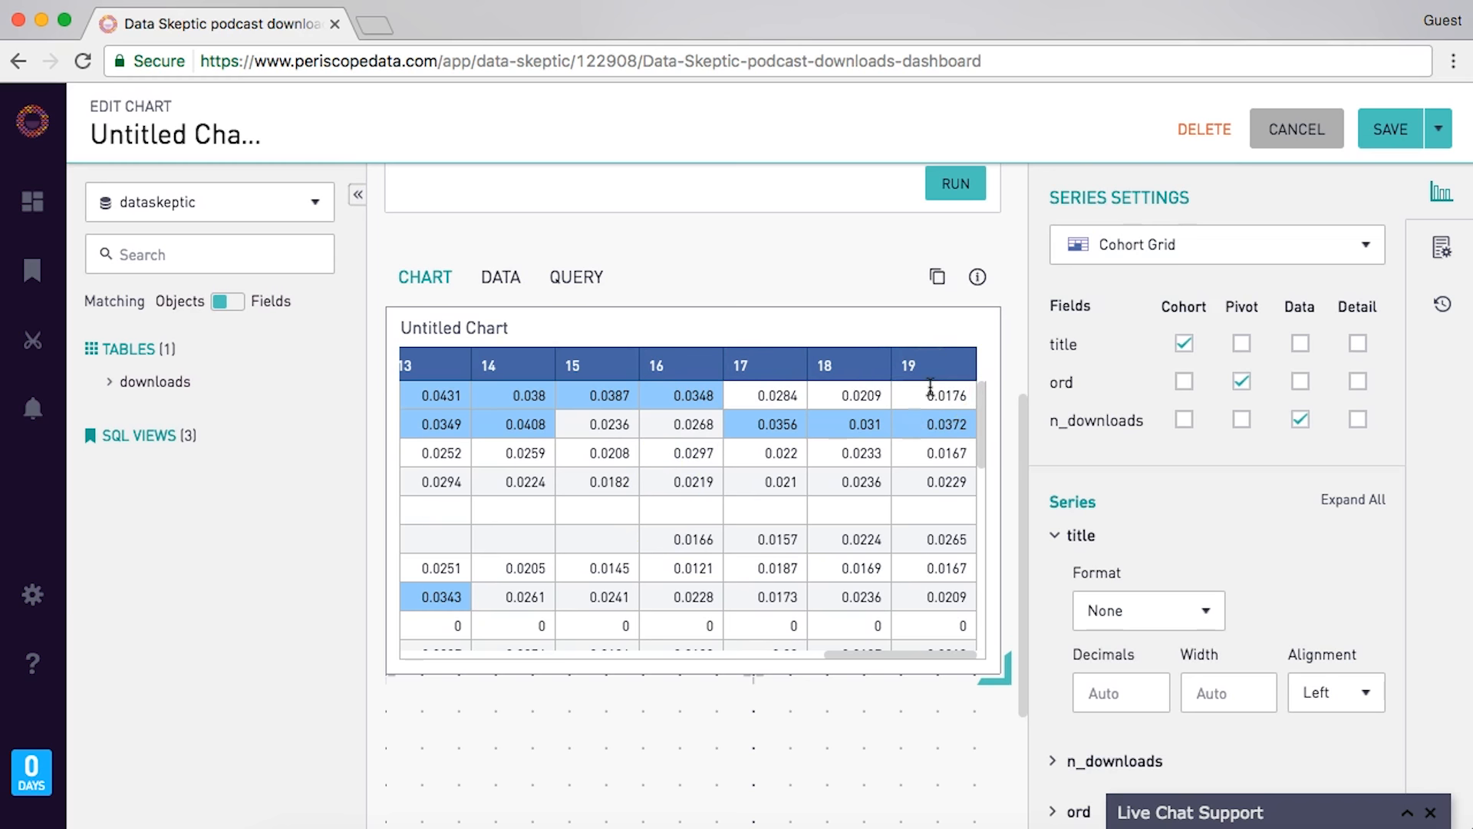
scroll(609, 536, left, 6)
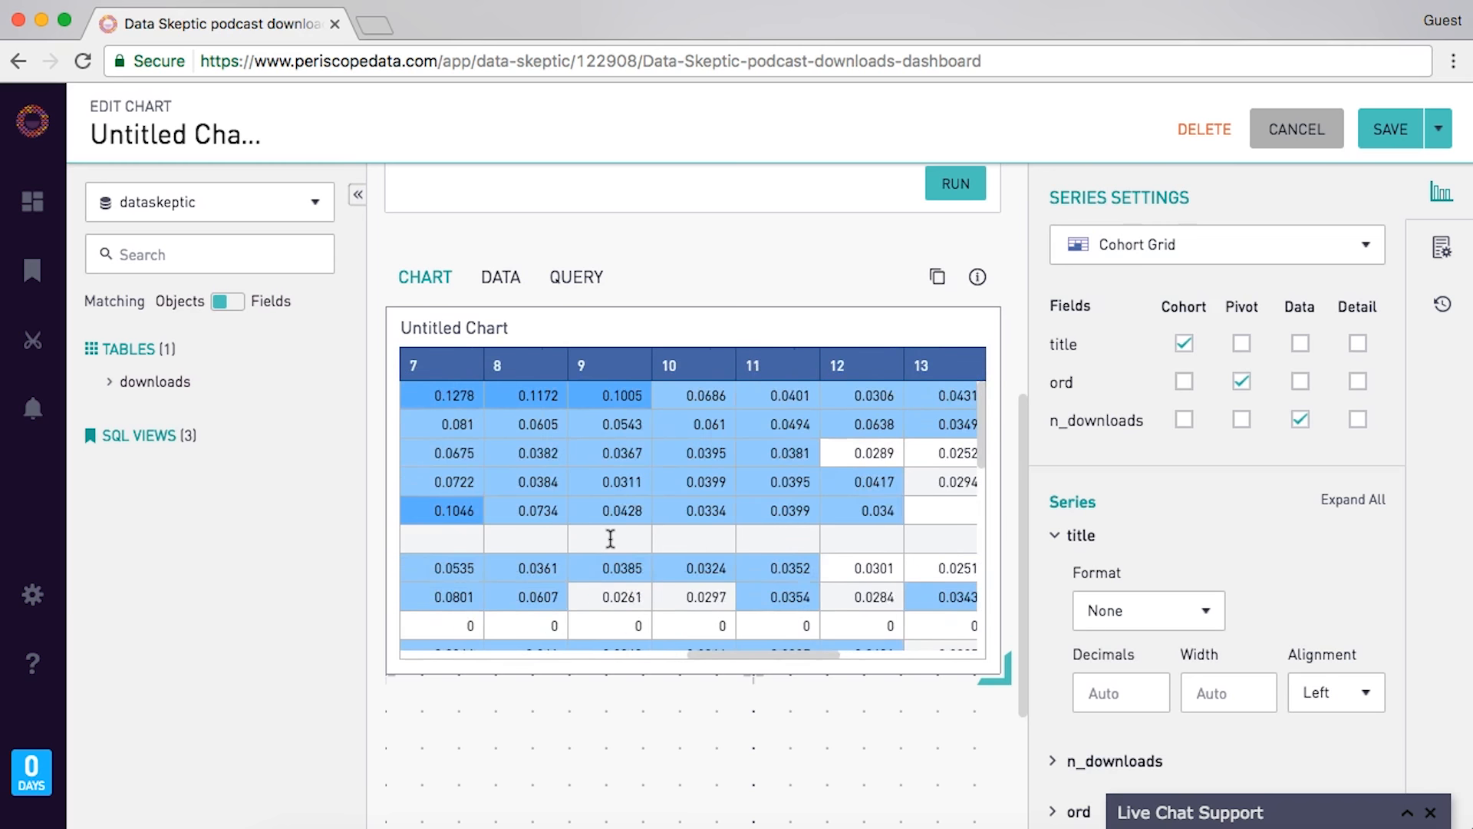
scroll(610, 539, left, 10)
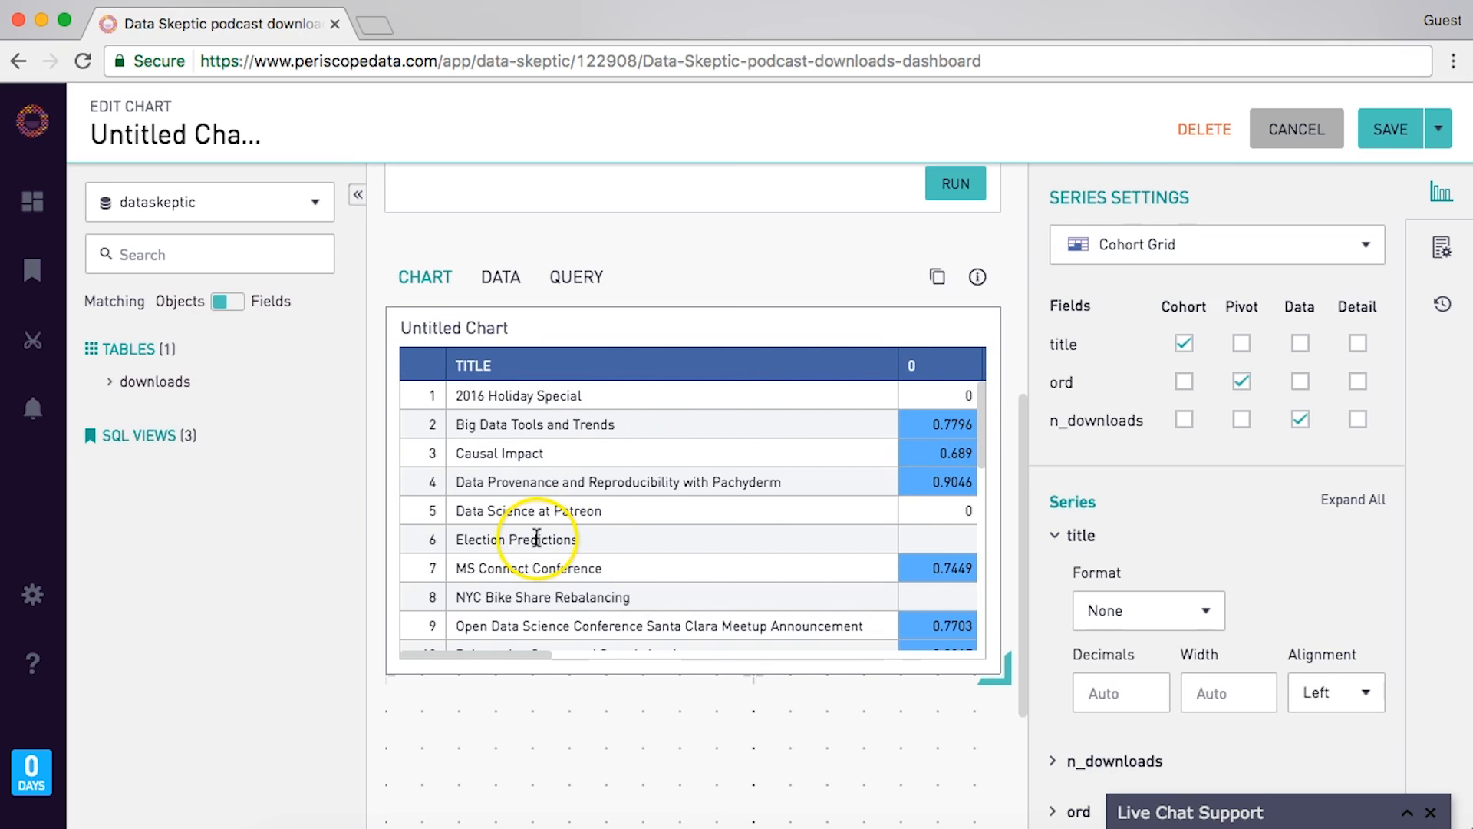
scroll(538, 539, up, 6)
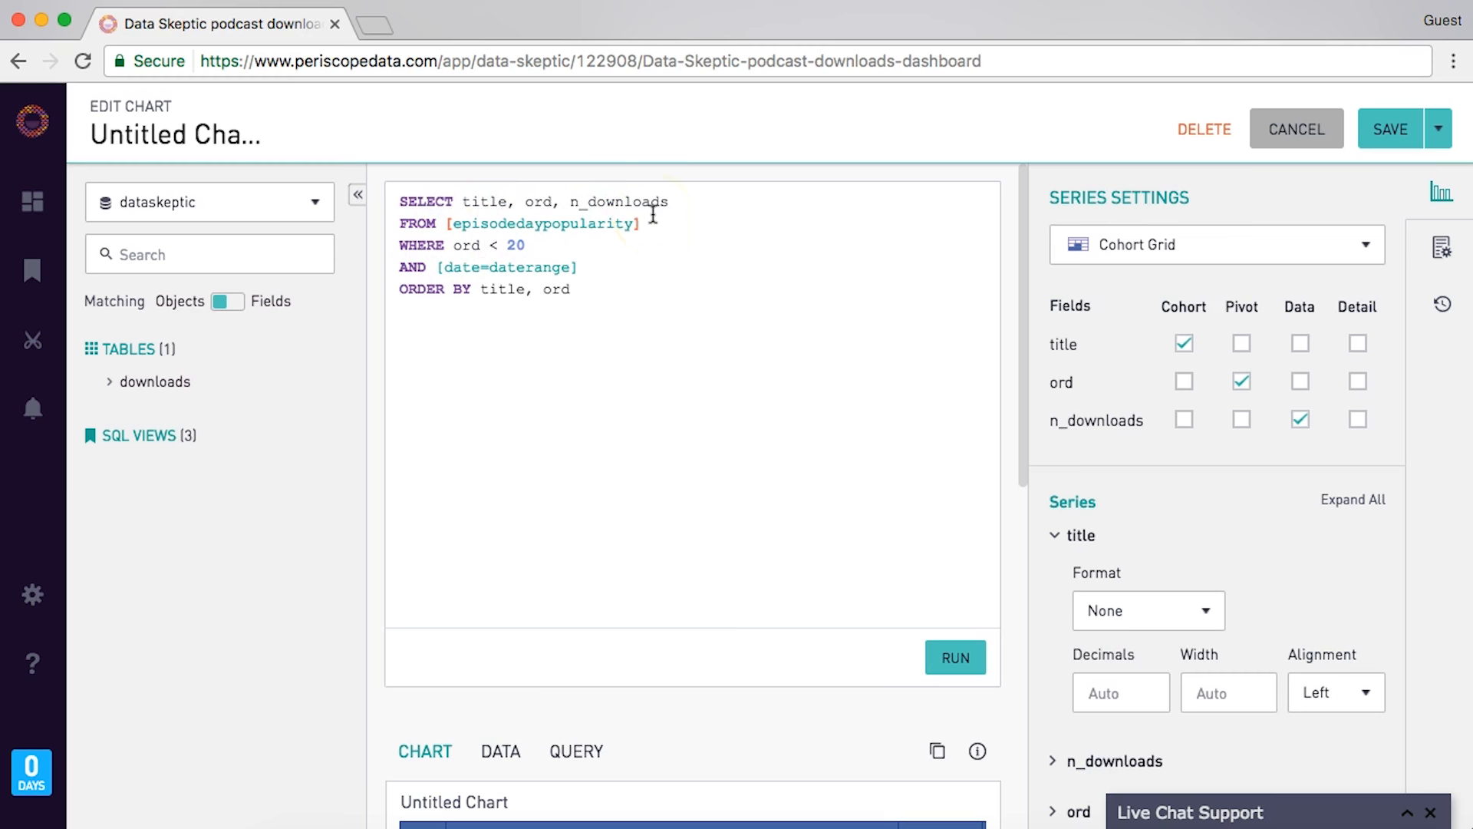
- Alias the view as t1 and JOIN a subquery on downloads grouped by title
text(1)
key(Return)
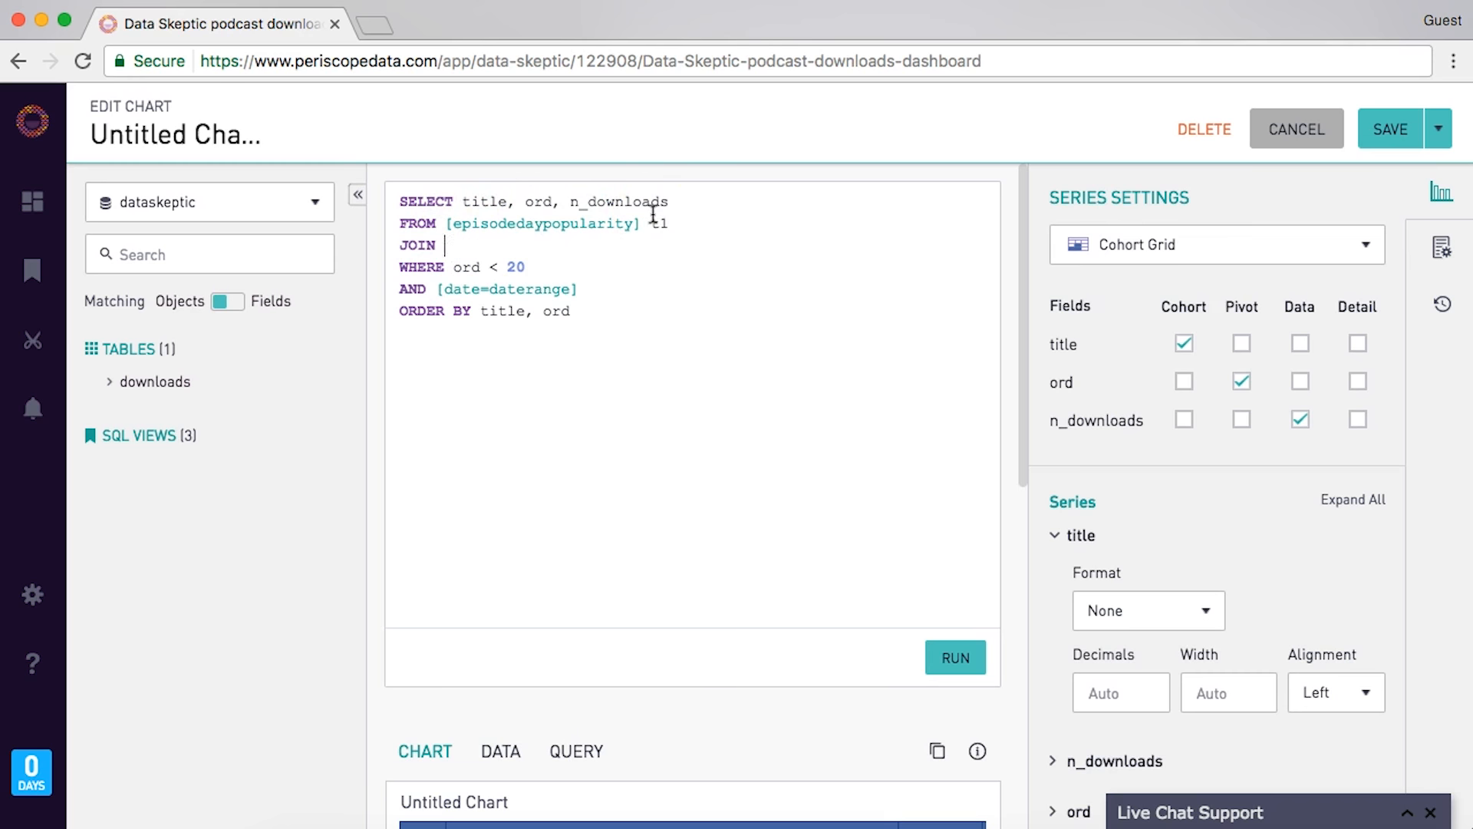
text(JOIN (SELECT title, min(date) as release_date)
key(Return)
text(F)
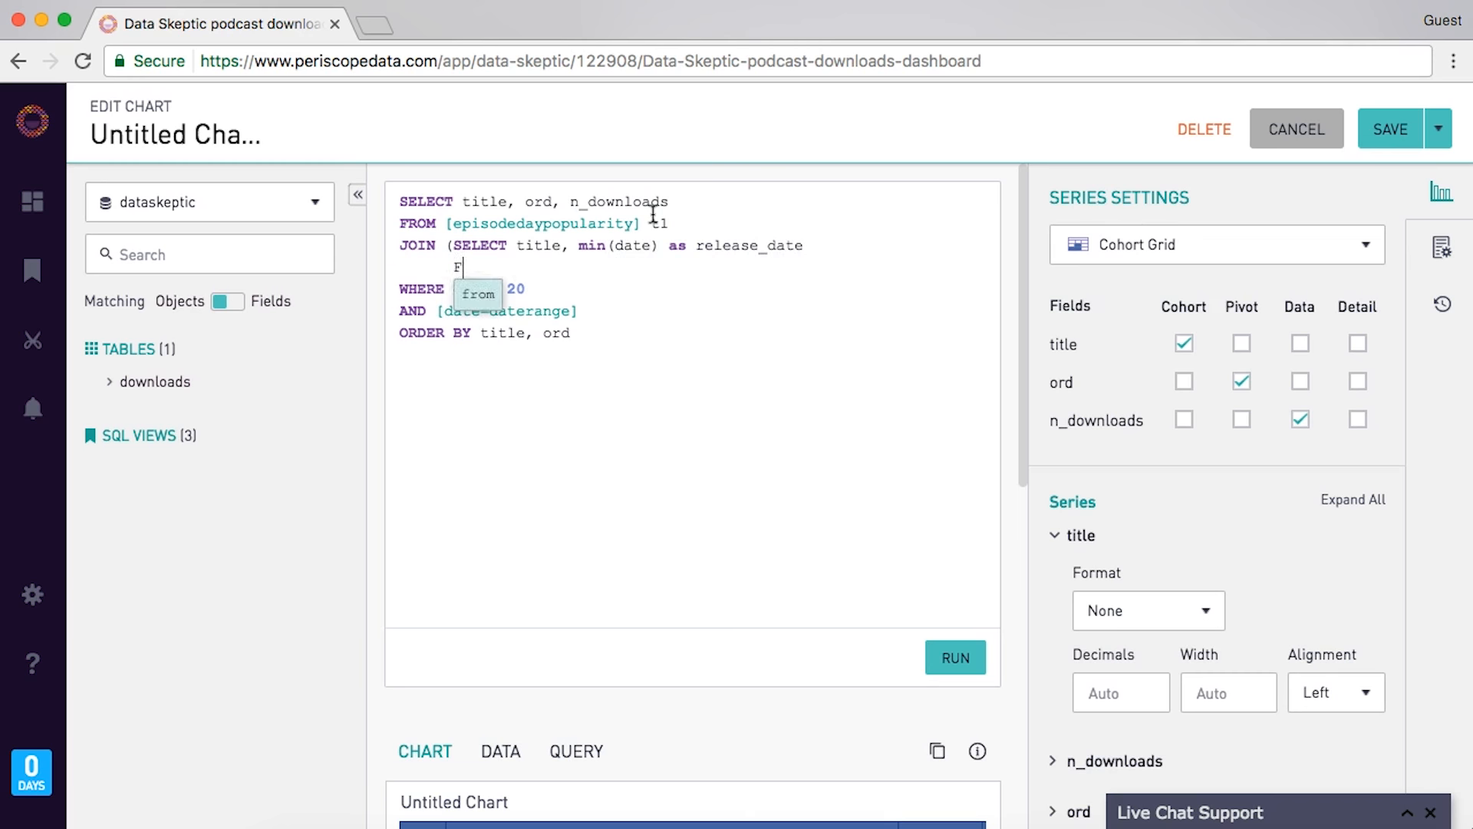
text(ROM downloads)
key(Return)
text(GROUP BY )
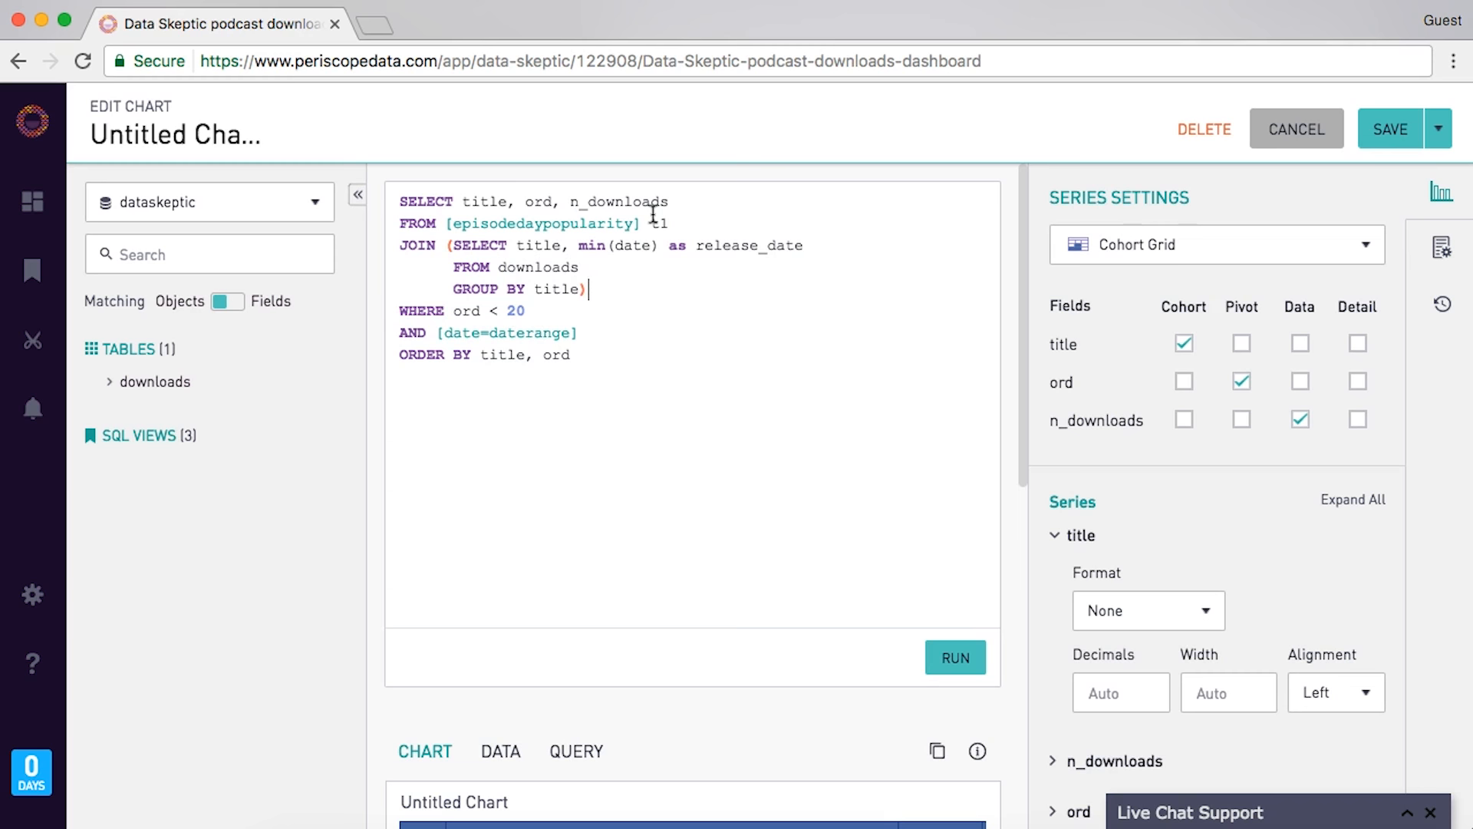
text(title))
key(Return)
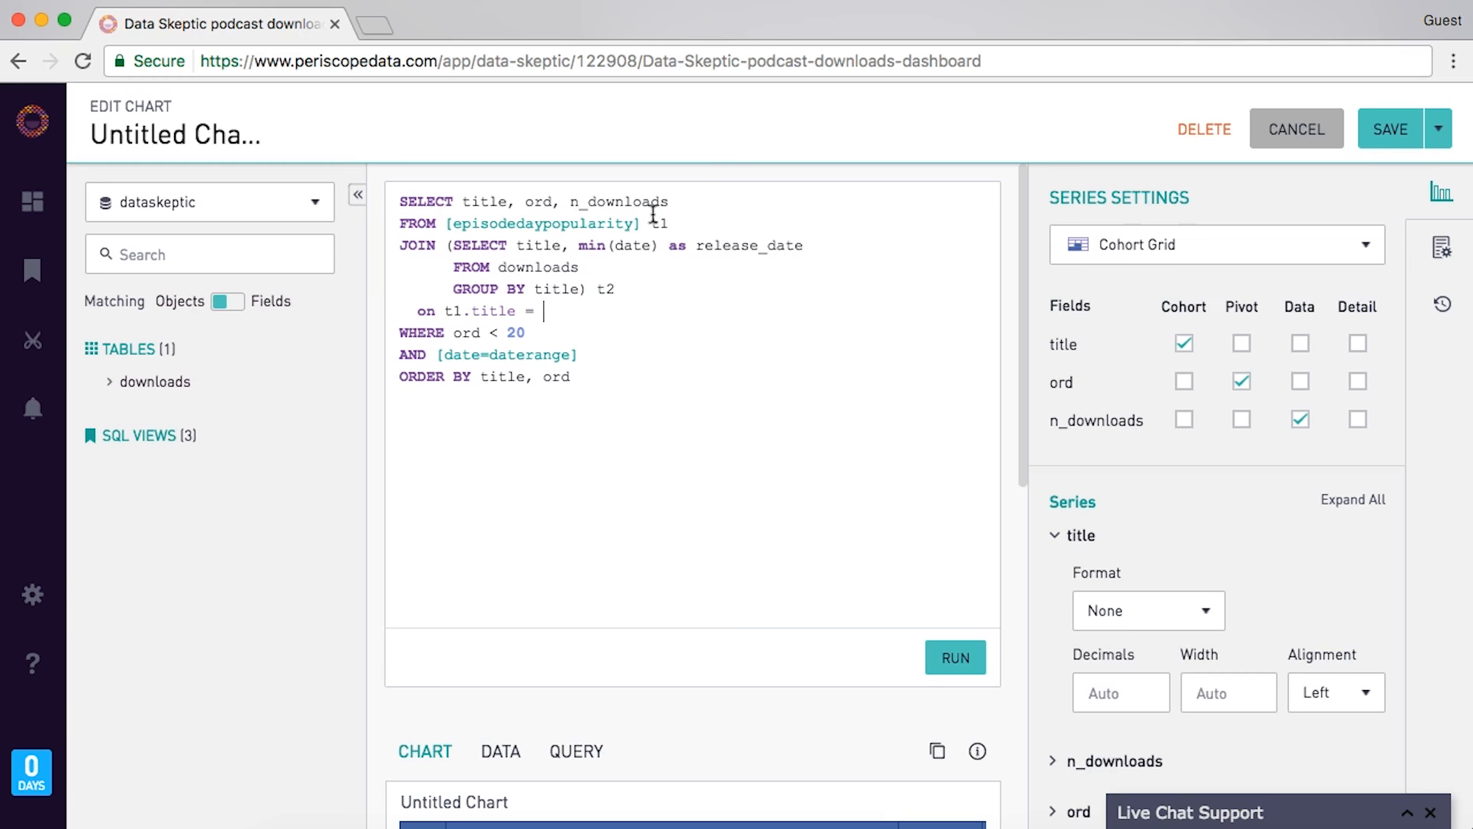
- Filter on [t2.release_date=daterange], run the query, and prefix the selected title with t1
key(Return)
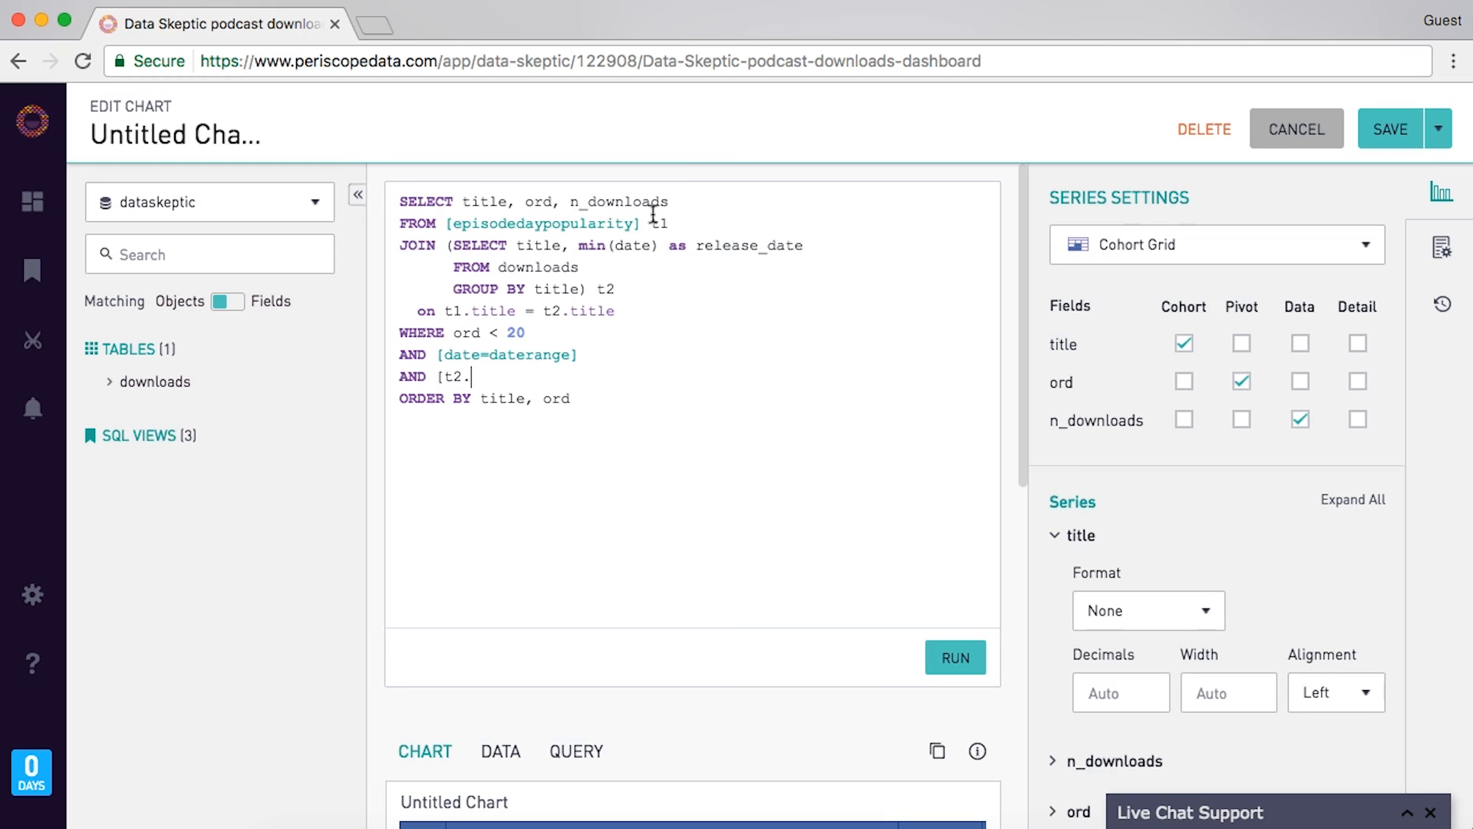
text(relre)
text(date=daterange)
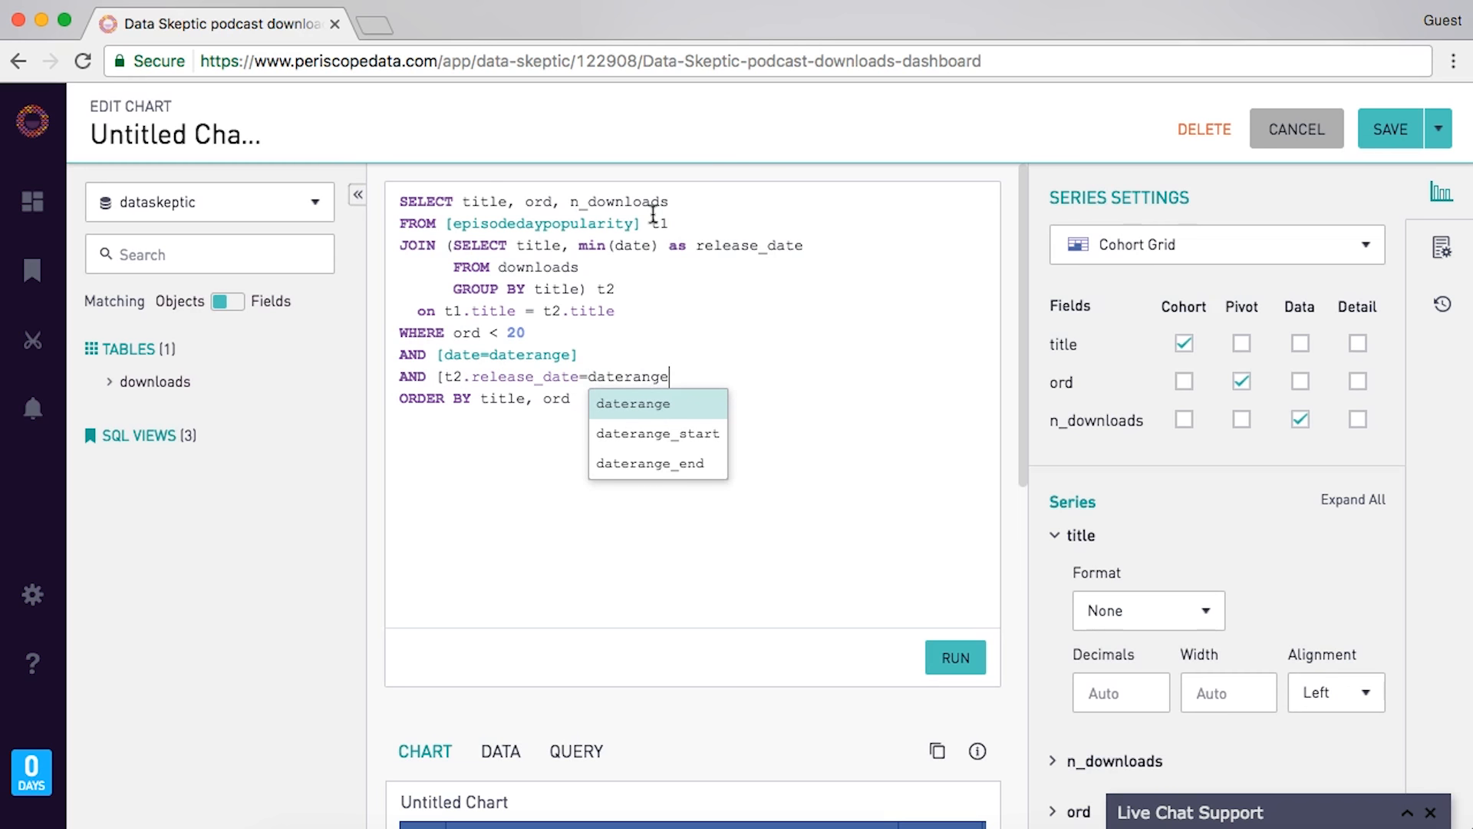
text(])
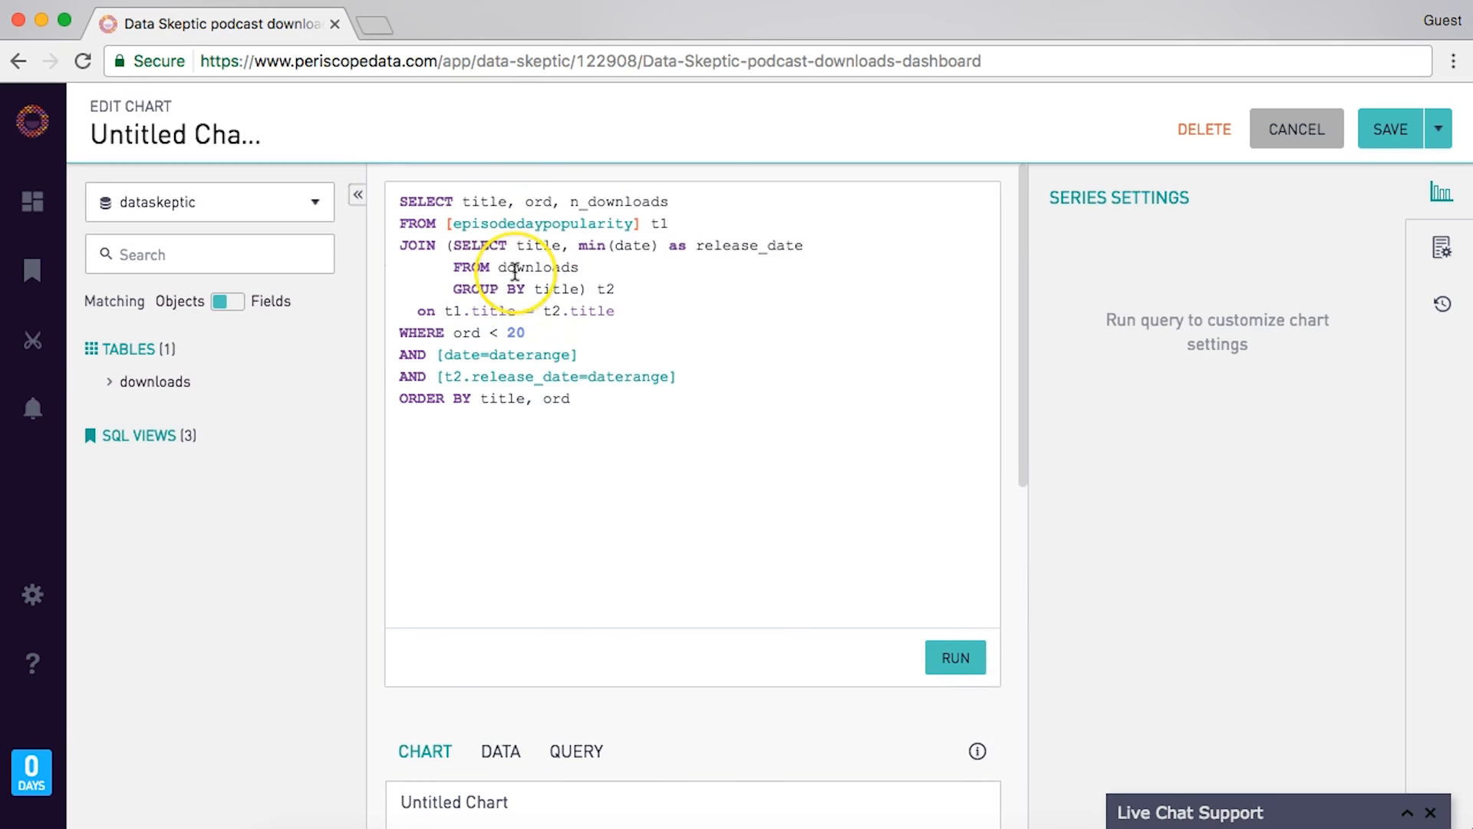
text(()
text(SELECT * from)
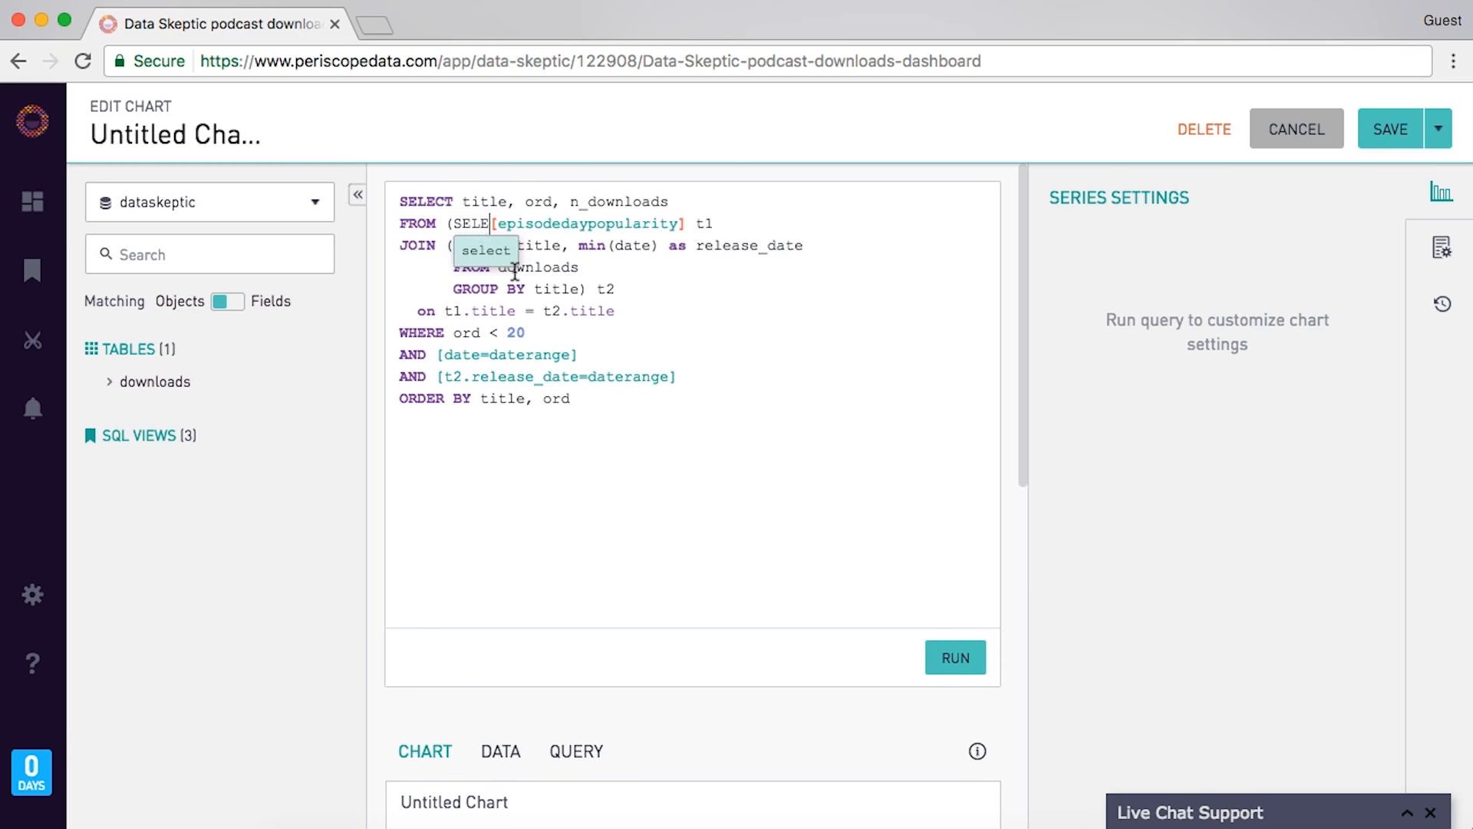
click(780, 226)
click(946, 656)
scroll(649, 480, down, 4)
scroll(648, 479, up, 4)
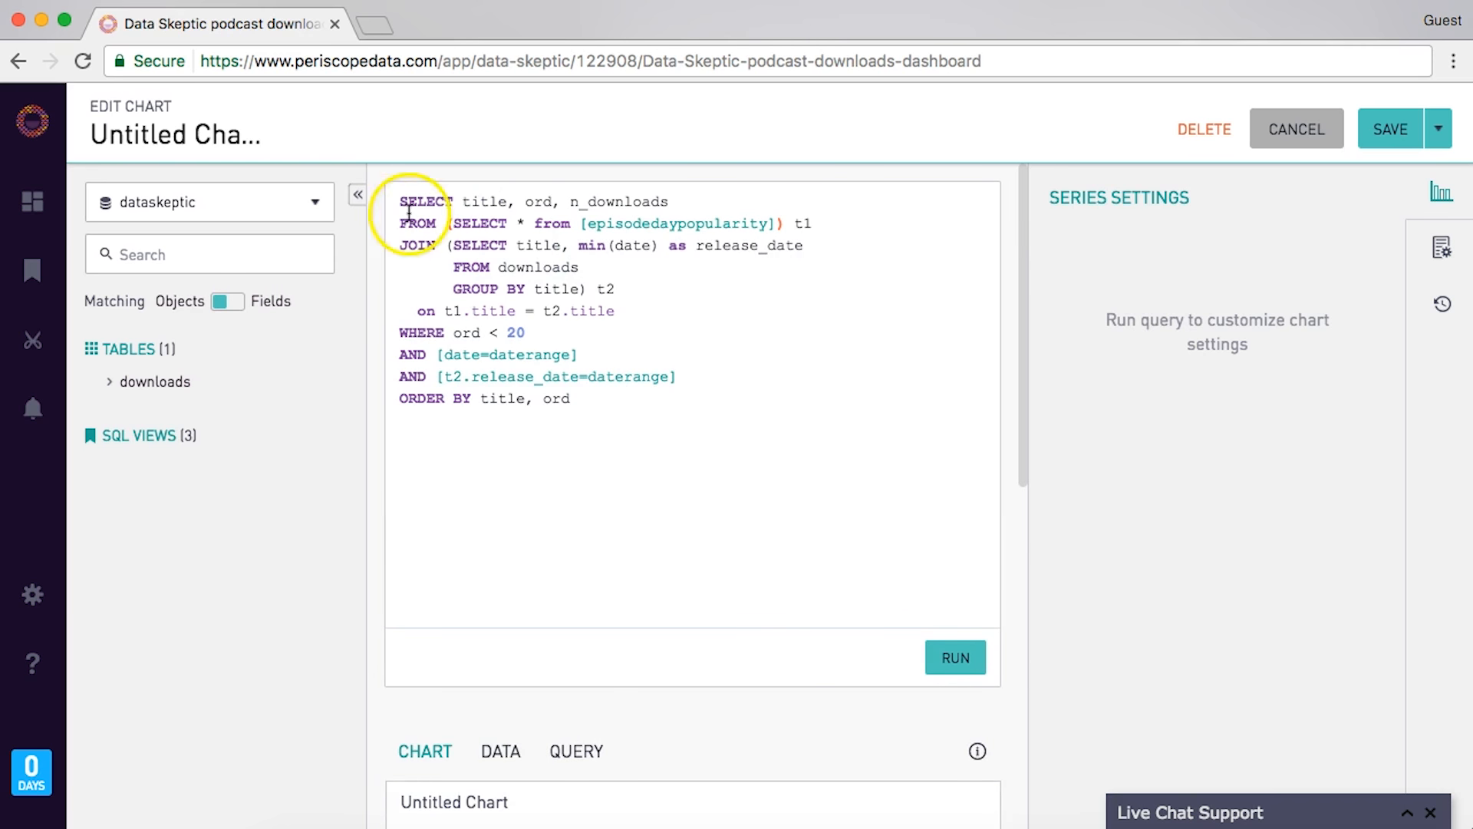
click(464, 202)
text(t1.)
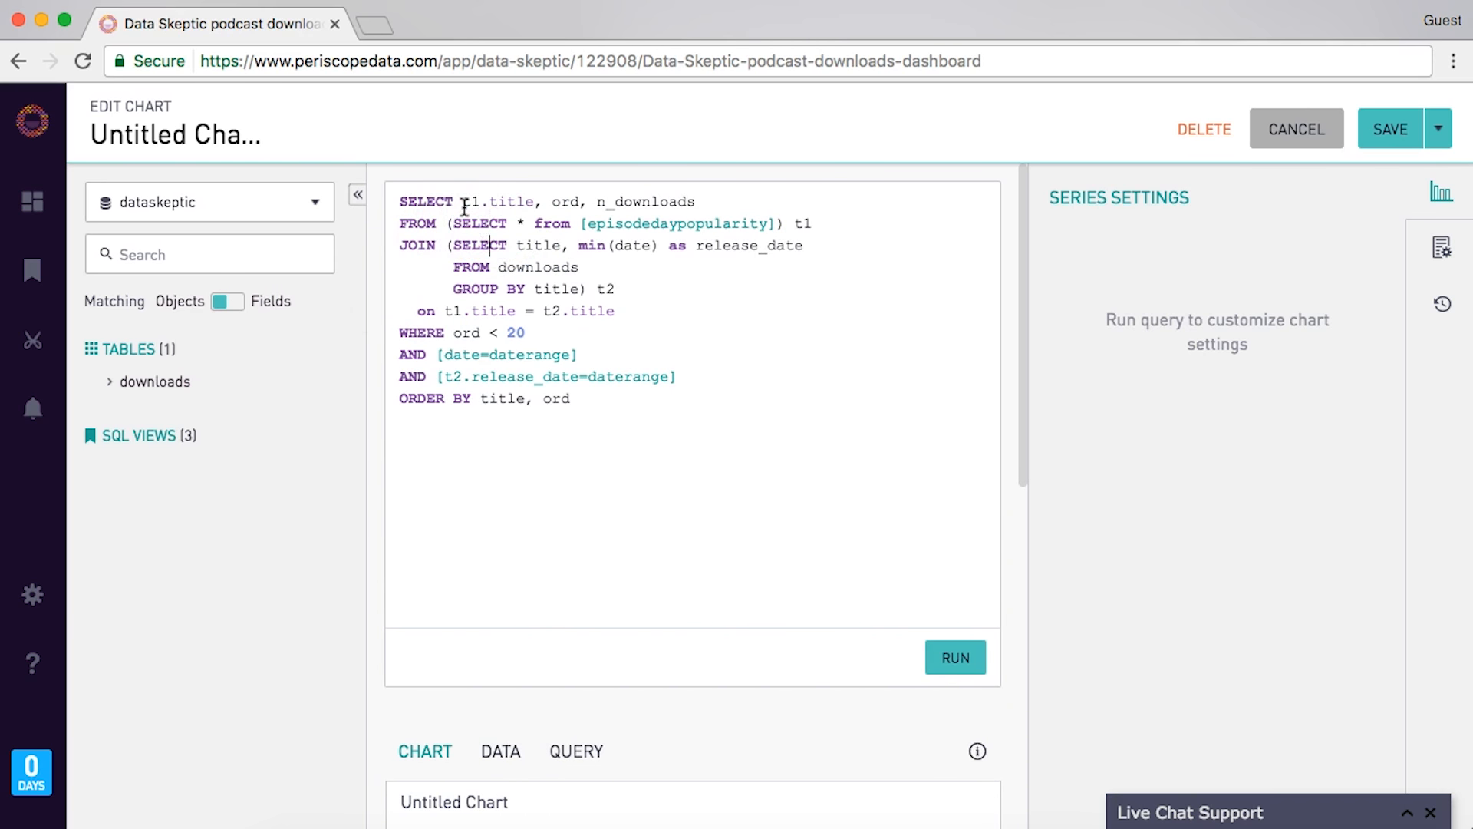
click(480, 398)
- Qualify the ORDER BY title as t1.title and review the refreshed Cohort Grid preview
text(t1.)
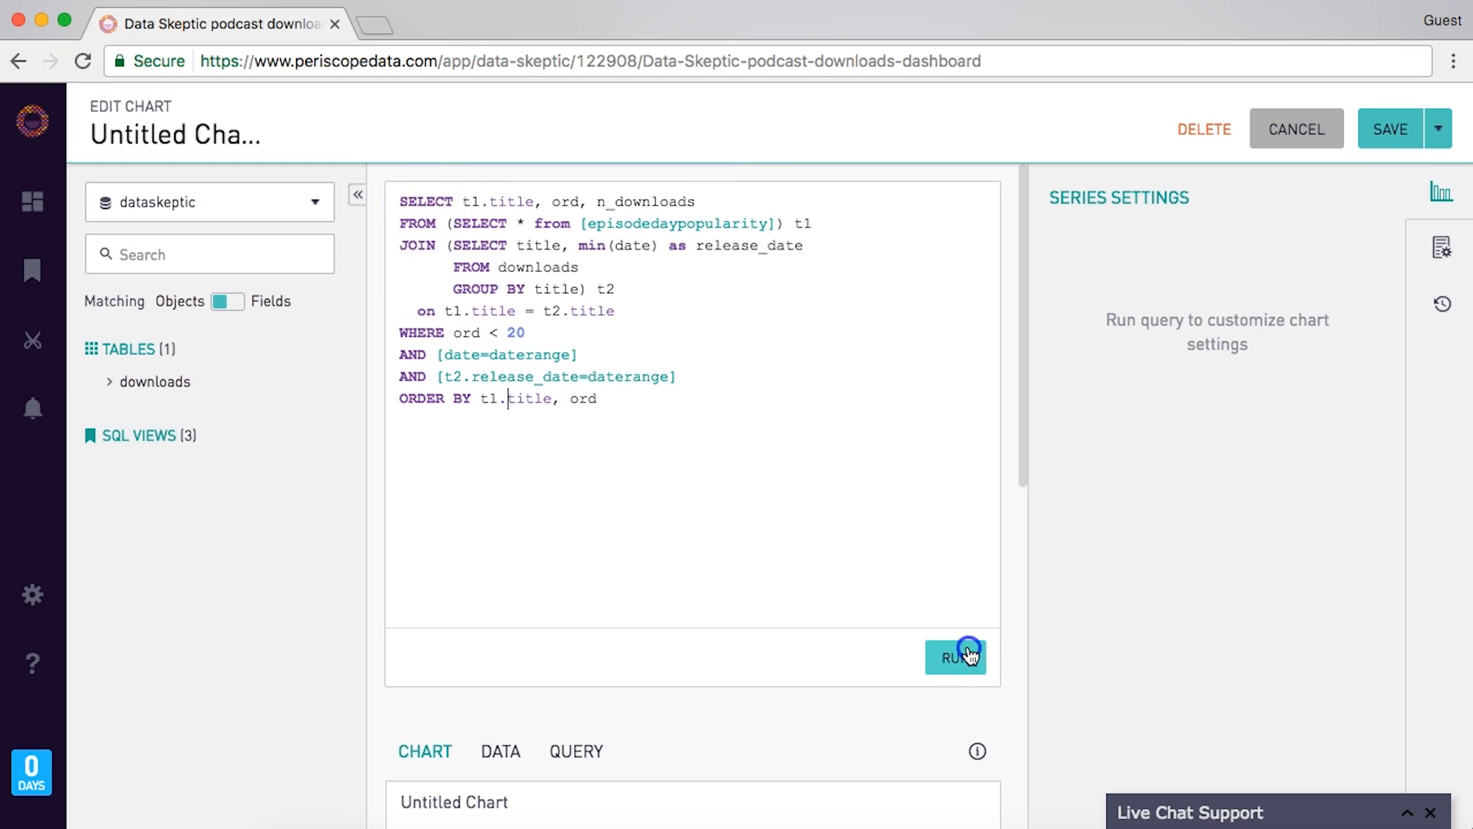
scroll(728, 473, down, 5)
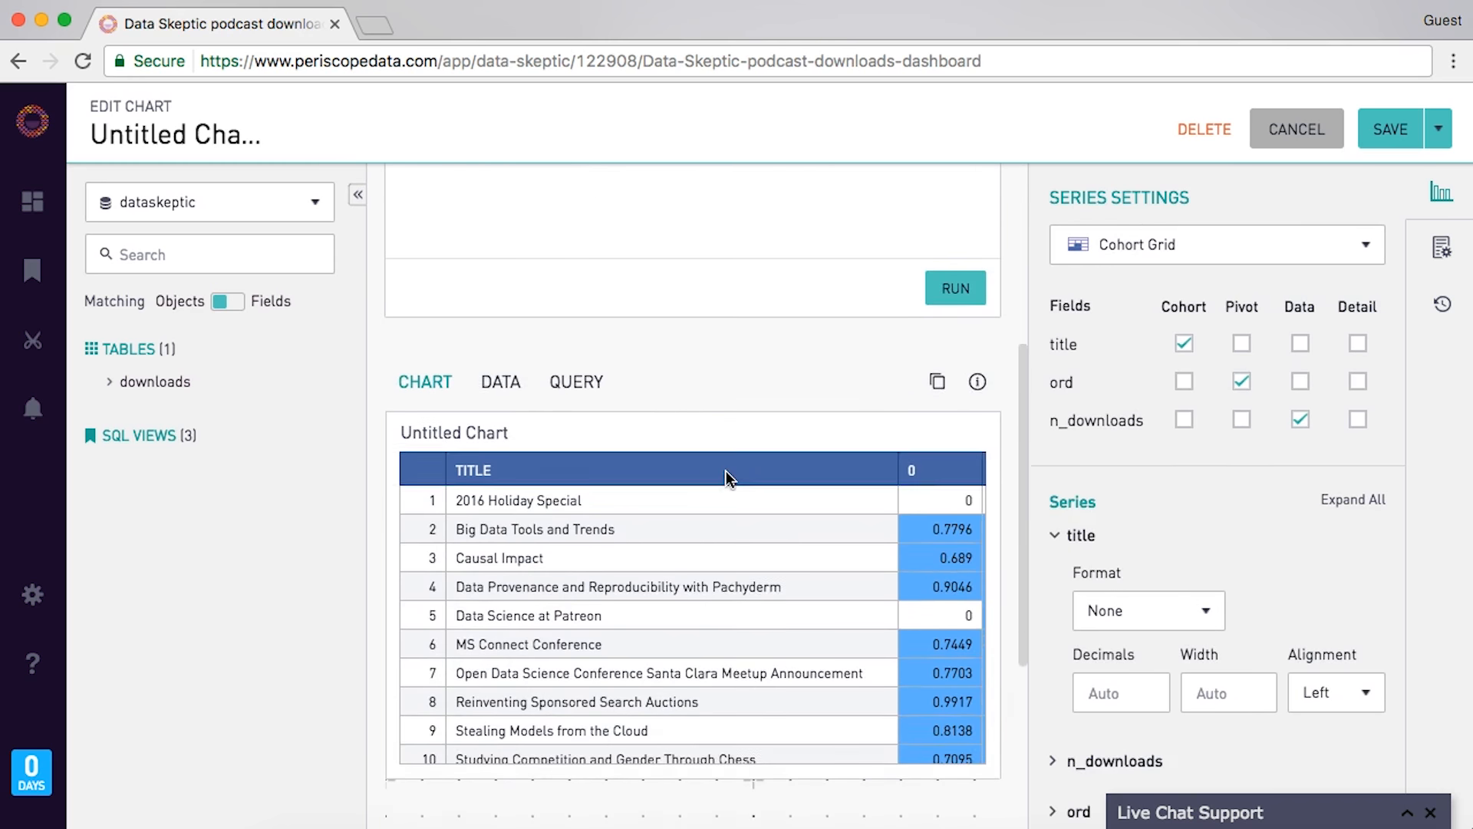
scroll(734, 523, down, 10)
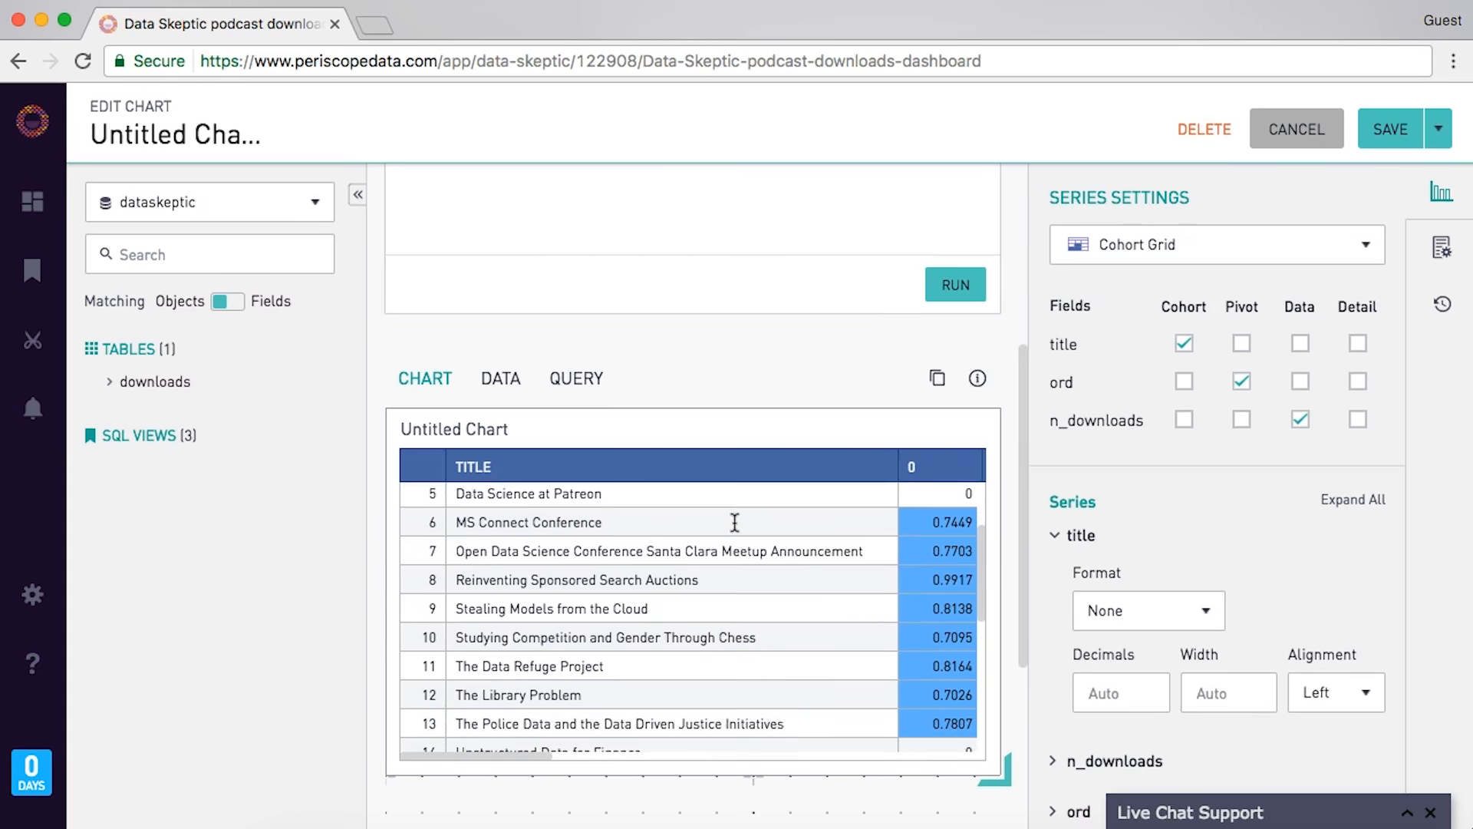
scroll(674, 568, right, 5)
scroll(674, 576, down, 5)
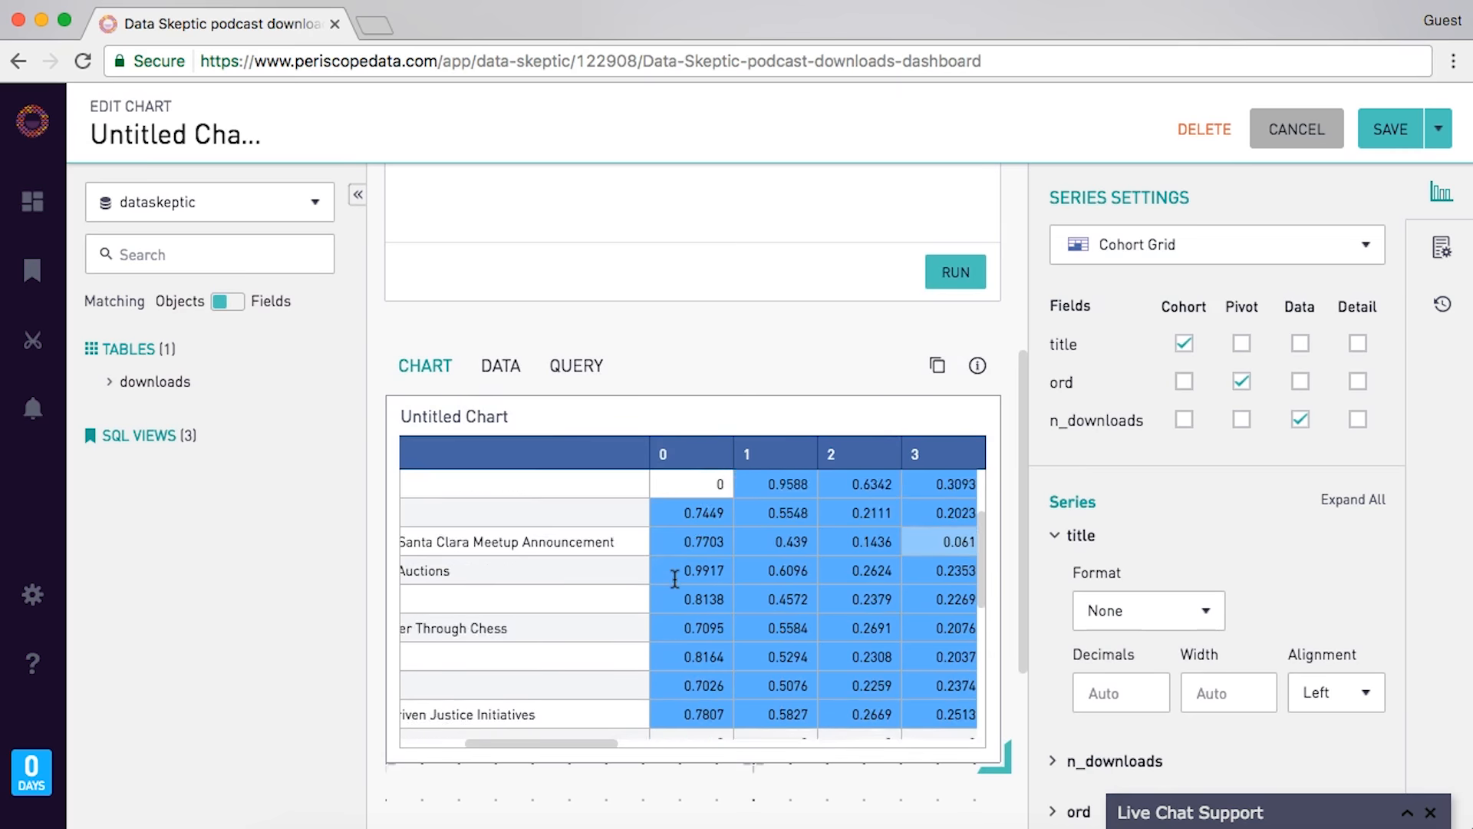
scroll(675, 579, down, 3)
scroll(615, 361, left, 5)
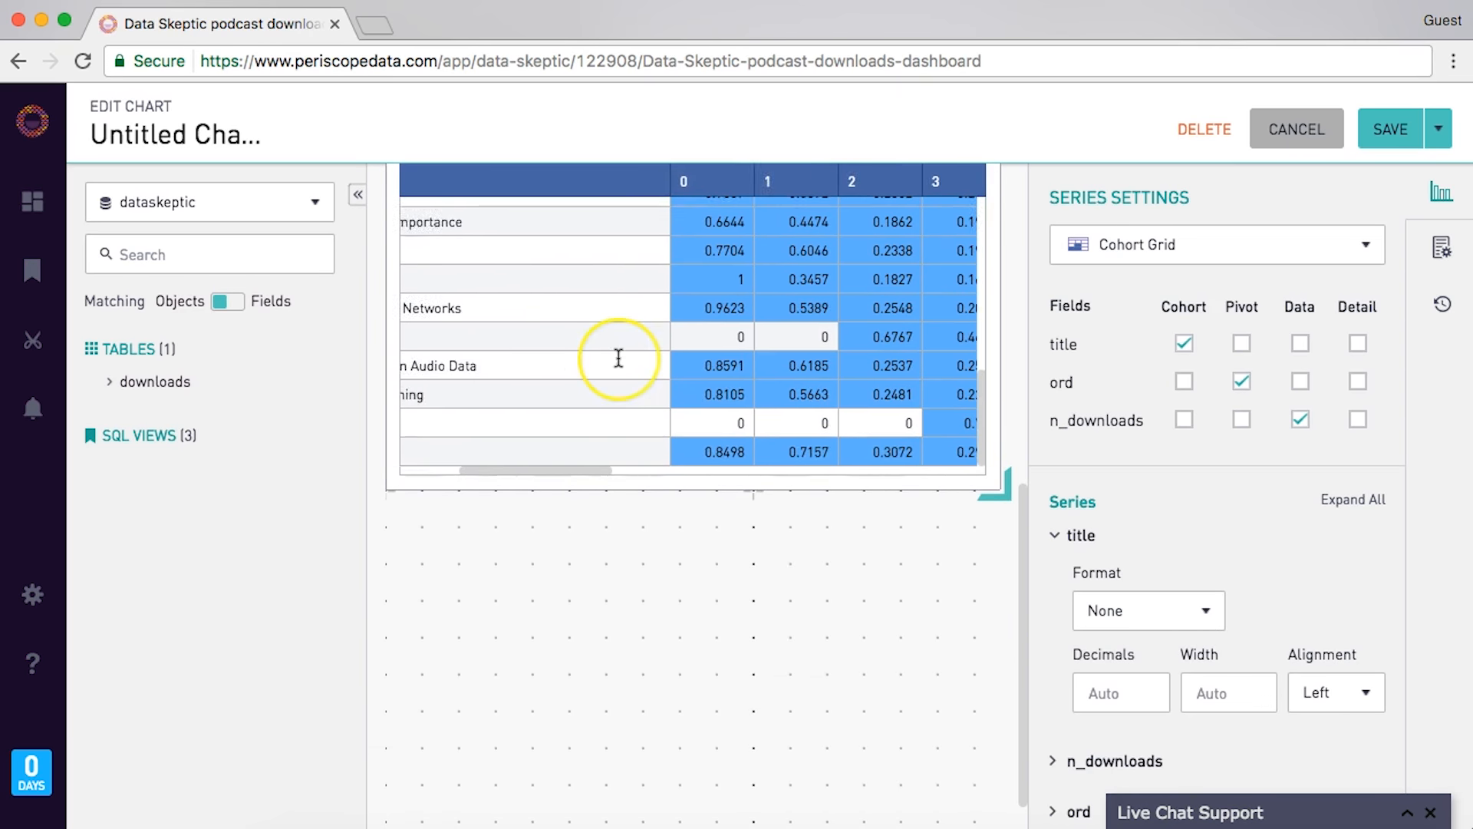
scroll(619, 359, up, 5)
scroll(618, 359, up, 5)
scroll(619, 359, right, 10)
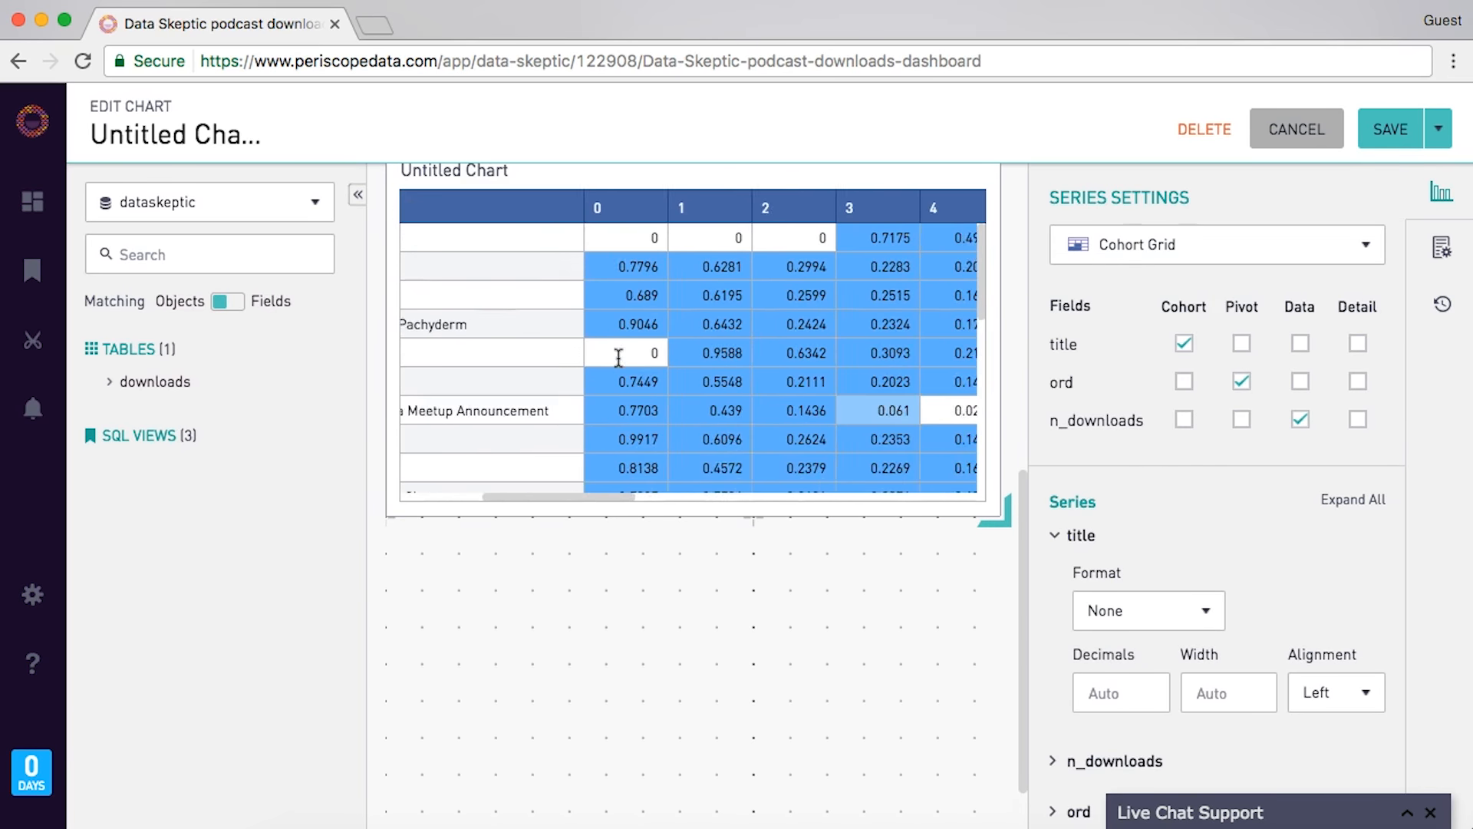
scroll(619, 359, right, 1)
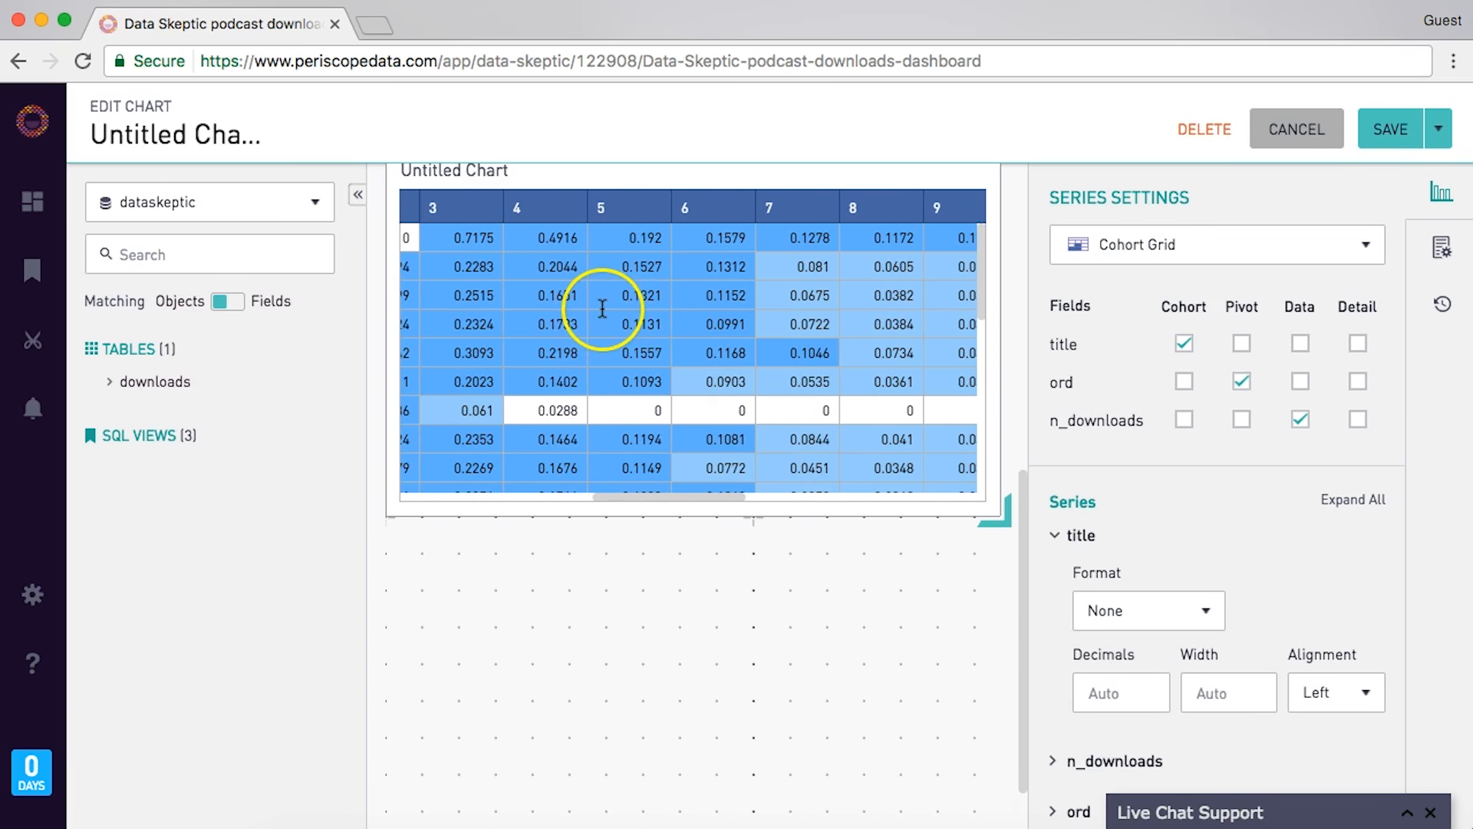
scroll(602, 310, right, 1)
- Check the day columns 0 through 15, then save the cohort grid chart to the dashboard
scroll(658, 266, right, 2)
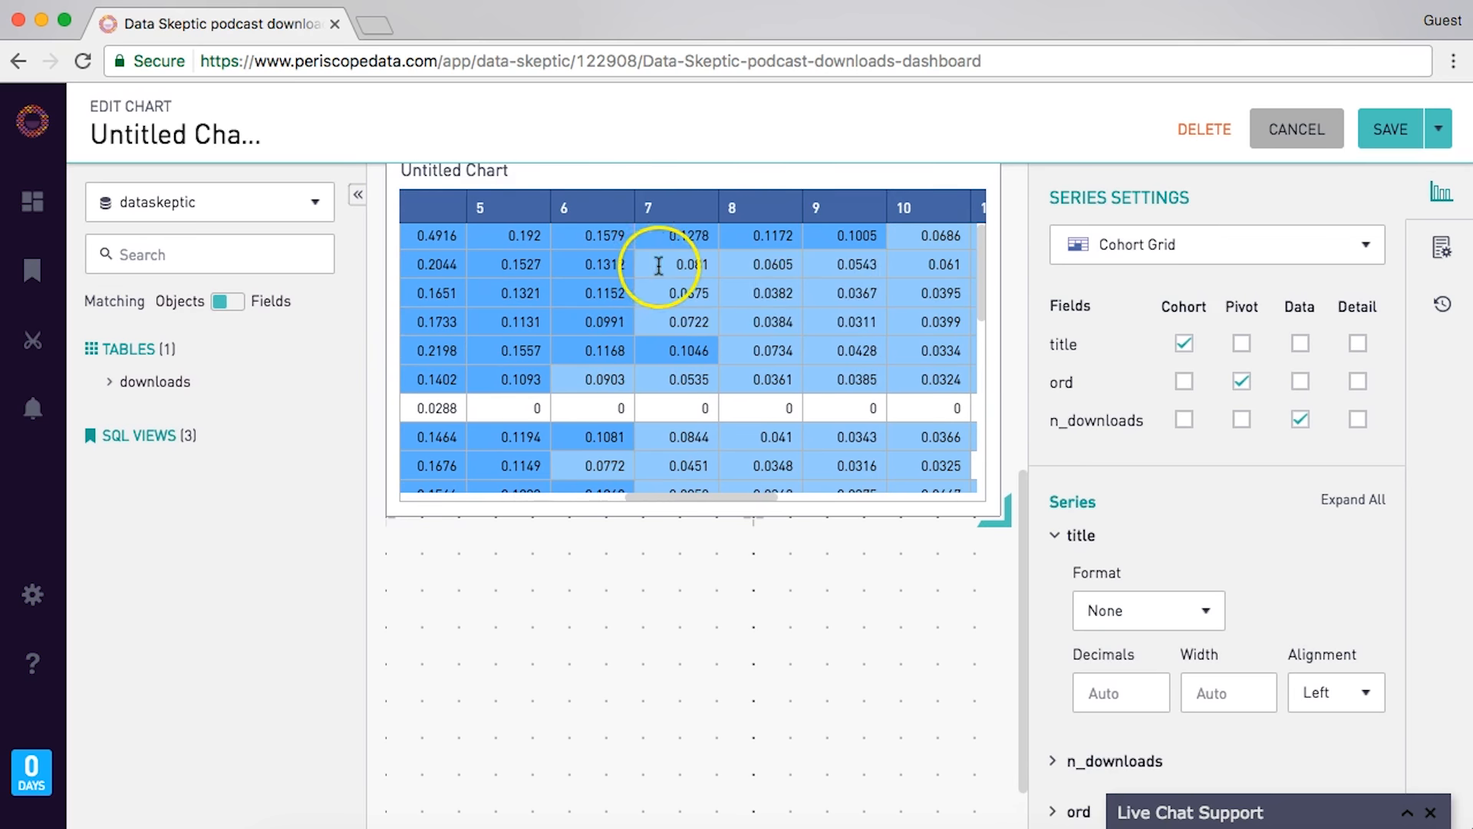
scroll(675, 290, right, 2)
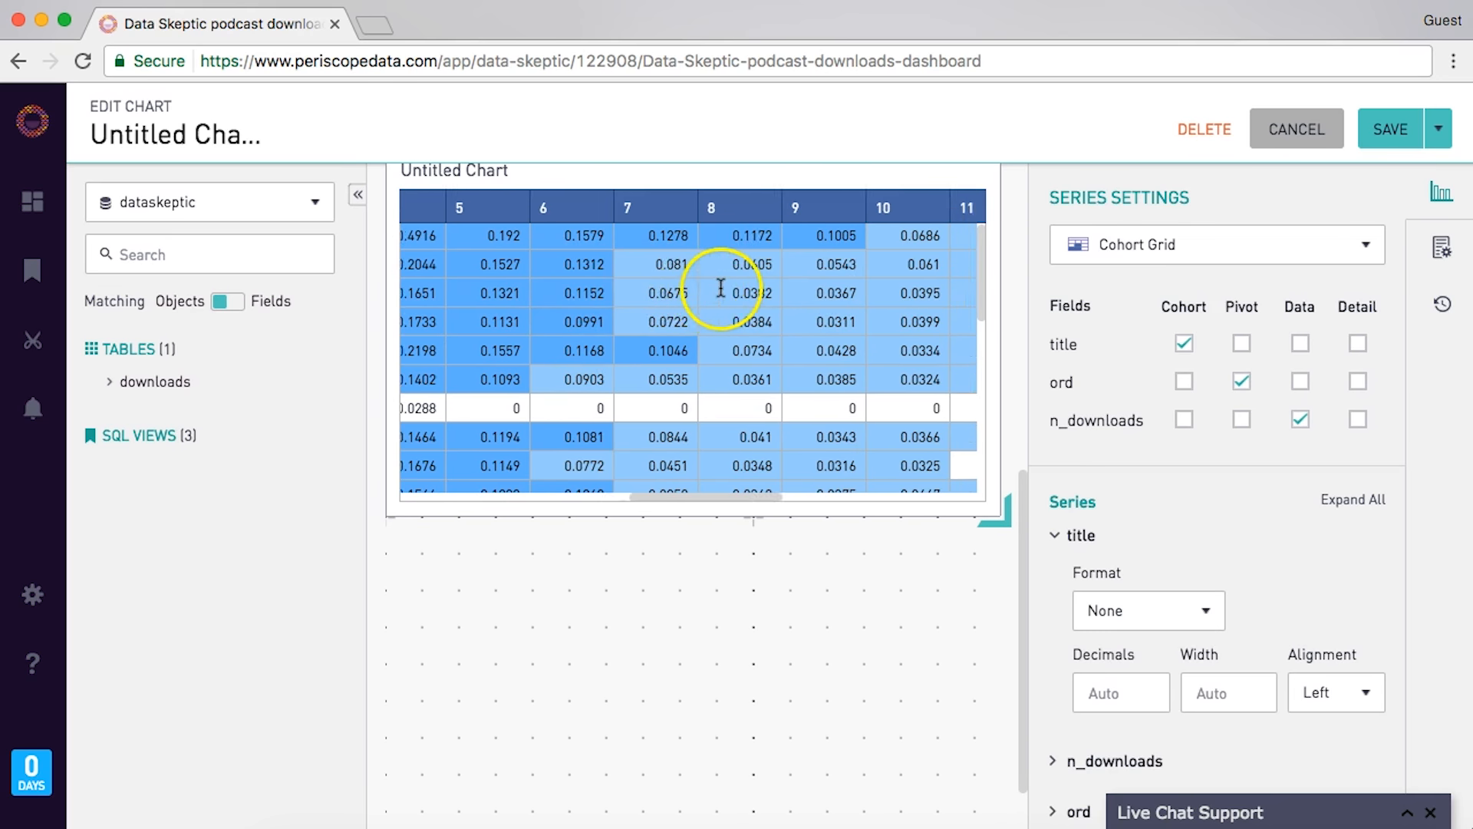
scroll(706, 384, left, 8)
scroll(608, 417, left, 6)
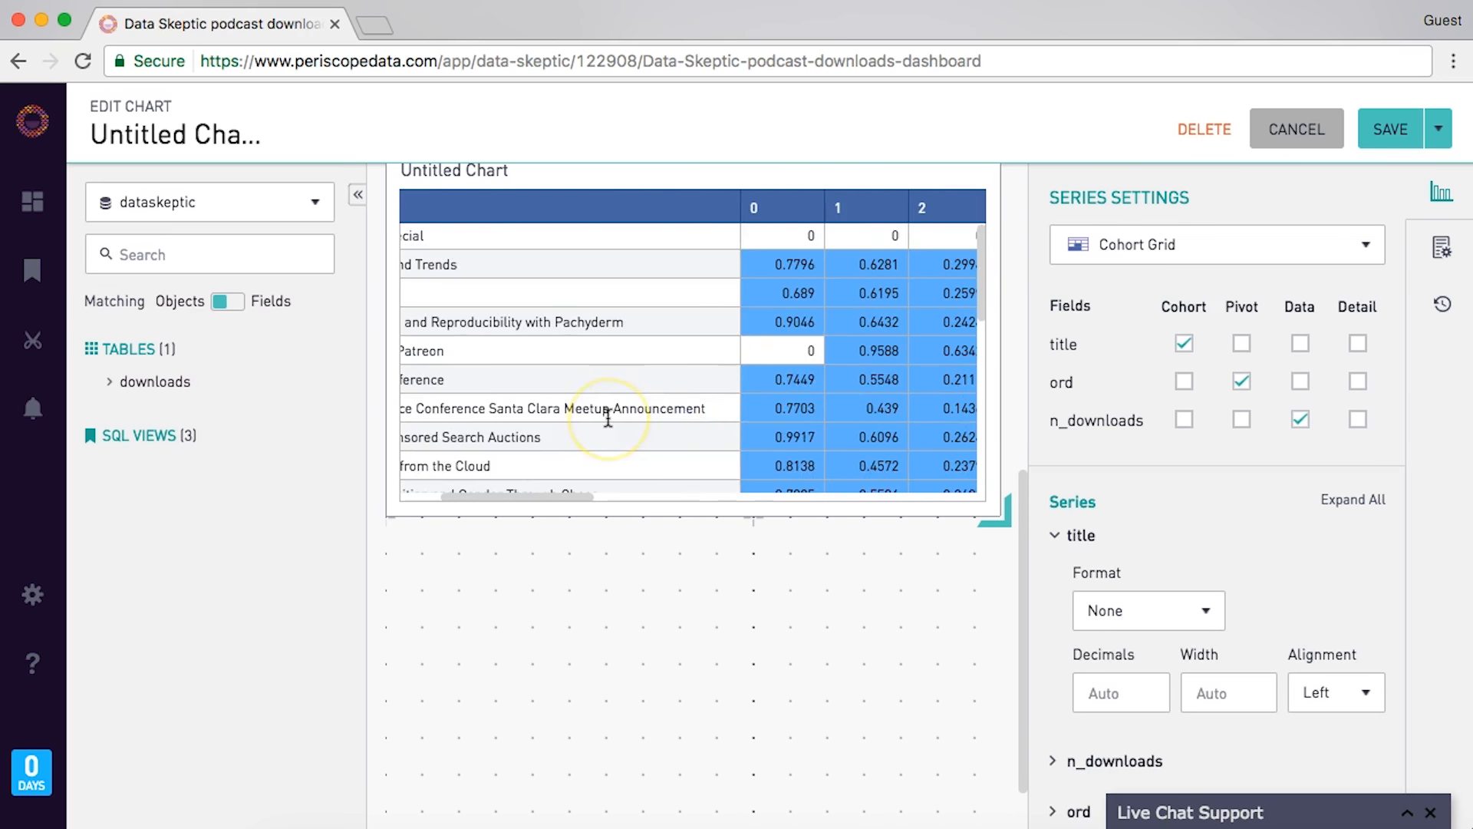
scroll(607, 418, right, 3)
scroll(607, 417, left, 3)
scroll(607, 418, right, 2)
scroll(608, 417, right, 3)
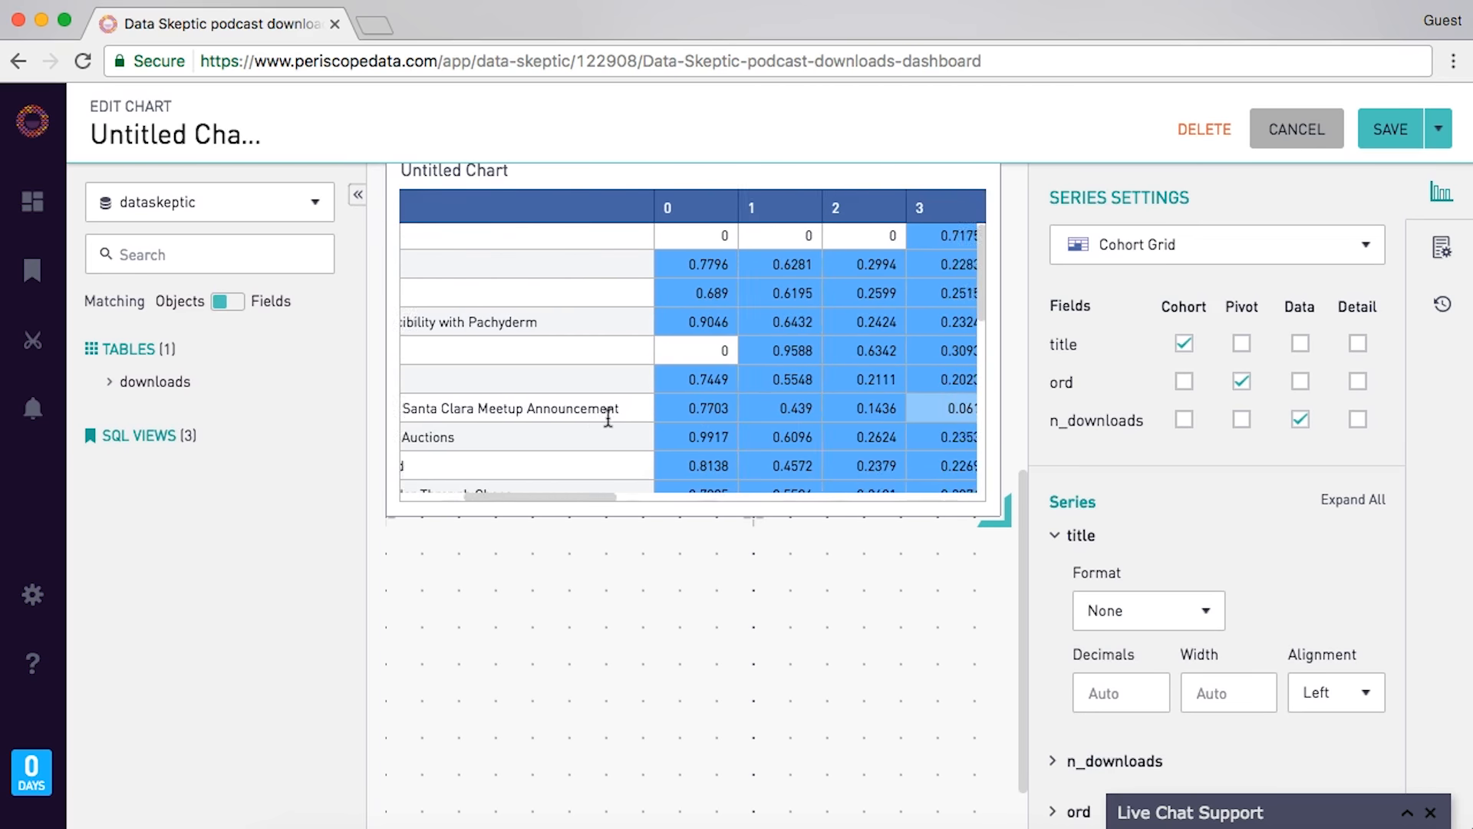
scroll(617, 417, left, 6)
scroll(660, 410, right, 8)
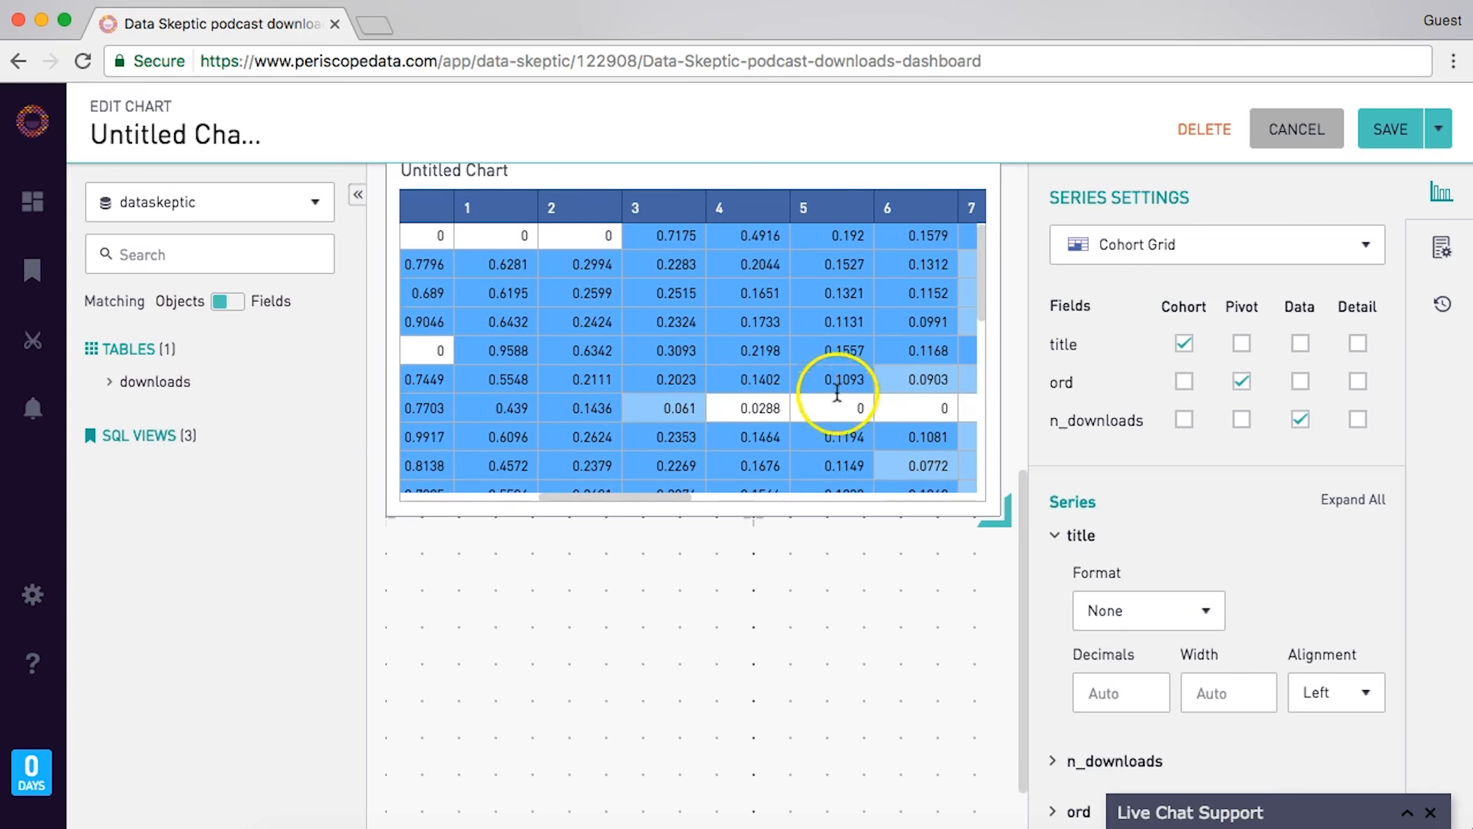
scroll(825, 407, right, 1)
scroll(776, 412, right, 9)
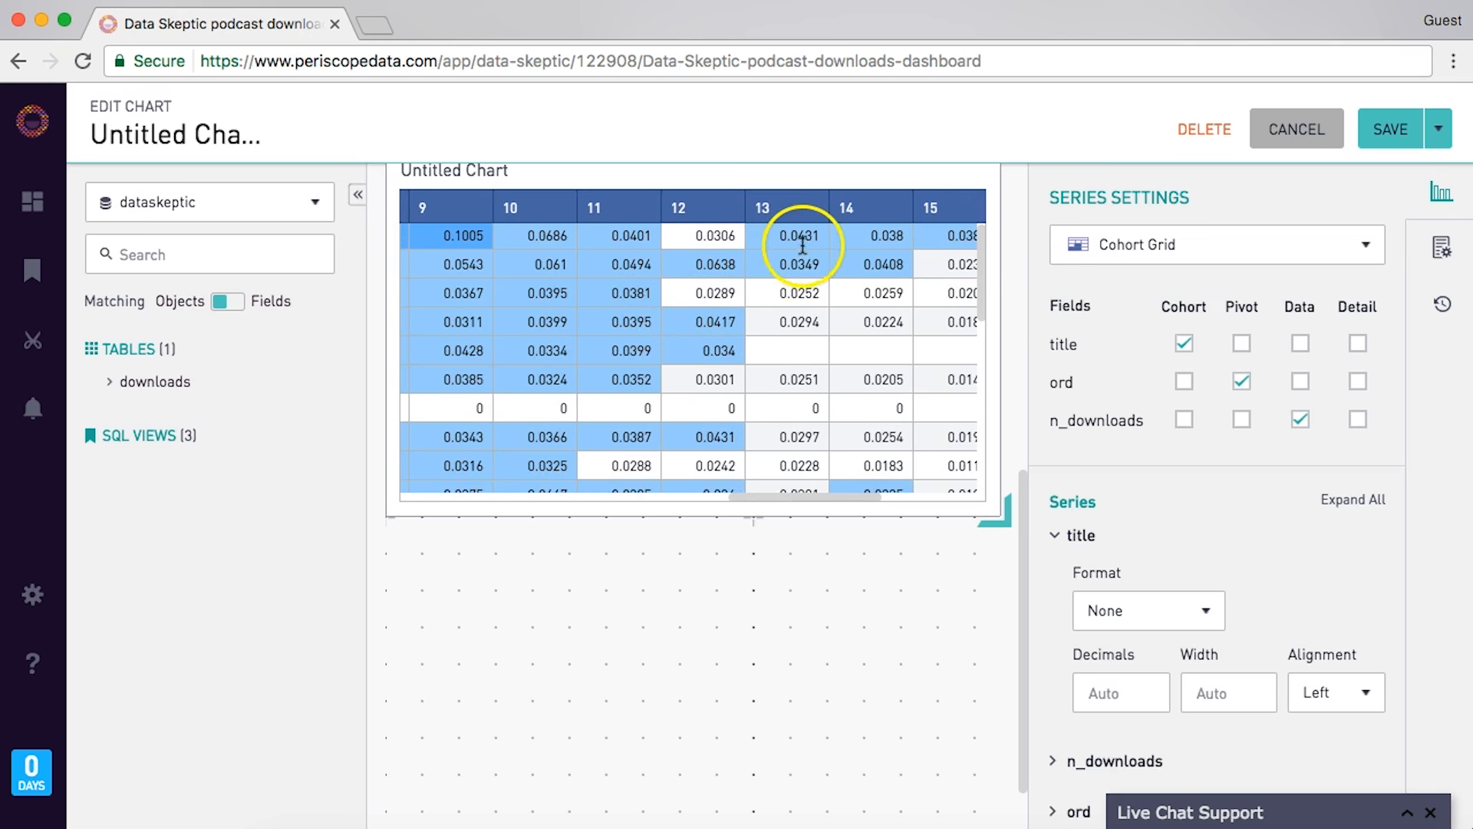
scroll(837, 261, down, 3)
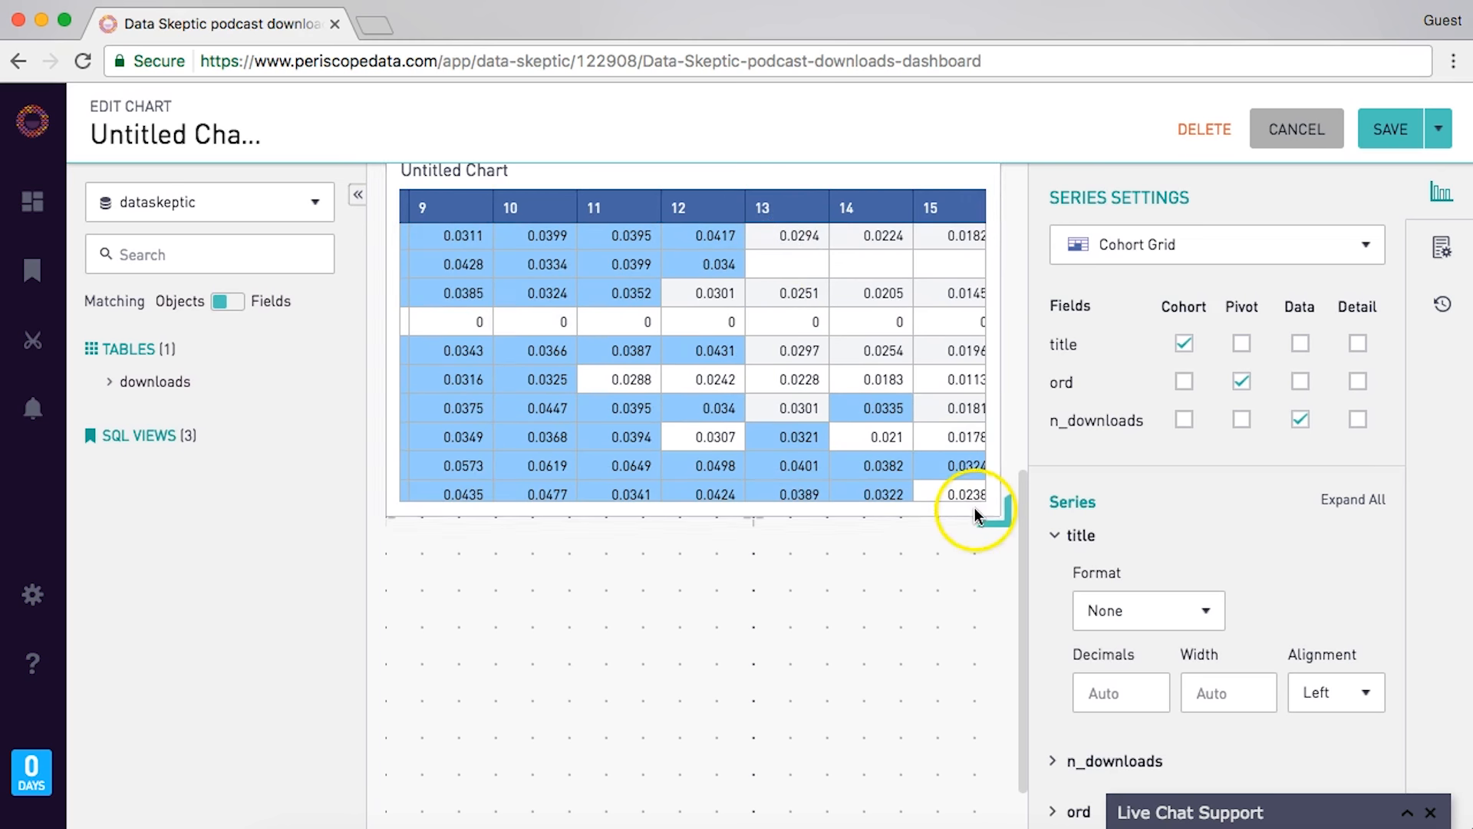
click(1390, 129)
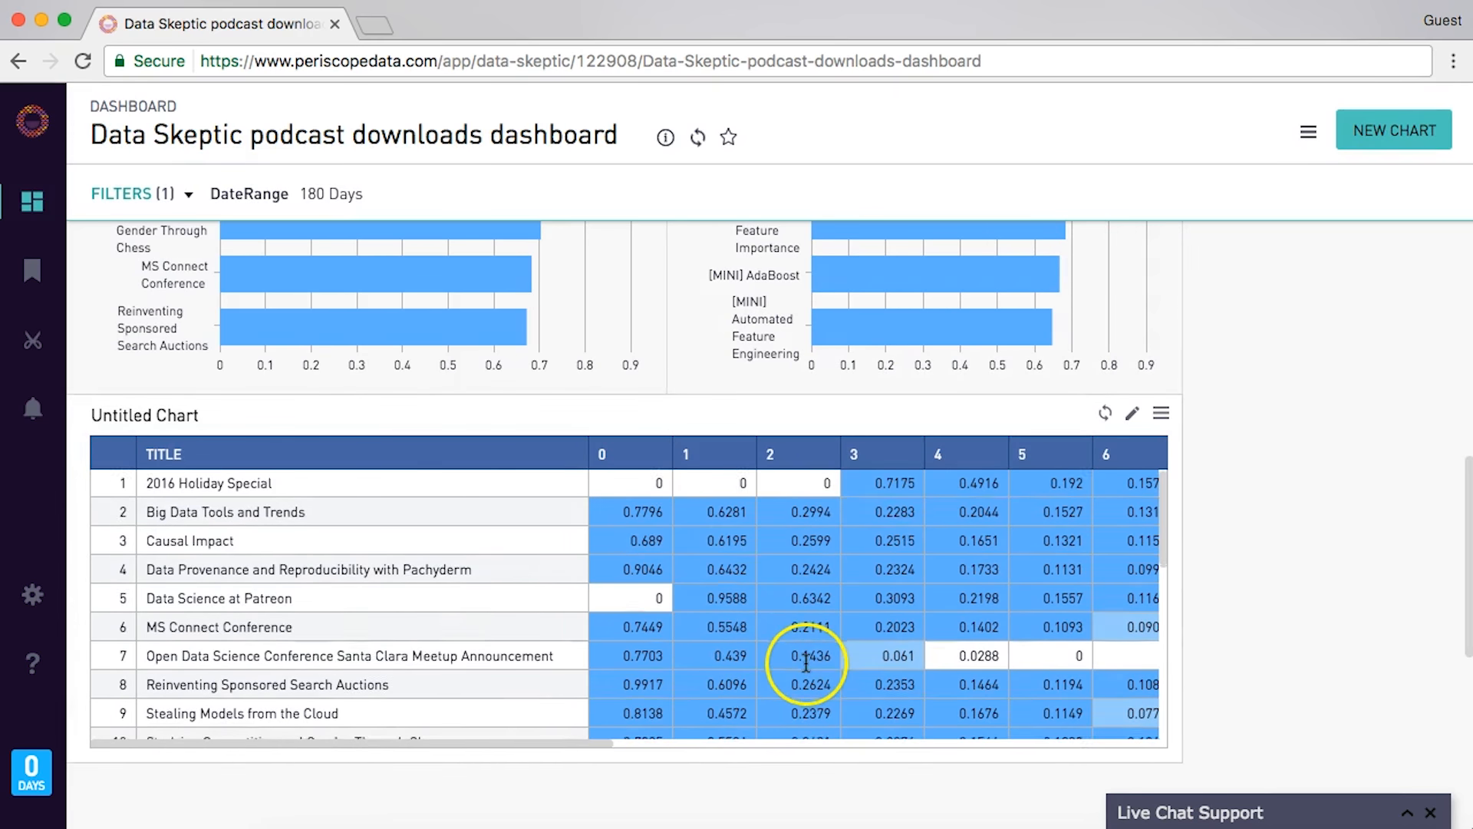
- Enlarge the Untitled Chart grid and browse its 26 episodes across day columns 0–19
scroll(842, 602, down, 3)
scroll(712, 549, up, 2)
scroll(712, 550, up, 5)
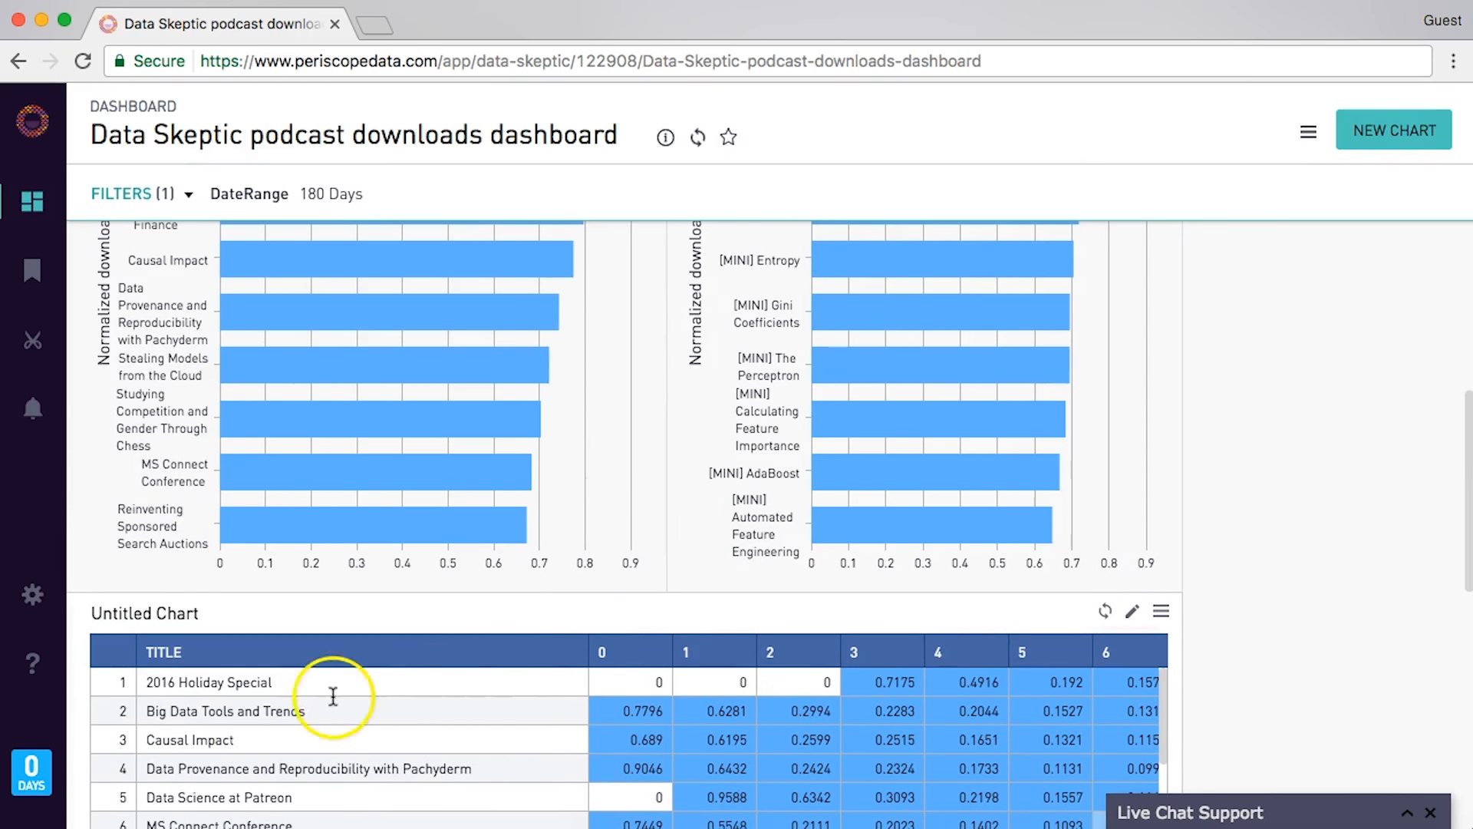
scroll(1209, 585, down, 2)
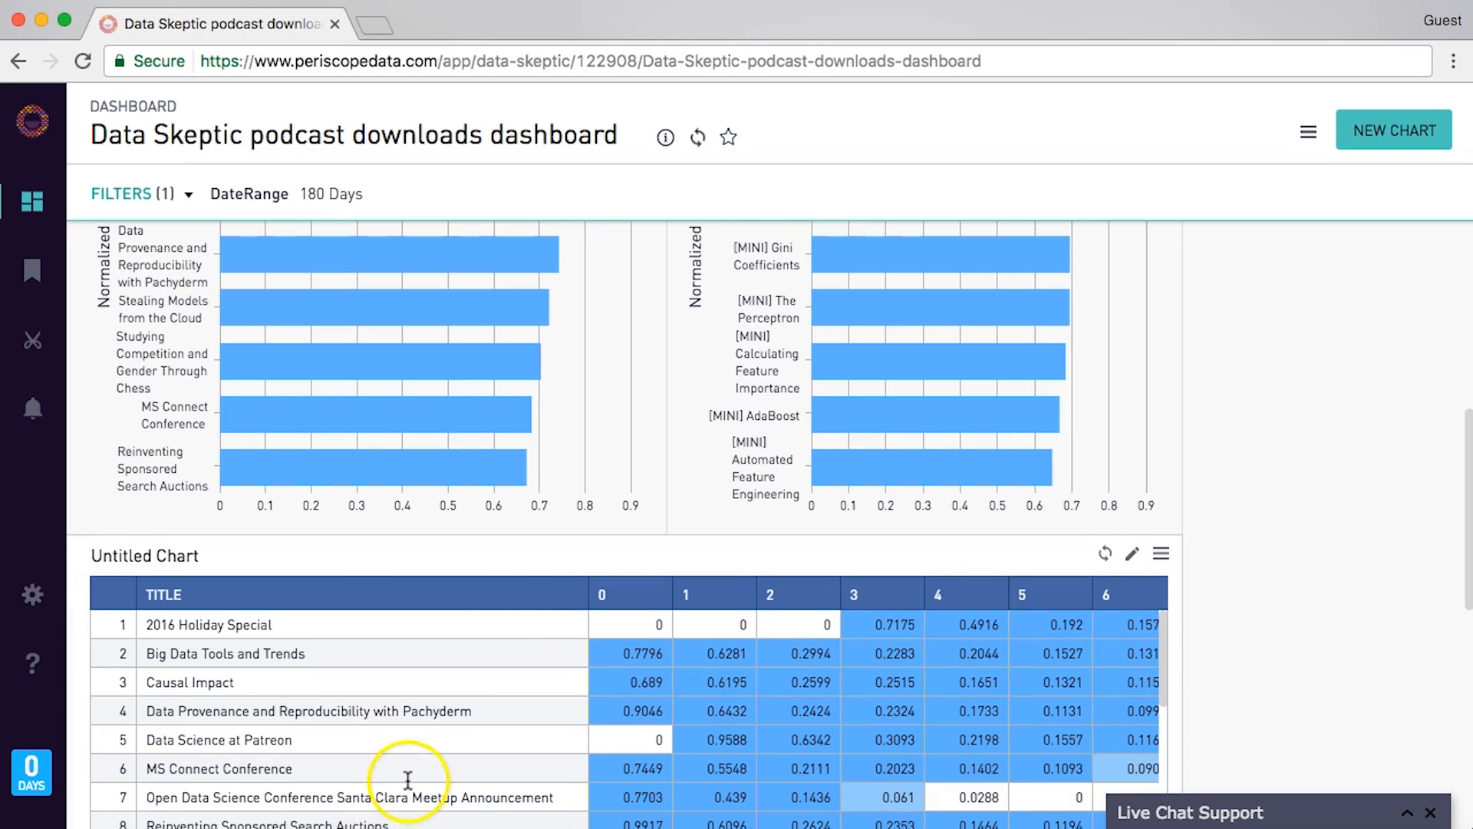
scroll(1226, 570, down, 4)
scroll(1226, 570, down, 7)
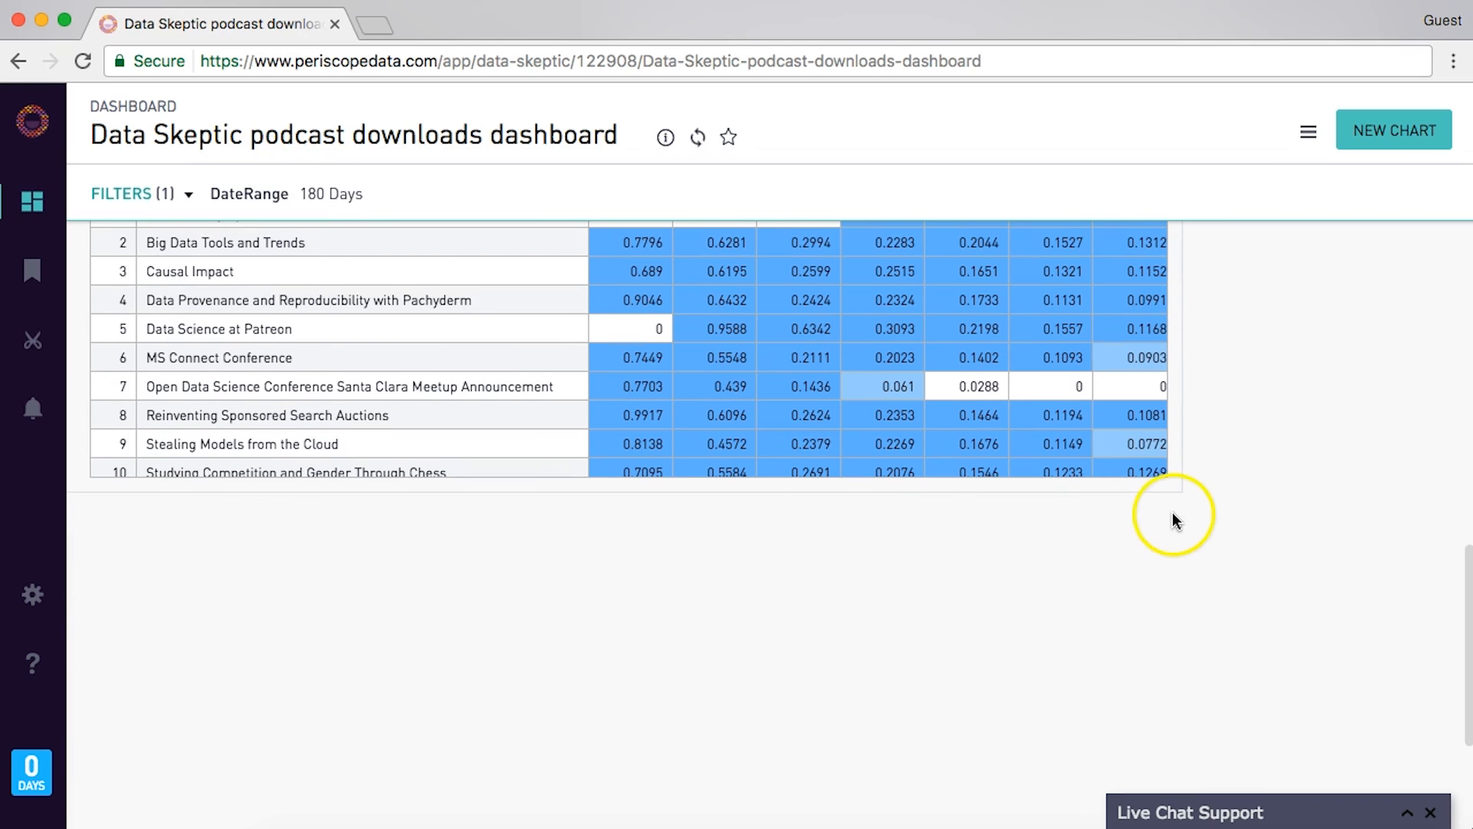
drag(1175, 484, 1426, 802)
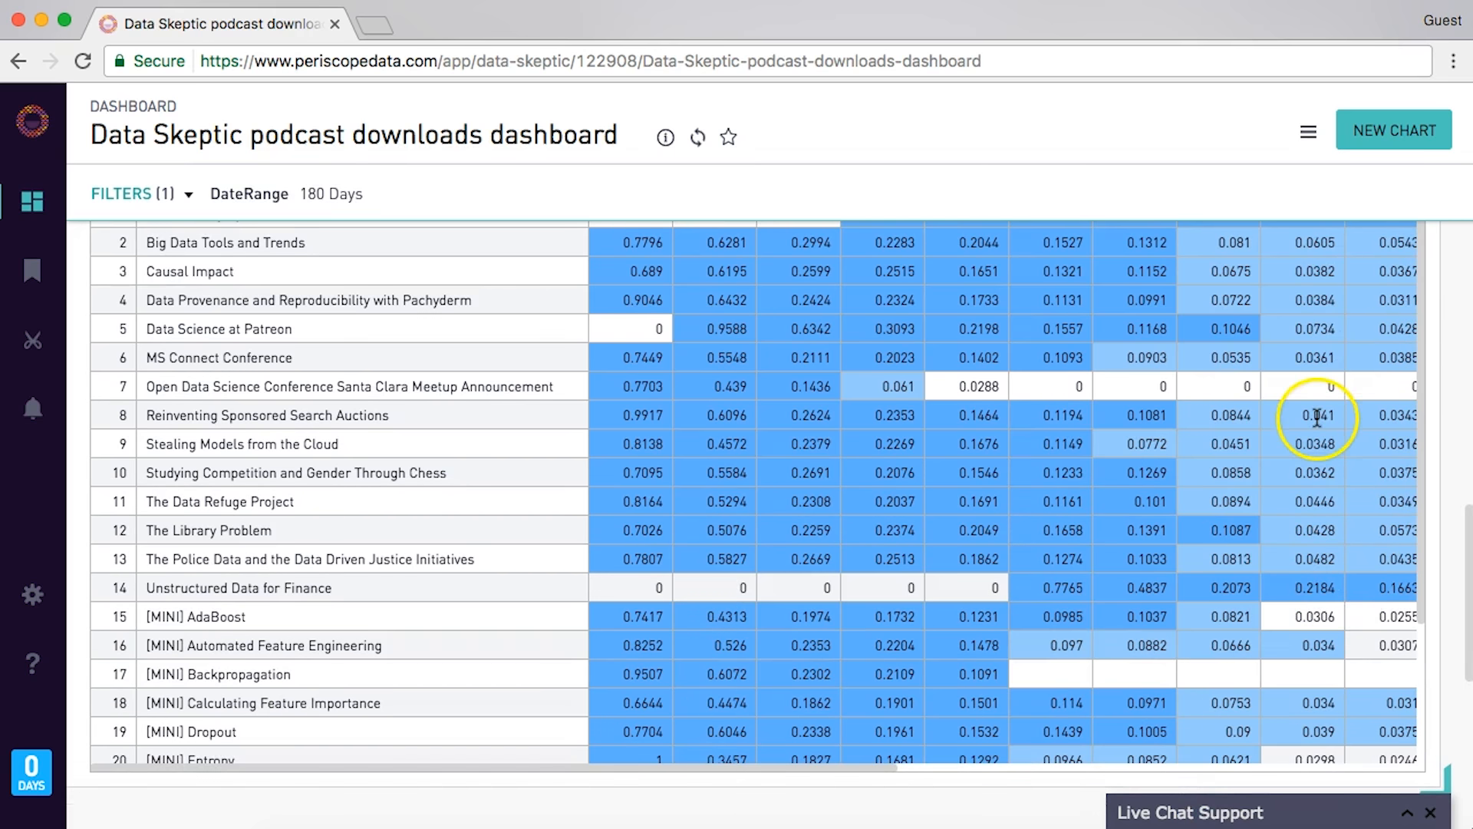
scroll(1290, 474, up, 4)
scroll(1291, 475, down, 4)
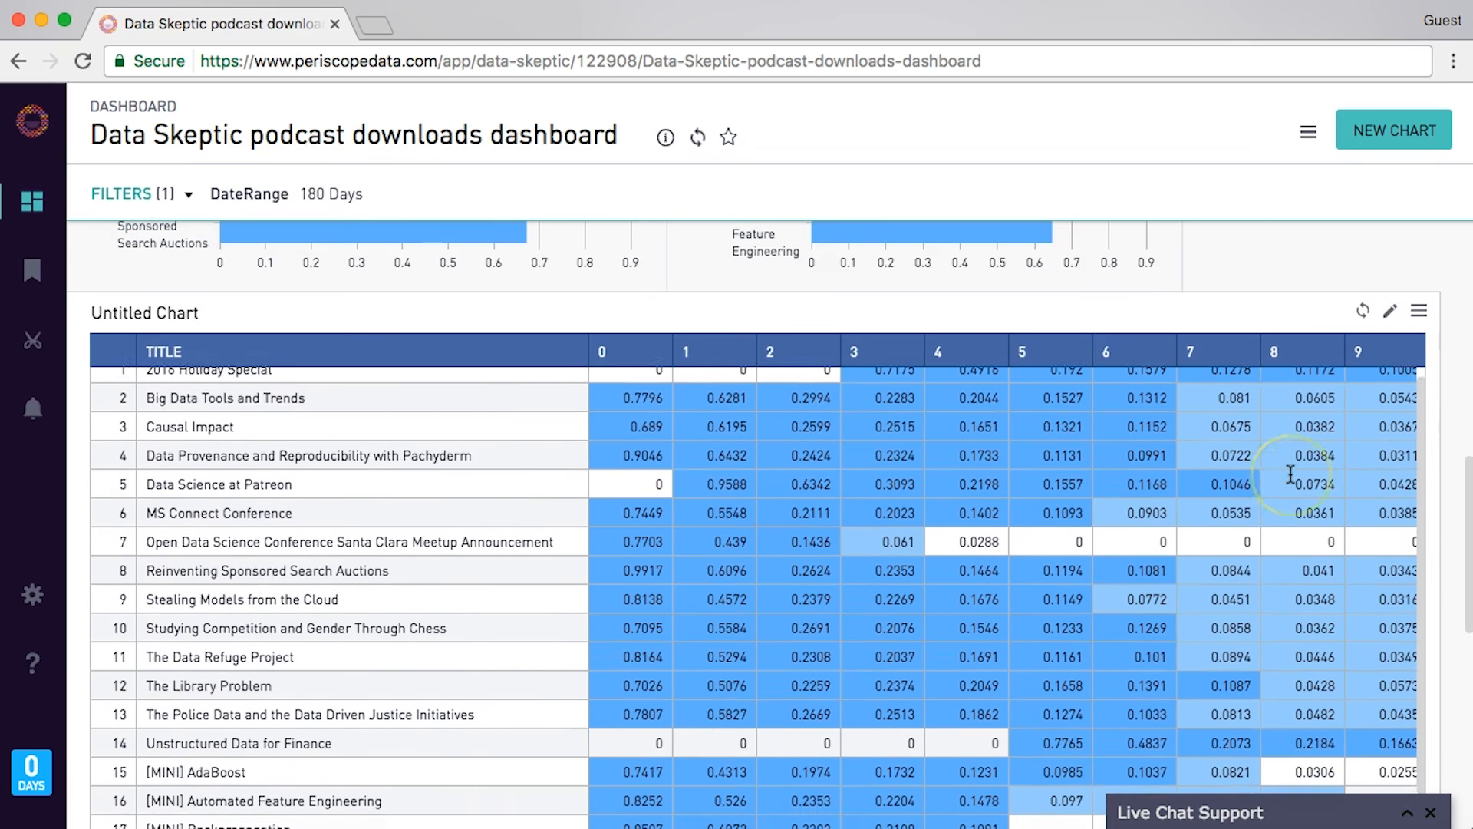
scroll(1185, 544, right, 10)
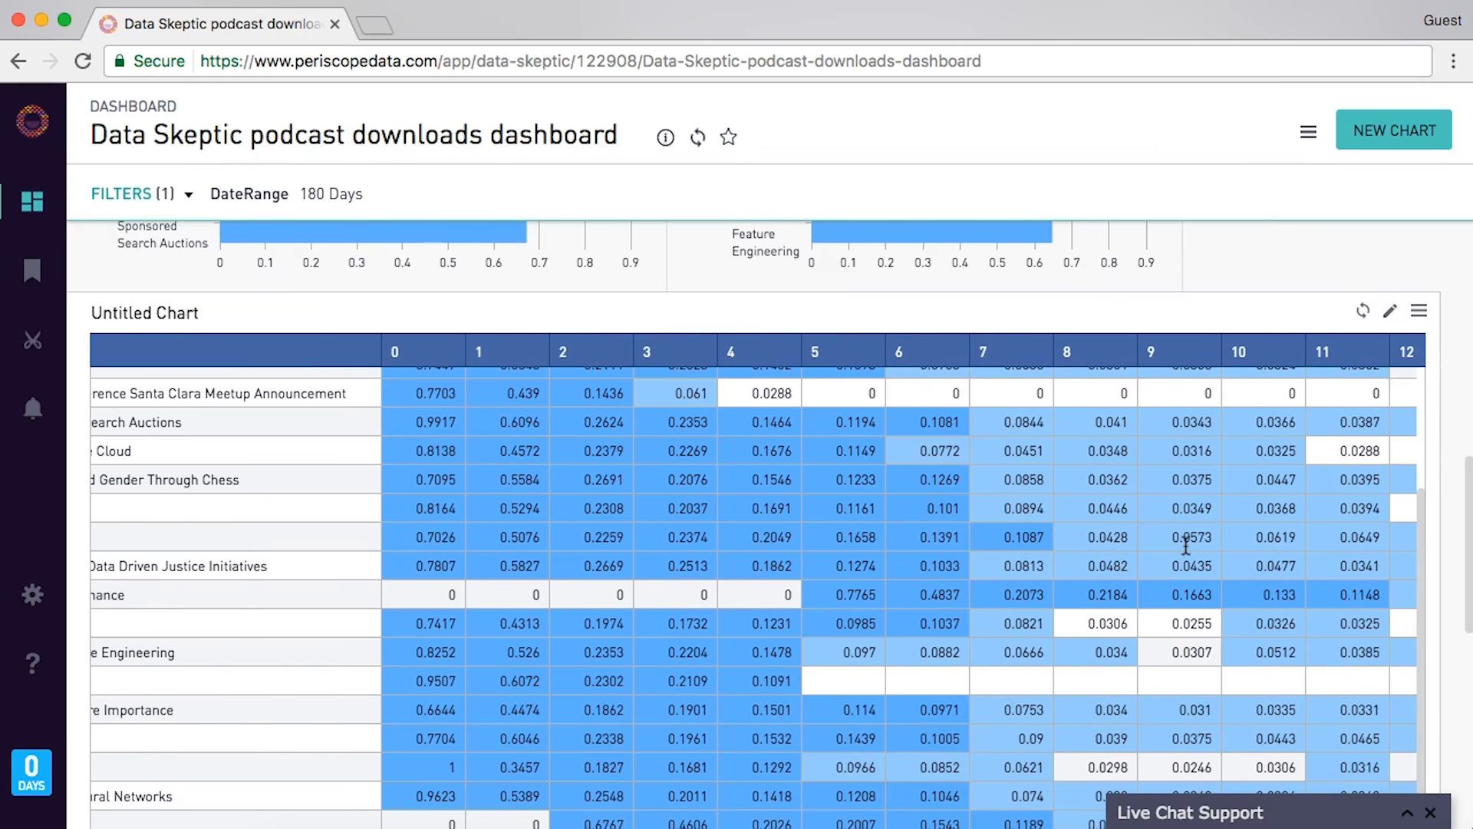
scroll(1187, 542, right, 5)
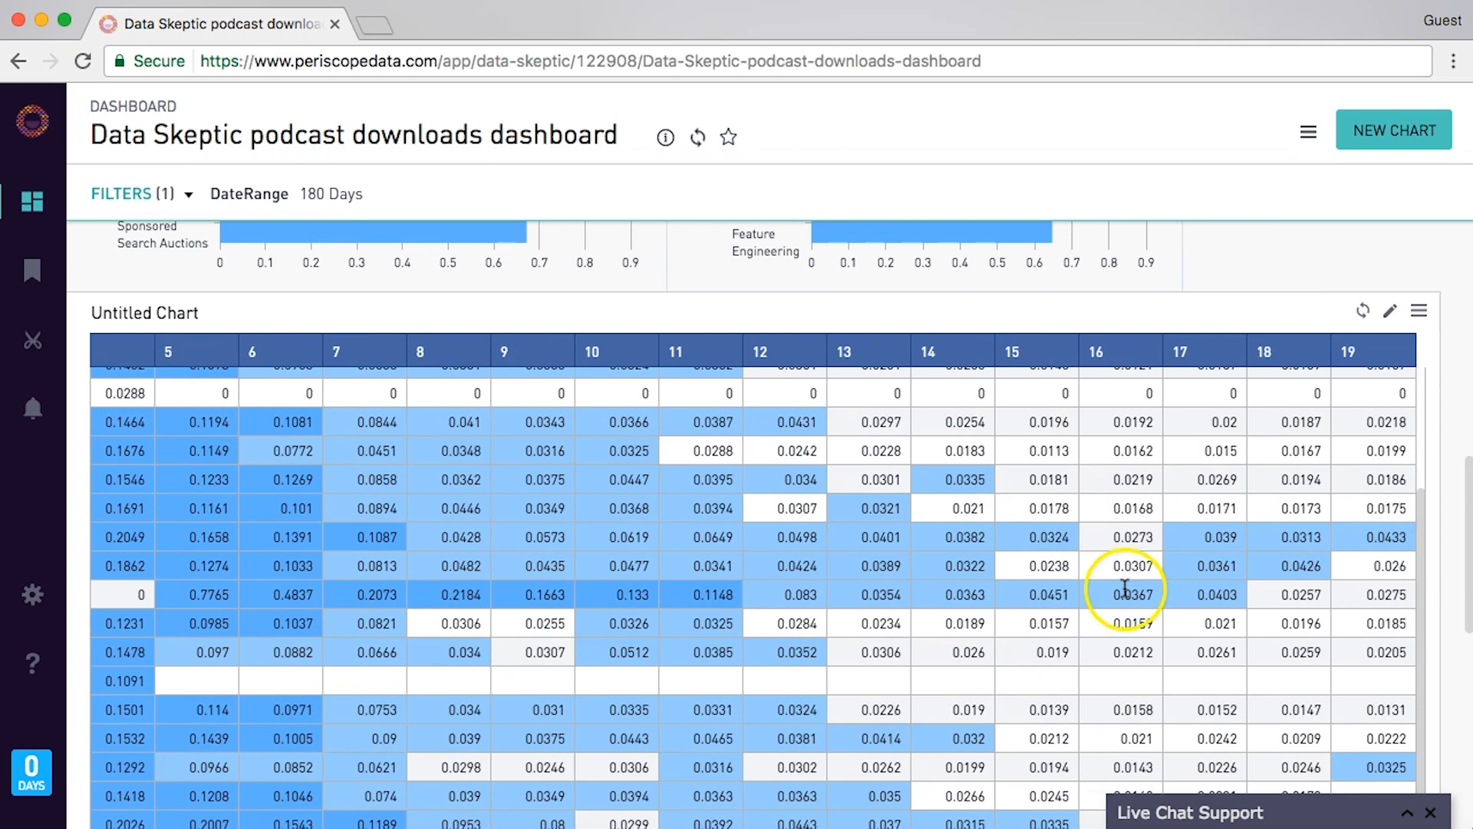
scroll(1095, 602, left, 10)
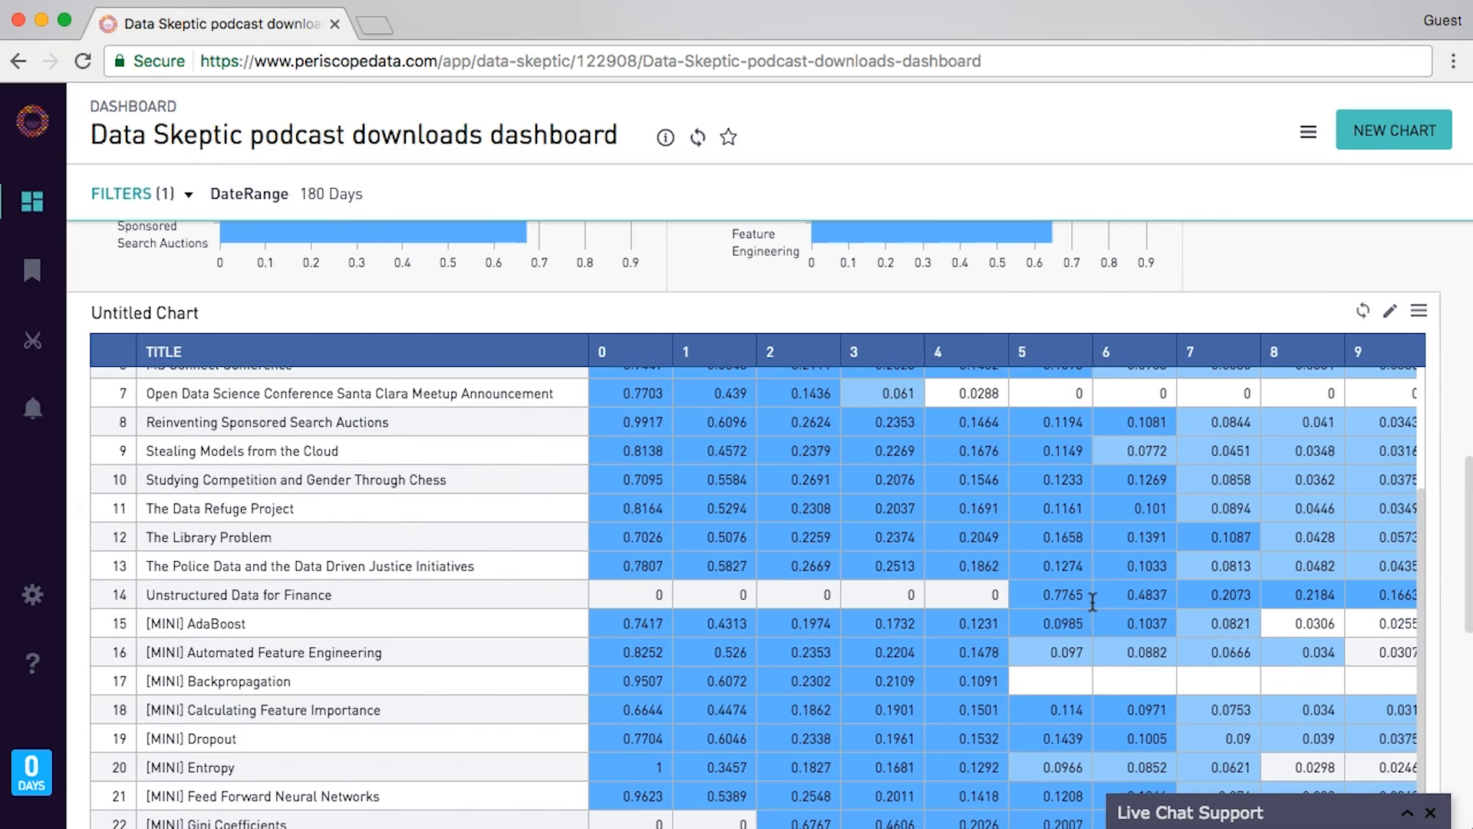
scroll(1092, 602, right, 5)
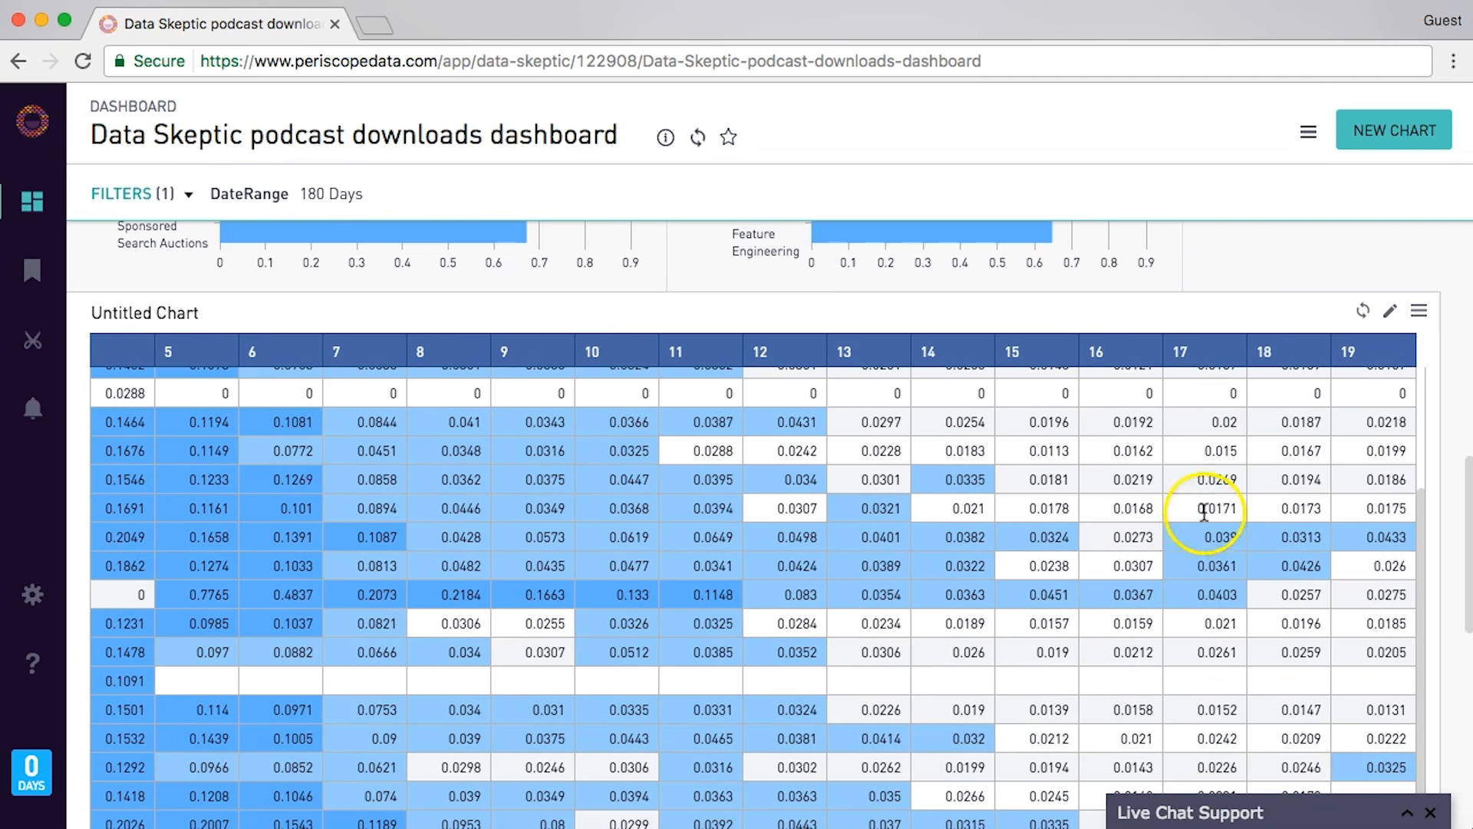
scroll(1176, 545, left, 5)
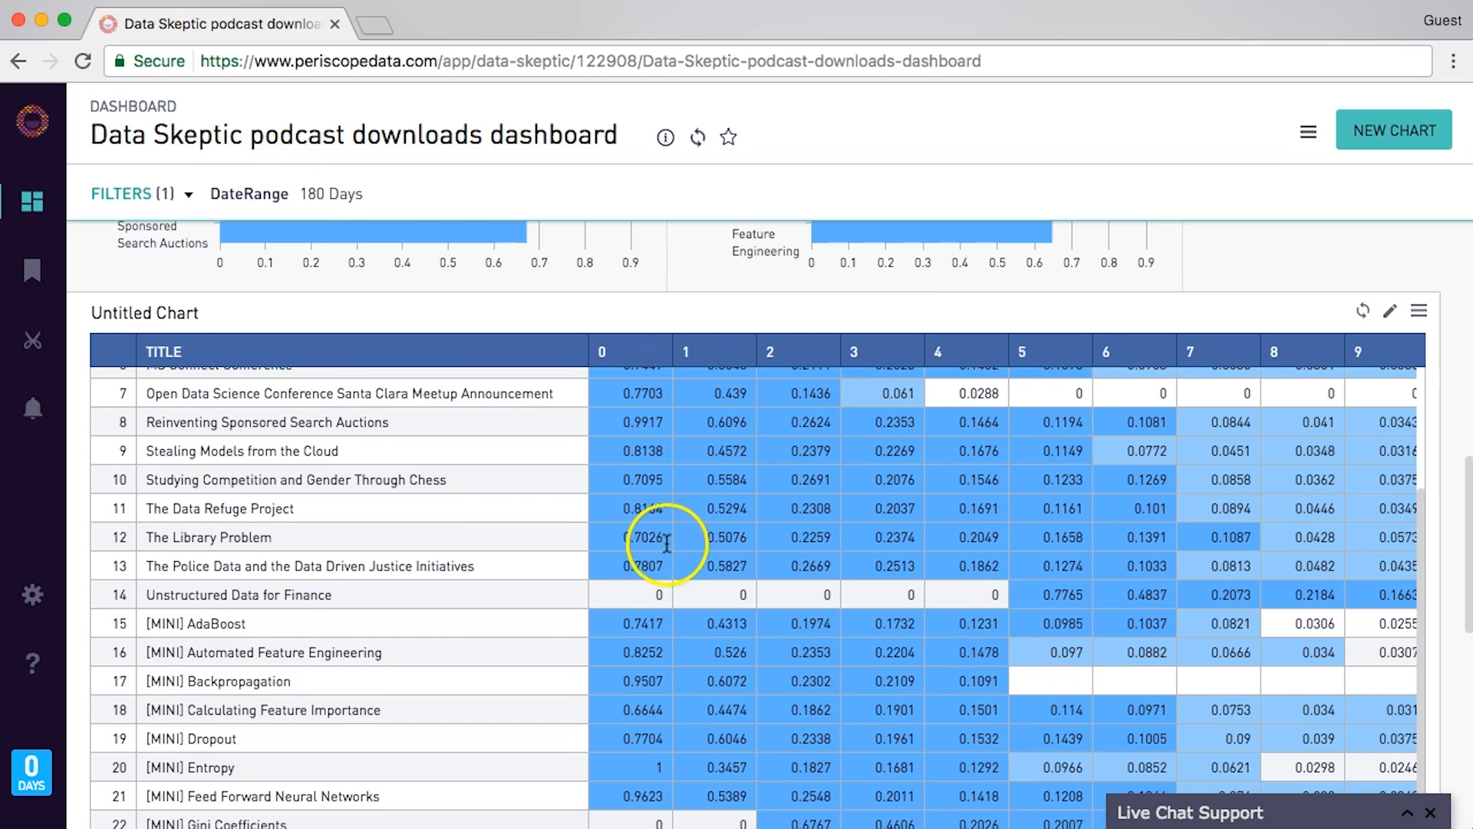
scroll(667, 535, right, 5)
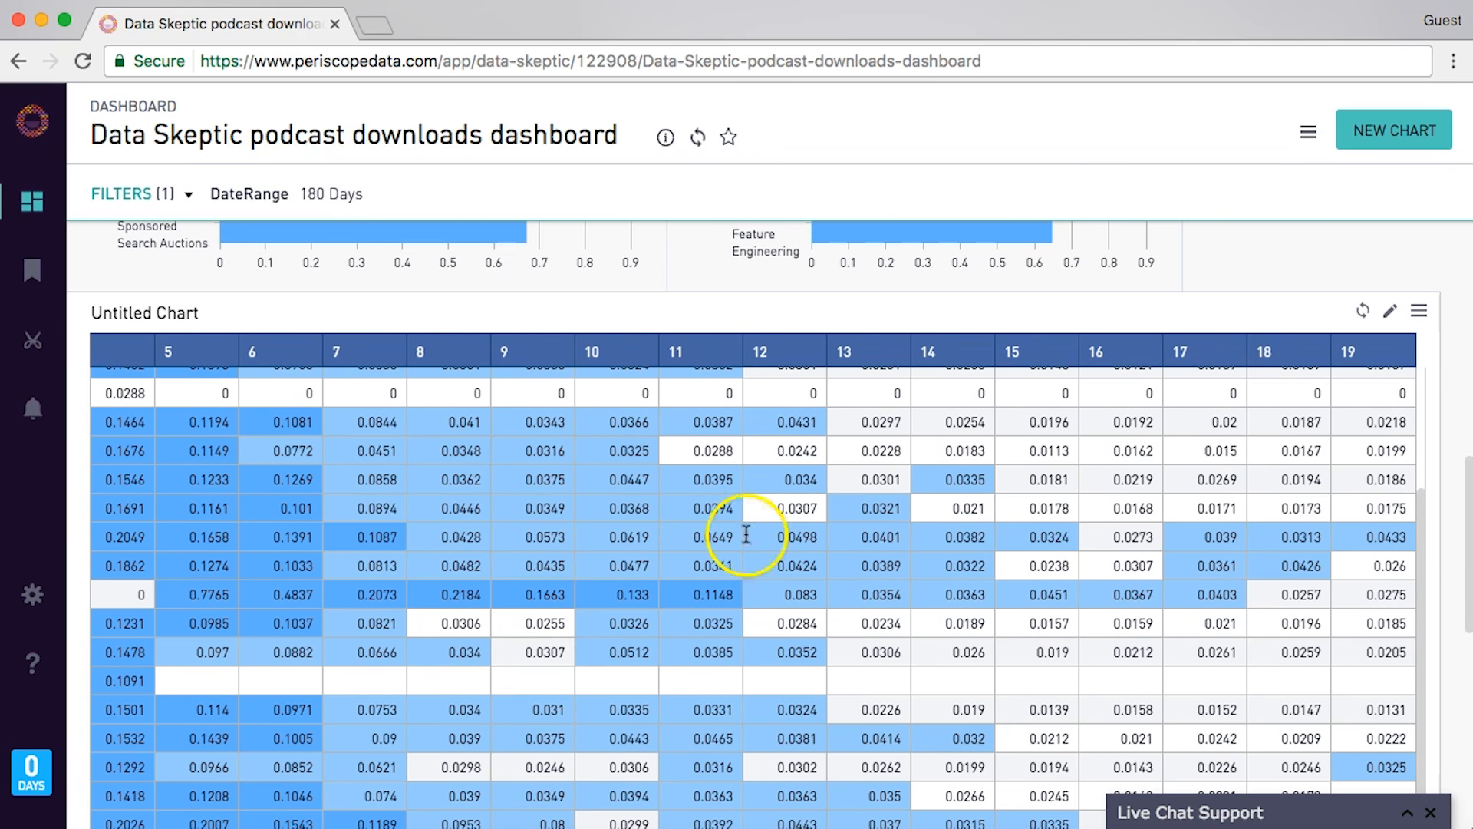
scroll(1414, 534, down, 2)
scroll(1414, 534, down, 5)
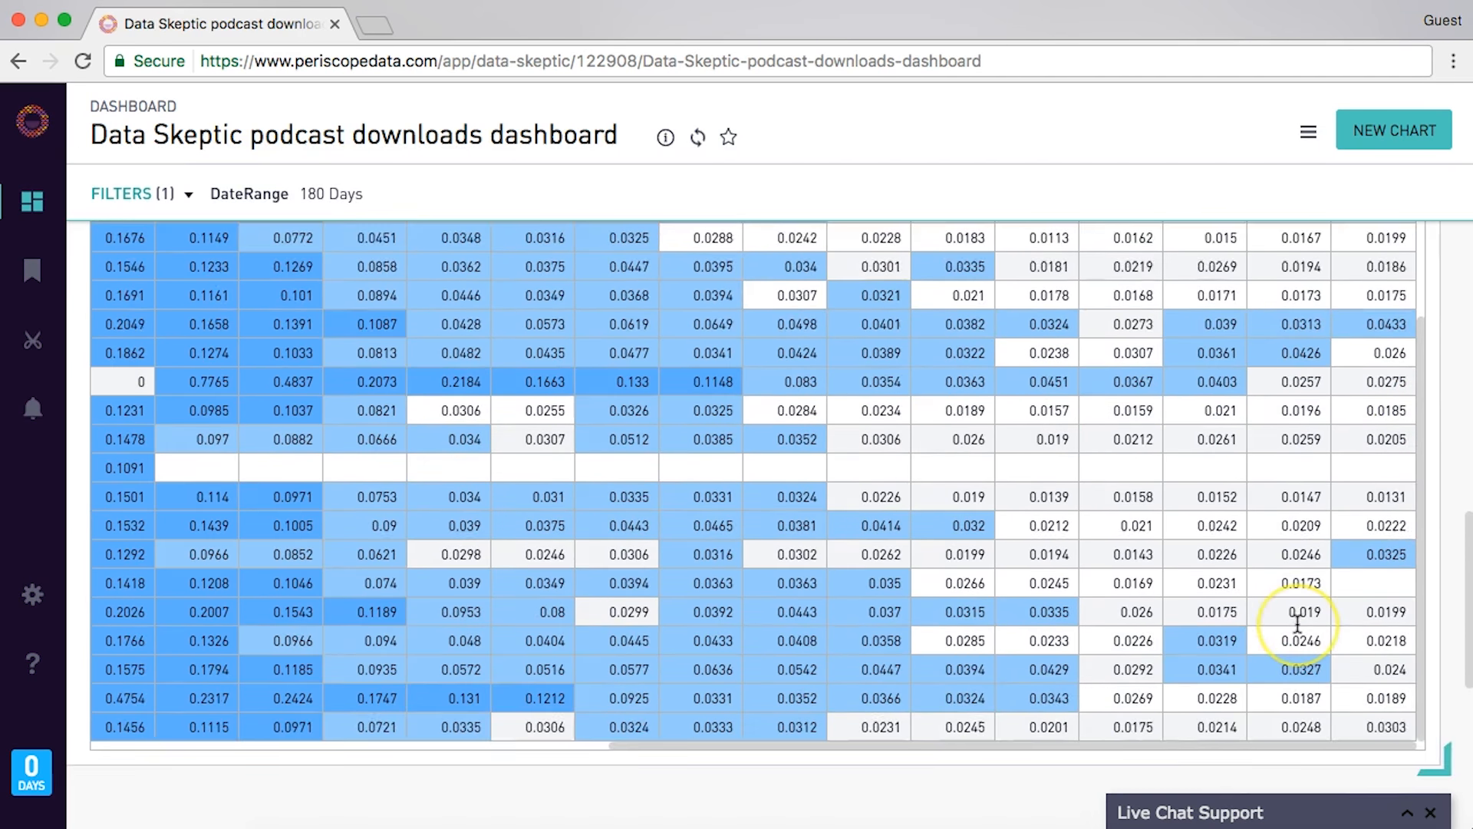
scroll(1297, 609, left, 10)
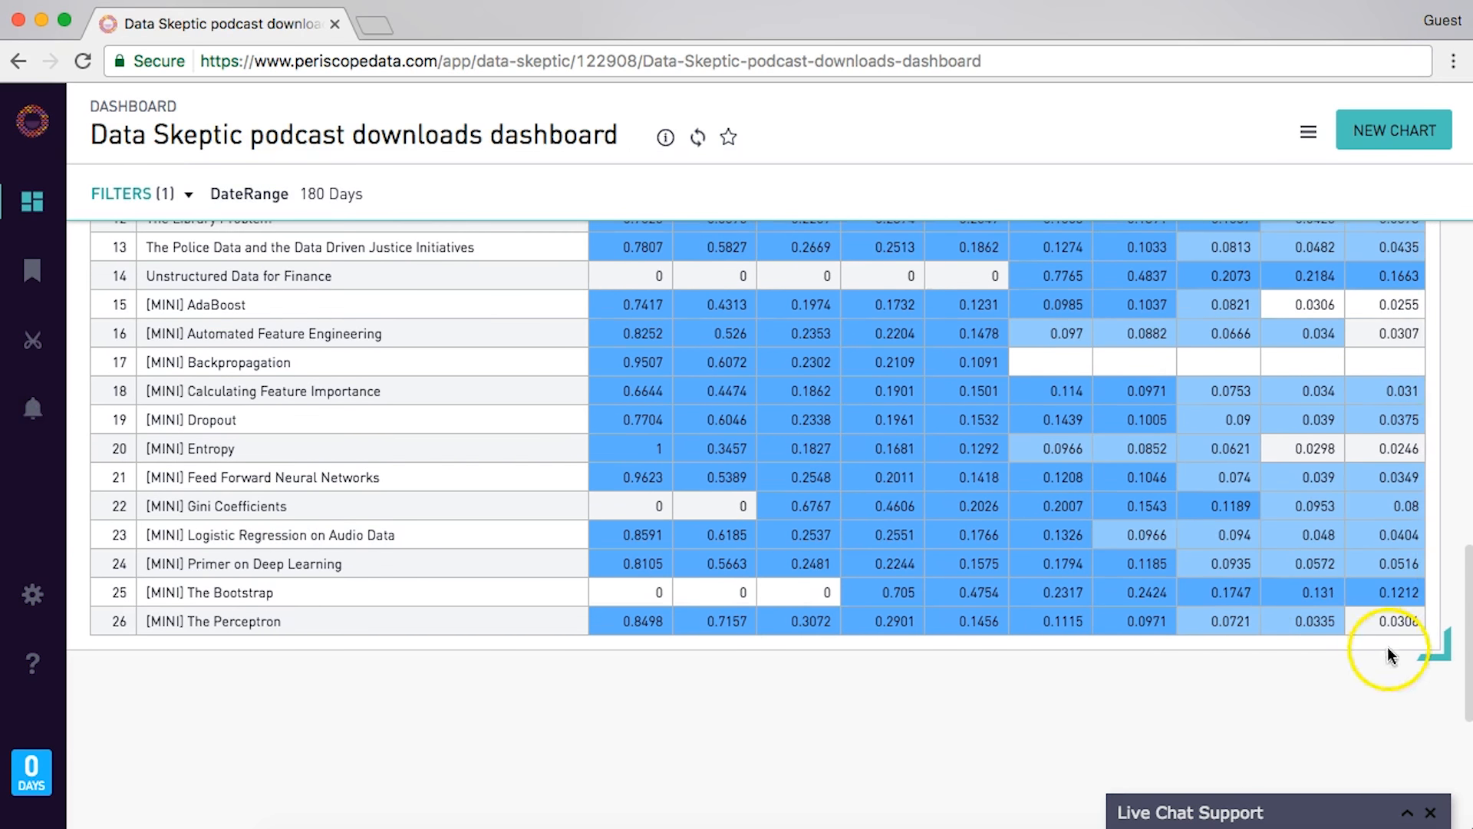
scroll(1297, 524, up, 4)
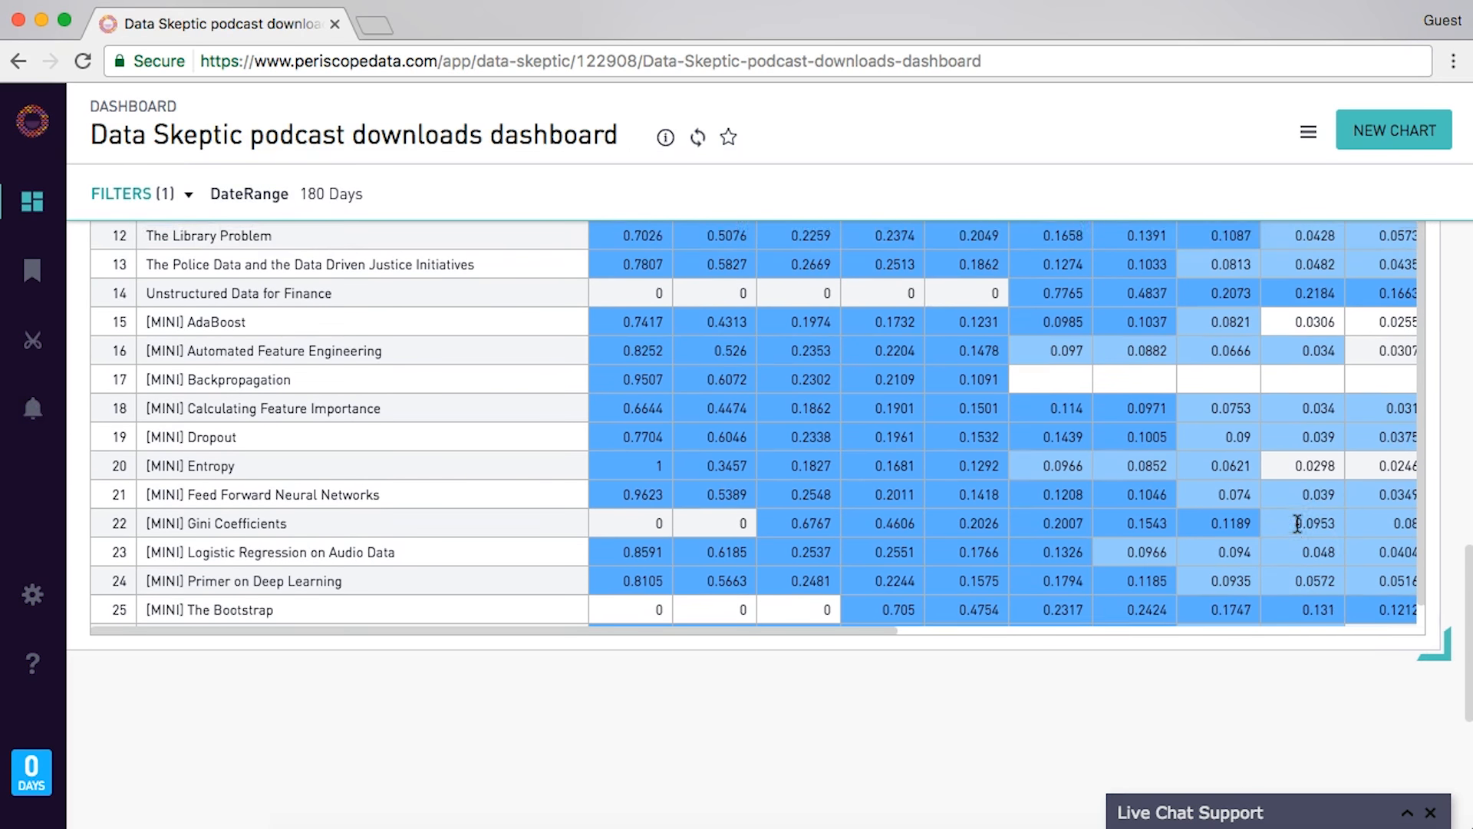
scroll(1297, 524, up, 3)
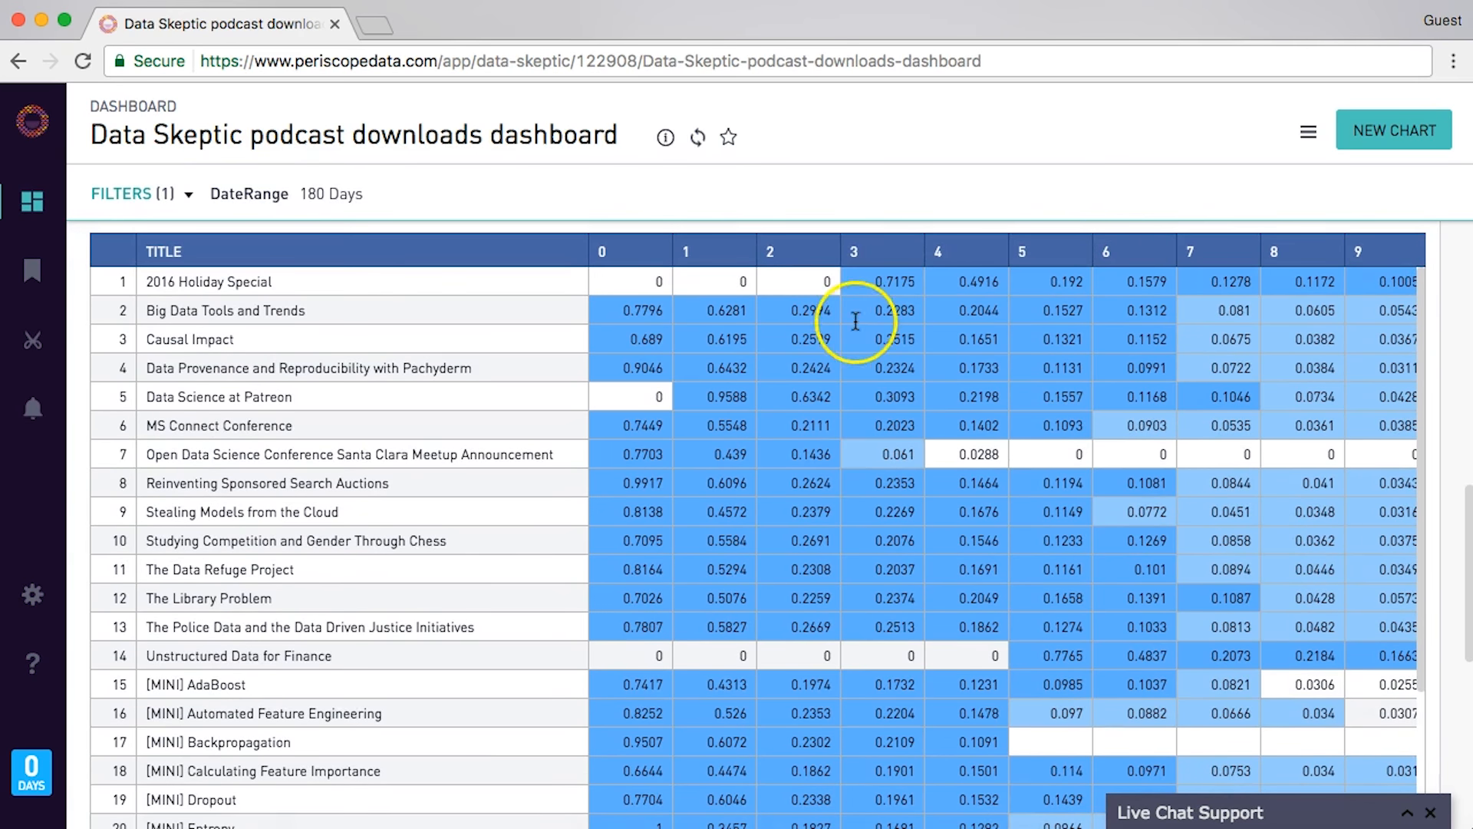
- Create an isMini dashboard filter with query SELECT isMINI FROM [episodepopularity]
click(403, 198)
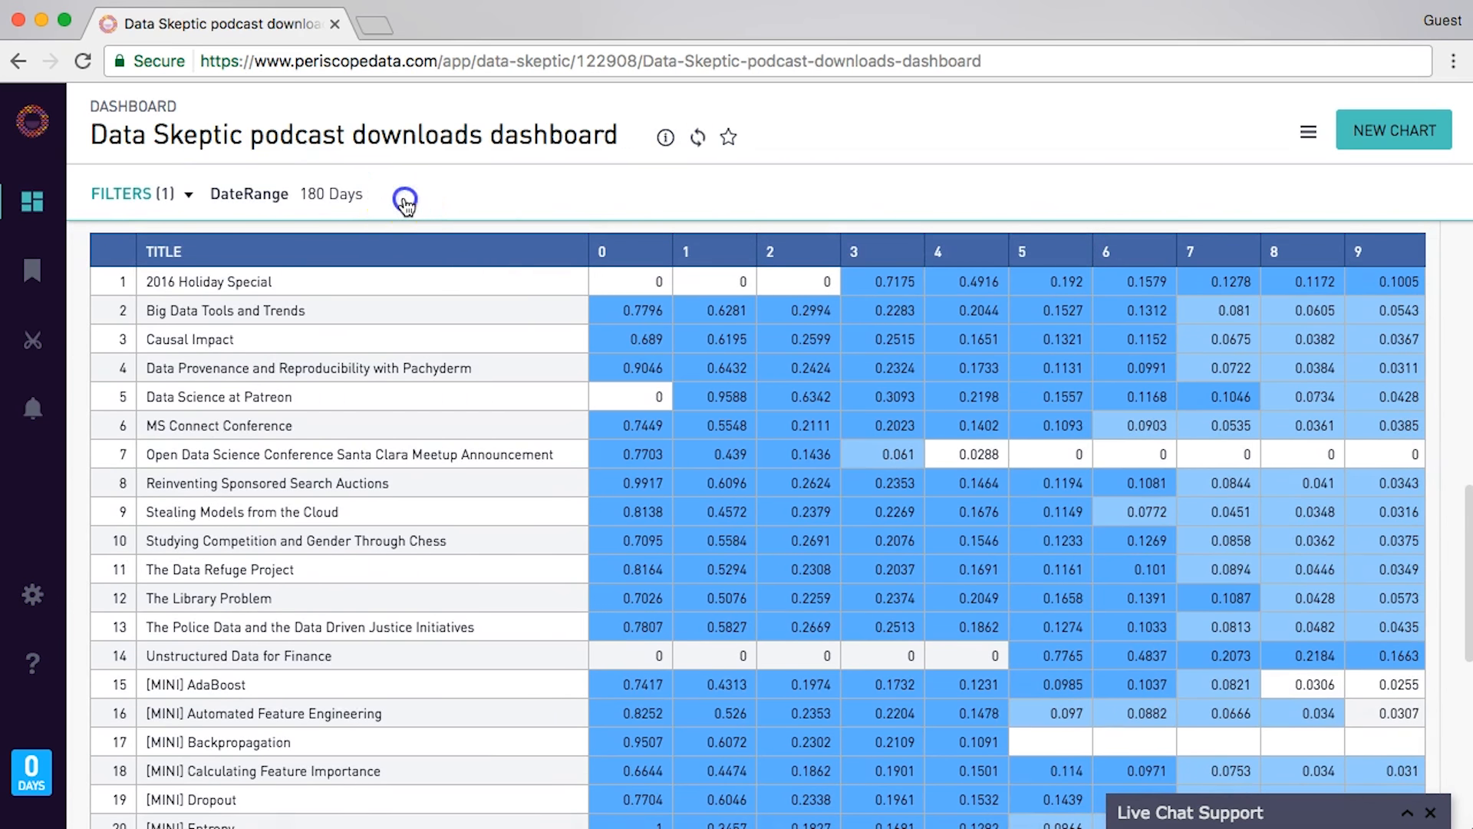
click(1441, 280)
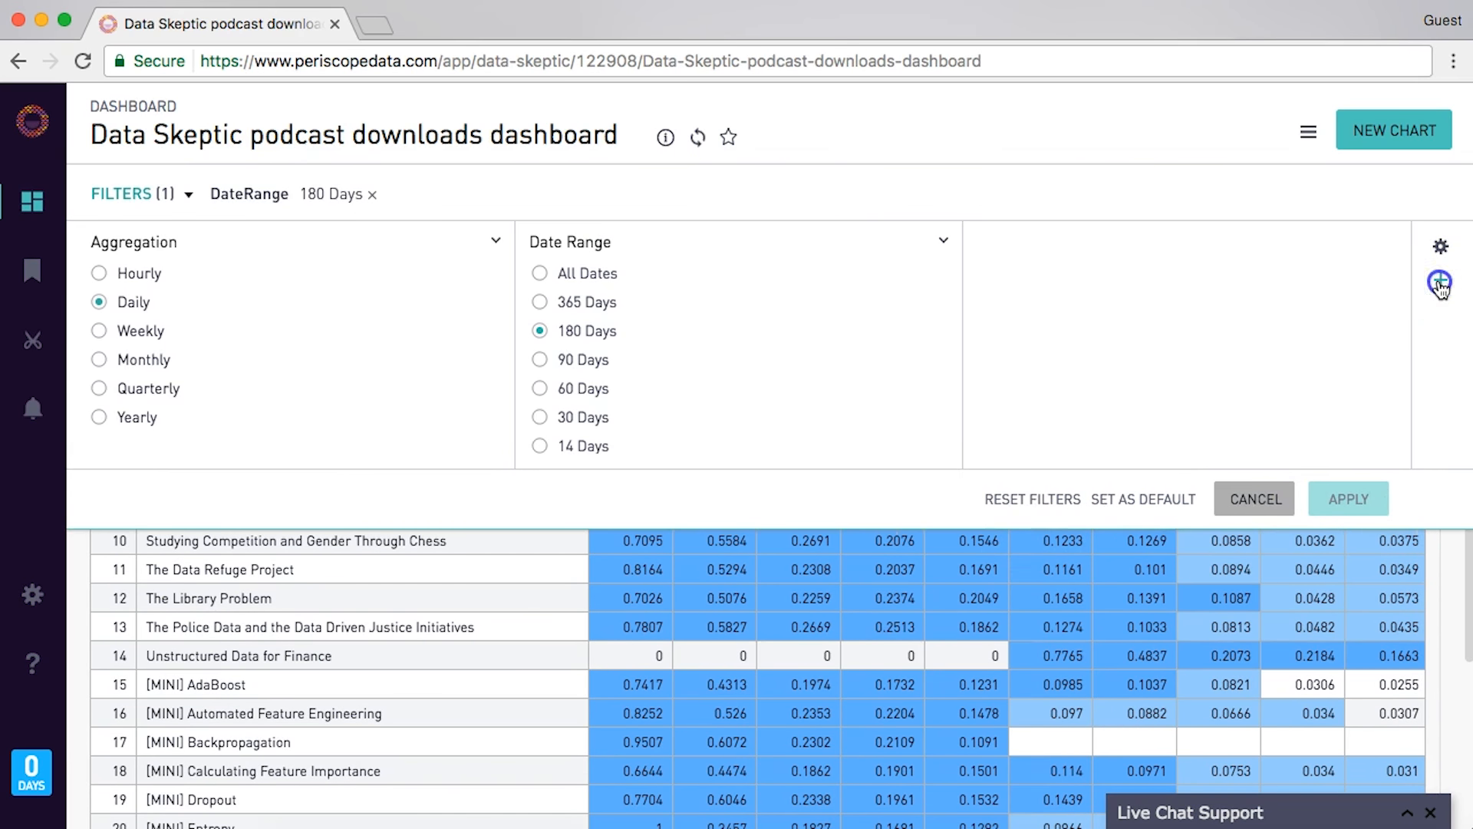
click(1189, 357)
text(isMini)
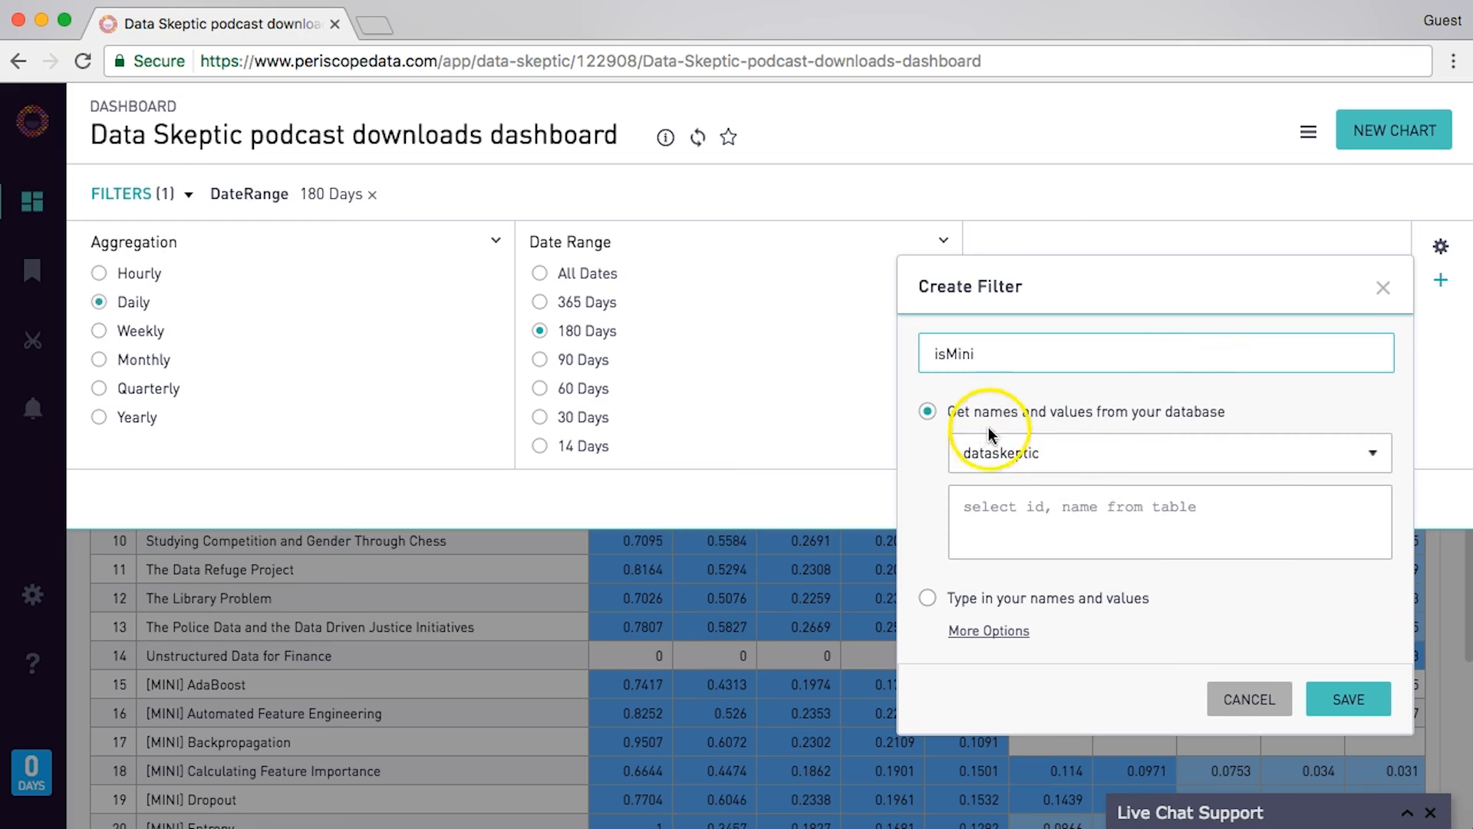
click(1189, 528)
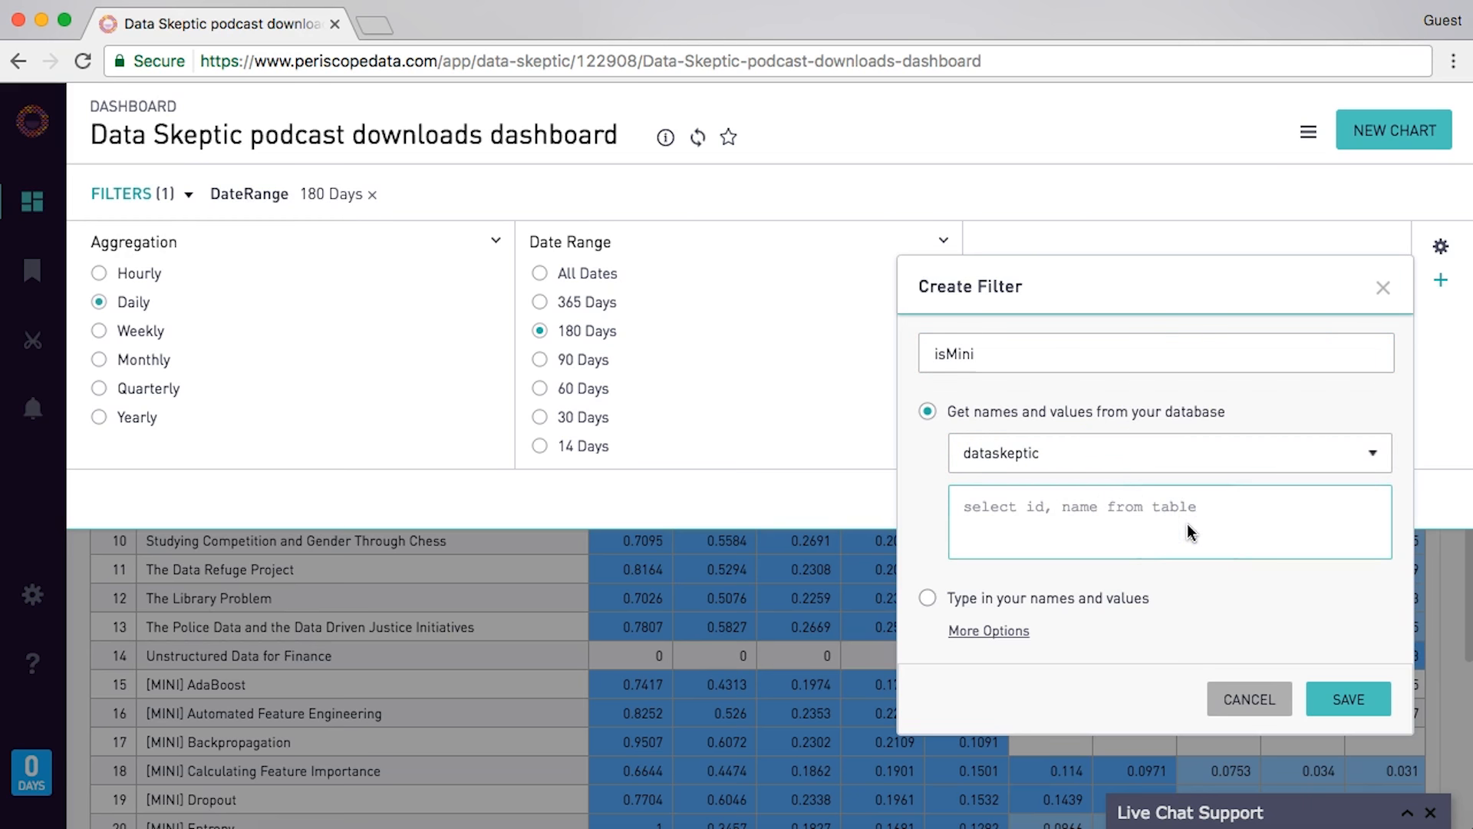
text(SELECT isM)
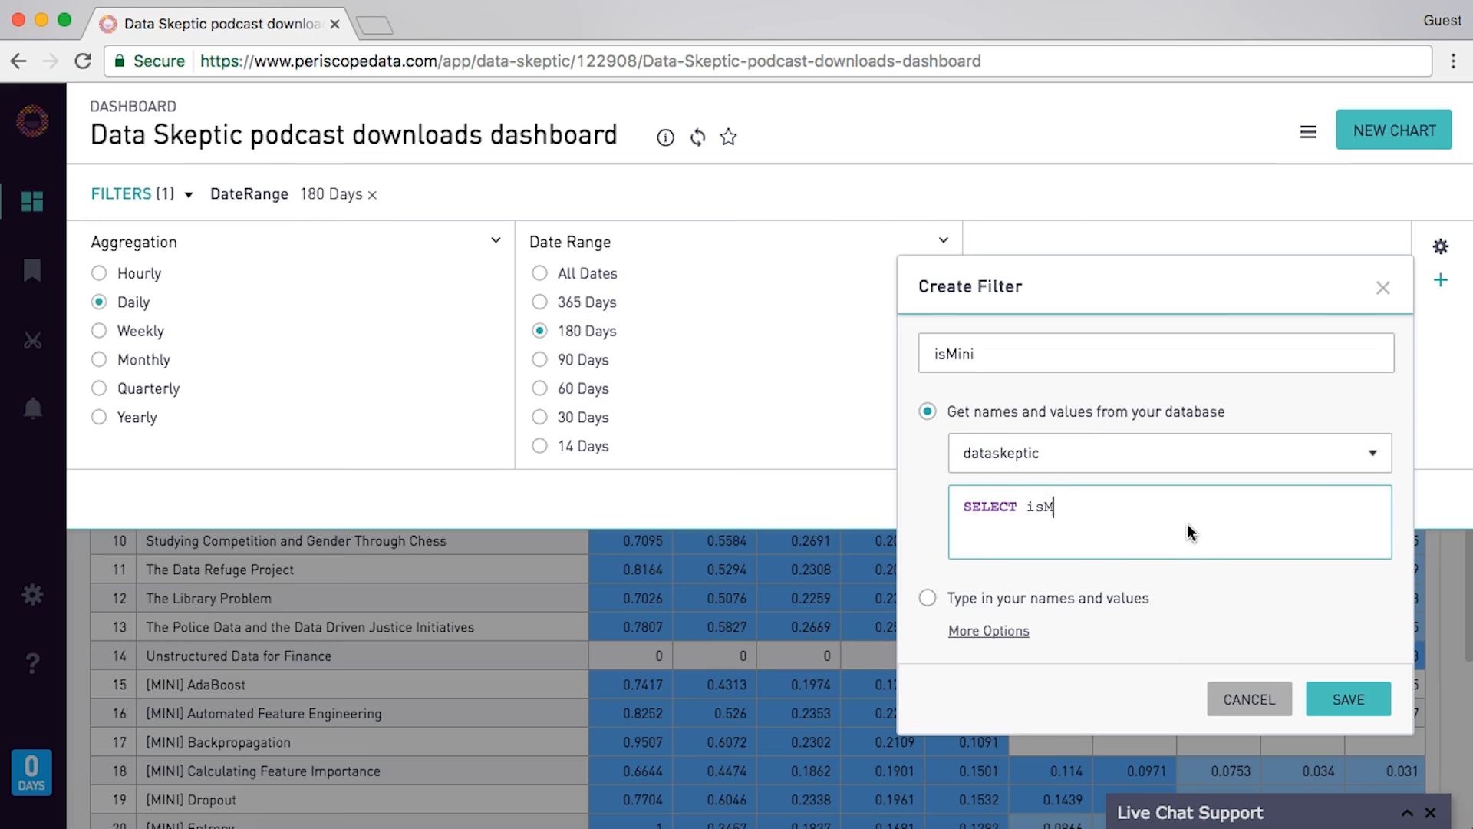
text(INI FROM [ep)
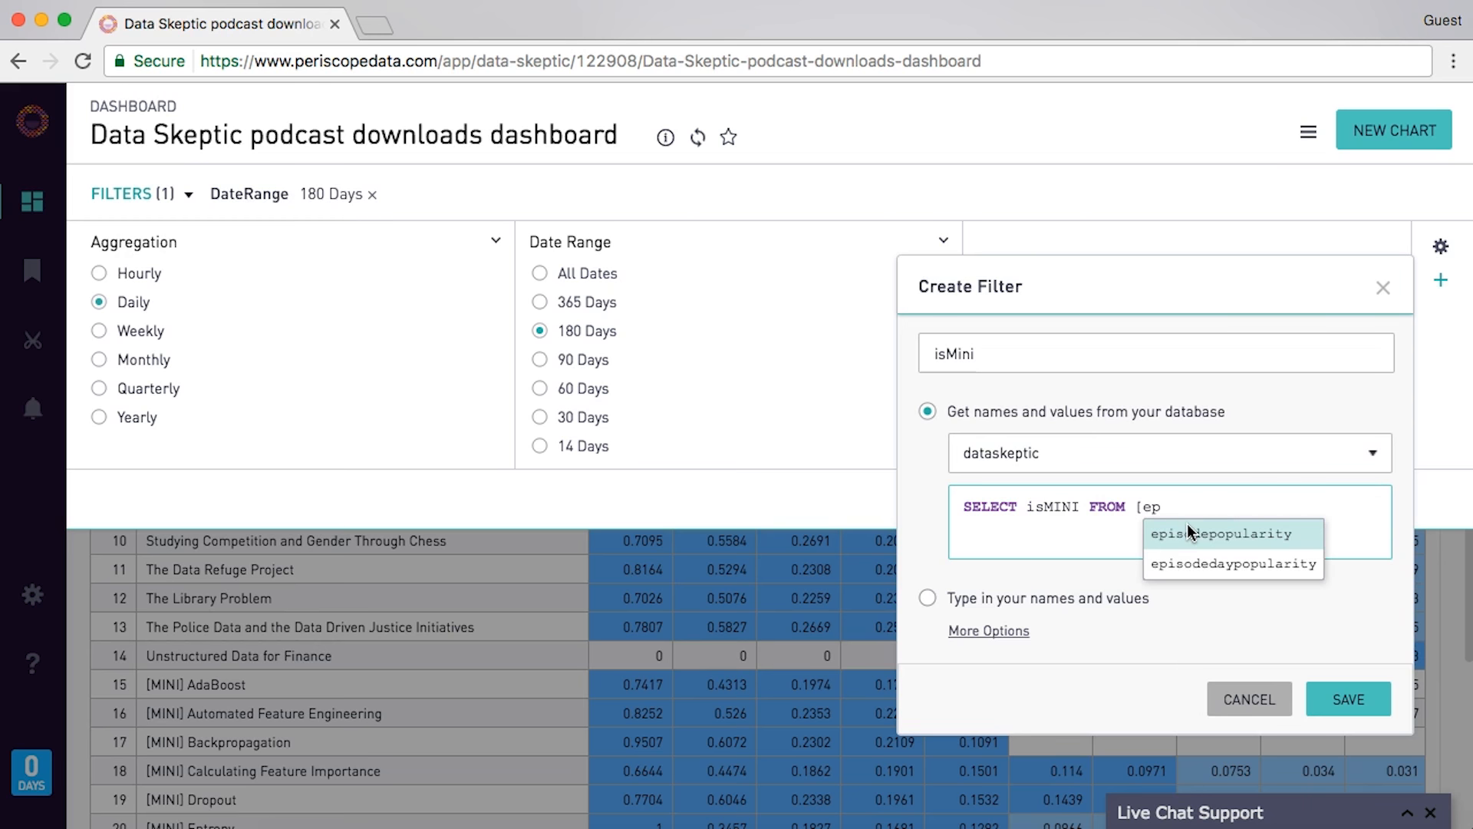
click(1204, 566)
click(1200, 533)
text(])
- Change the query to SELECT distinct isMINI, save the filter, and tick value 1
click(1026, 509)
text(distinct)
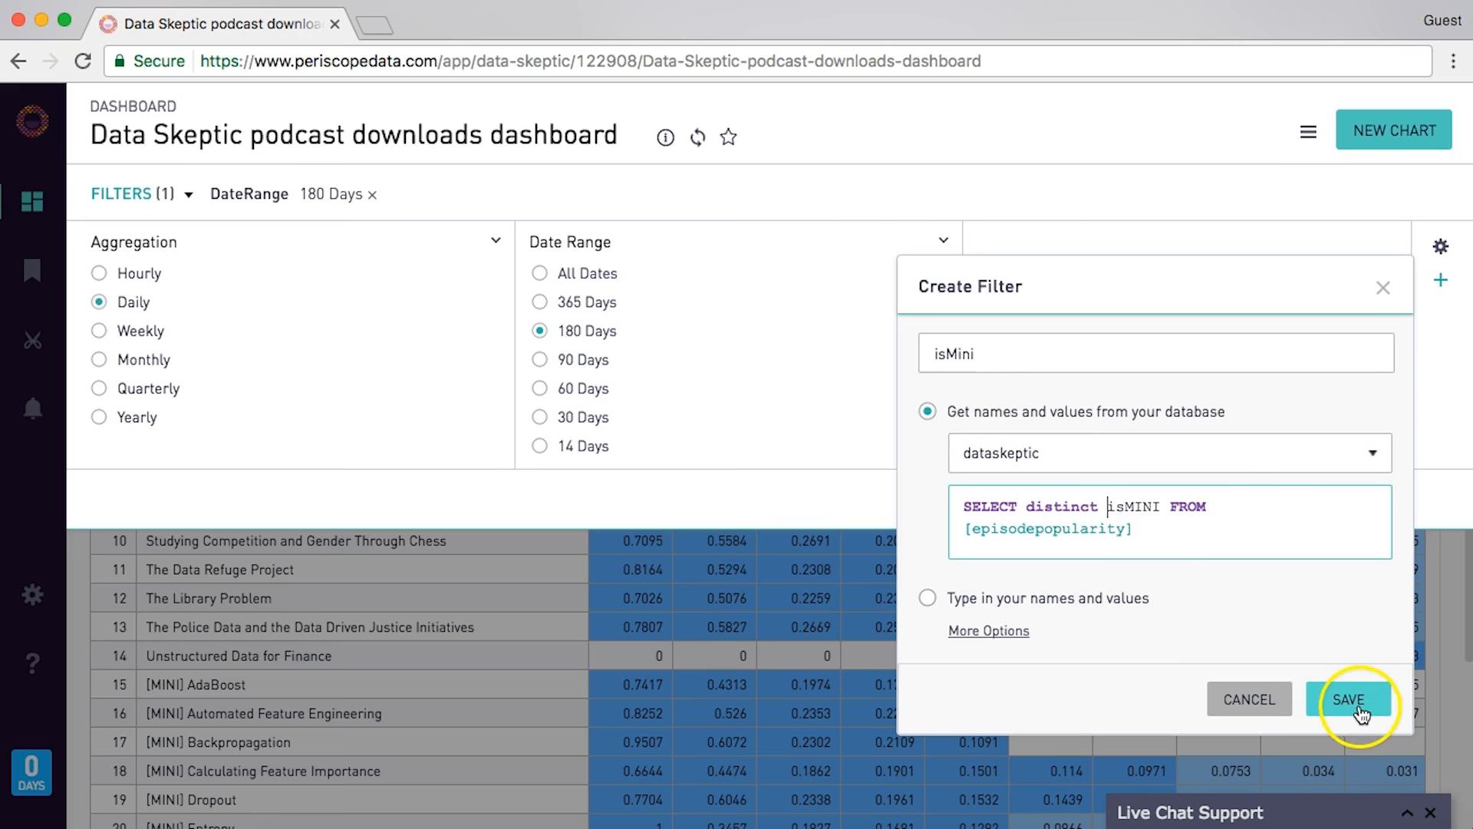
click(1351, 700)
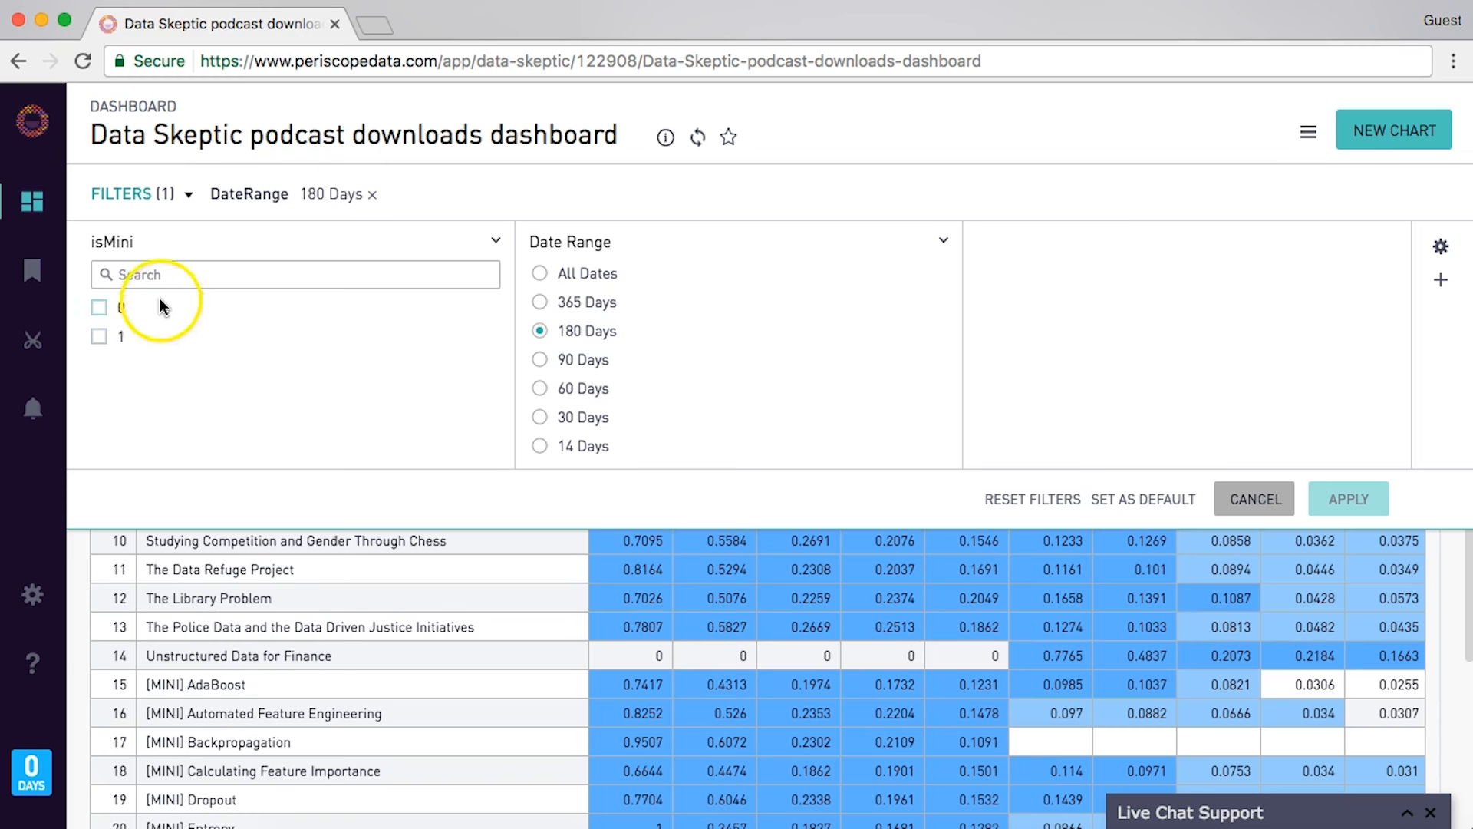
click(100, 336)
- Apply the filter and add AND [t1.isMini=isMini] to the chart query's WHERE clause
click(1348, 502)
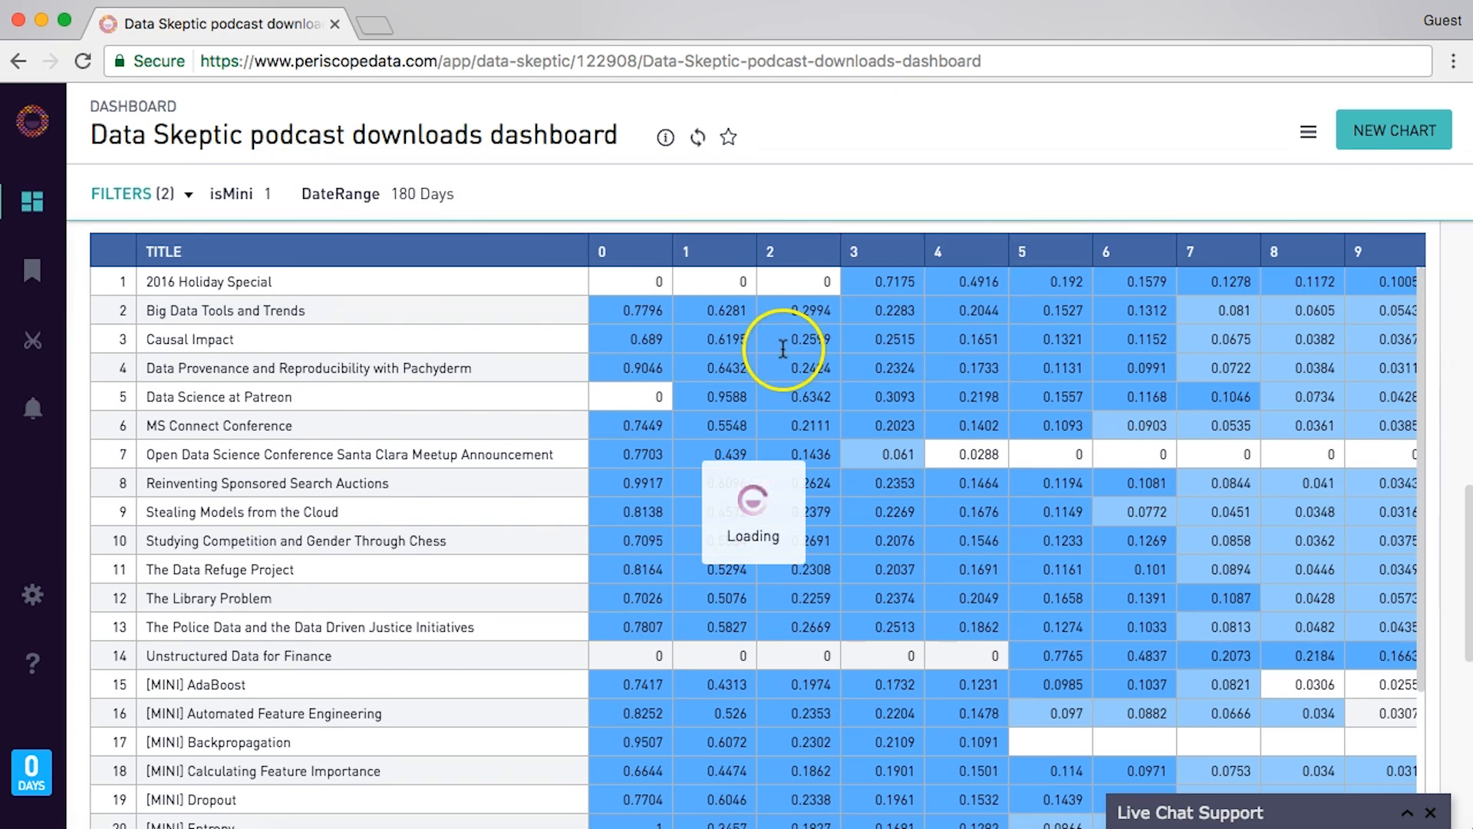
scroll(1036, 294, up, 2)
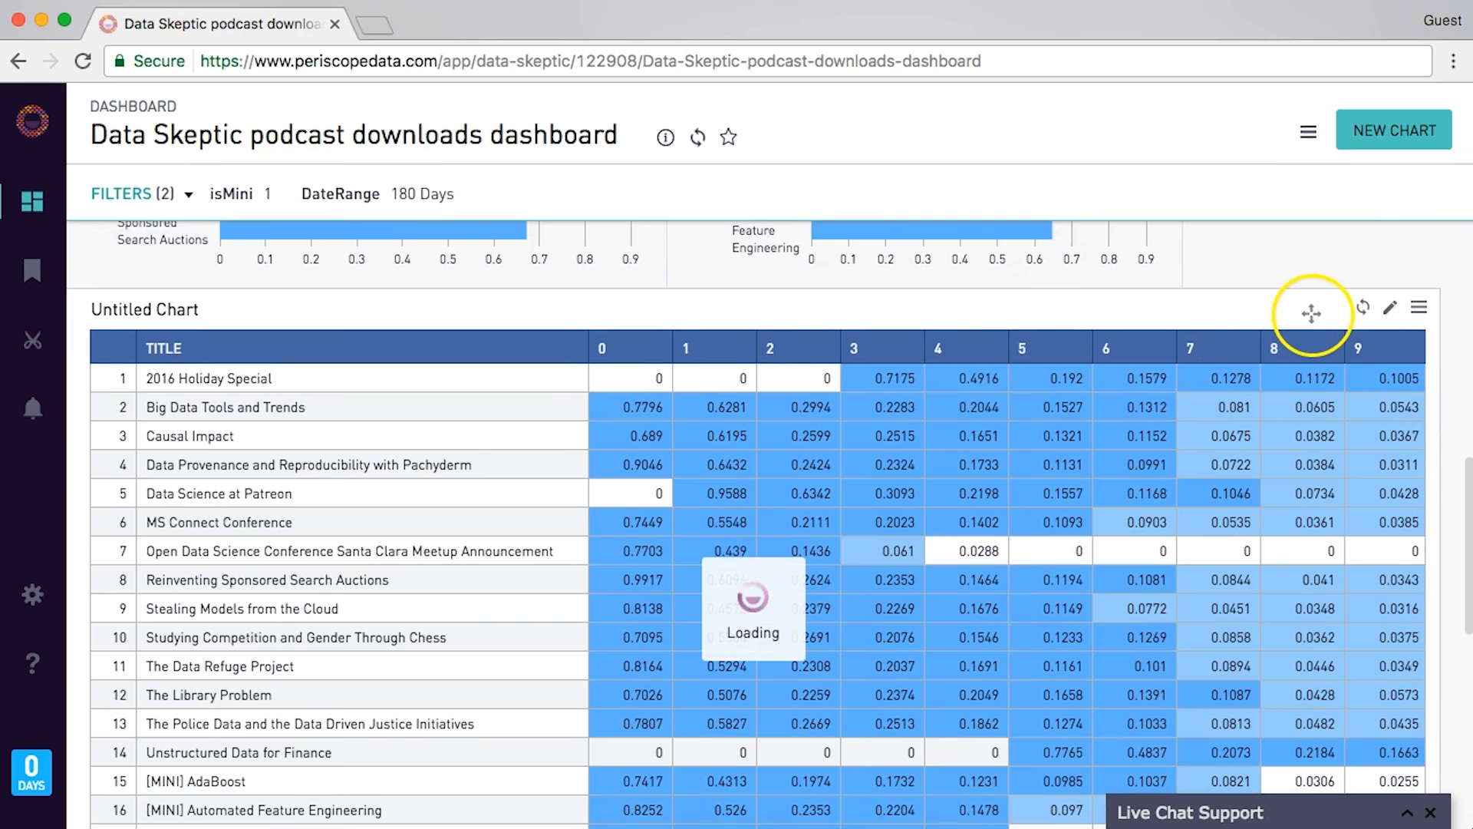
click(1388, 307)
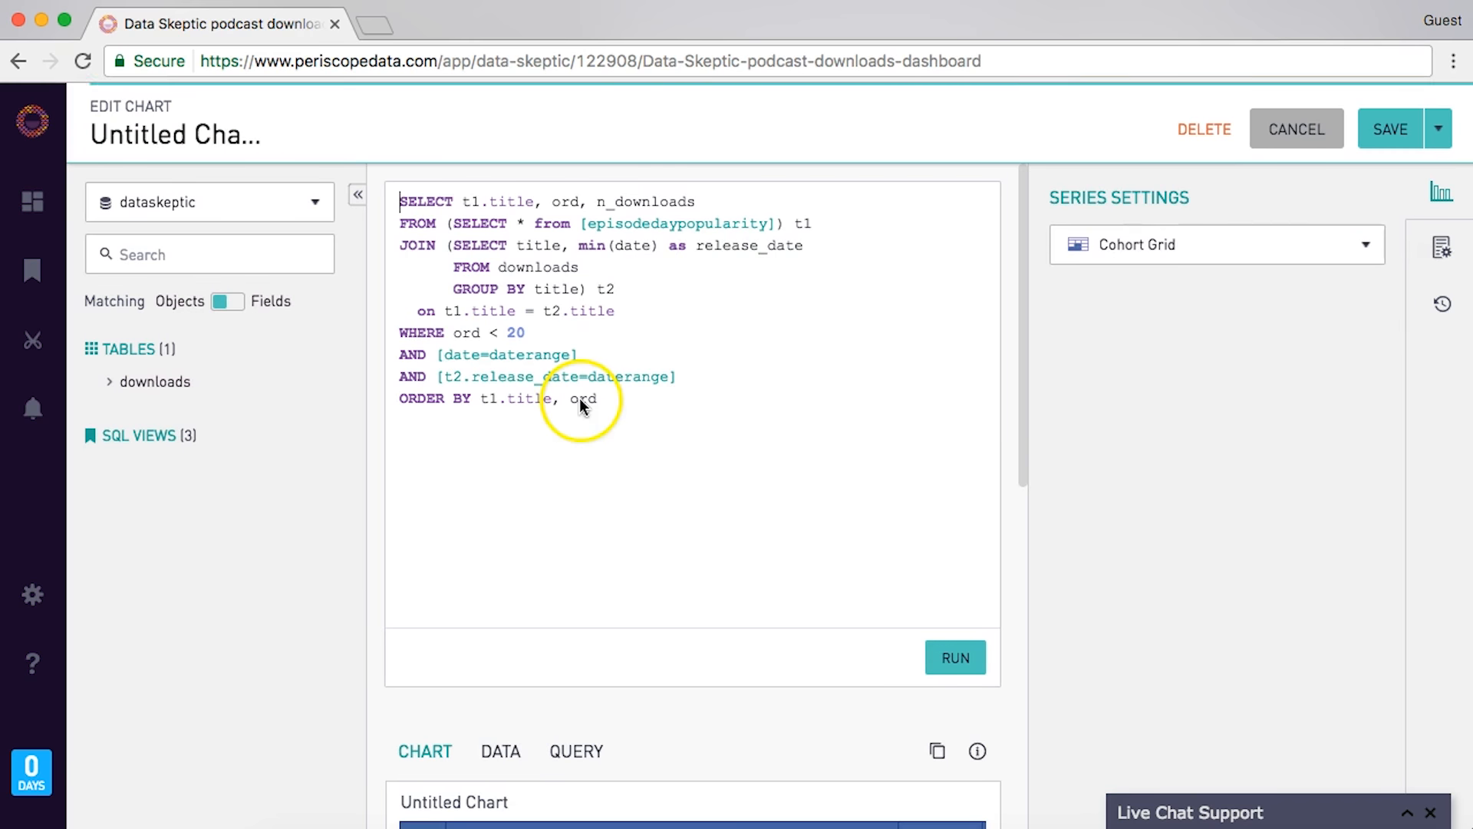
click(644, 346)
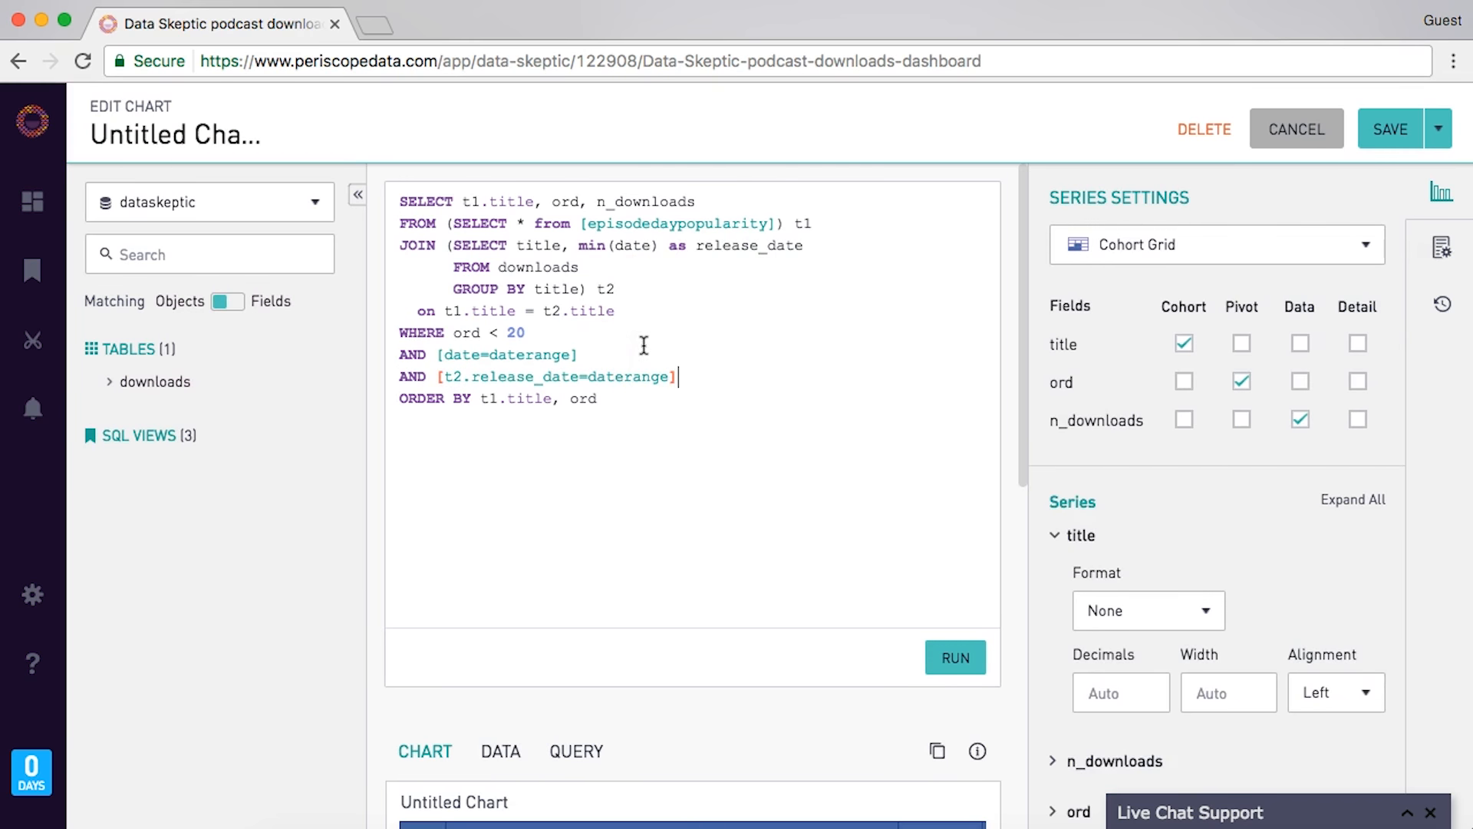
key(Return)
text(AND [t1.isMini)
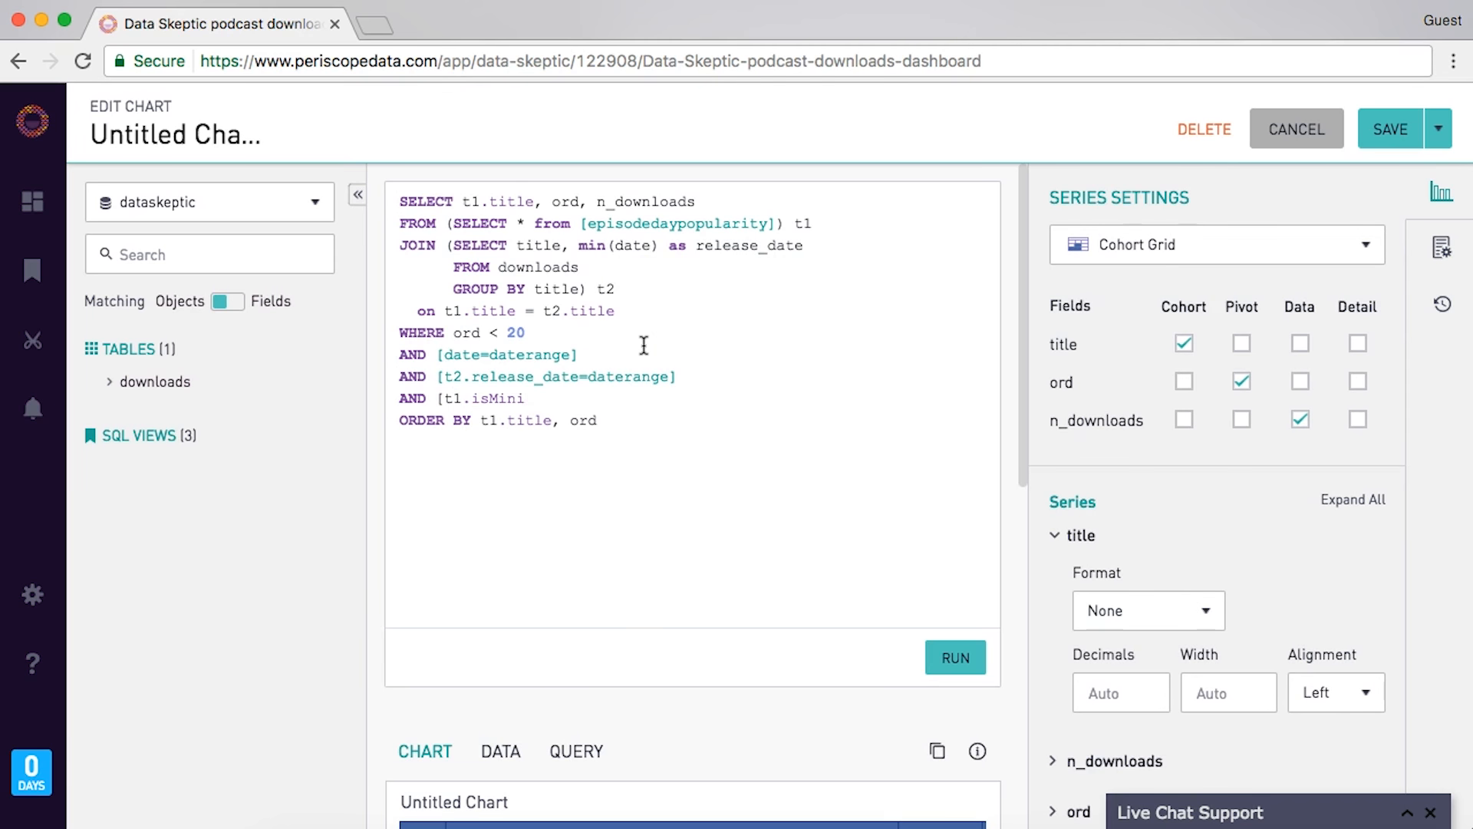
text(=isMini])
- Run the updated query showing only [MINI] episodes and save the chart
click(947, 661)
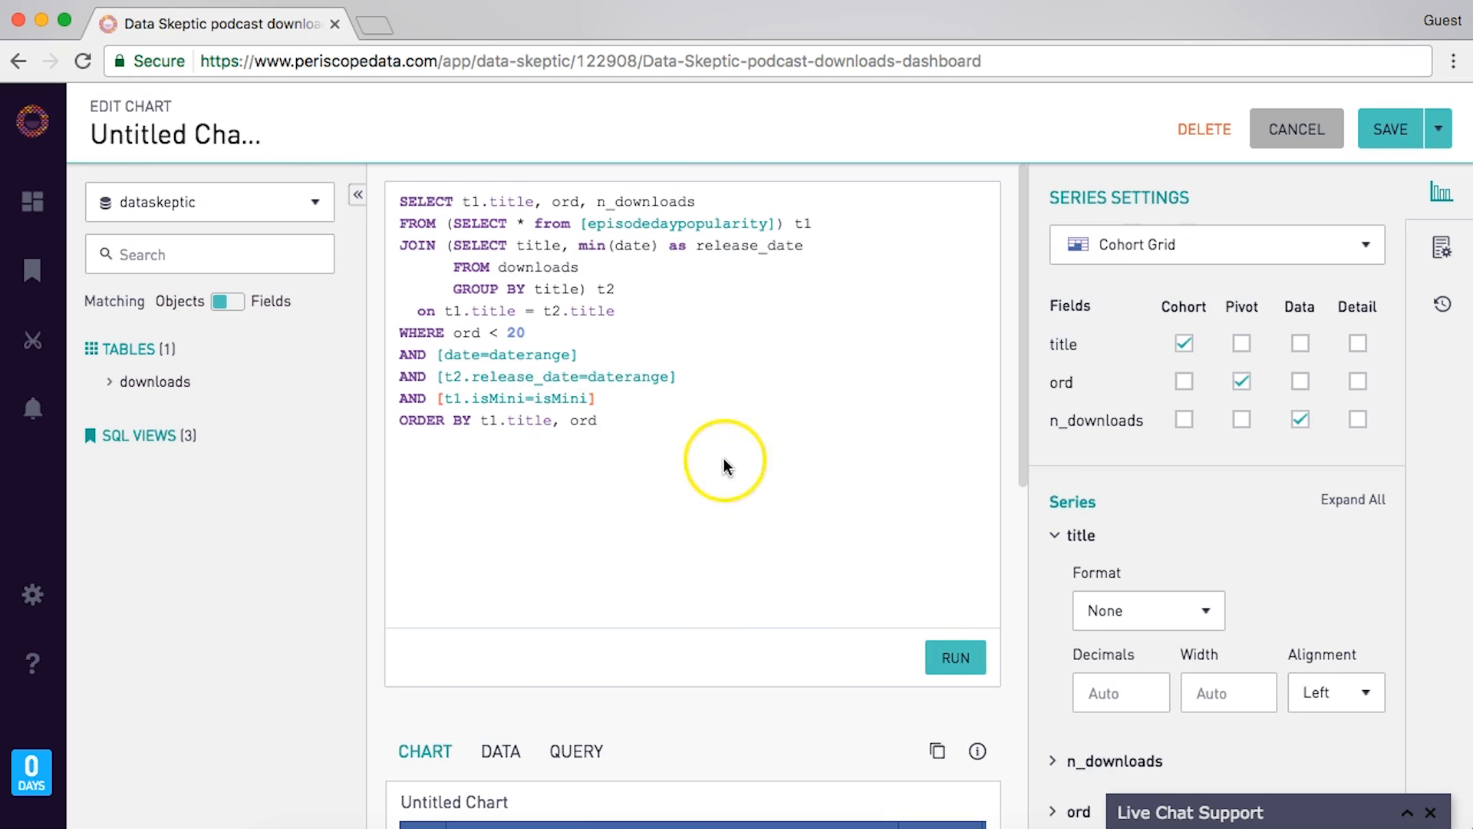
scroll(725, 459, down, 5)
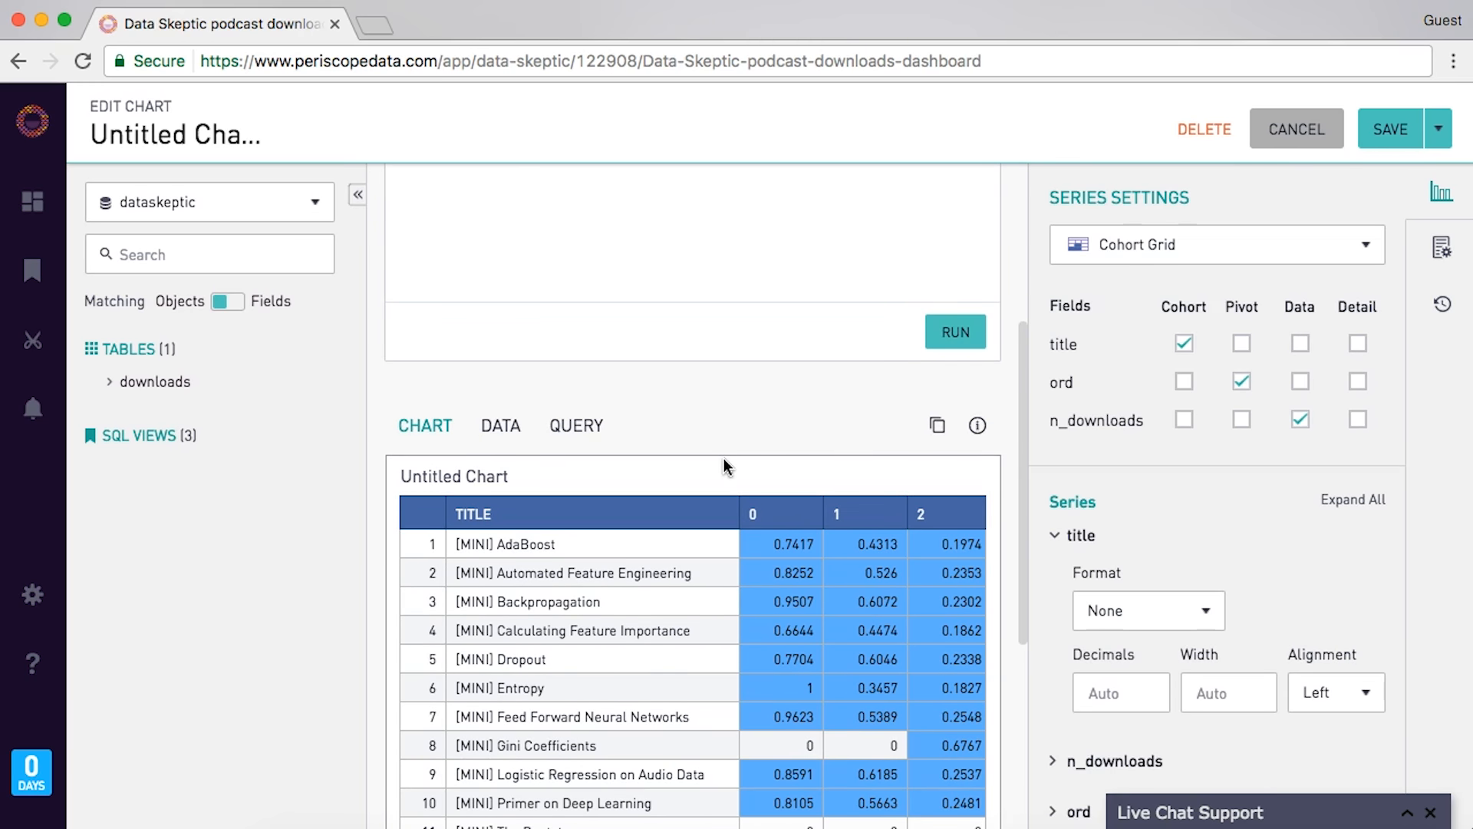
scroll(724, 458, down, 3)
click(1400, 129)
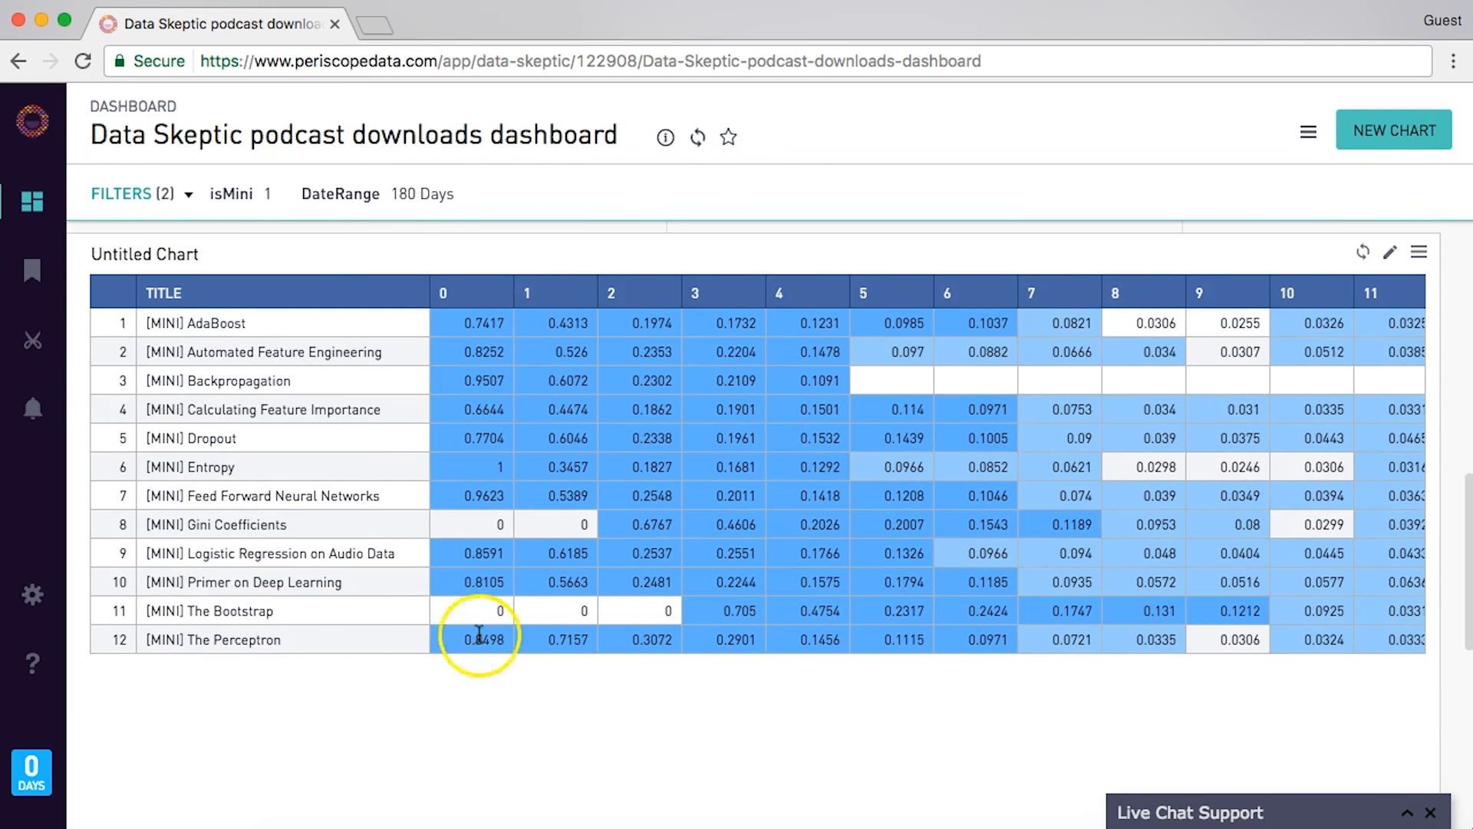
- Change the isMini filter from 1 to 0 and apply it
scroll(367, 503, right, 10)
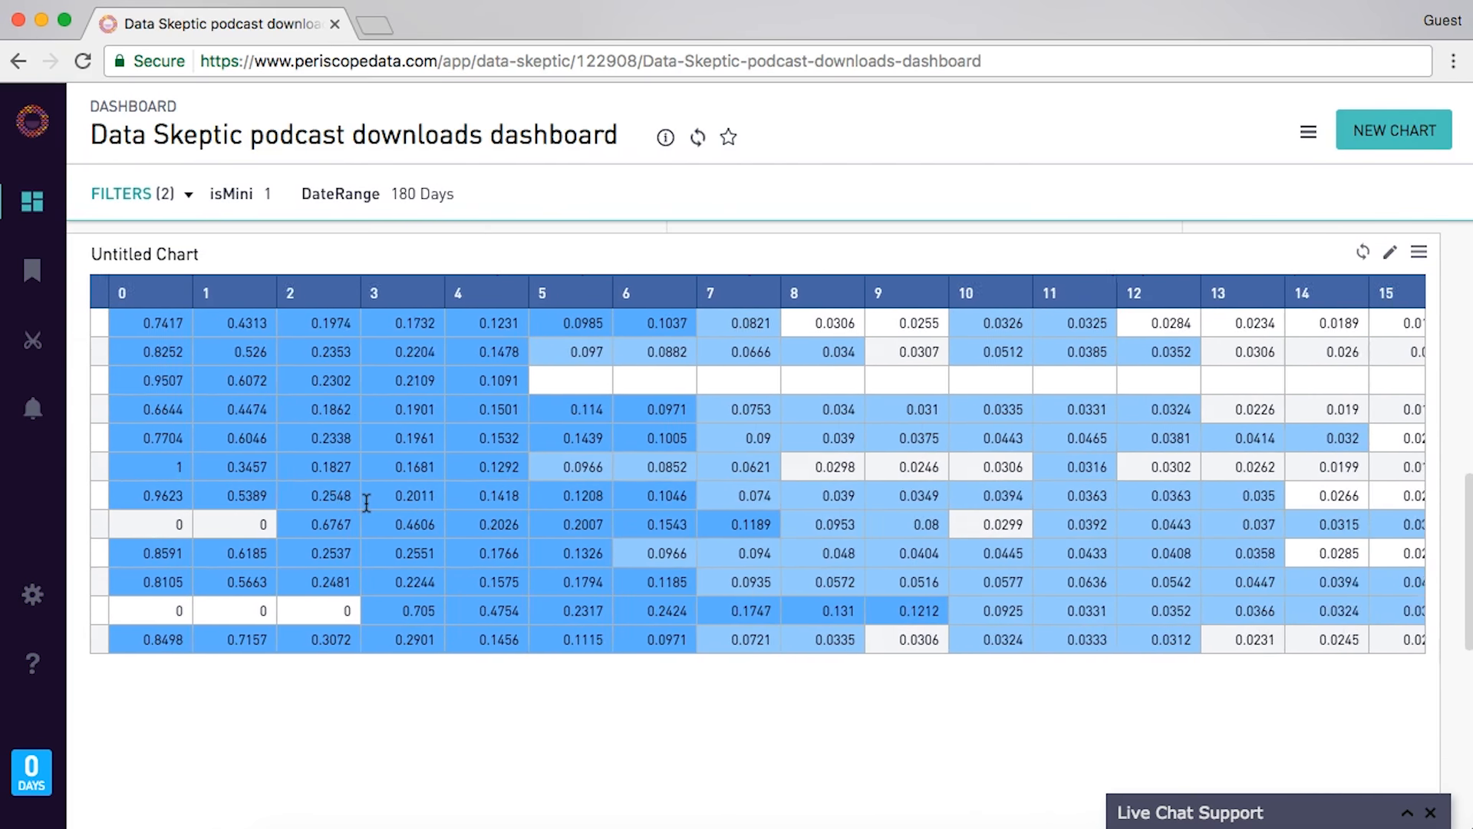
scroll(367, 503, left, 10)
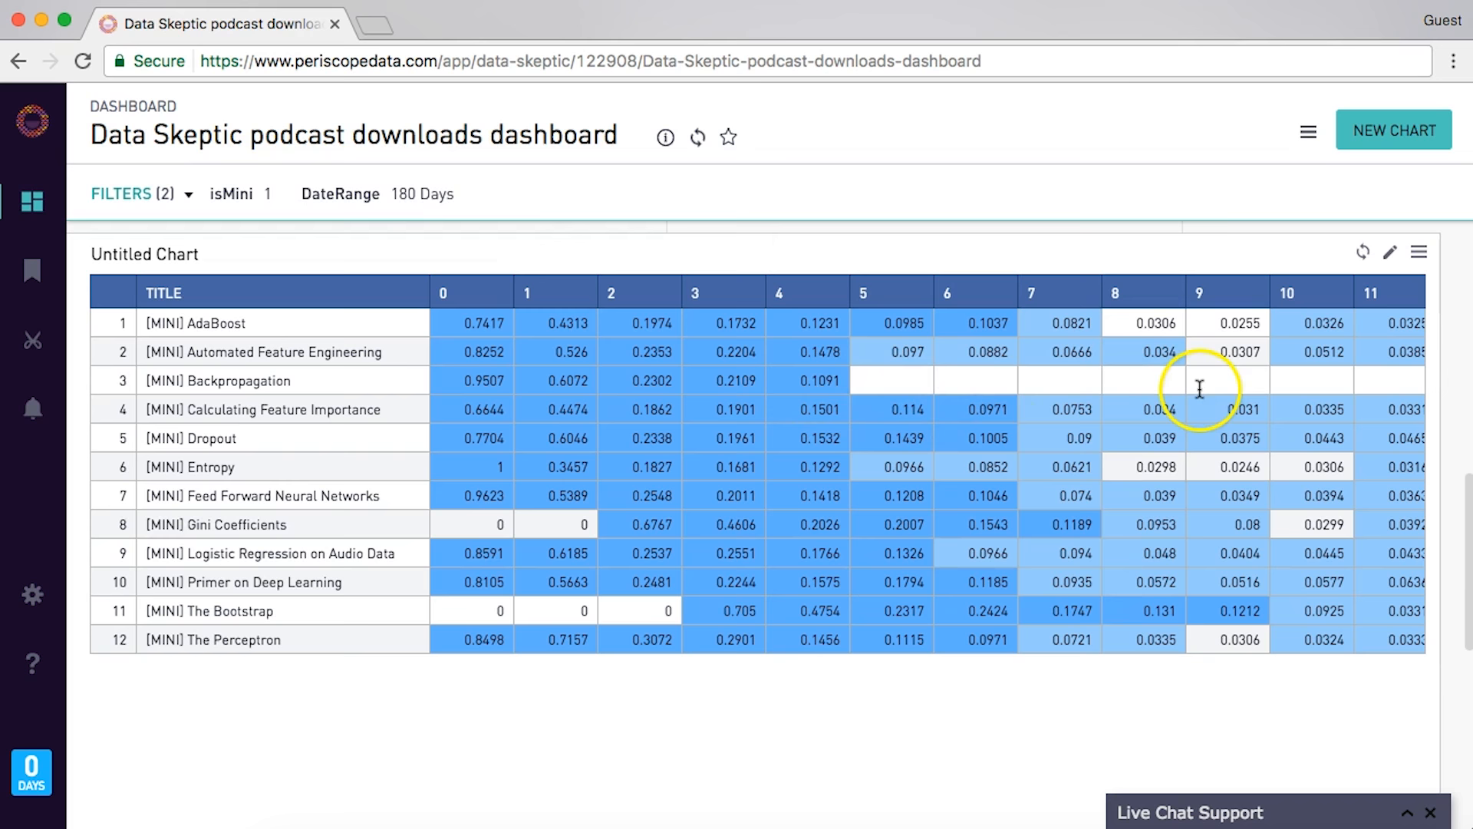
click(223, 192)
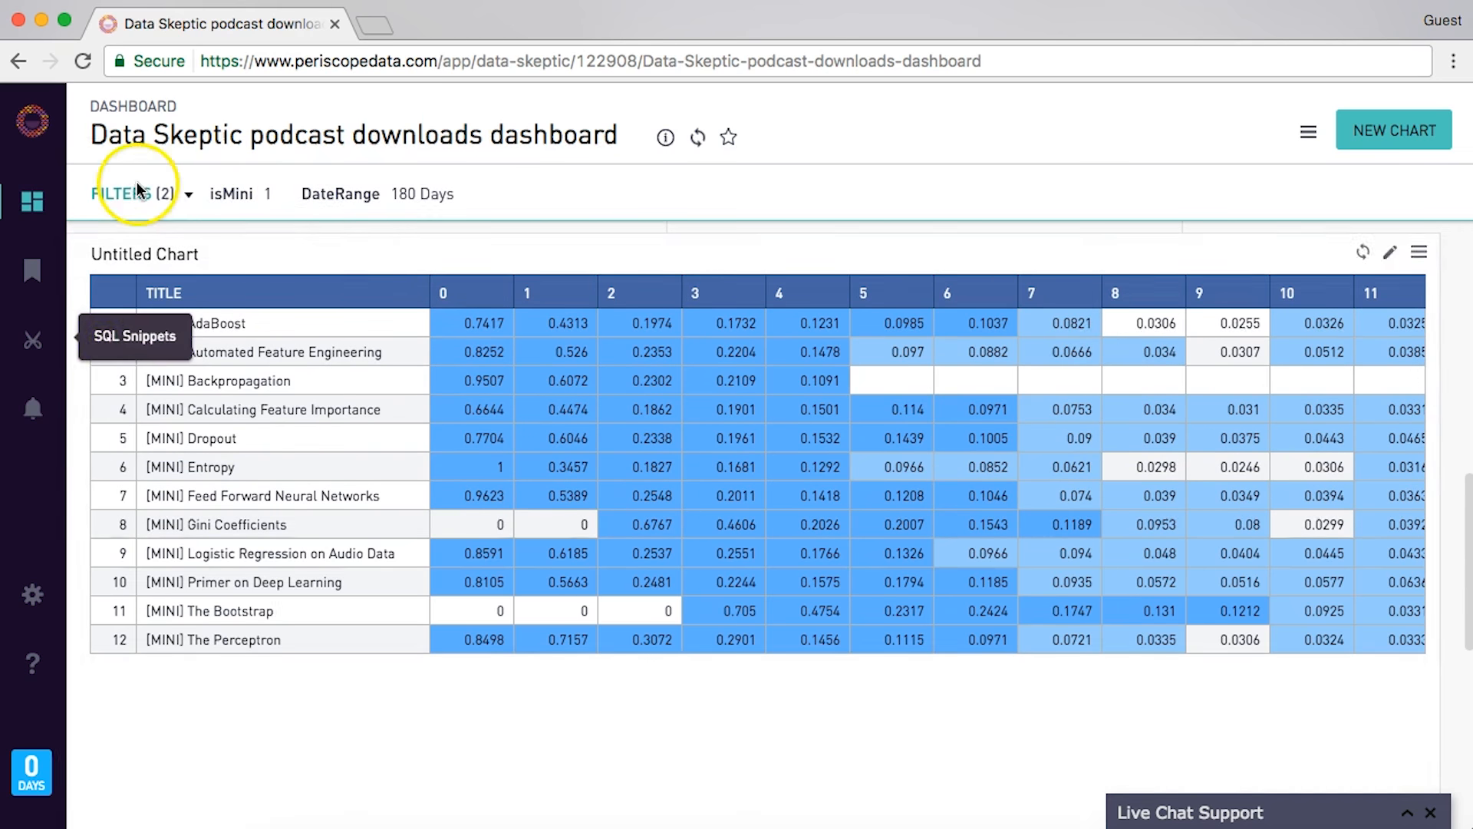
click(234, 192)
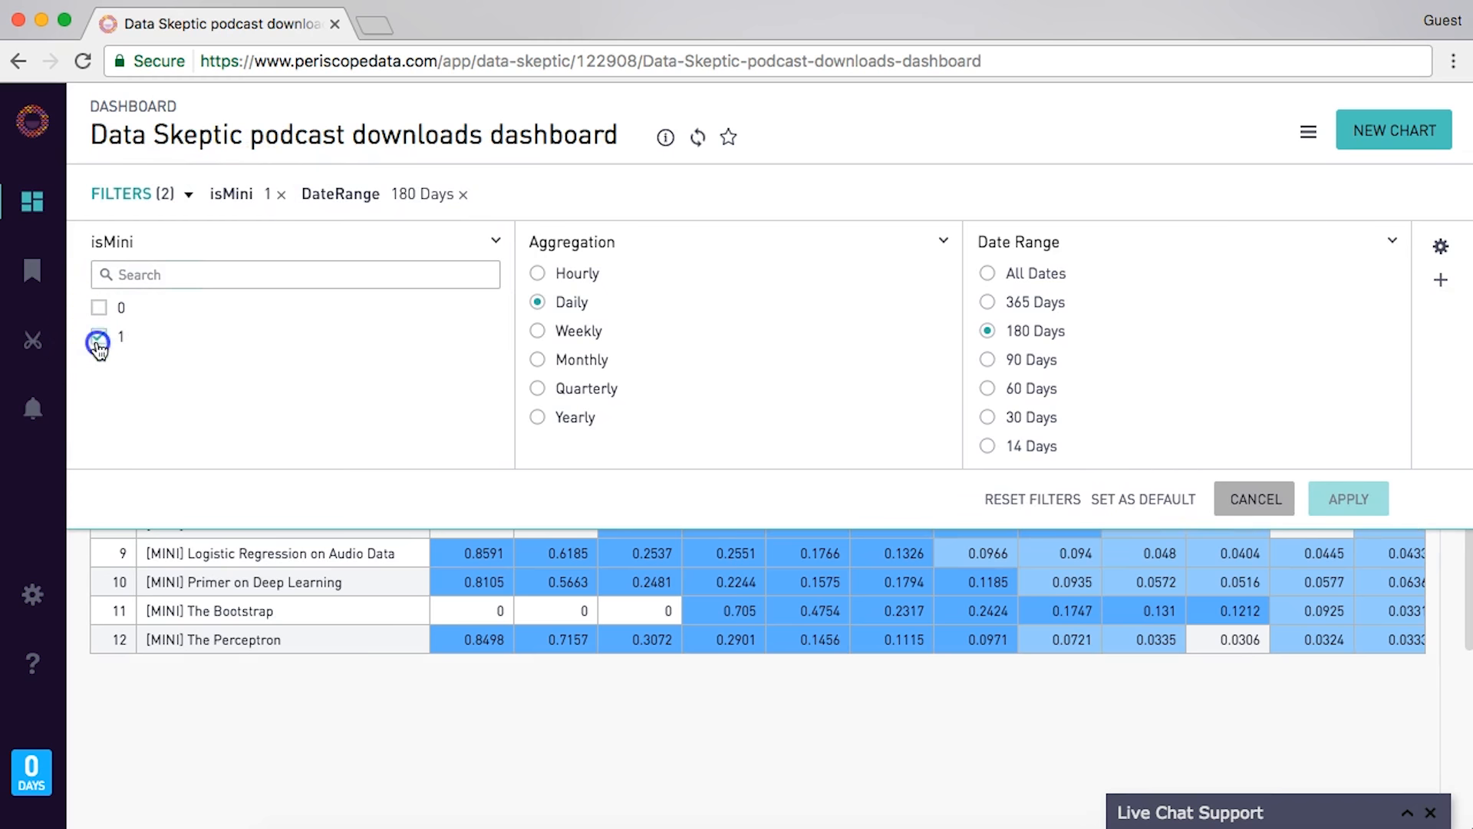
click(99, 336)
click(98, 307)
click(1339, 505)
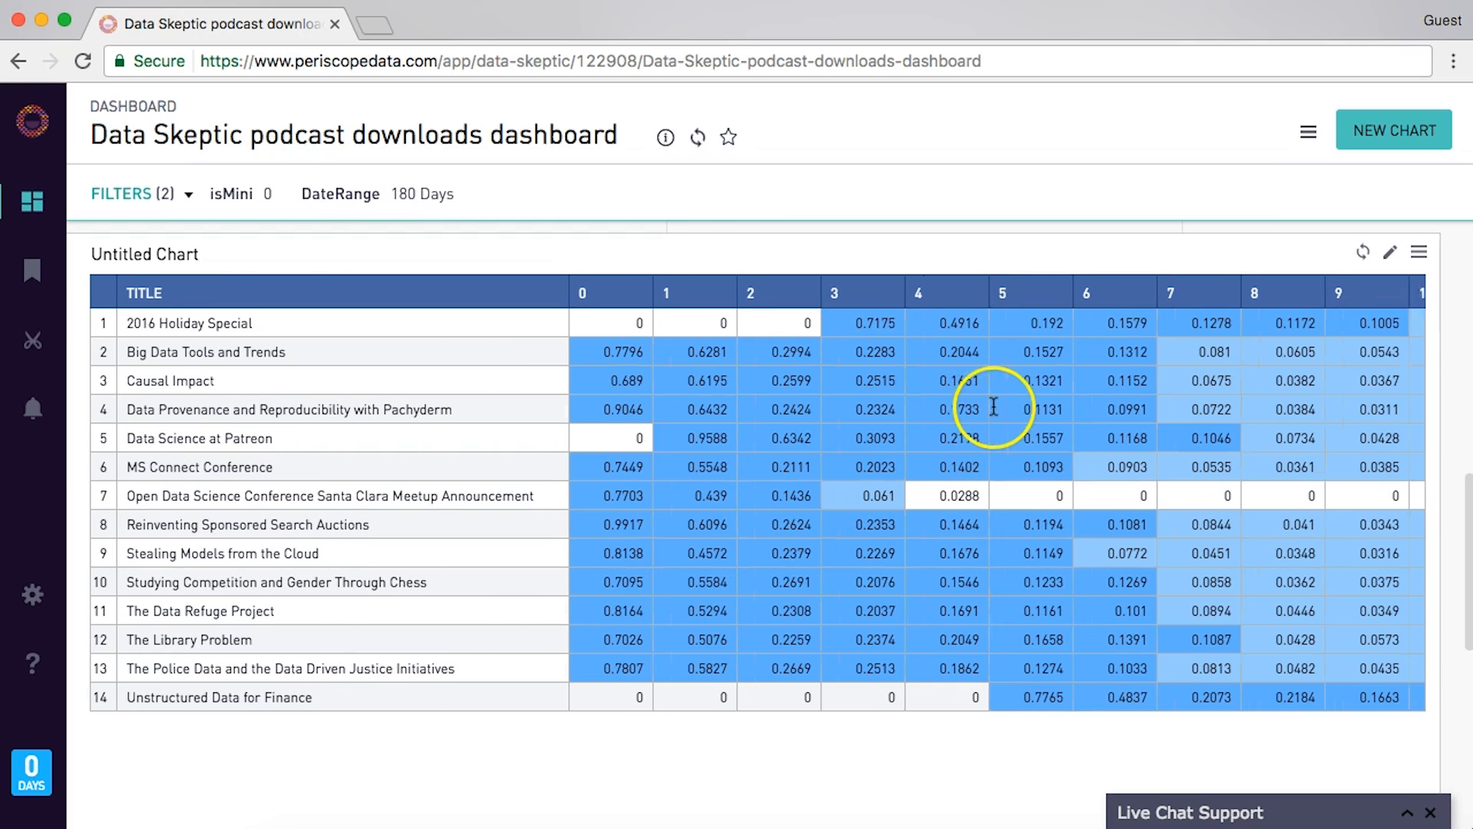
- Browse the refreshed grid of regular, non-[MINI] episodes
scroll(987, 412, right, 3)
scroll(946, 687, left, 3)
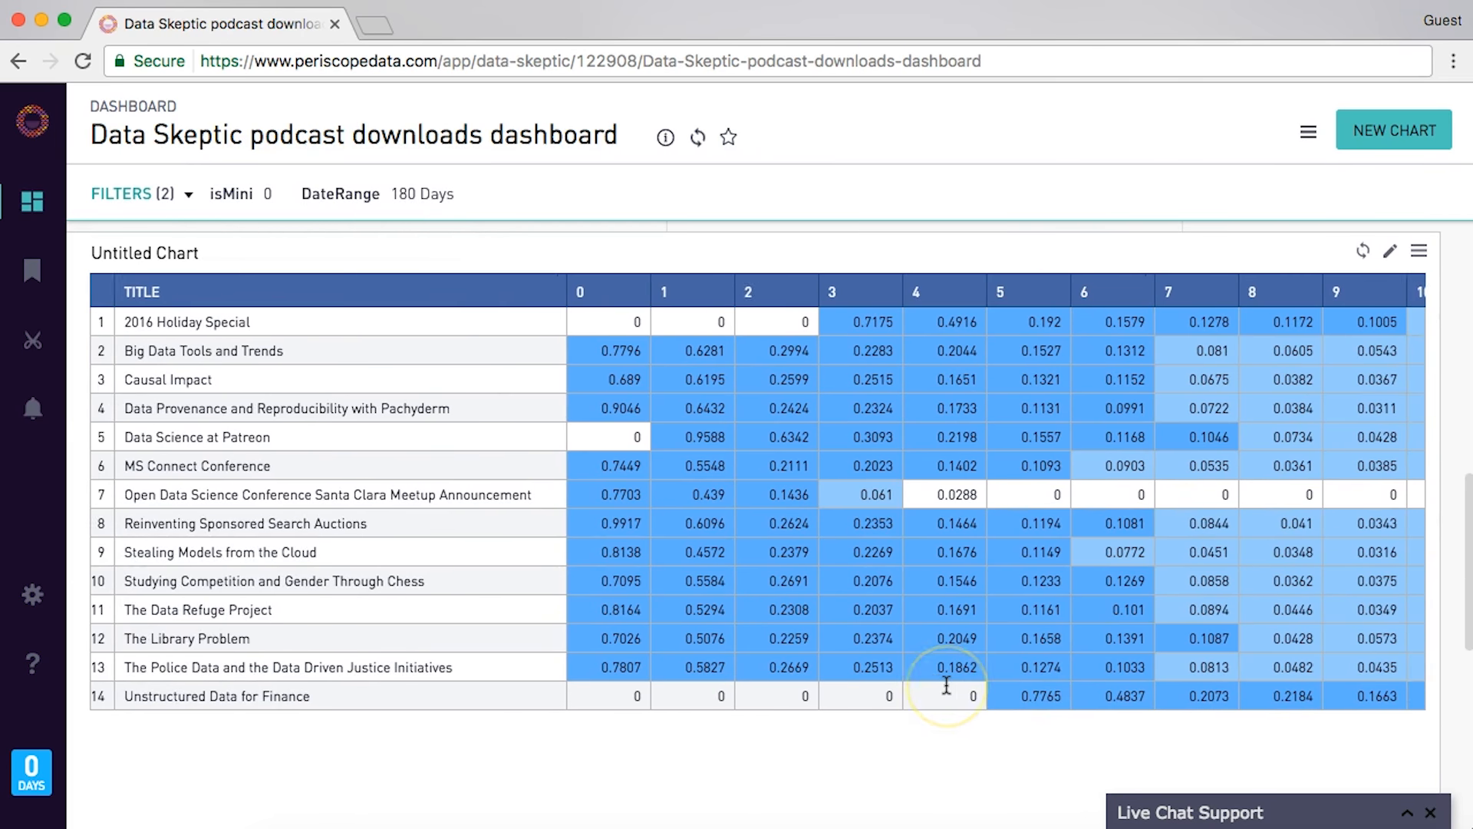
click(930, 698)
click(975, 697)
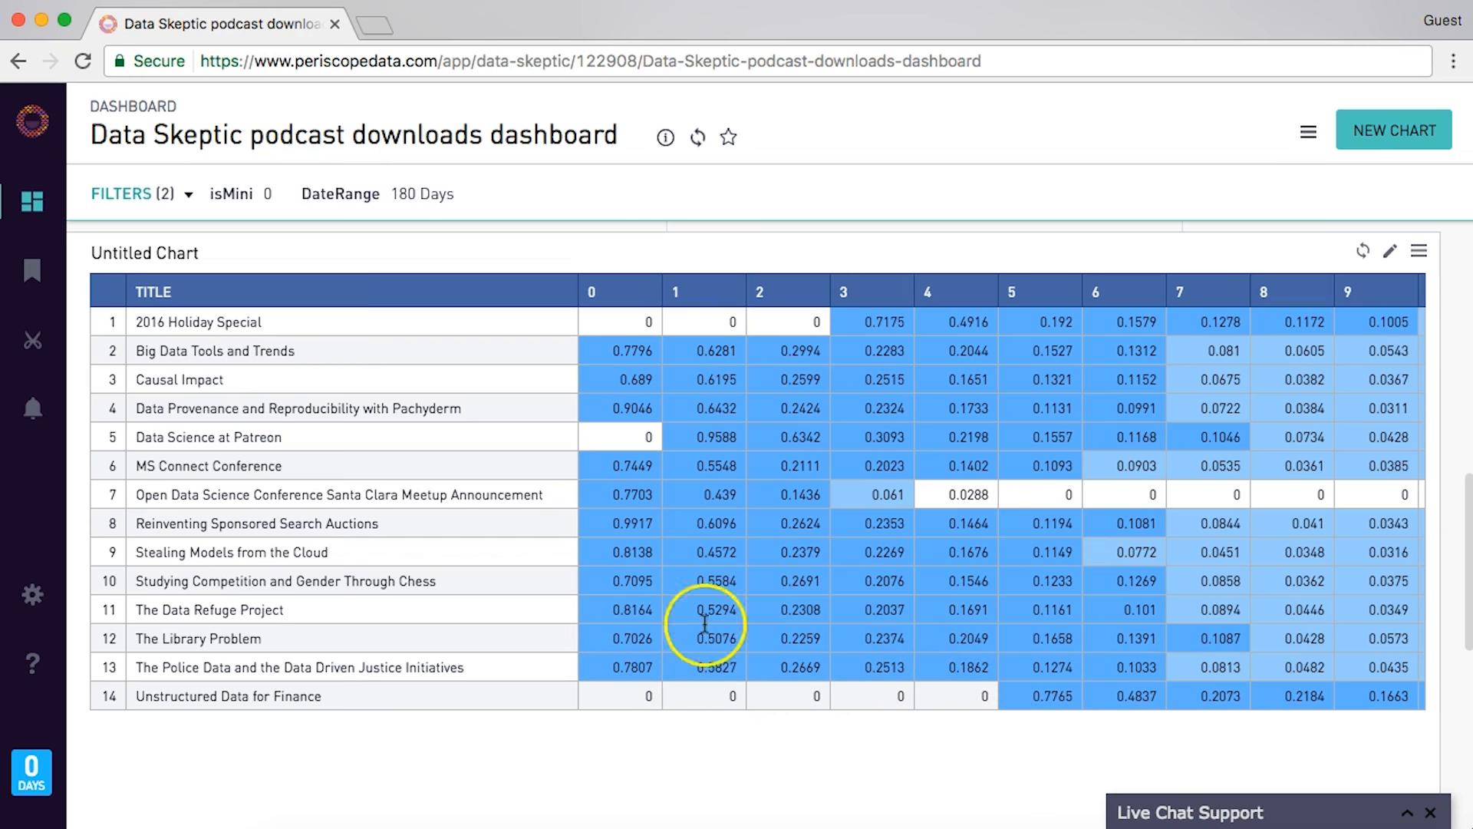
scroll(716, 606, right, 5)
scroll(732, 583, right, 8)
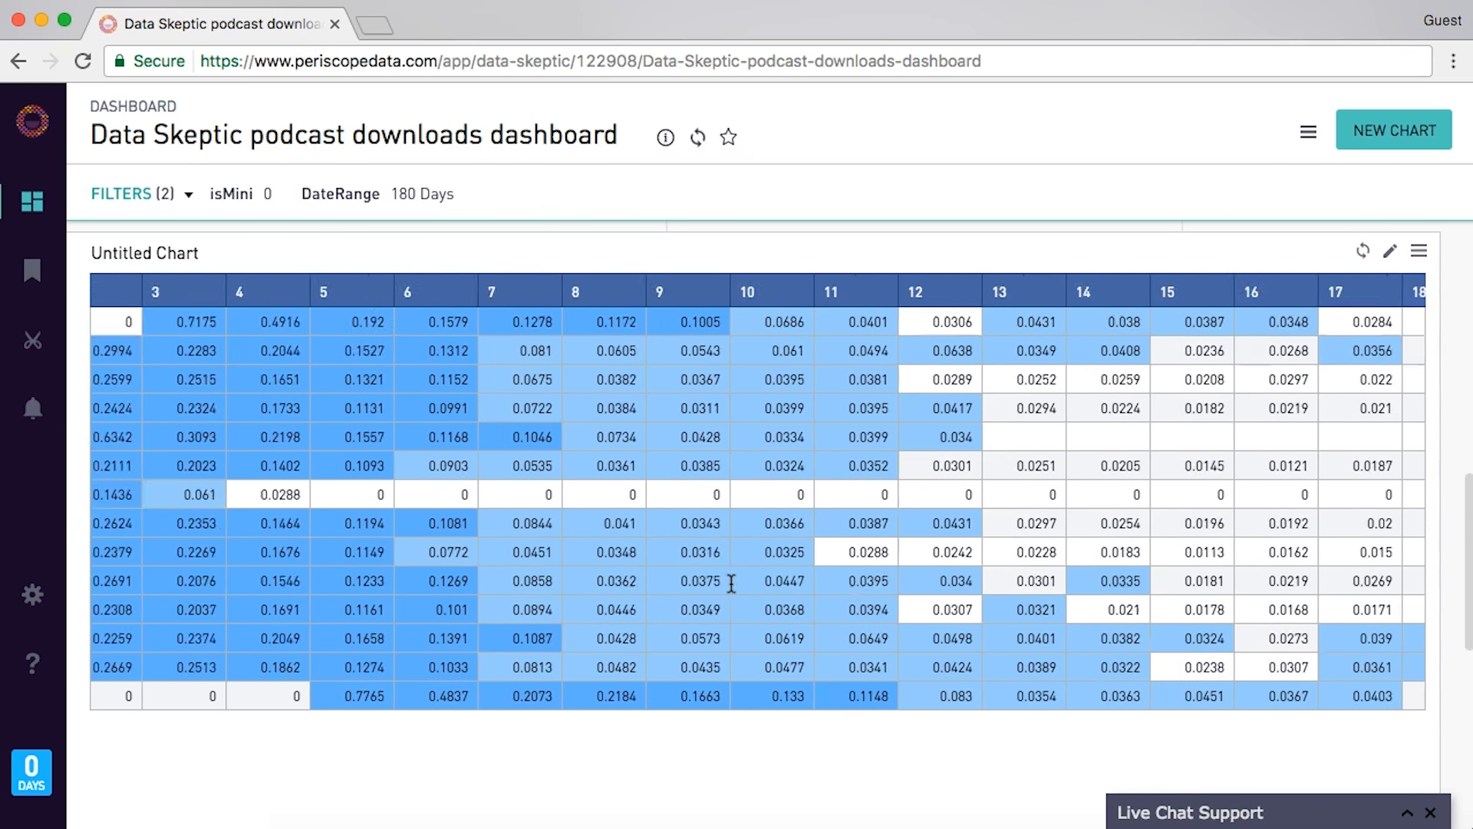
scroll(691, 576, left, 12)
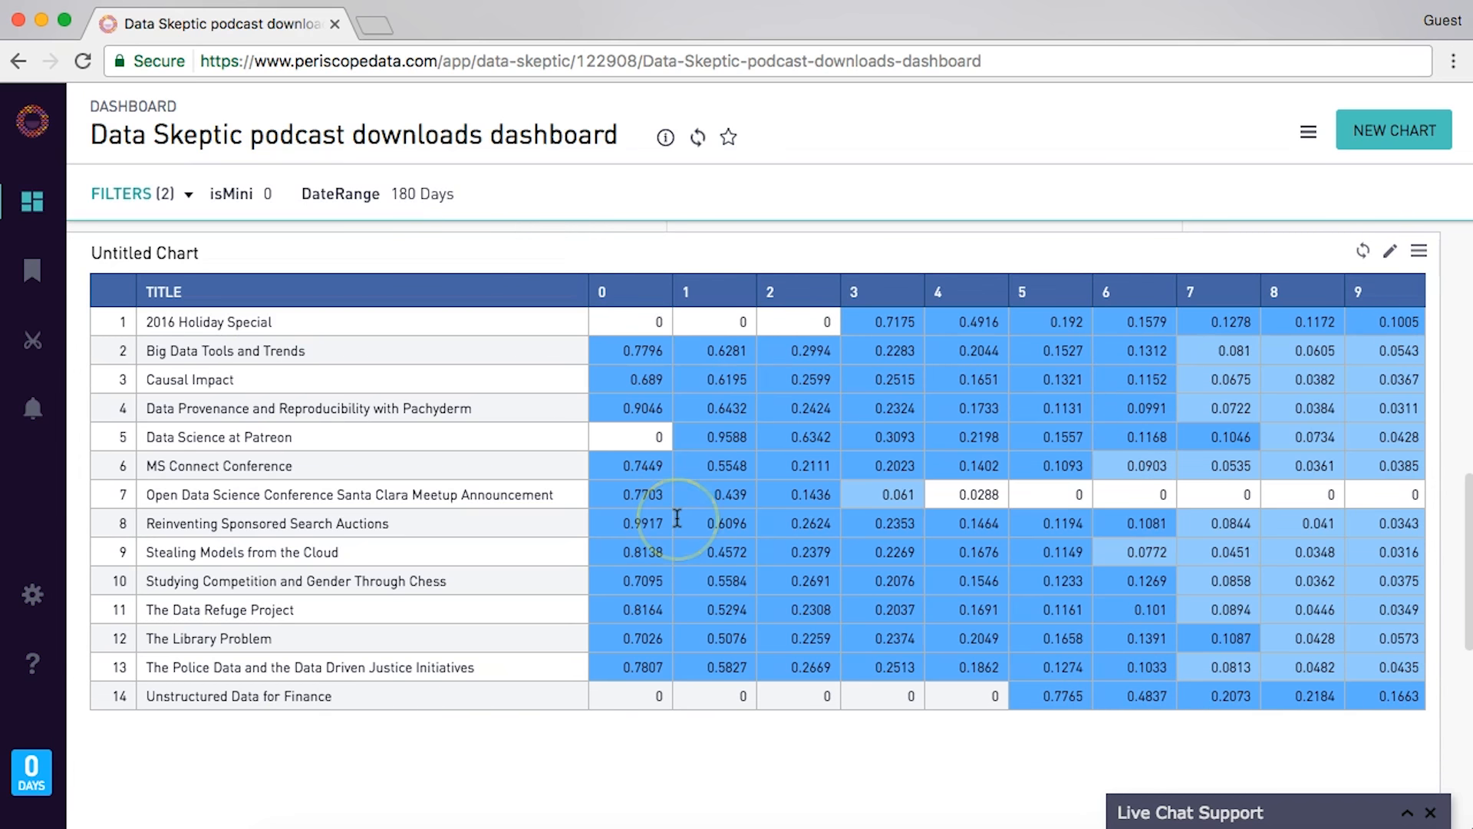
scroll(679, 519, down, 5)
scroll(651, 551, down, 2)
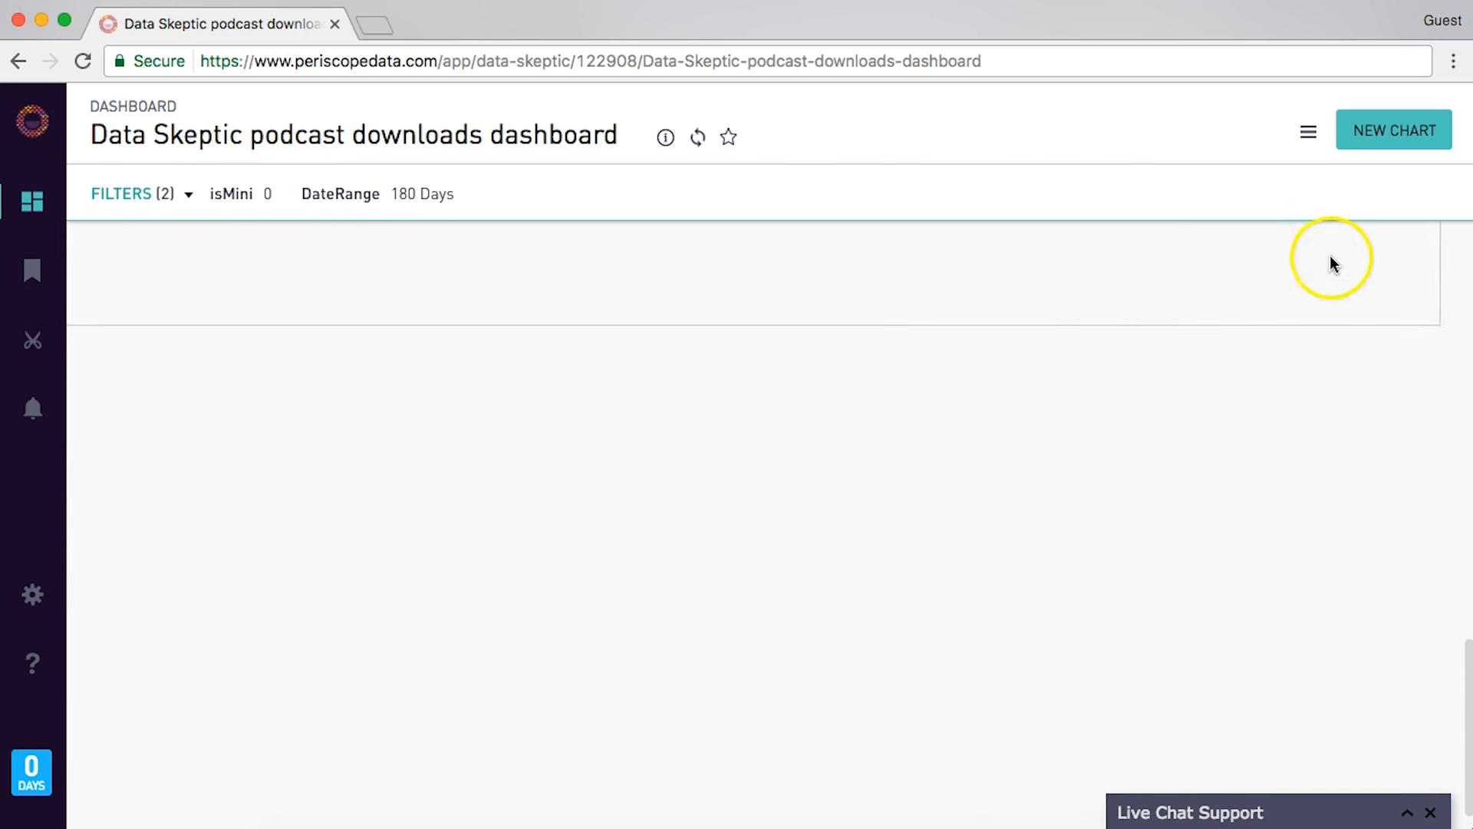
- Start a new chart query selecting title from dogroup, with a d90 sum bucket for ord 60–90
click(1372, 140)
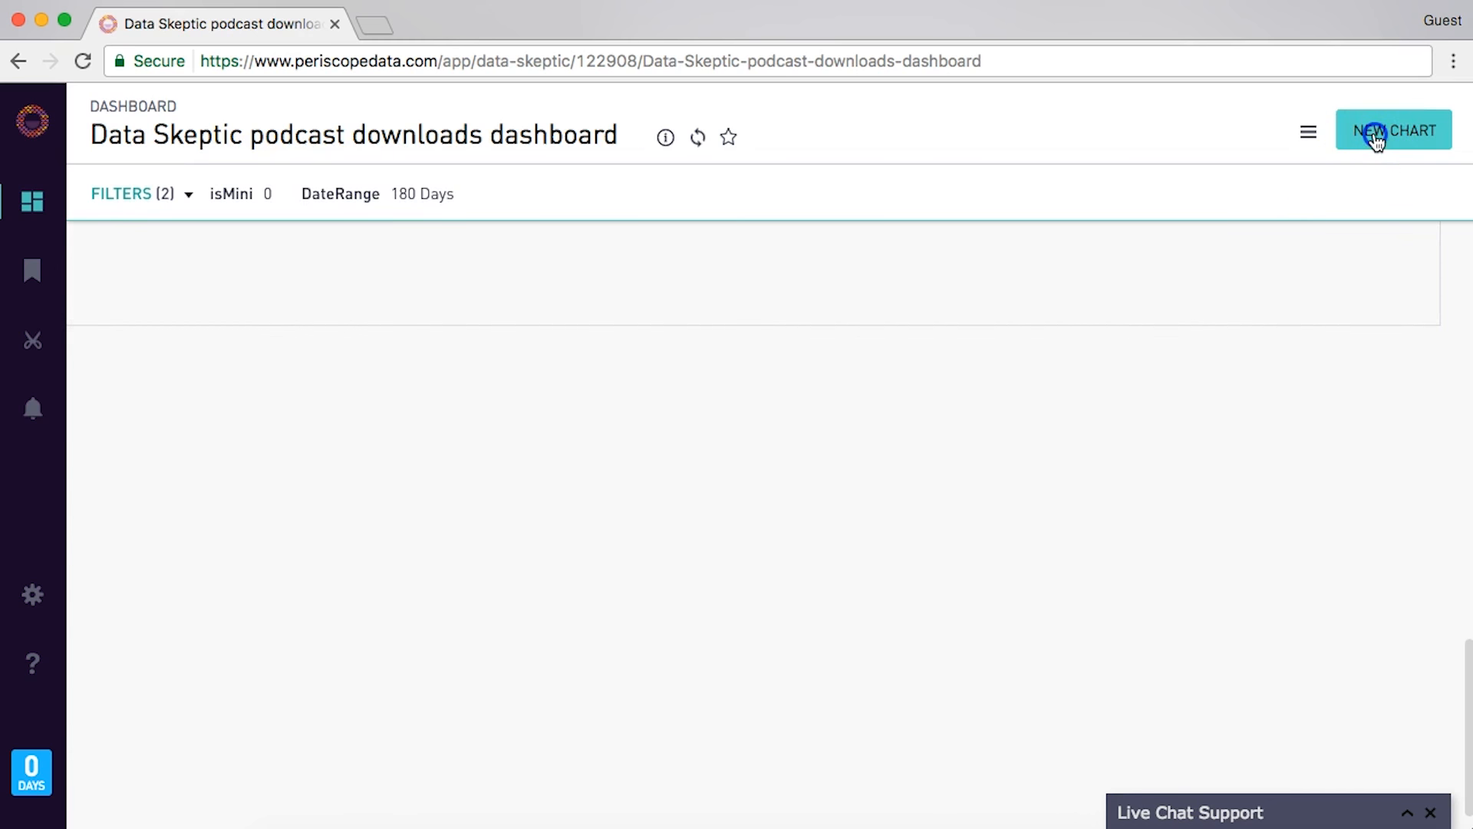
click(900, 243)
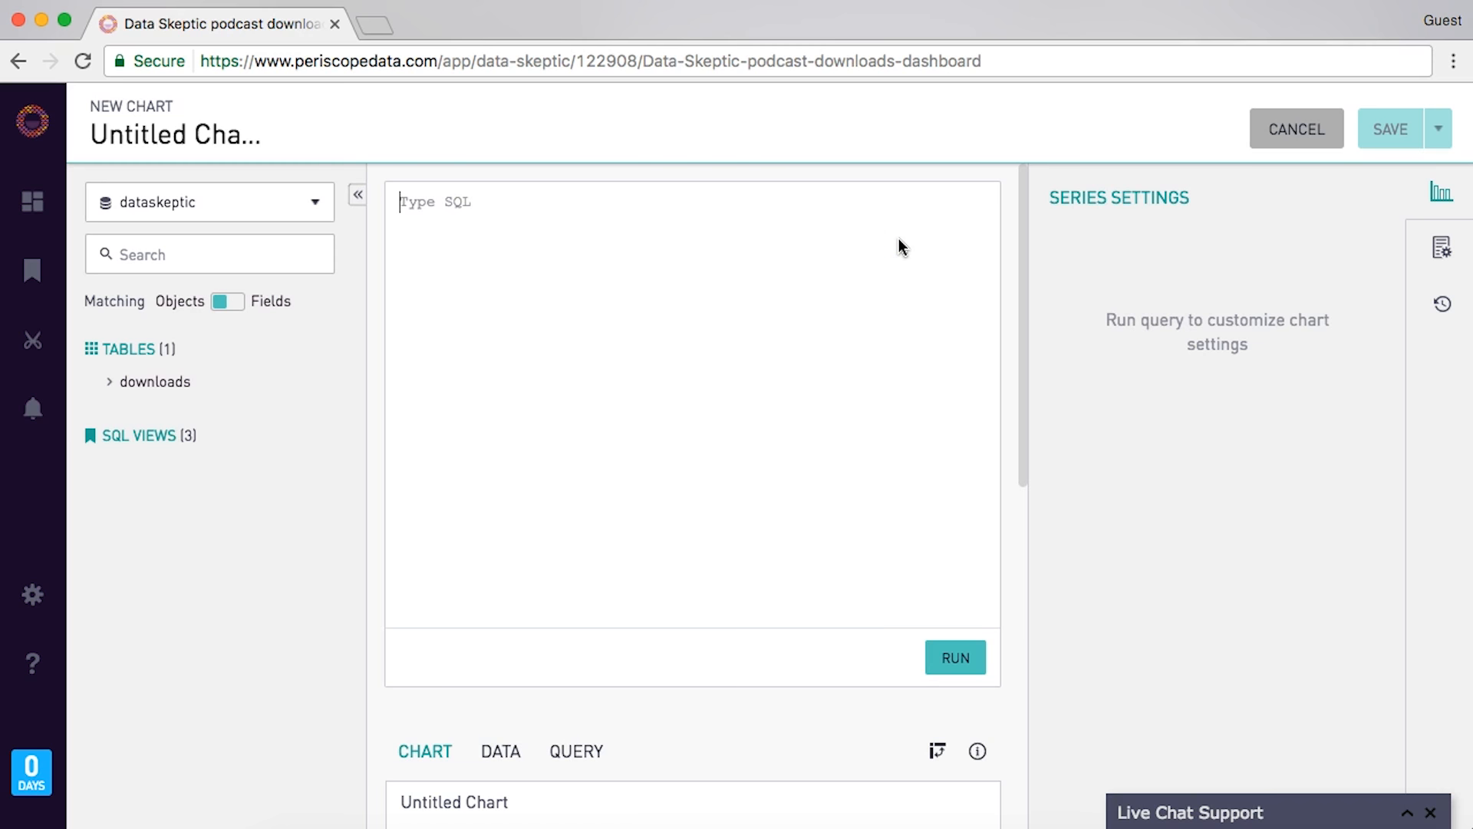
text(SELECT )
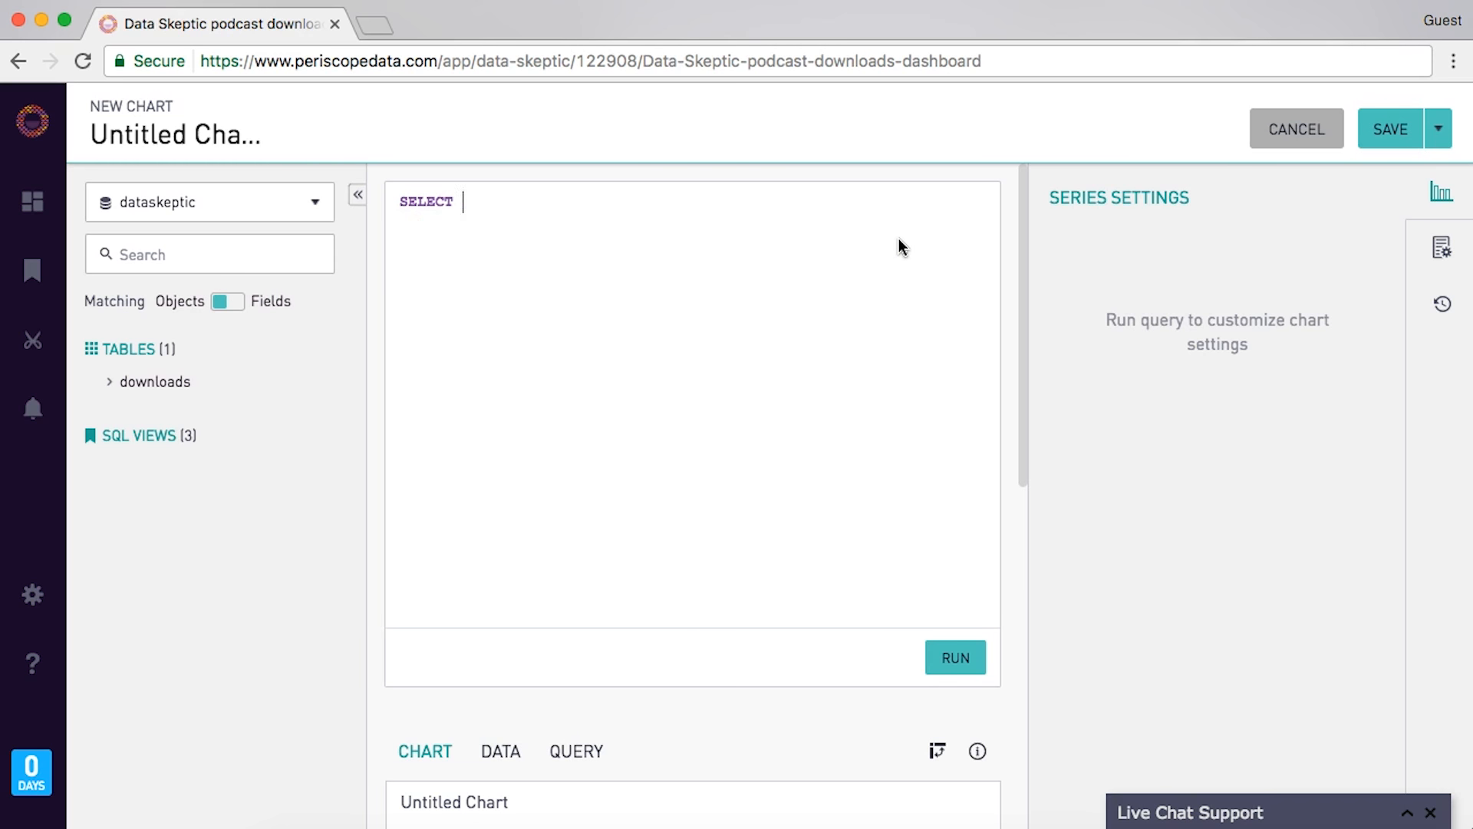
text(title)
key(Return)
text(from dogroup)
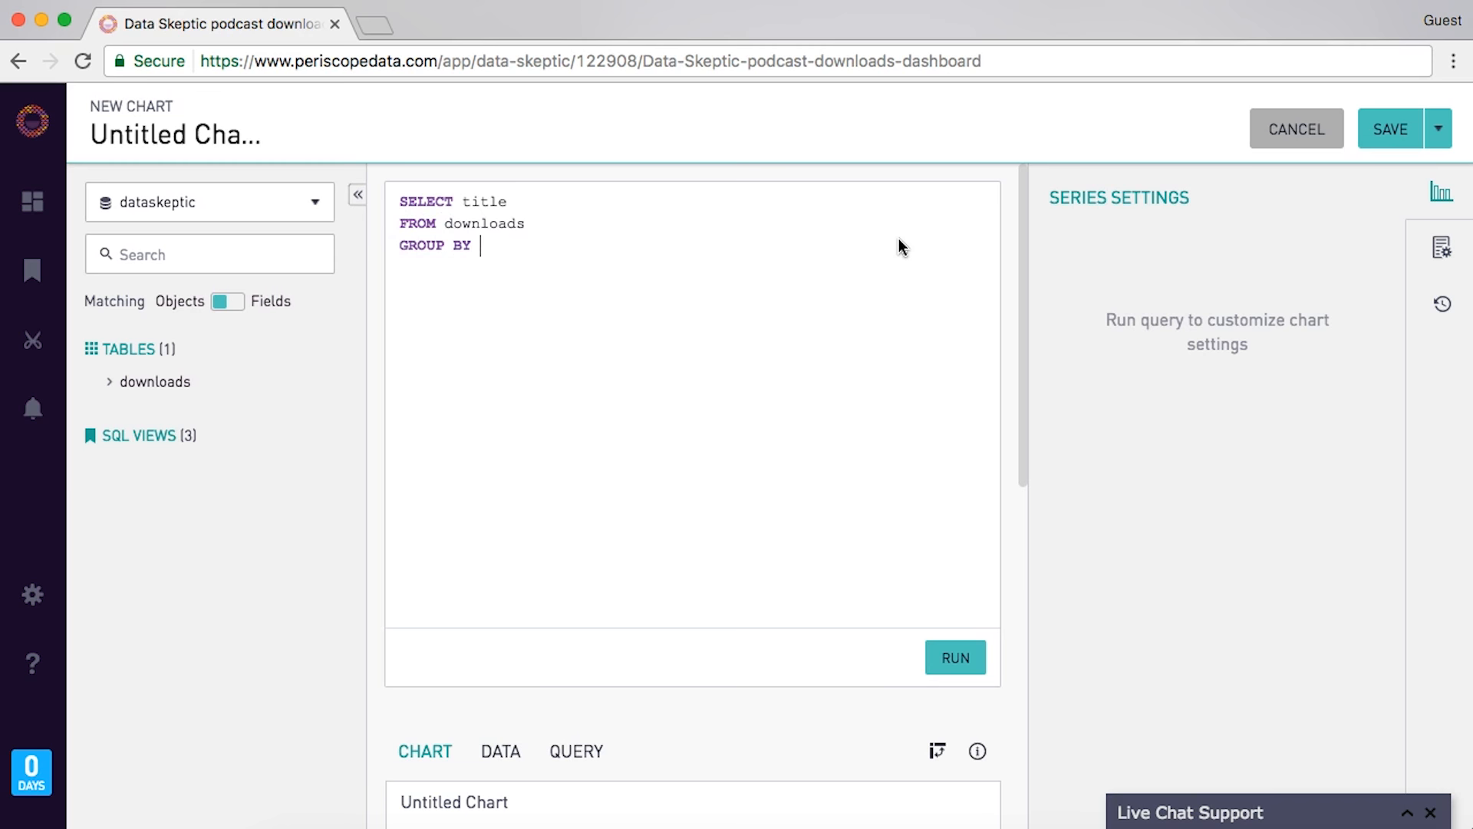
key(Up)
key(Return)
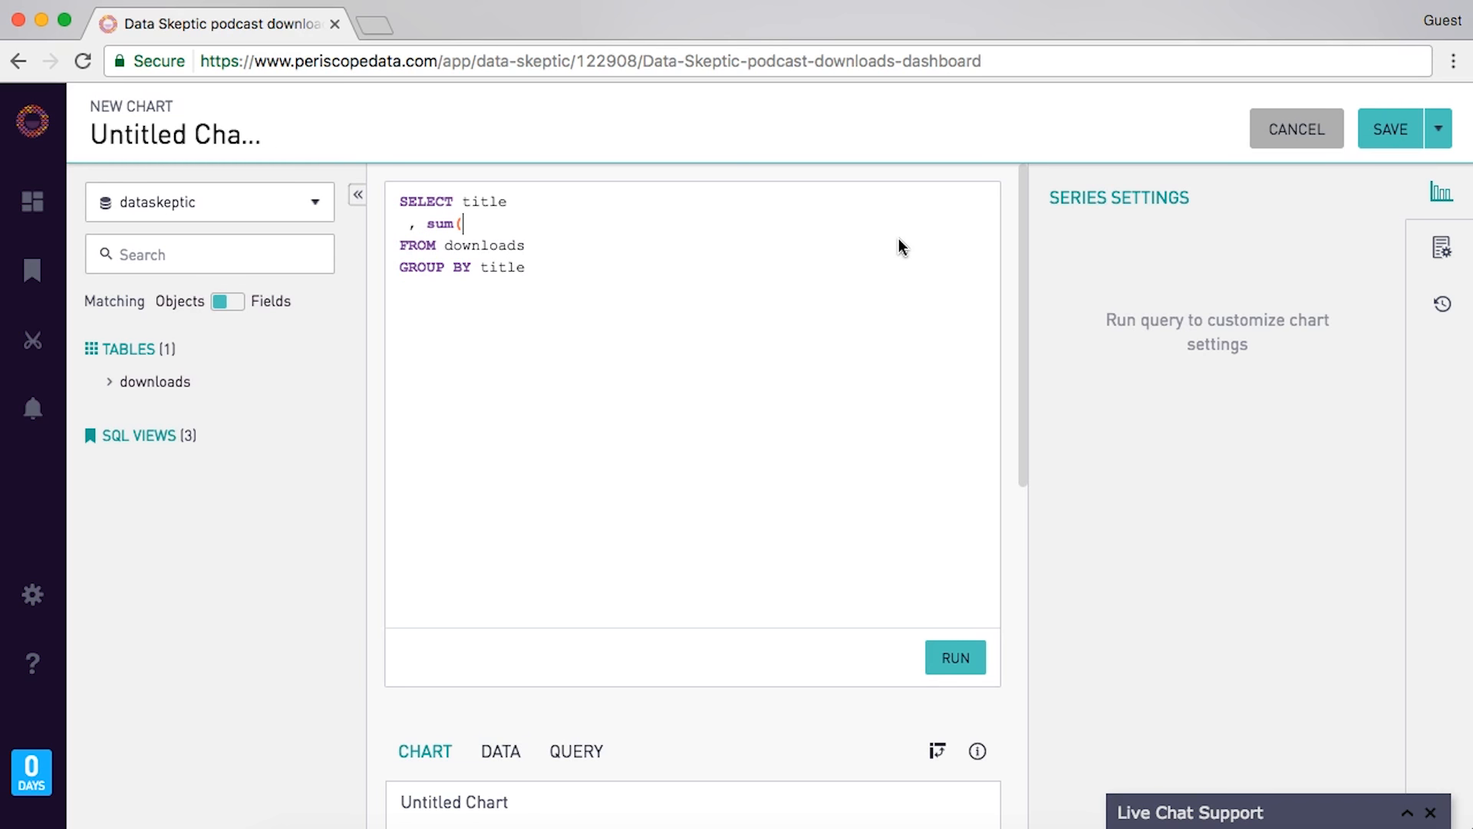
text(, sum(c)
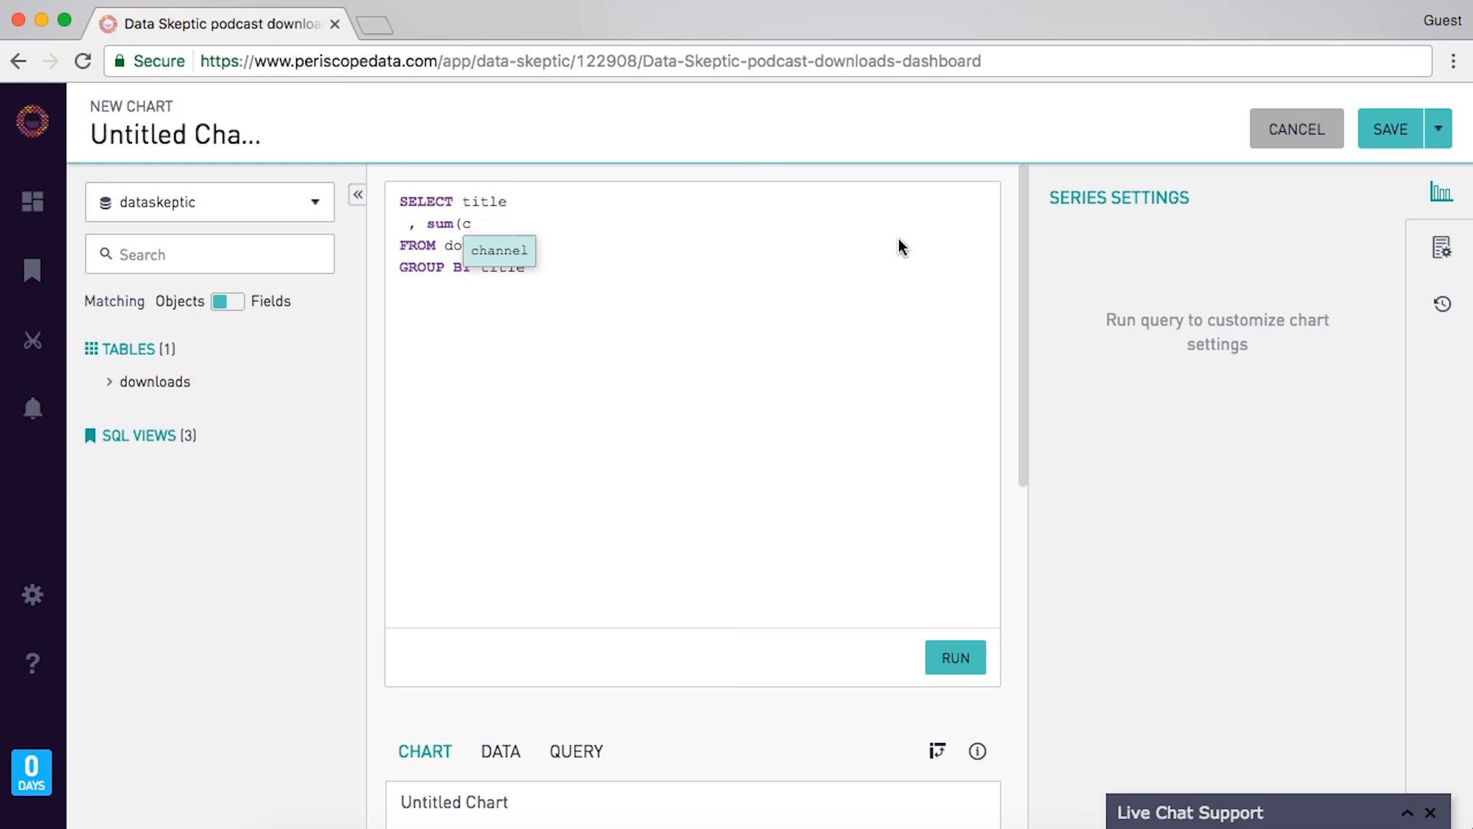
text(ase when ord)
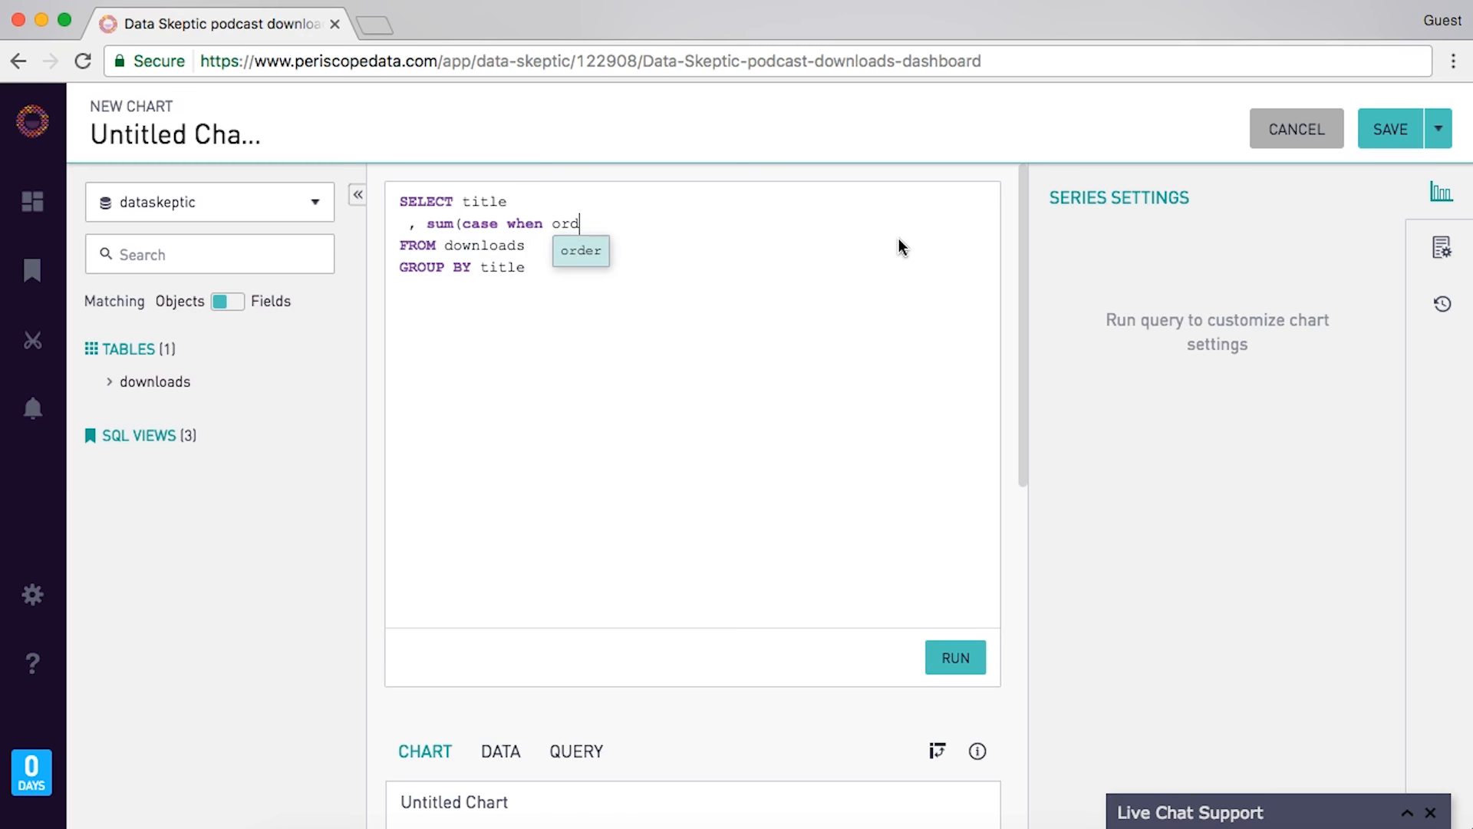
text( >)
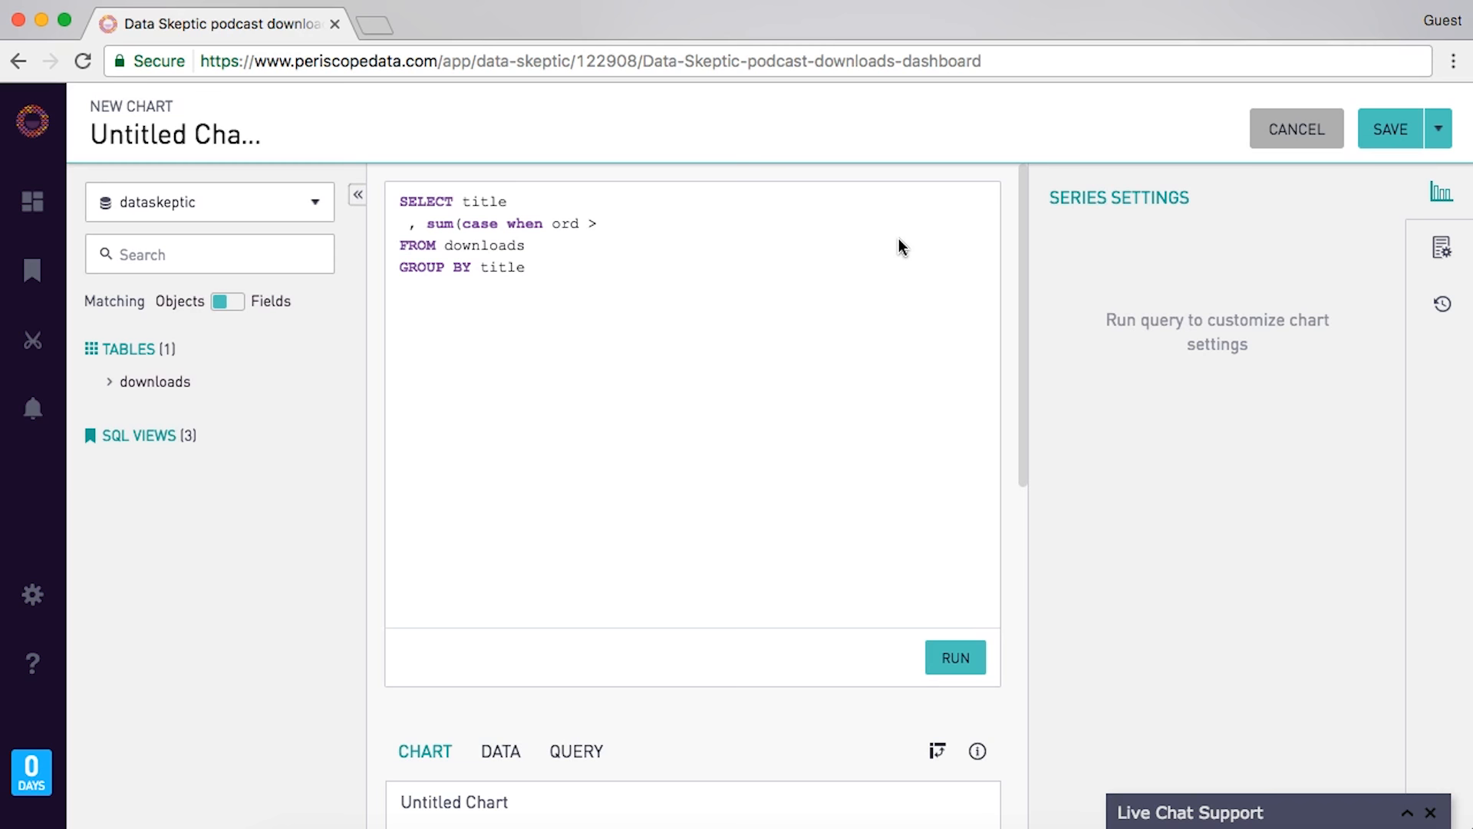
text( 60 and ord <= 90 then norm_downloads )
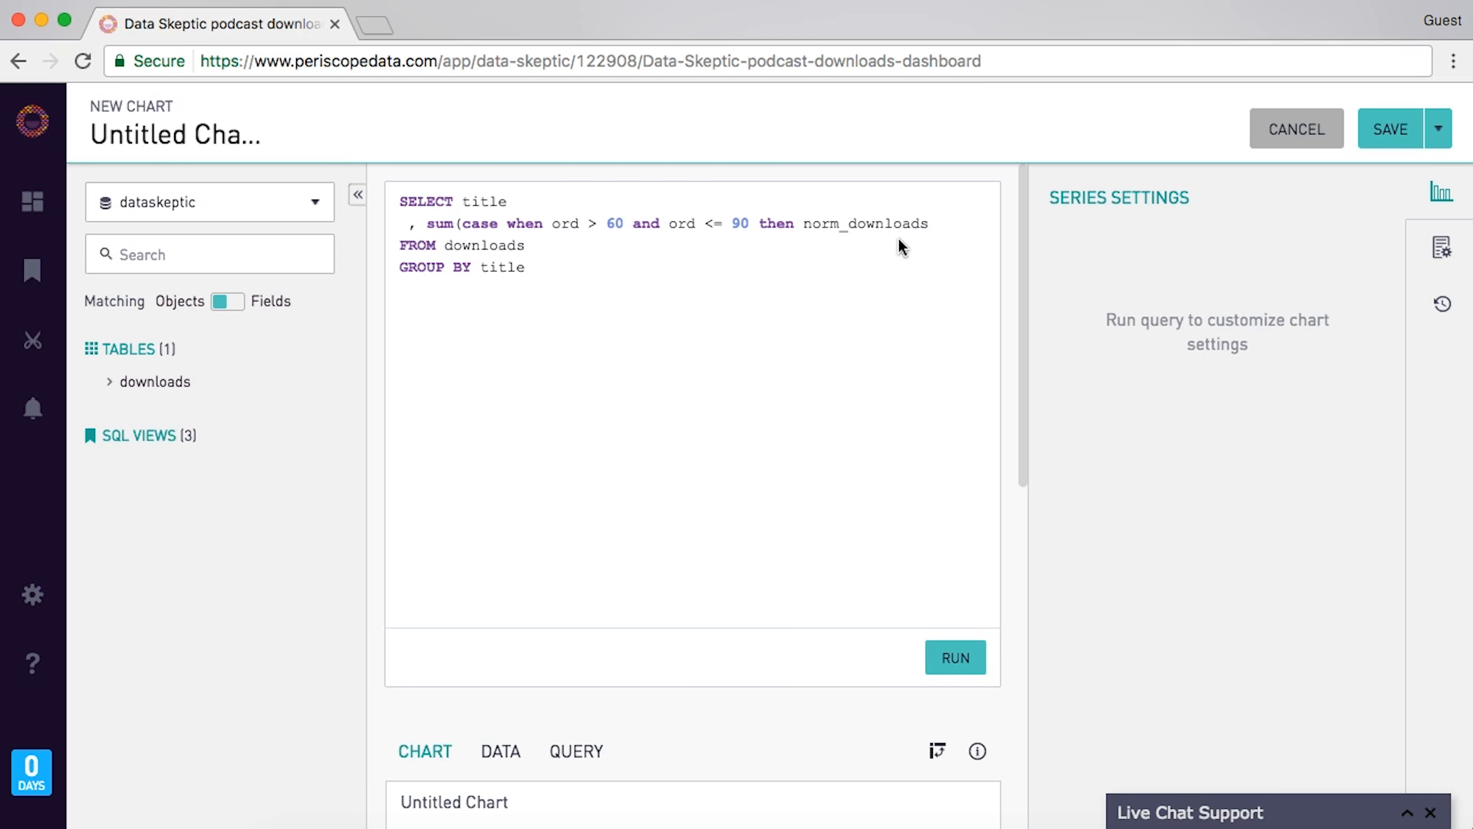
text(else 0 end) as)
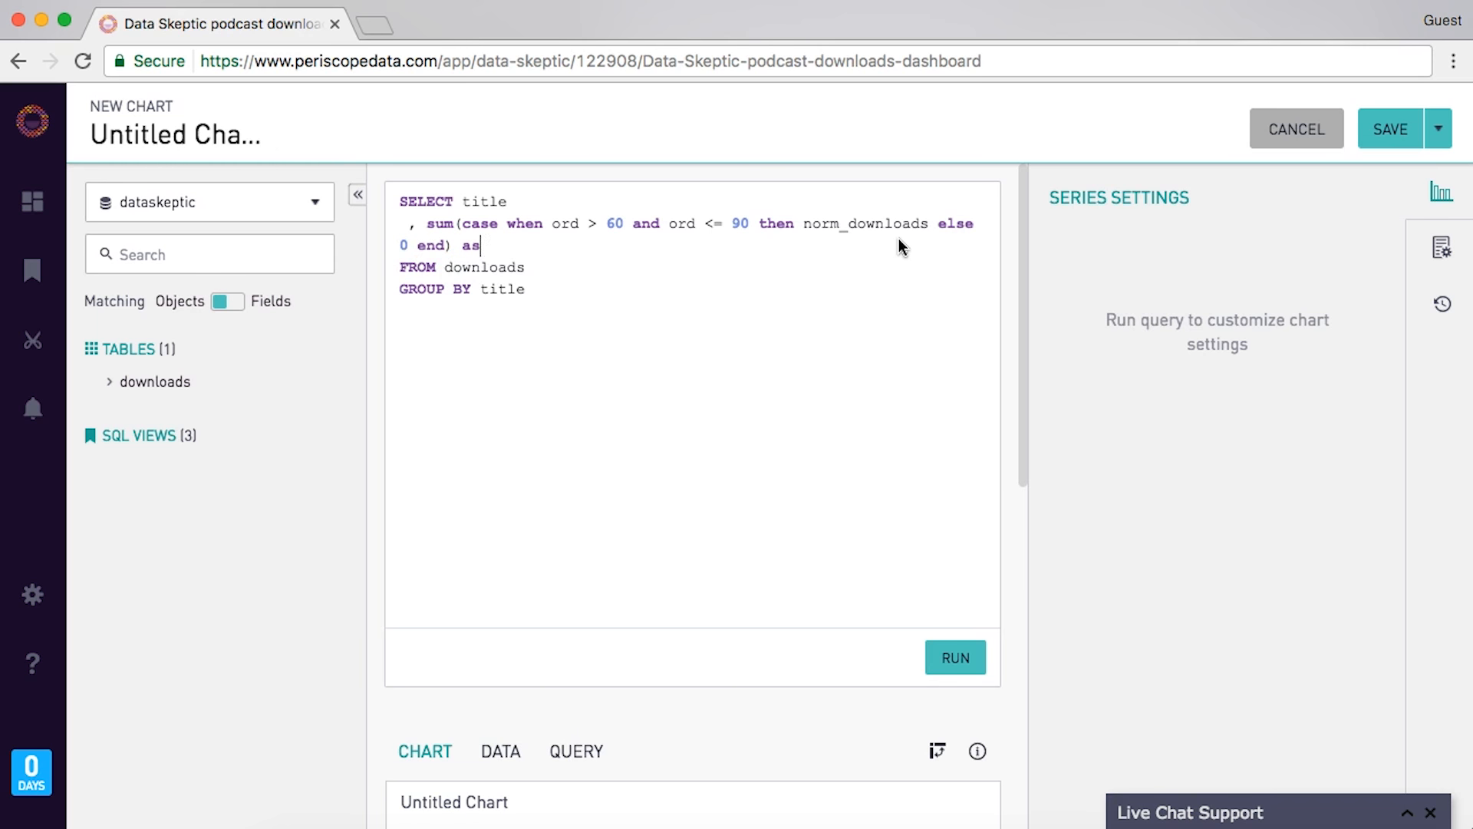
text( d)
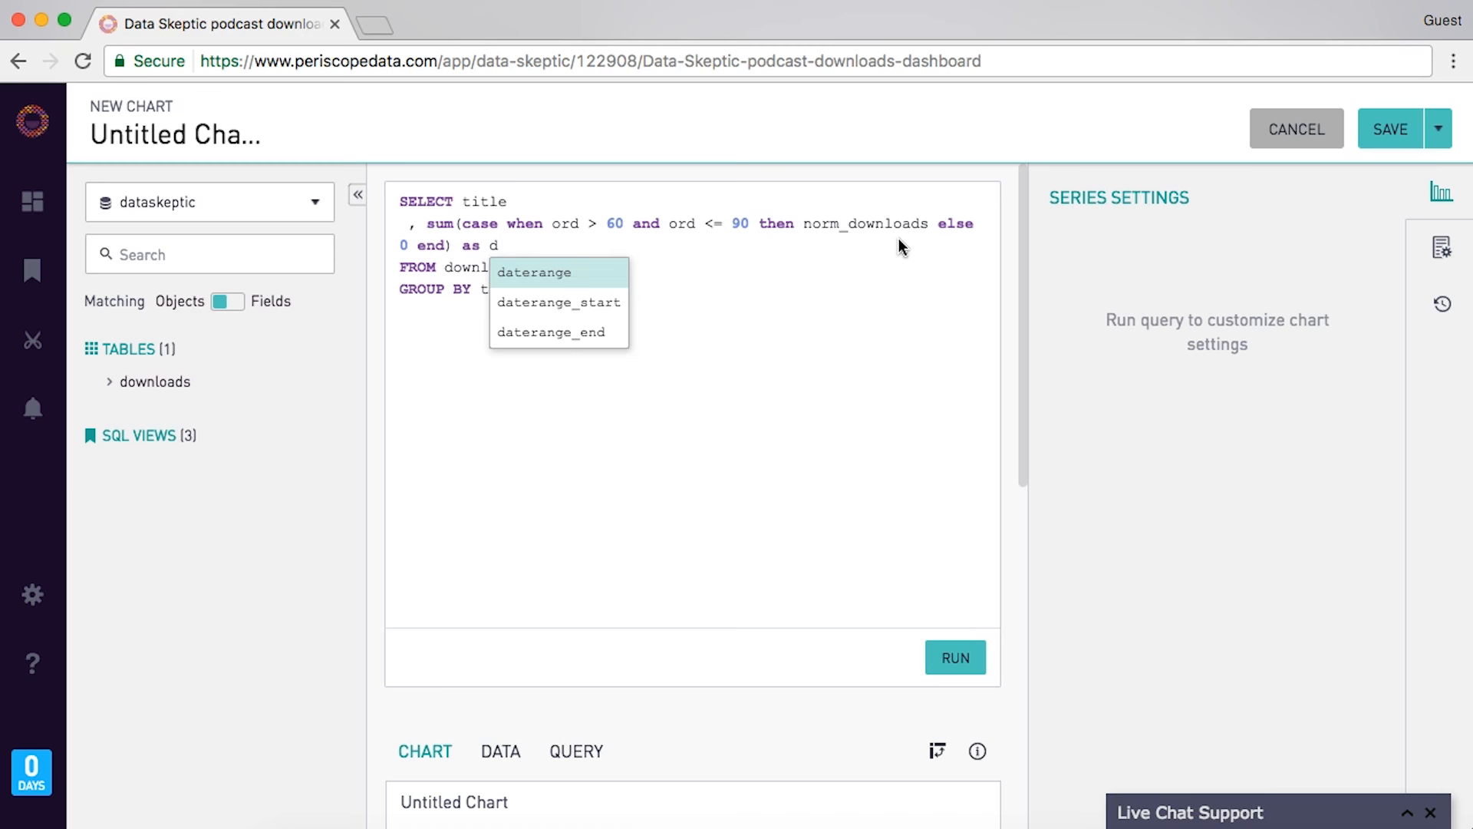
text(90)
- Duplicate the d90 bucket line twice and change the first copy's bounds to 0–30
key(Up)
key(shift+Down)
key(shift+Down)
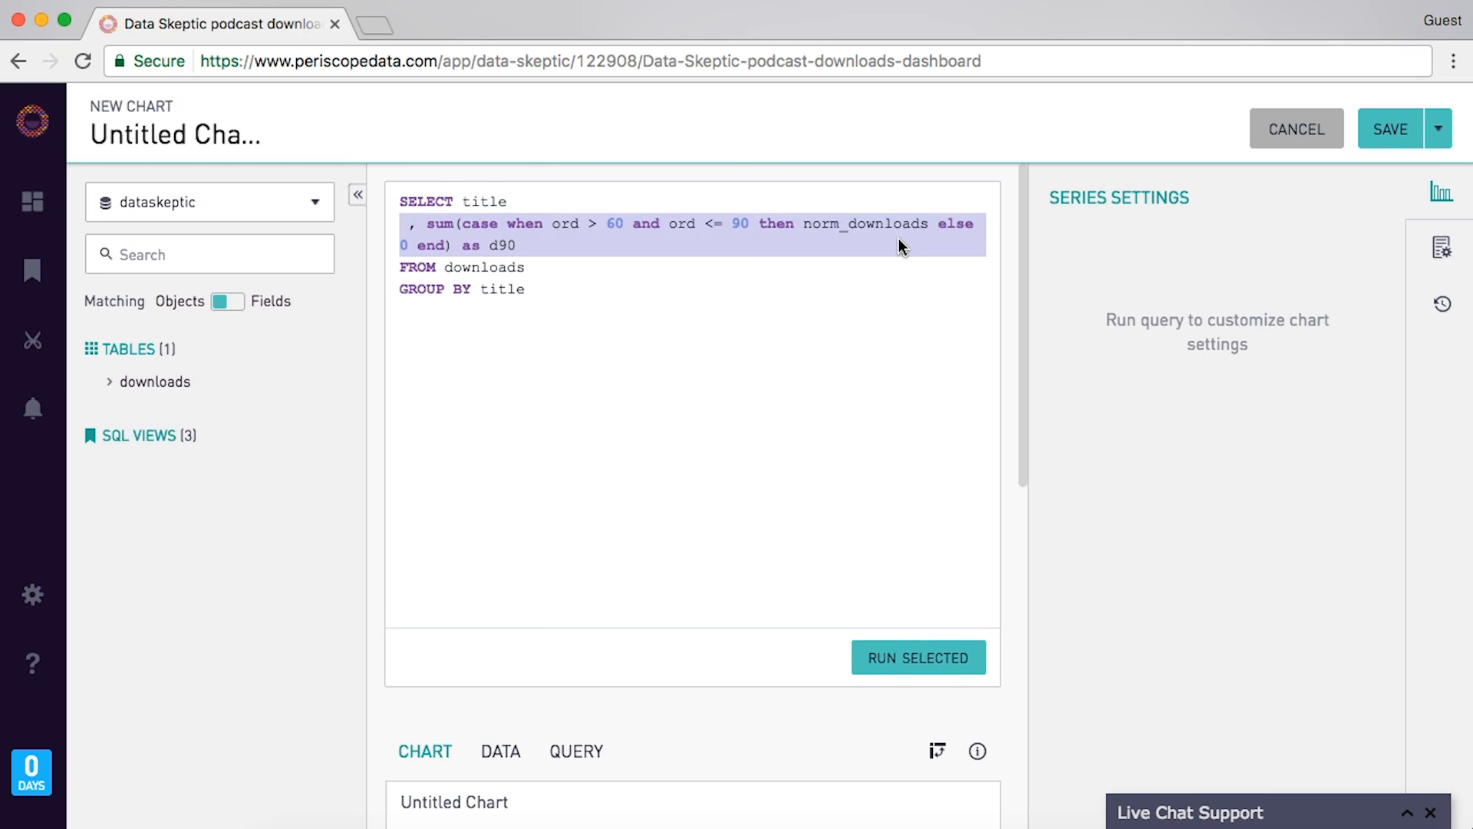
key(super+c)
key(super+v)
key(super+v)
key(super+v)
key(Up)
double_click(614, 223)
key(BackSpace)
text(0)
click(742, 223)
key(BackSpace)
text(3)
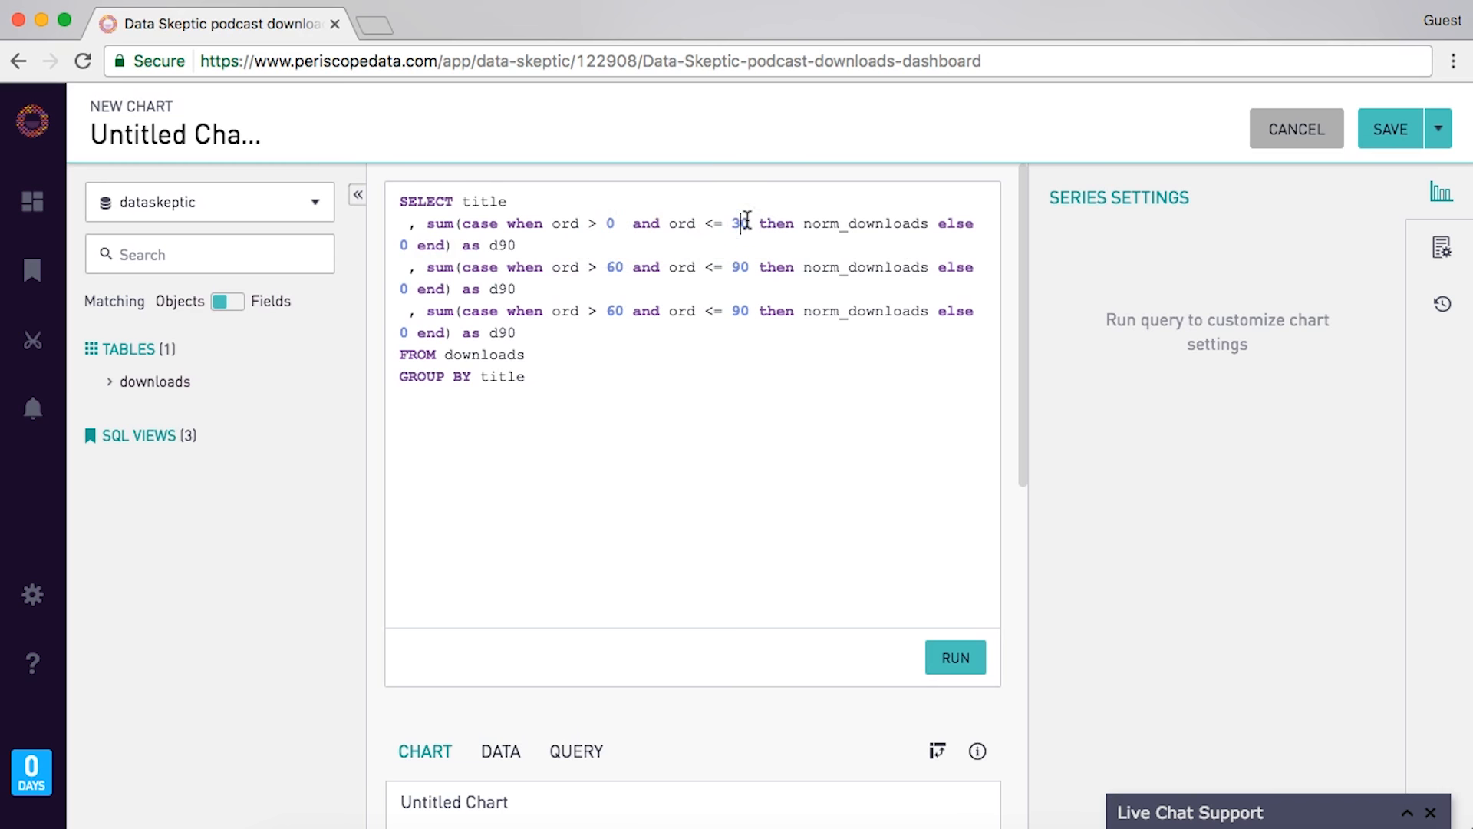
- Set the second copy's bounds to 30–60, rename the aliases d60 and d30, and run the query
click(615, 267)
key(BackSpace)
text(3)
click(741, 268)
key(BackSpace)
text(6)
key(Down)
key(Left)
key(BackSpace)
text(6)
key(BackSpace)
text(3)
key(super+Return)
- Add a WHERE date > '2017-01-01' filter below the FROM line
click(674, 370)
key(Up)
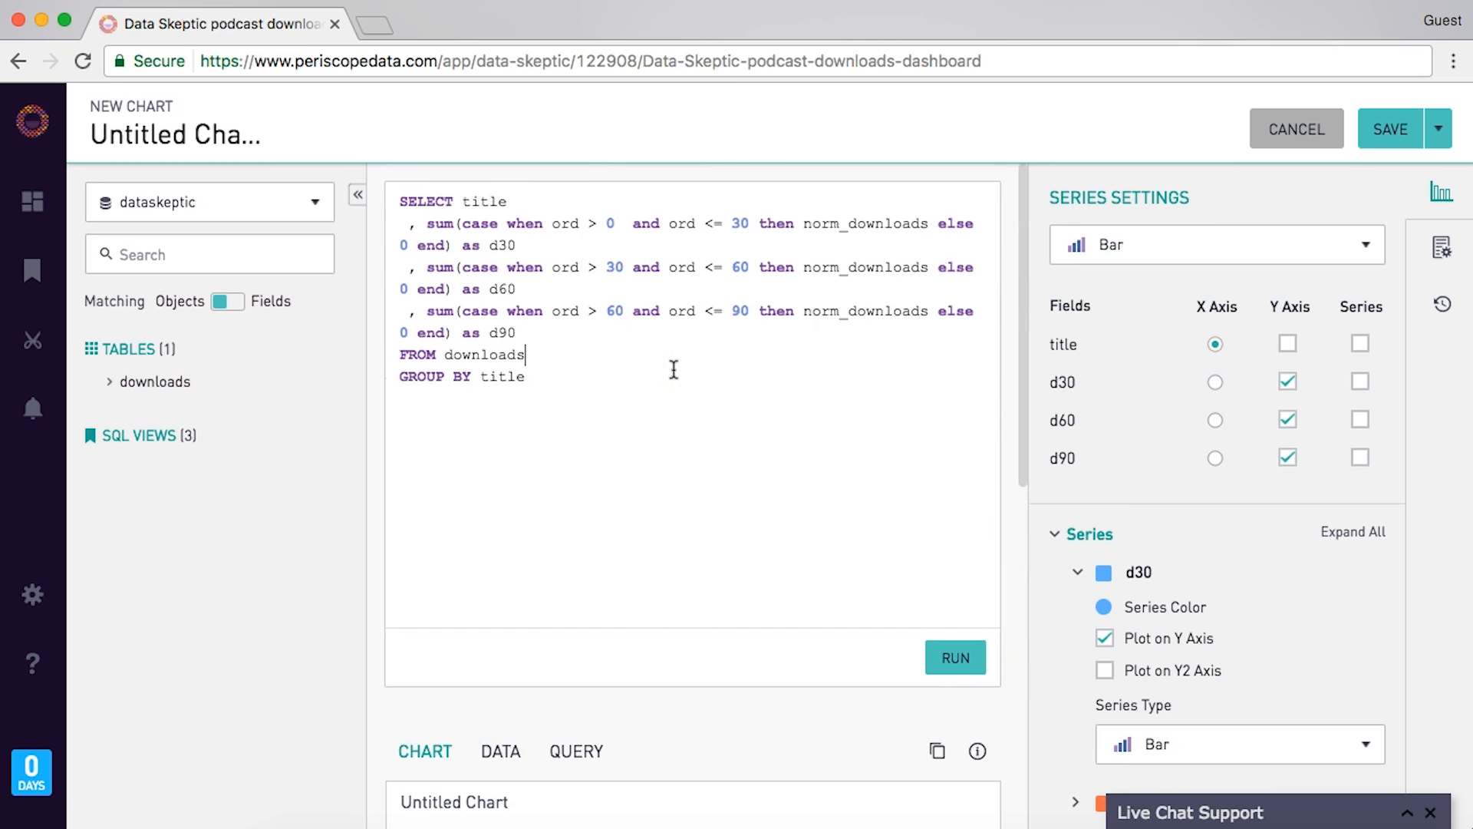
key(Return)
text(WHERE date )
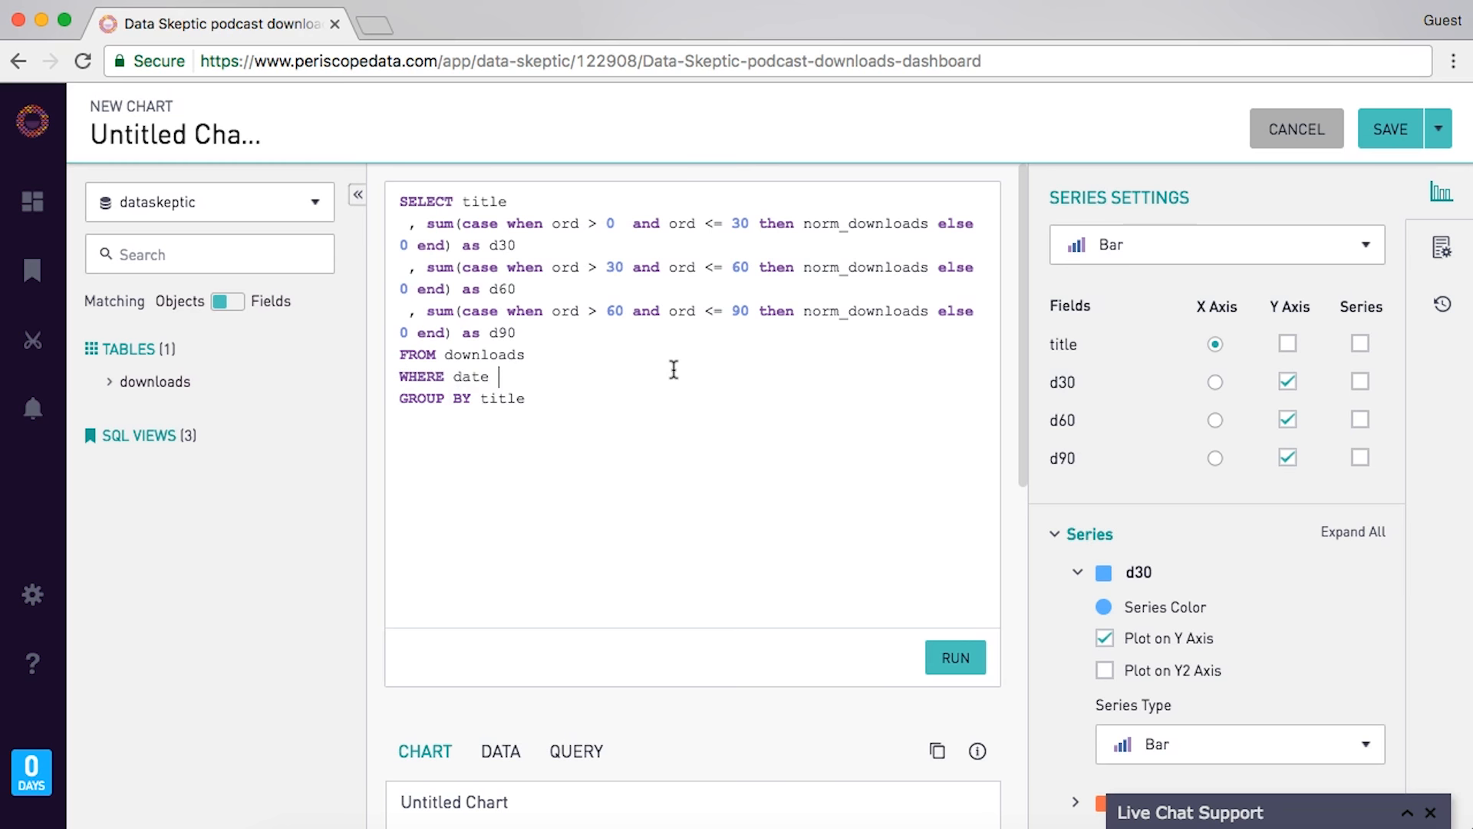
text(> '2017-01-01')
- Add AND title in (select title from [episodepopularity] where release_date > '2017-01-01') and rerun
click(671, 406)
key(End)
key(Return)
text(AND )
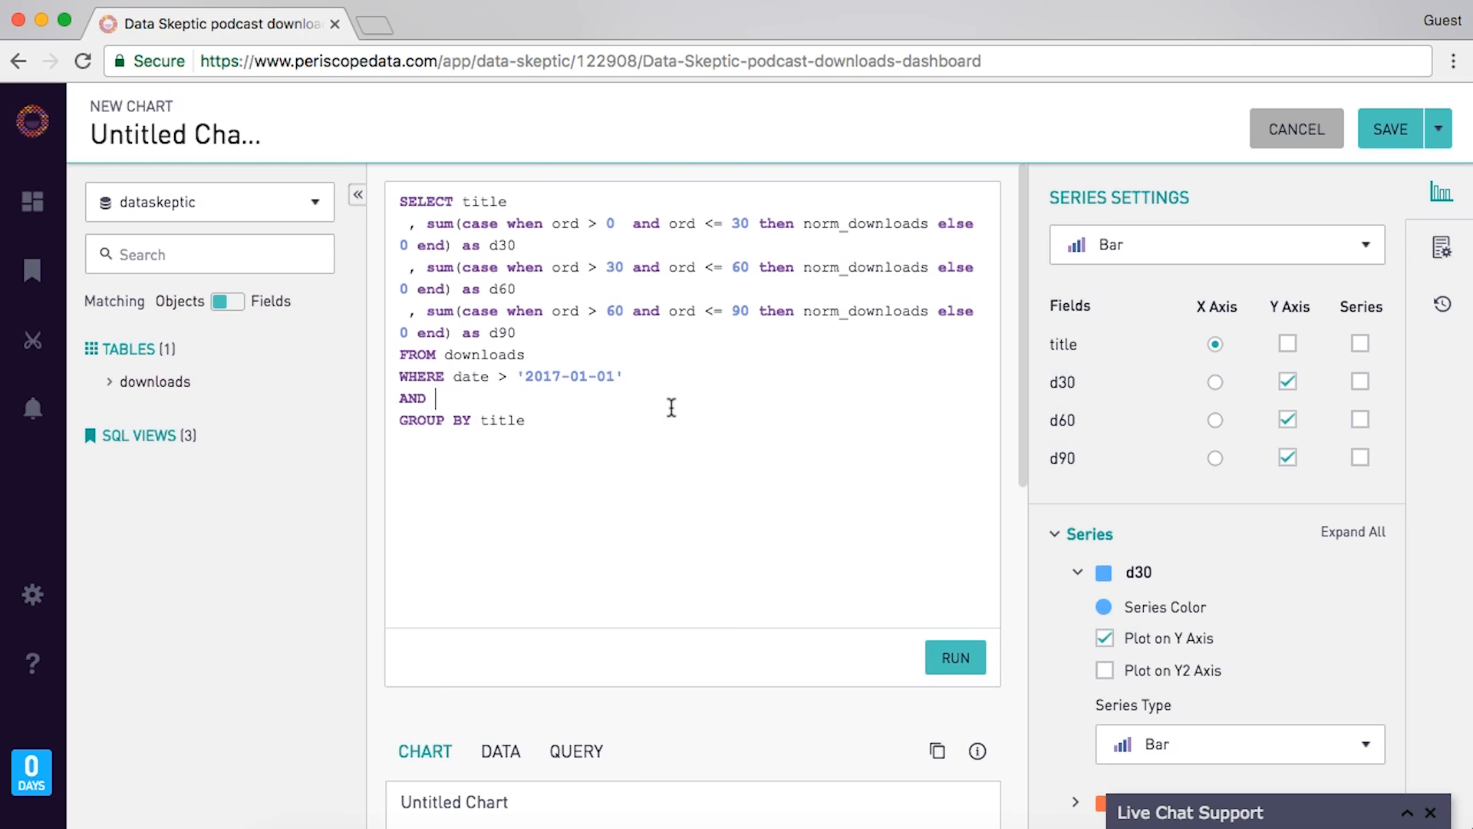
text(title in (sel)
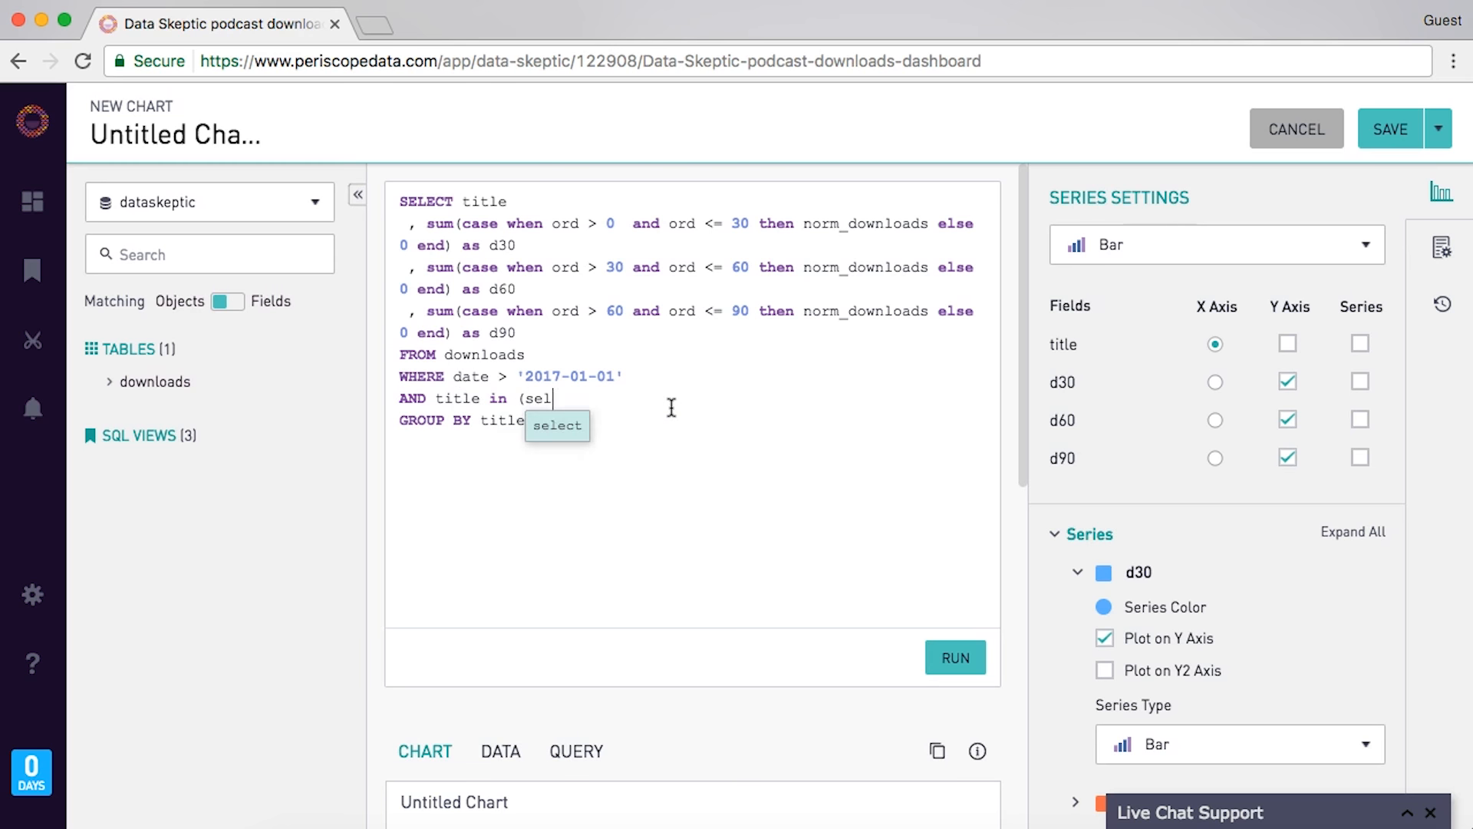
text(ect title from [ep)
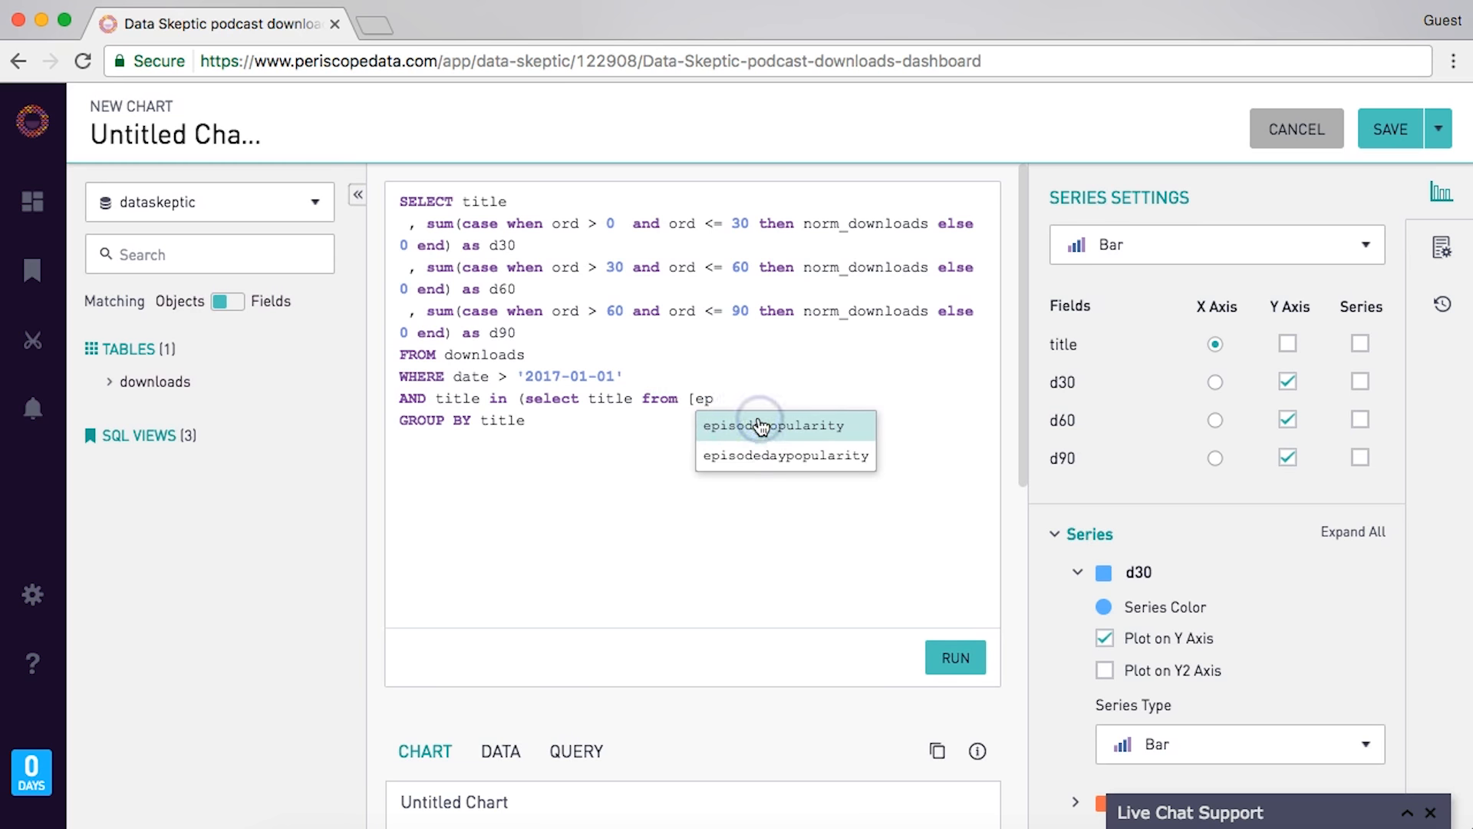
click(756, 423)
text(] where r)
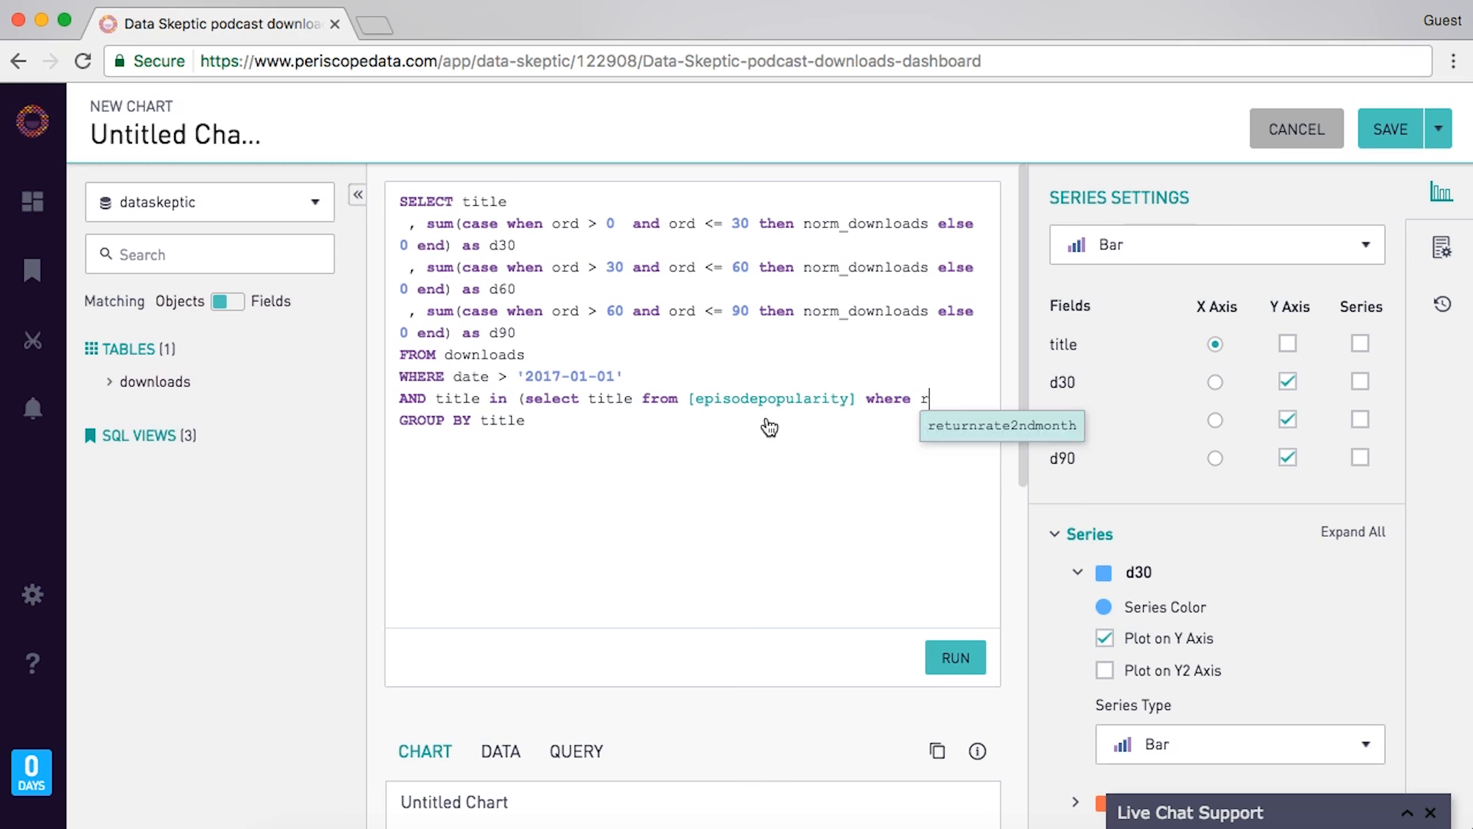
text(elease_date > '2017-01-01)
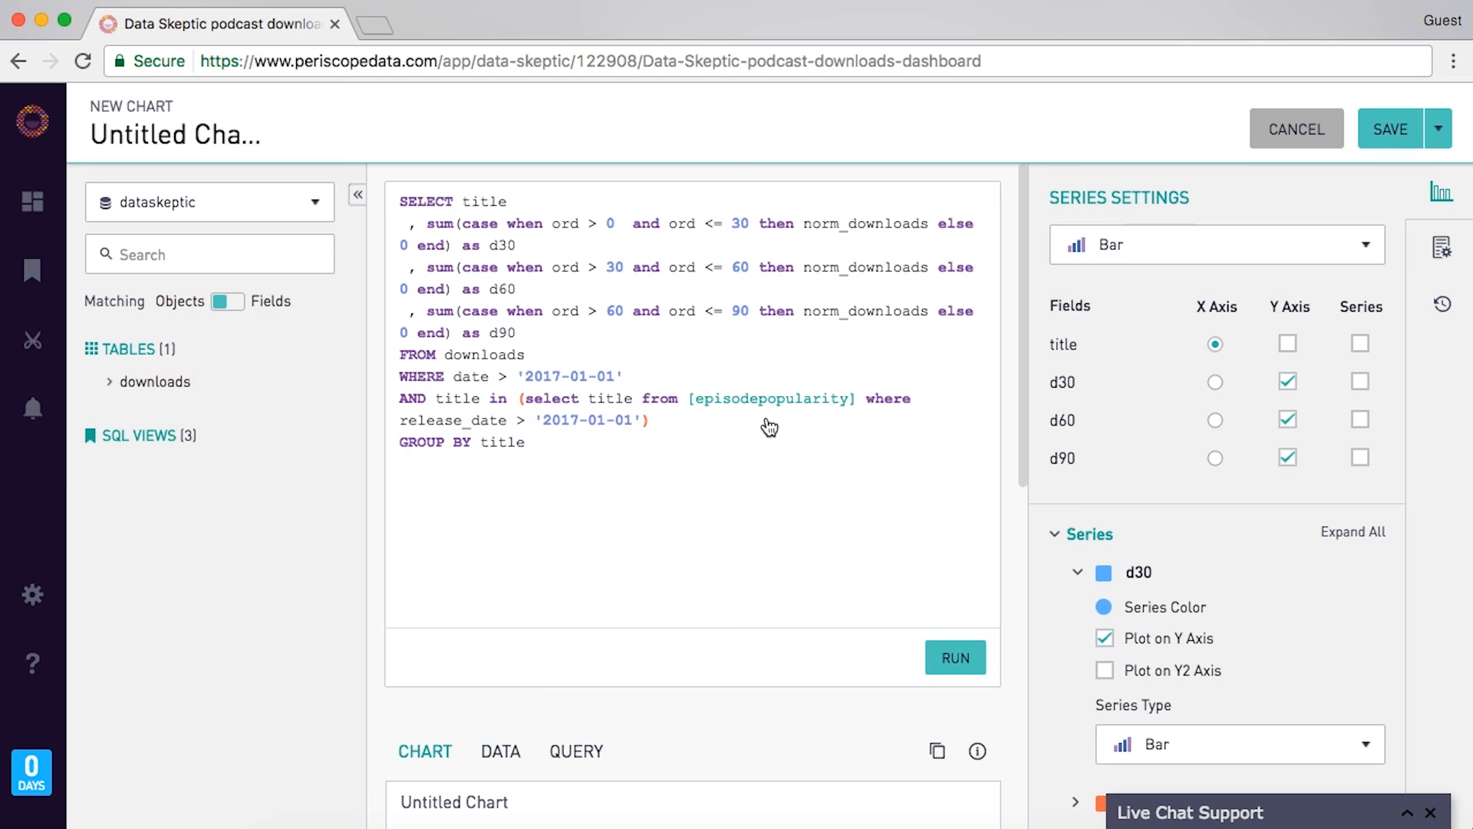
click(955, 658)
- Cut the d30 bucket line and paste it below the d90 line
scroll(794, 516, down, 2)
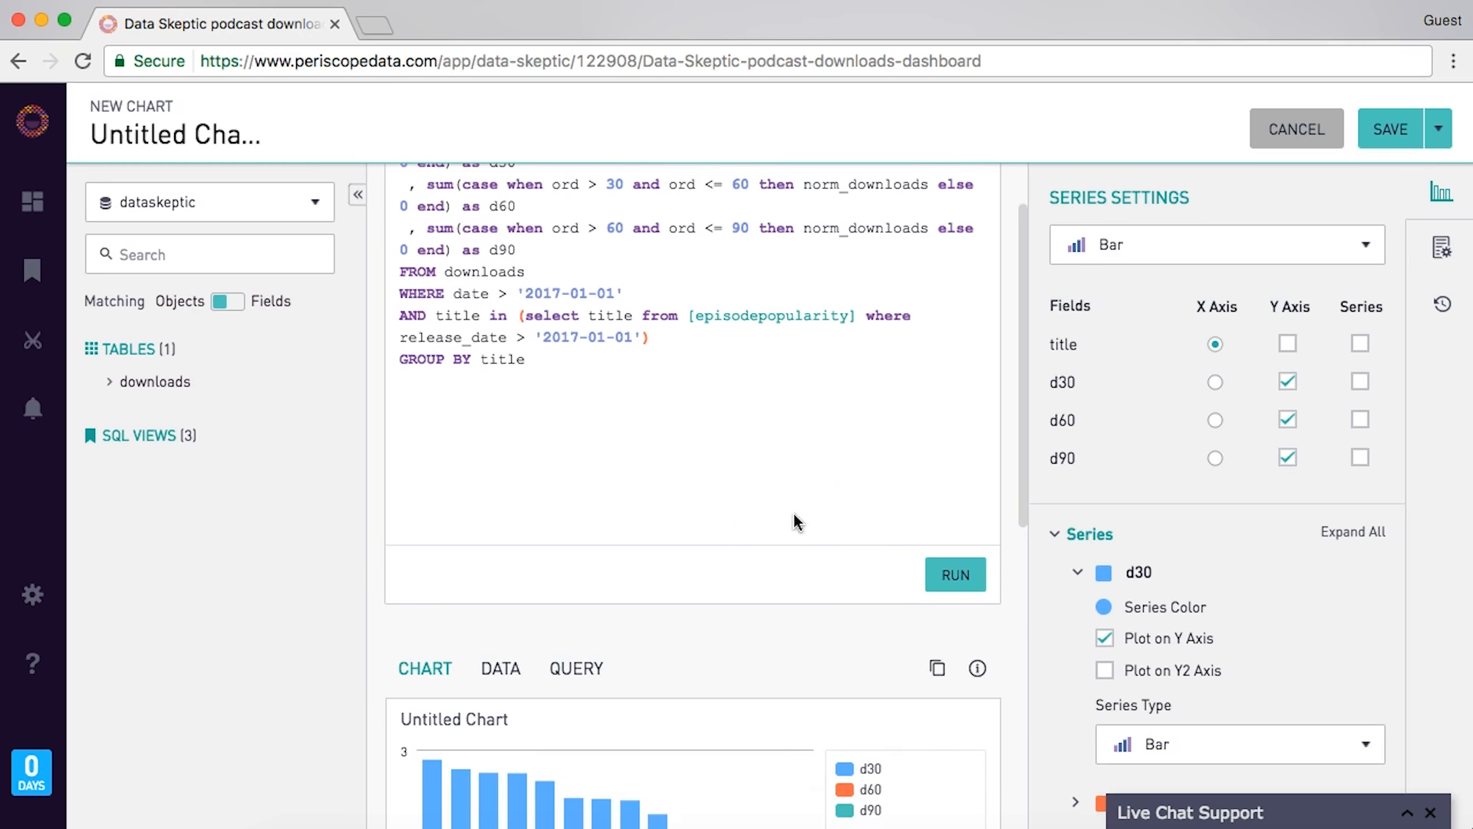
scroll(795, 519, down, 4)
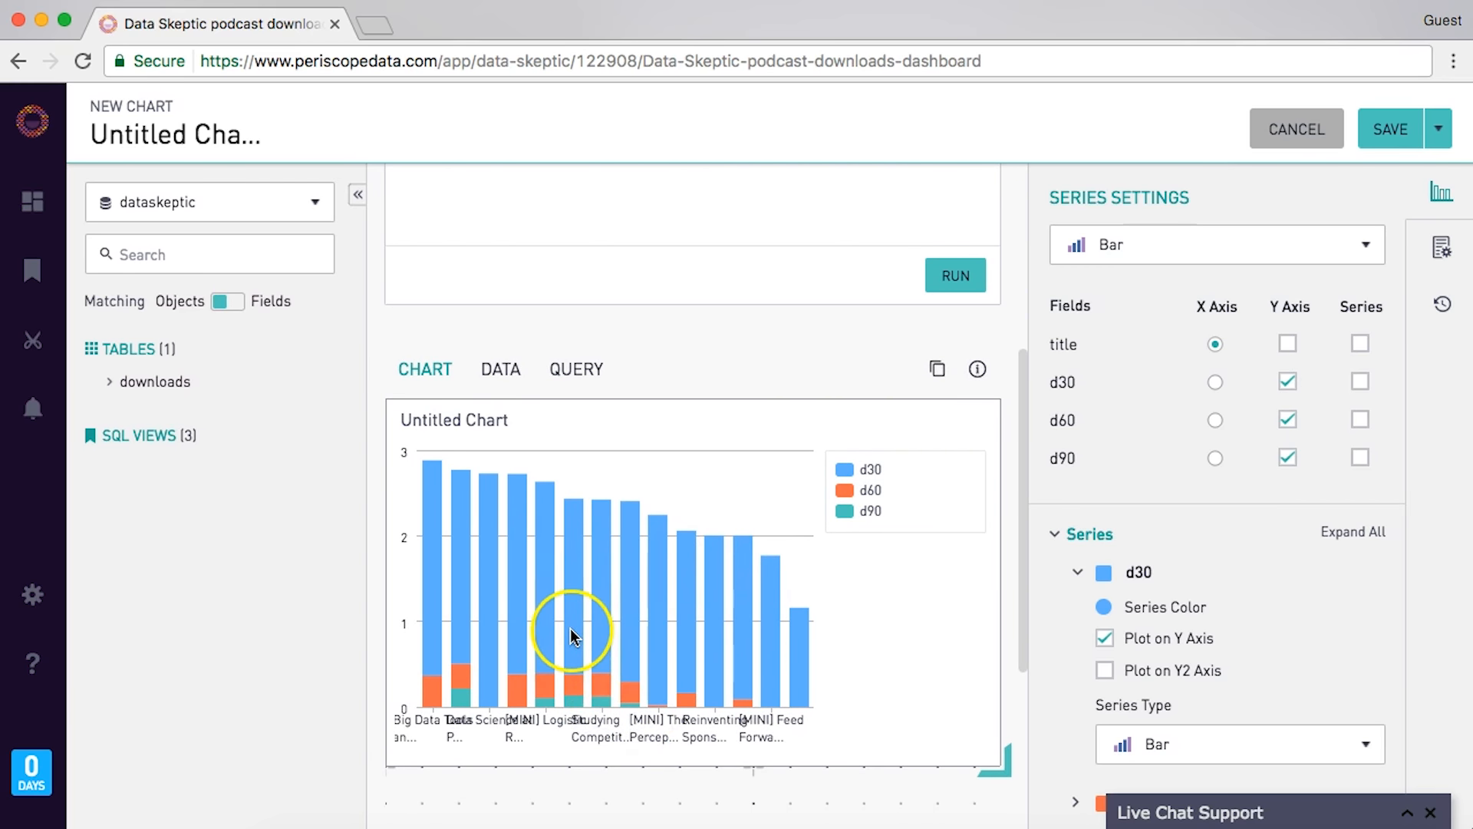
scroll(569, 628, up, 5)
click(610, 210)
key(Right)
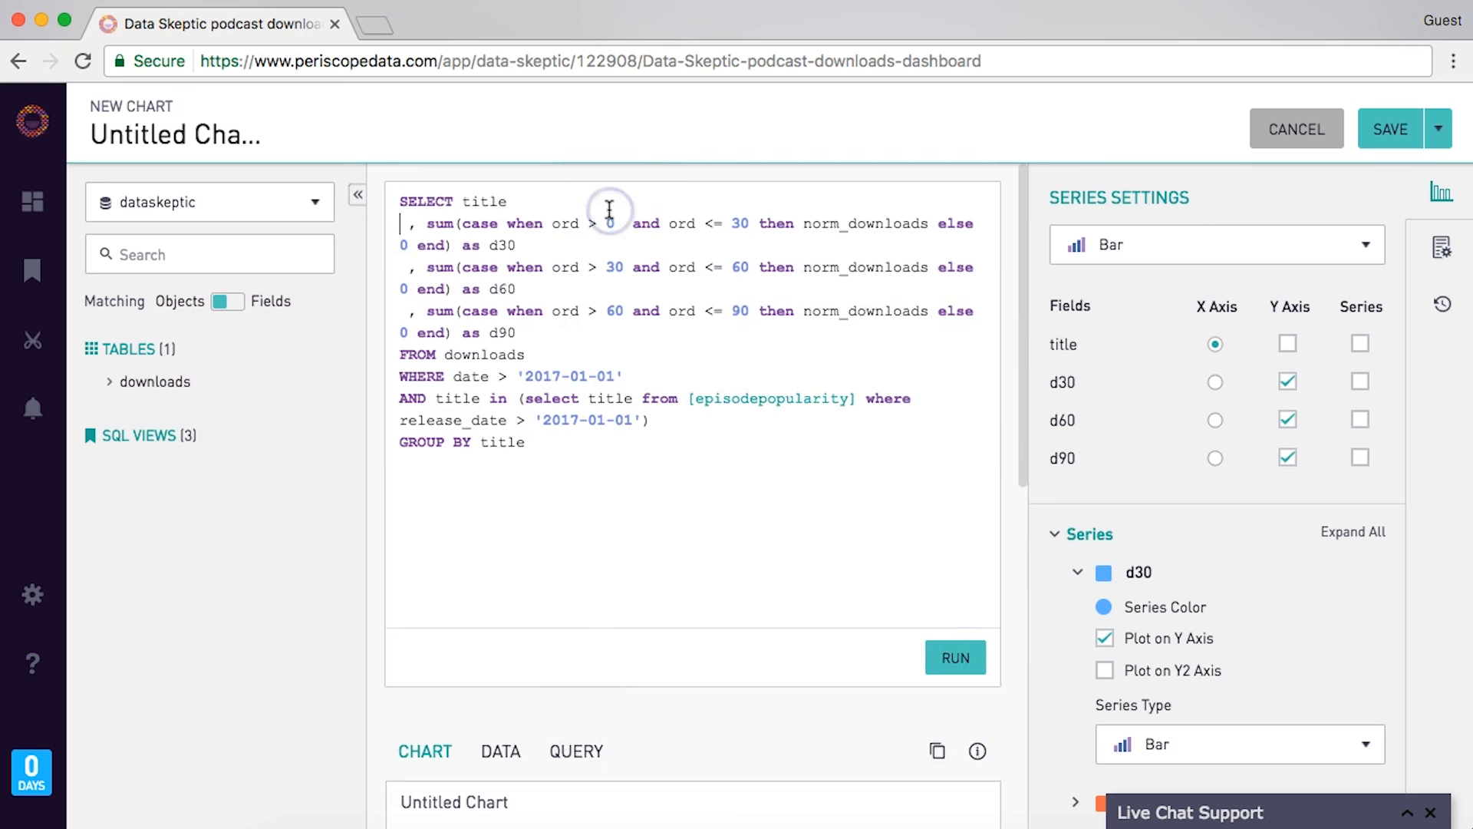
key(shift+Down)
key(shift+Down)
key(super+x)
key(Down)
key(Down)
key(Down)
key(Down)
key(super+v)
- Move the d60 line below d90 as well, then rerun the query and check the chart
key(shift+Up)
key(shift+Up)
key(Up)
key(Up)
key(shift+Down)
key(shift+Down)
key(super+x)
key(Down)
key(Down)
key(super+v)
click(952, 657)
scroll(662, 460, down, 5)
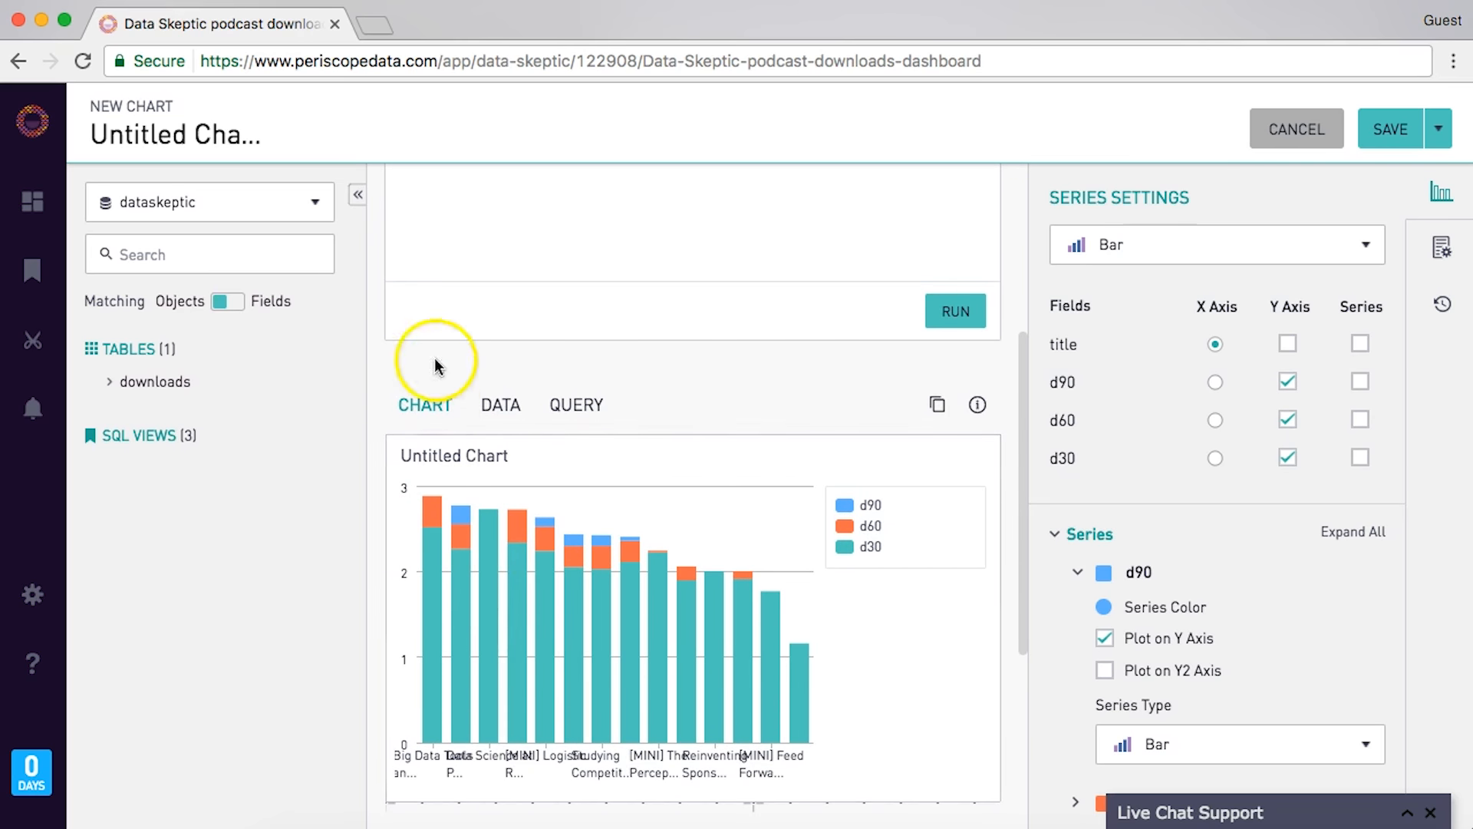
scroll(438, 353, up, 3)
scroll(435, 277, up, 2)
click(614, 213)
- Change the three bucket ranges to 20–30, 10–20 and 0–10
click(742, 305)
key(BackSpace)
text(1)
click(611, 259)
key(BackSpace)
text(1)
click(745, 260)
key(BackSpace)
text(2)
click(615, 214)
key(BackSpace)
text(2)
click(741, 214)
key(BackSpace)
text(30)
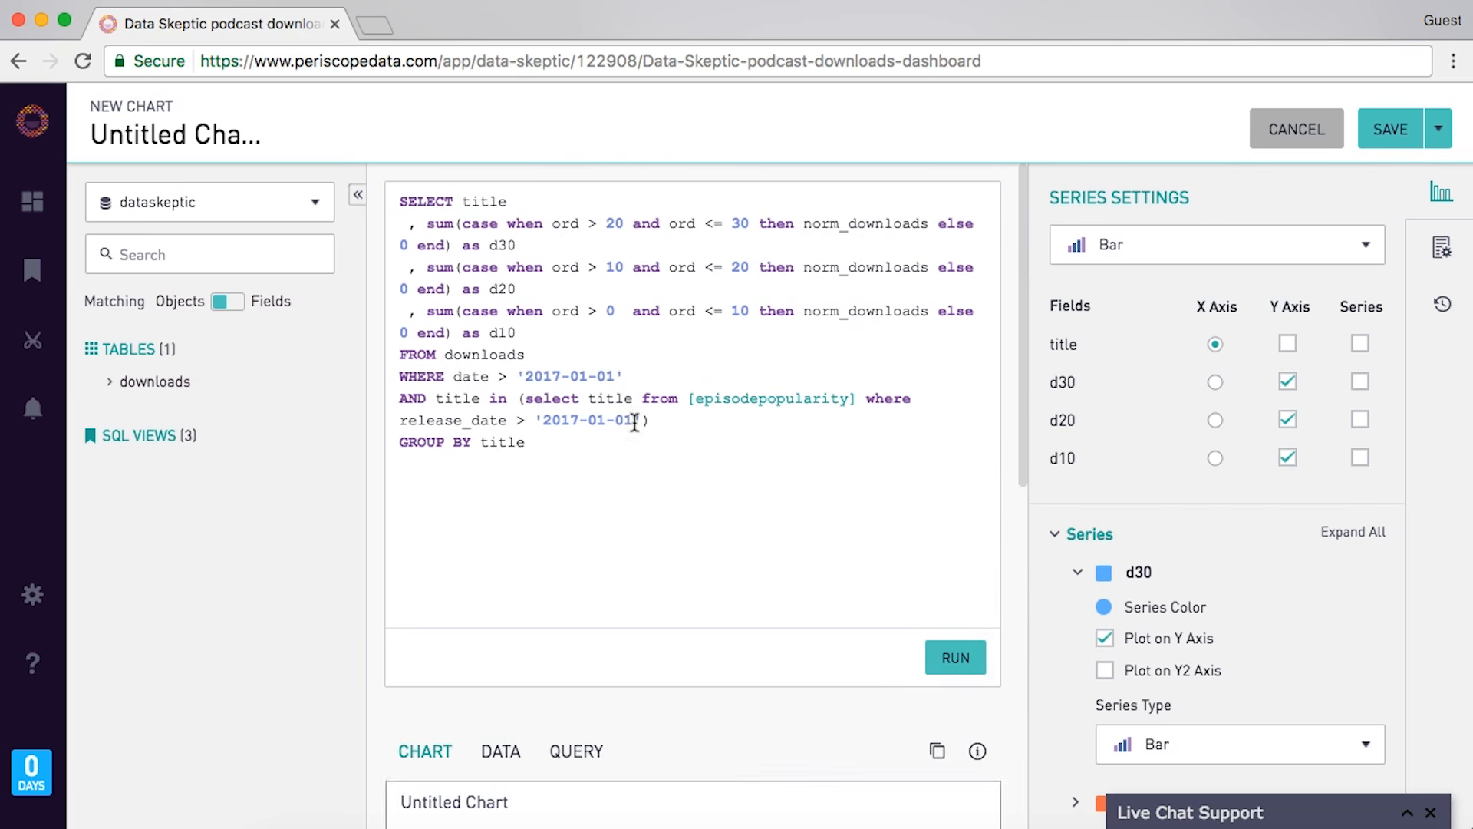
- Drop the download-date filter, limit releases to >= '2016-01-01' and < '2017-01-01', and rerun
drag(454, 377, 445, 398)
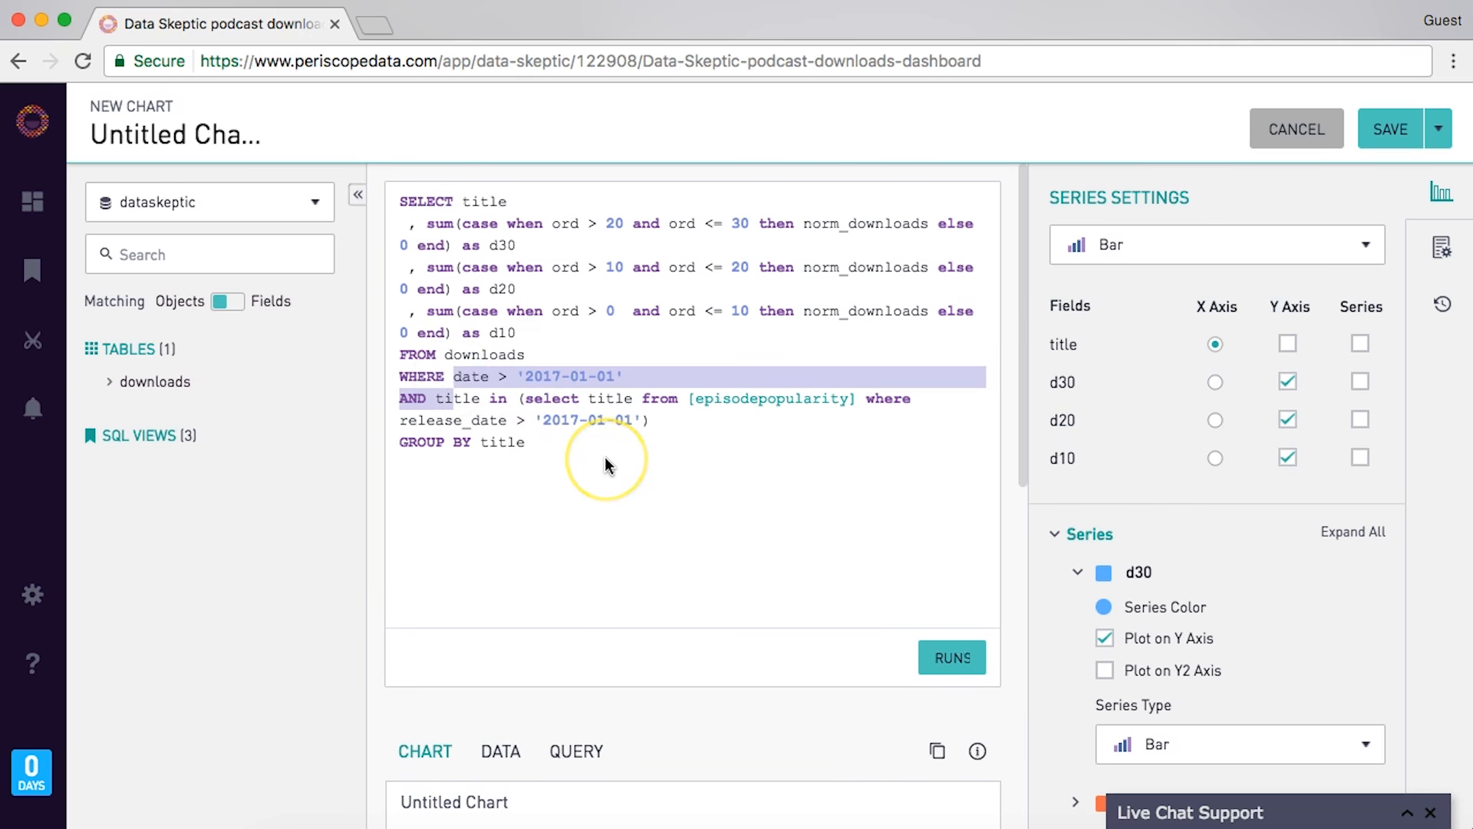
key(BackSpace)
click(648, 398)
text(and release_date < ')
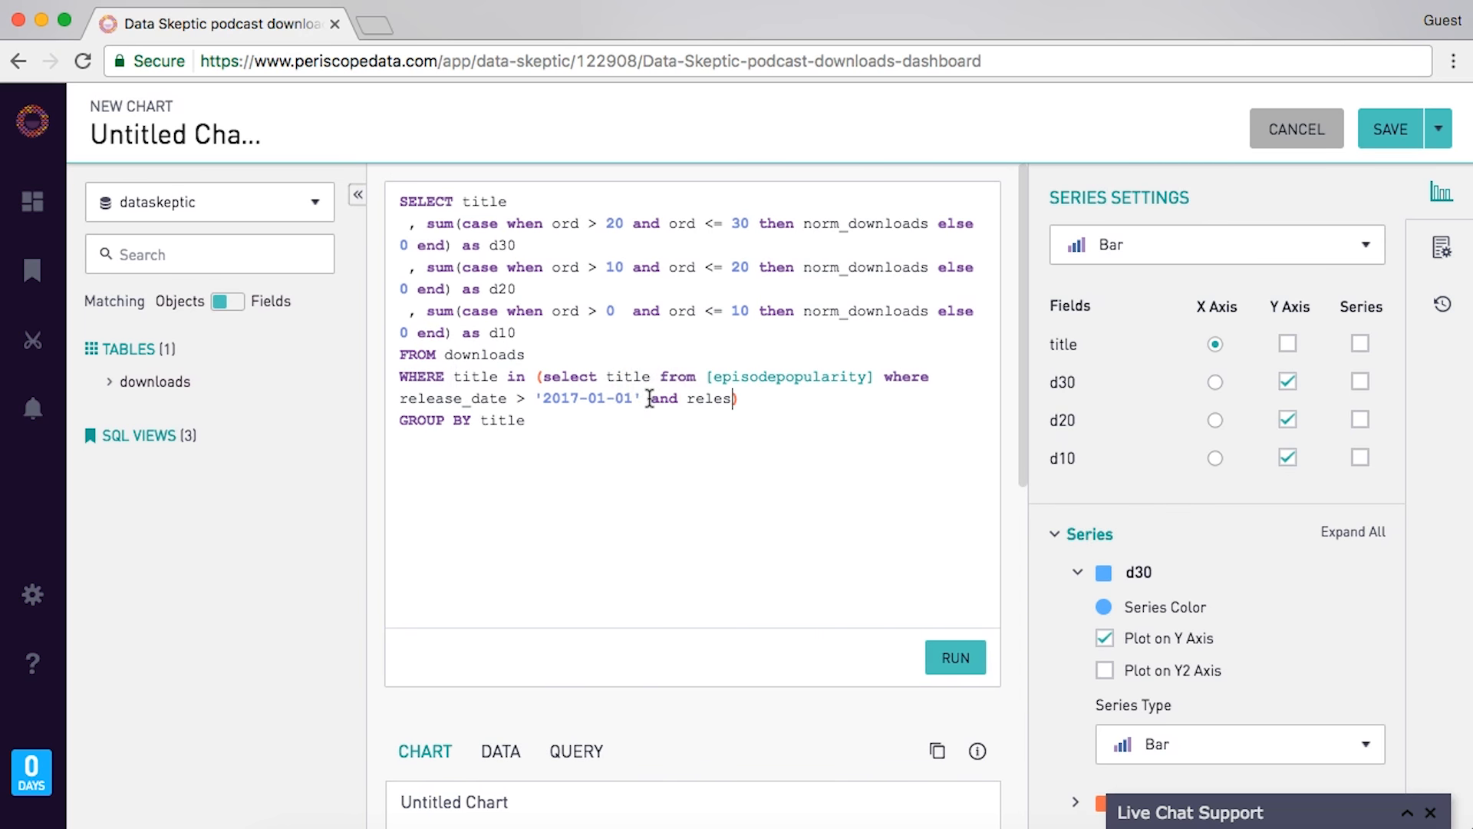
text(2017-01-01')
click(527, 398)
text(=)
click(585, 398)
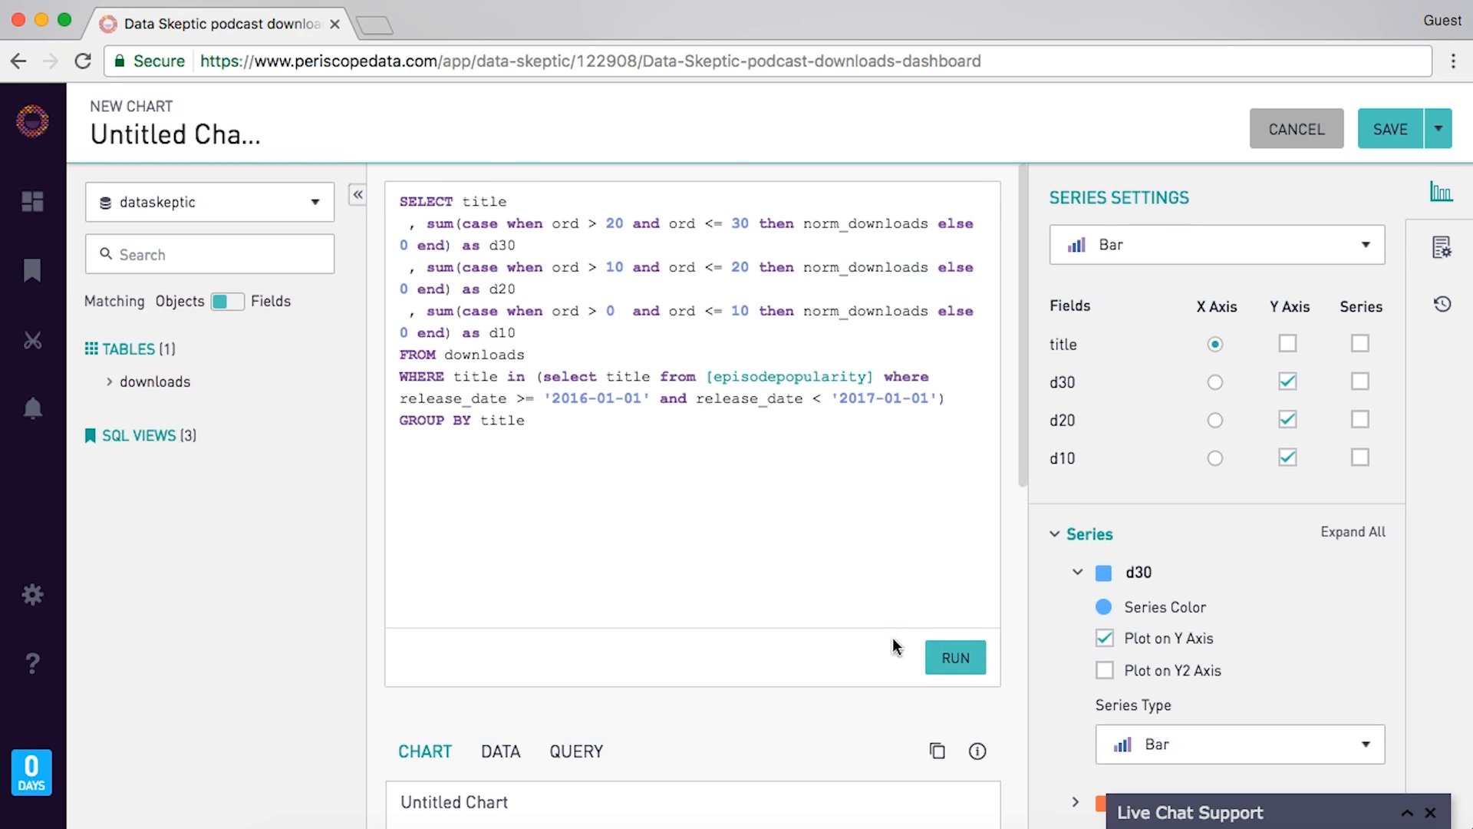
scroll(792, 522, down, 5)
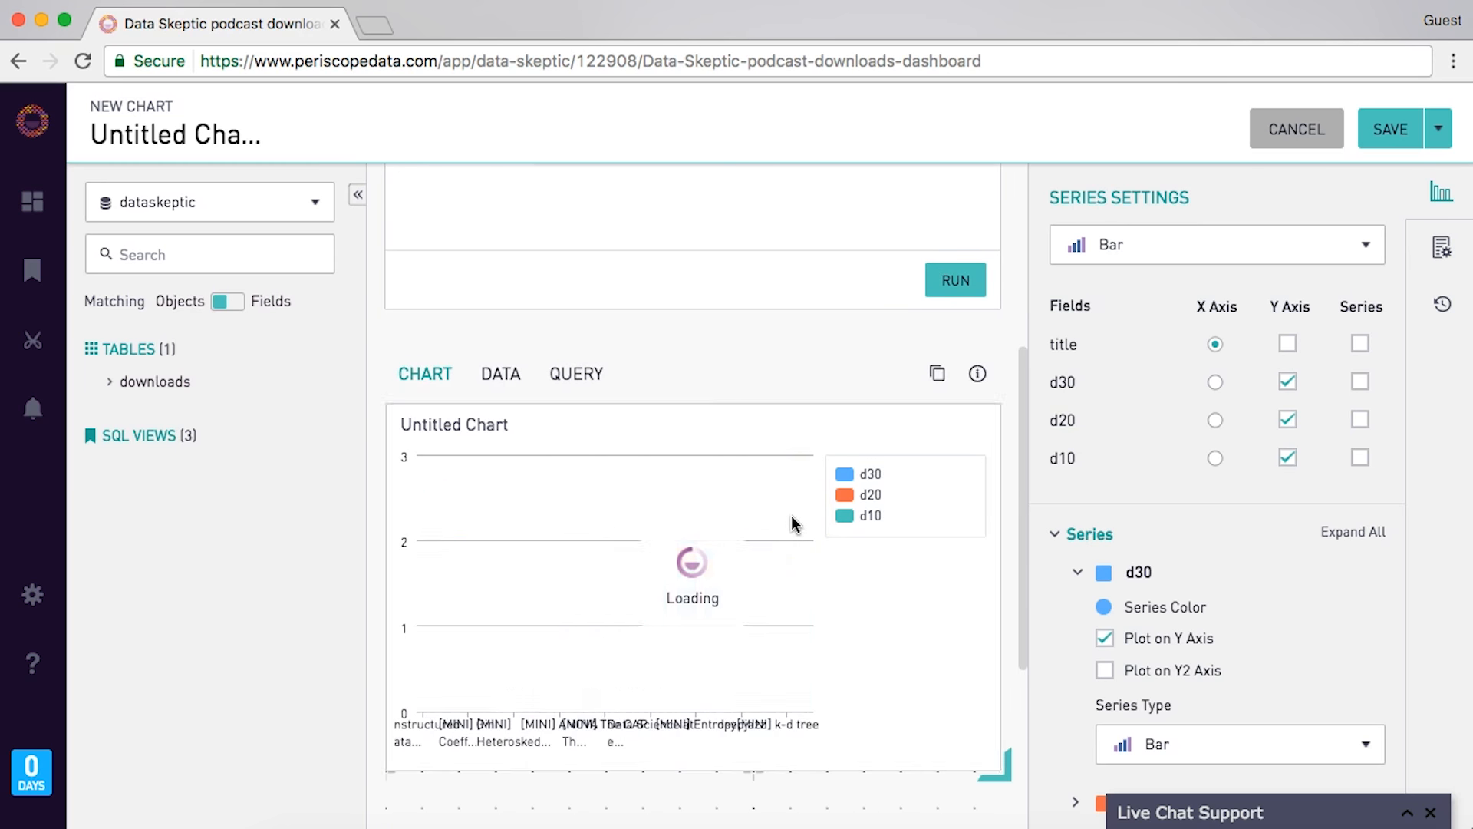
click(656, 538)
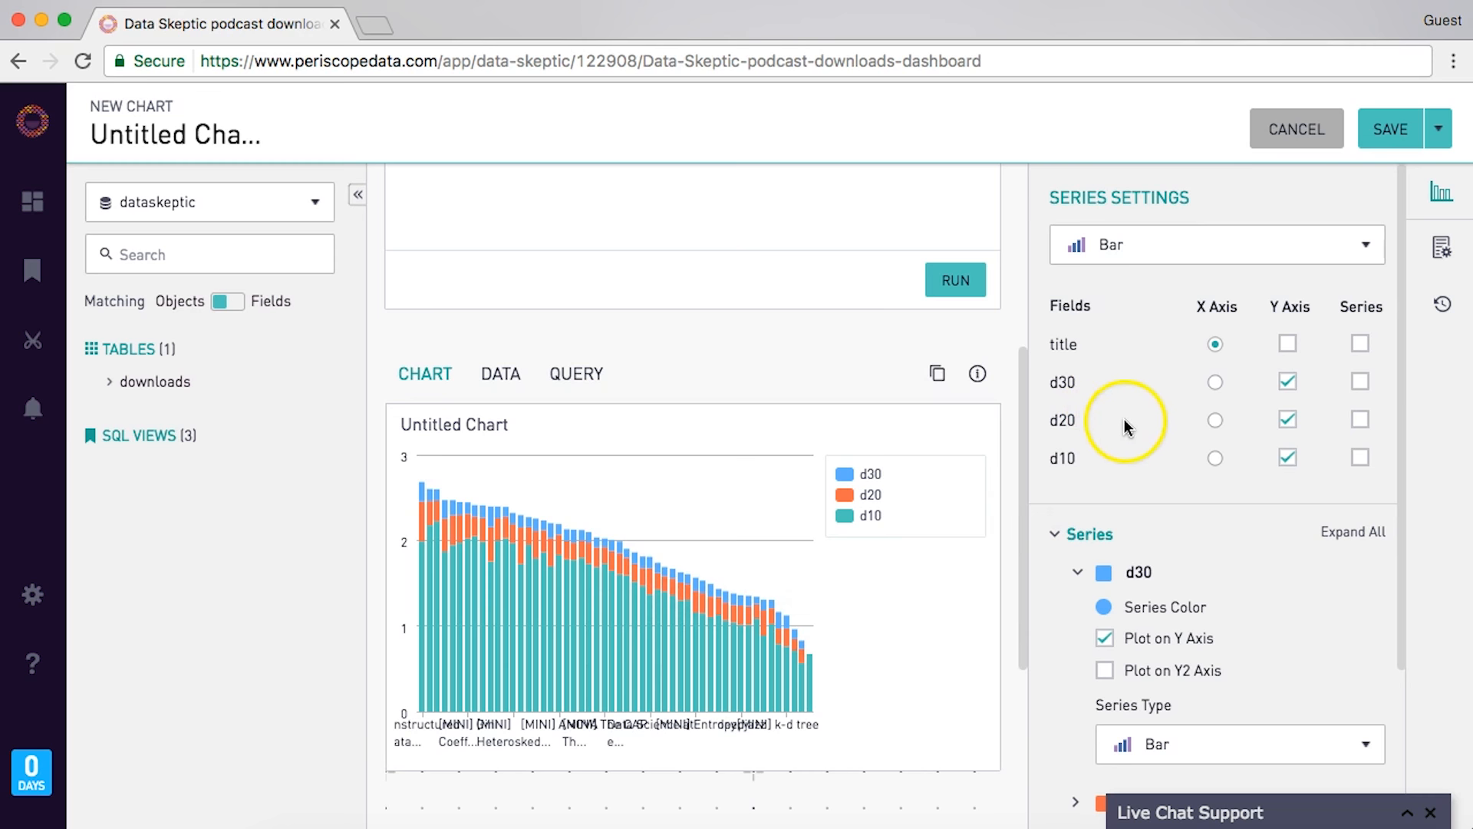
- Hide the chart legend in the chart format settings
scroll(1167, 513, down, 2)
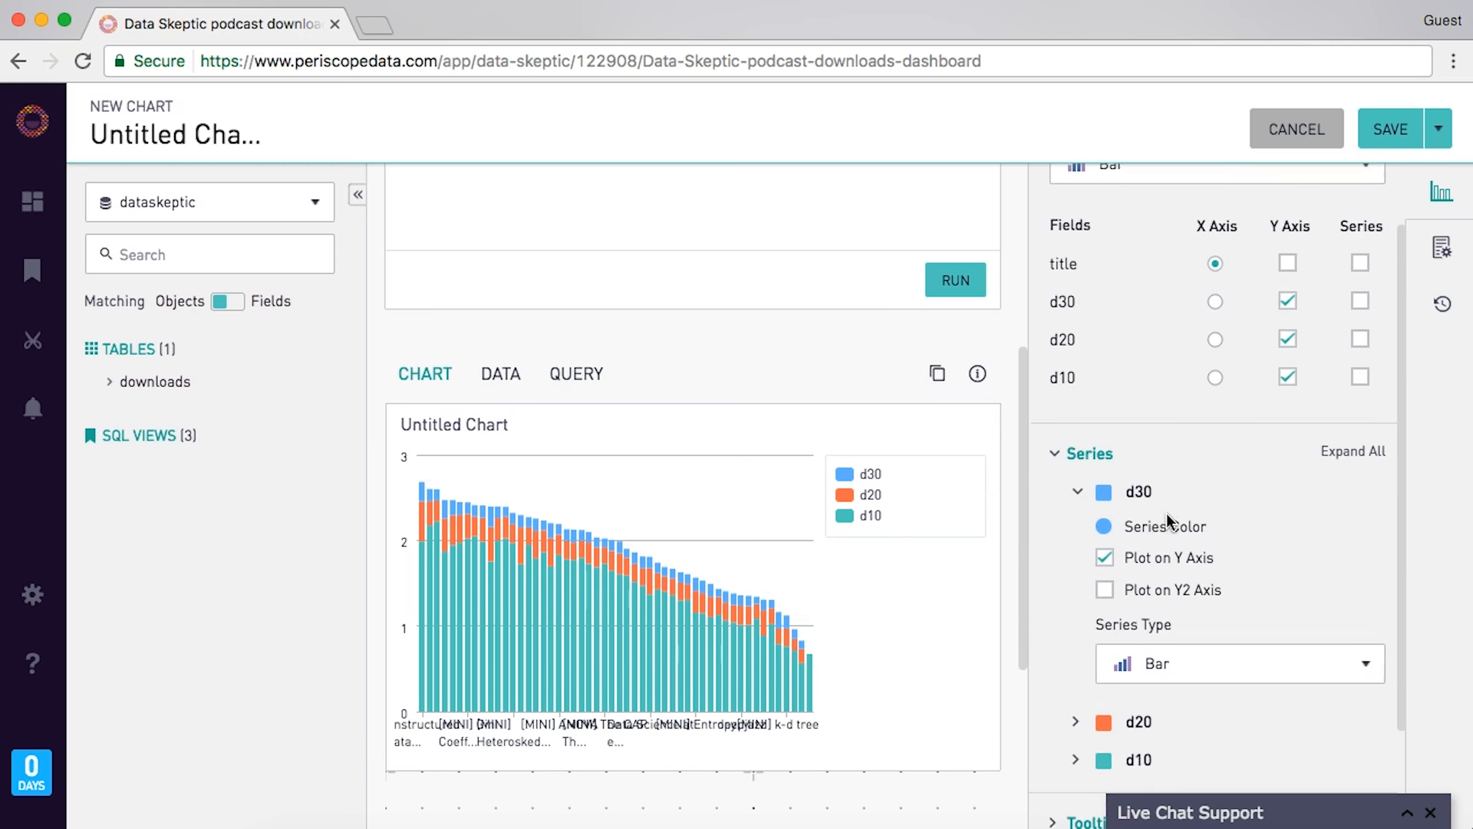
scroll(1167, 513, down, 2)
scroll(1362, 270, up, 4)
click(1442, 248)
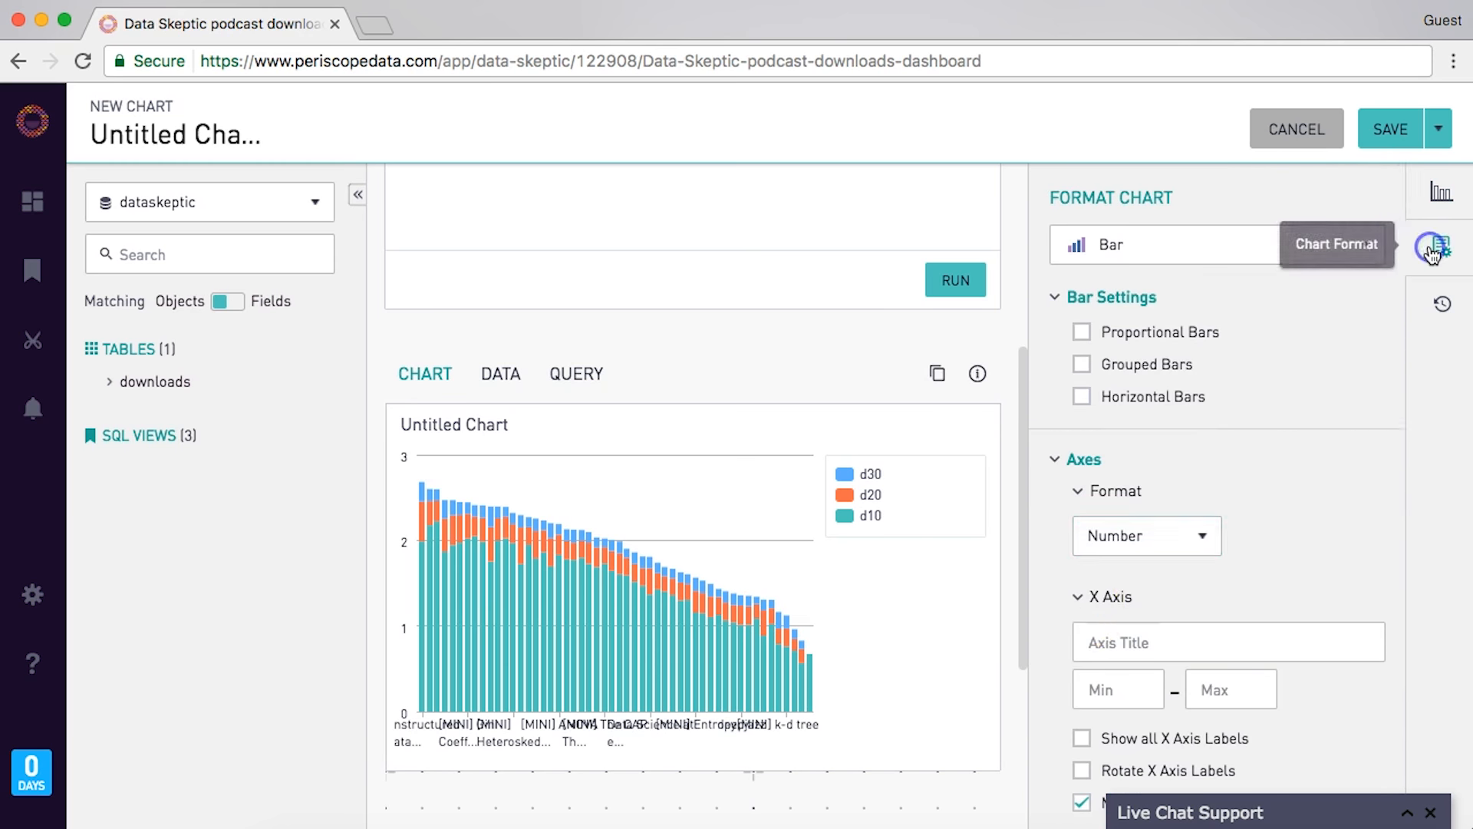
scroll(1105, 583, down, 5)
click(1082, 610)
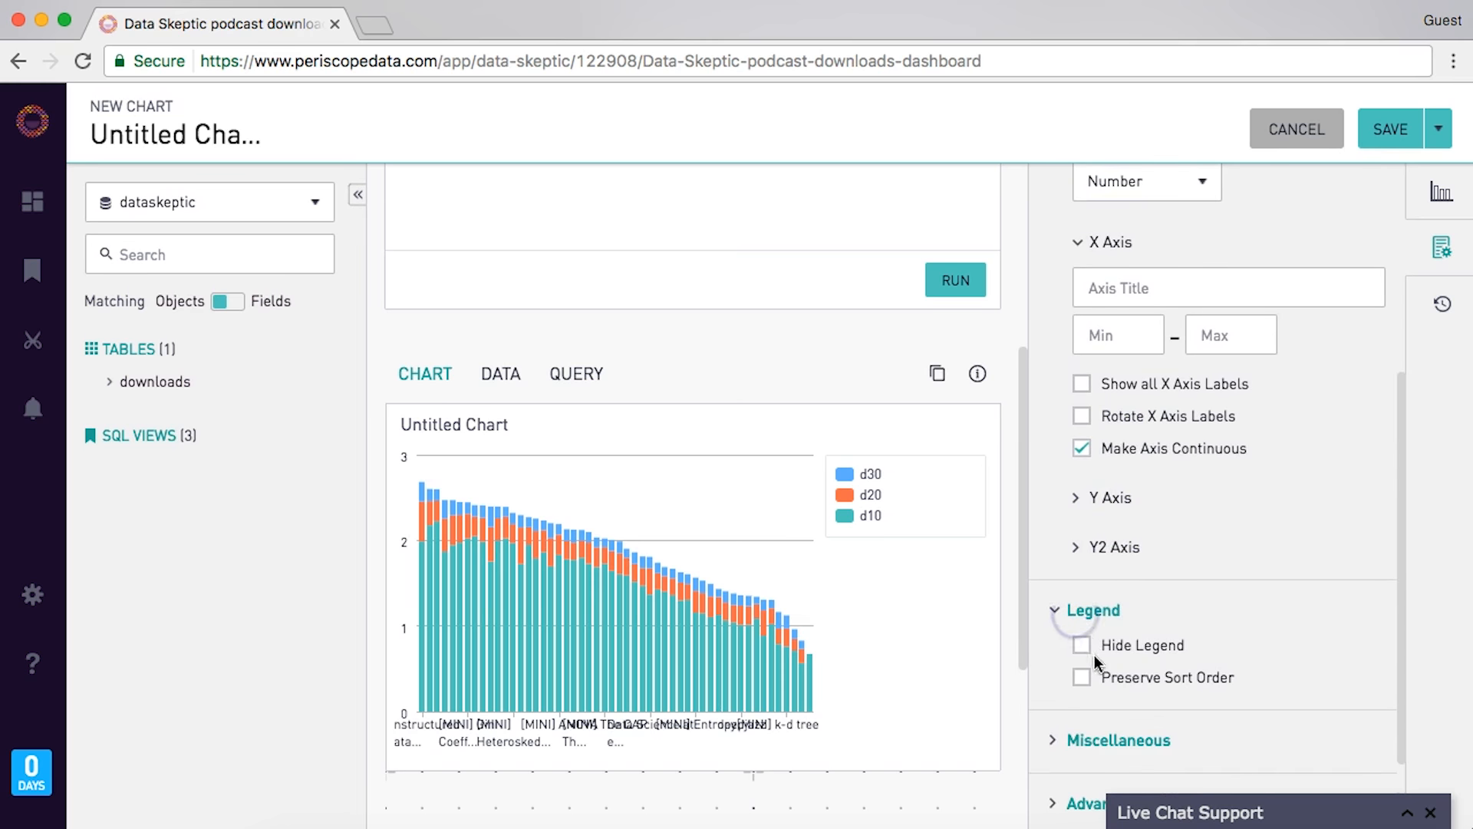
click(1083, 645)
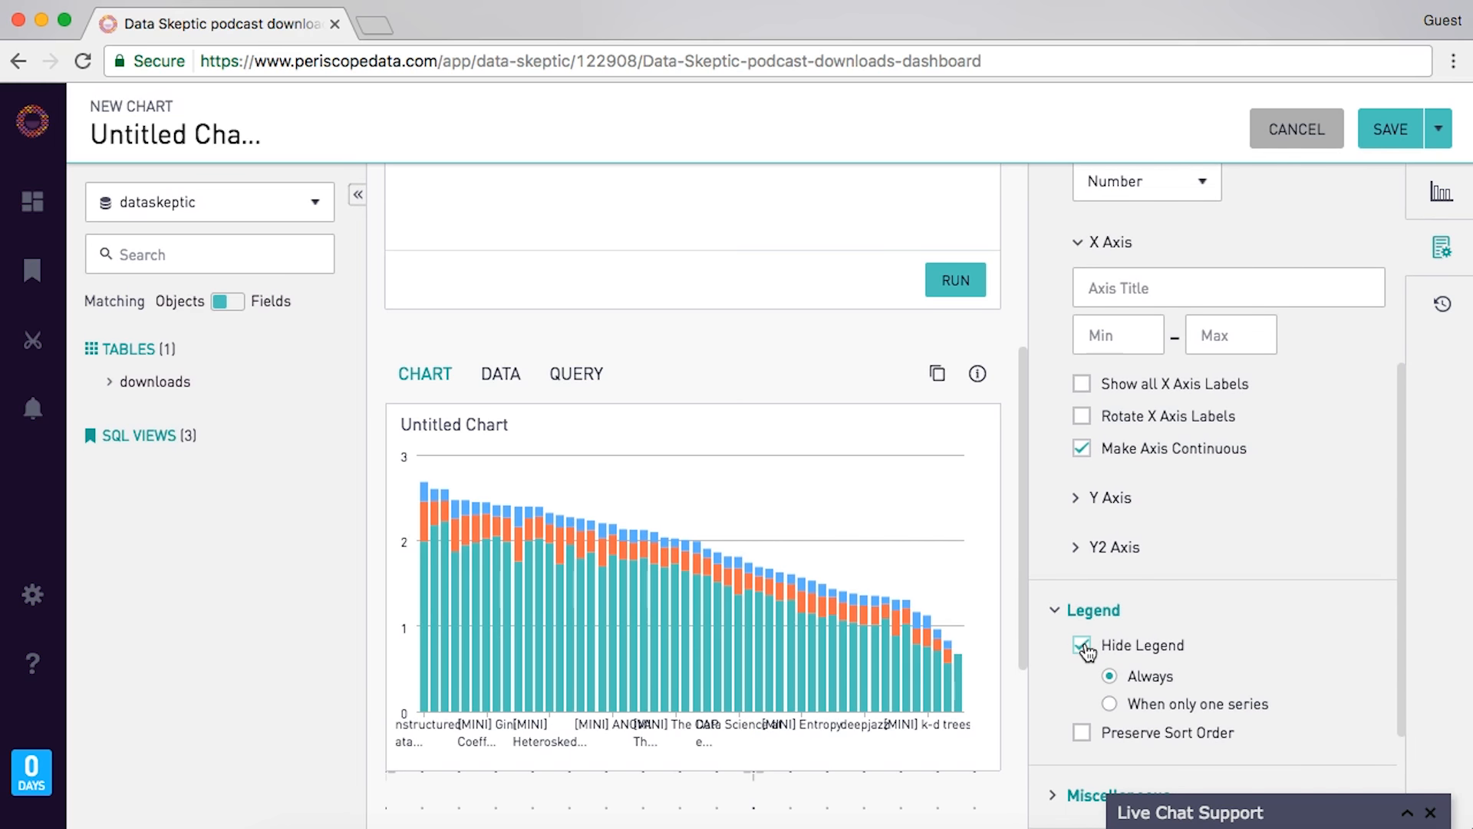
- Toggle Calculate Cumulative on and back off, then save the chart to the dashboard
scroll(1177, 565, down, 5)
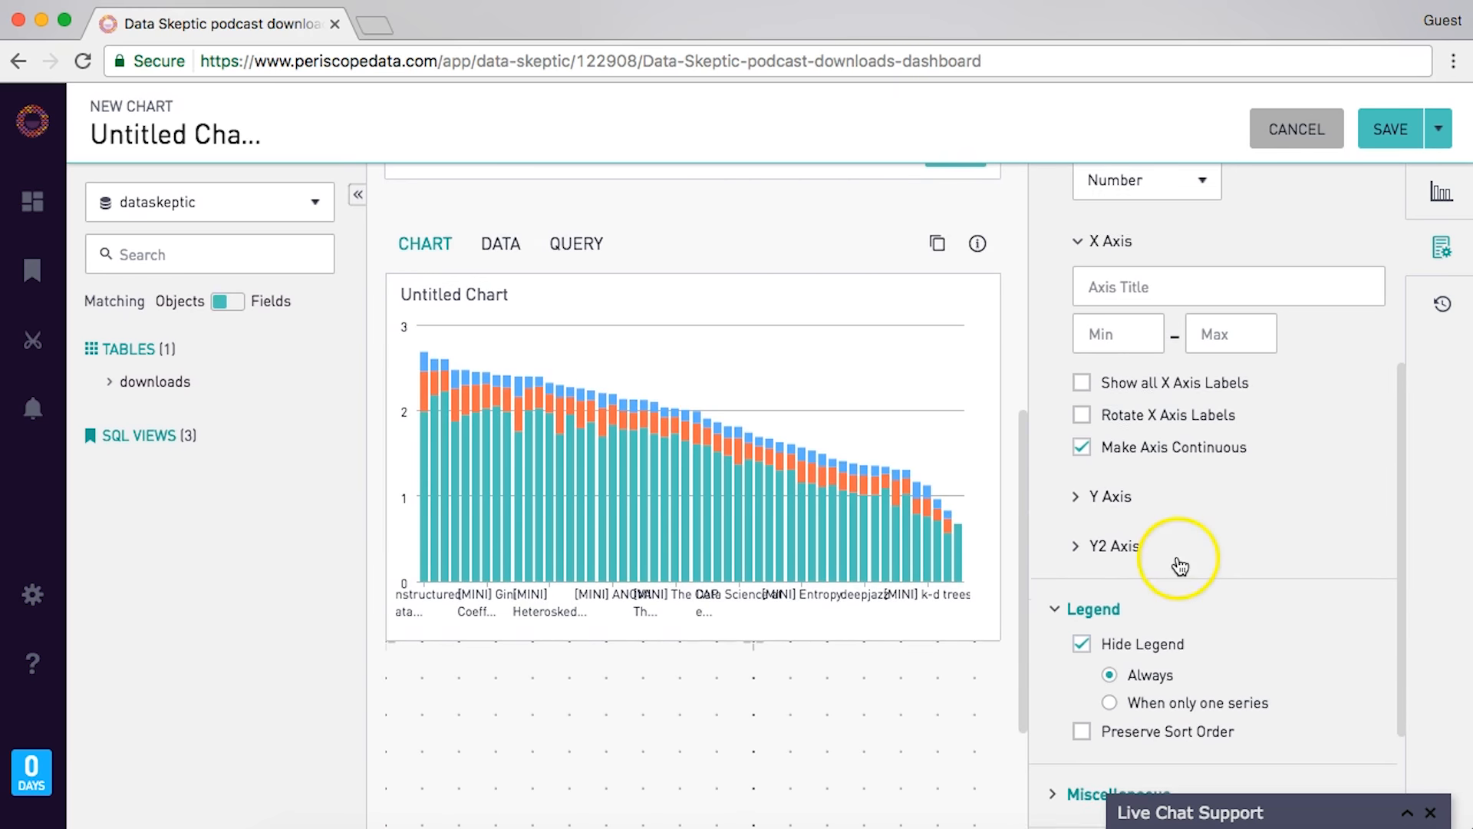
click(1071, 631)
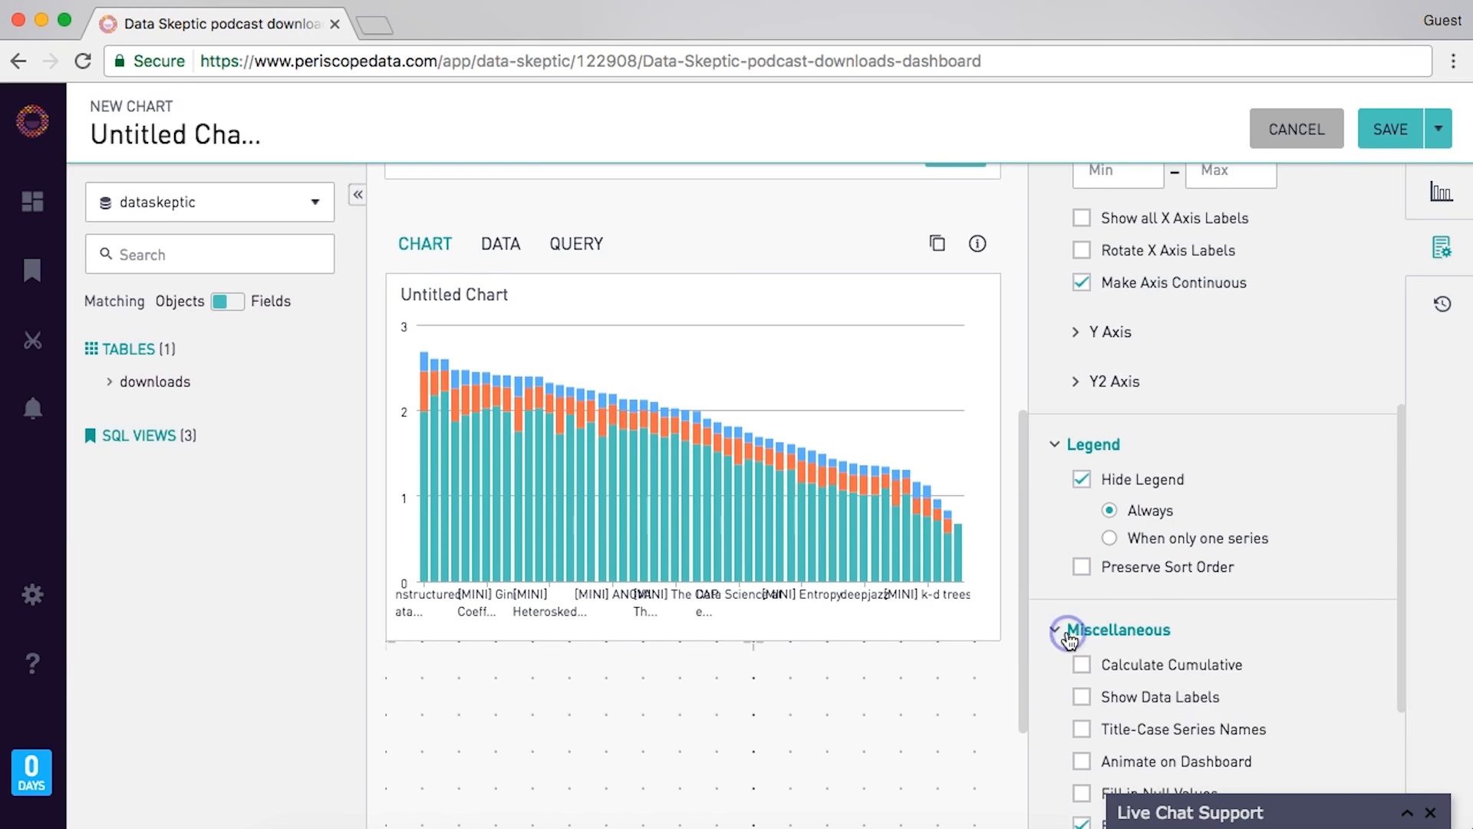
scroll(1071, 636, down, 2)
click(1079, 586)
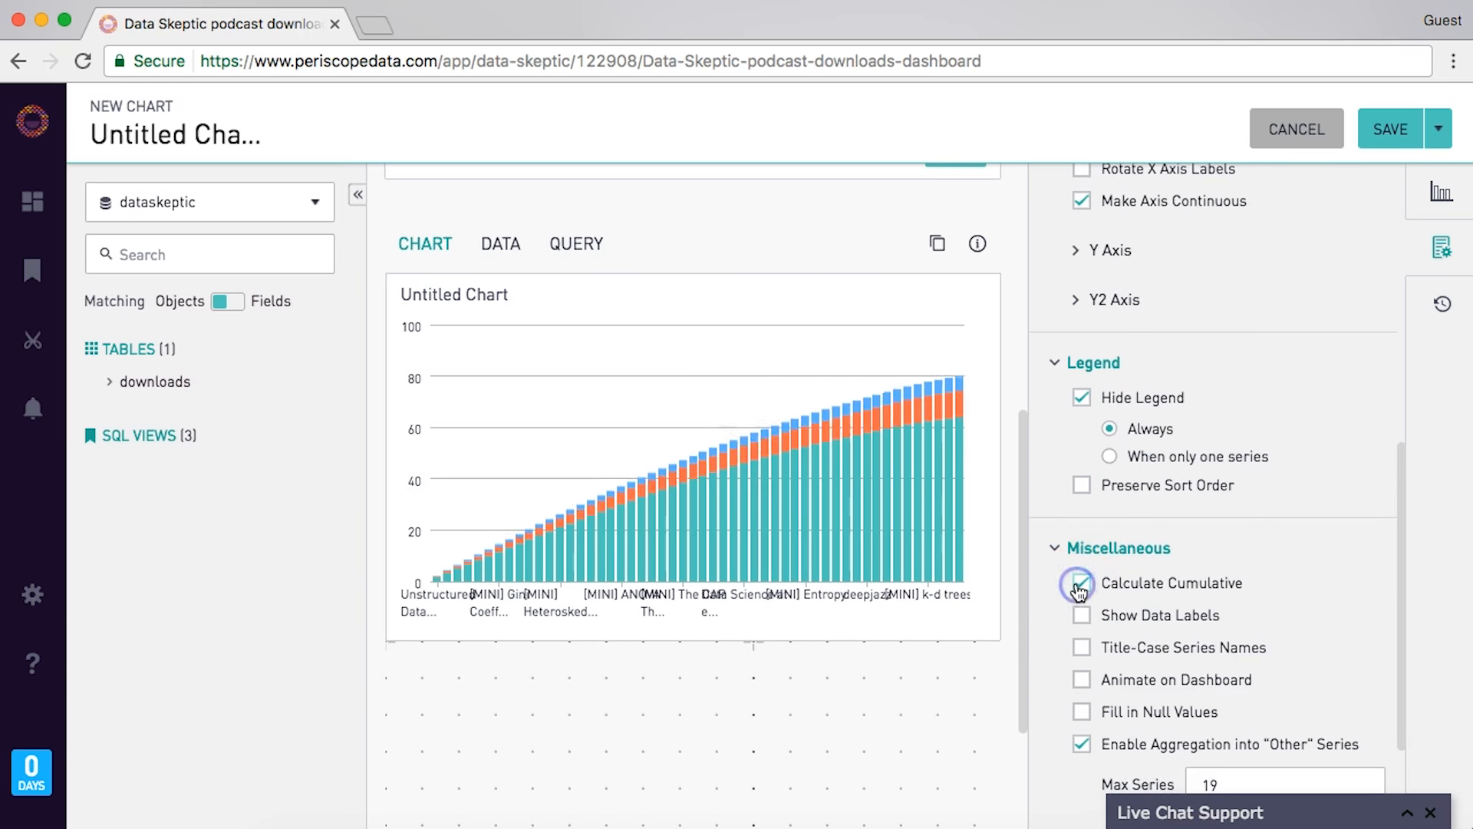
click(1080, 584)
scroll(1167, 390, down, 4)
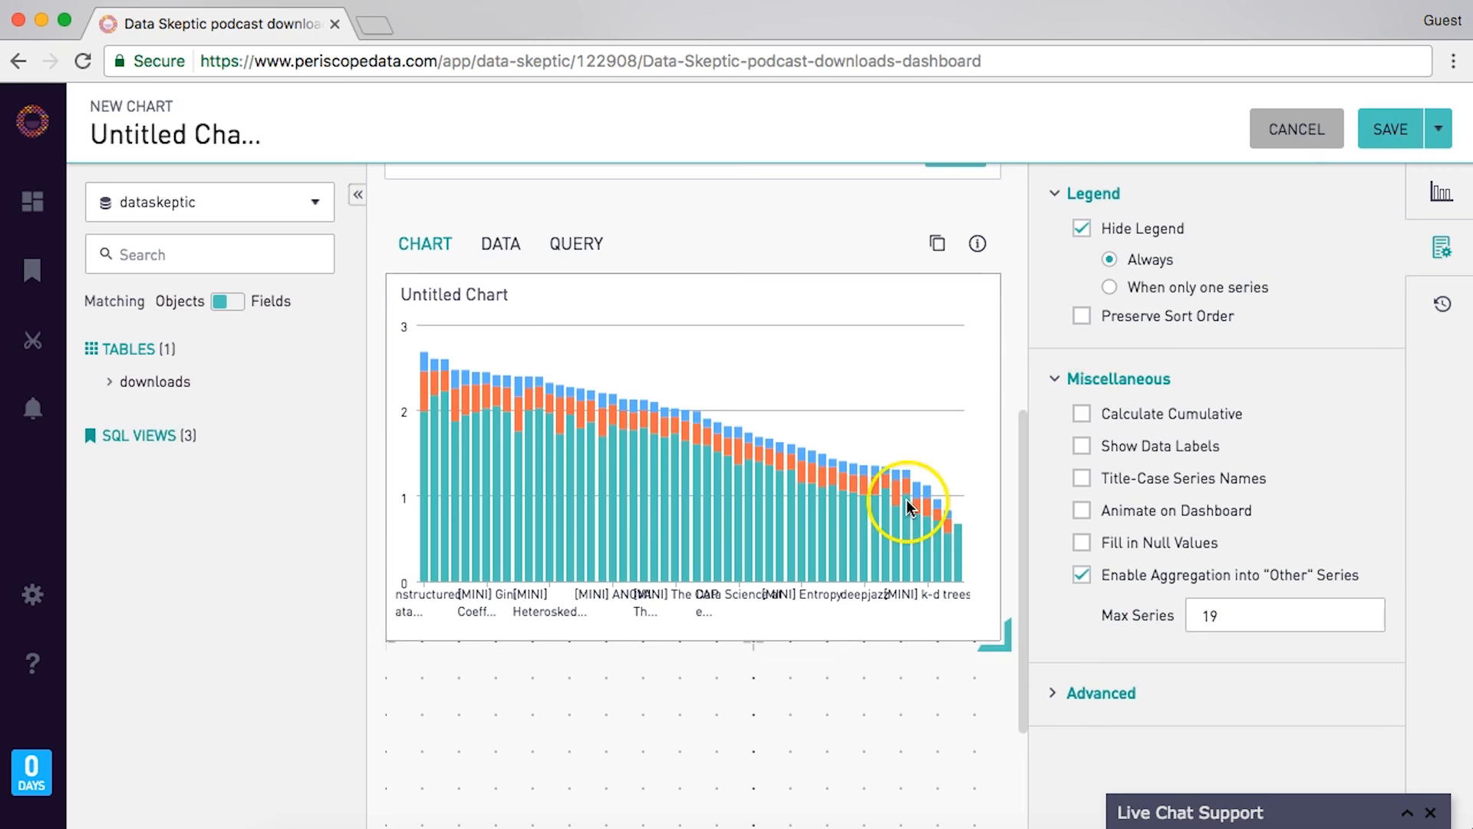
click(1396, 136)
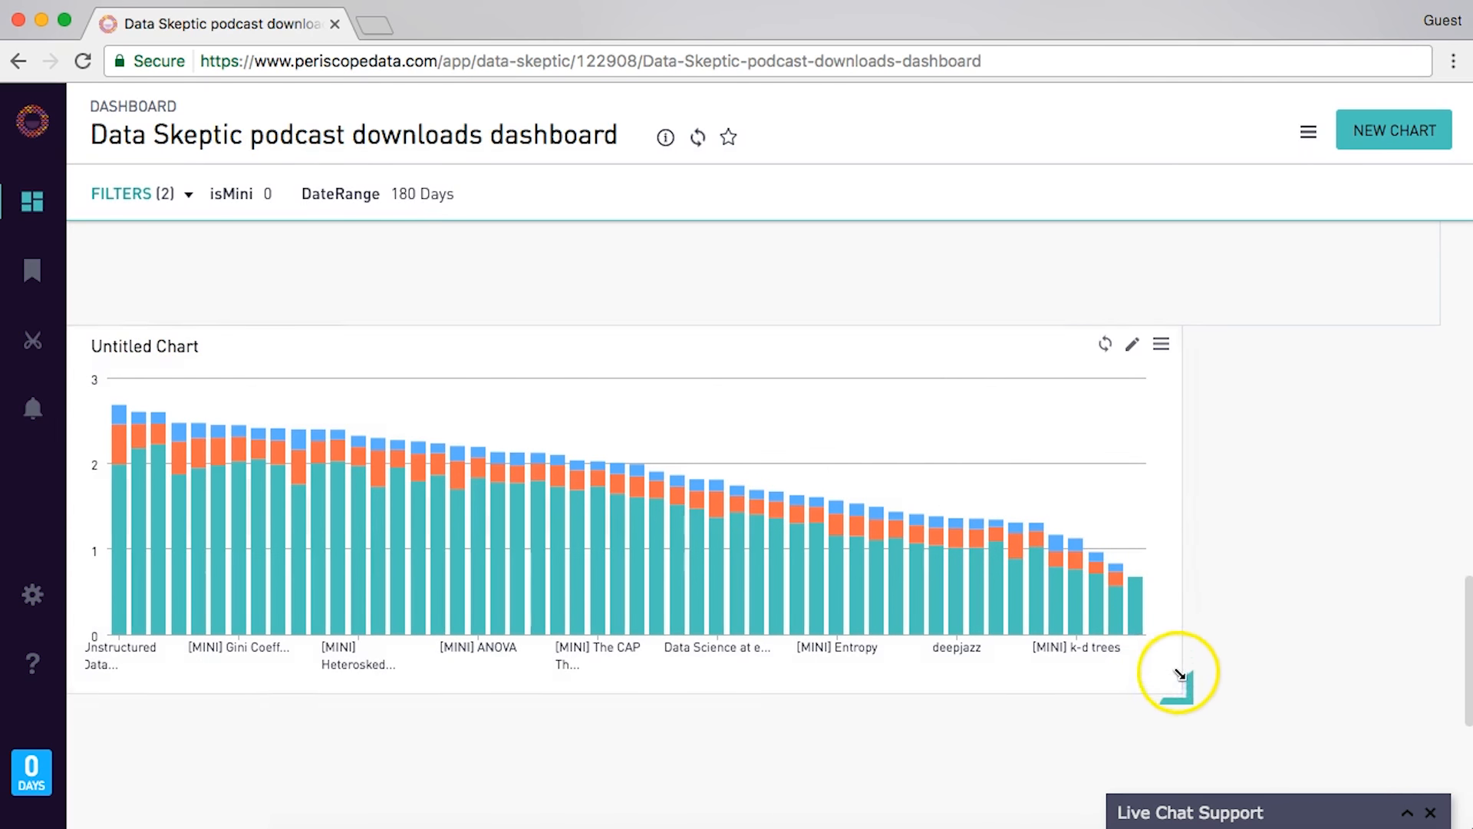
- Stretch the Untitled Chart's bottom-right corner to the dashboard's right edge
drag(1191, 684, 1437, 691)
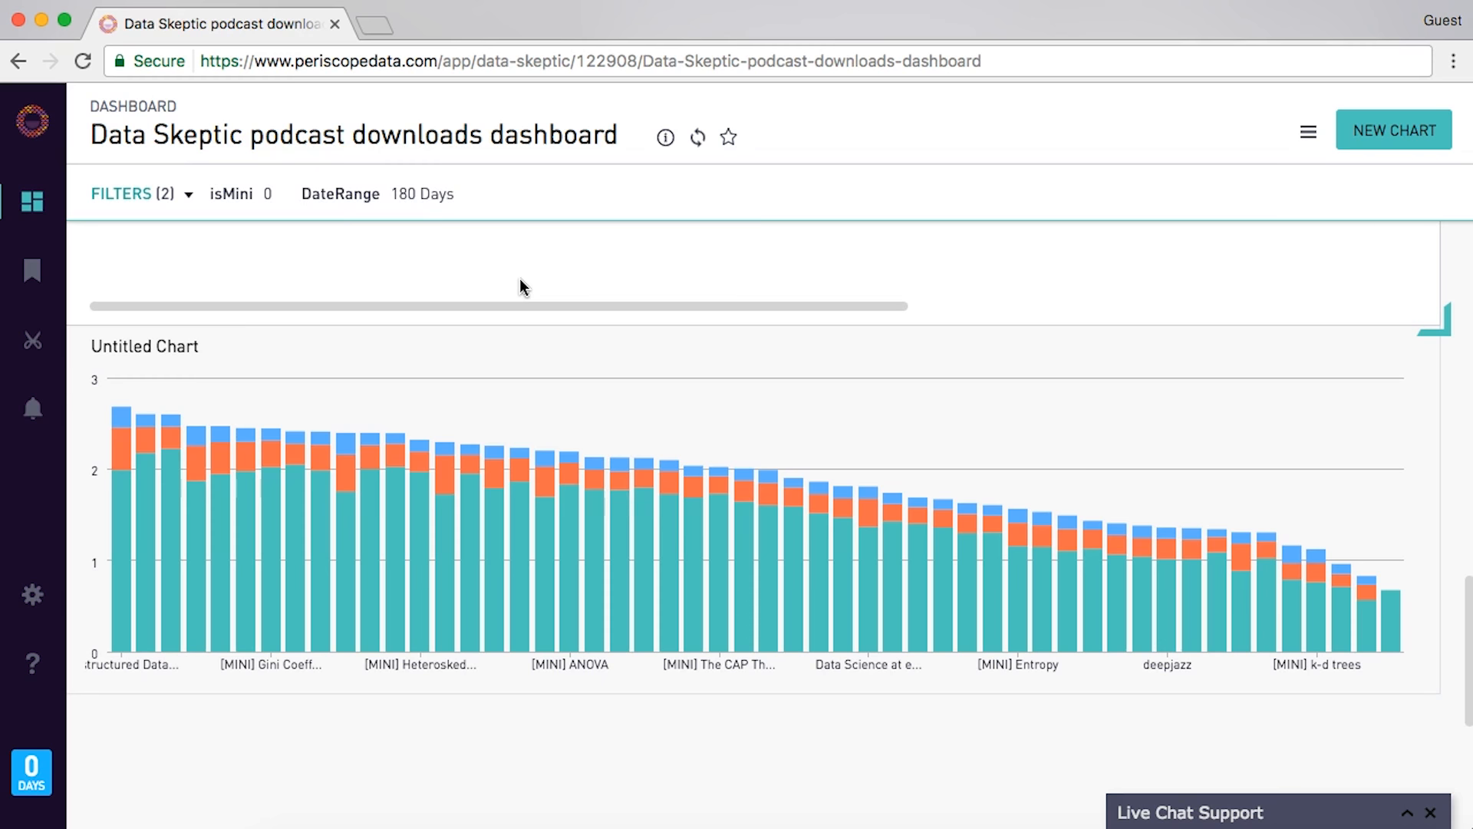
- Create a new SQL alert querying downloads filtered by date_add(now(), interval -1 day)
click(34, 410)
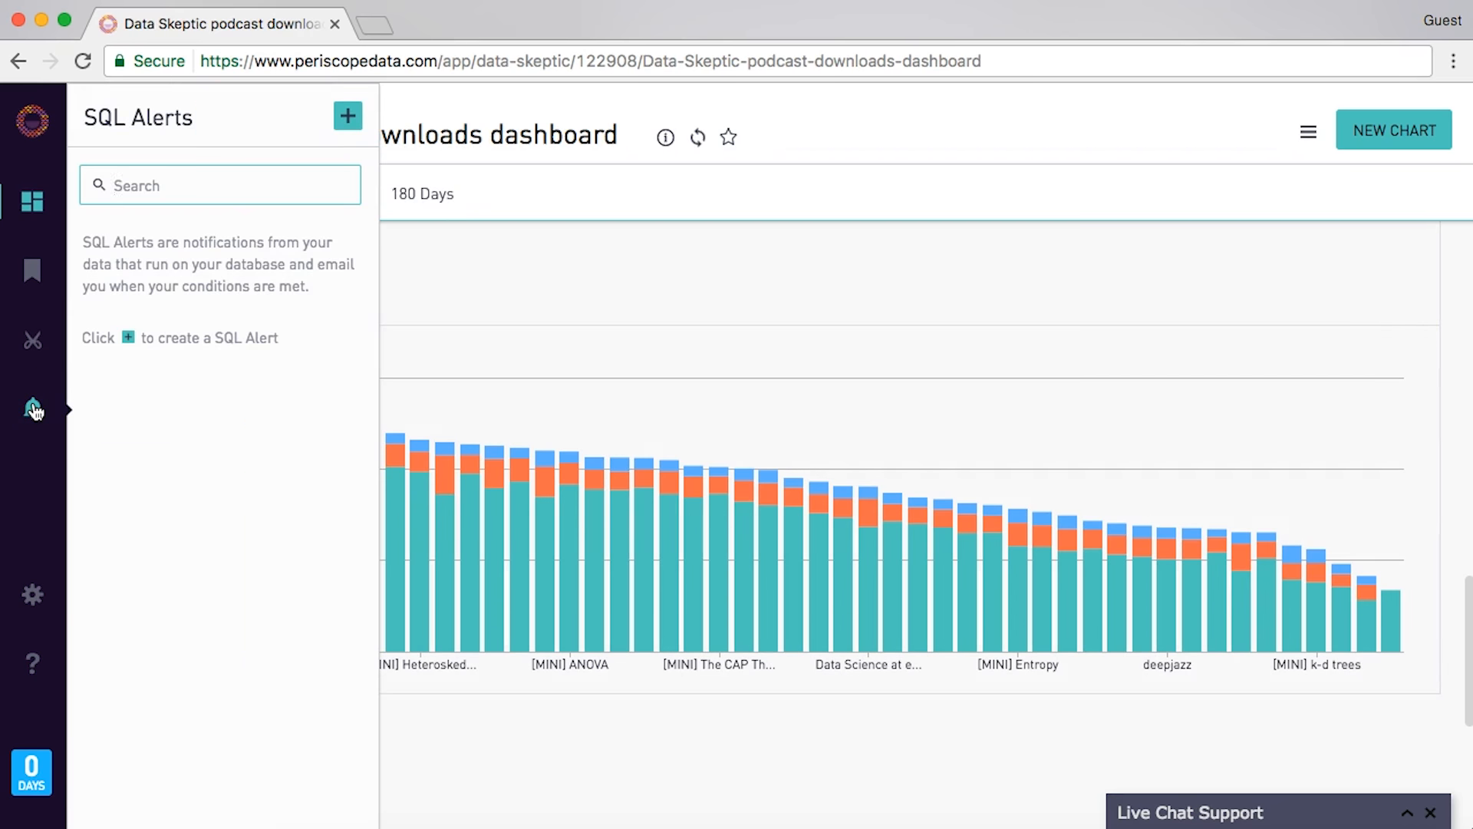
click(347, 116)
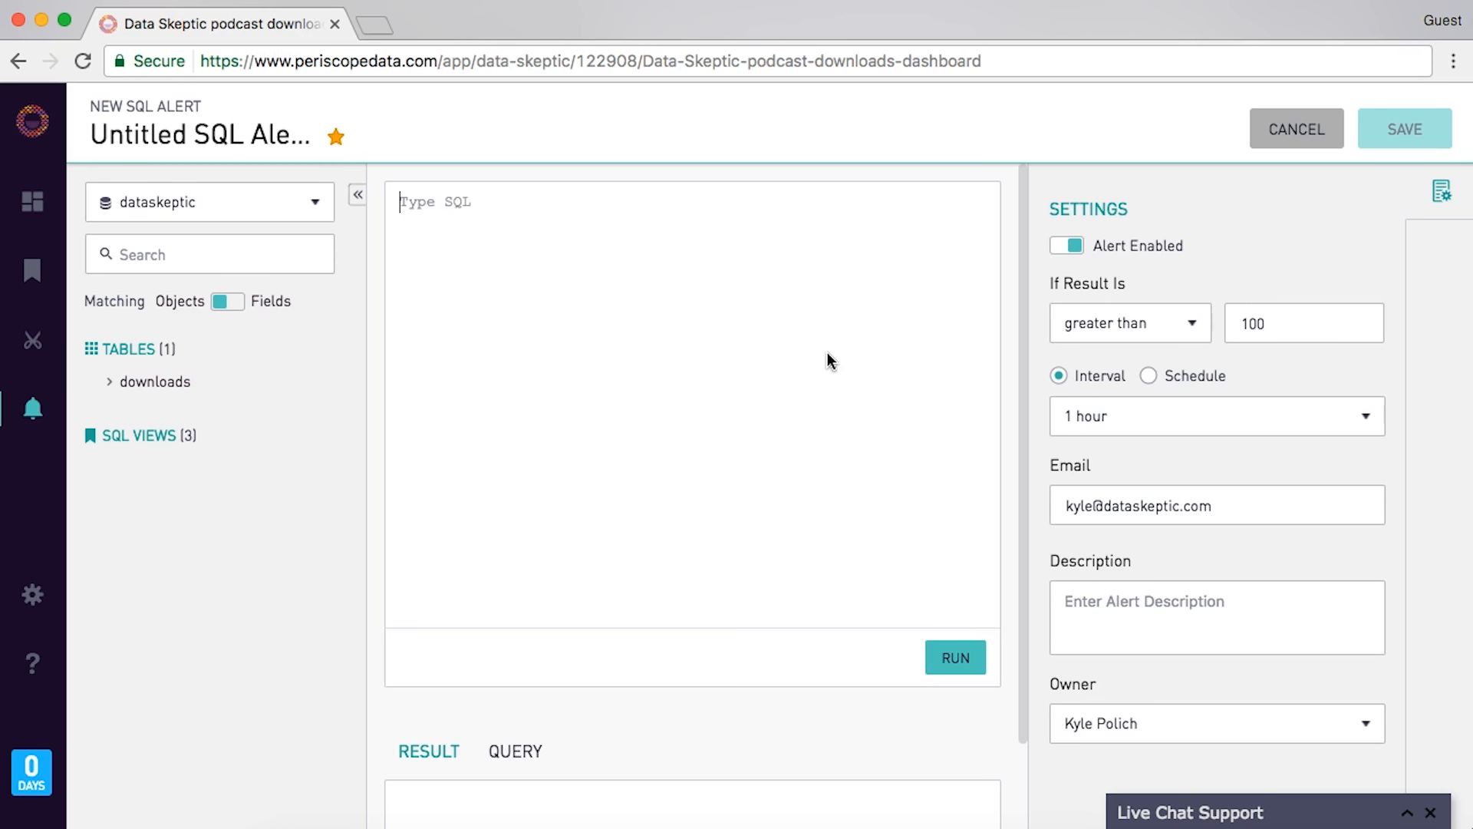
text(SELECT)
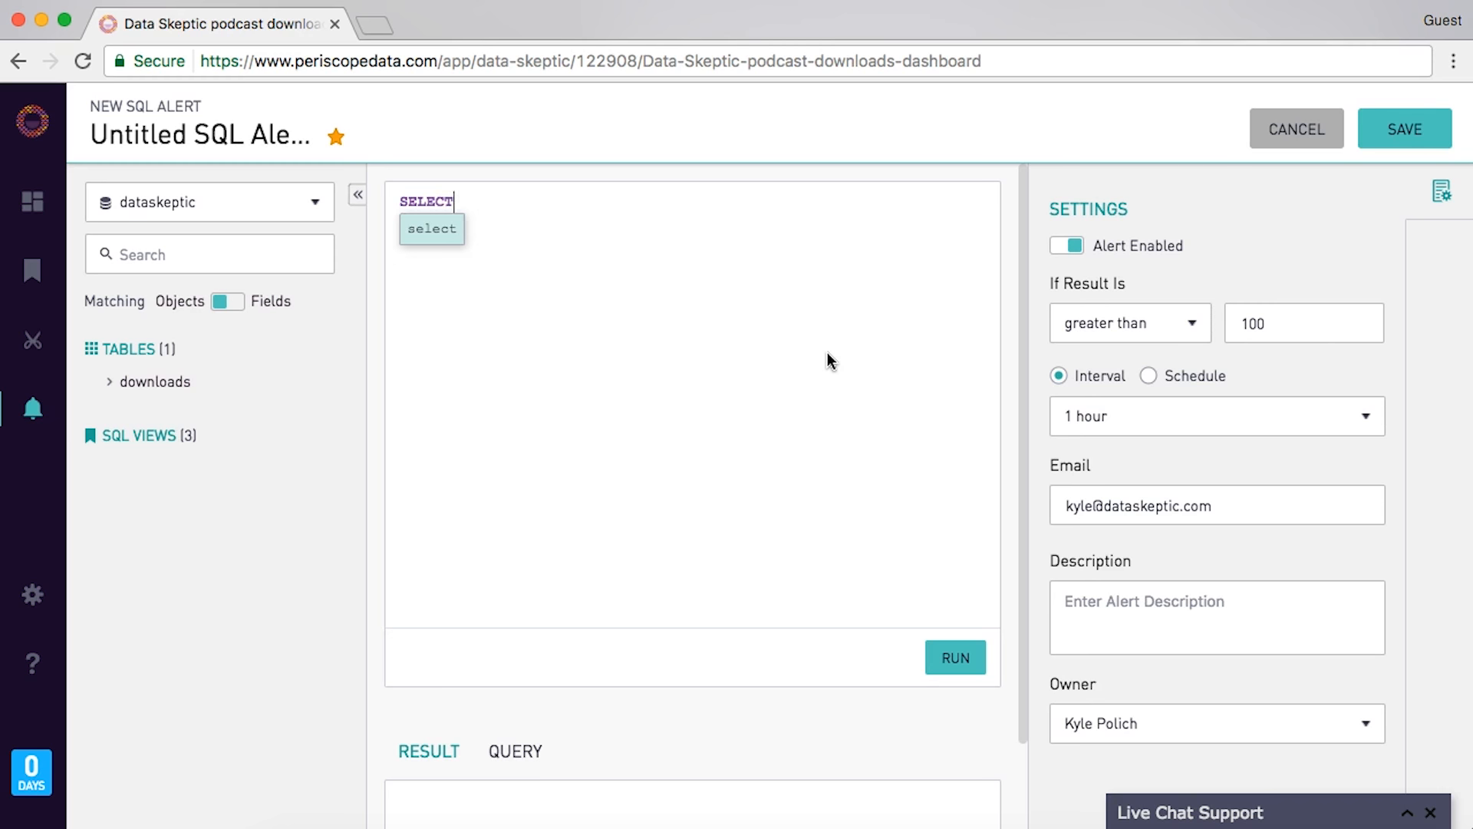
key(Return)
text(FROM downloads)
key(Return)
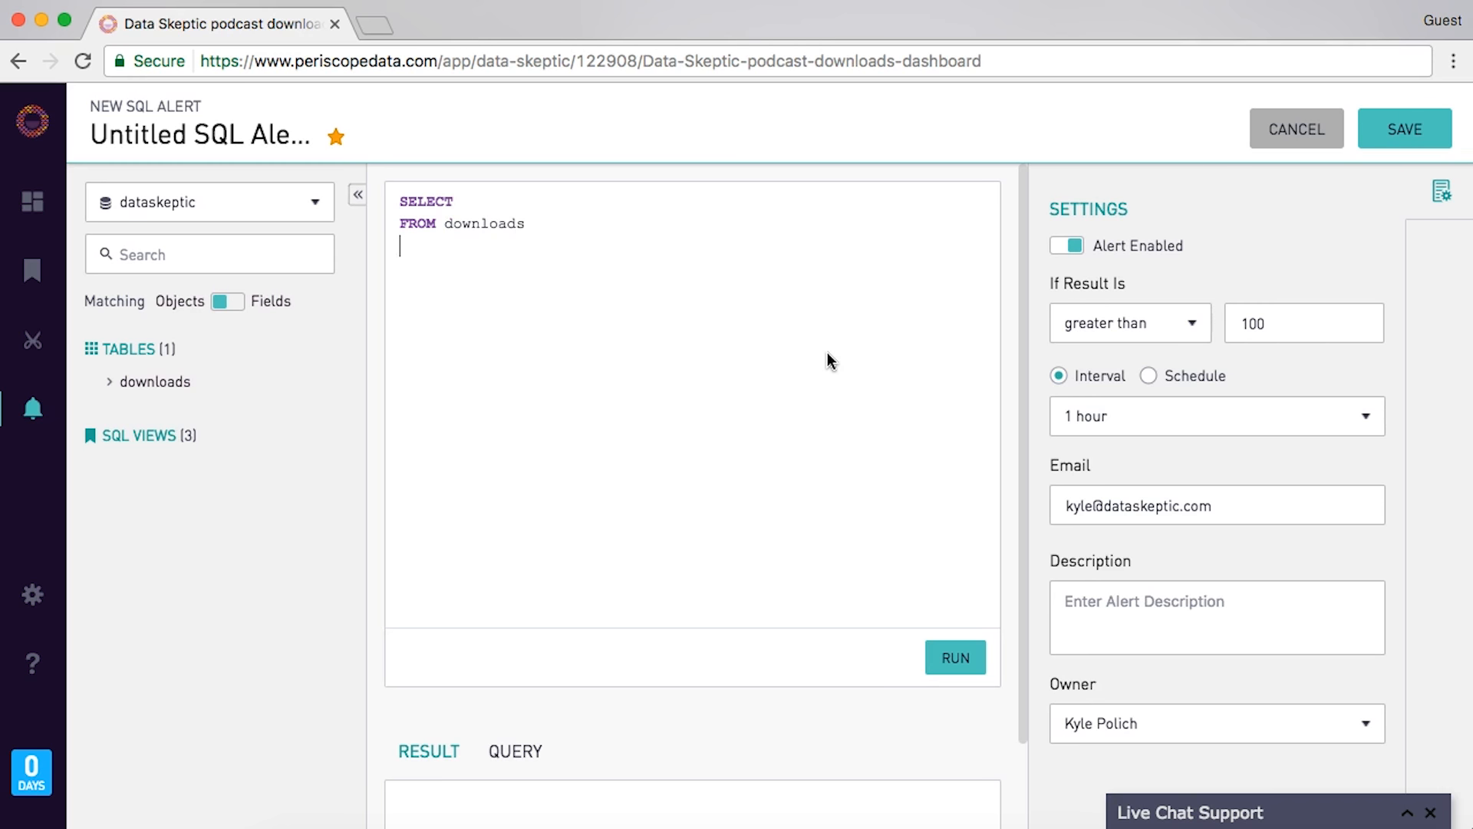
text(WHERE date = date_add)
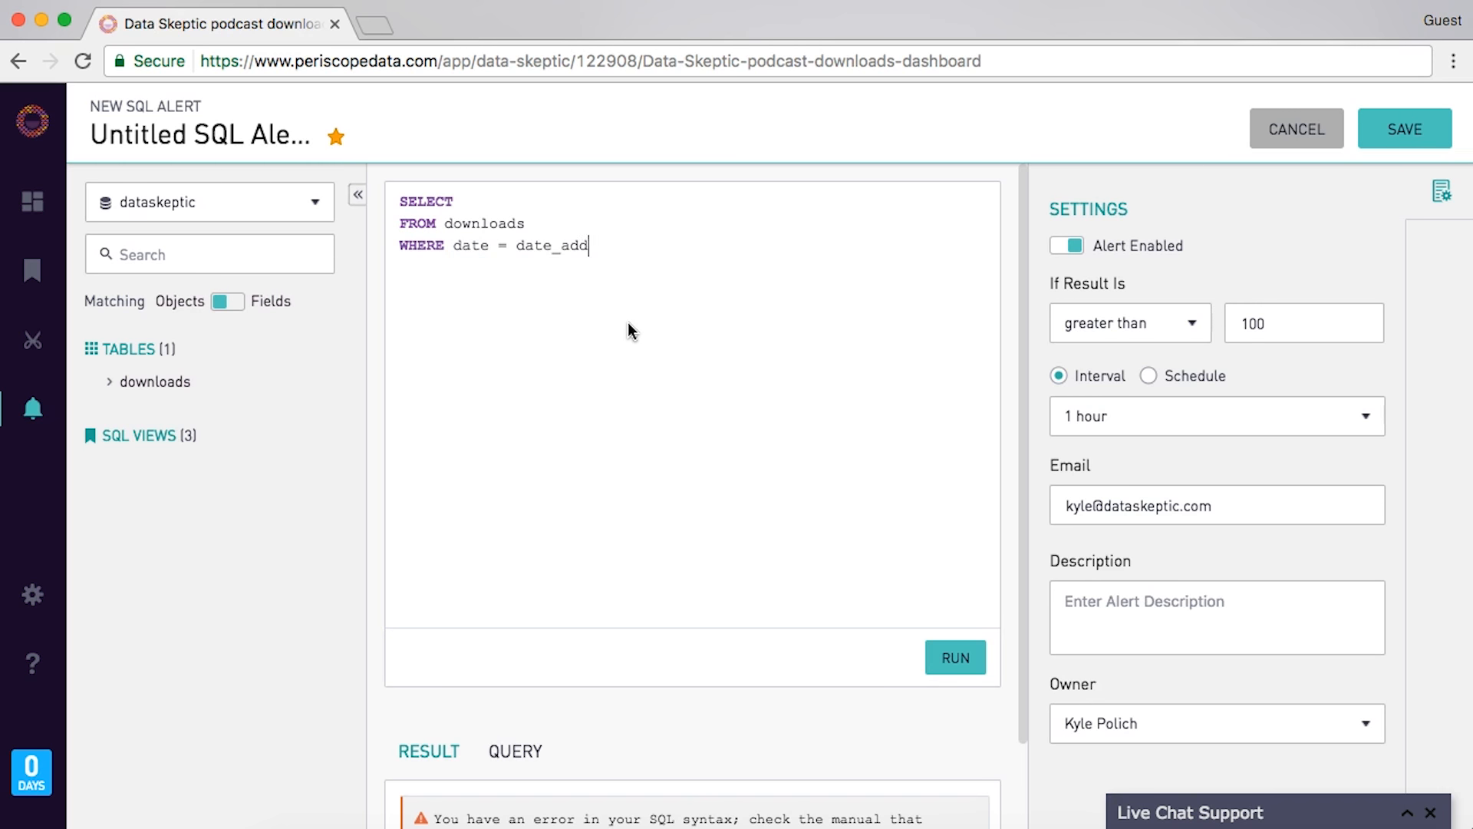
text((now(), interval -1)
key(BackSpace)
key(BackSpace)
text(-1 day))
- Revise the query to sum(downloads) for dates later than 3 days ago
key(Up)
key(Down)
key(Left)
key(Left)
key(Left)
key(Left)
key(Left)
key(BackSpace)
text(3)
key(Up)
key(BackSpace)
text(>)
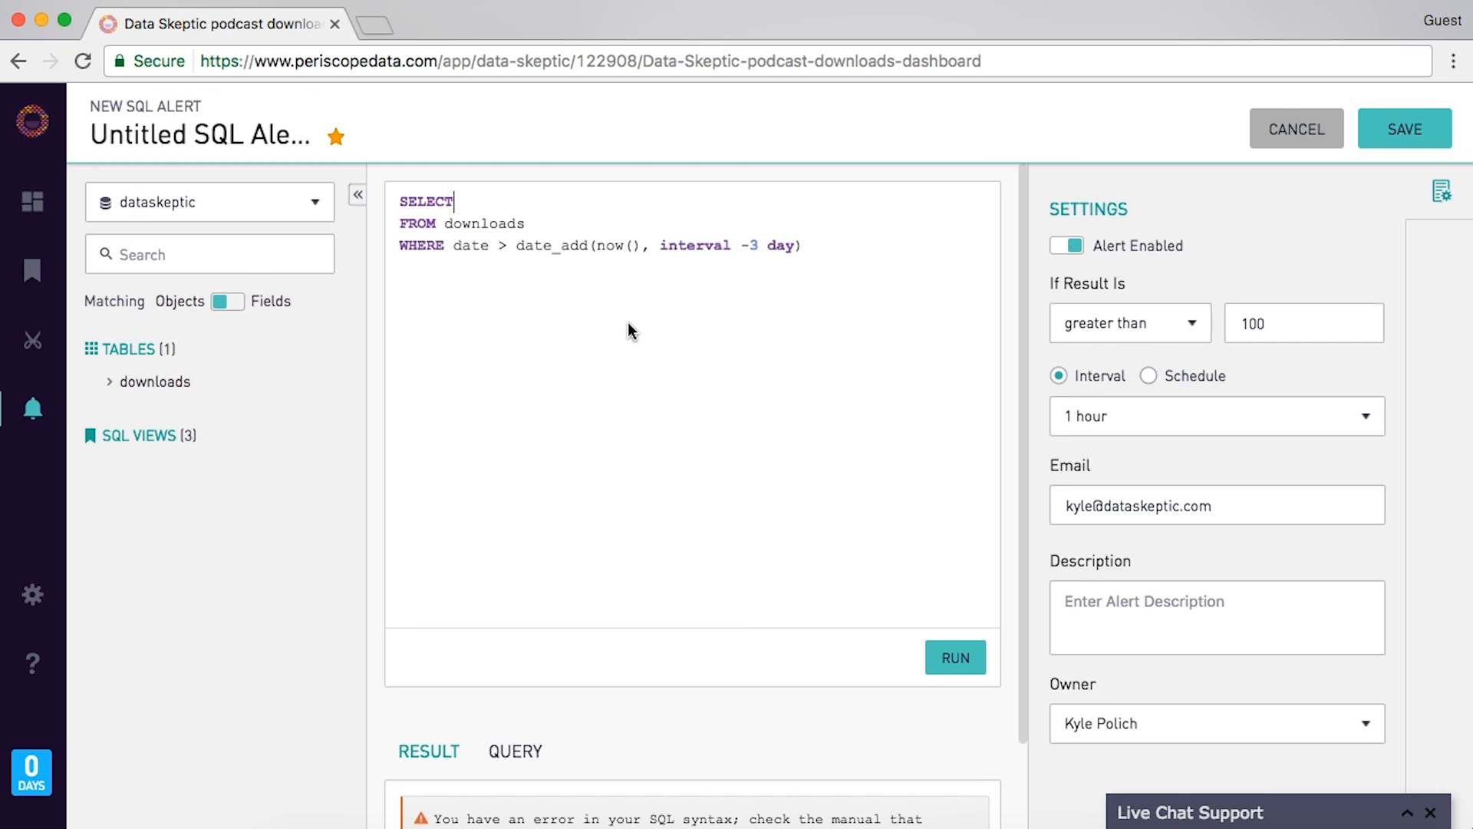
text( sum(downloads))
- Set the alert to trigger when the result is less than 5000
drag(1286, 323, 1164, 326)
click(1166, 326)
click(1148, 424)
click(1302, 314)
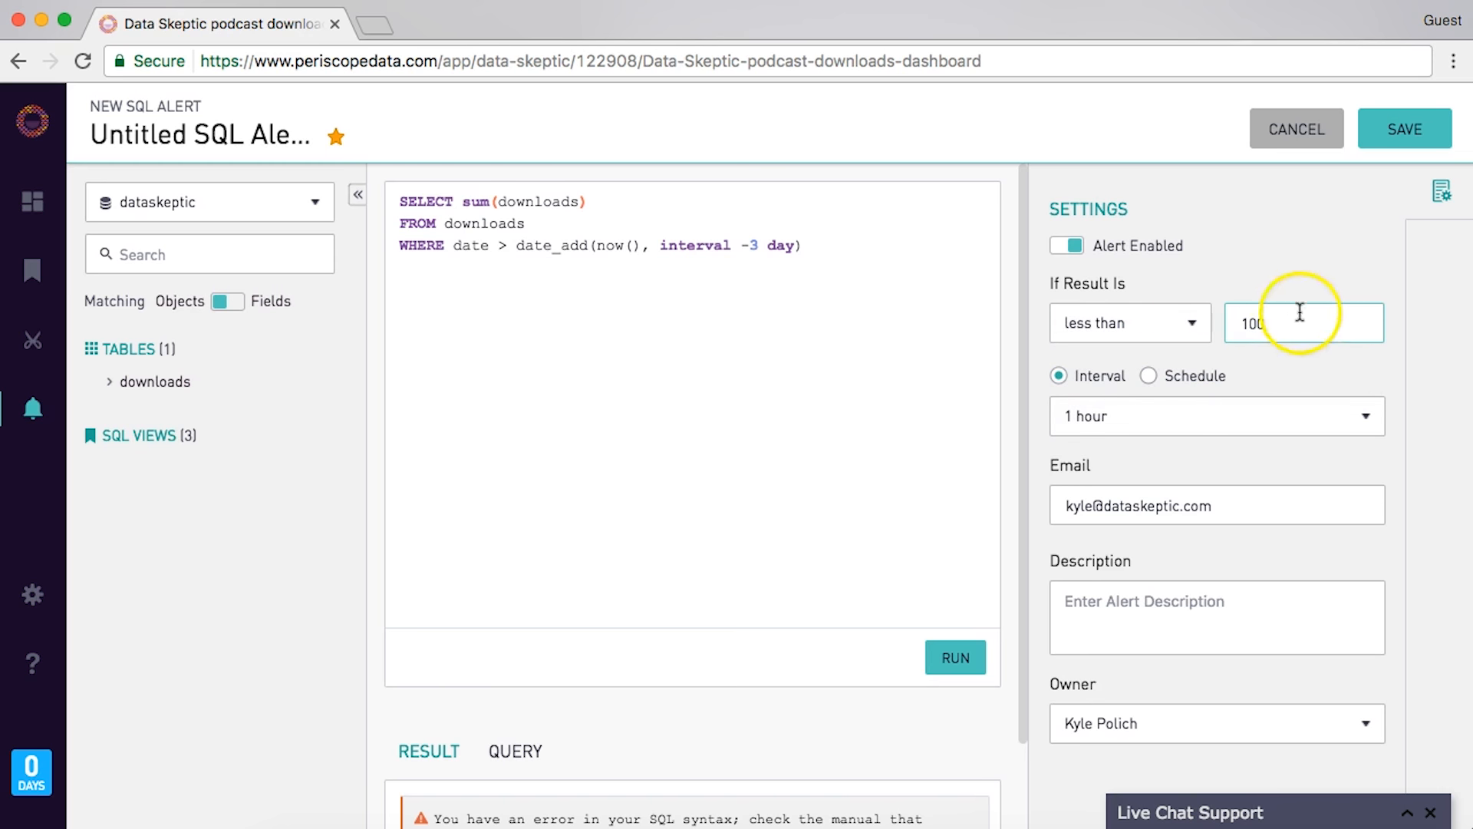
key(BackSpace)
key(BackSpace)
key(BackSpace)
text(5000)
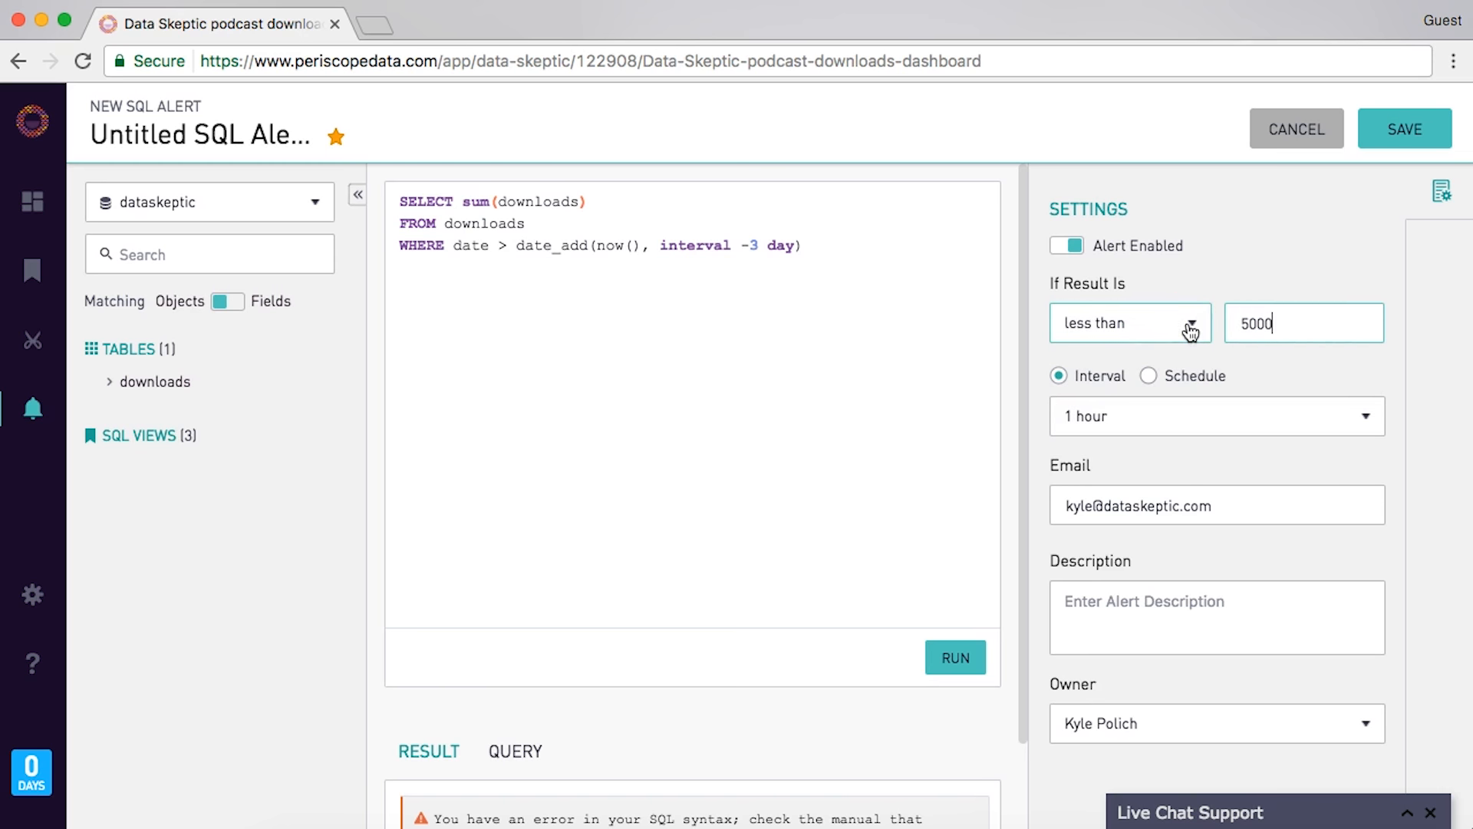
- Schedule the alert to run on an interval of every 12 hours
click(1146, 376)
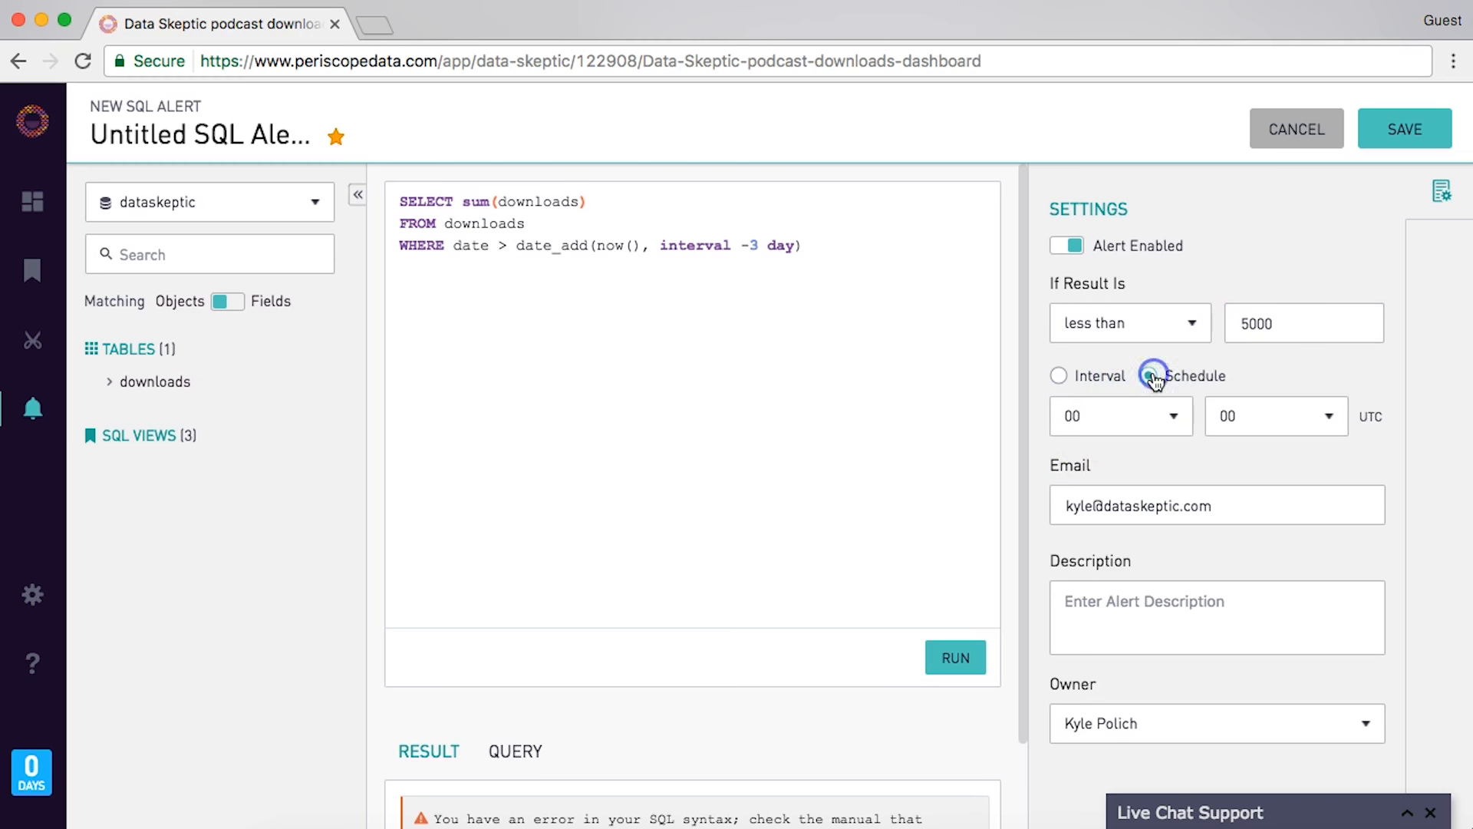
click(1106, 382)
click(1116, 415)
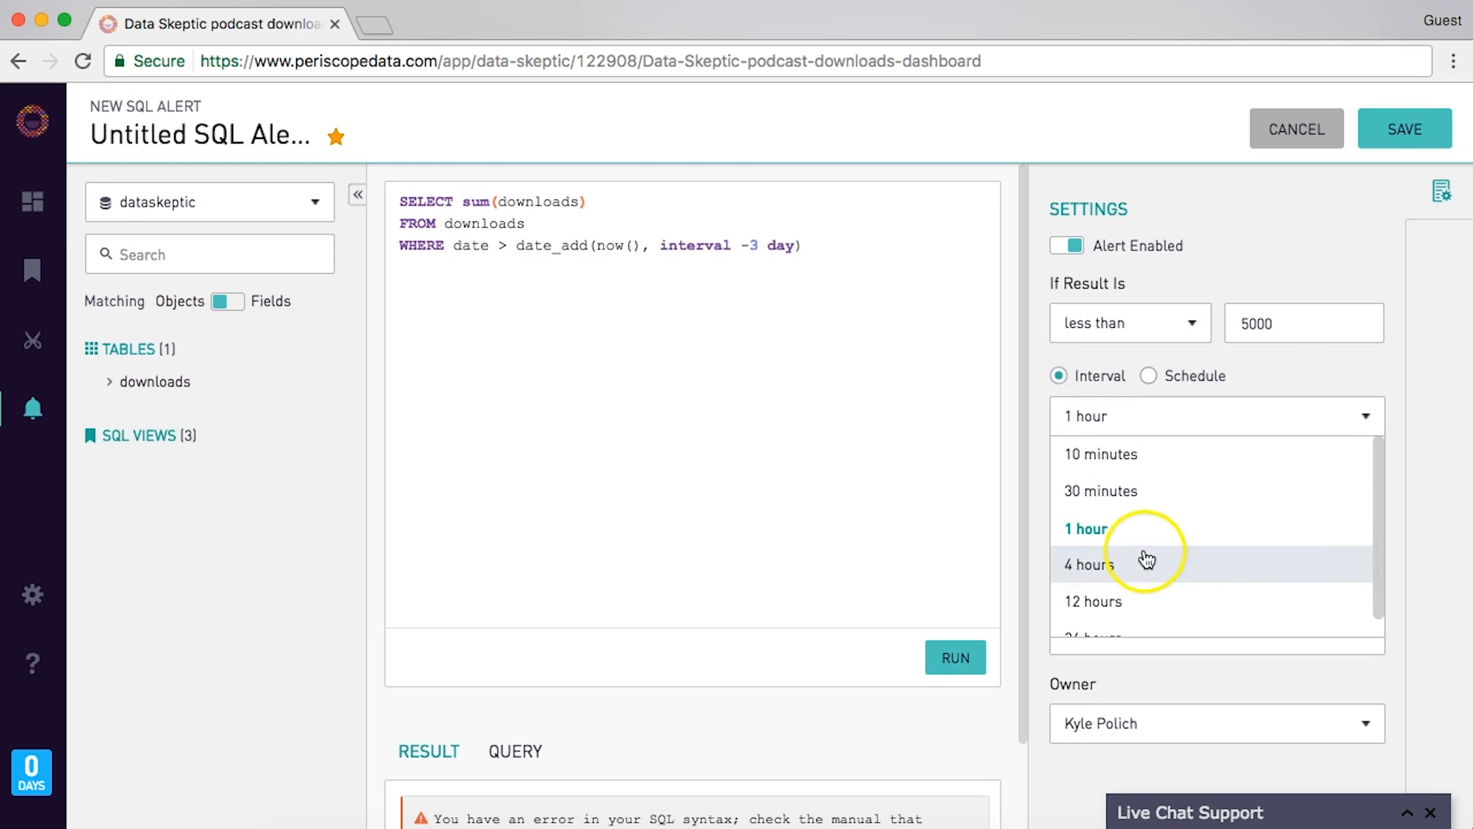
click(1153, 602)
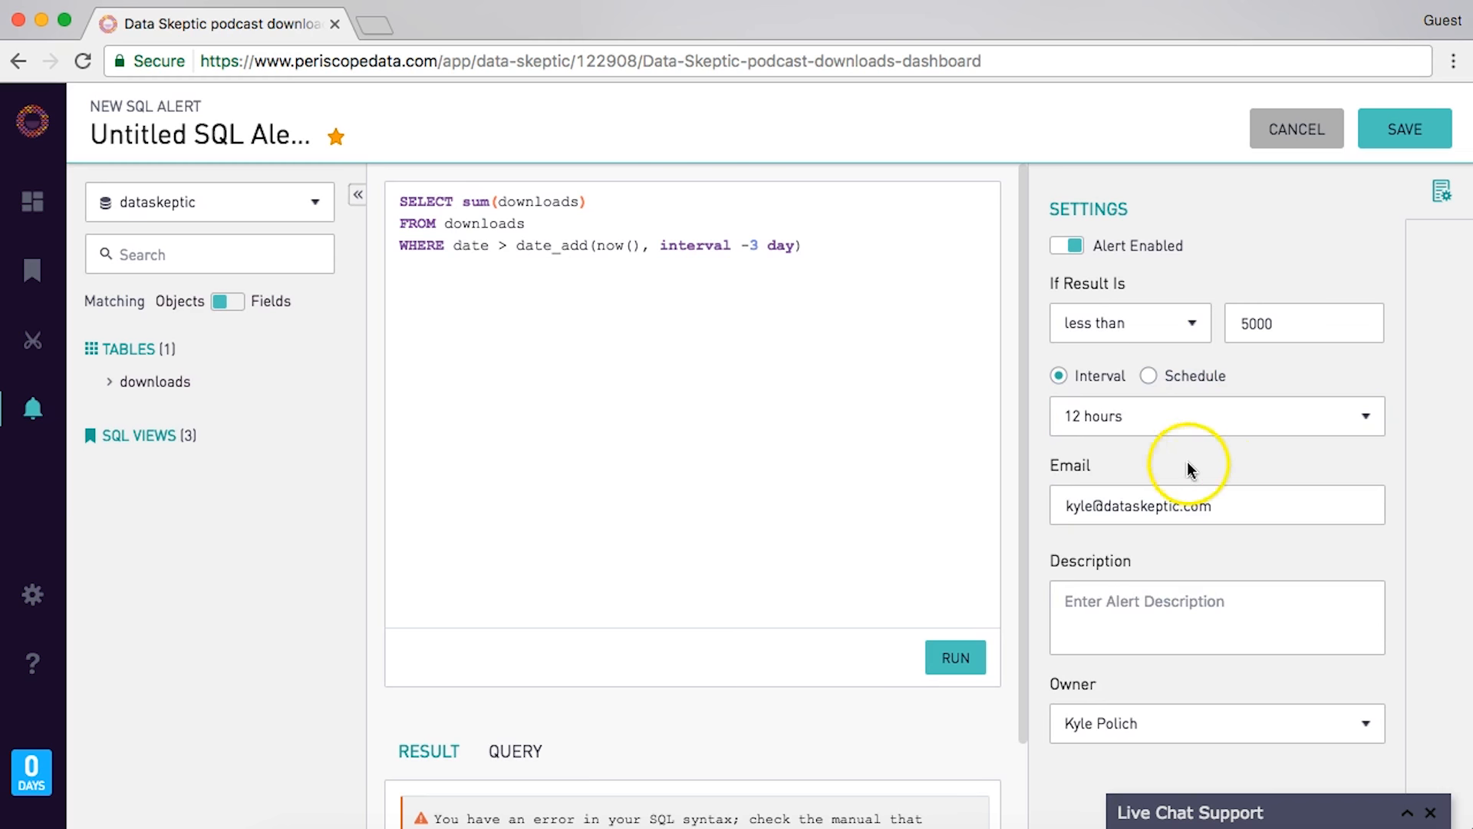
- Add the description 'Check the site and hosting' and save the alert
click(1154, 606)
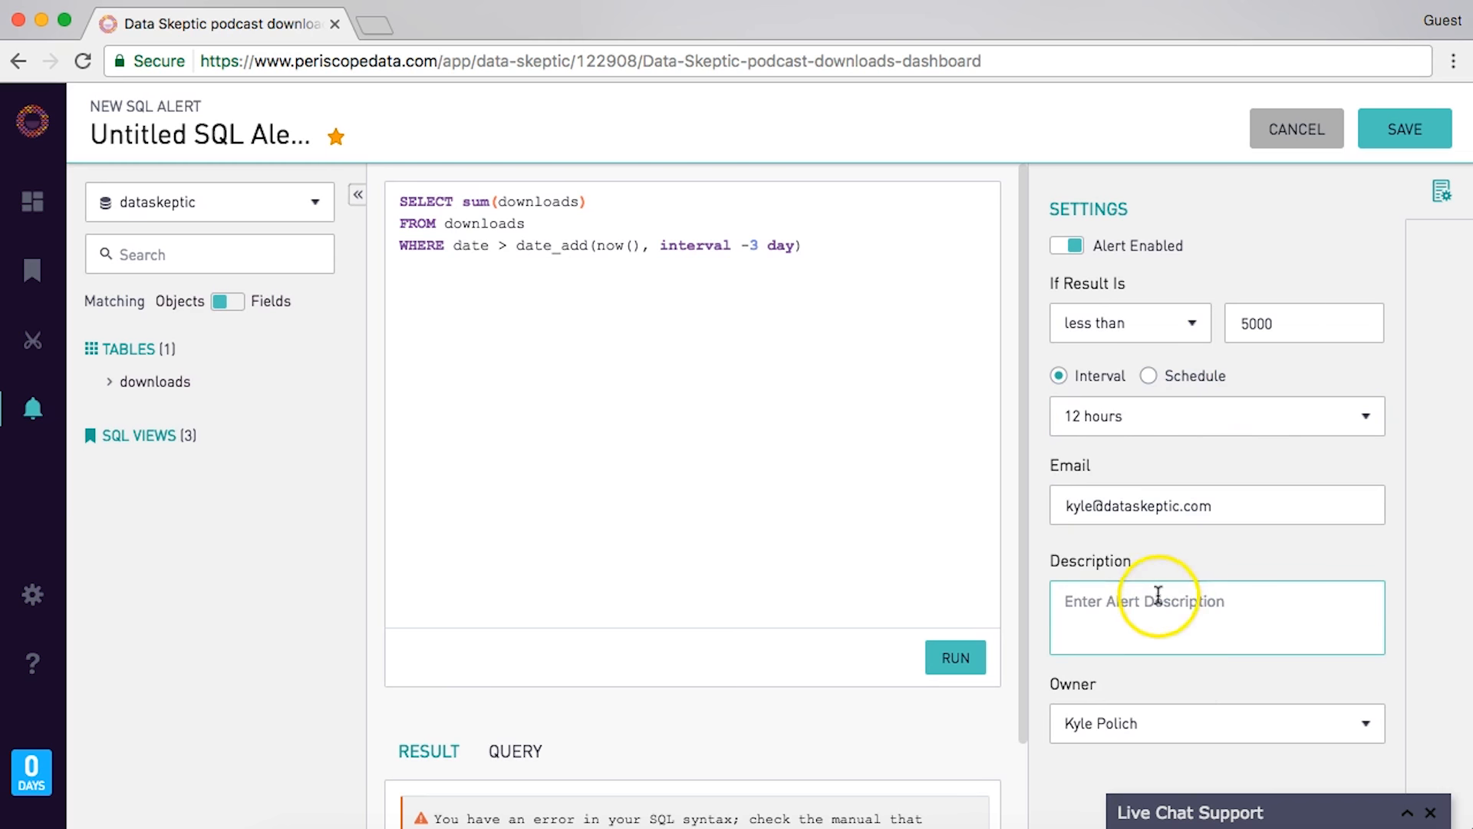
text(Check the site and hosting!!!!)
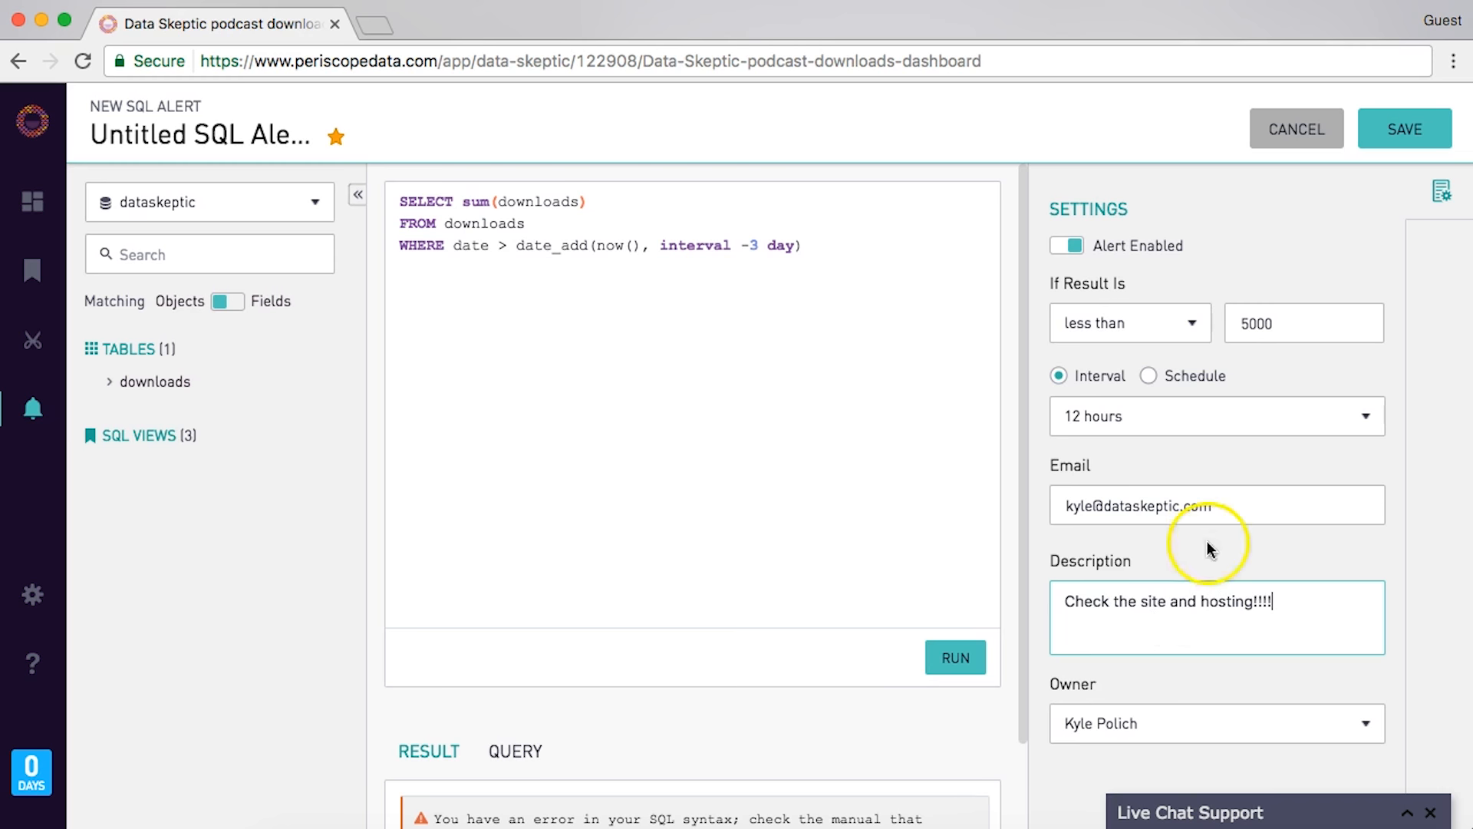
click(1398, 131)
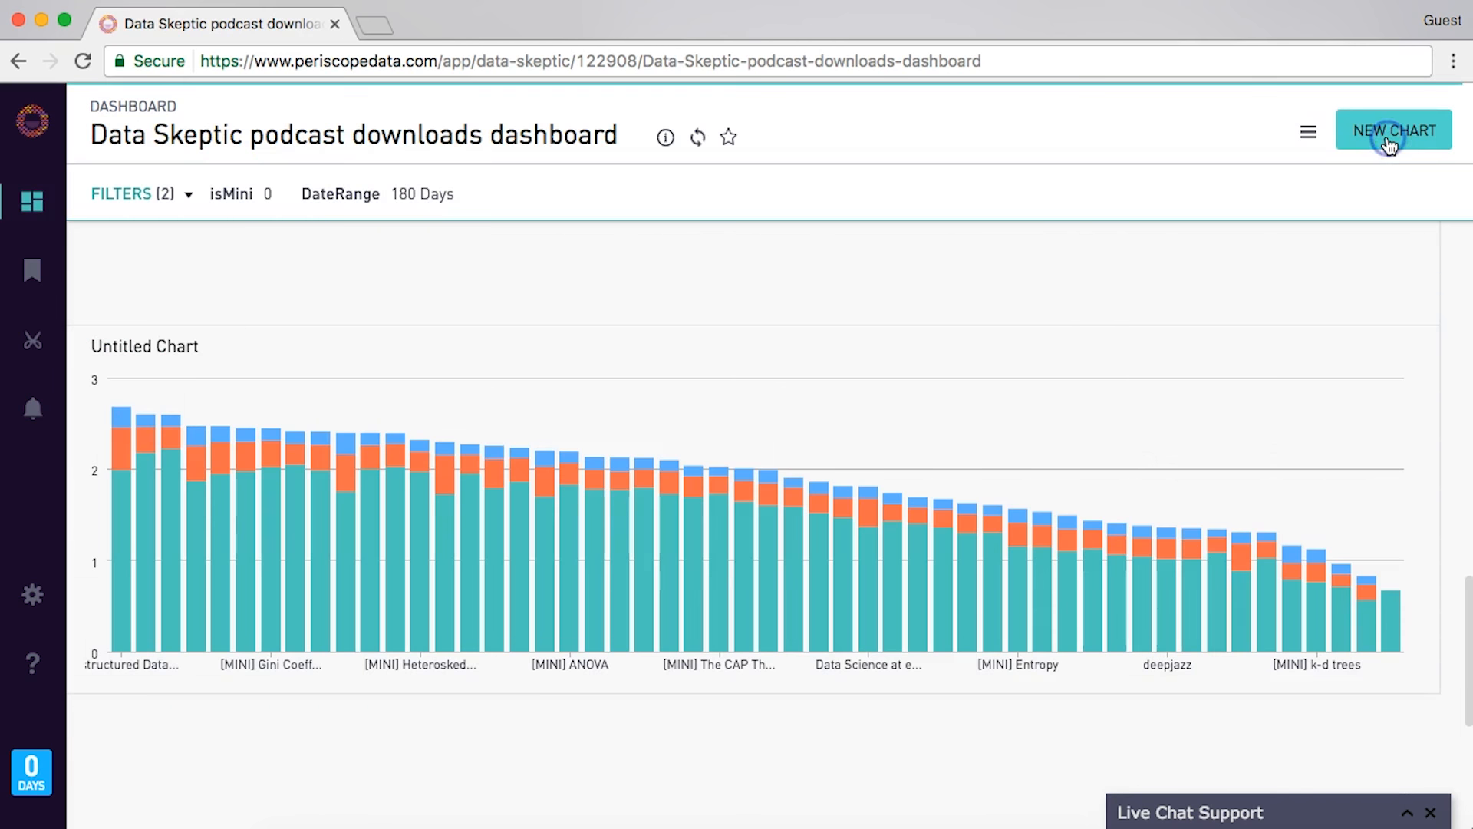
click(1043, 224)
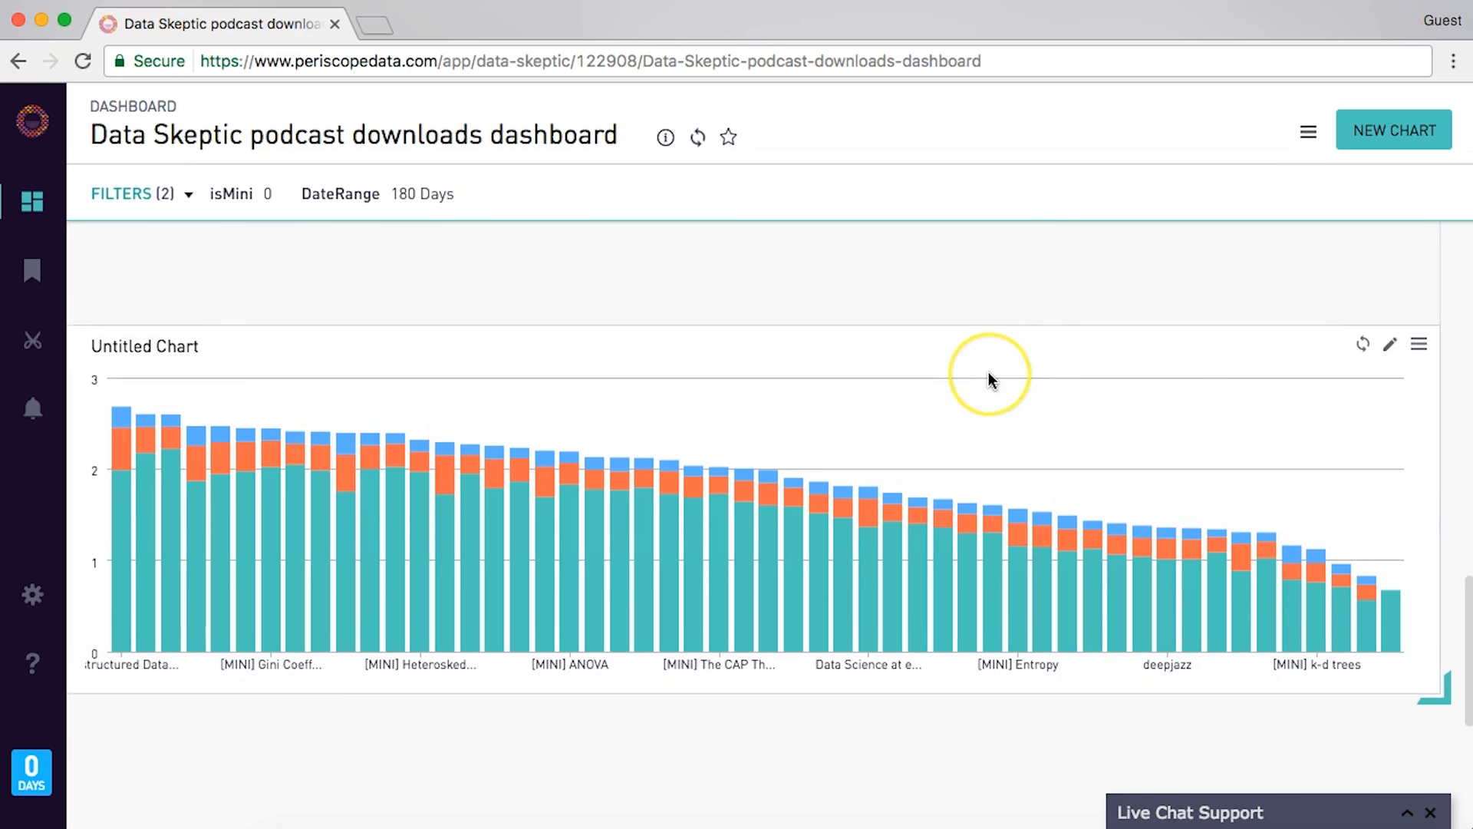
scroll(989, 372, up, 10)
scroll(989, 373, up, 6)
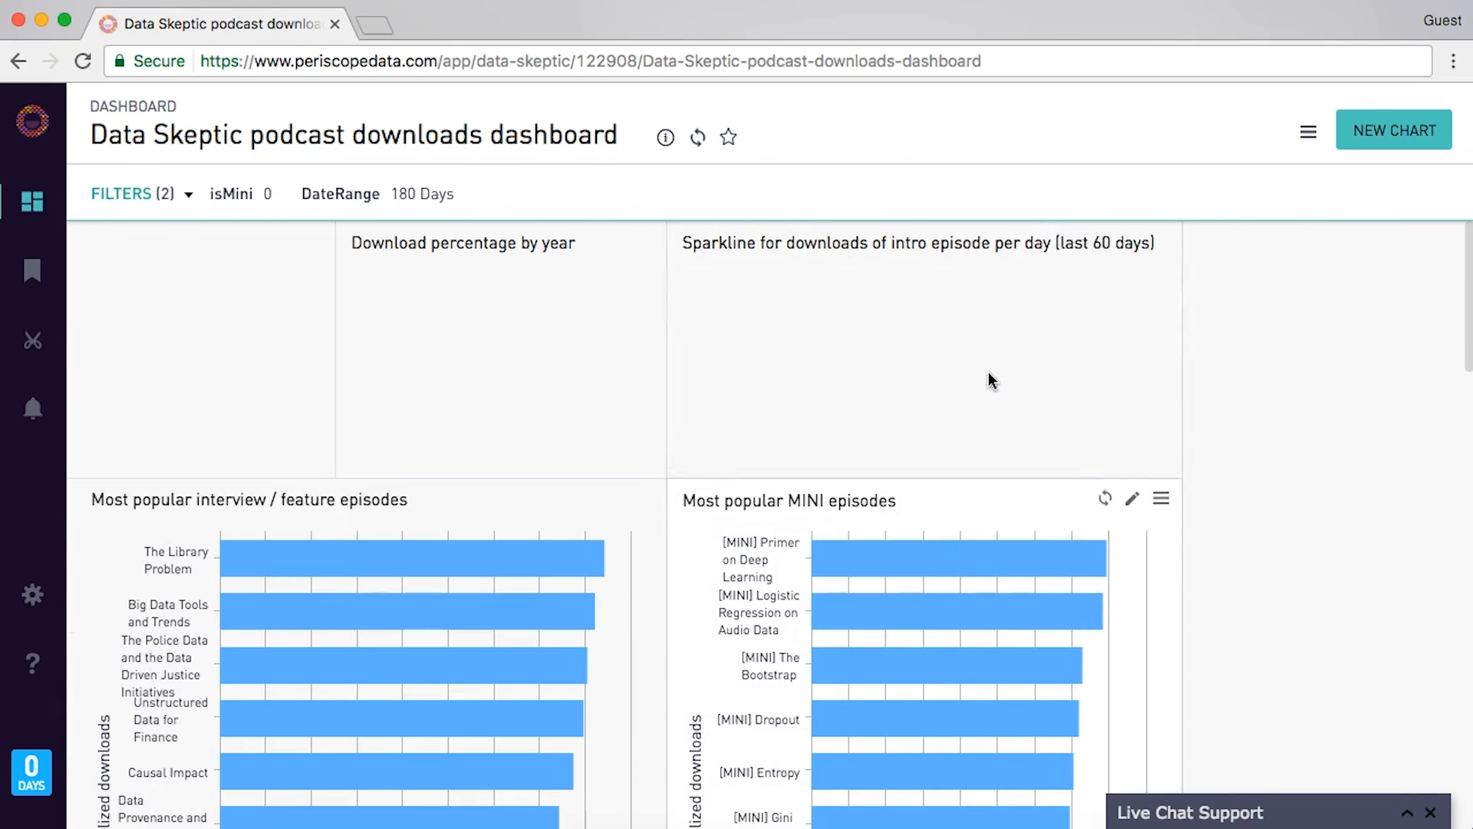
scroll(990, 379, down, 15)
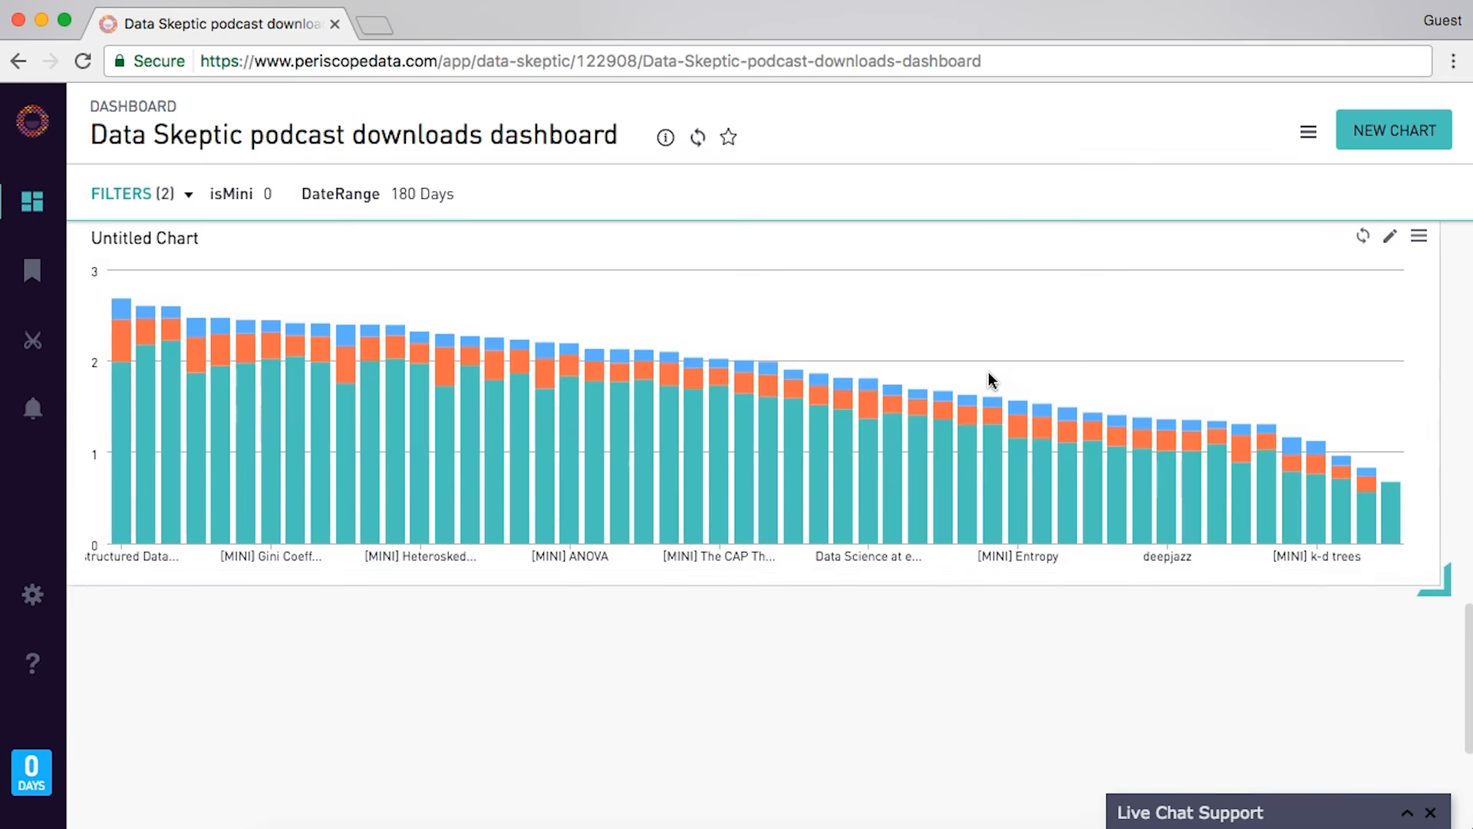
scroll(990, 379, up, 15)
scroll(989, 379, up, 2)
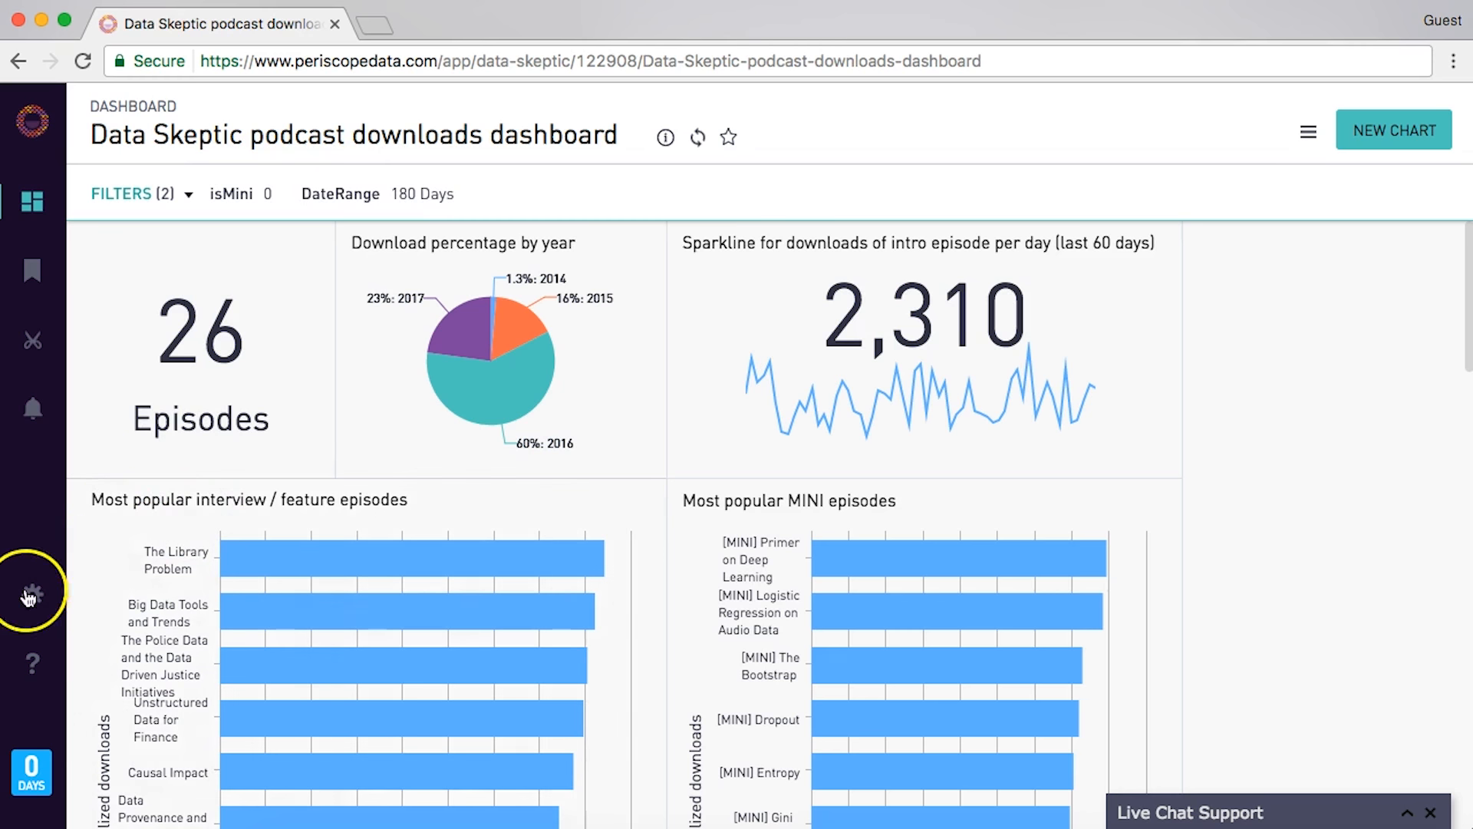
- In Dashboard Preferences' Email Reports, set the dashboard report to send daily at 8PM
click(1309, 132)
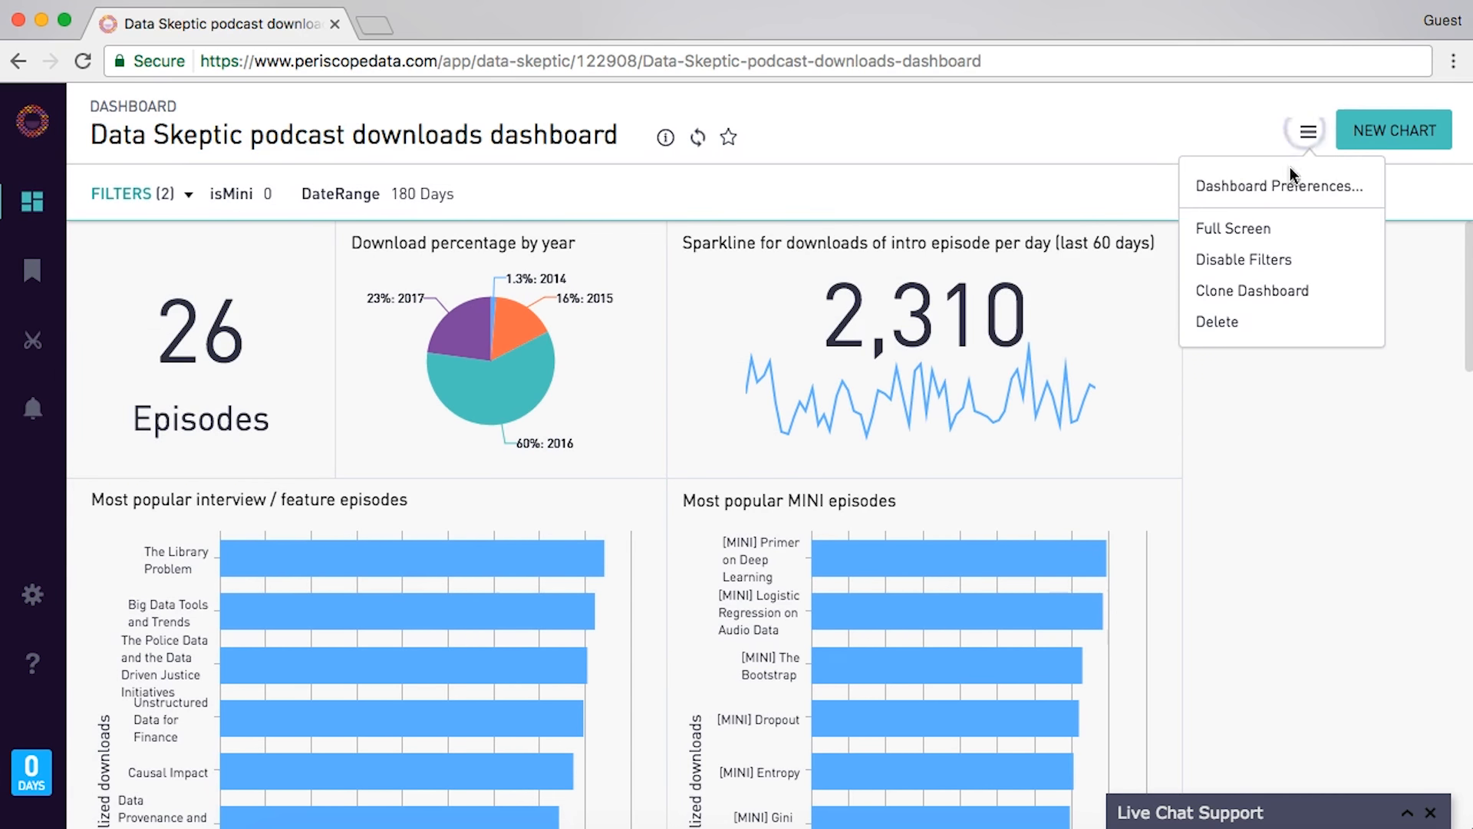
click(1256, 197)
click(476, 308)
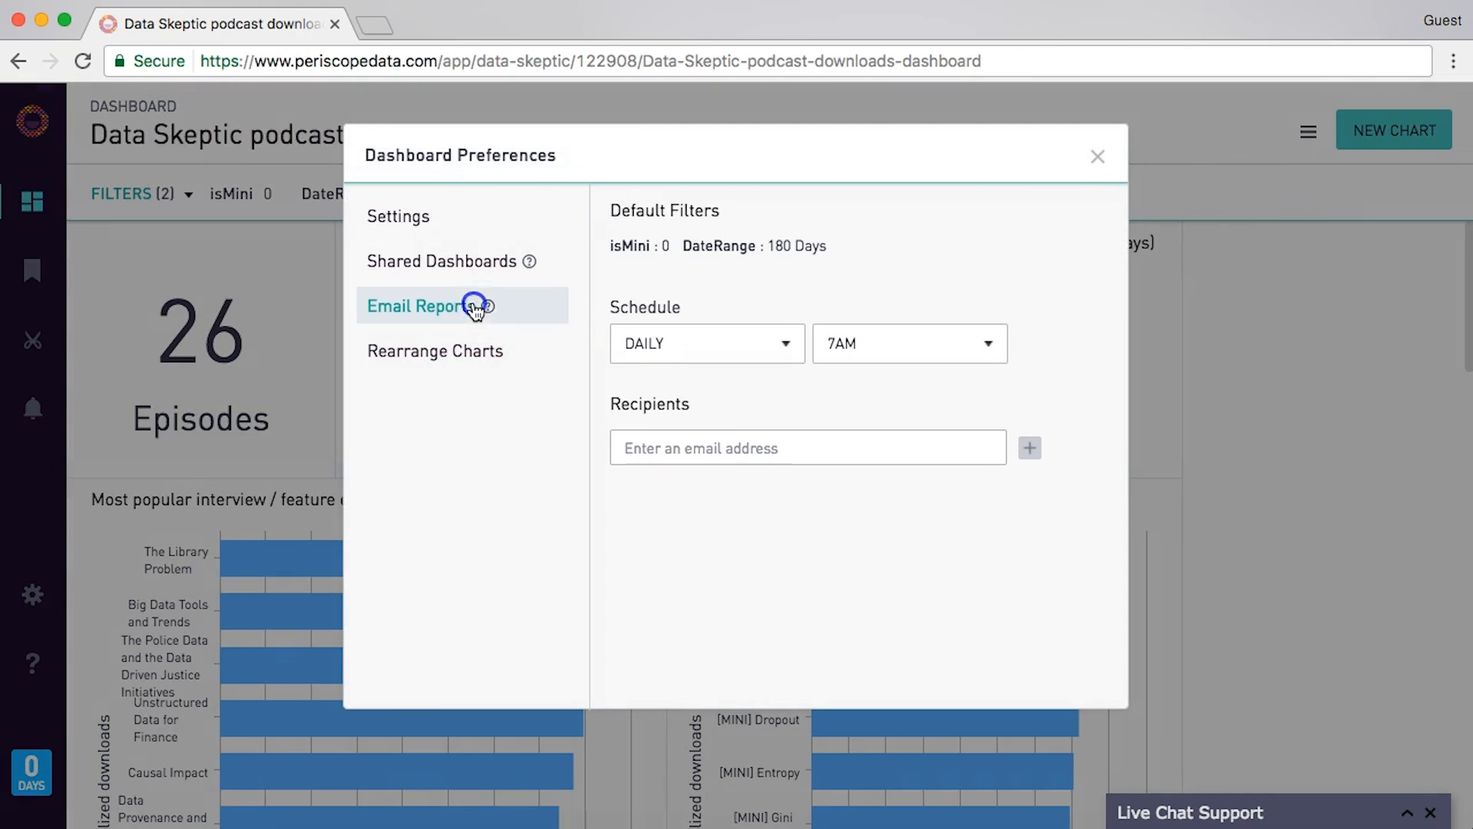
click(910, 338)
scroll(900, 558, down, 6)
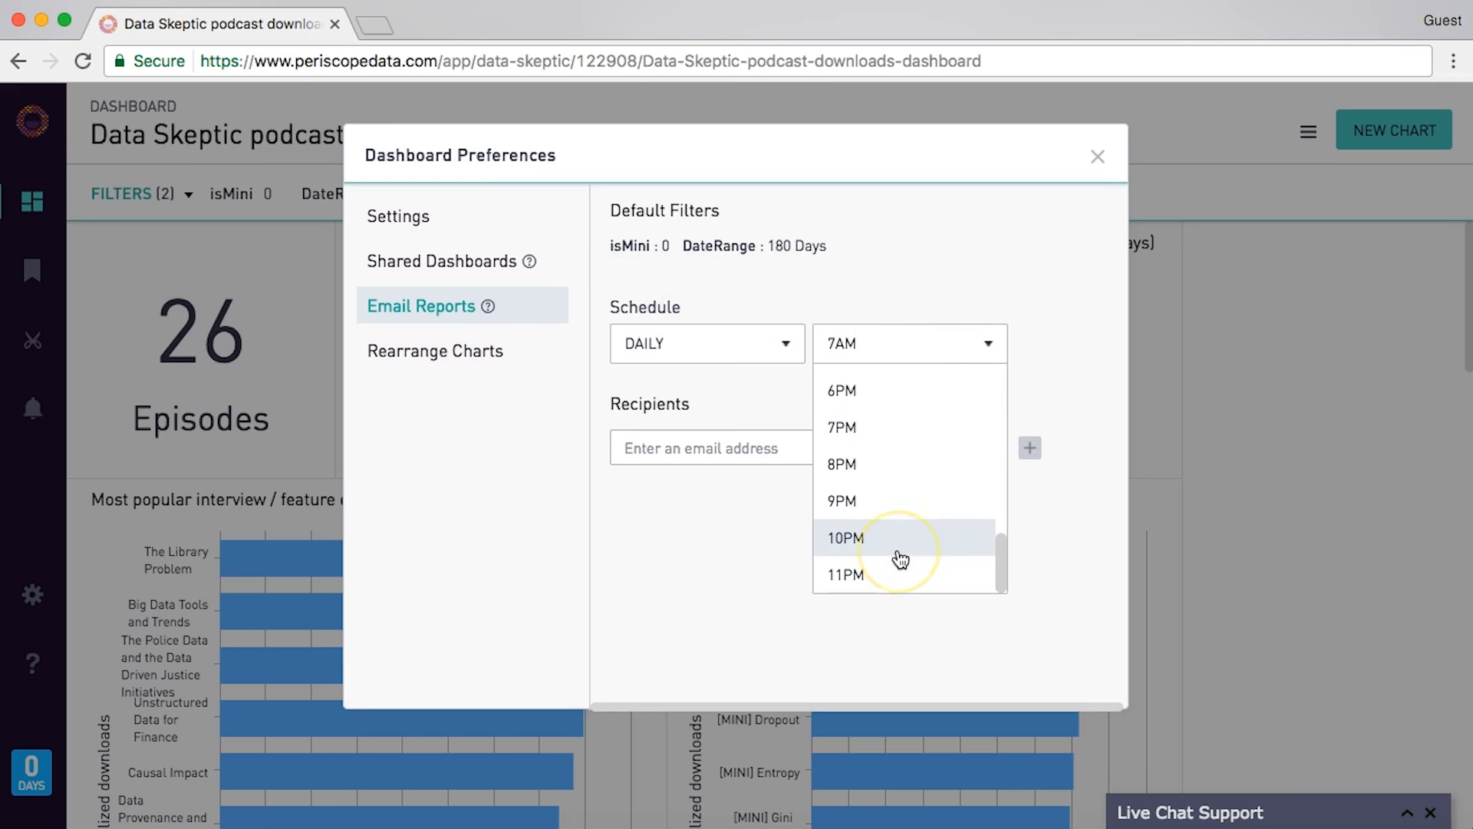
click(900, 468)
- Add two recipients' e-mail addresses to the report and send the first recipient a test
click(855, 461)
click(1030, 448)
click(936, 442)
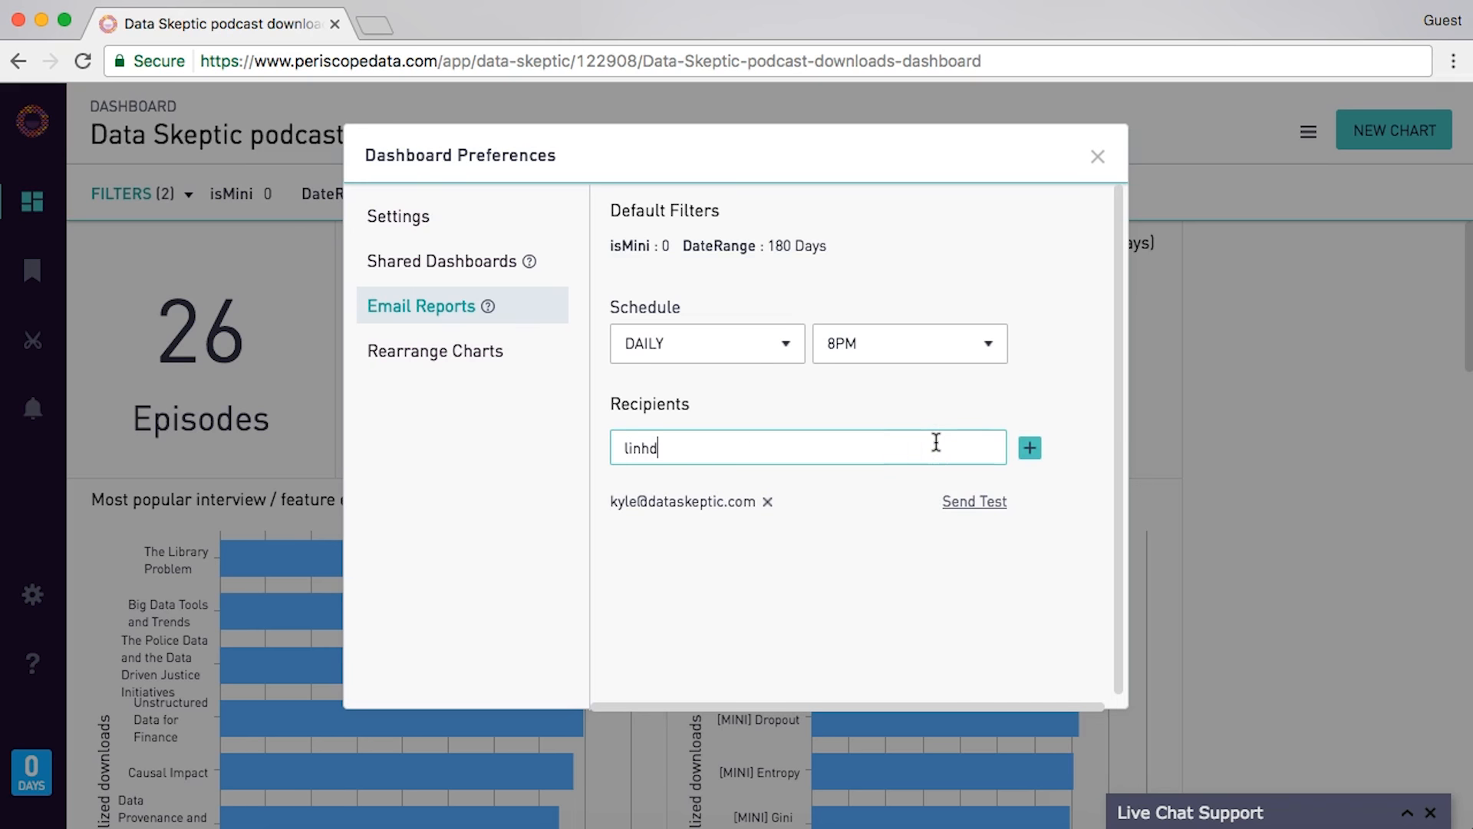
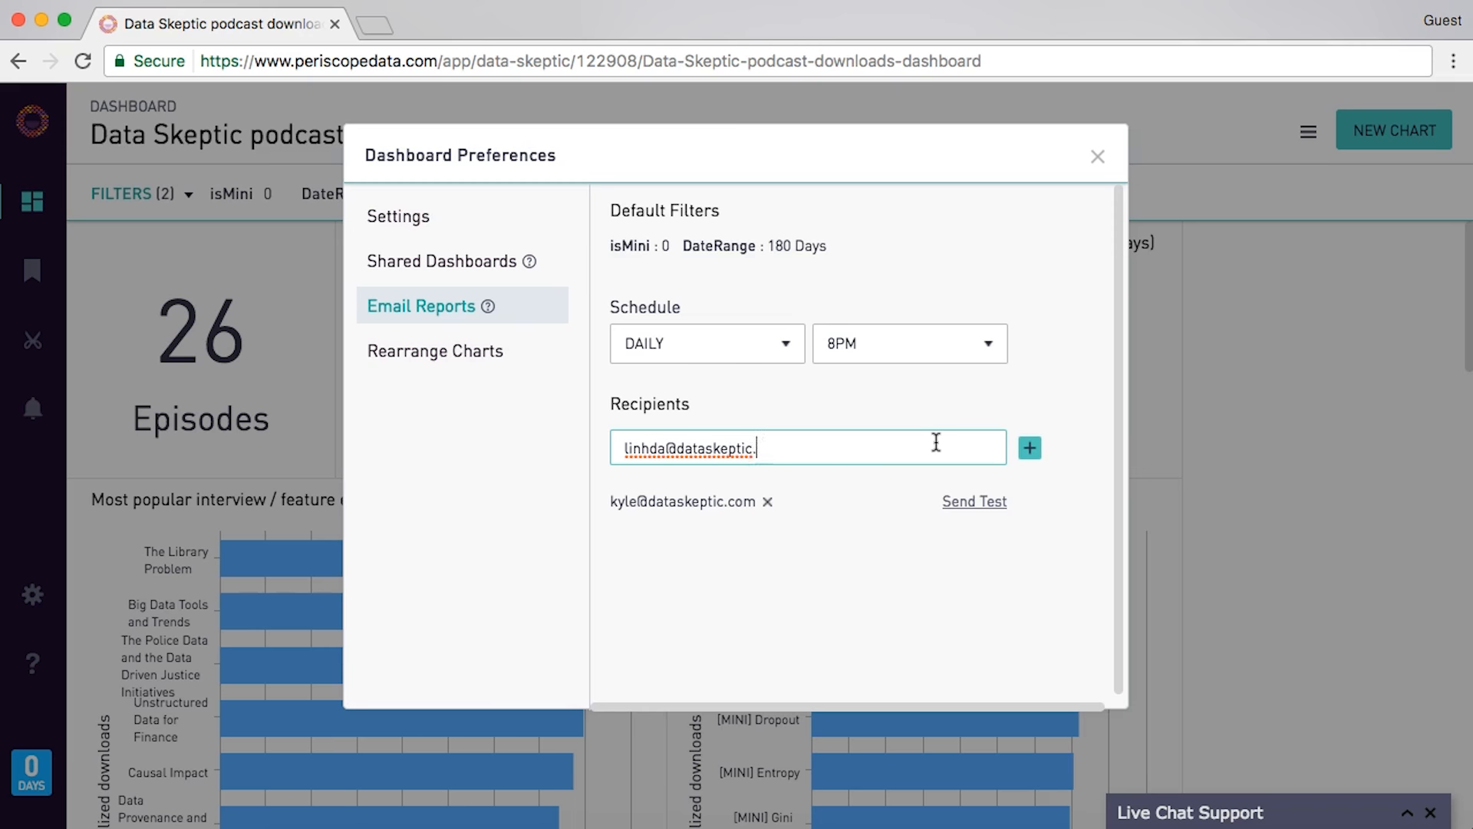
click(1032, 451)
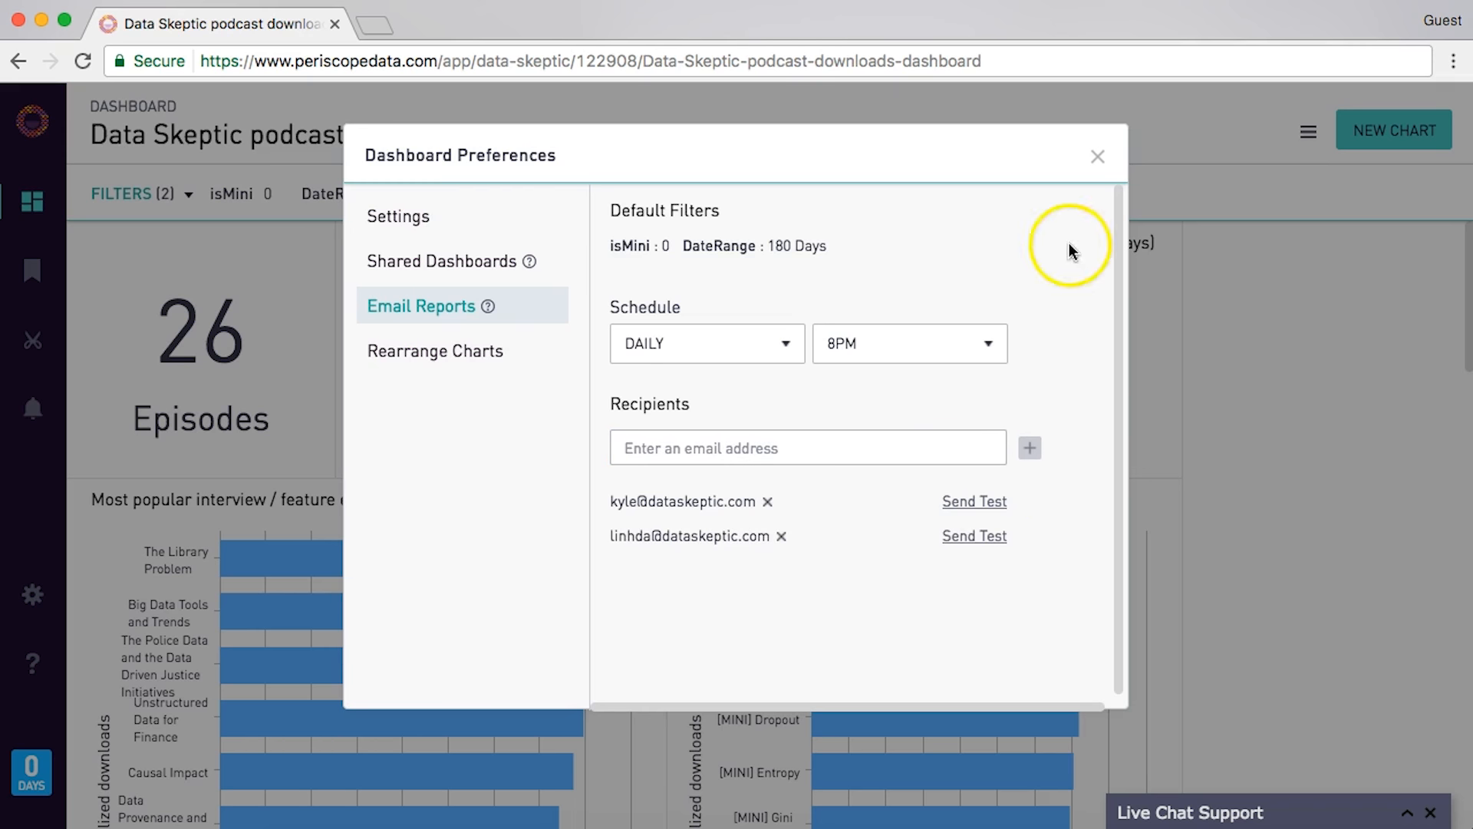
scroll(990, 319, down, 1)
click(983, 493)
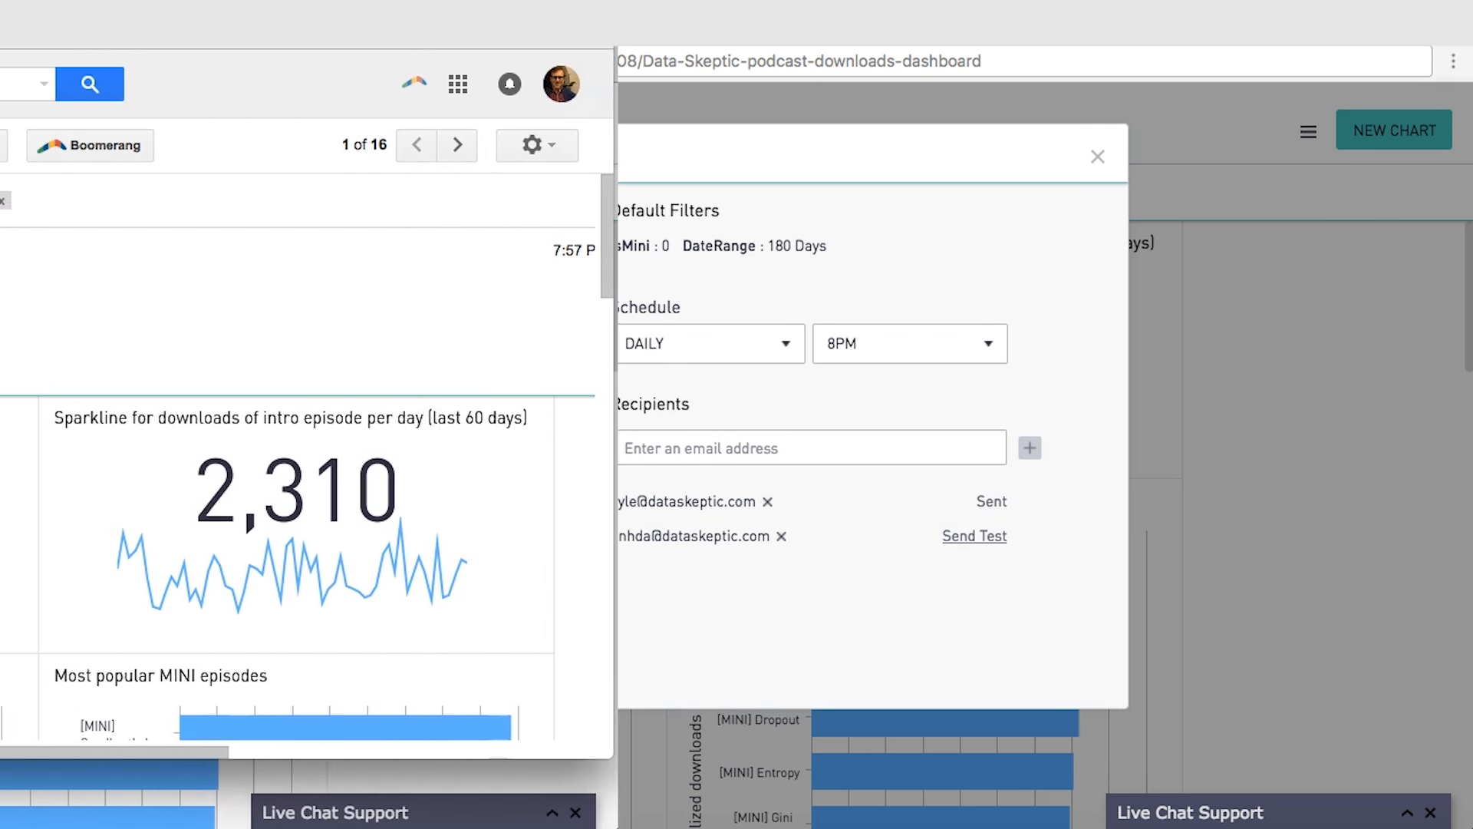
- Review the dashboard report email in Gmail and copy its subject line
scroll(336, 366, down, 3)
scroll(618, 369, down, 10)
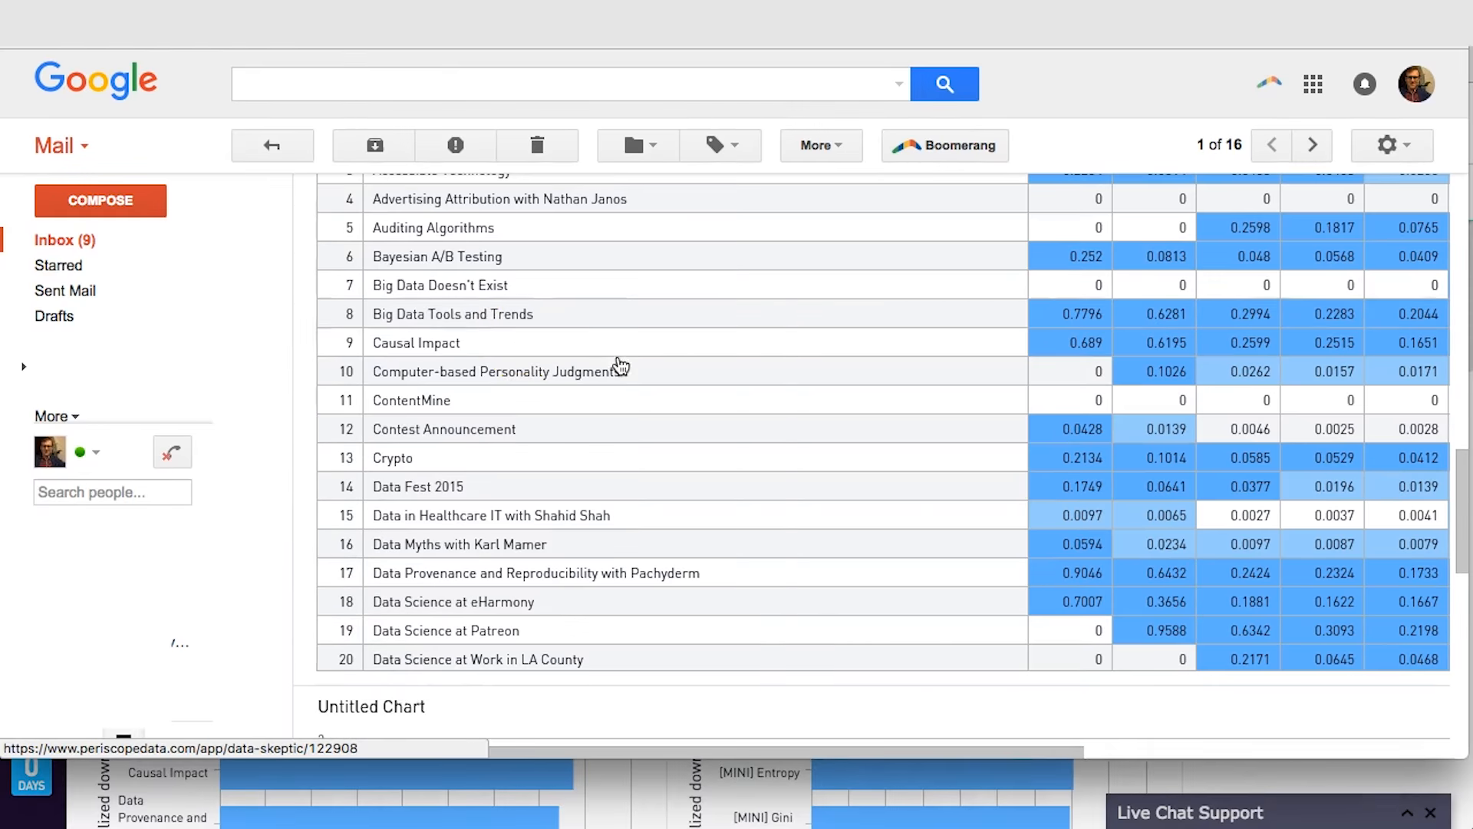
scroll(504, 414, down, 10)
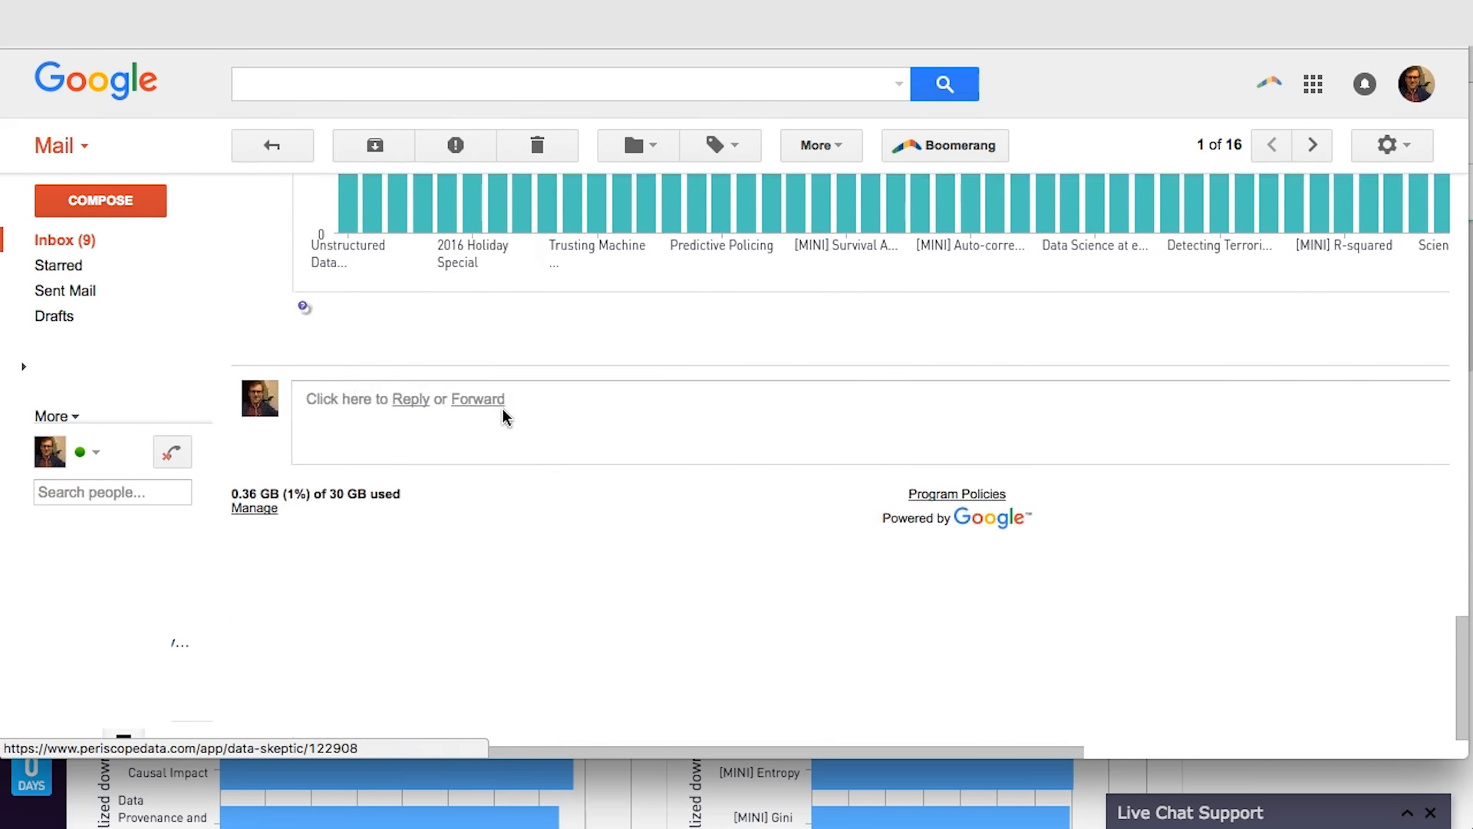
scroll(503, 415, up, 20)
scroll(504, 415, up, 1)
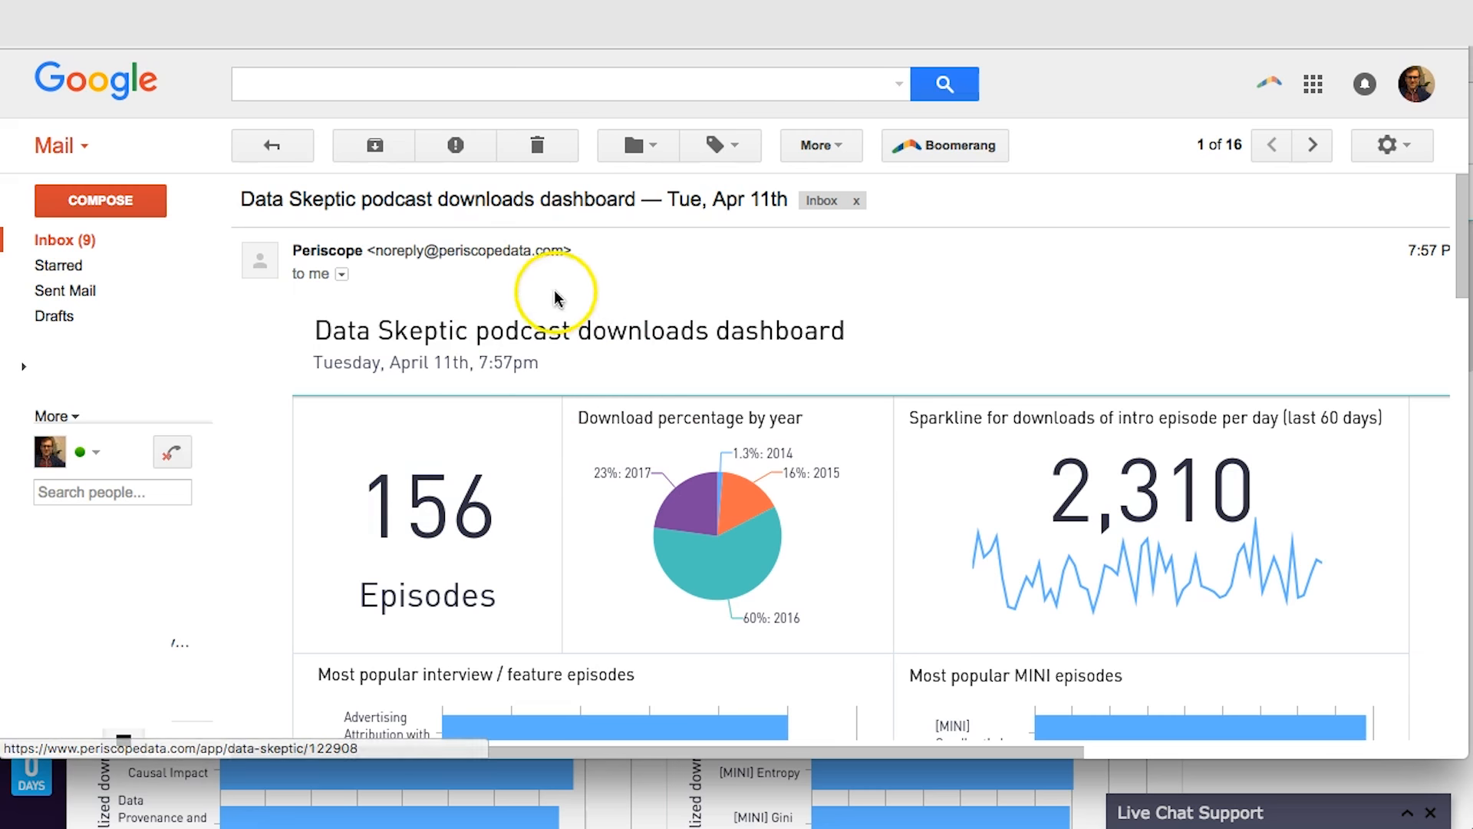
click(526, 79)
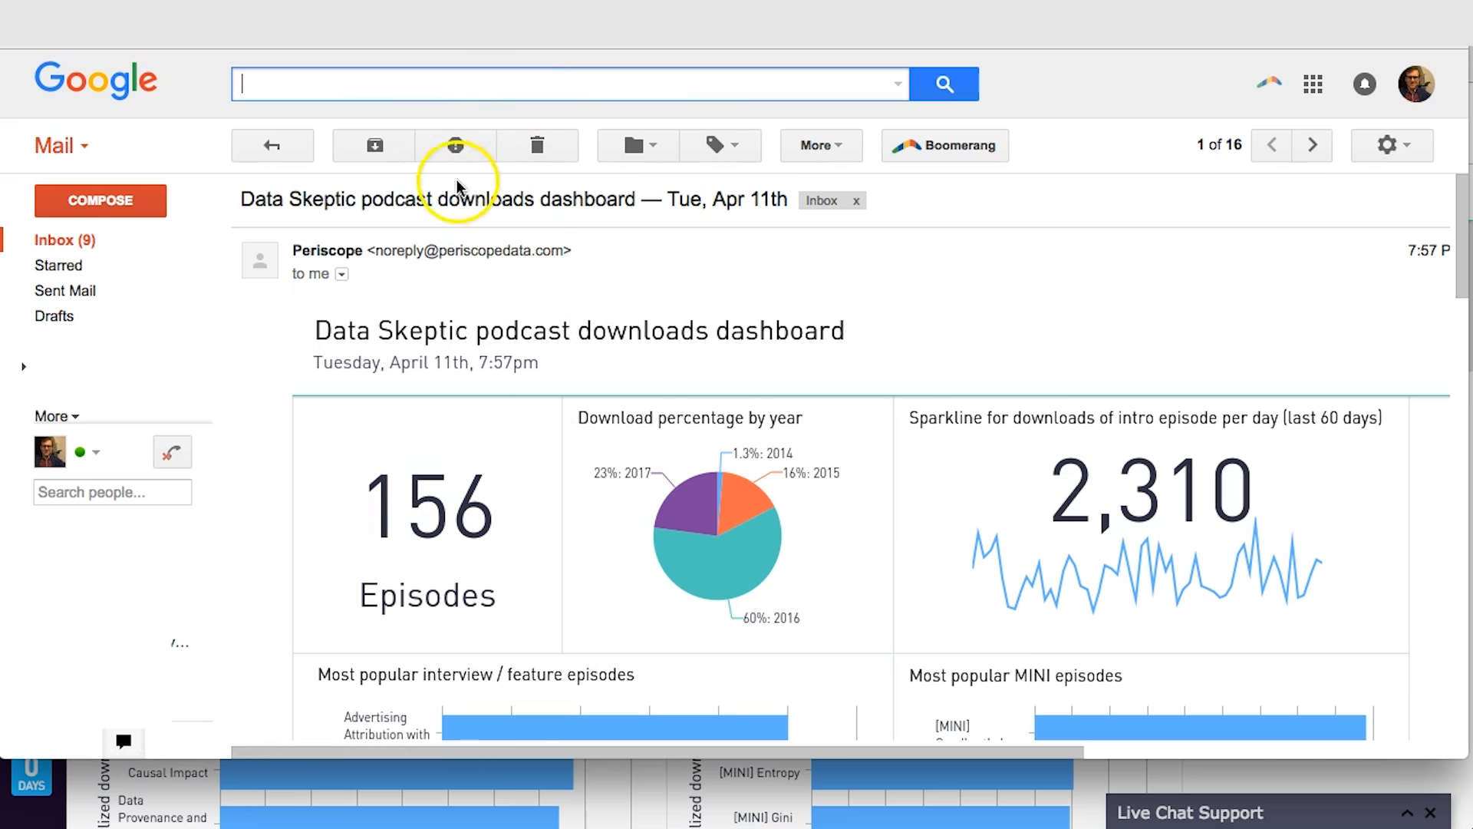
drag(241, 196, 639, 207)
key(ctrl+c)
- Paste the subject into Gmail search and follow the email's link to the live dashboard
click(595, 81)
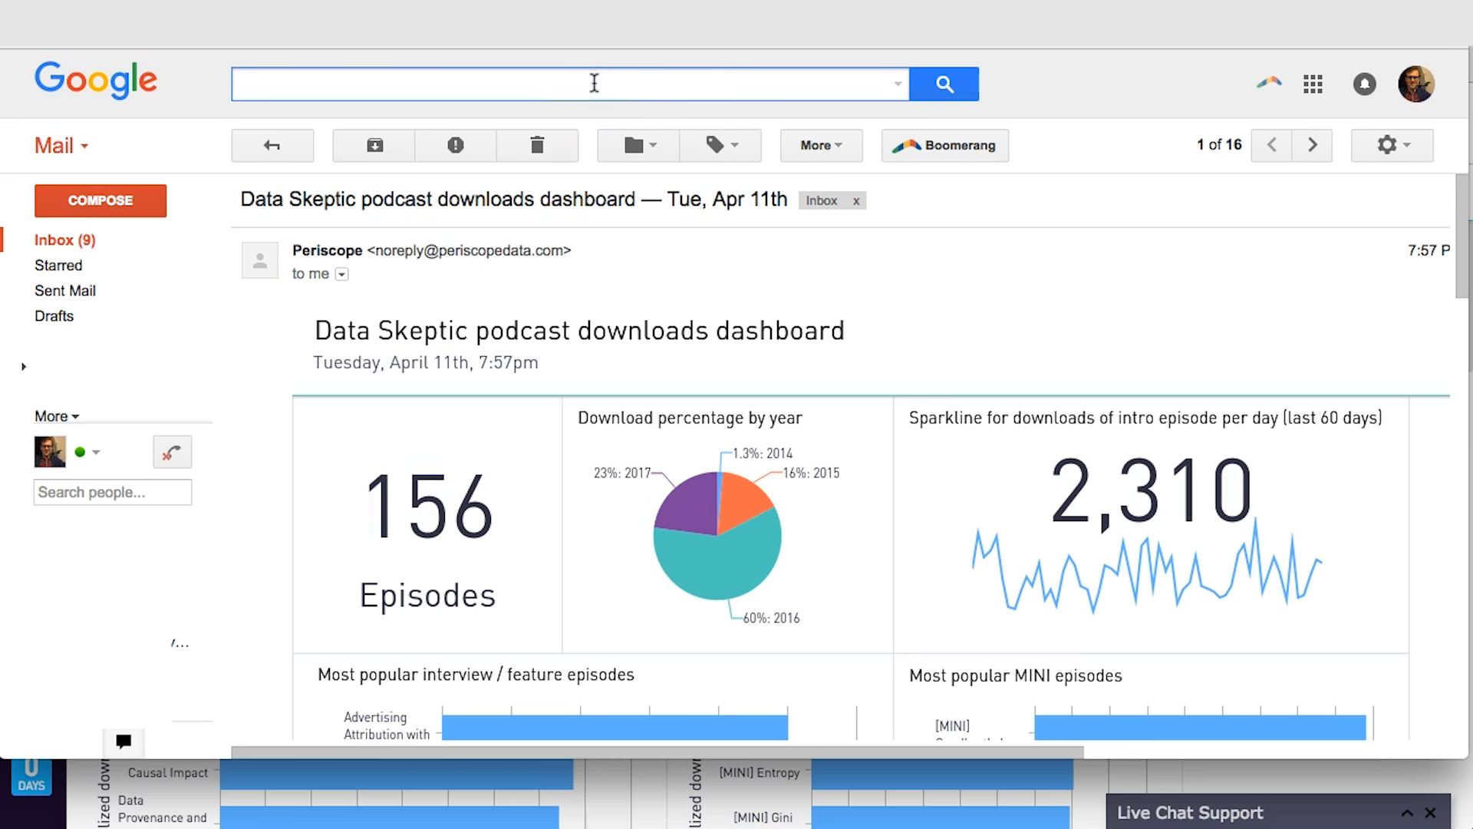
key(ctrl+v)
click(1049, 314)
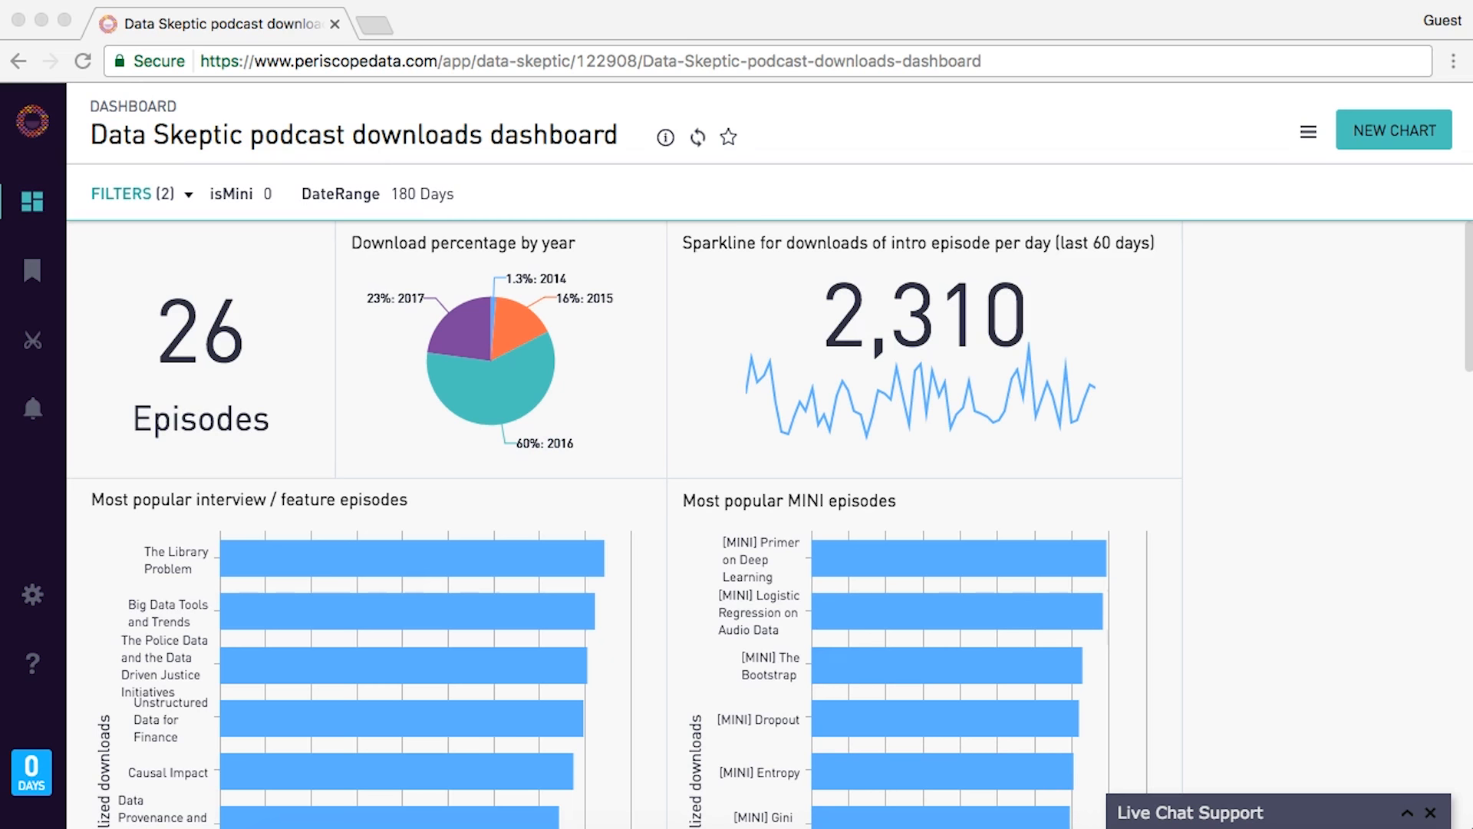
- Copy the podcast downloads dashboard's web address from the browser and return to Slack
drag(1472, 7, 621, 60)
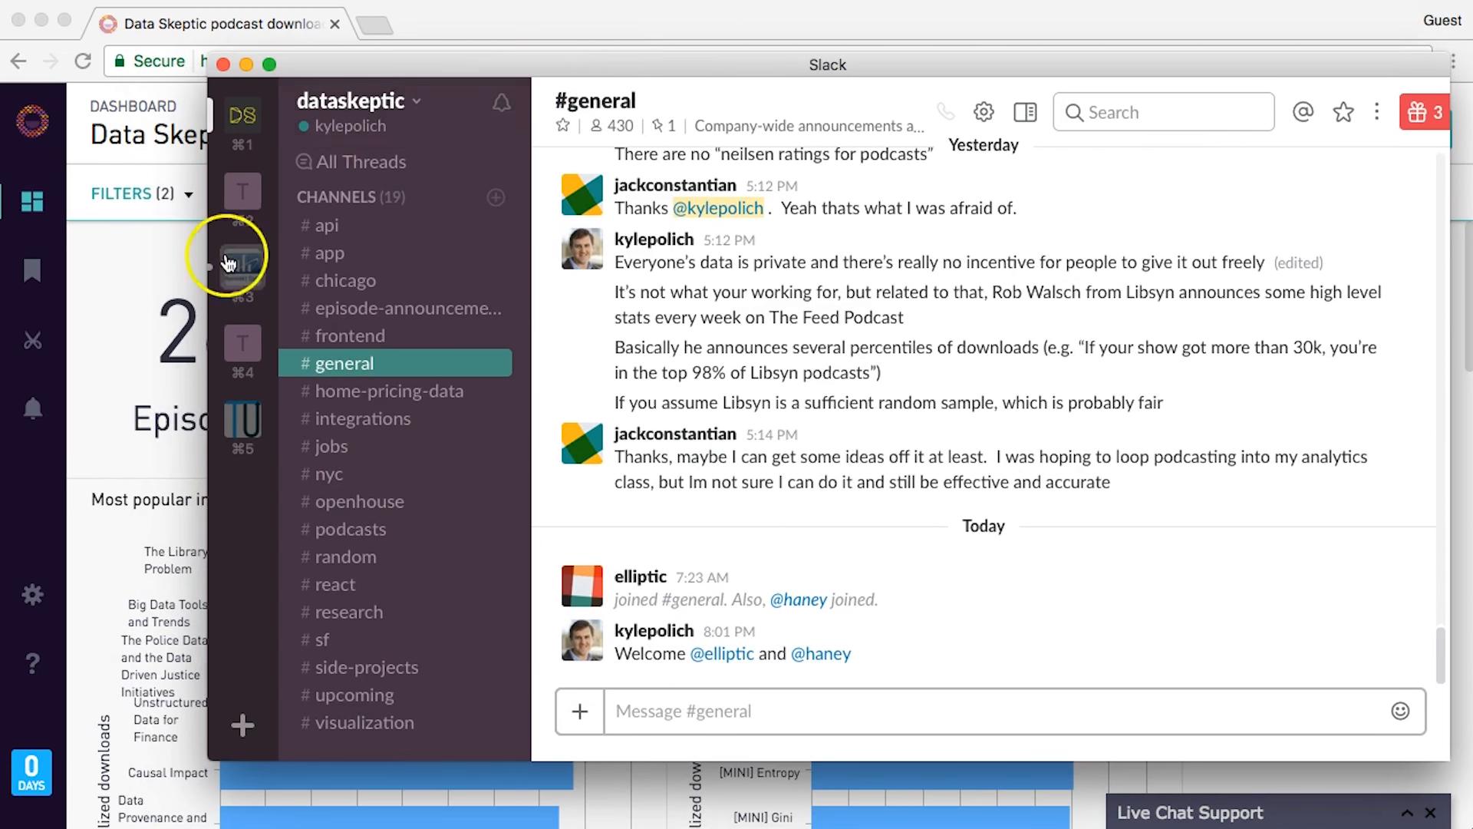
click(142, 261)
click(340, 61)
key(super+Tab)
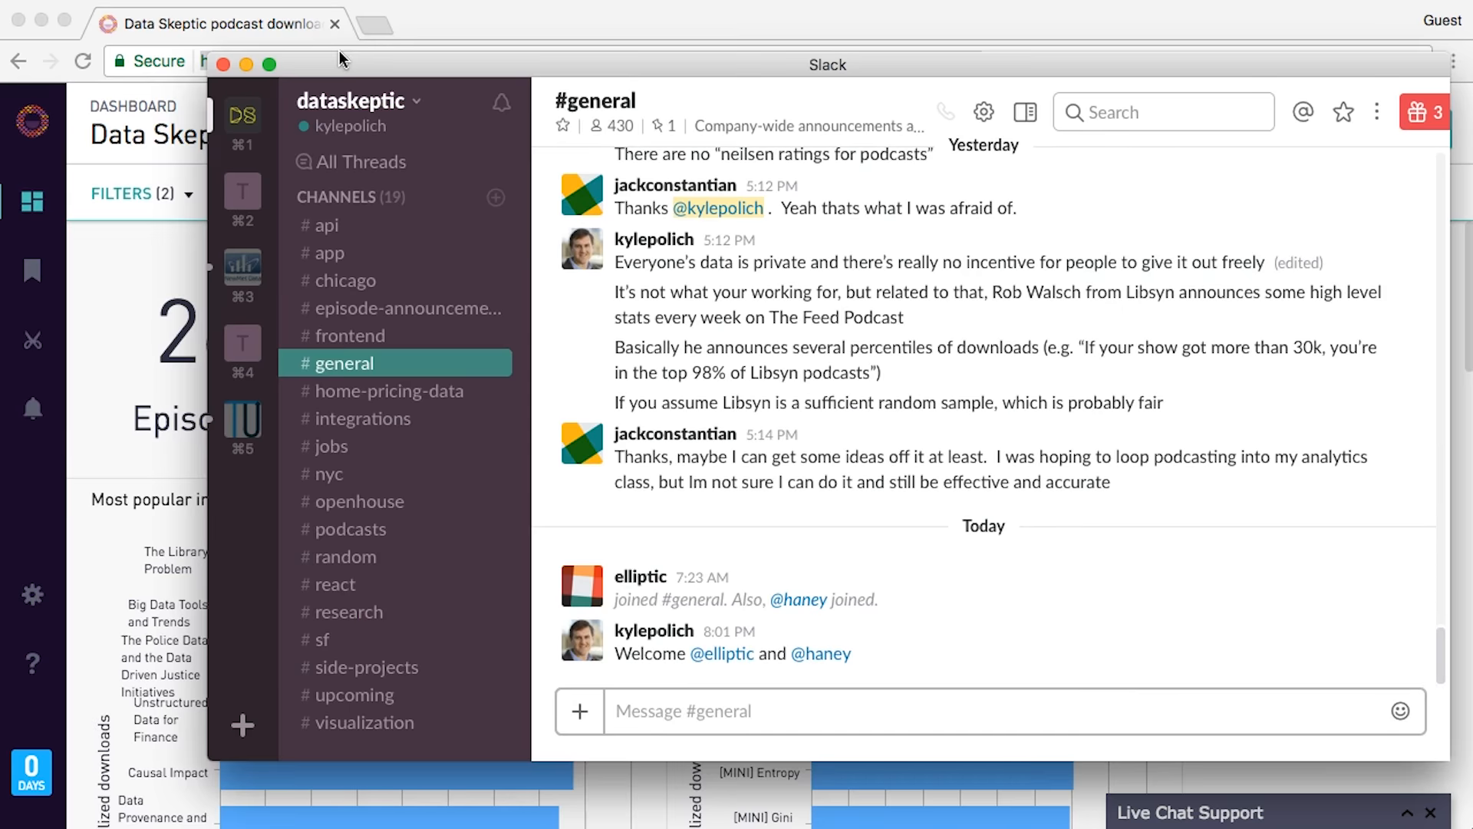
- In a teammate's direct message, send three messages explaining the Periscope Data demo and embedded dashboards
scroll(399, 415, down, 10)
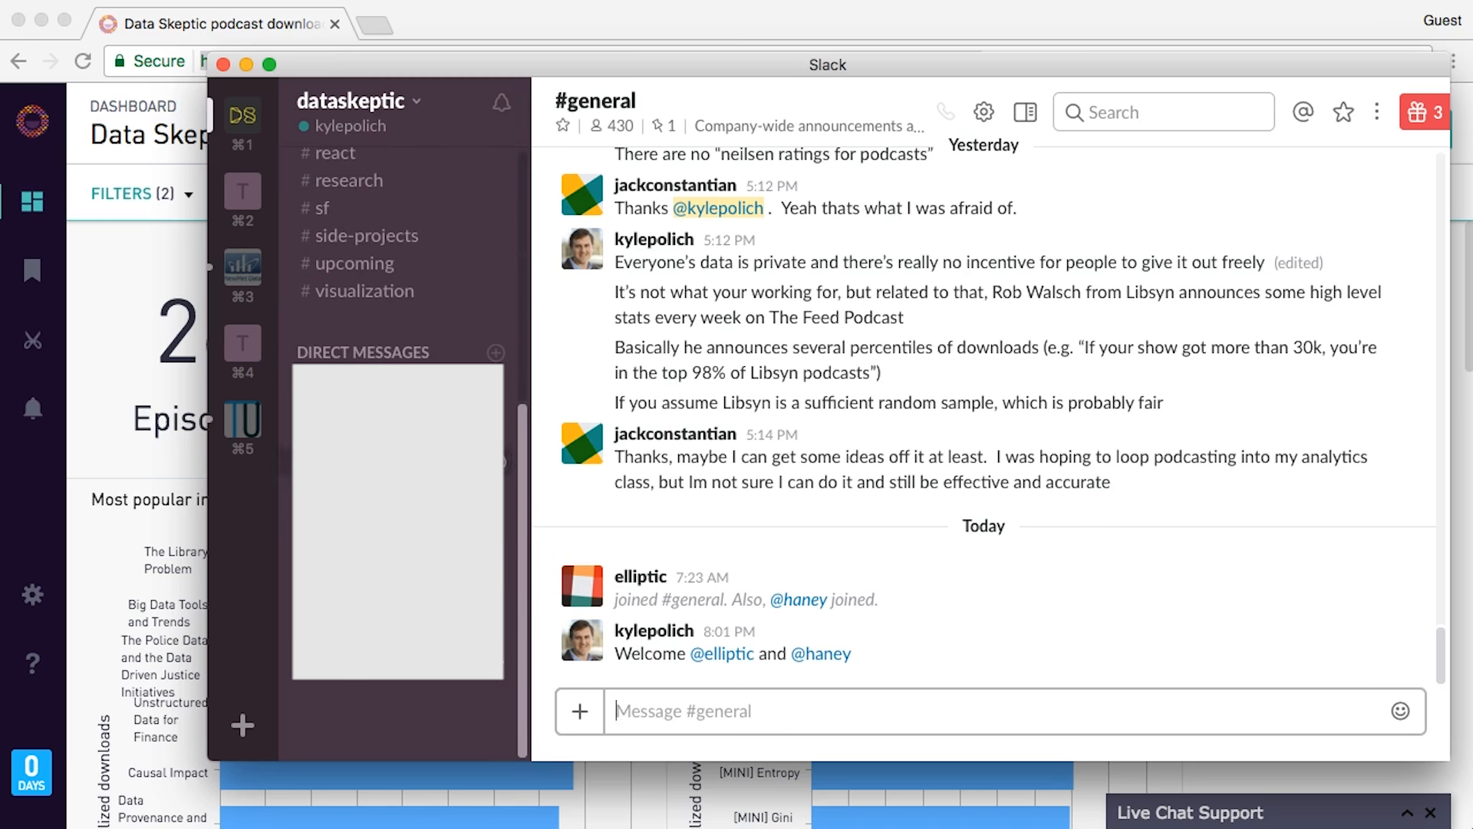
click(503, 516)
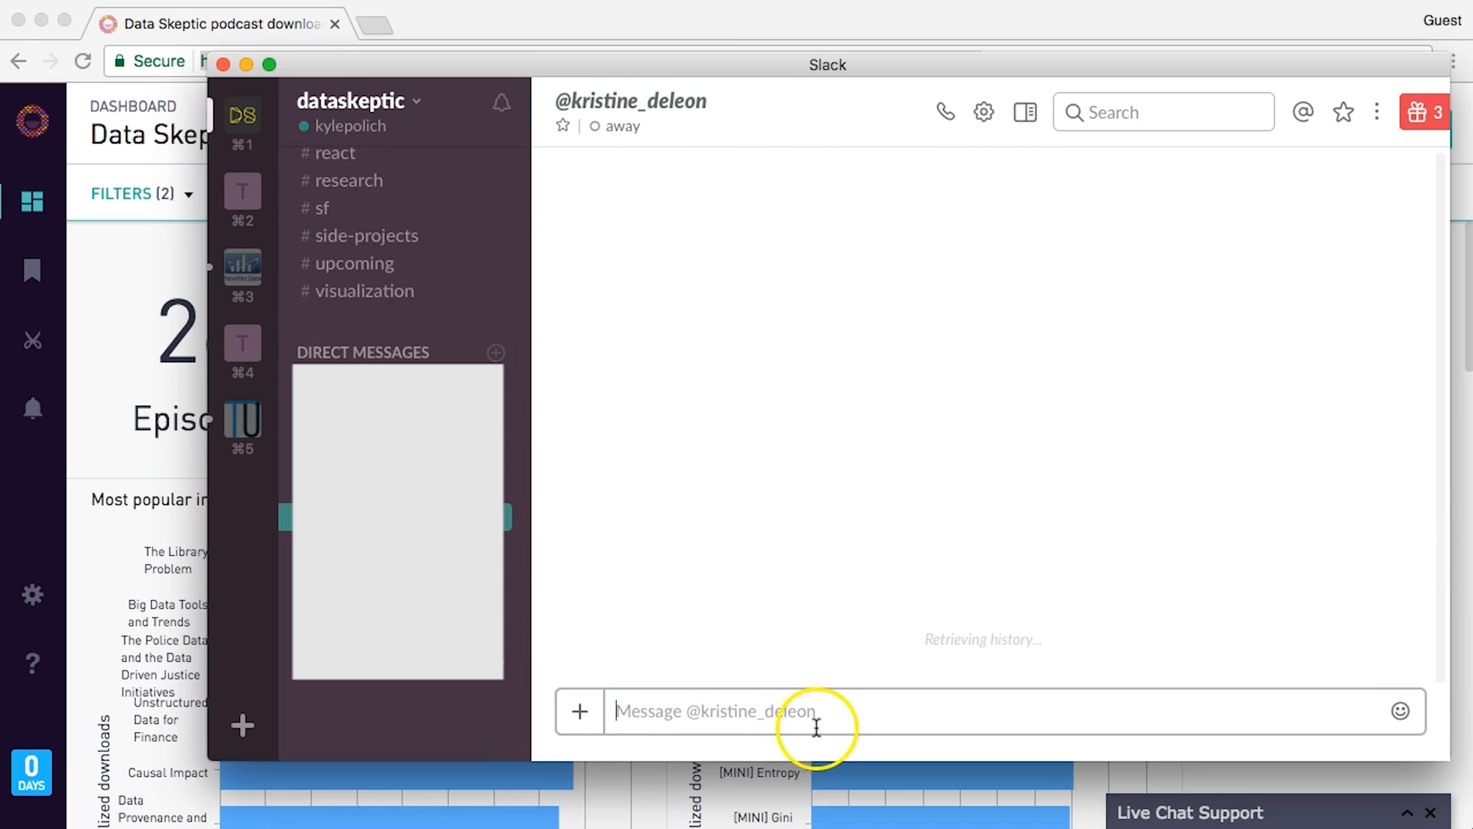
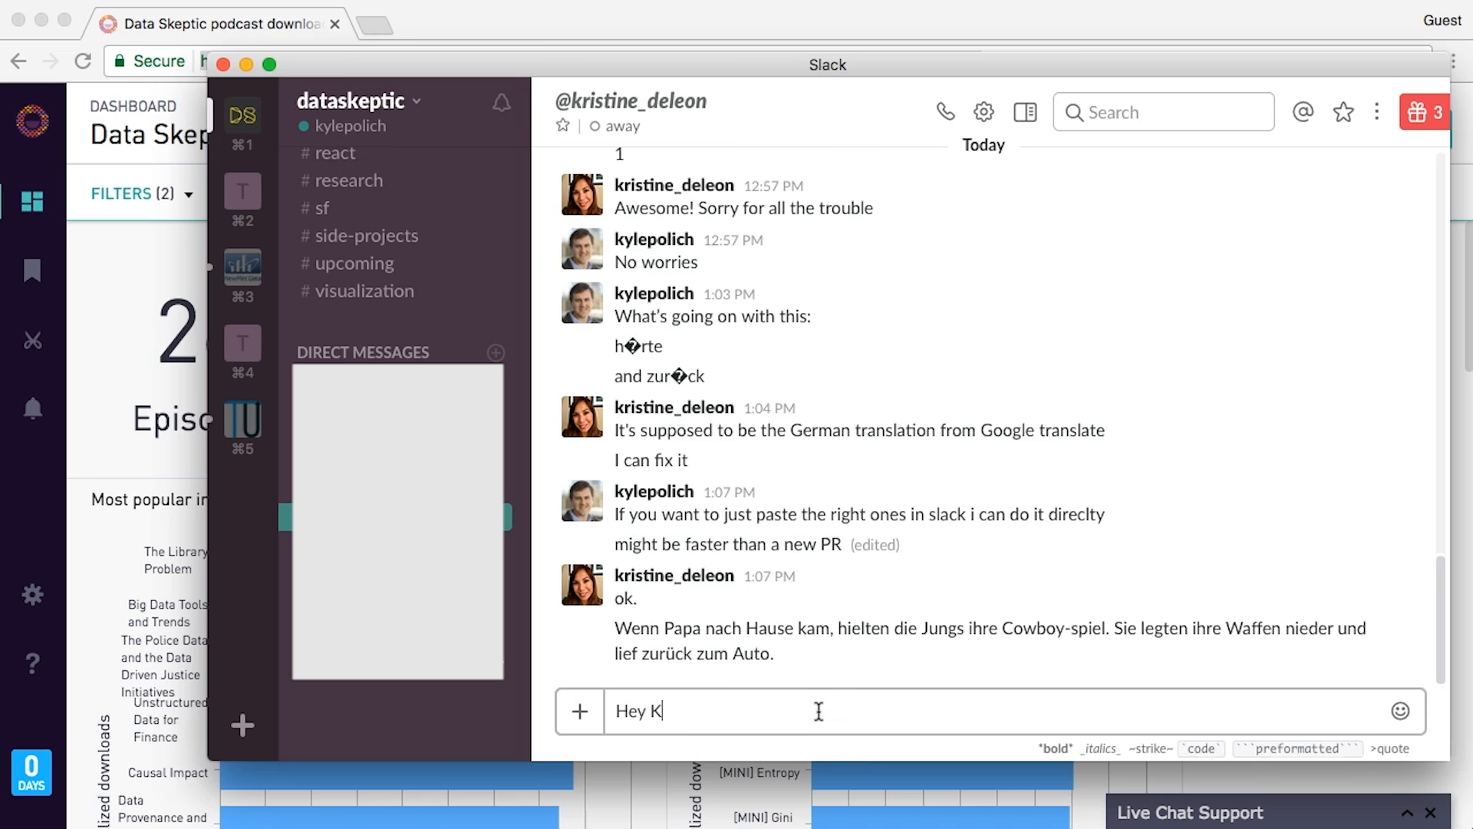
key(Return)
text(I')
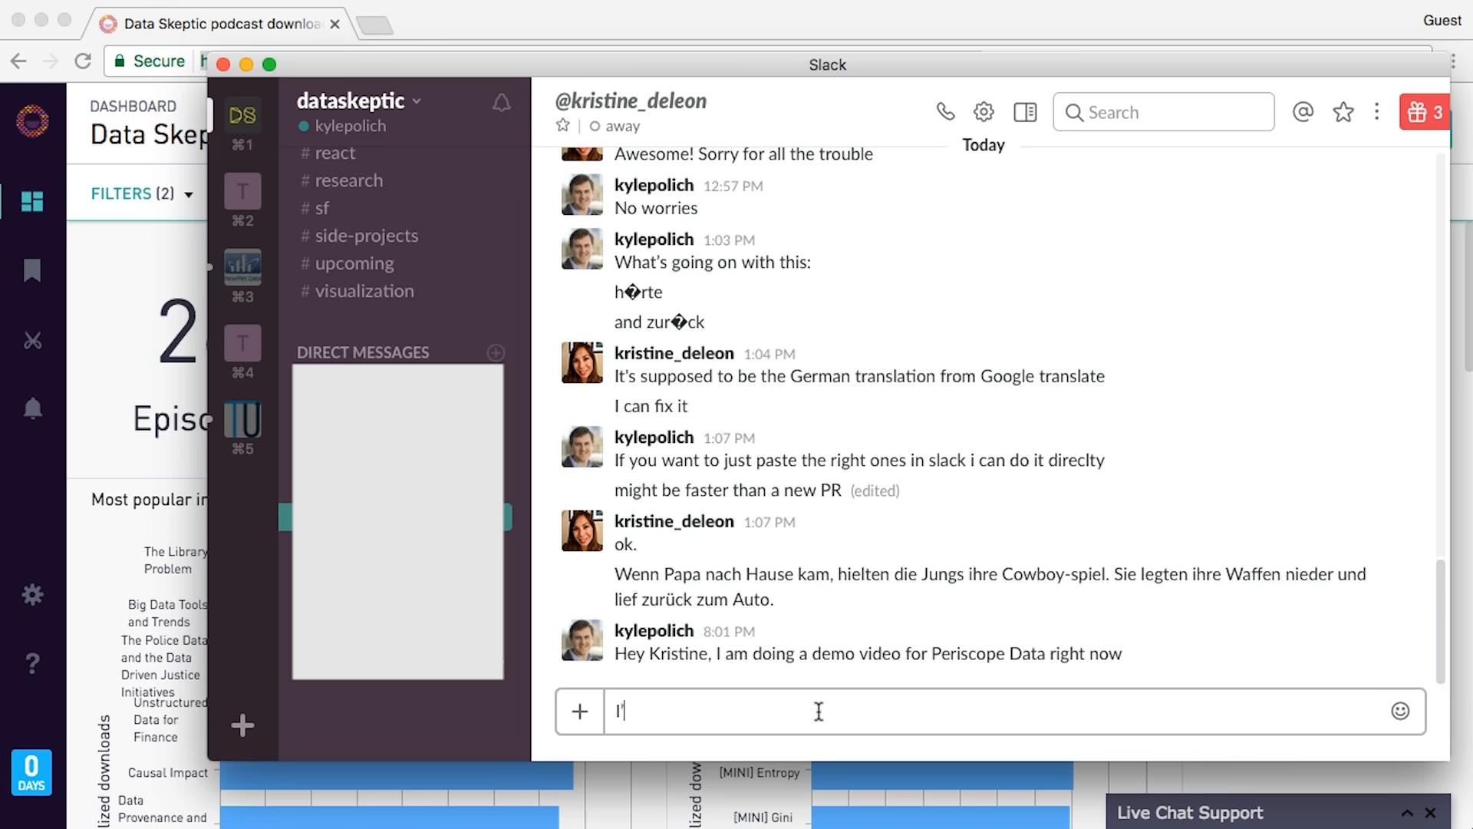
text(m about to demo their dashboards embedded in slack.)
key(Return)
text(I can do this by dropping a link and hopefully you will see it!)
key(Return)
- Post the dashboard link, then enlarge and close its unfurled dashboard preview image
key(super+v)
key(Return)
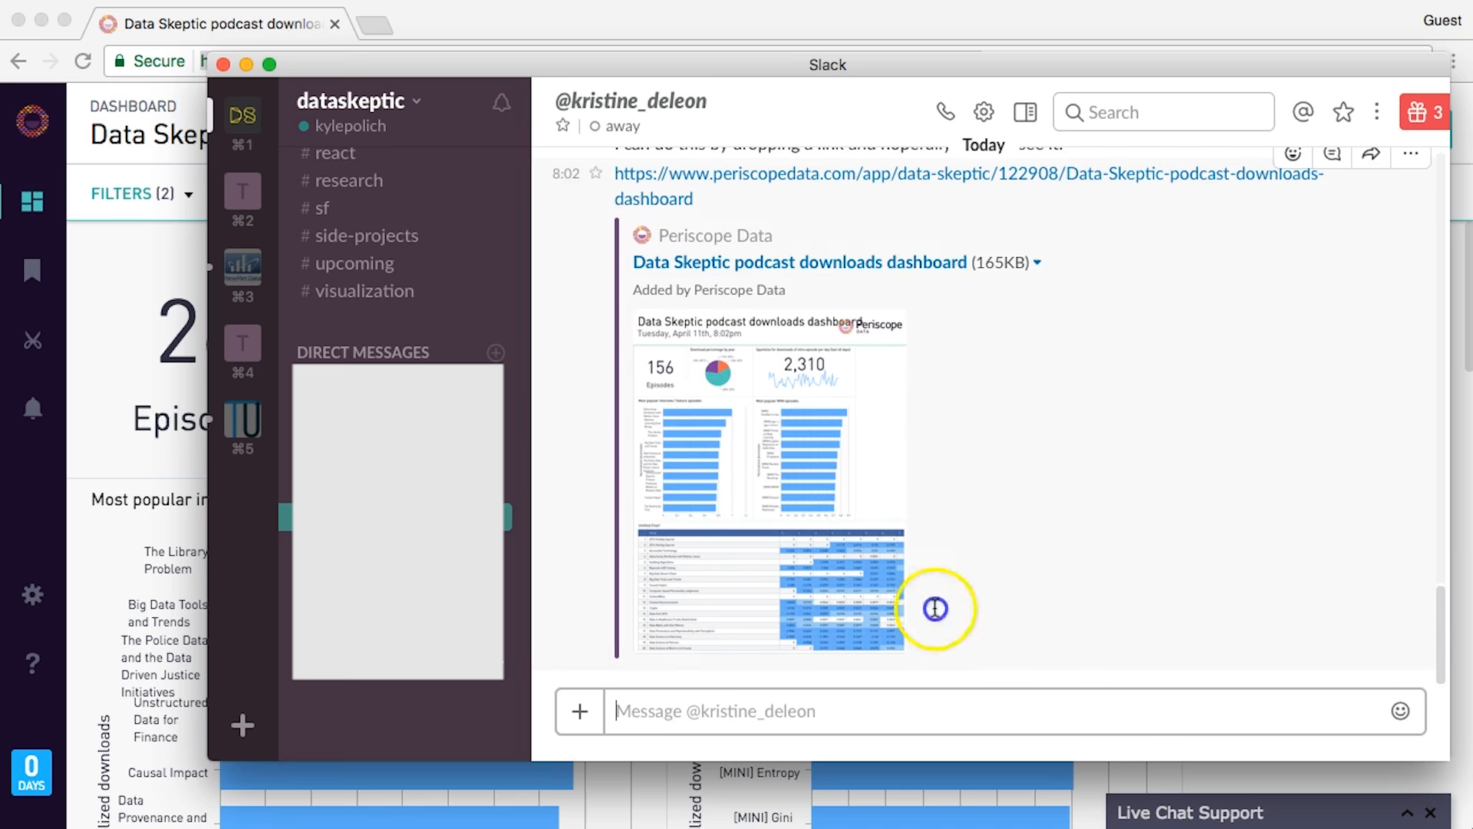
click(816, 518)
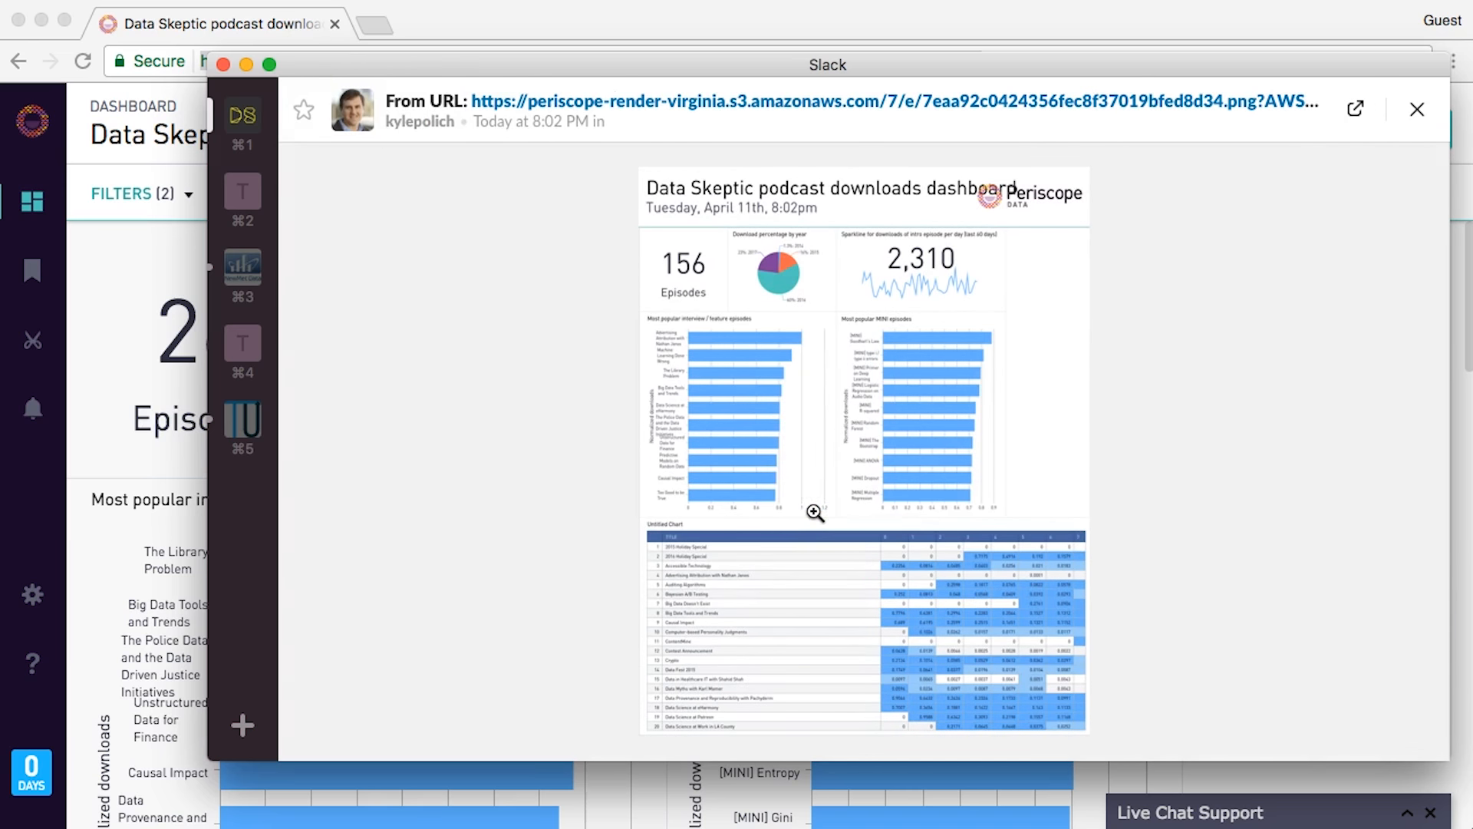
click(816, 512)
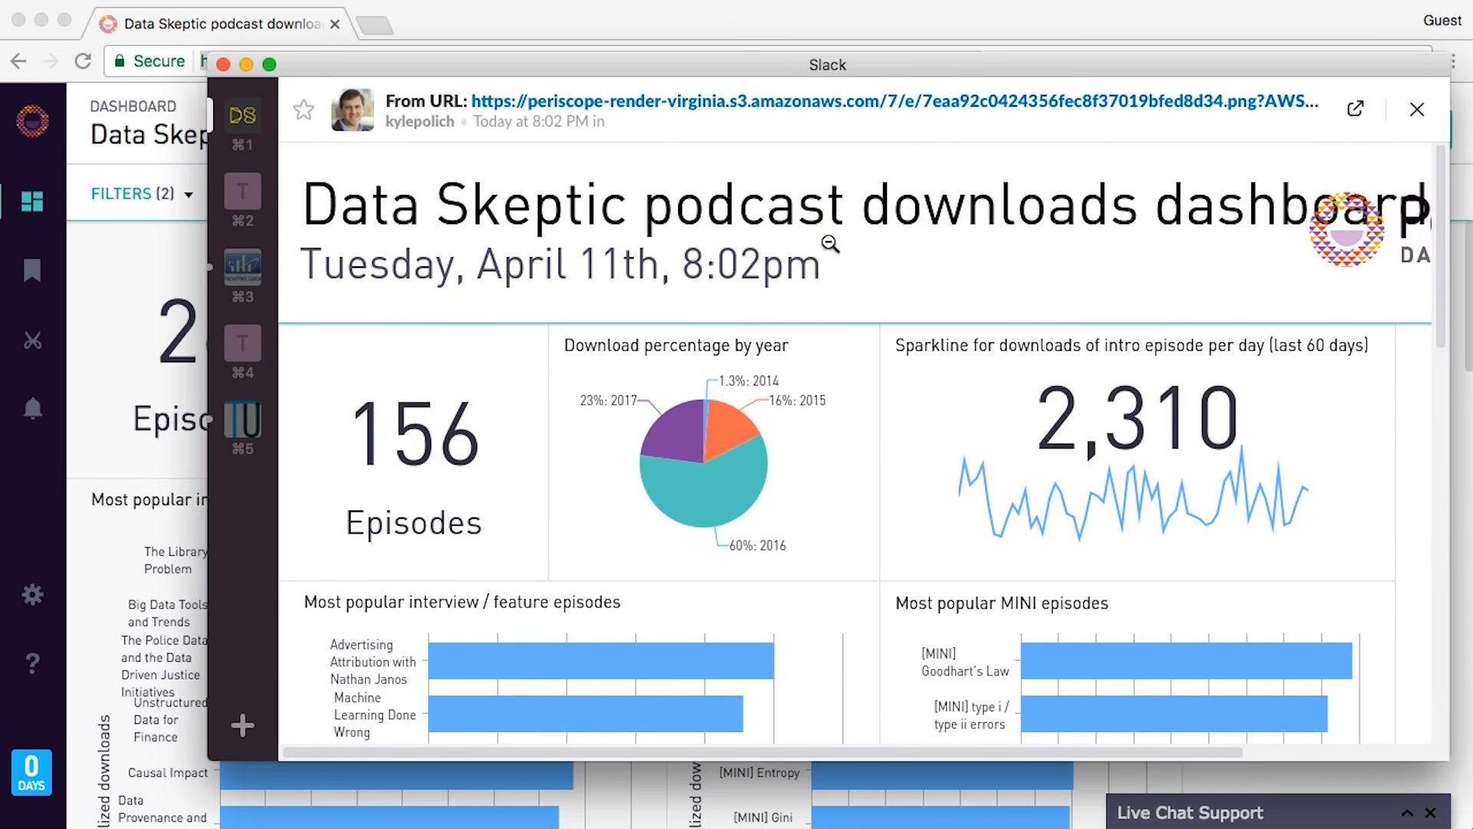
scroll(1046, 329, down, 10)
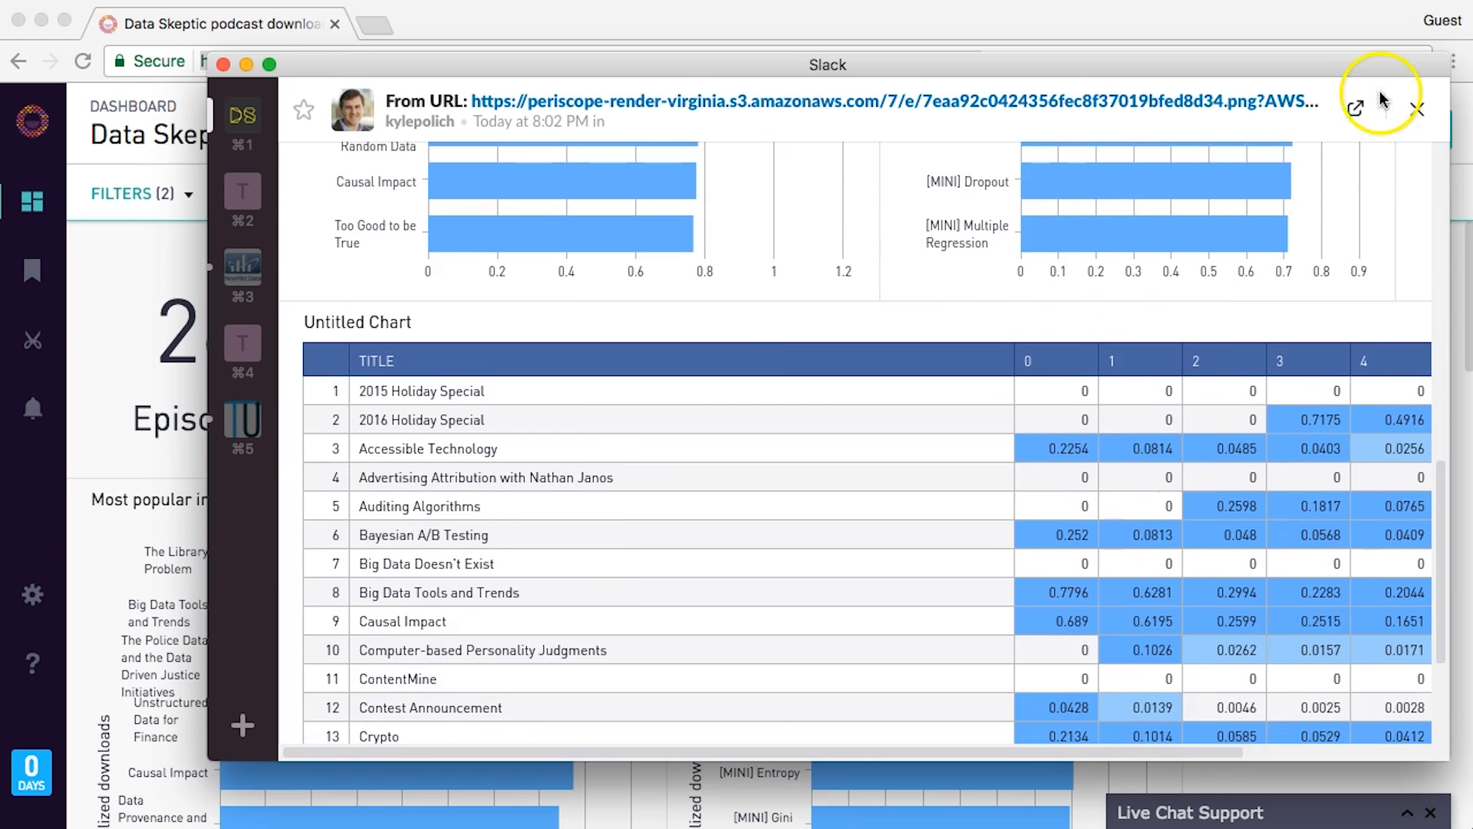
click(1418, 109)
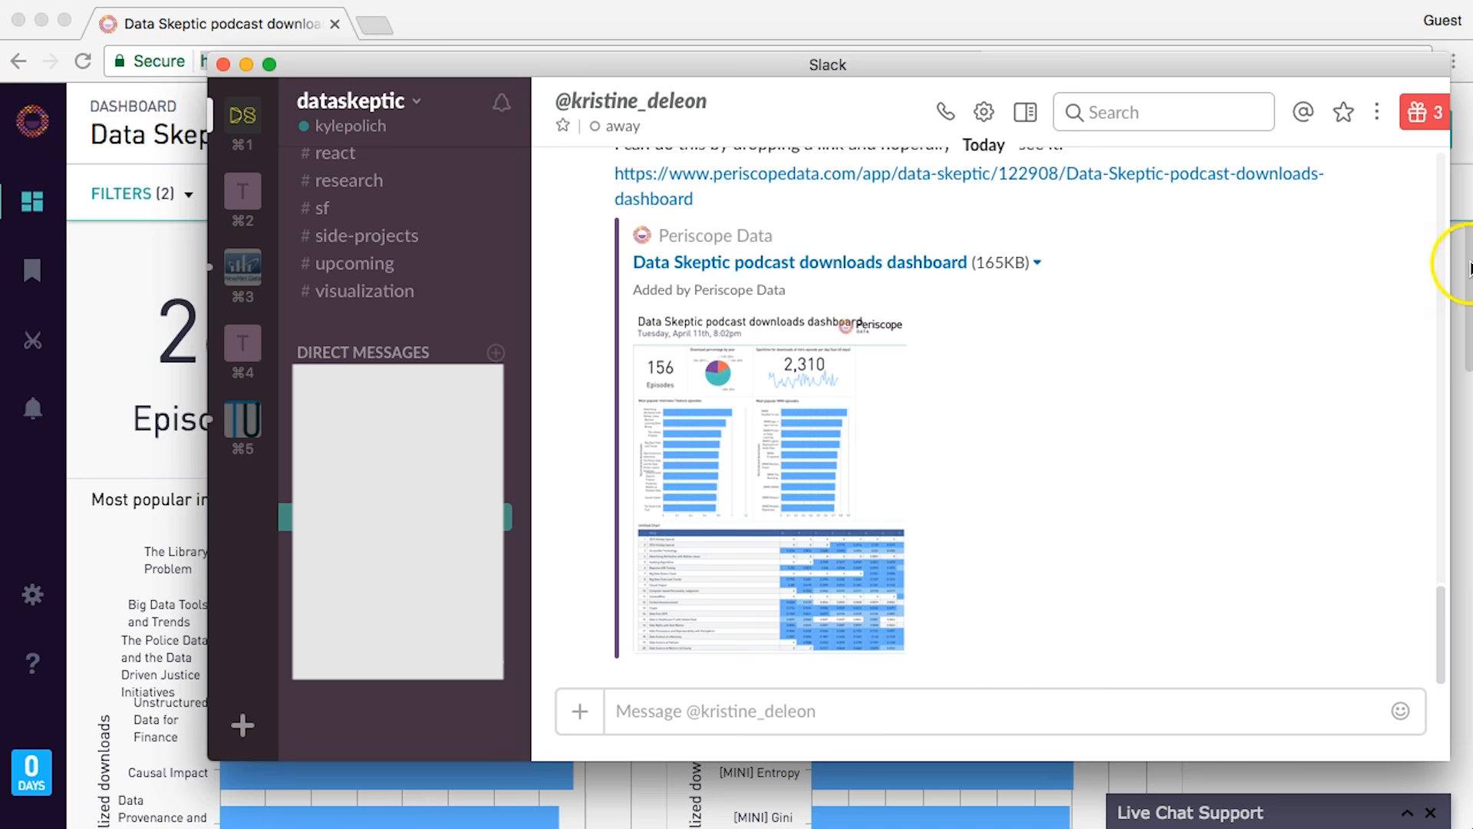
- Switch between Chrome and Slack, ending on the live Periscope podcast downloads dashboard in Chrome
click(1224, 21)
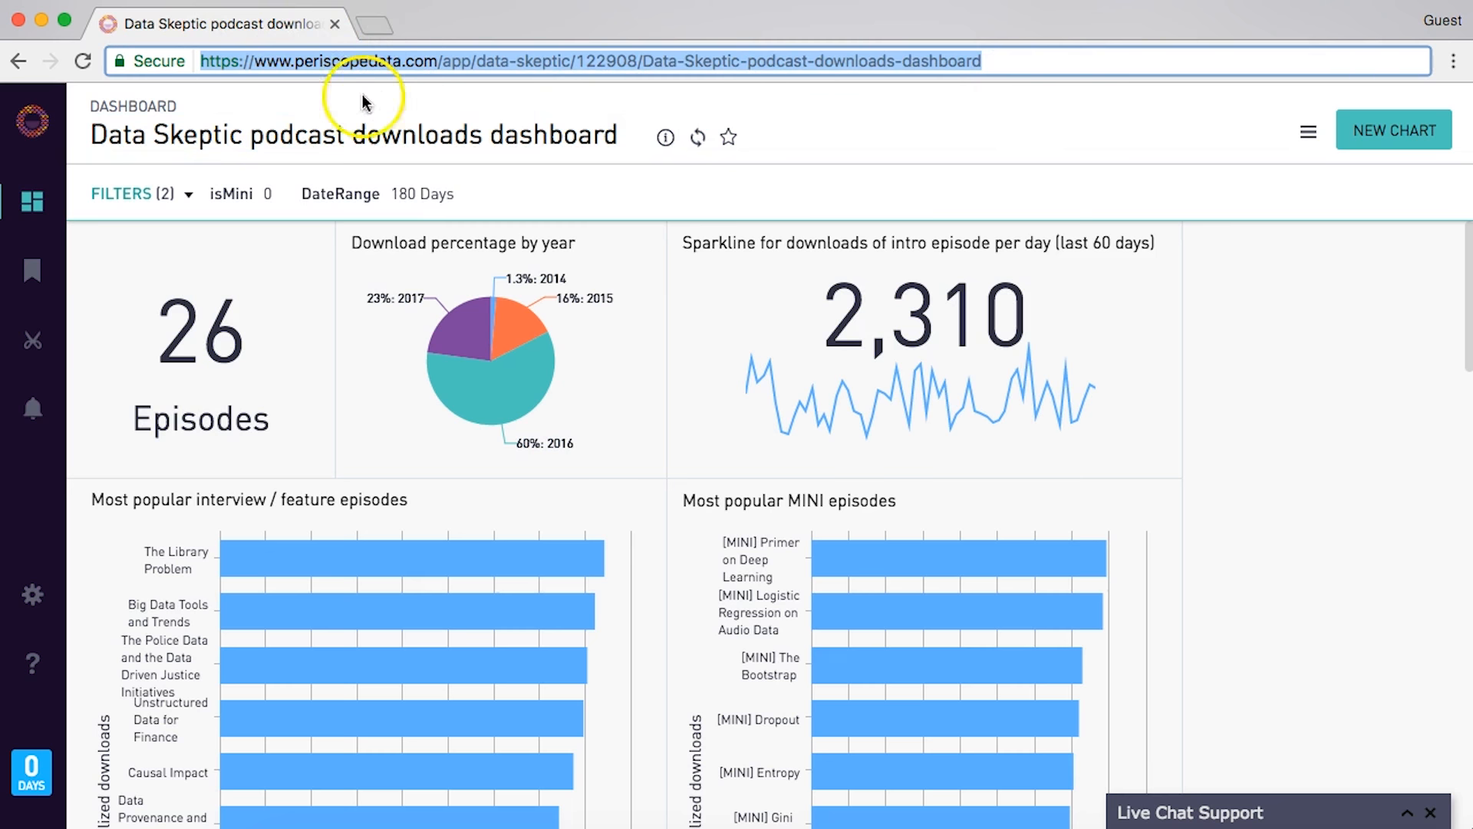
key(super+Tab)
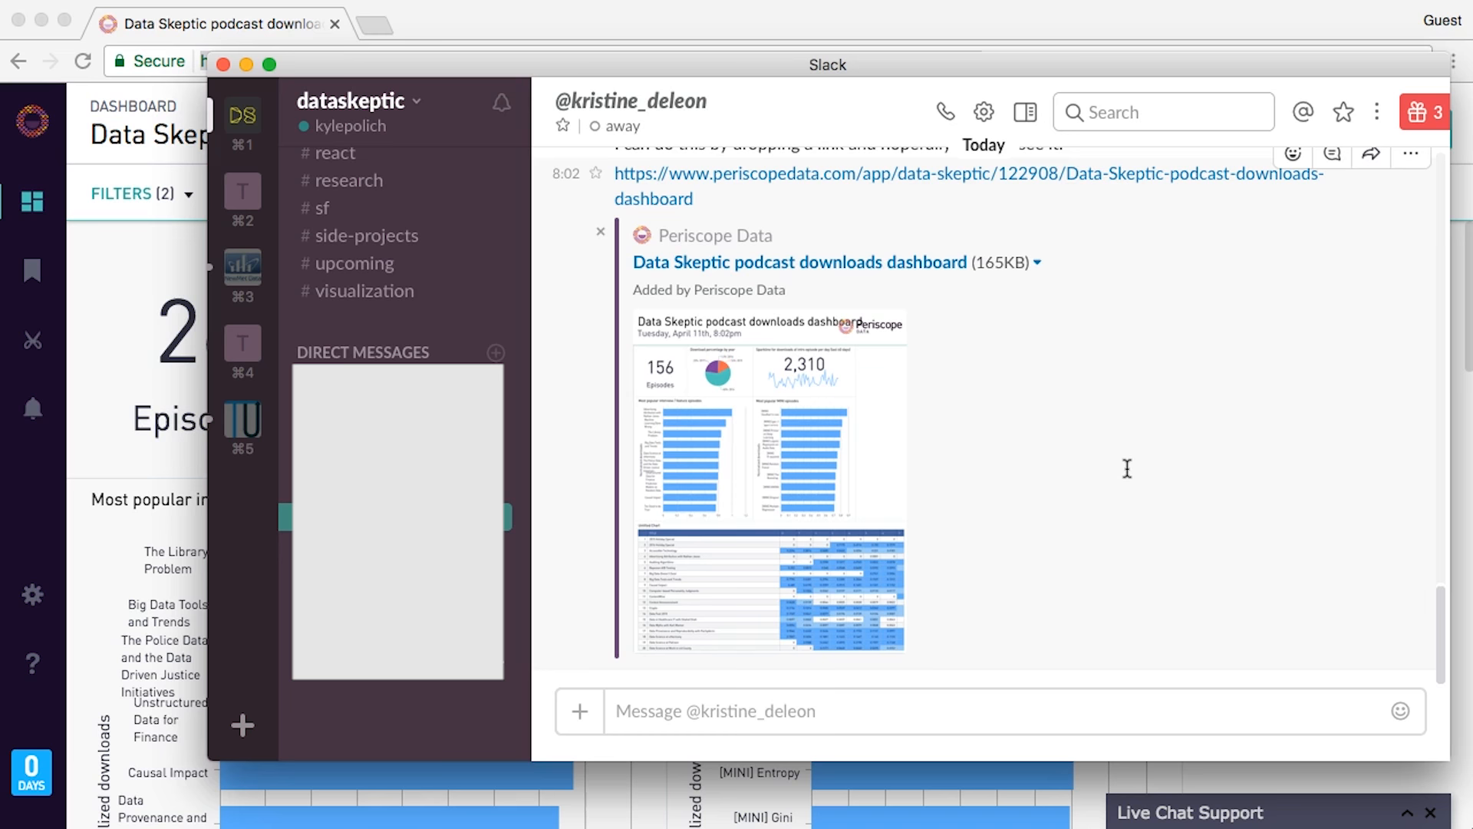
click(812, 17)
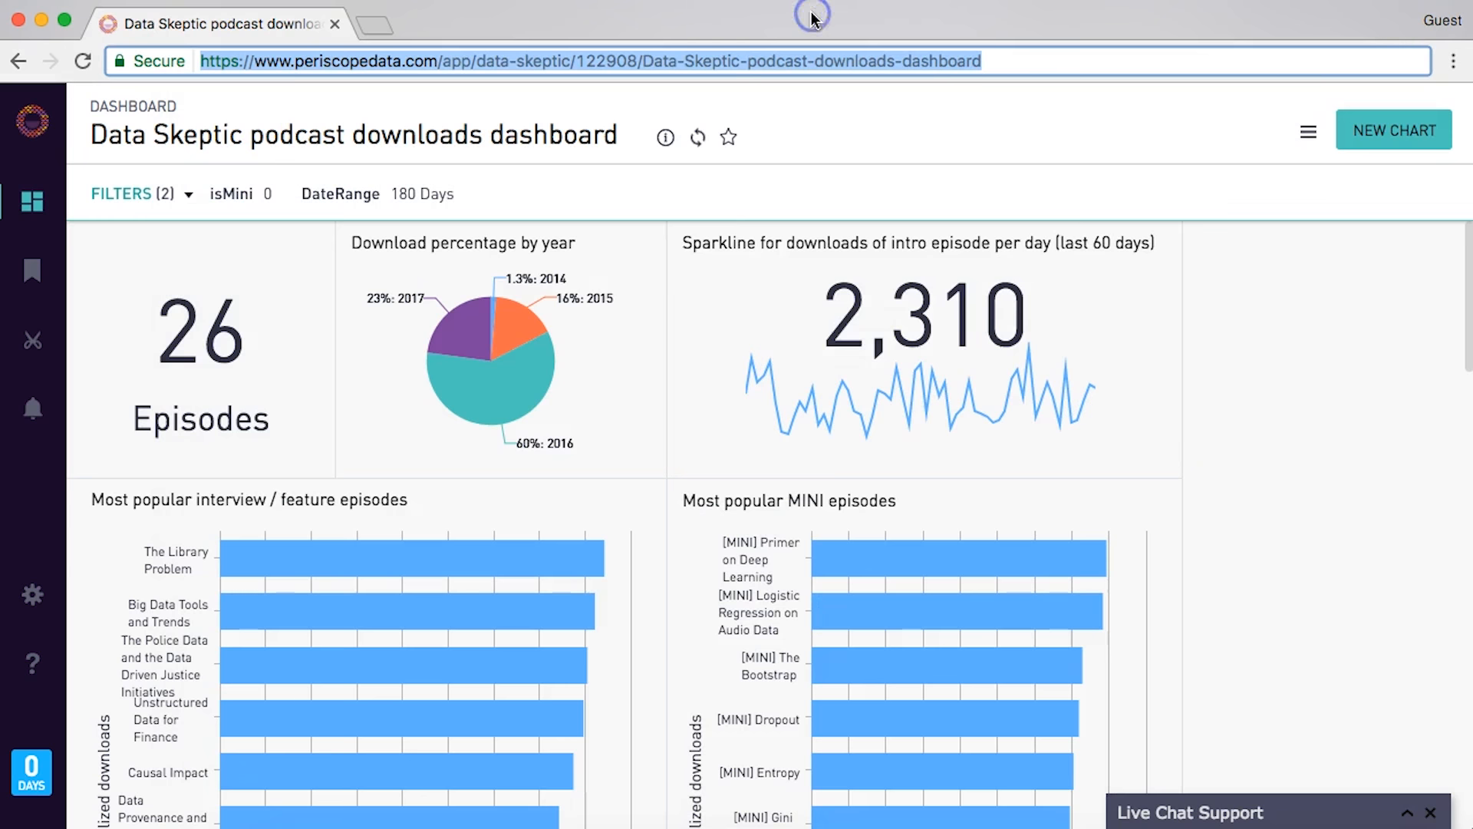
- Scroll down the dashboard past the popularity bar charts to the cohort grid and stacked download-bucket chart
click(841, 138)
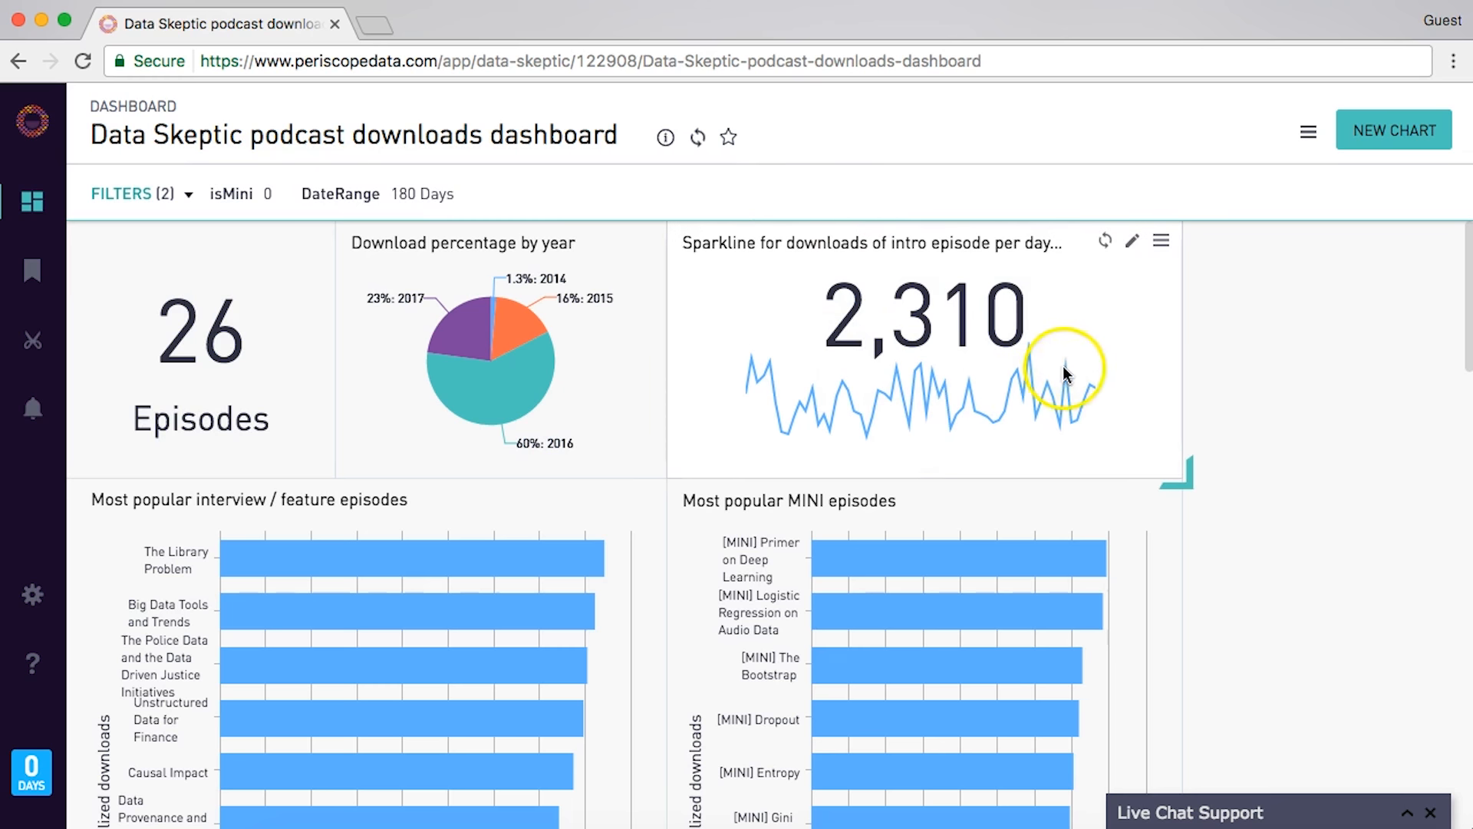
scroll(1273, 464, down, 1)
scroll(1270, 458, down, 1)
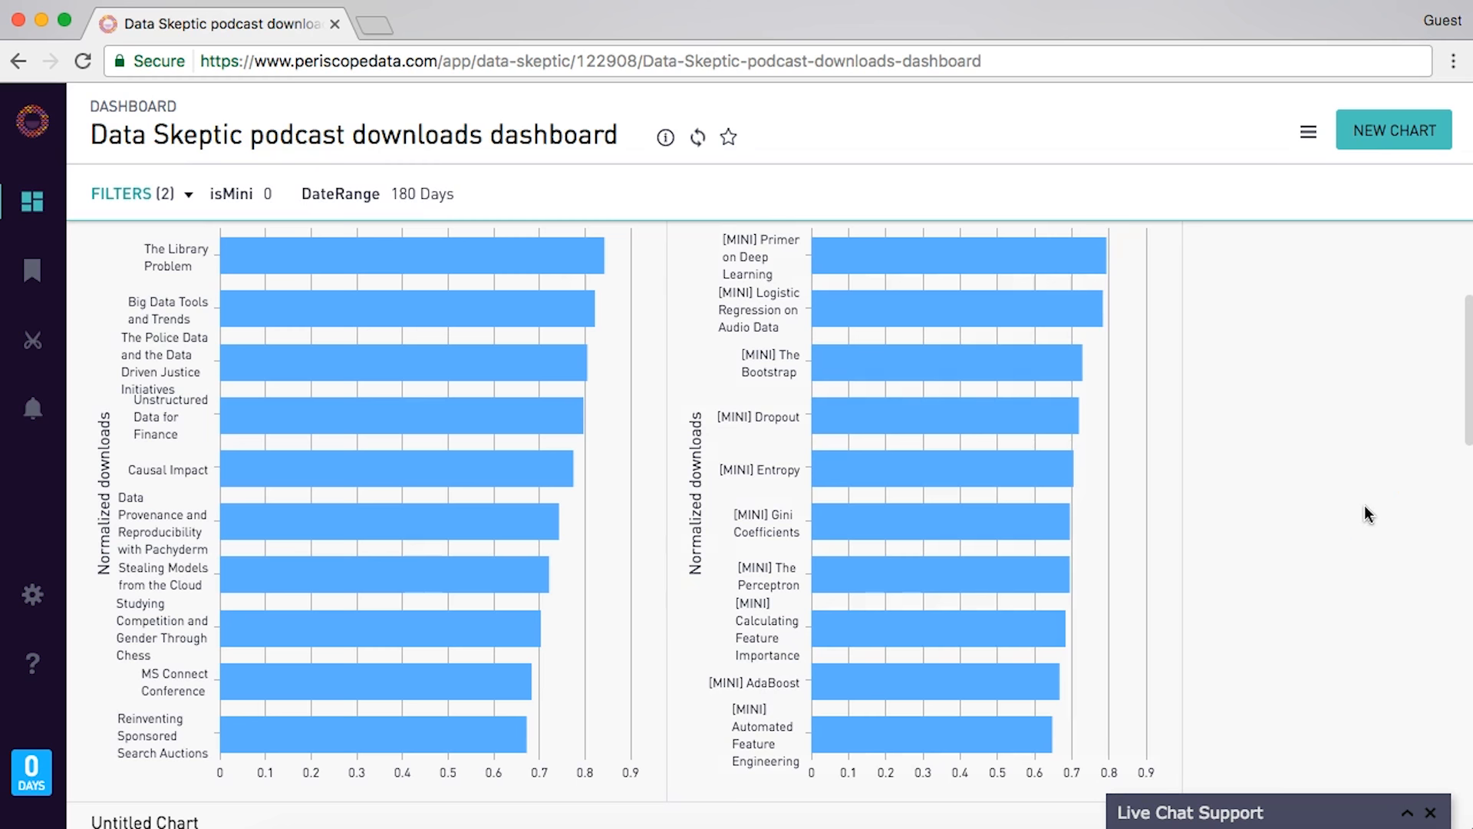
scroll(1266, 680, down, 10)
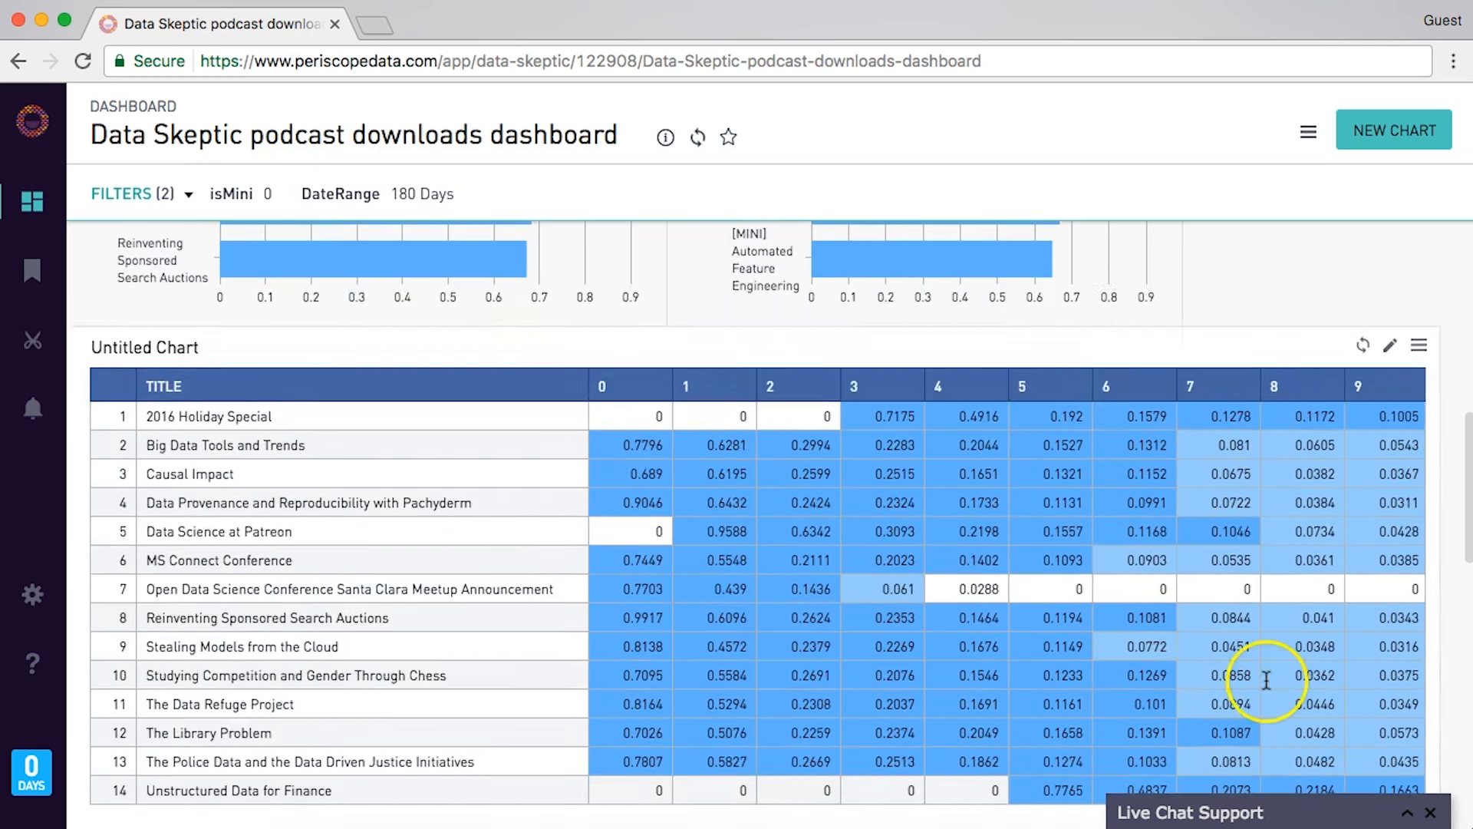
scroll(1267, 680, up, 5)
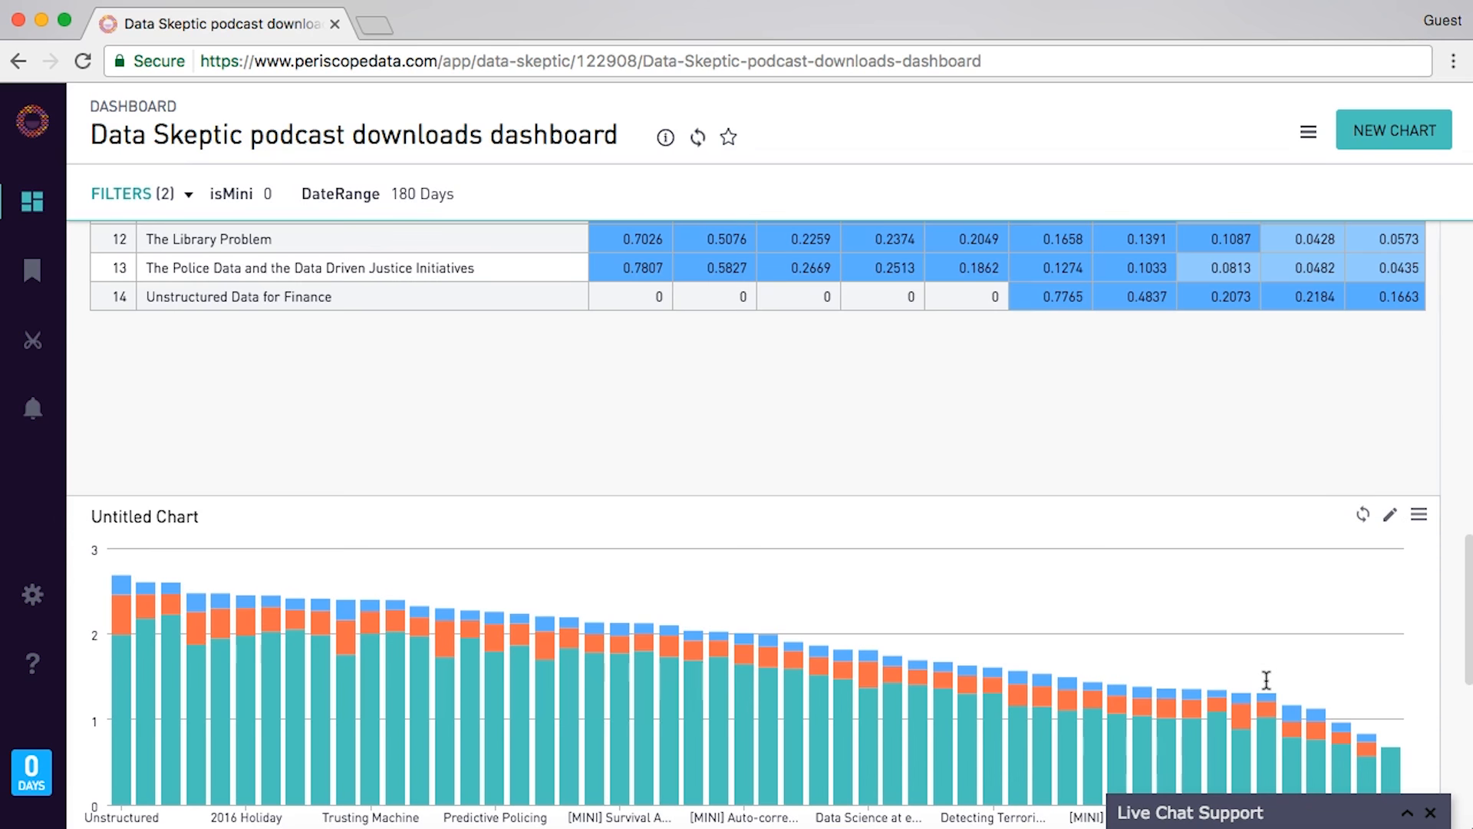
- Load periscopedata.com/skeptics in a new Chrome tab
click(379, 27)
text(peri)
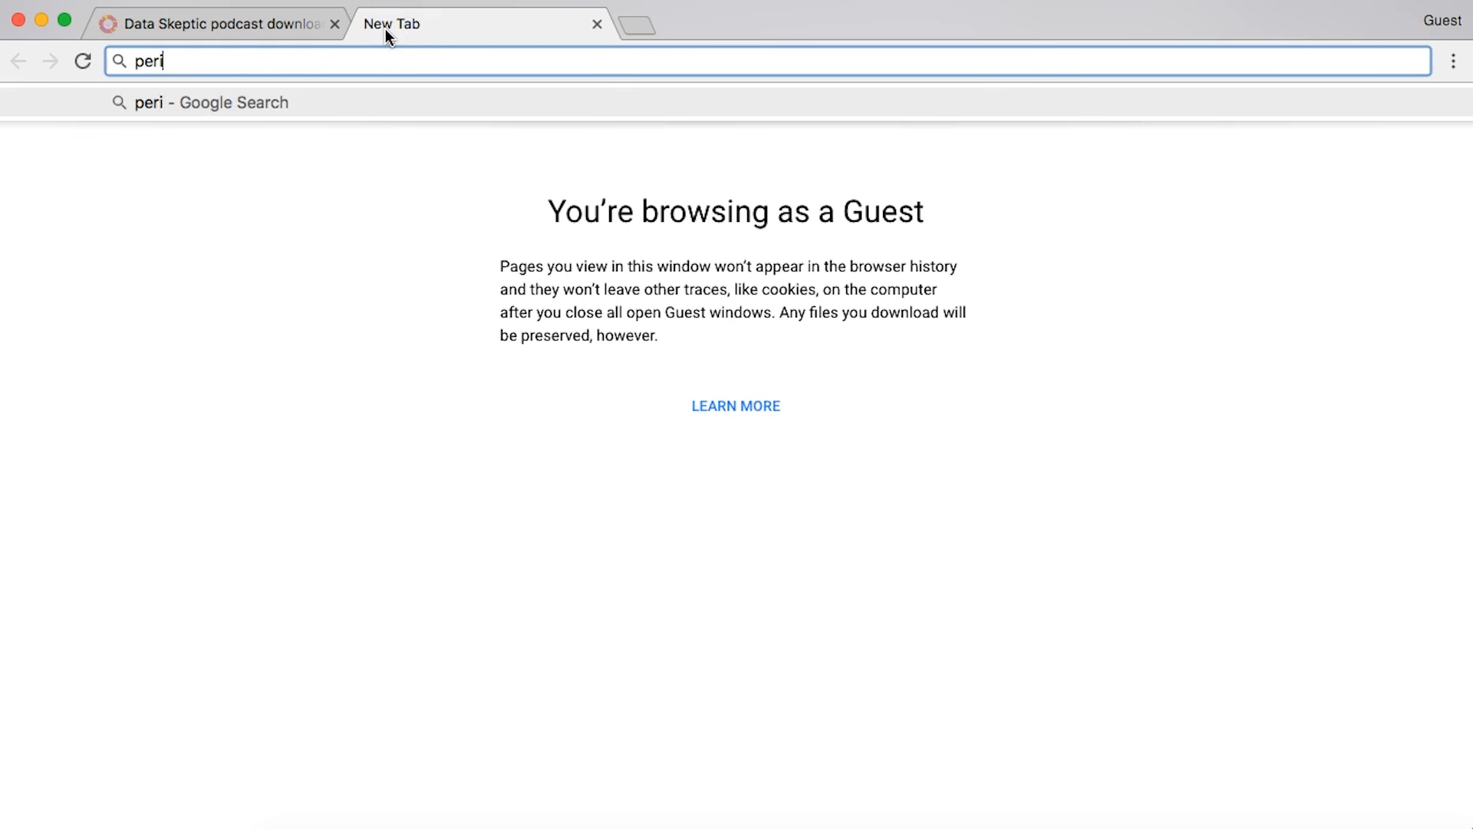
text(scopedata.com/skeptics)
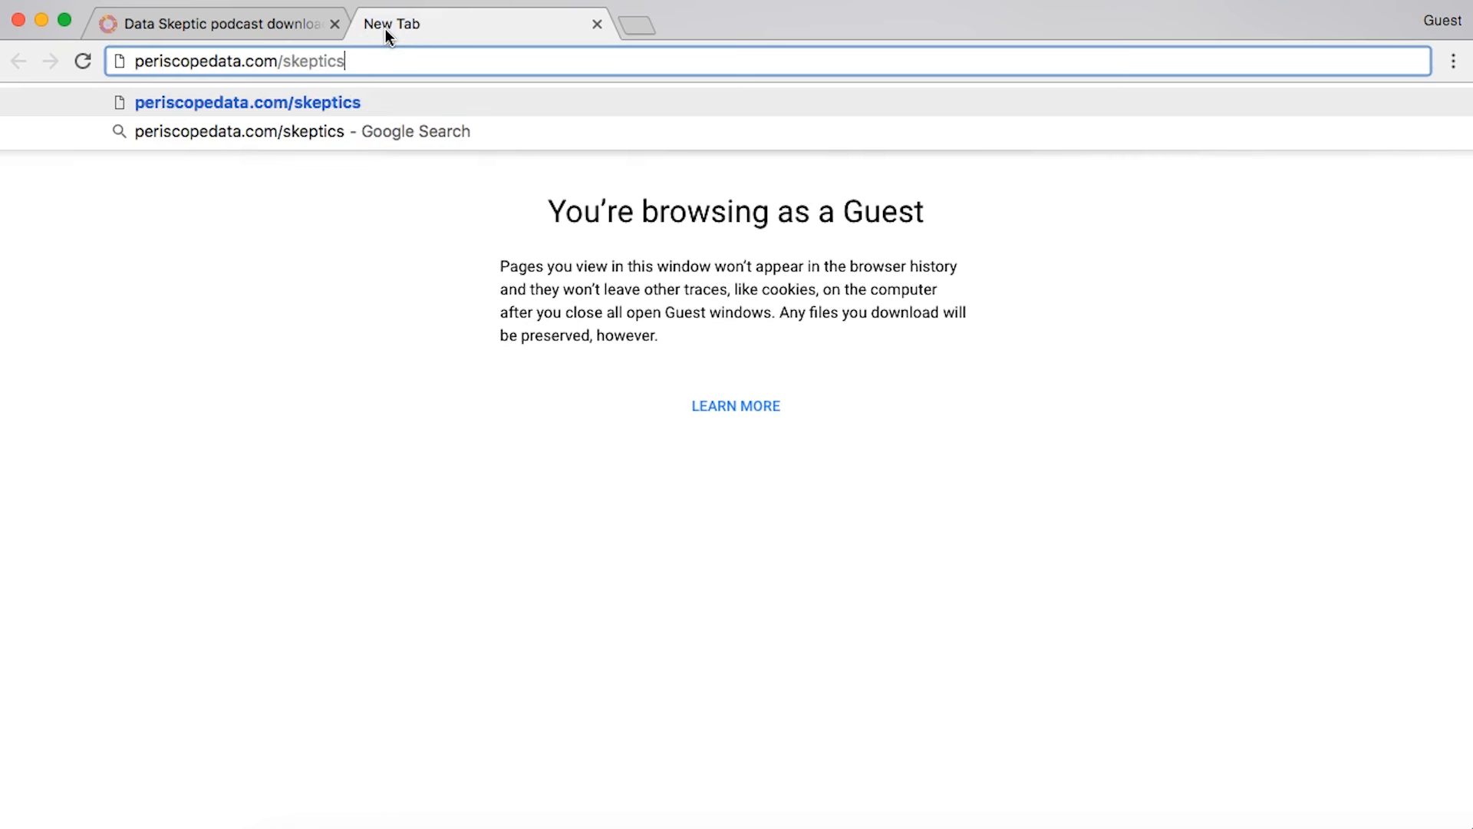
key(Return)
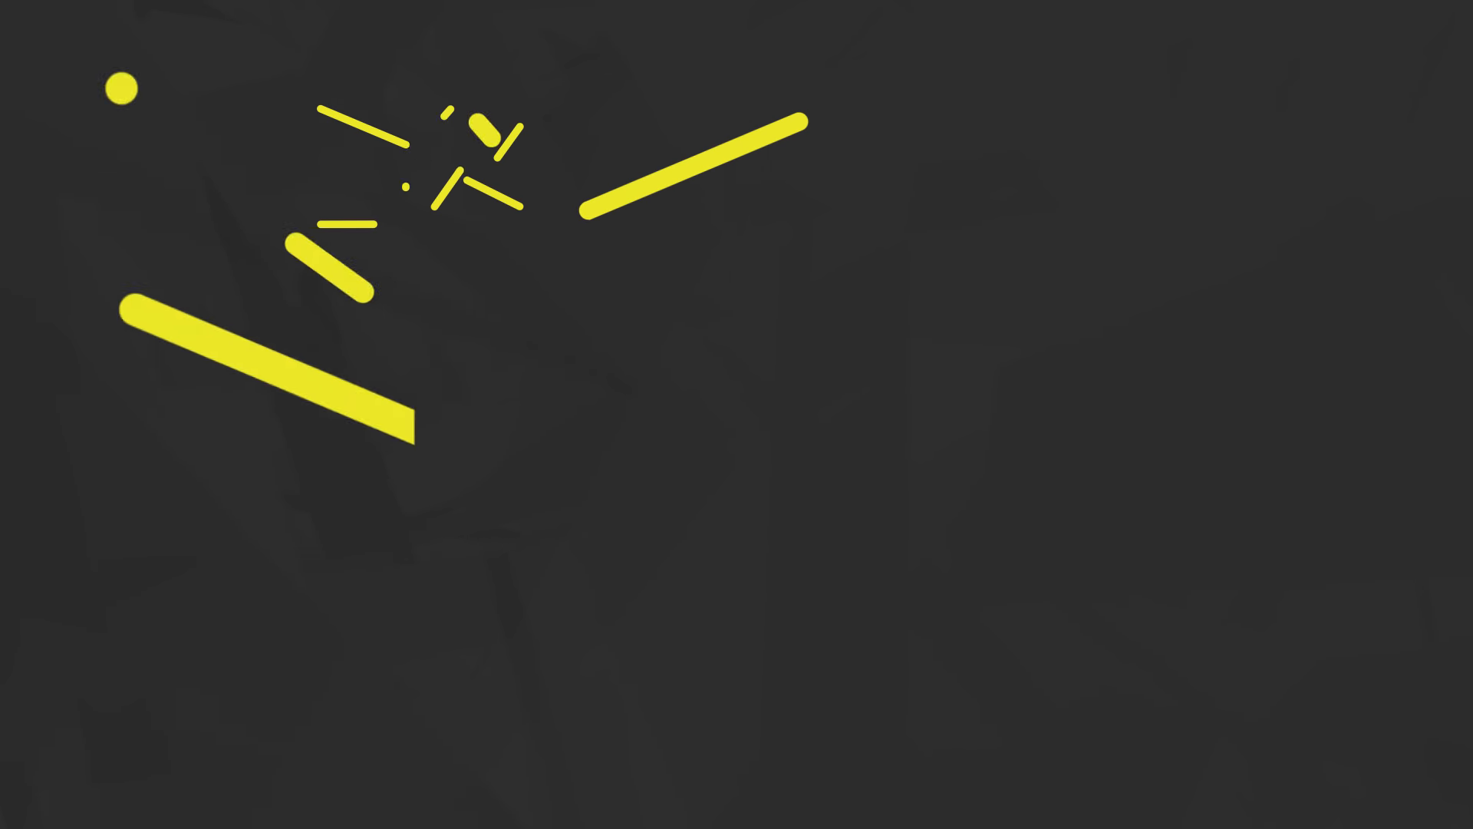